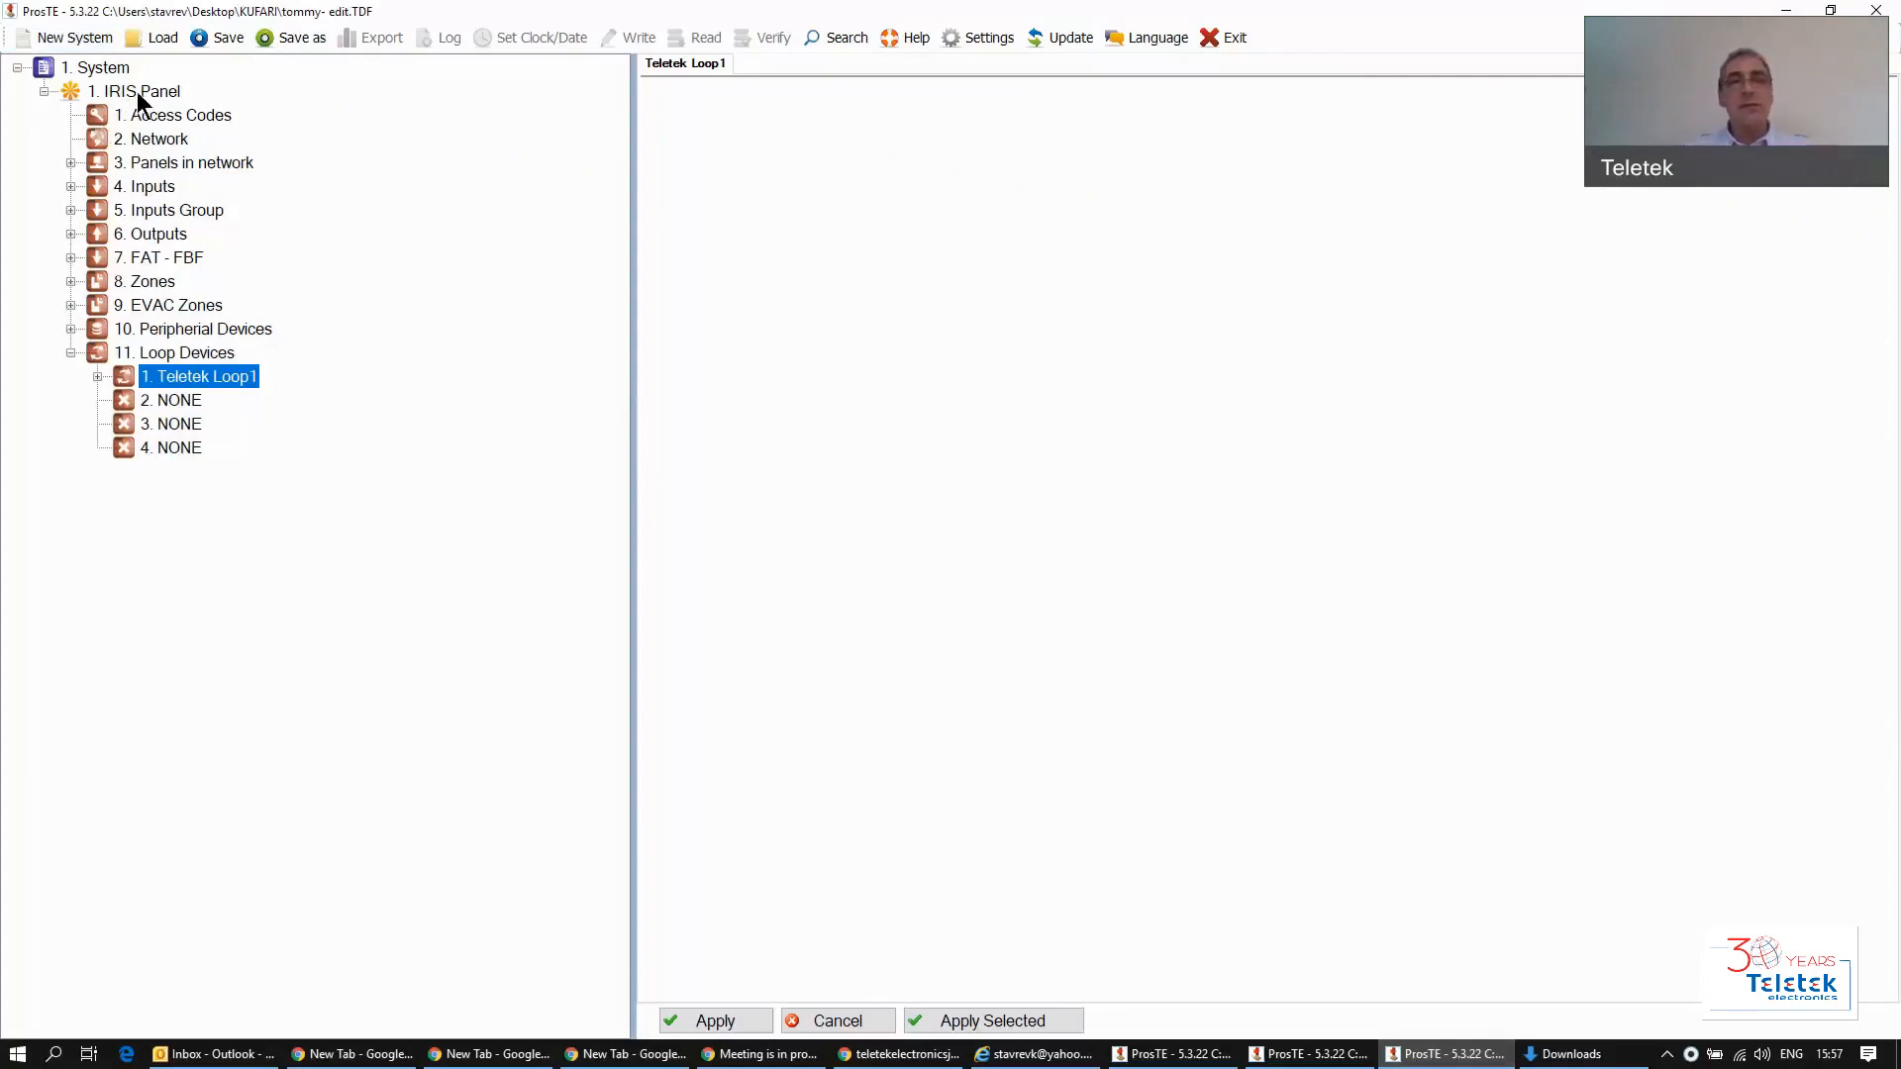
Step: Set the IRIS Panel's Sounder Delay Mode to ON, try SCHEDULE, and return it to ON
left_click(136, 91)
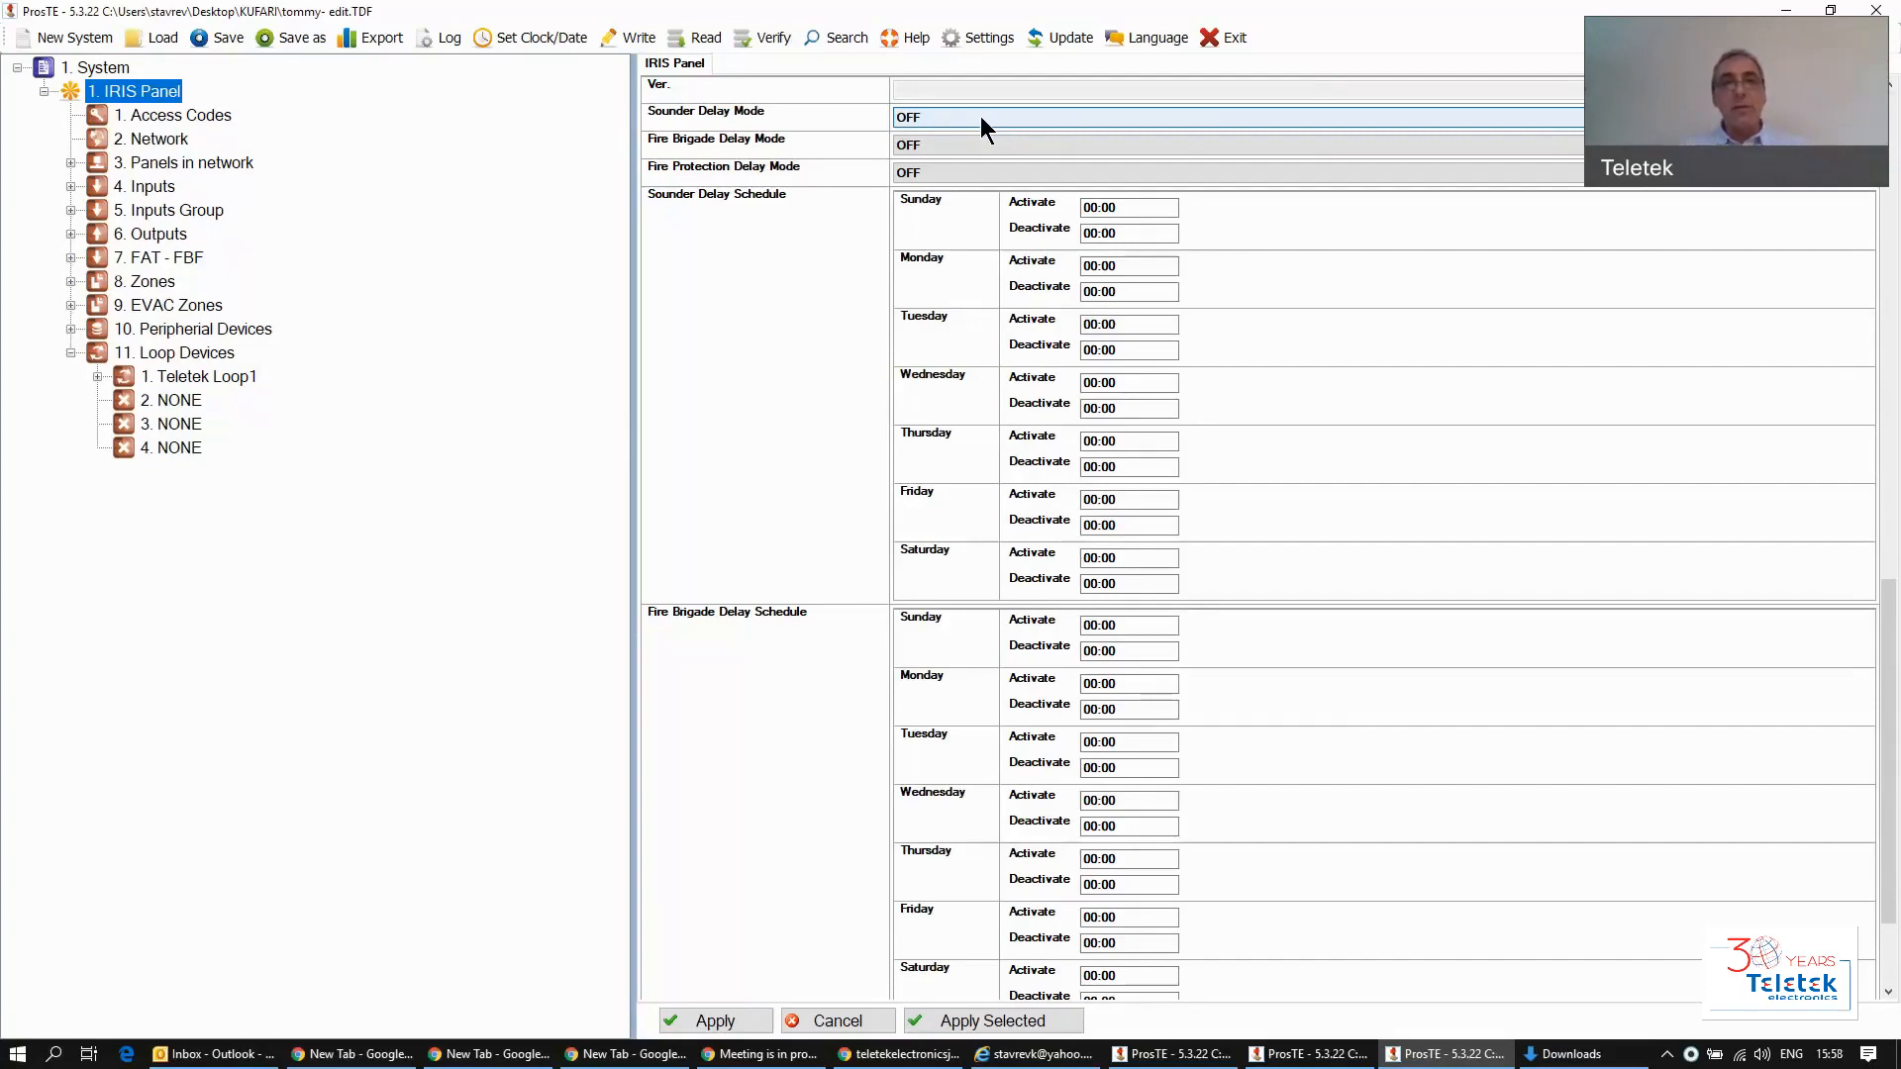
left_click(980, 116)
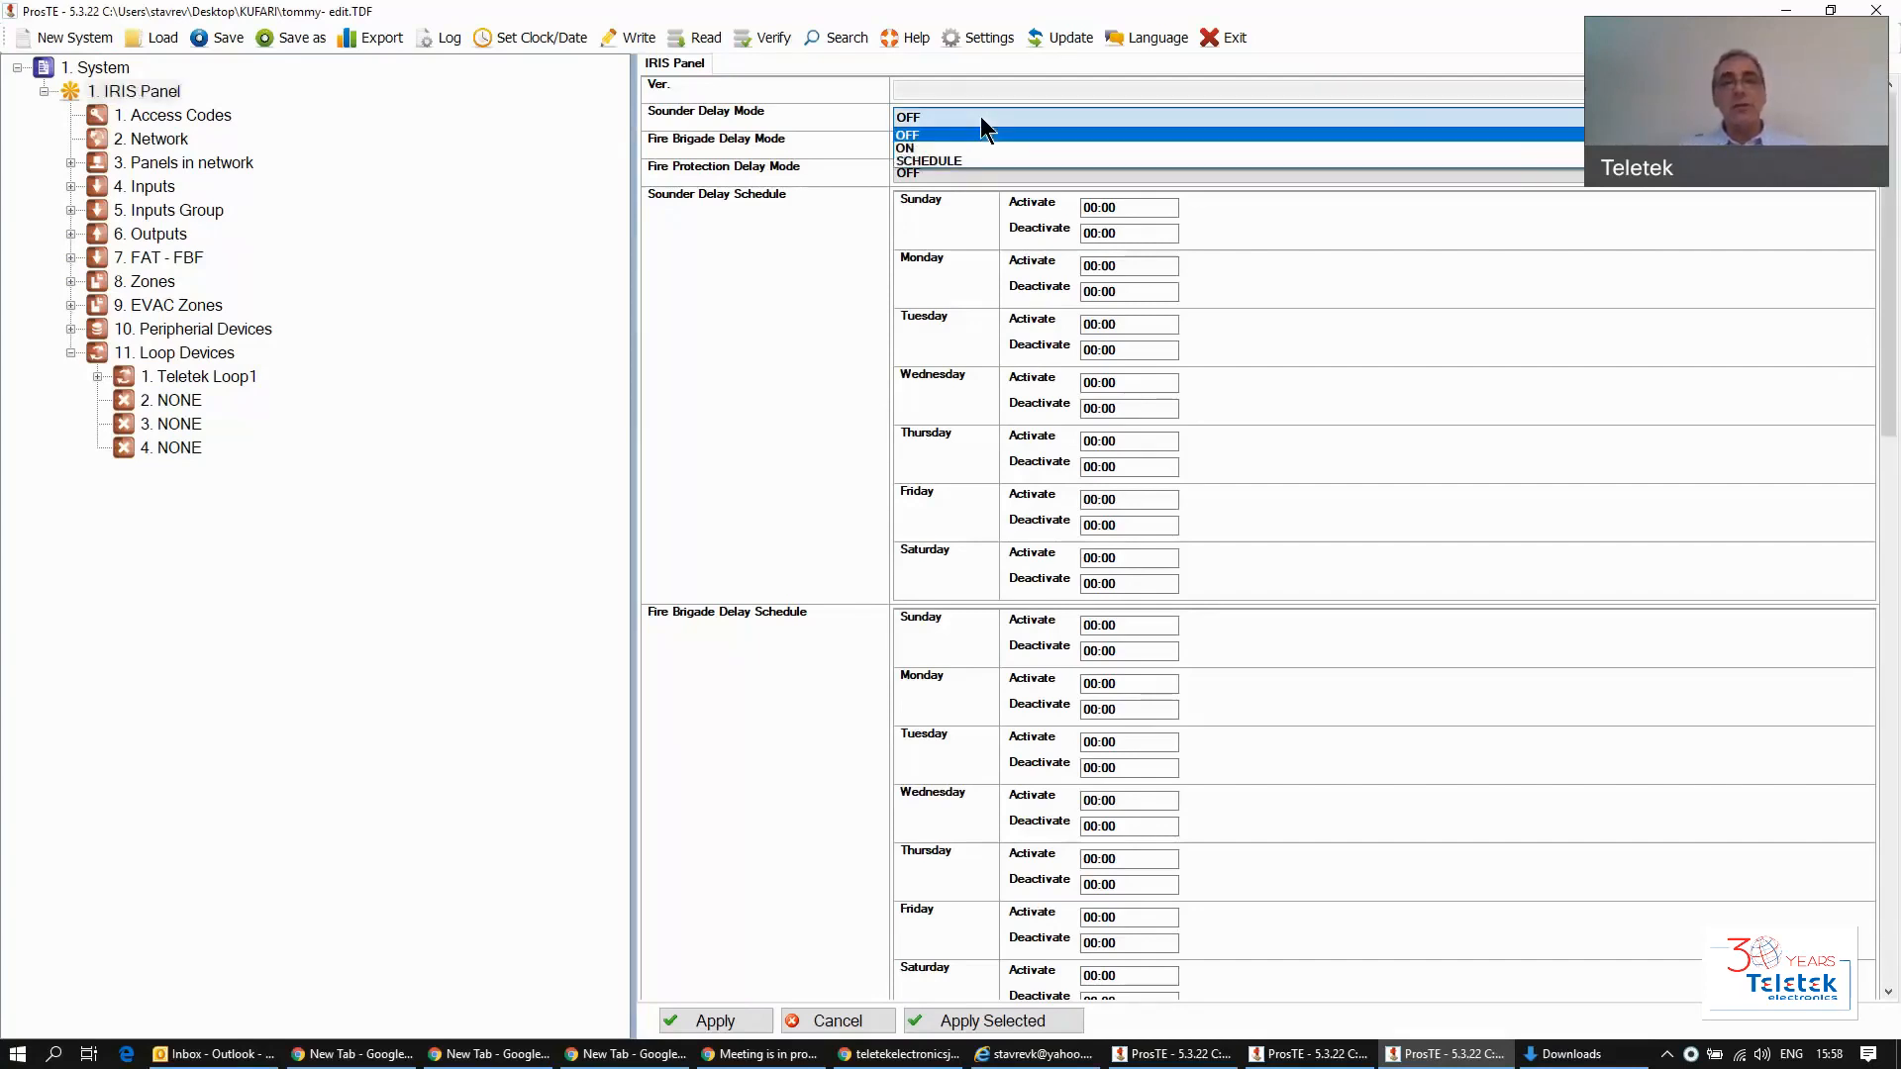
left_click(920, 147)
left_click(1030, 115)
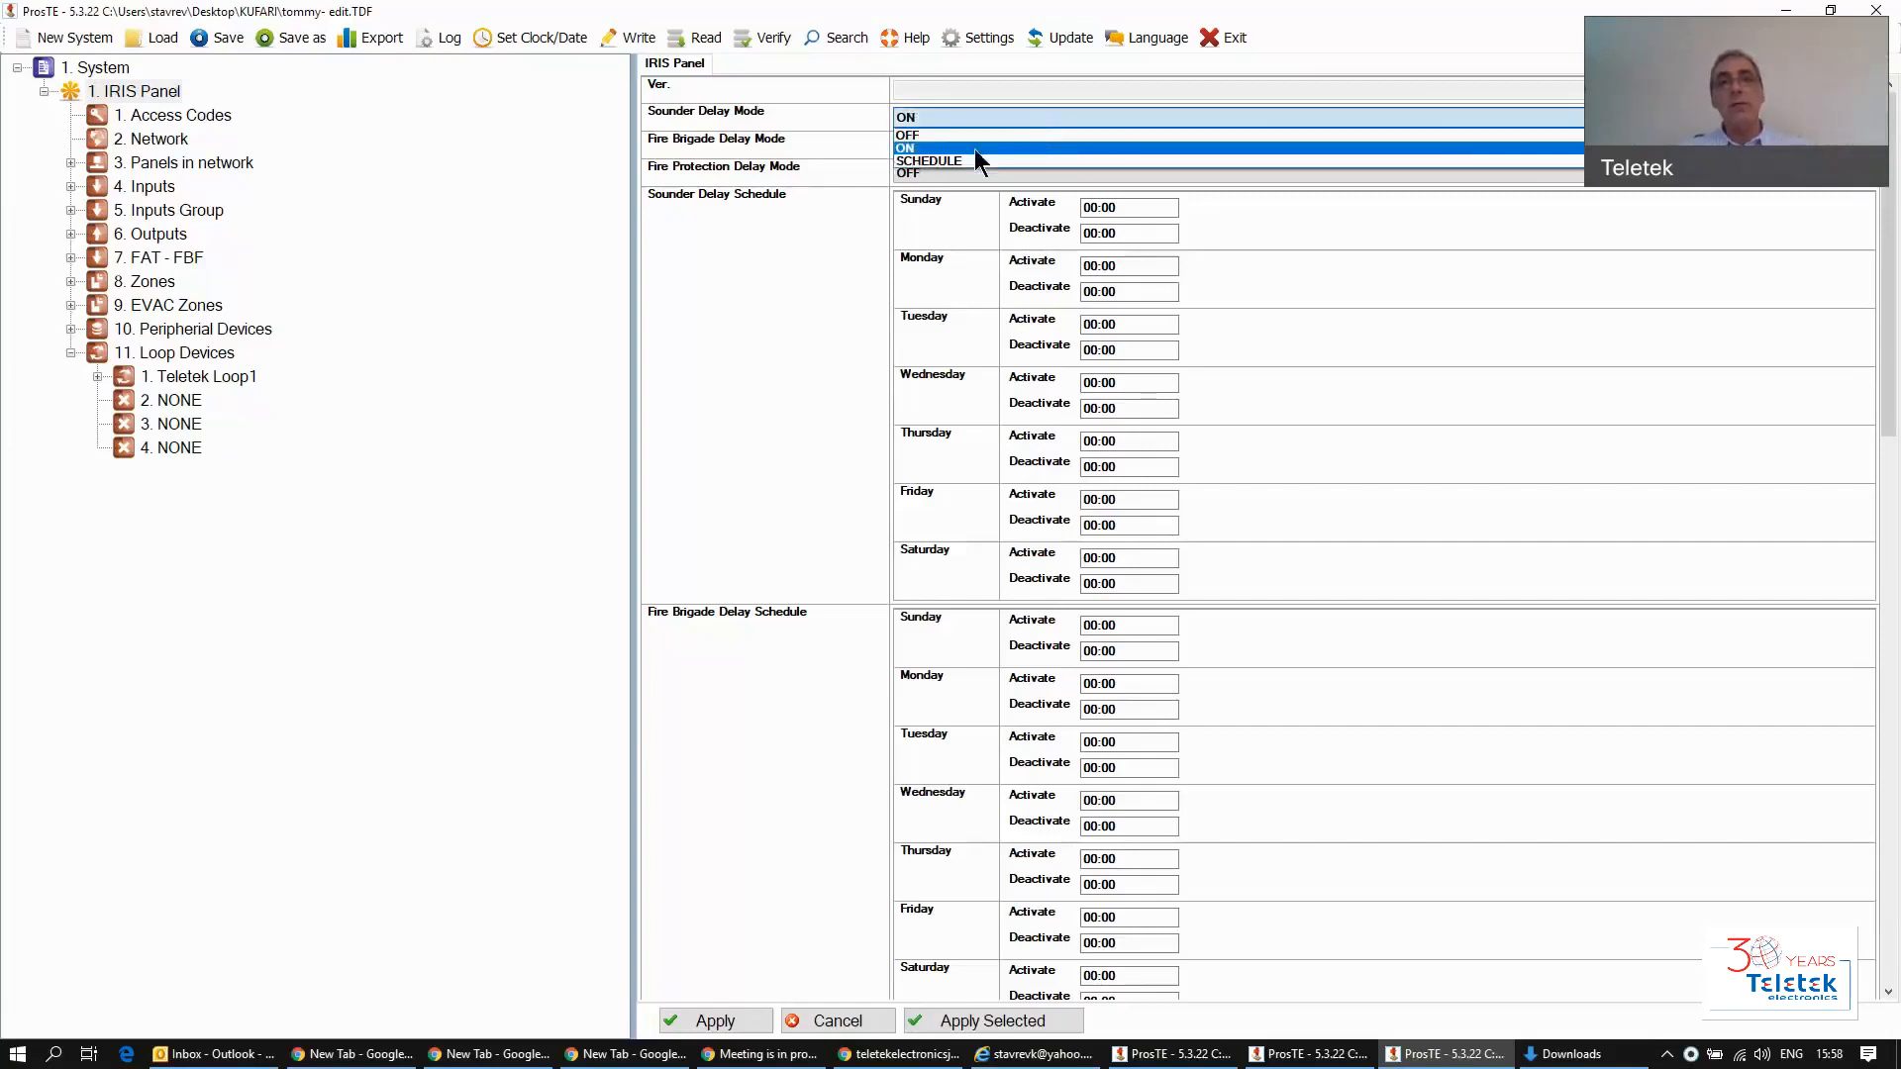
left_click(944, 161)
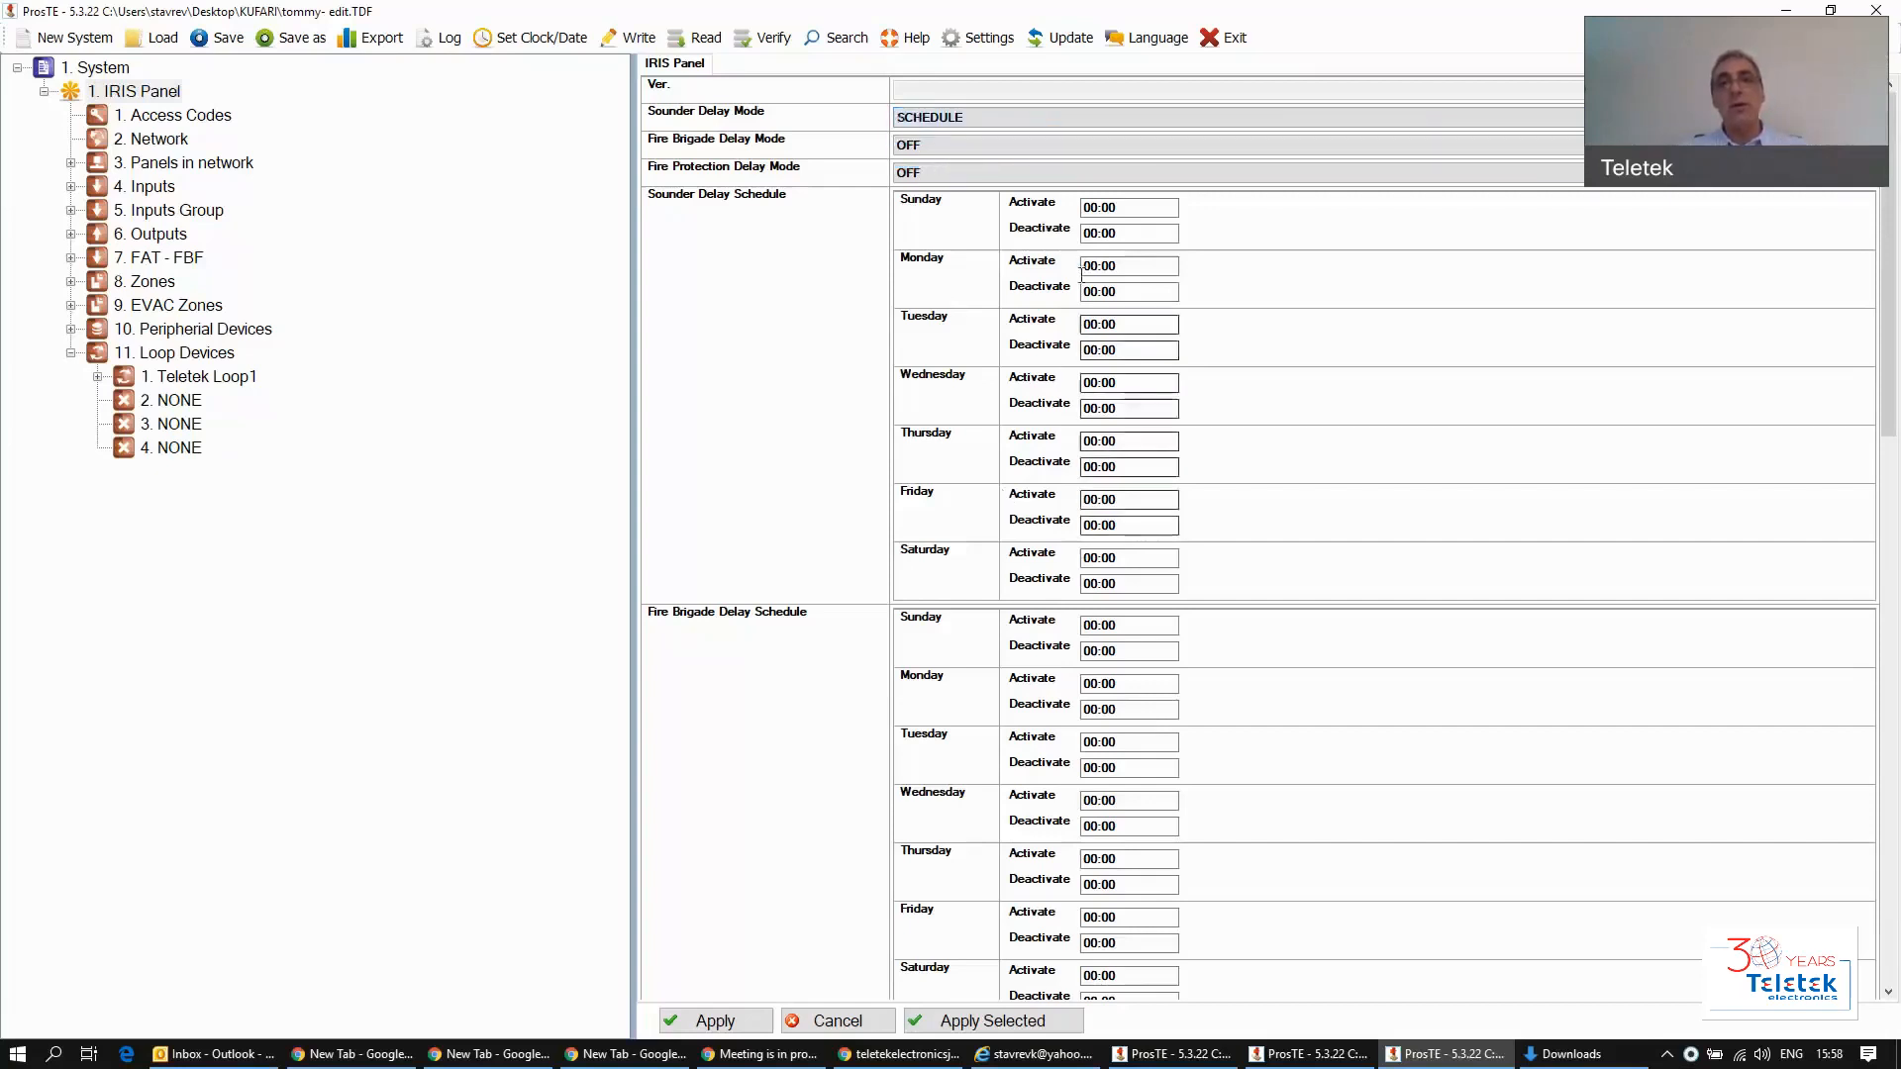
left_click(990, 116)
left_click(919, 147)
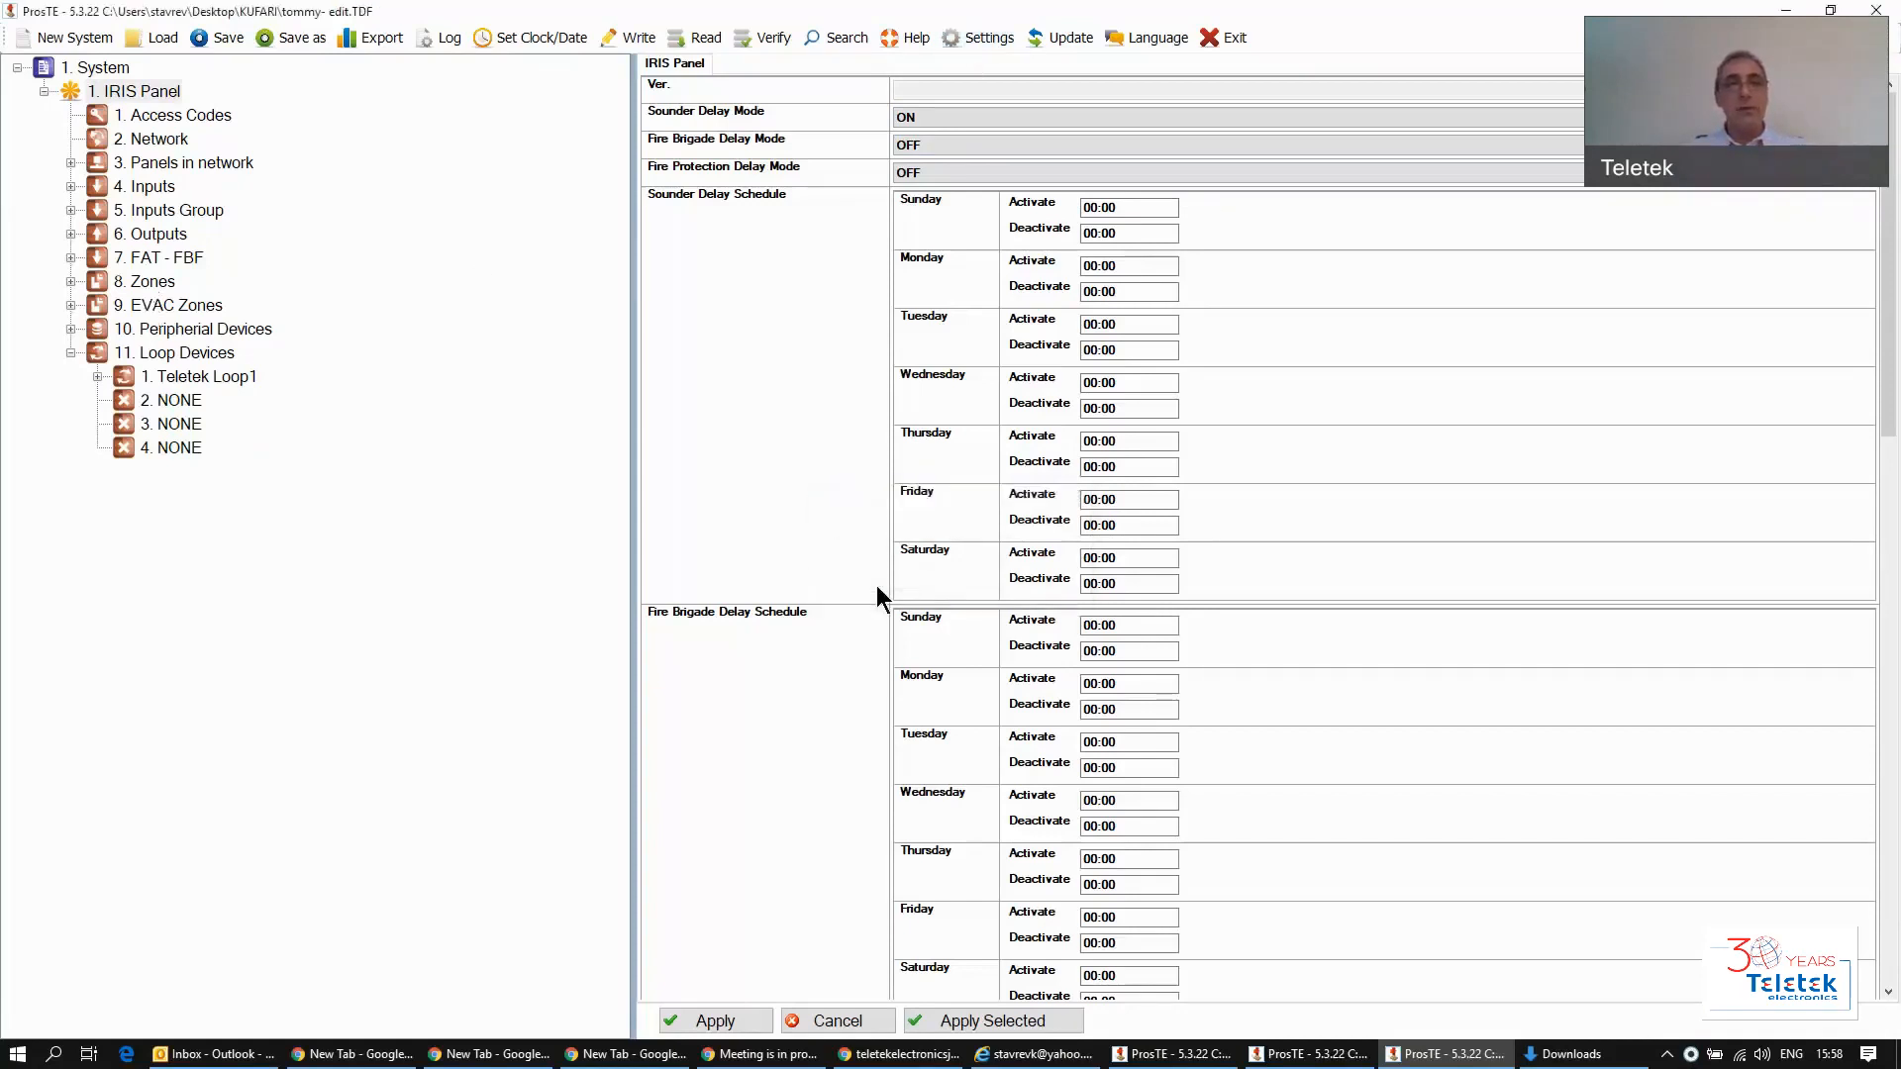
Step: Review the sounder and fire brigade delay settings of the first zone
left_click(144, 281)
left_click(71, 281)
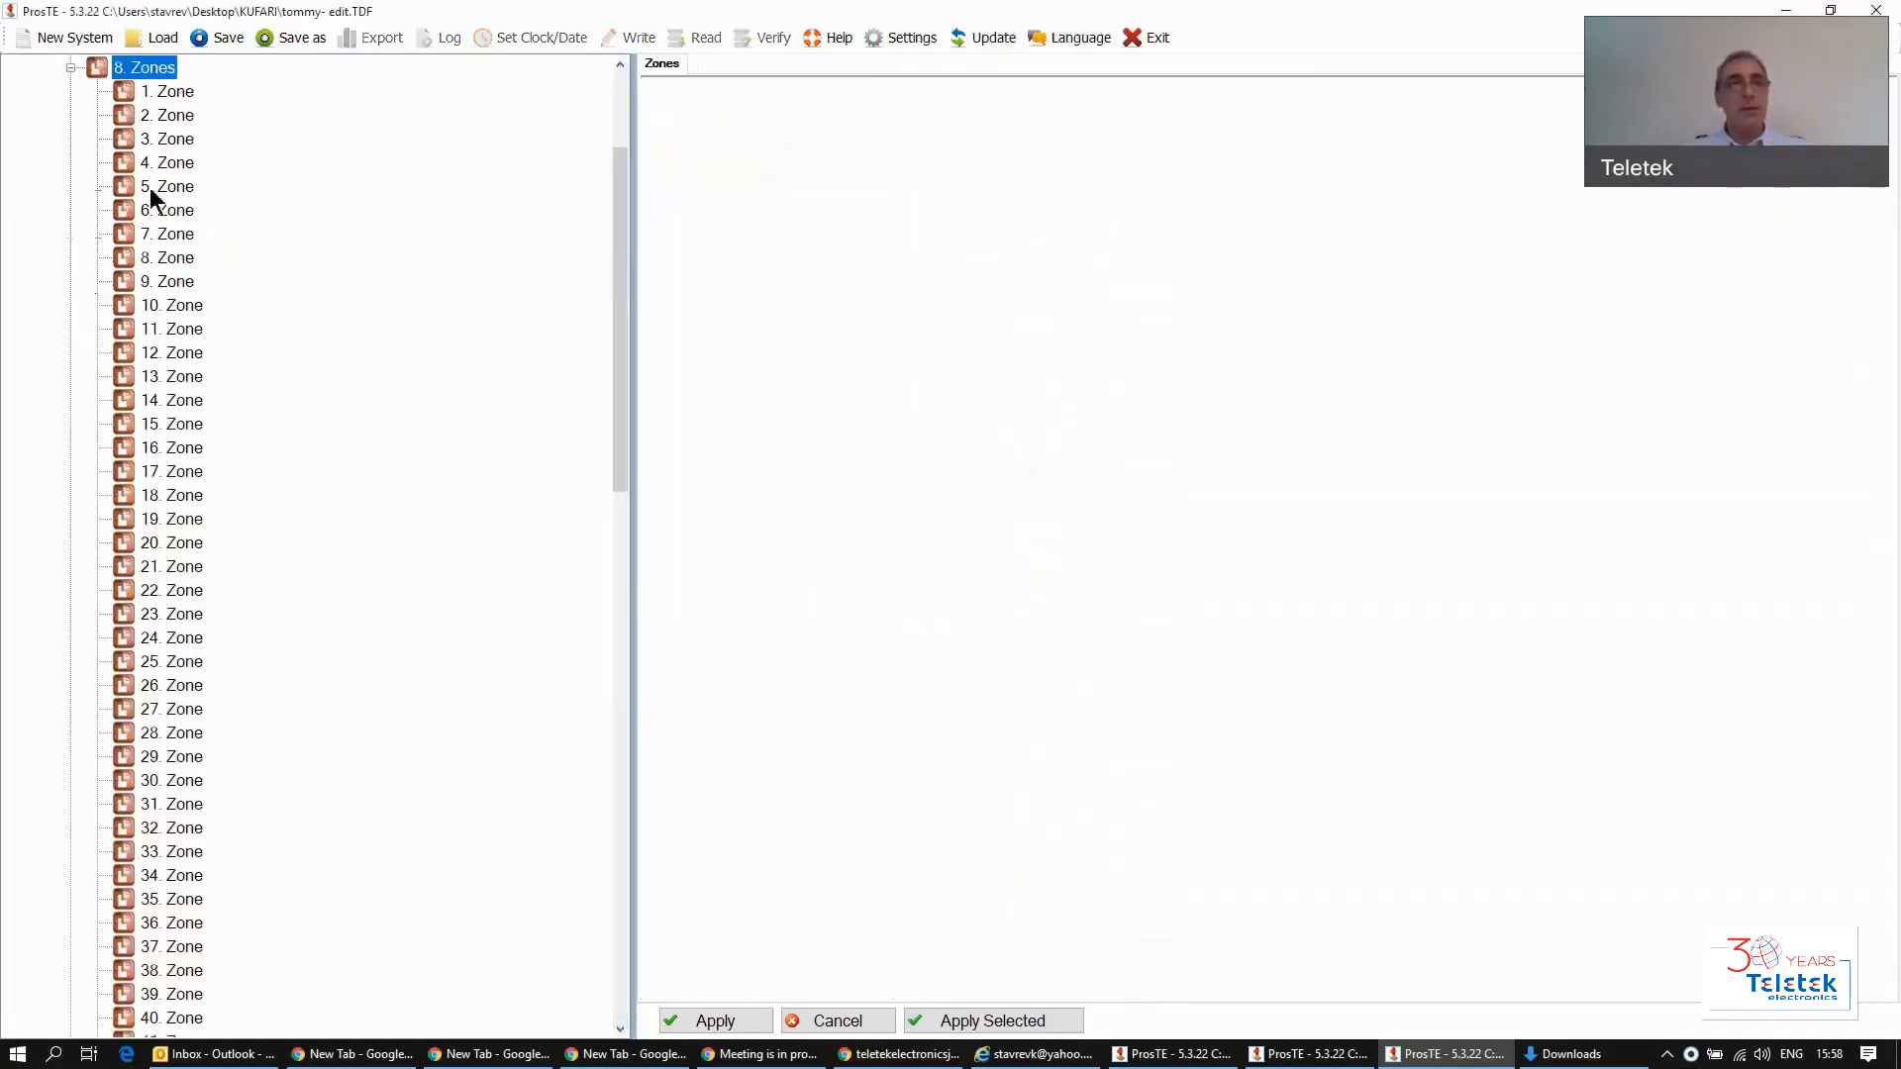
left_click(180, 92)
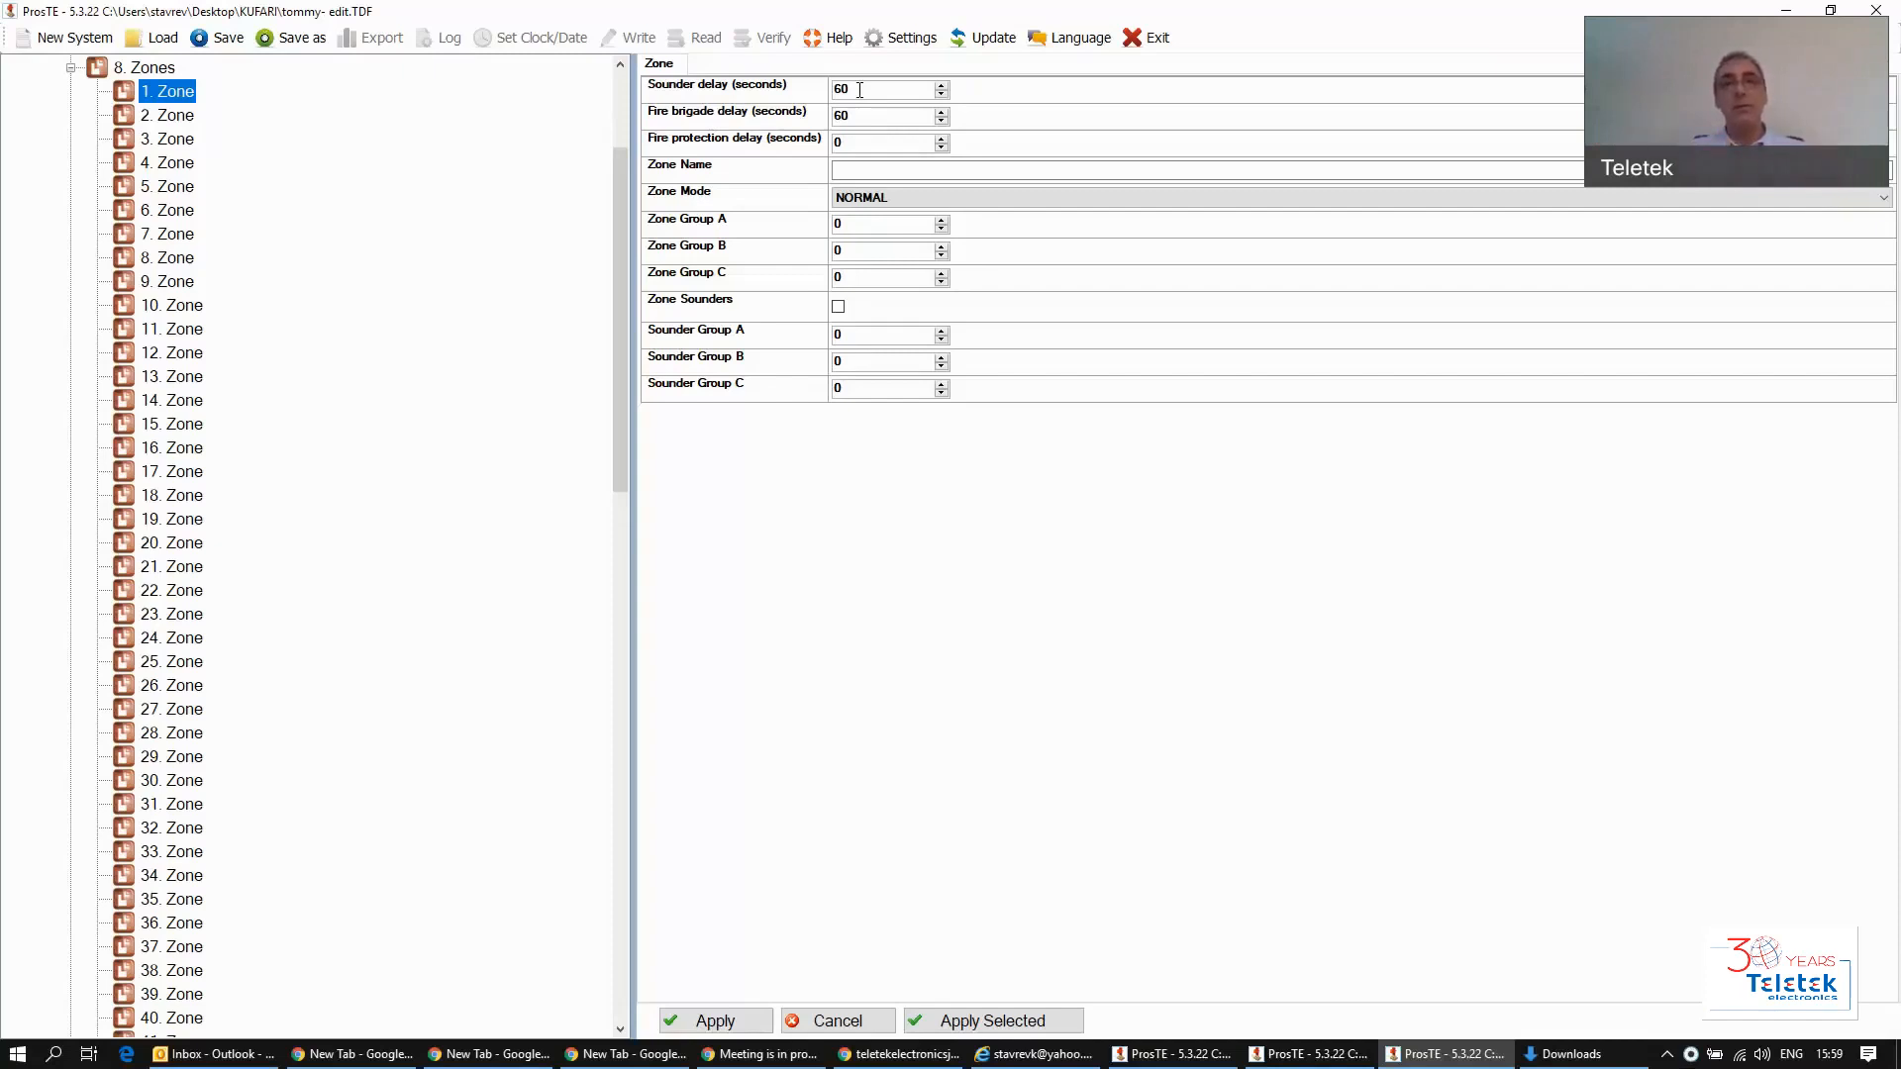
left_click(70, 68)
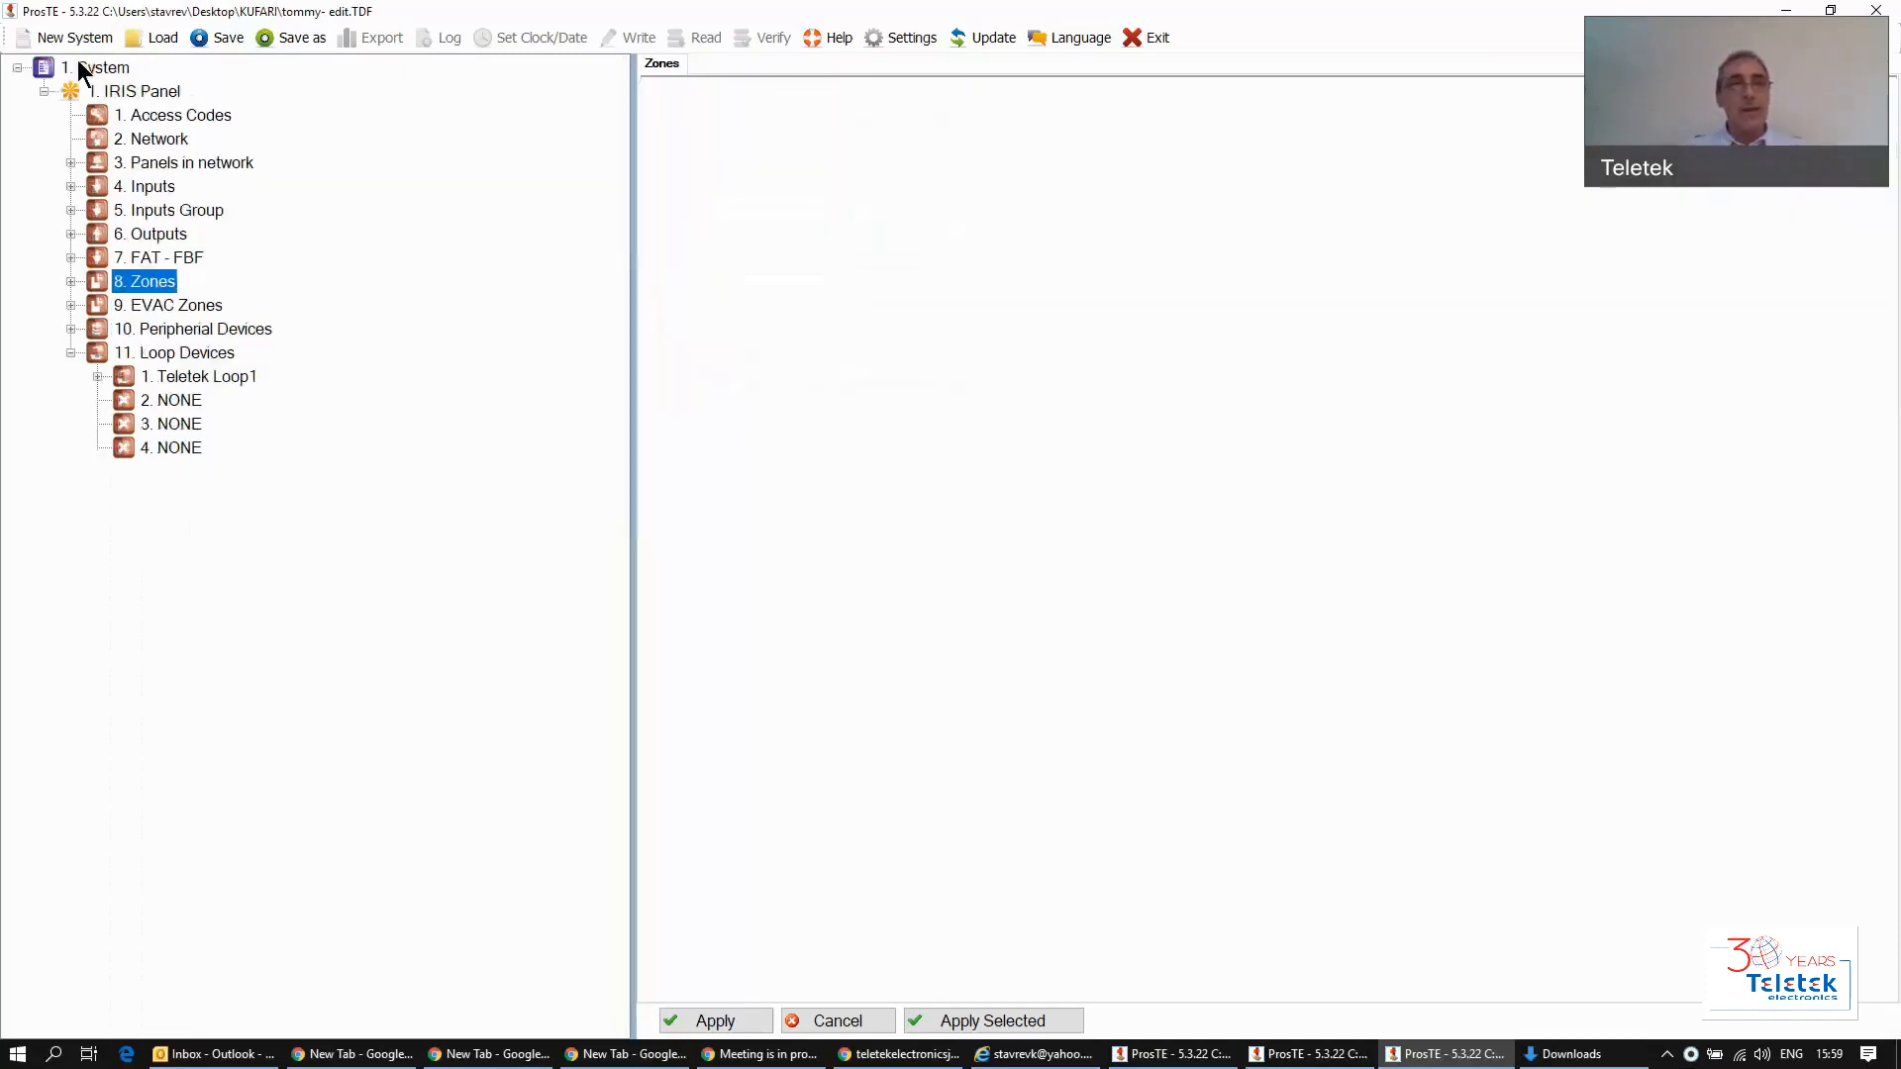
Step: Try a Delay (T1) of 30 seconds in the IRIS Panel settings, then set it back to 0
left_click(159, 91)
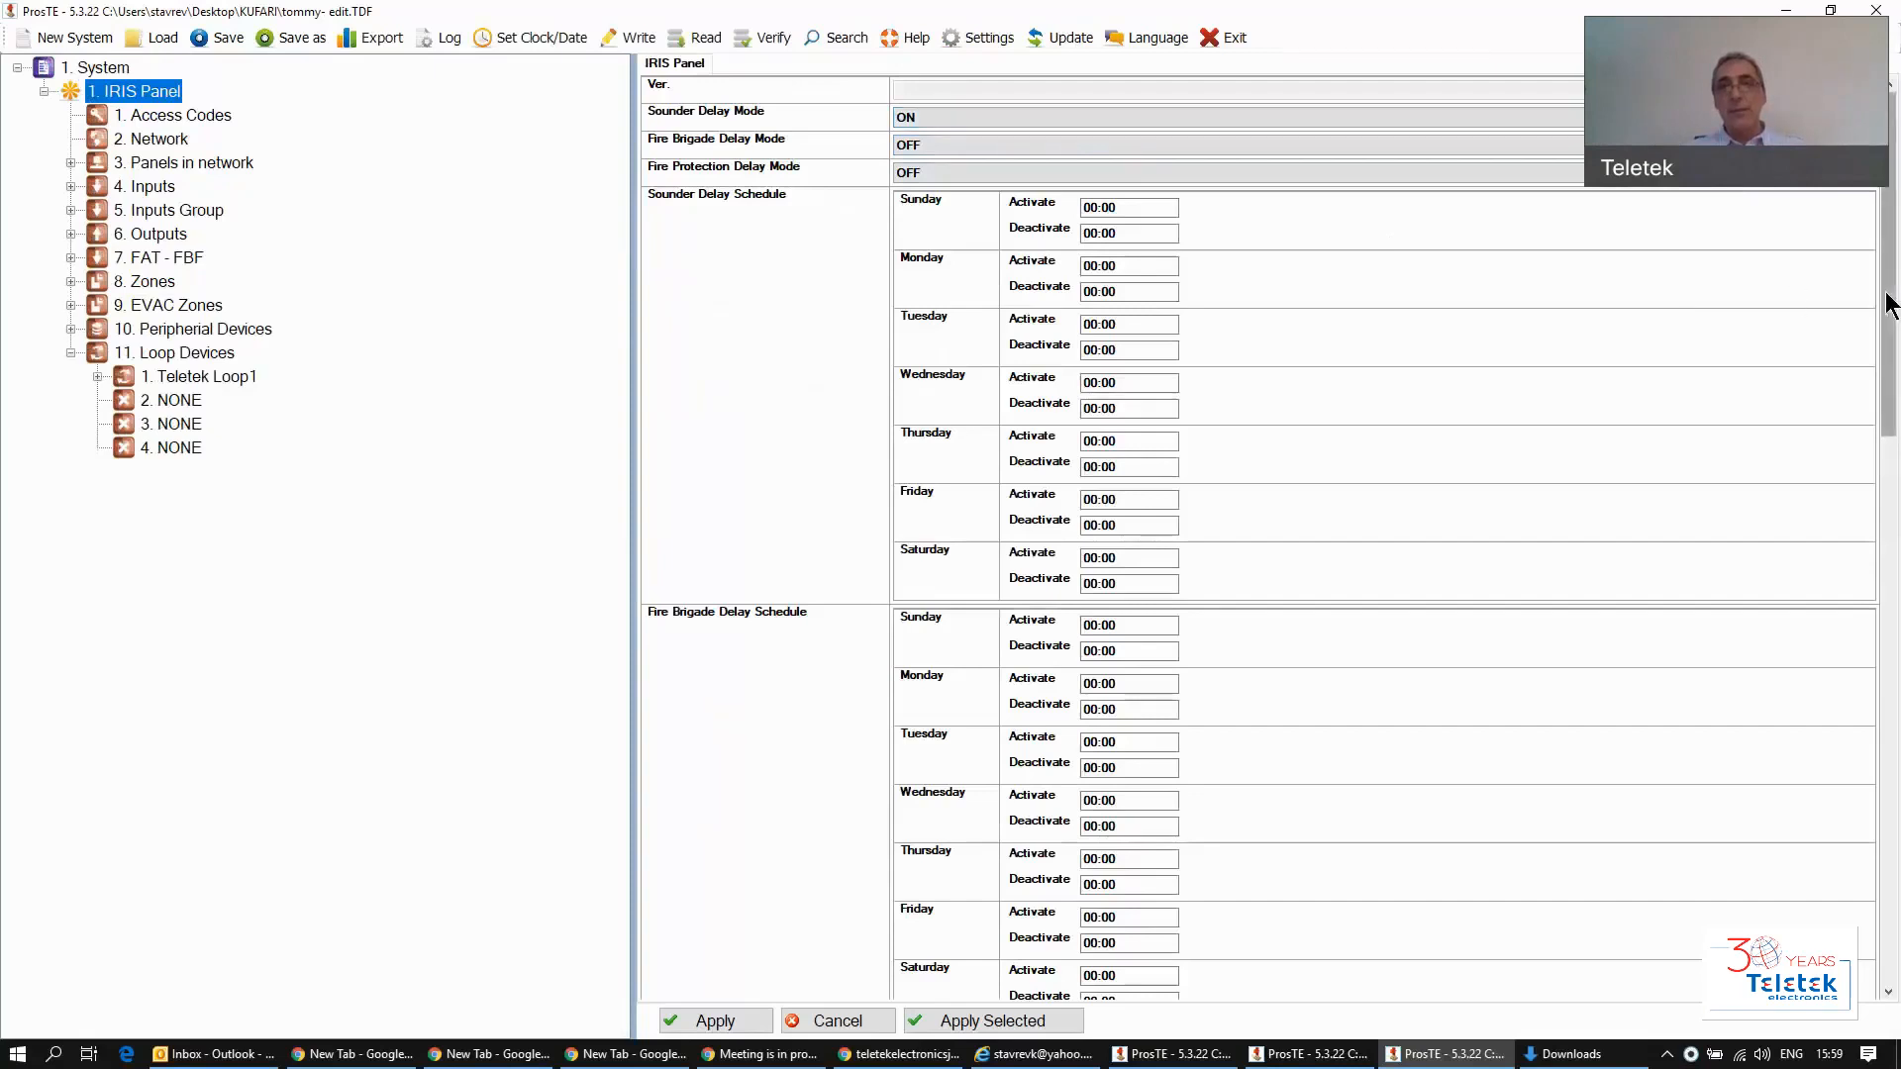
left_click_drag(1888, 304, 1896, 830)
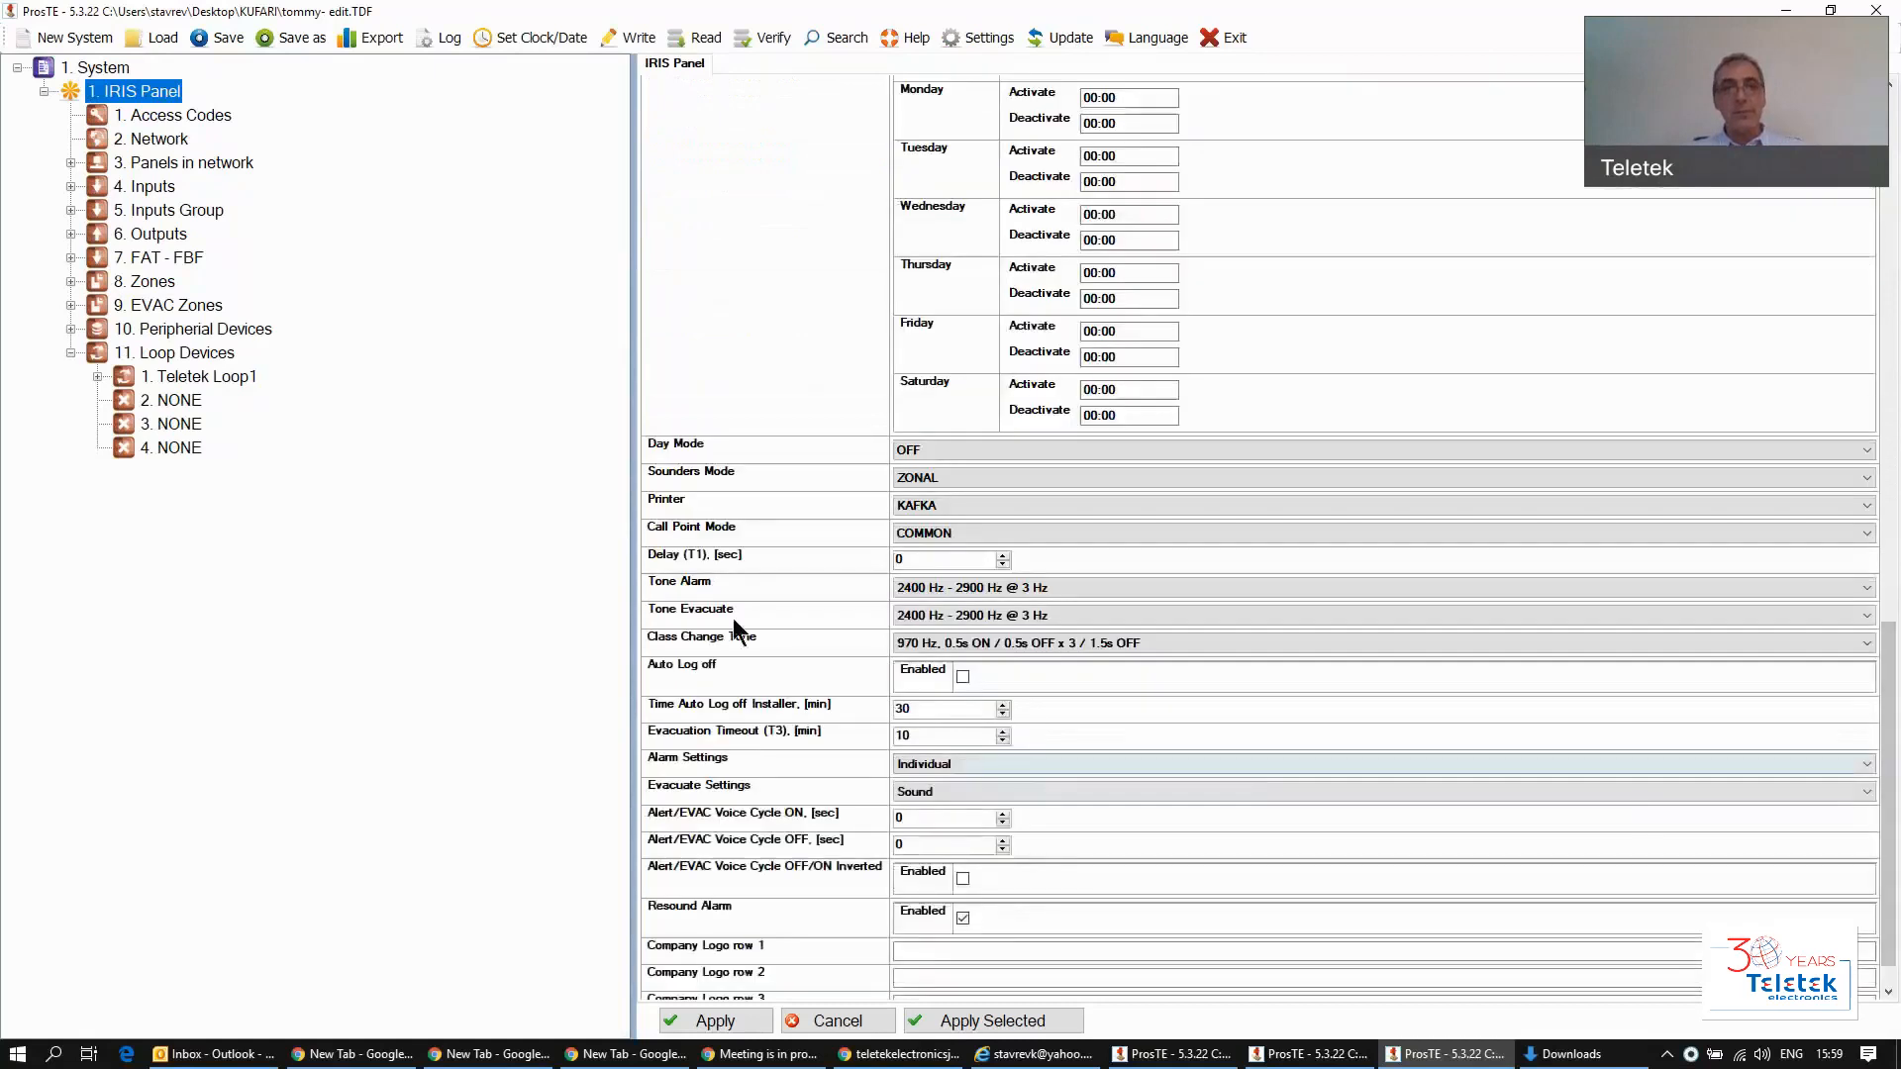
left_click(948, 560)
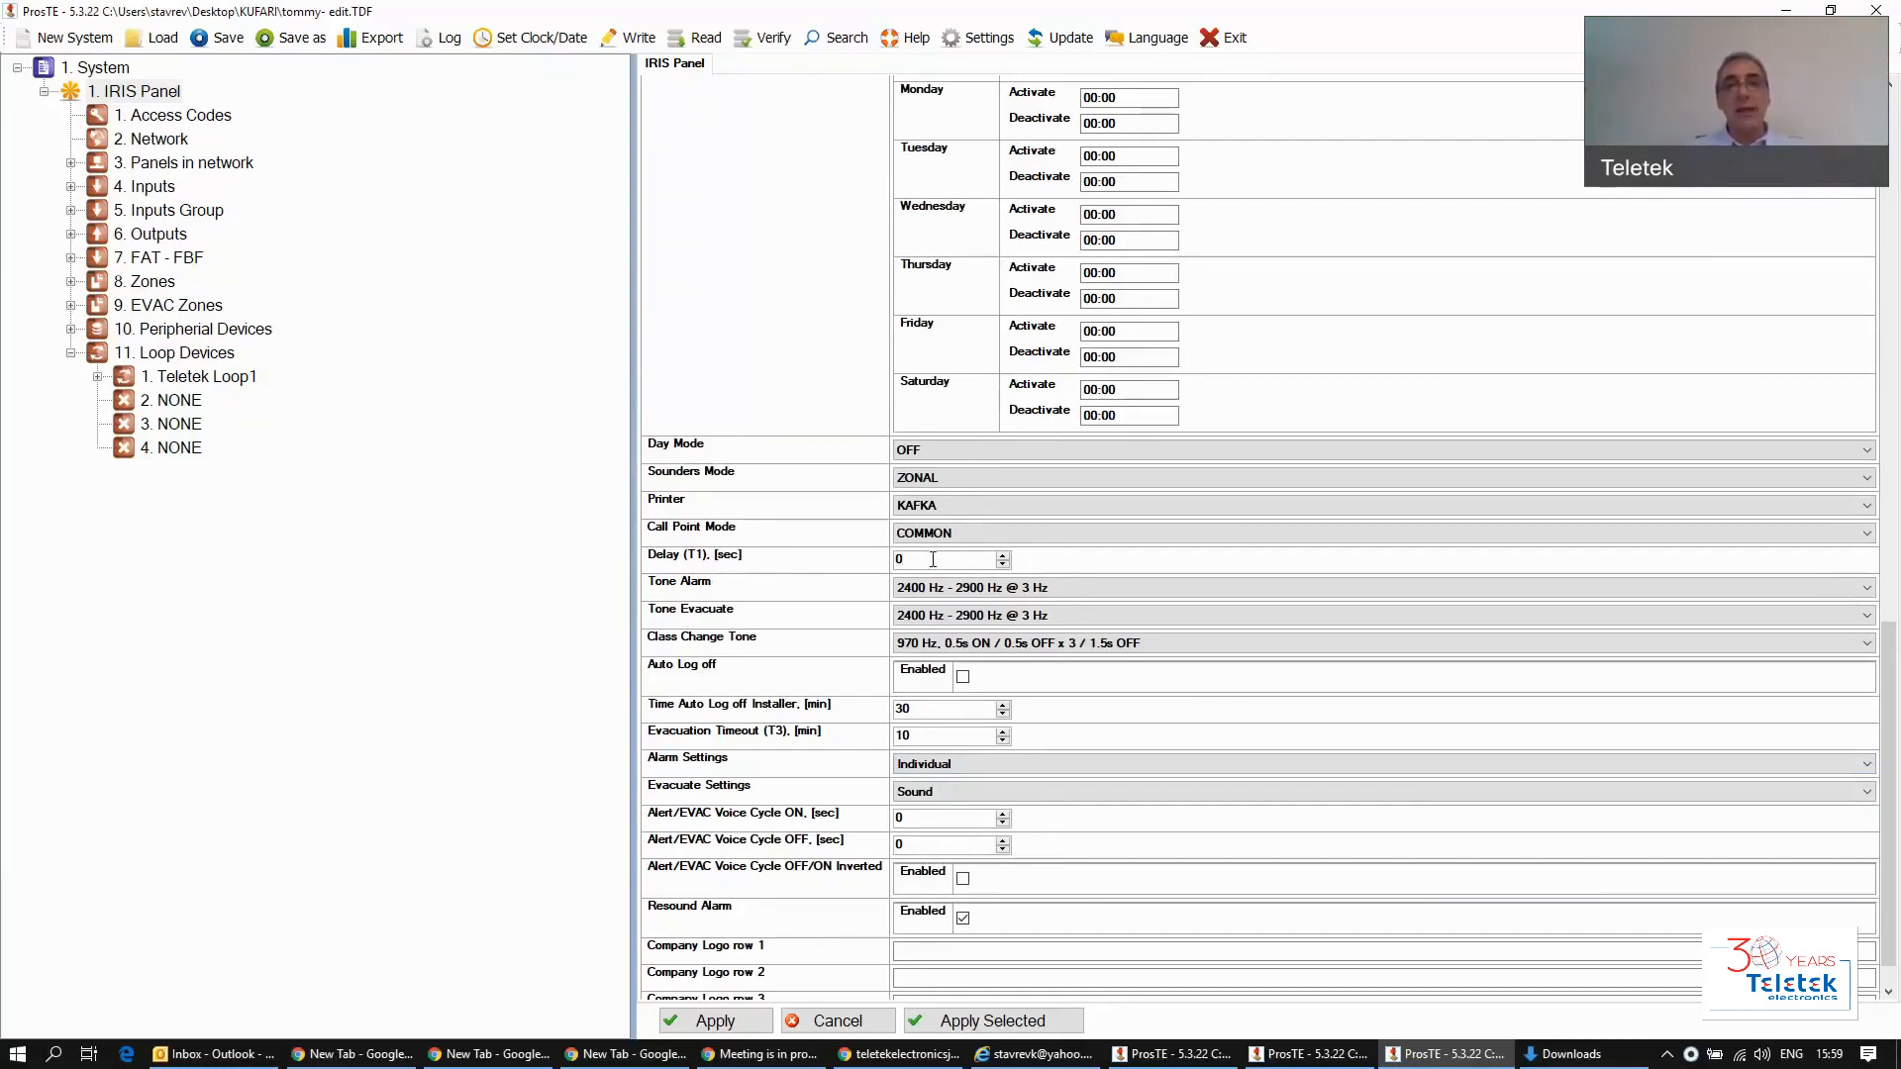
double_click(932, 560)
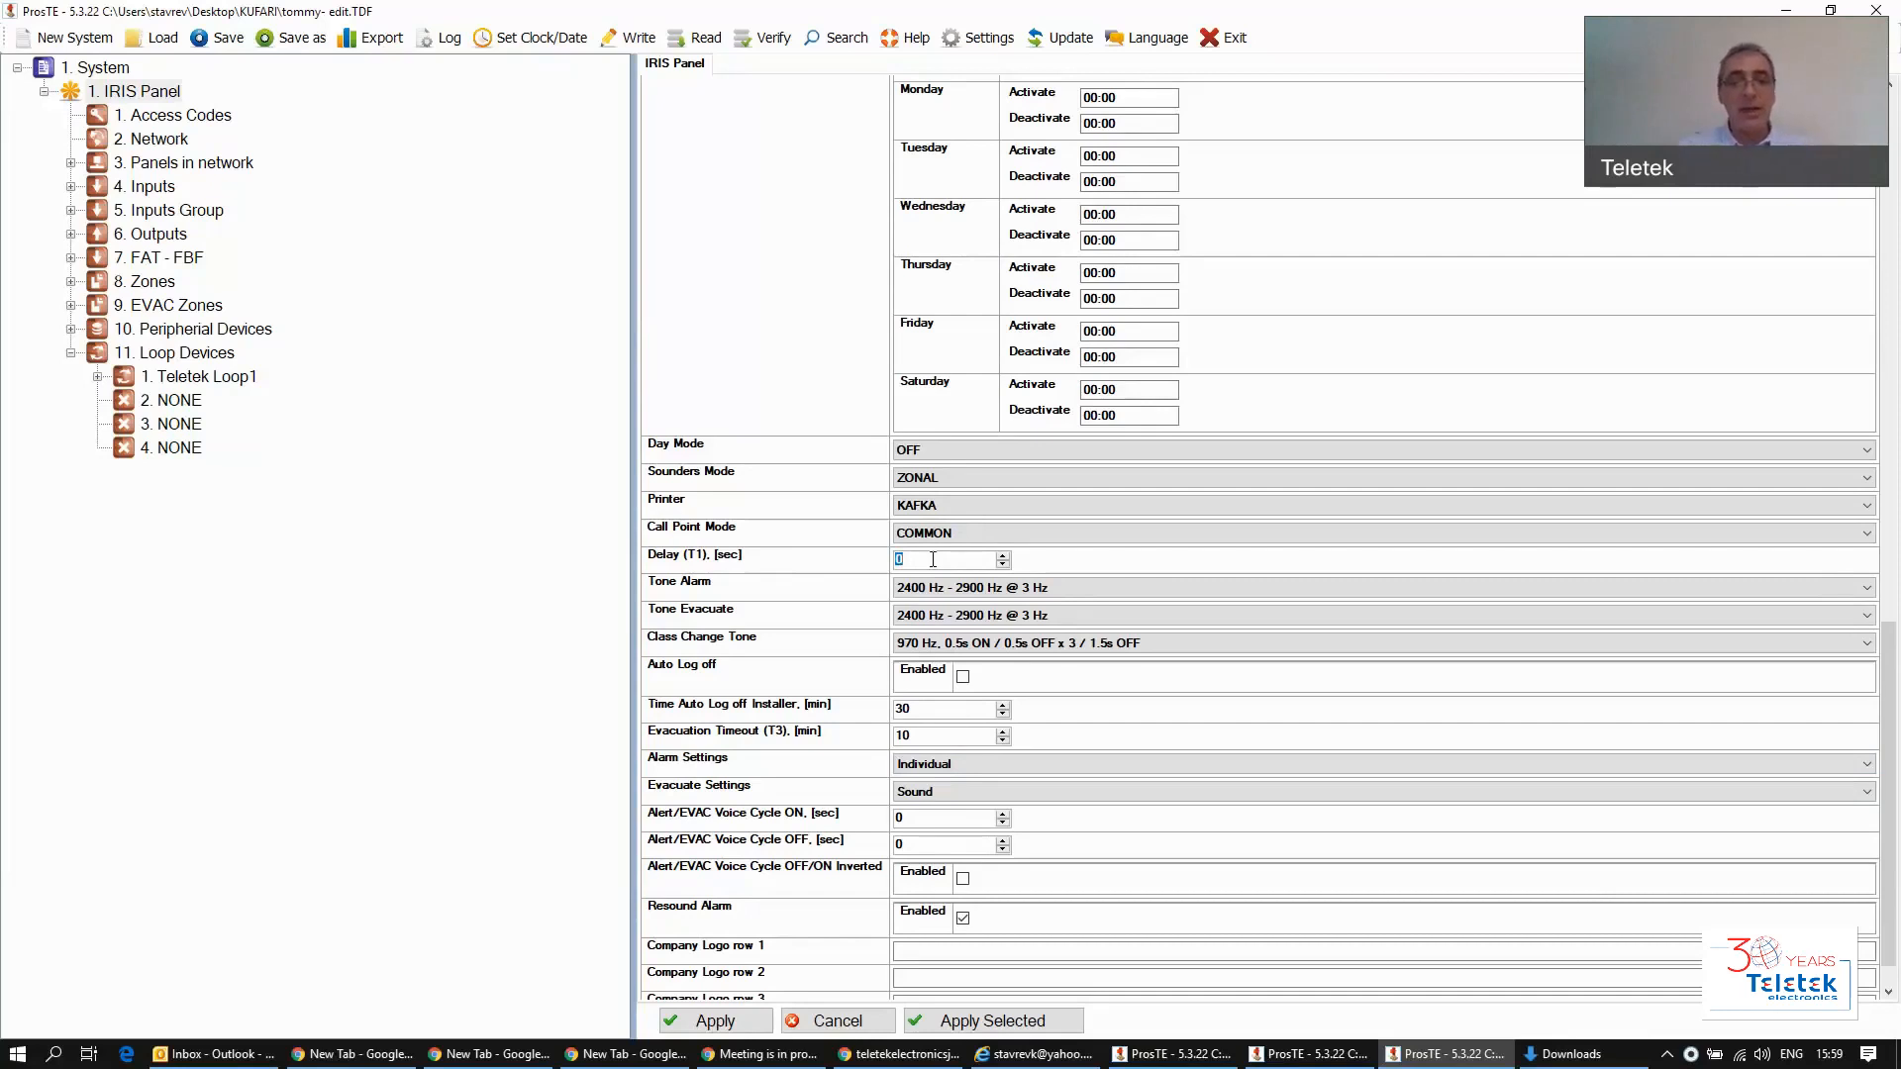
type("30")
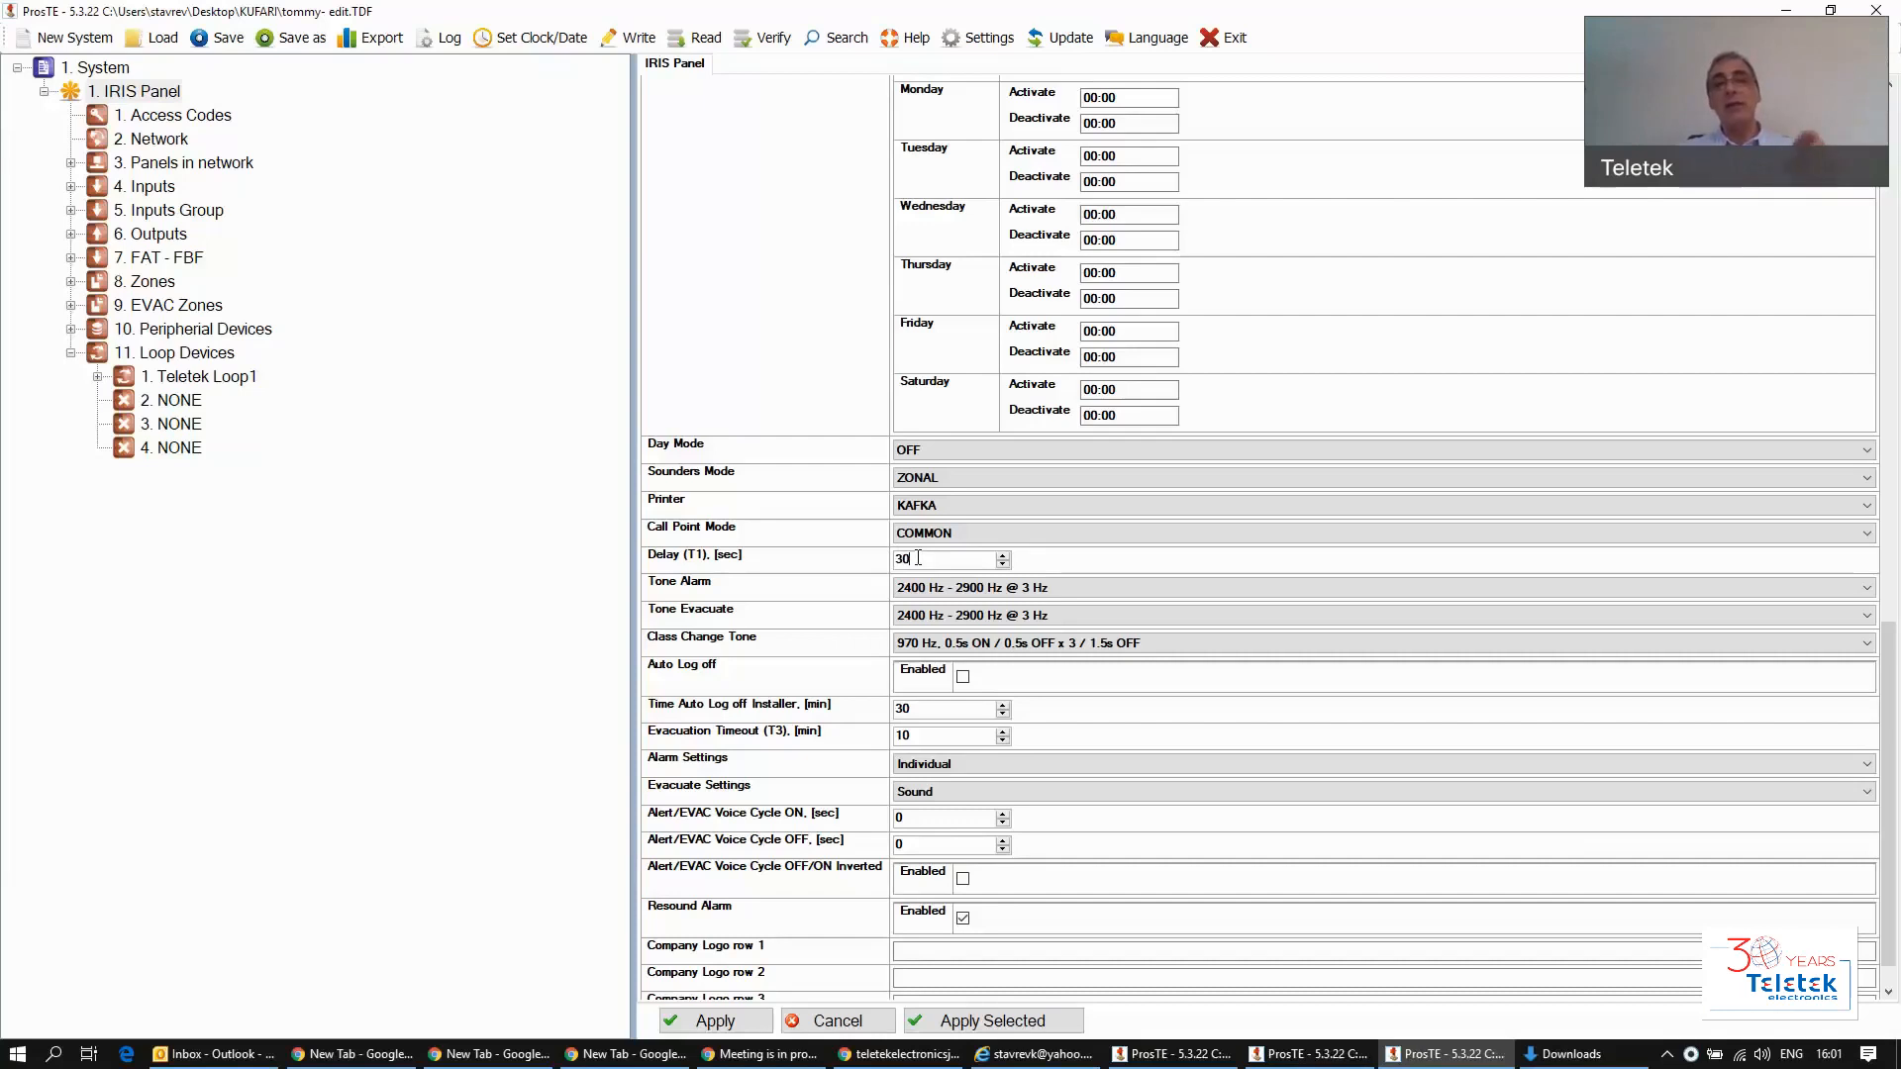
double_click(918, 557)
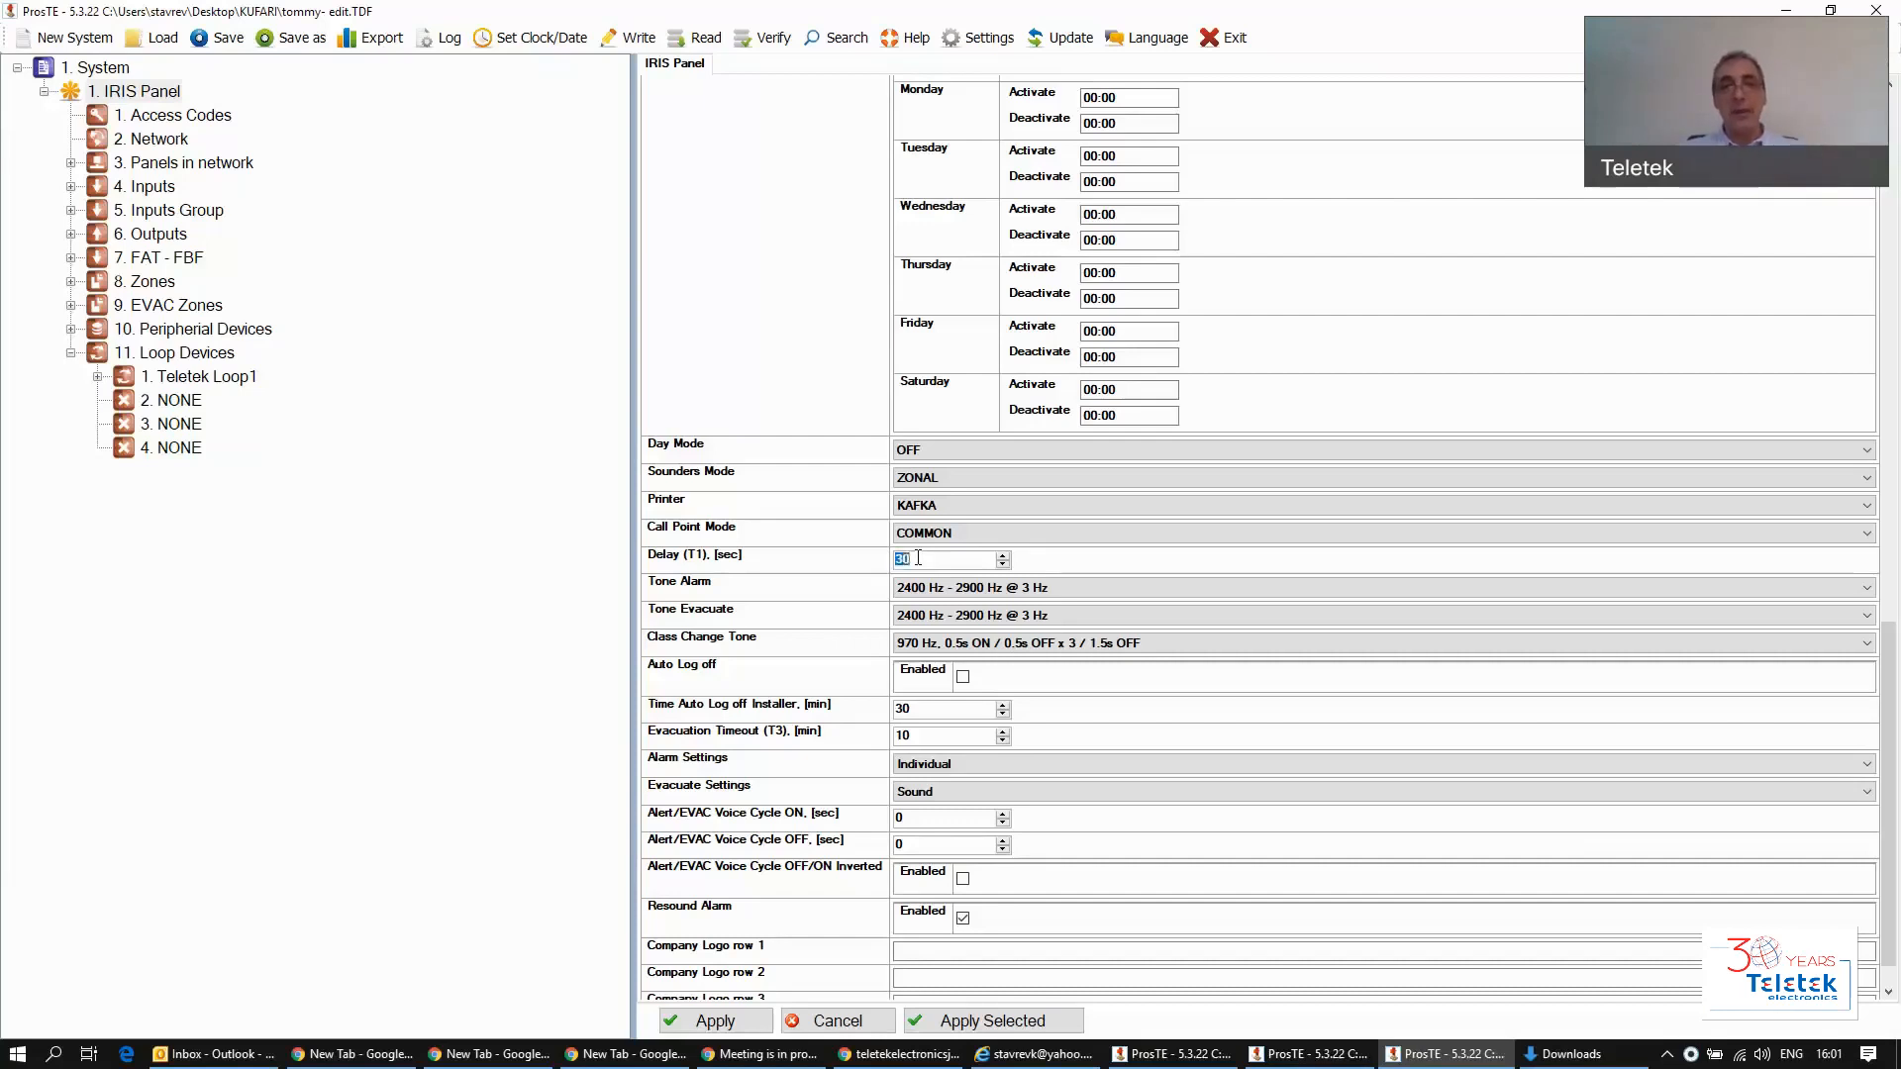
type("0")
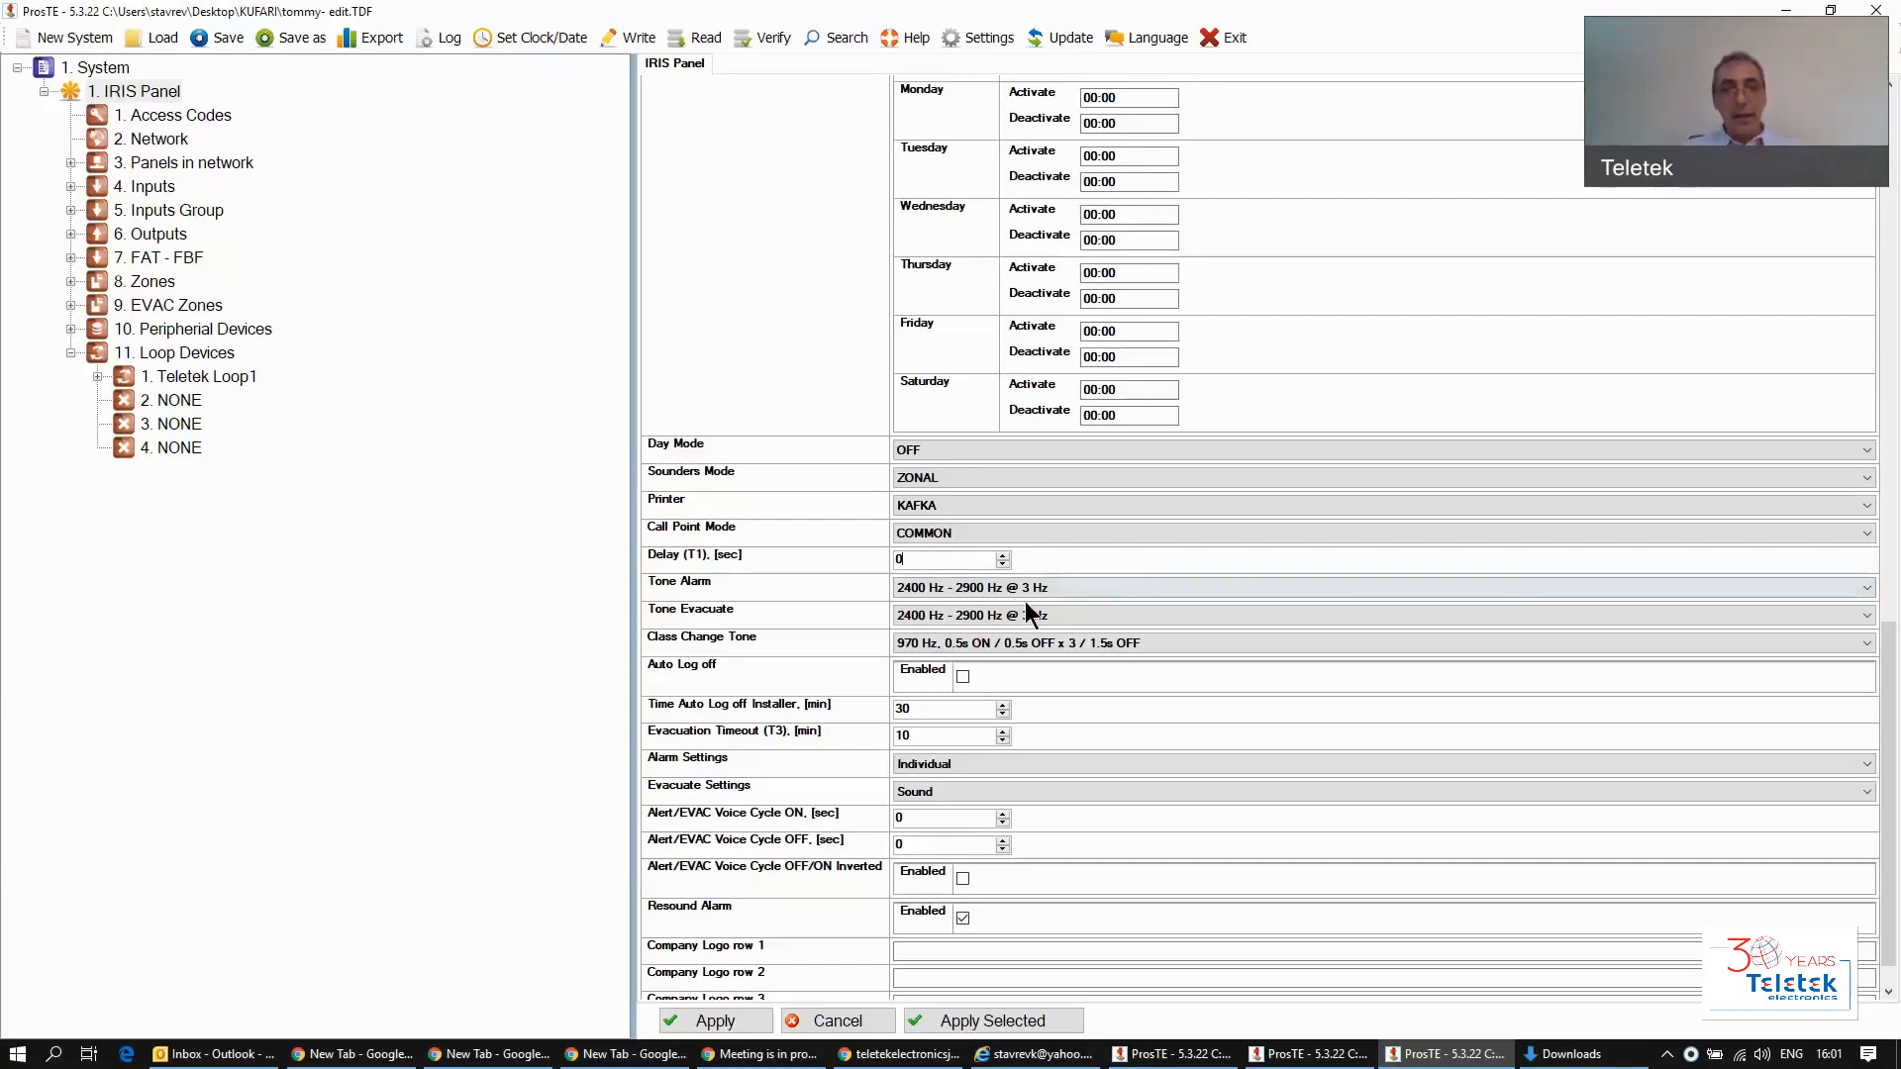
Step: Set the IRIS Panel's Evacuation Timeout (T3) to 1 minute and its Sounders Mode to COMMON
scroll(1030, 604, "down", 1)
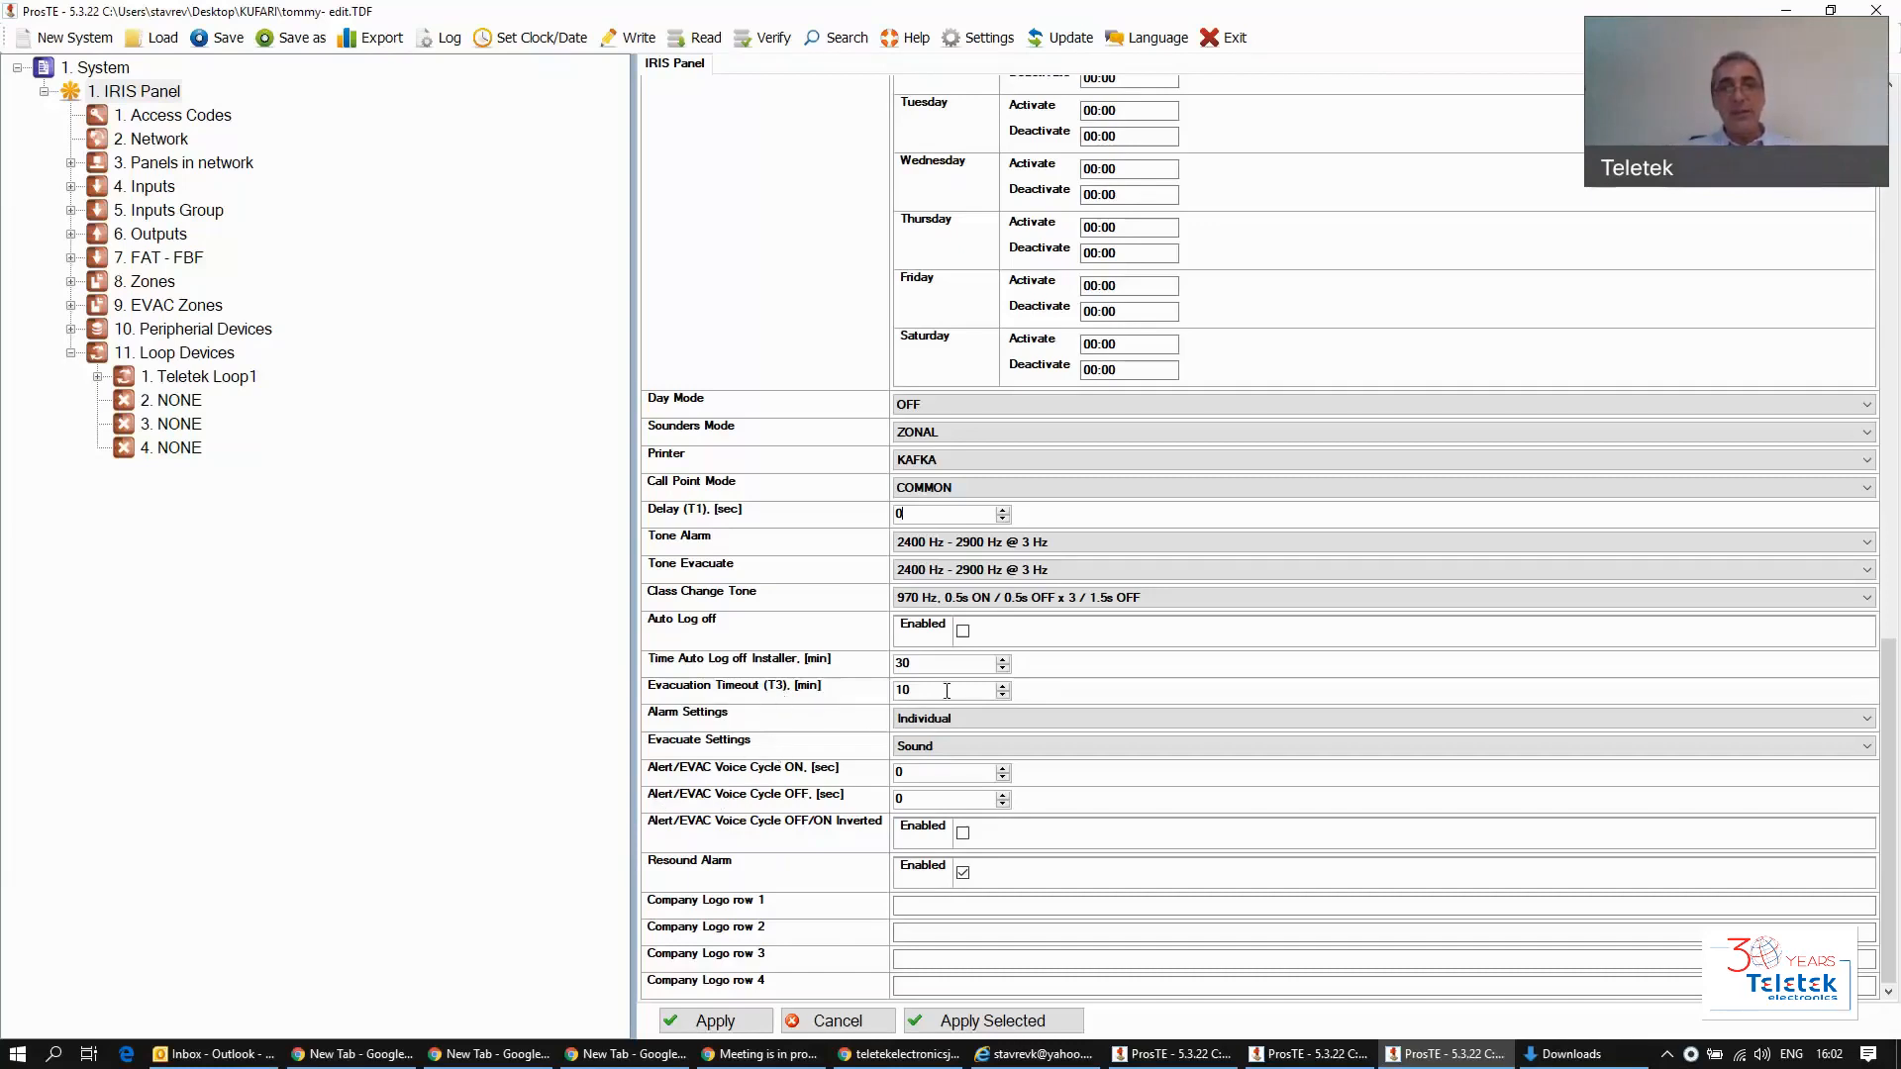
left_click_drag(930, 692, 890, 694)
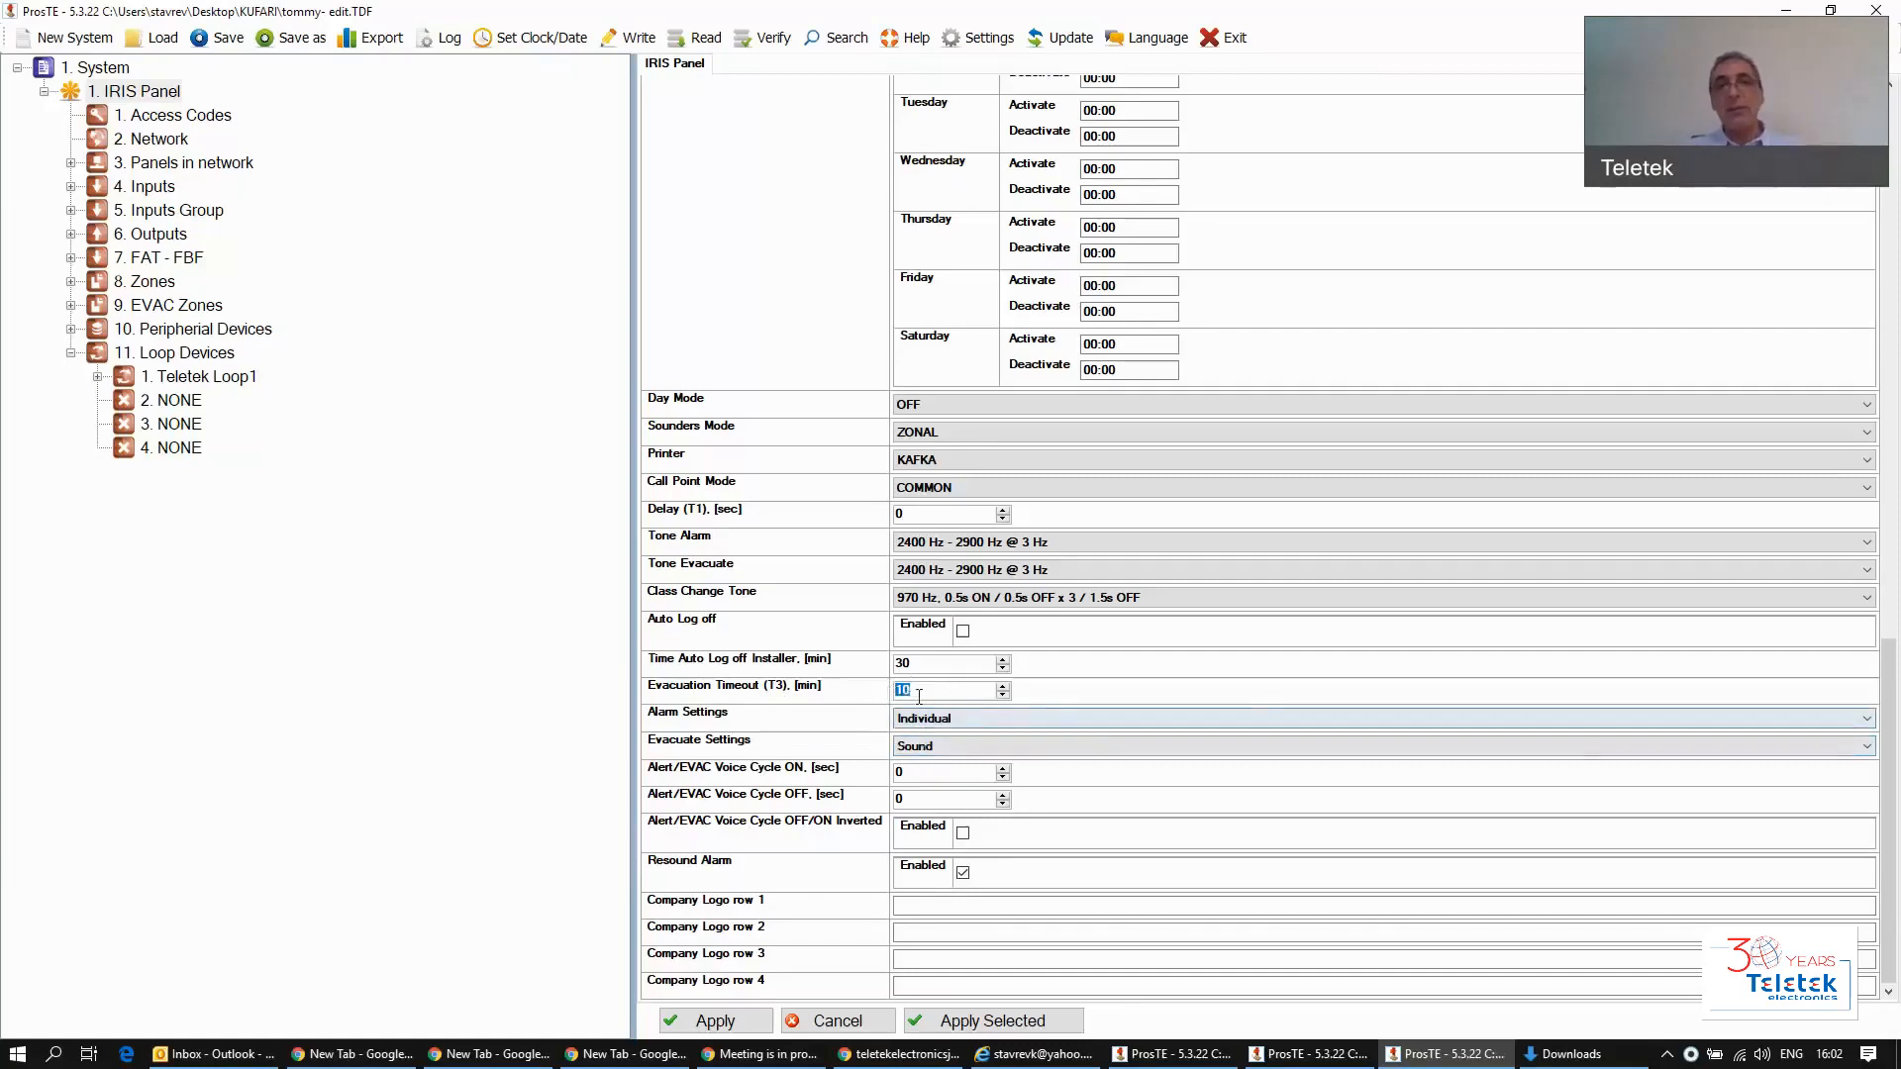
type("1")
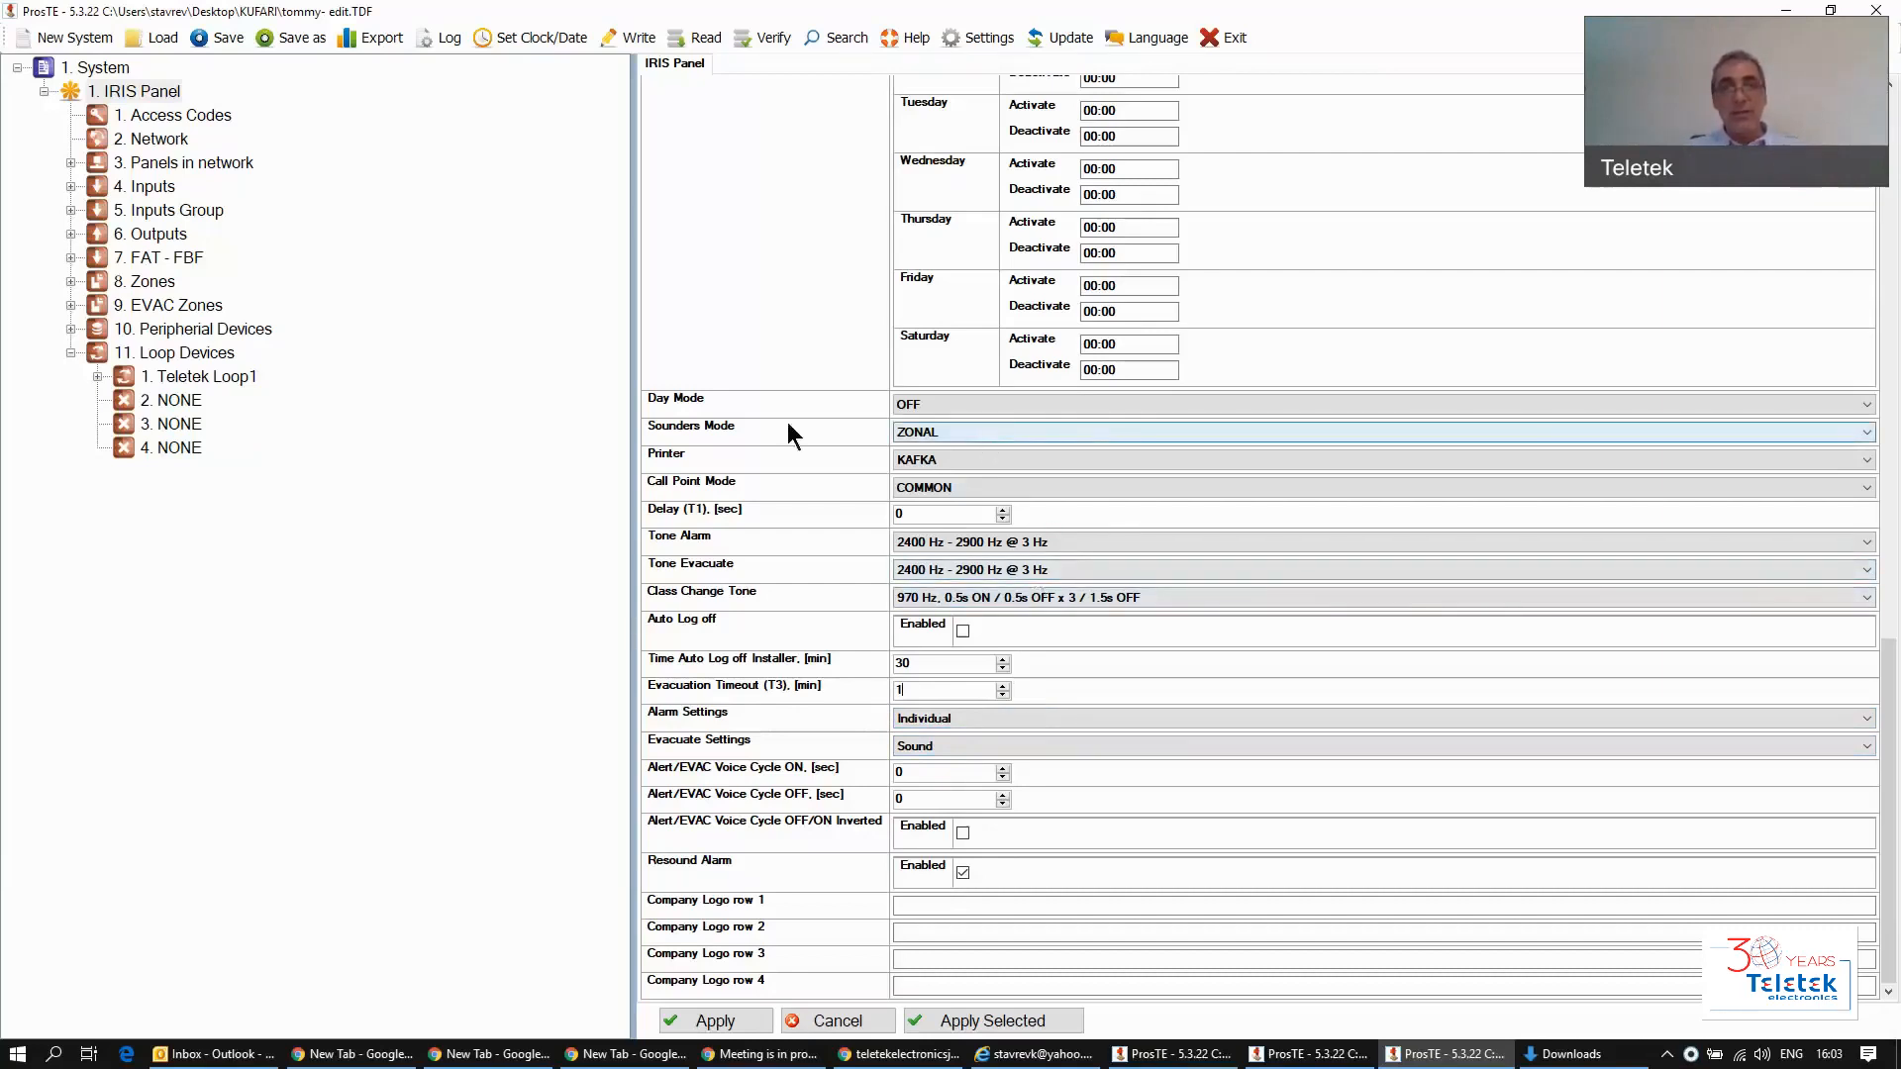
left_click(960, 431)
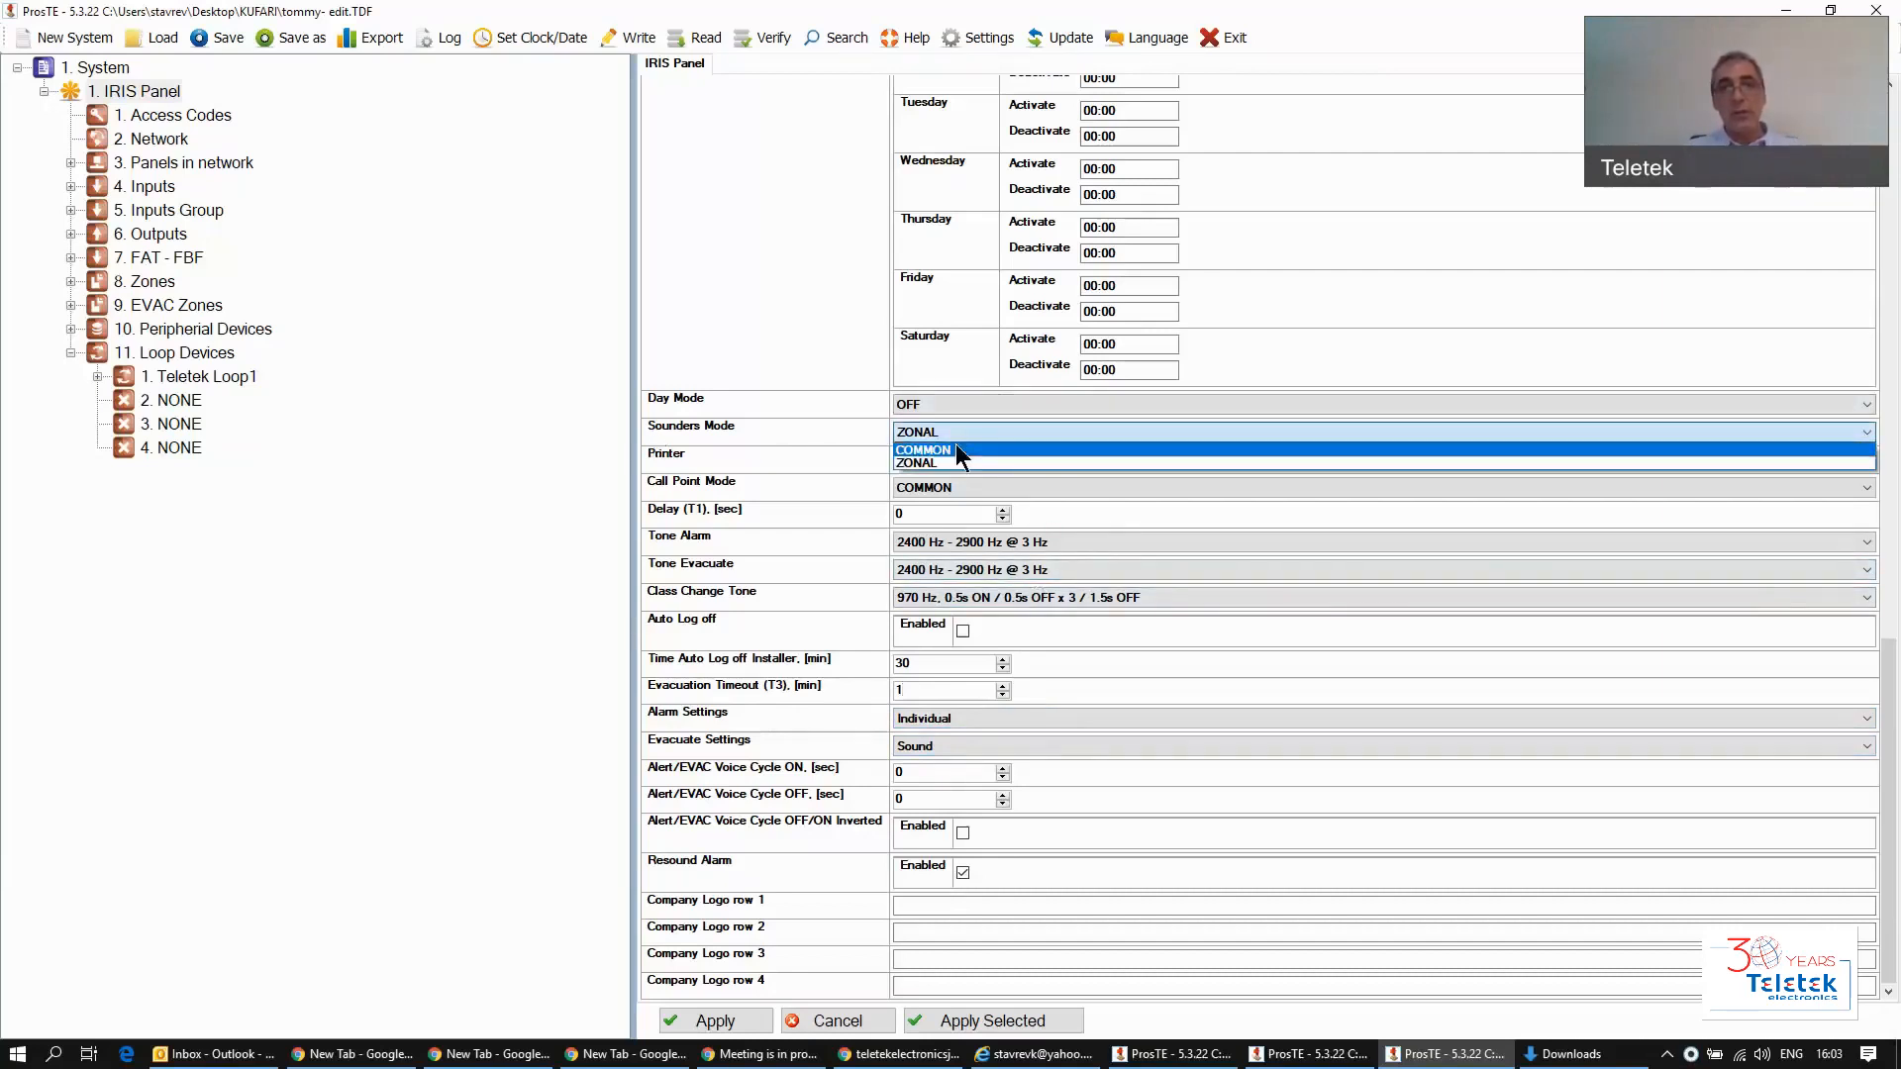
left_click(952, 450)
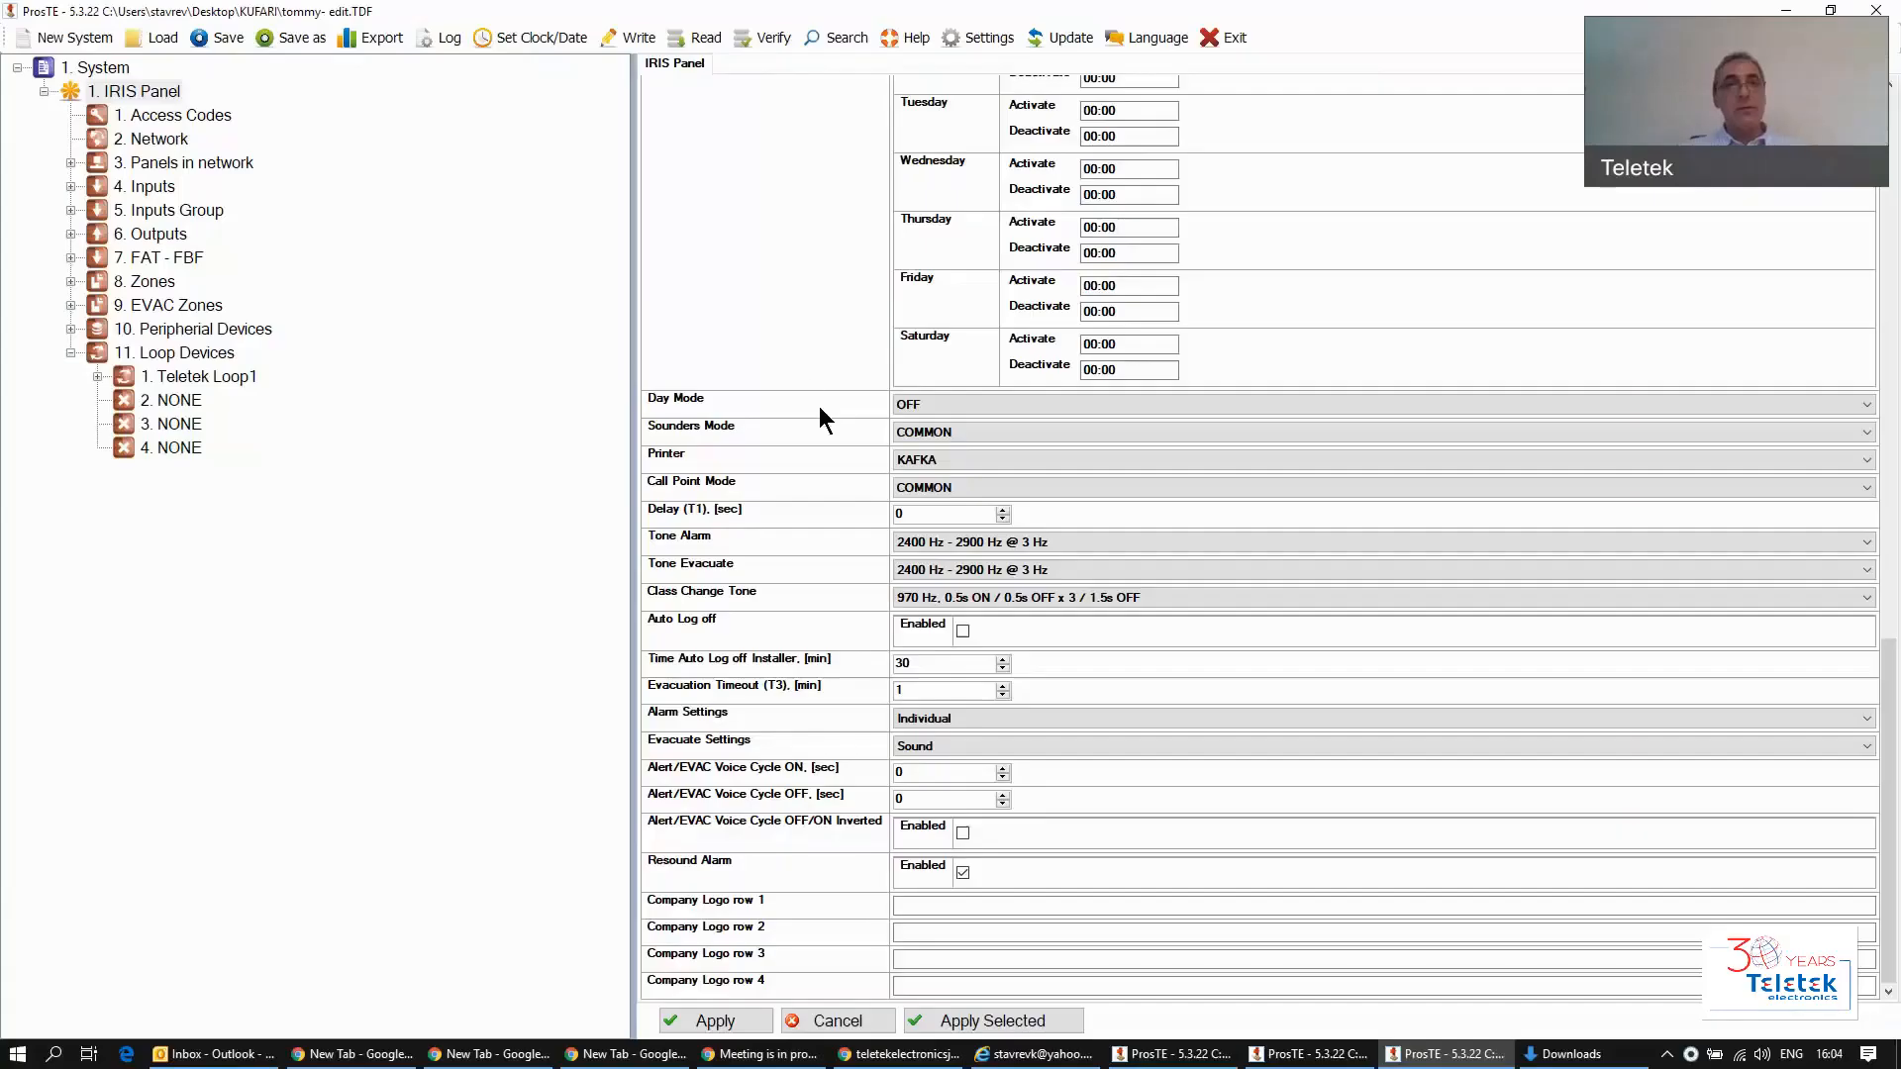
Step: Apply the pending IRIS Panel changes and open the settings of the SensoIRIS S130 detector on Teletek Loop1
scroll(763, 297, "up", 5)
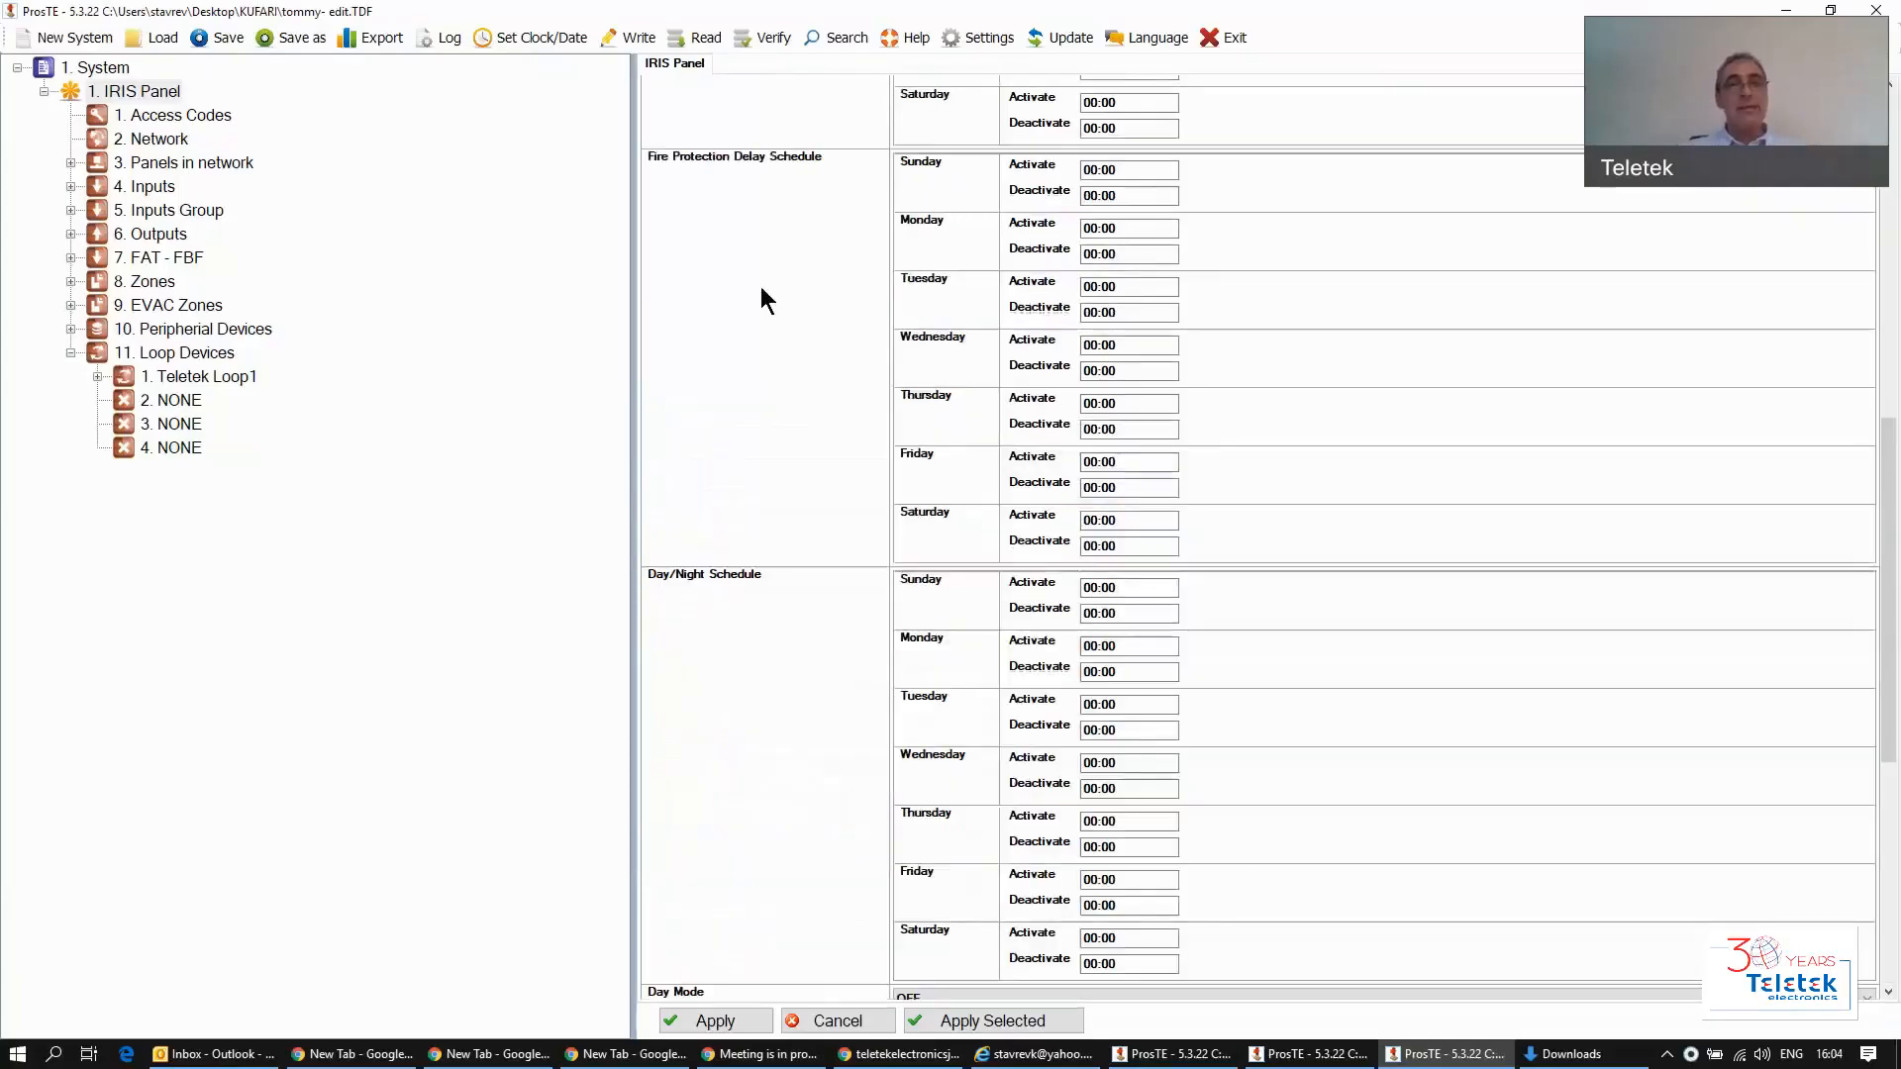
scroll(769, 556, "down", 2)
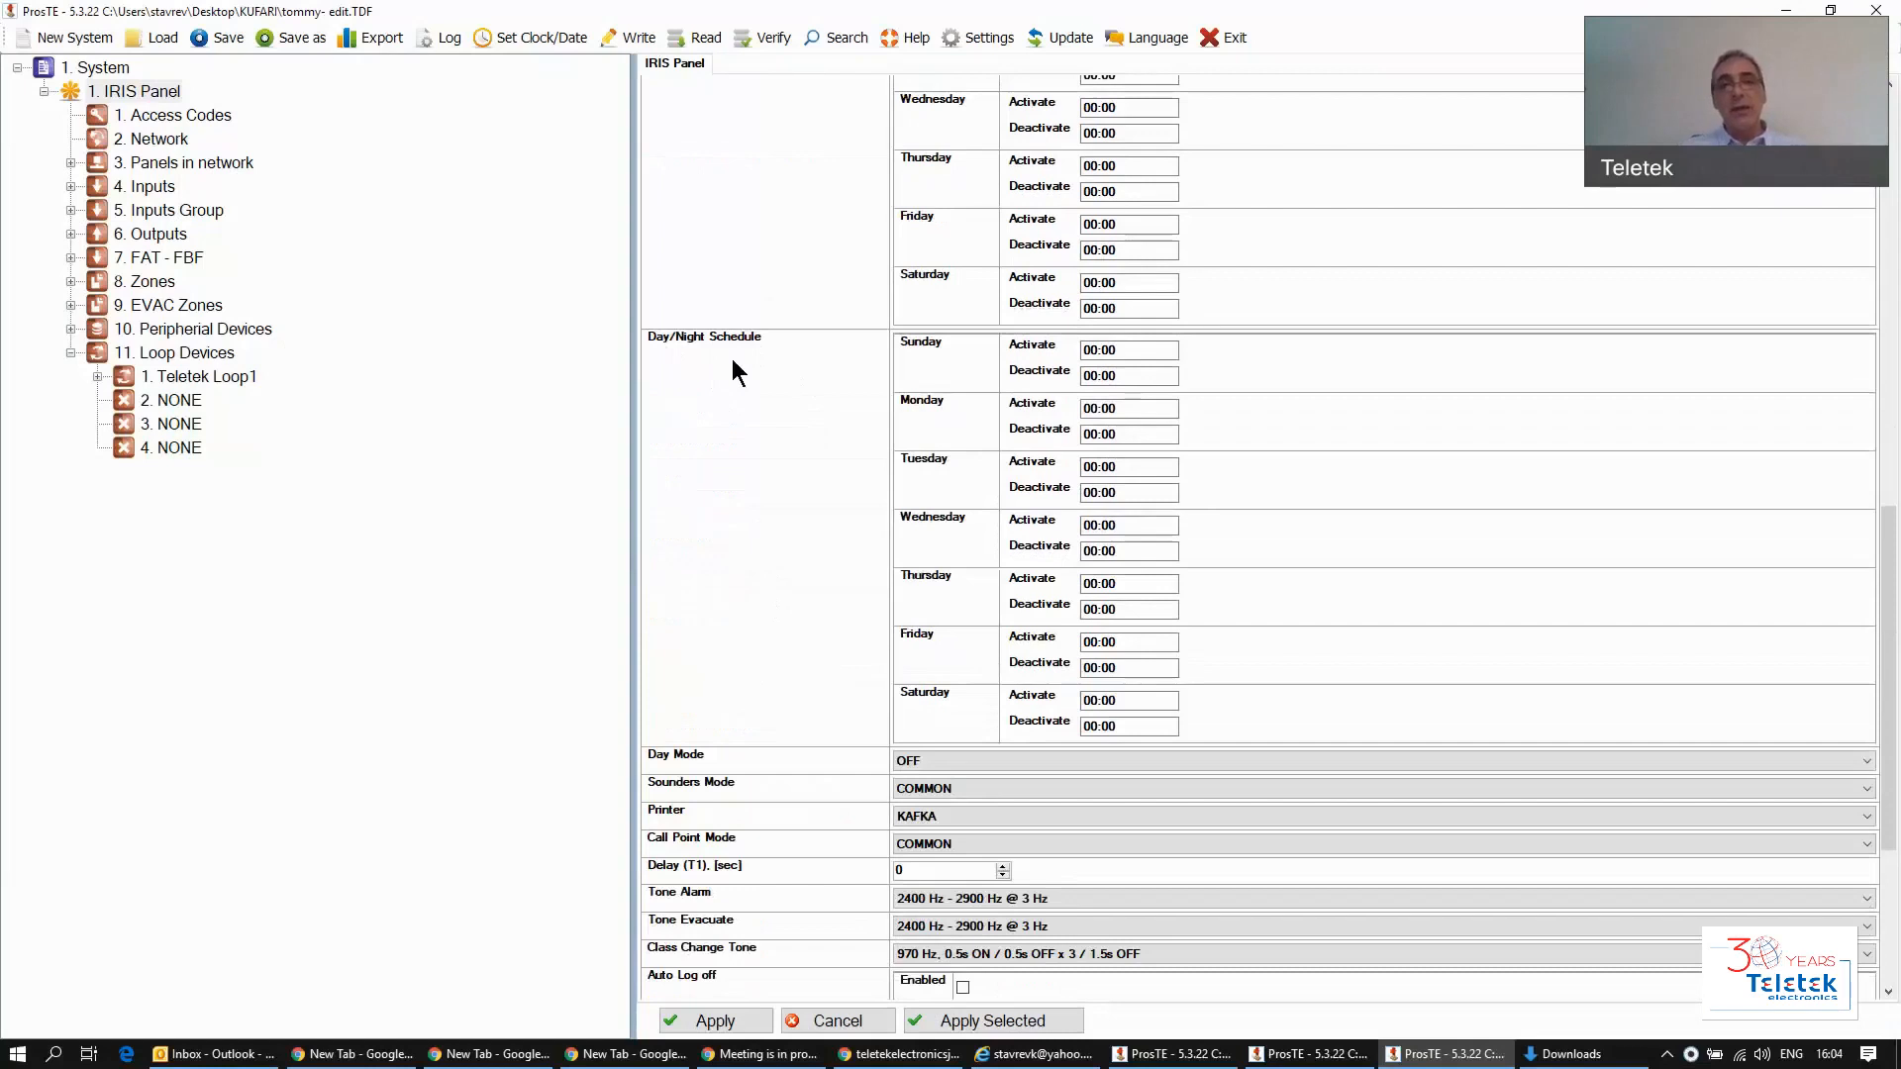
scroll(734, 389, "down", 1)
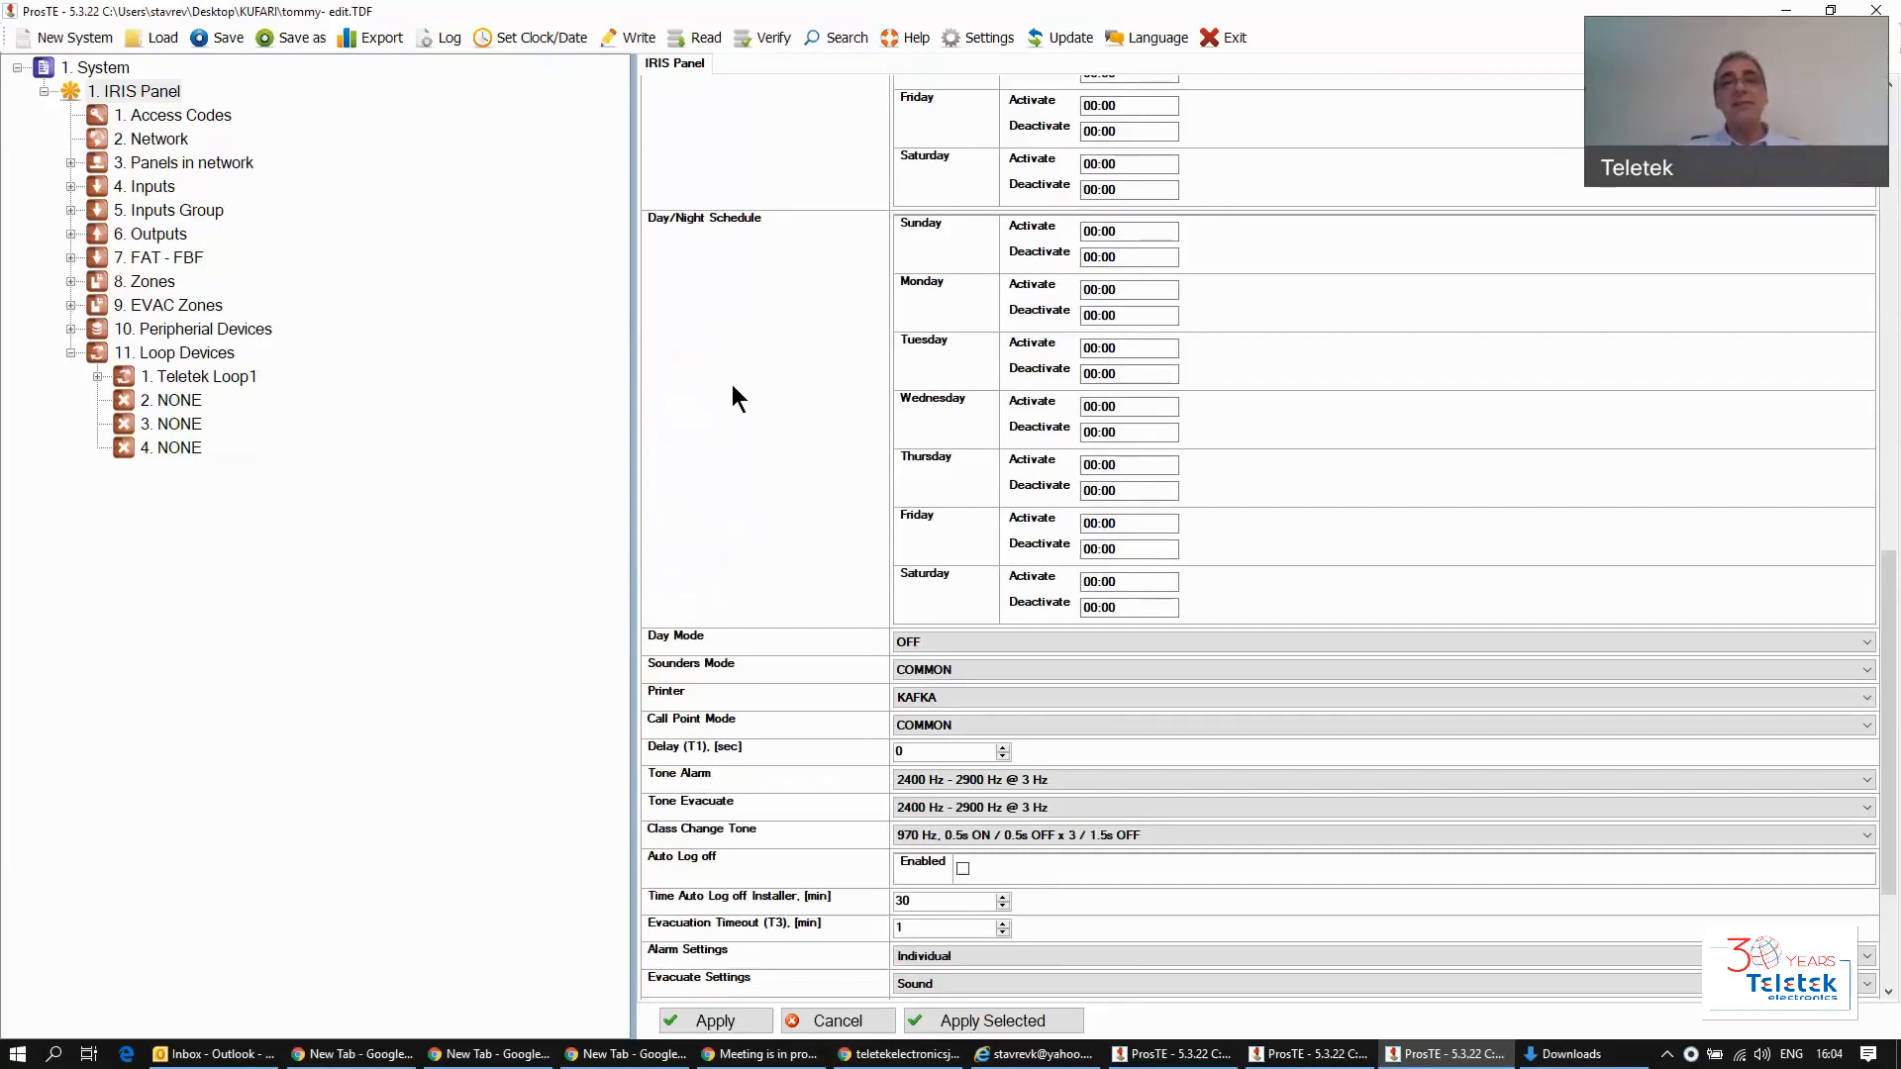
left_click(98, 376)
left_click(213, 91)
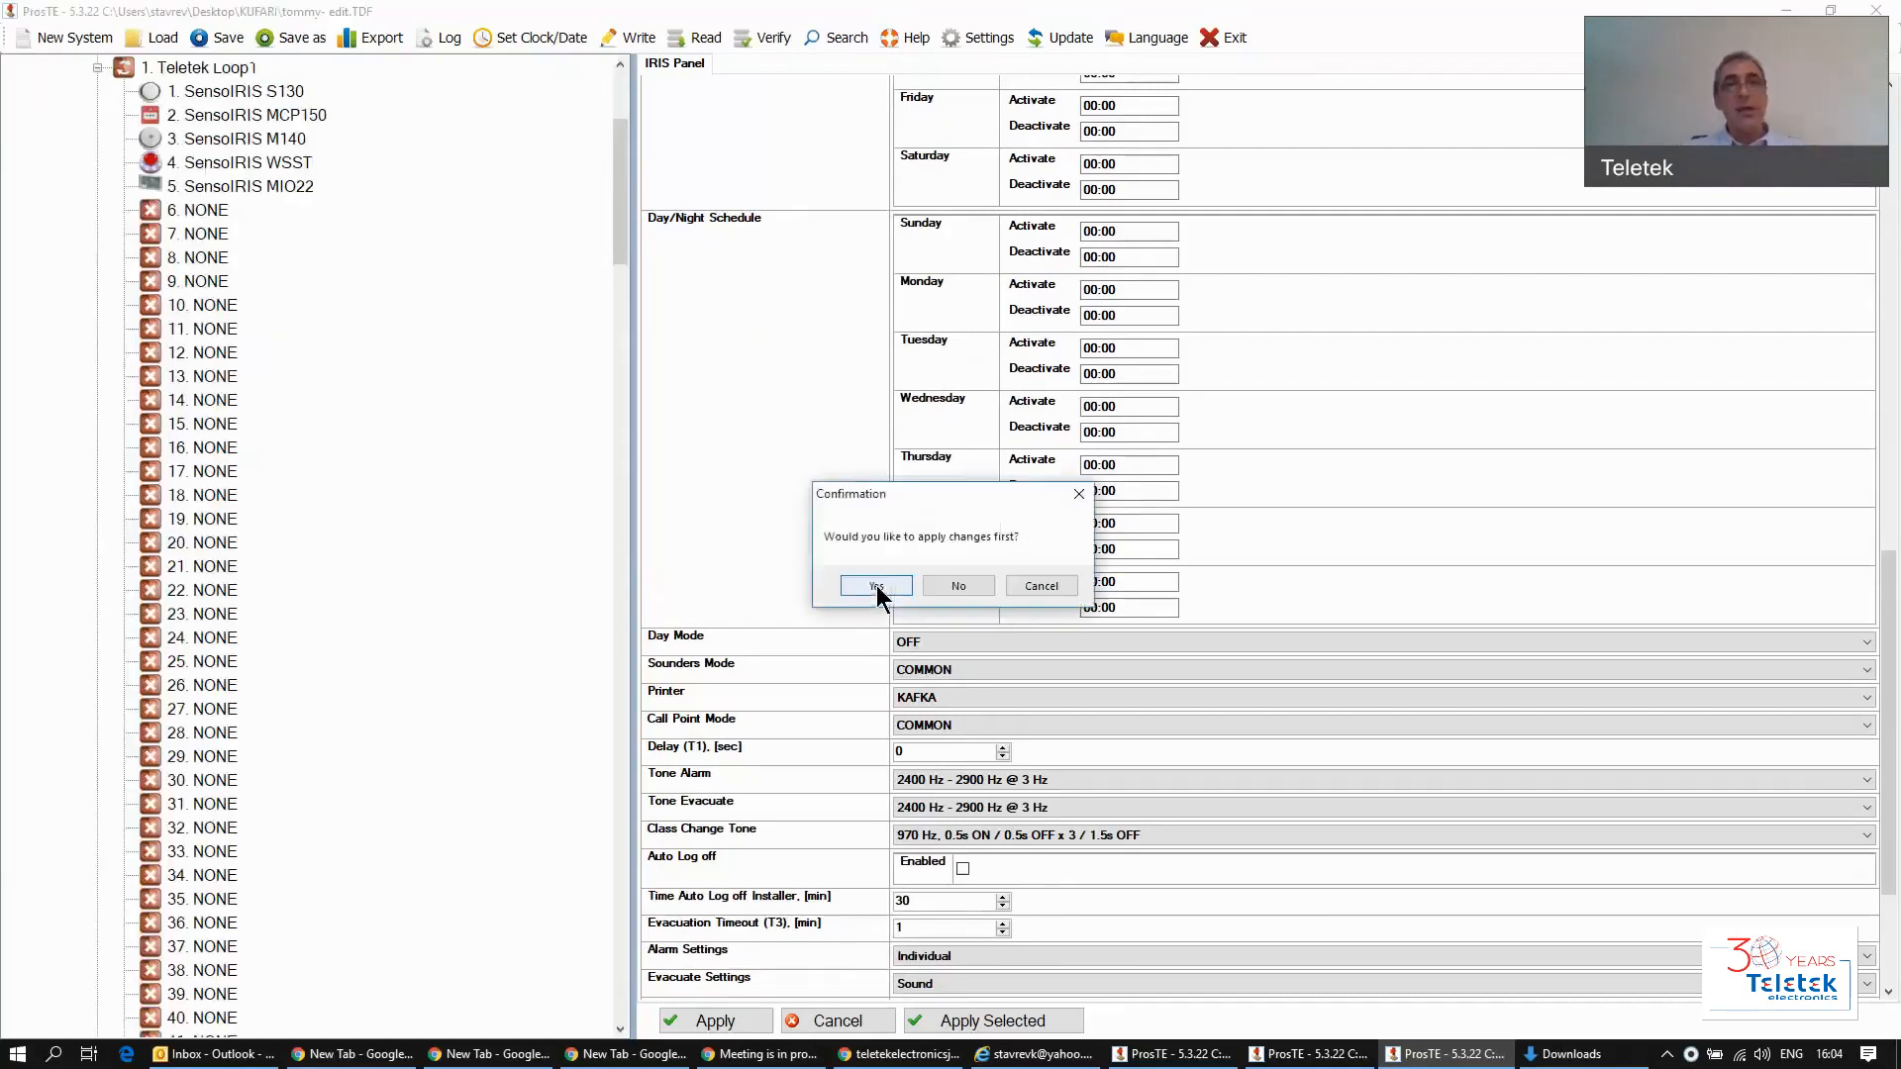
left_click(953, 586)
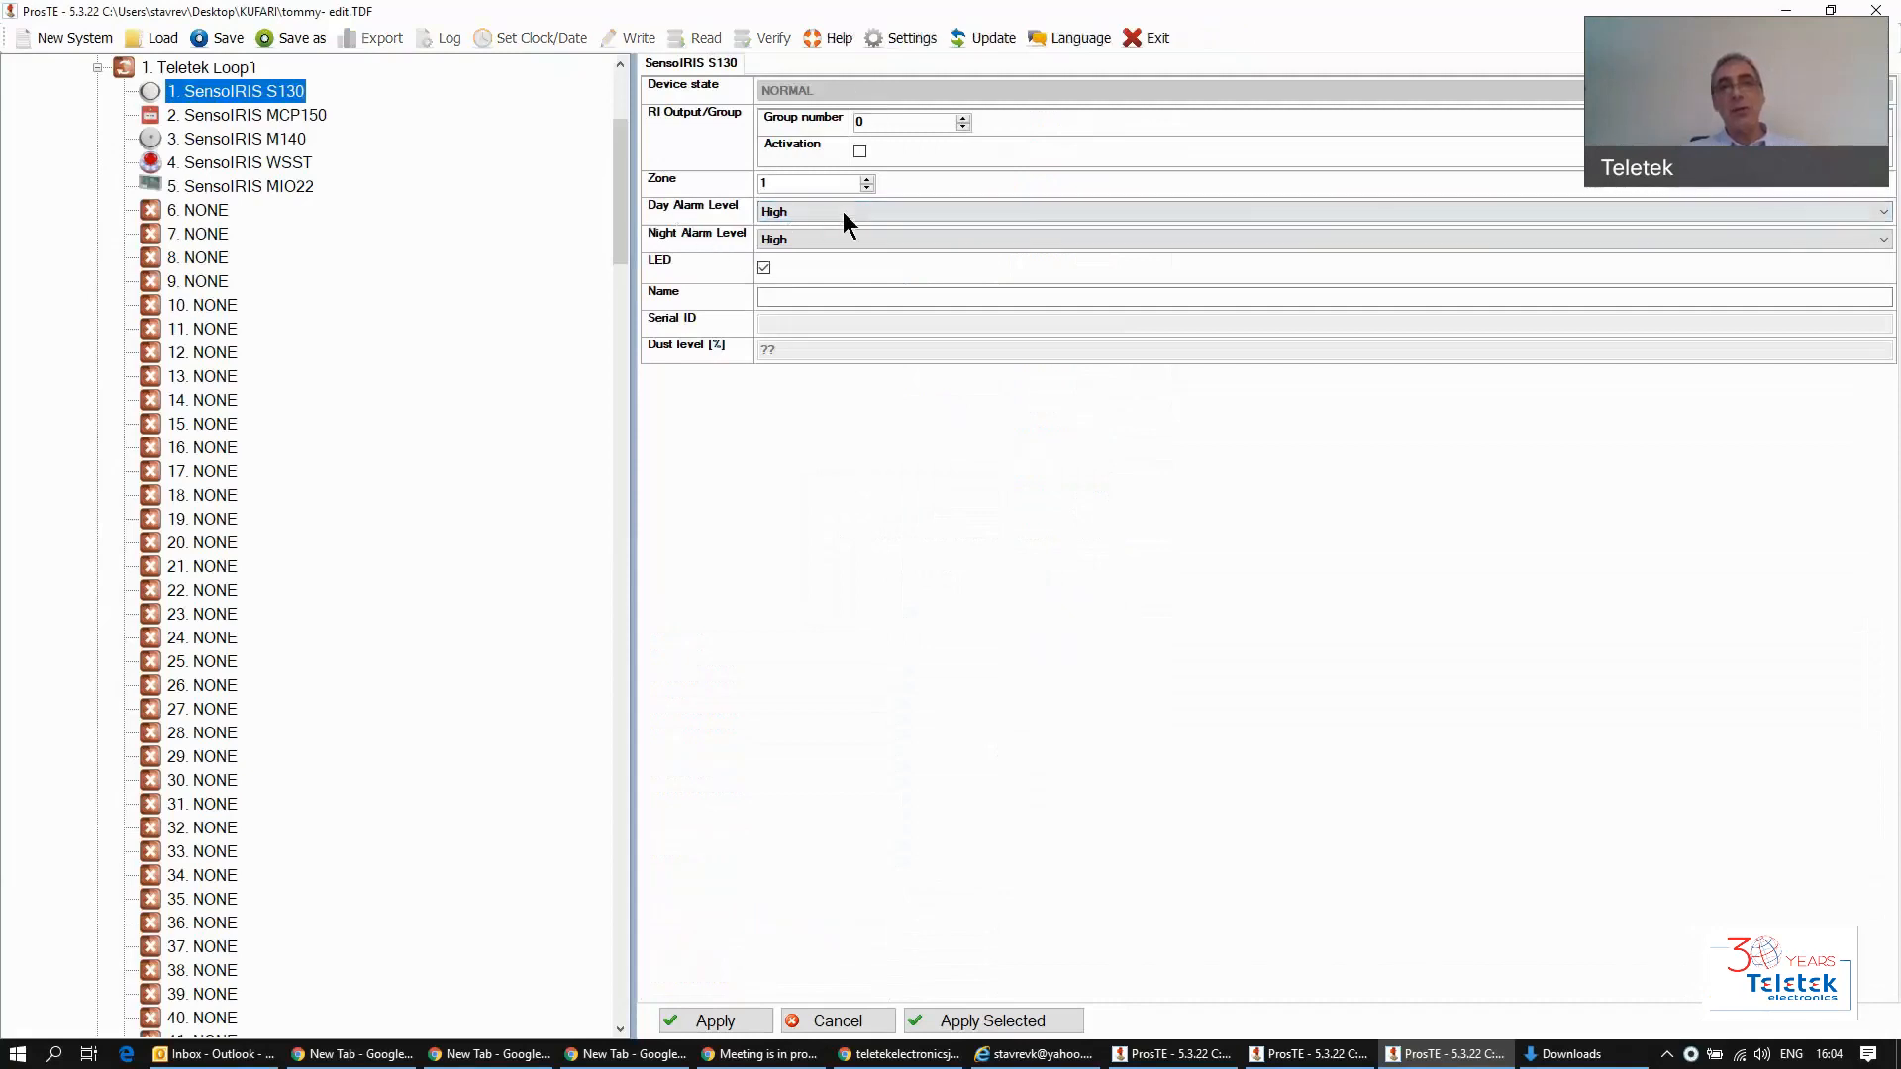
Step: Look through the Day Alarm Level options of the SensoIRIS S130 detector without changing the level
left_click(842, 211)
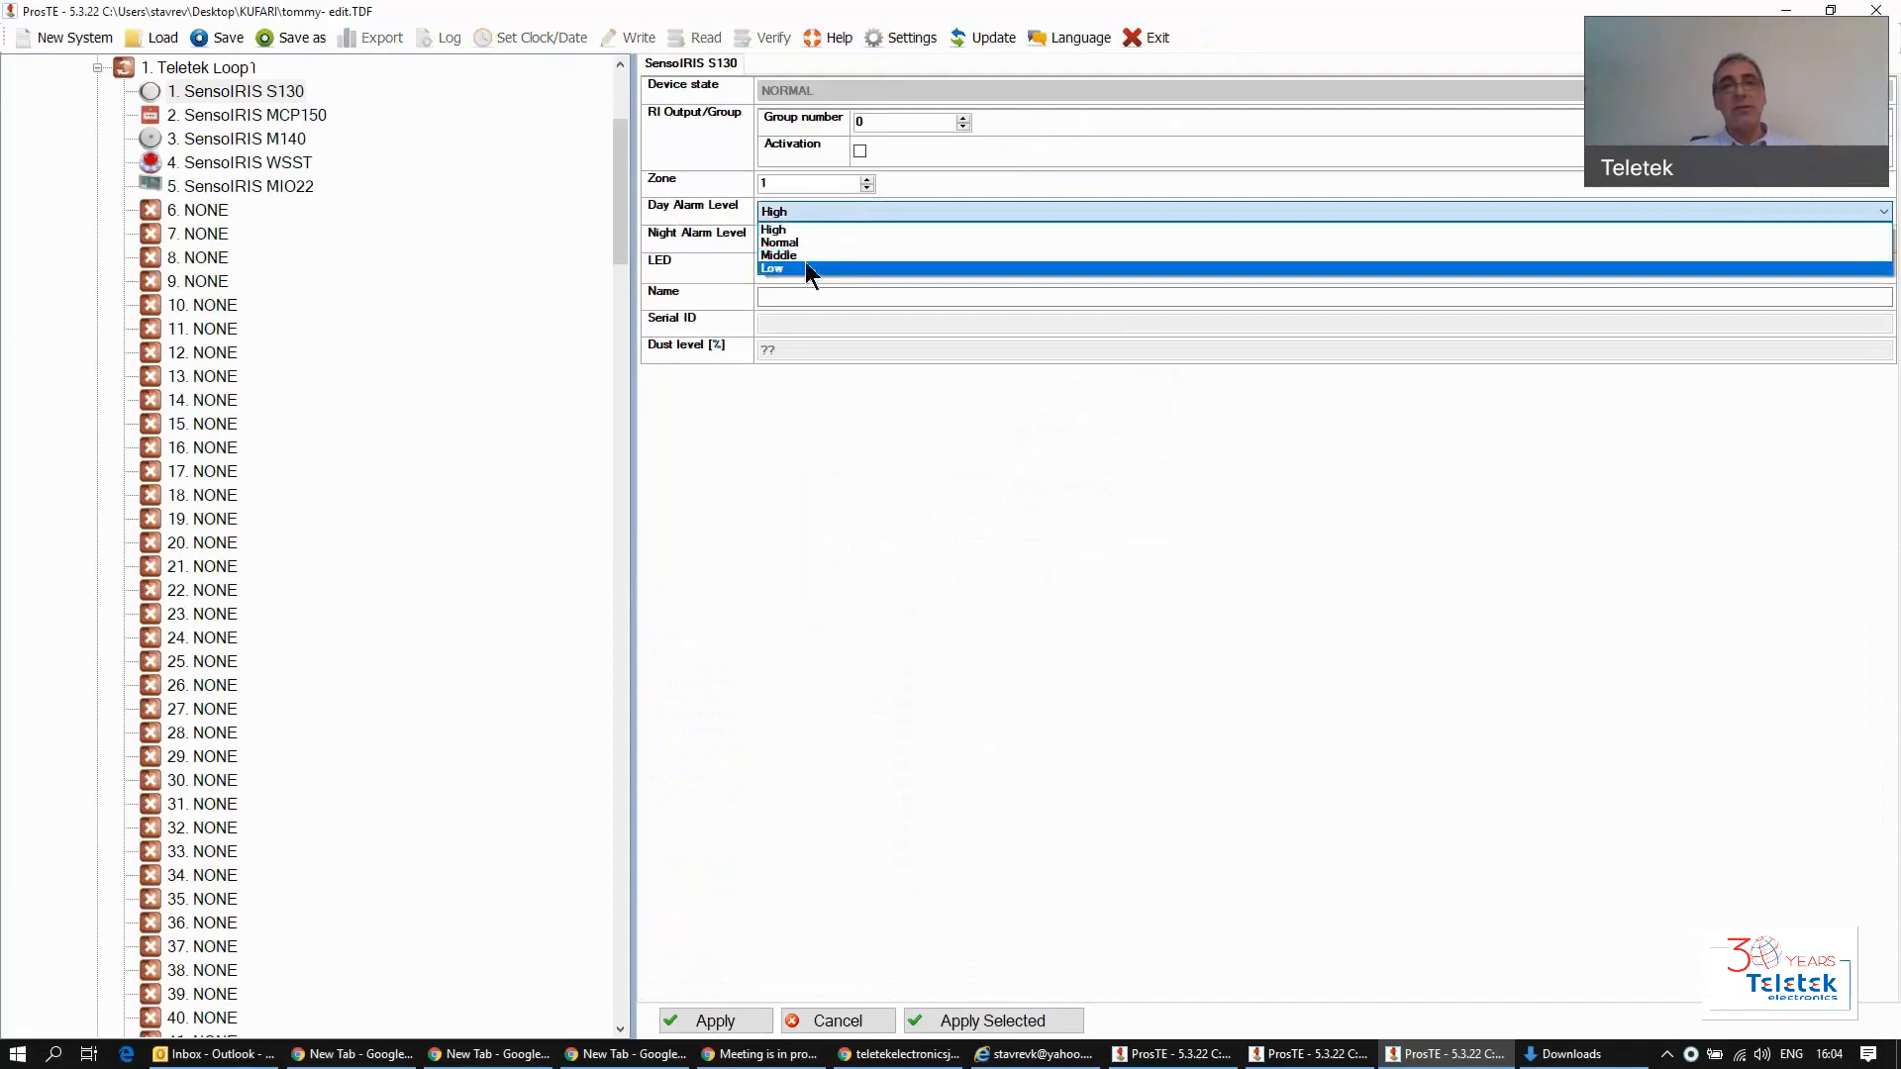
left_click(822, 208)
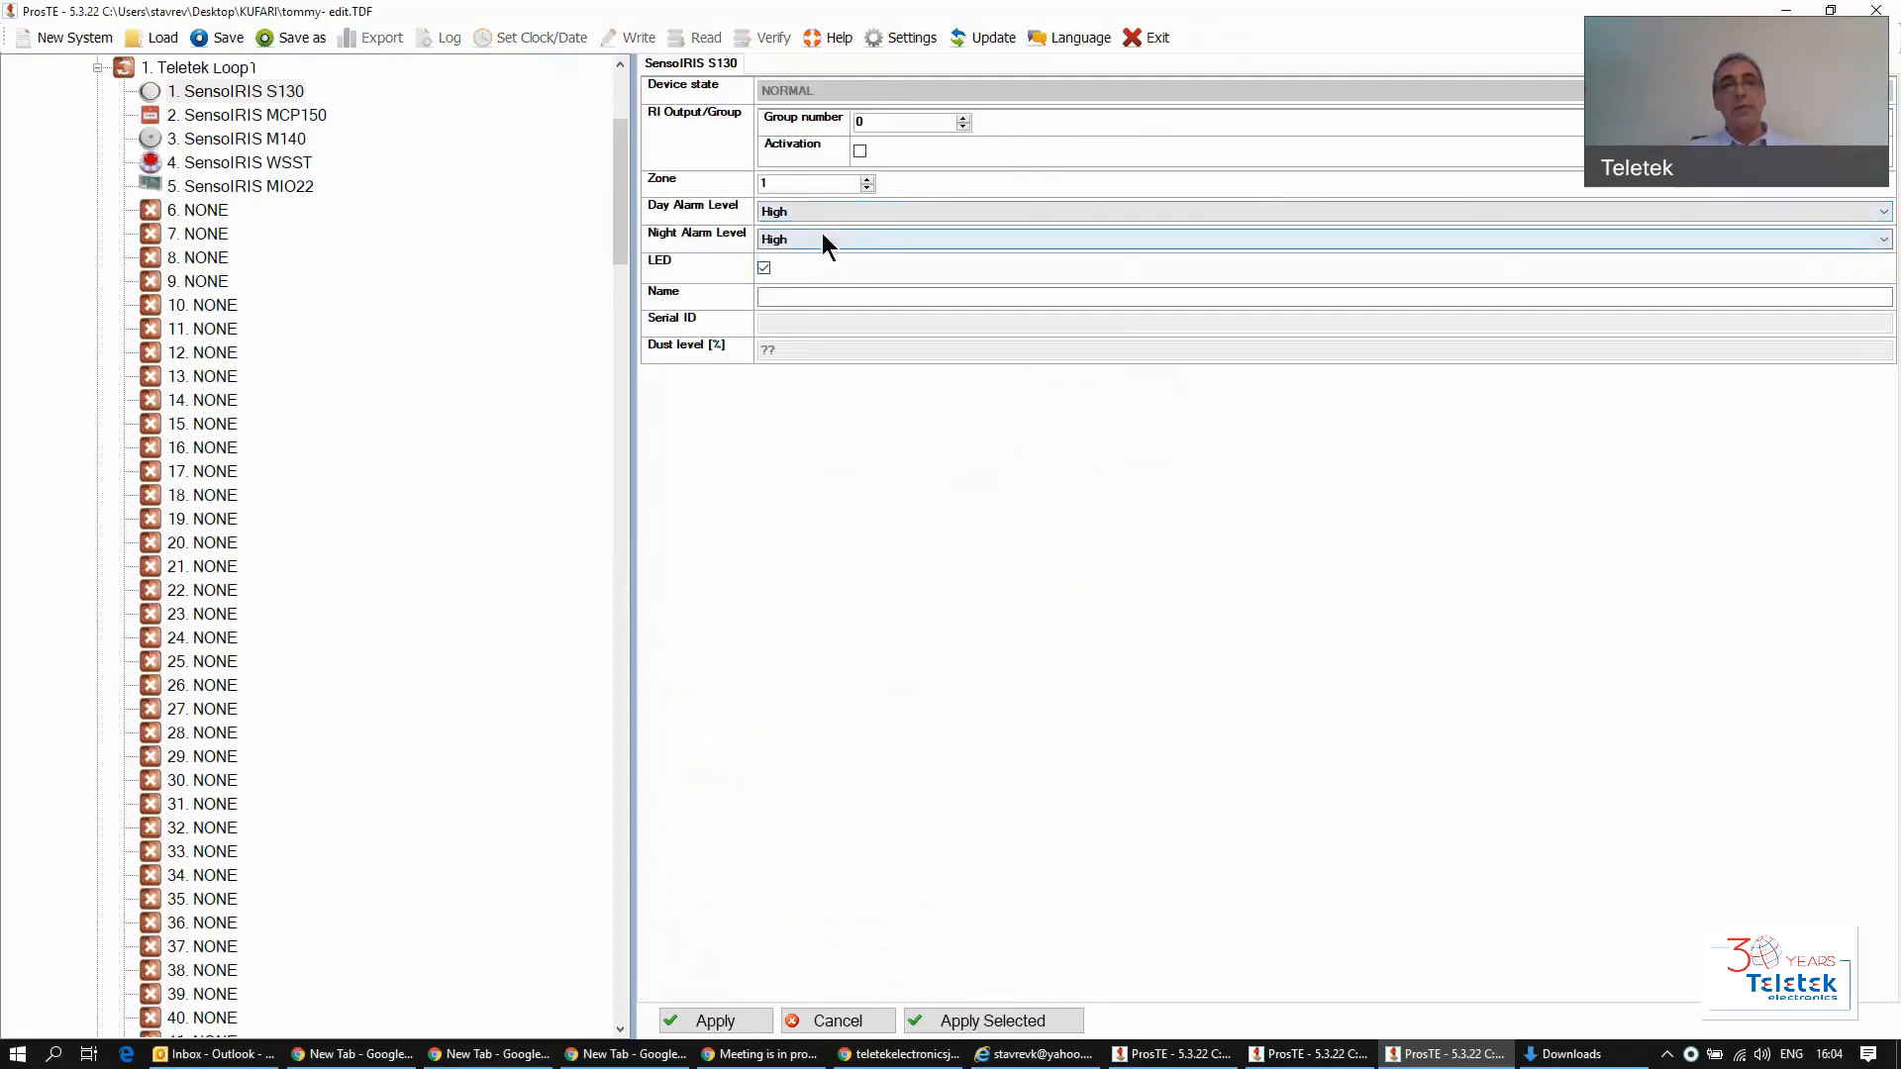
left_click(96, 67)
Step: Try ON and OFF for the IRIS Panel's Day Mode, then set it to SCHEDULE
left_click(139, 92)
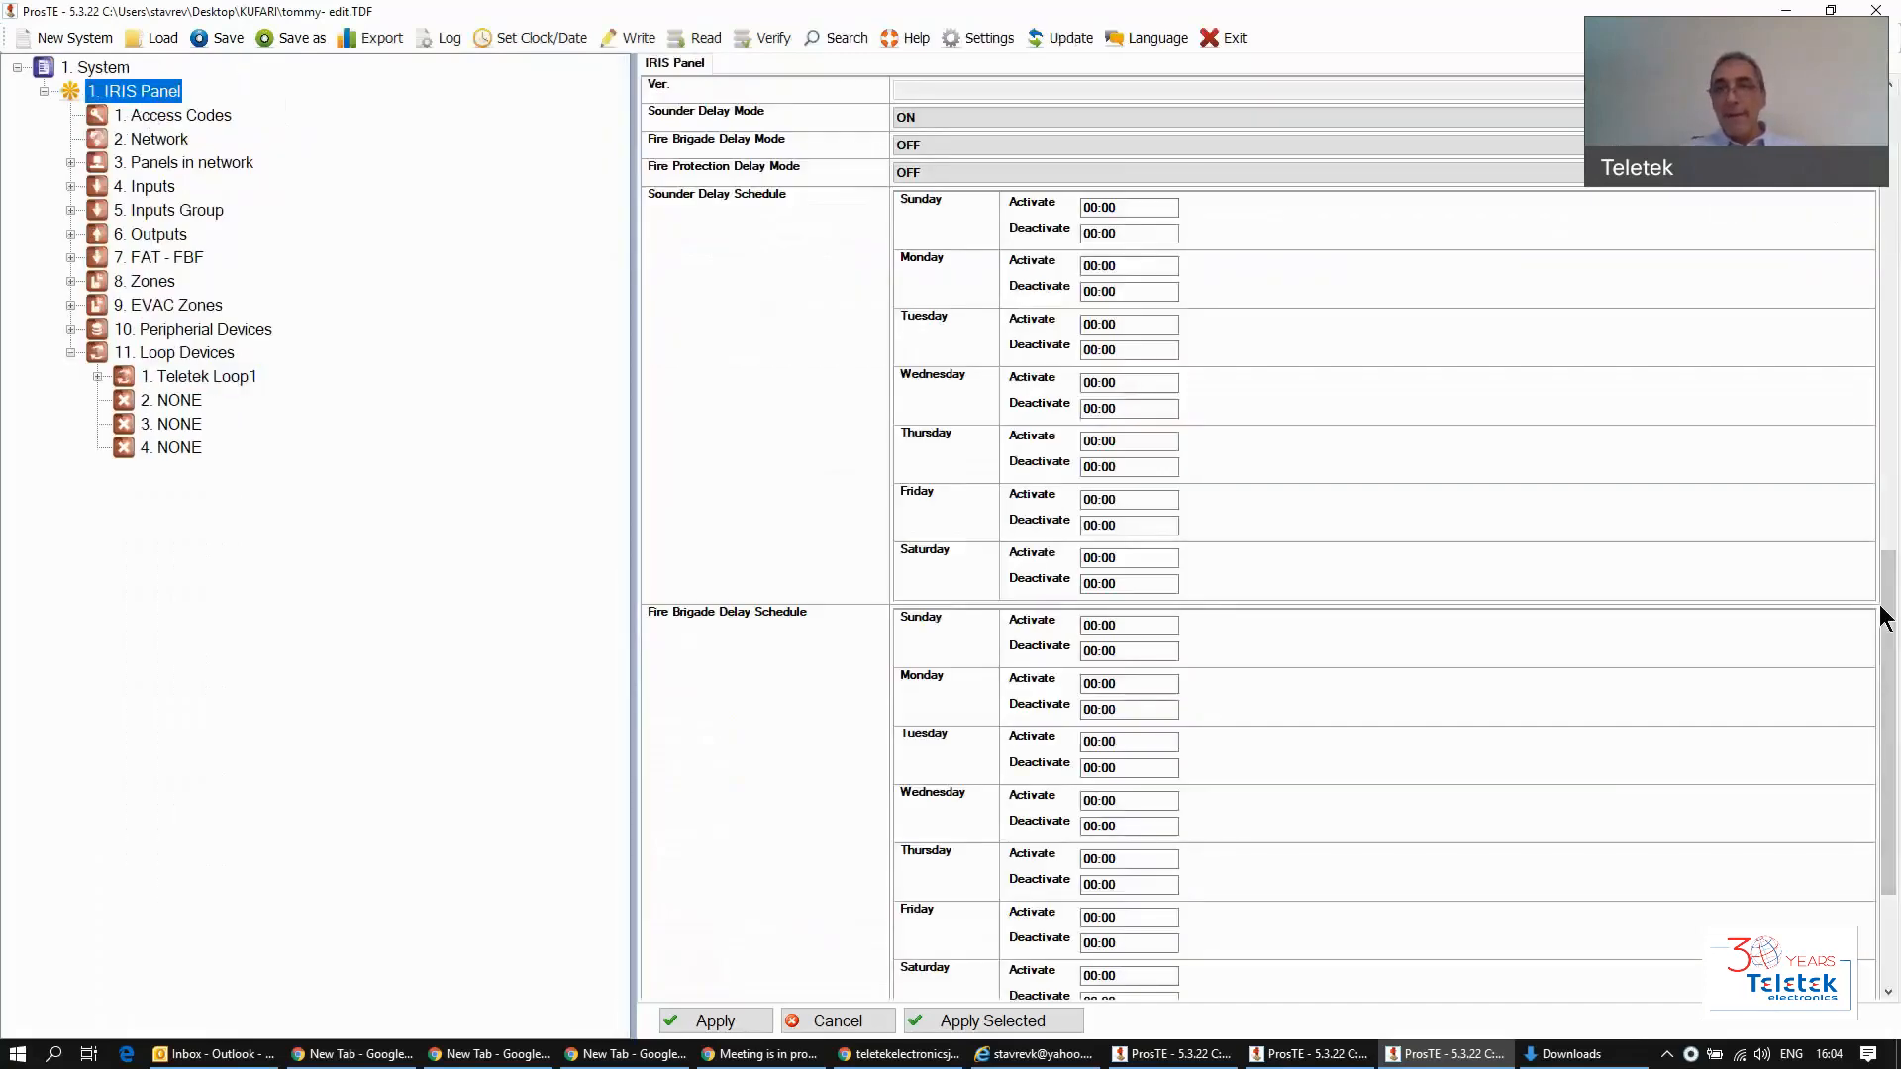
left_click_drag(1884, 619, 1894, 652)
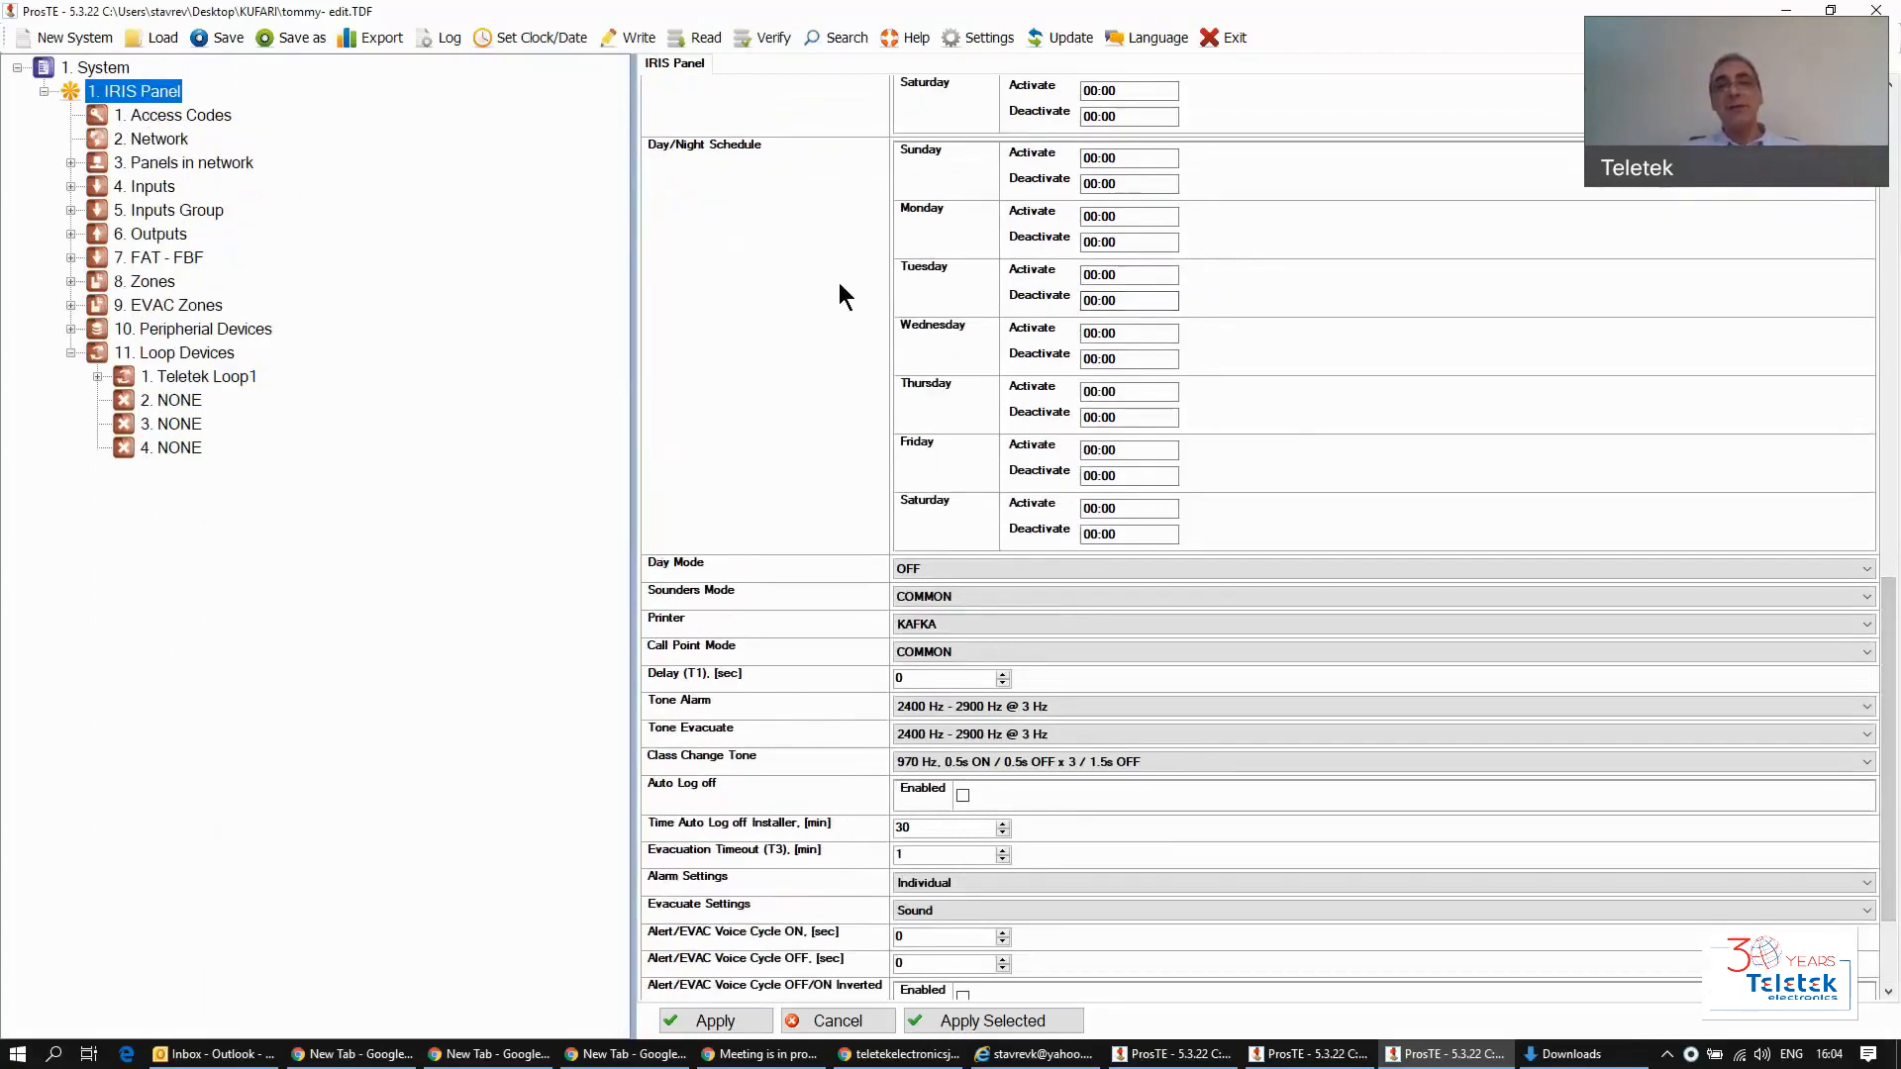
left_click(948, 567)
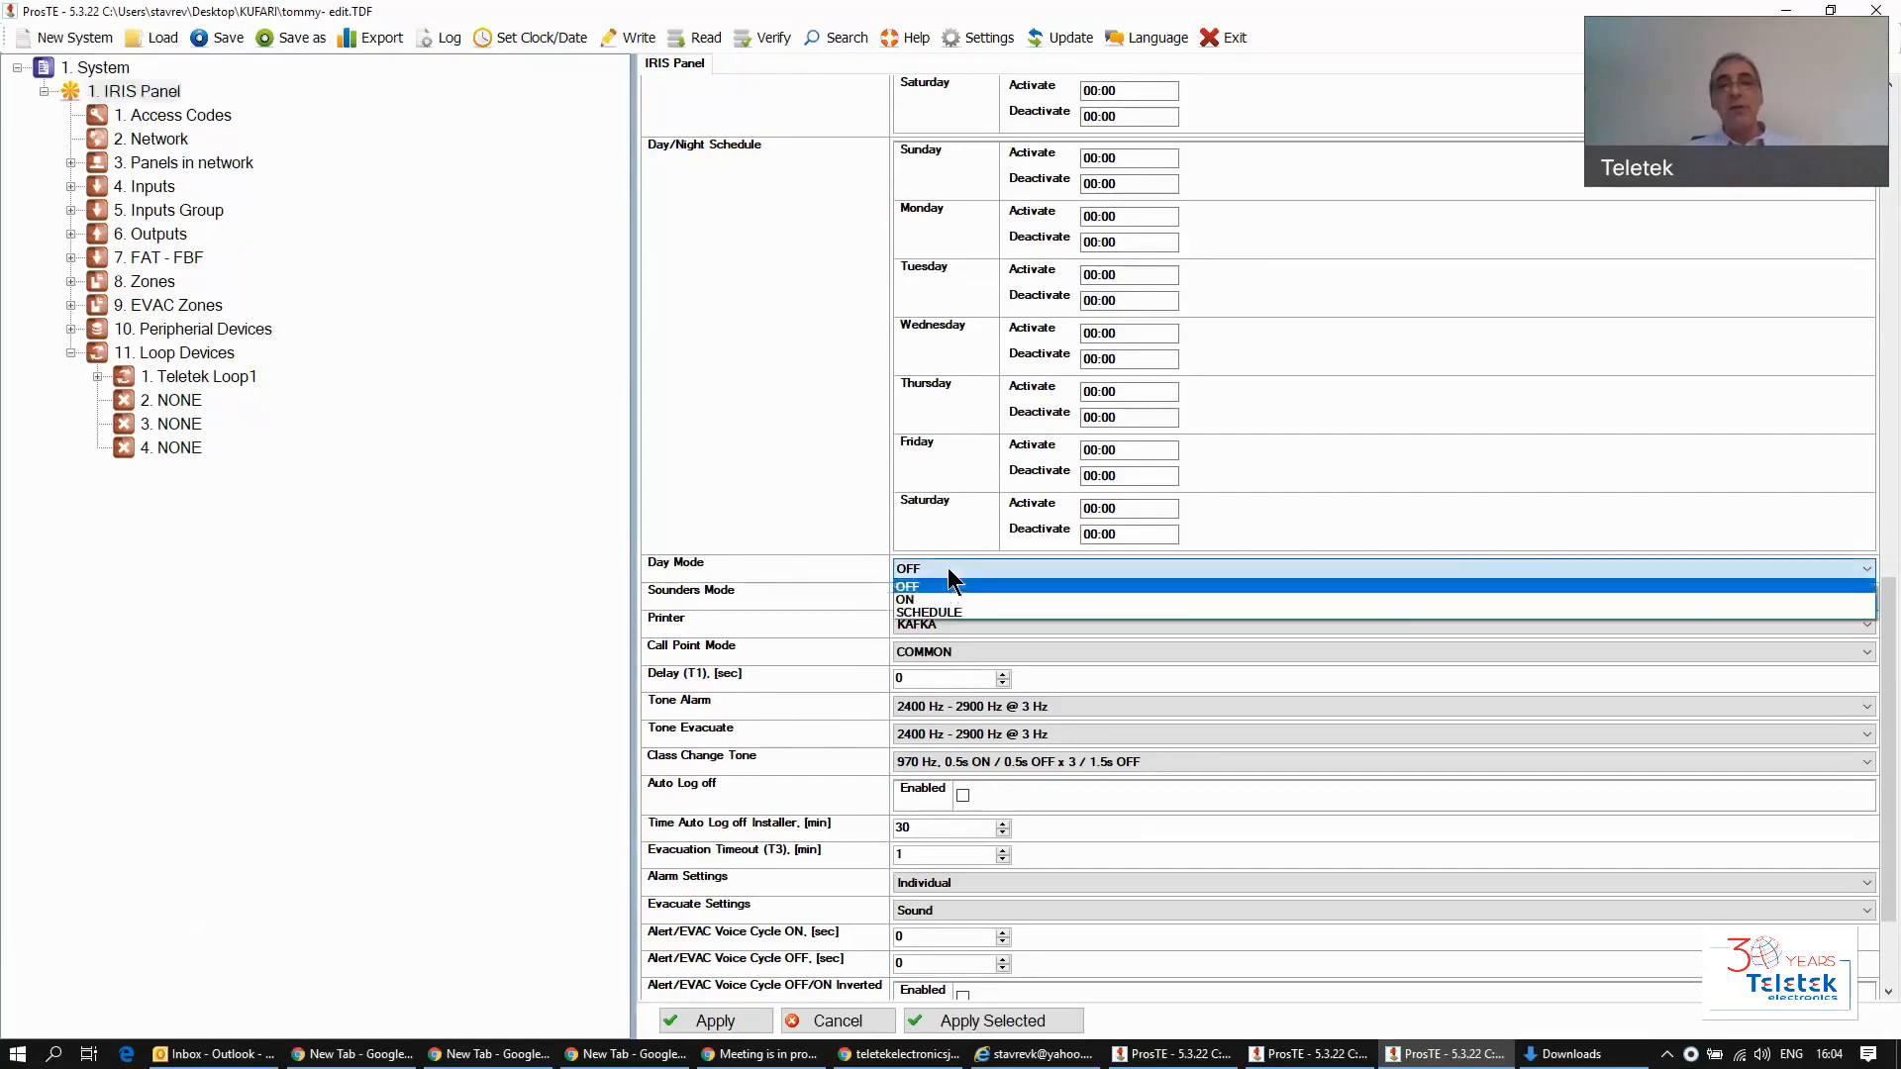
left_click(935, 599)
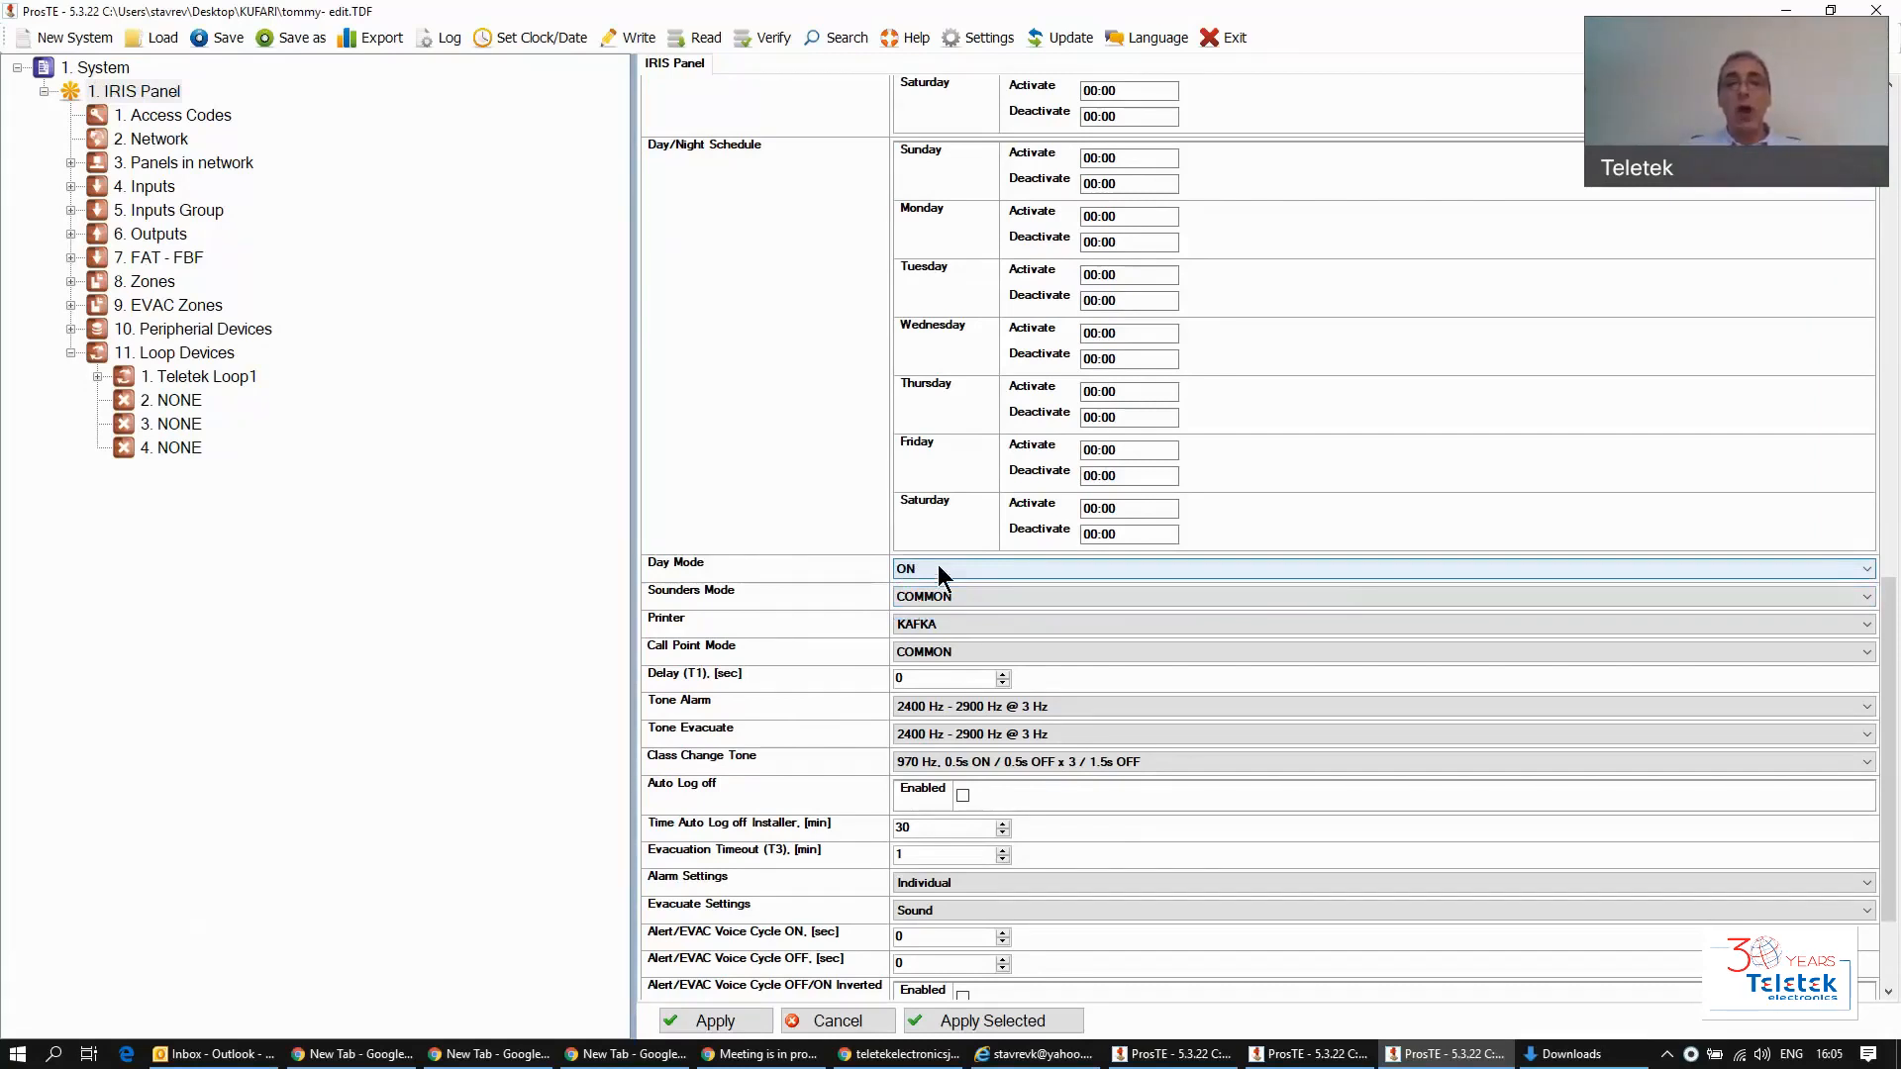
left_click(937, 571)
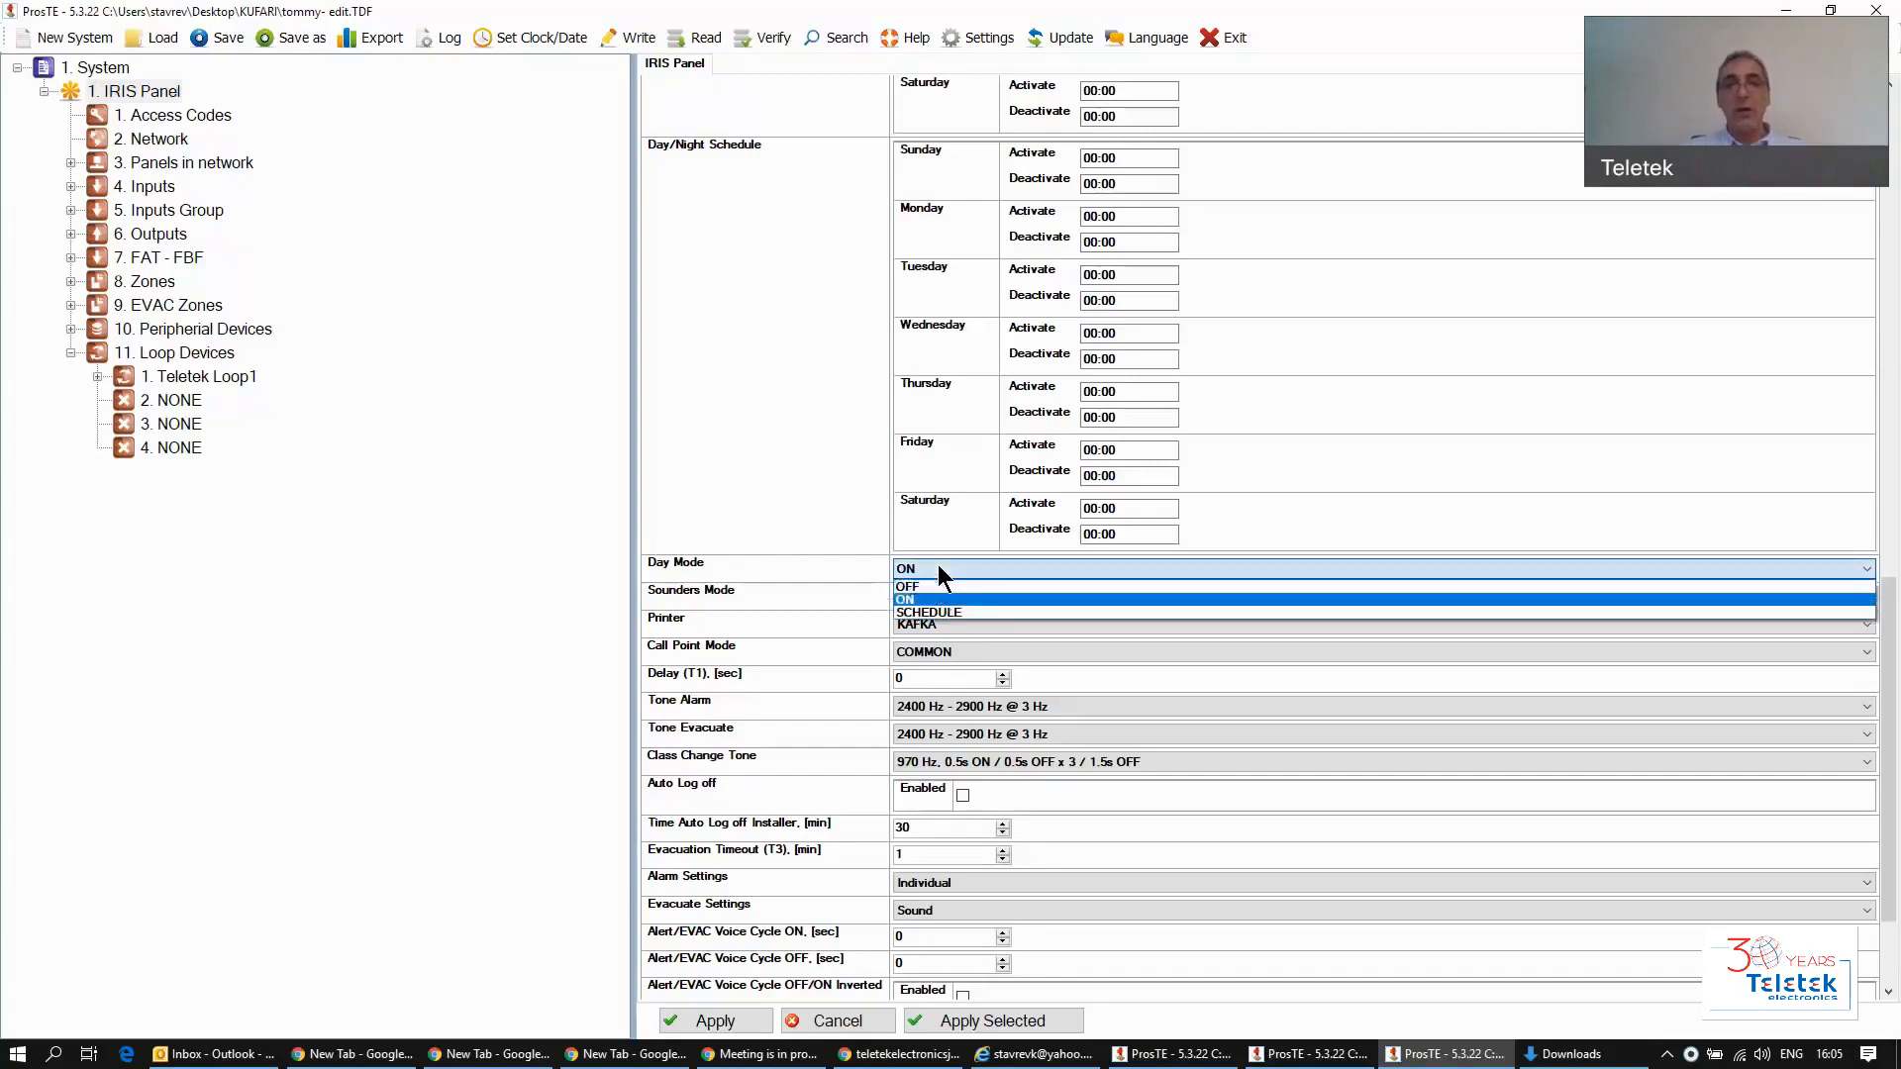
left_click(937, 586)
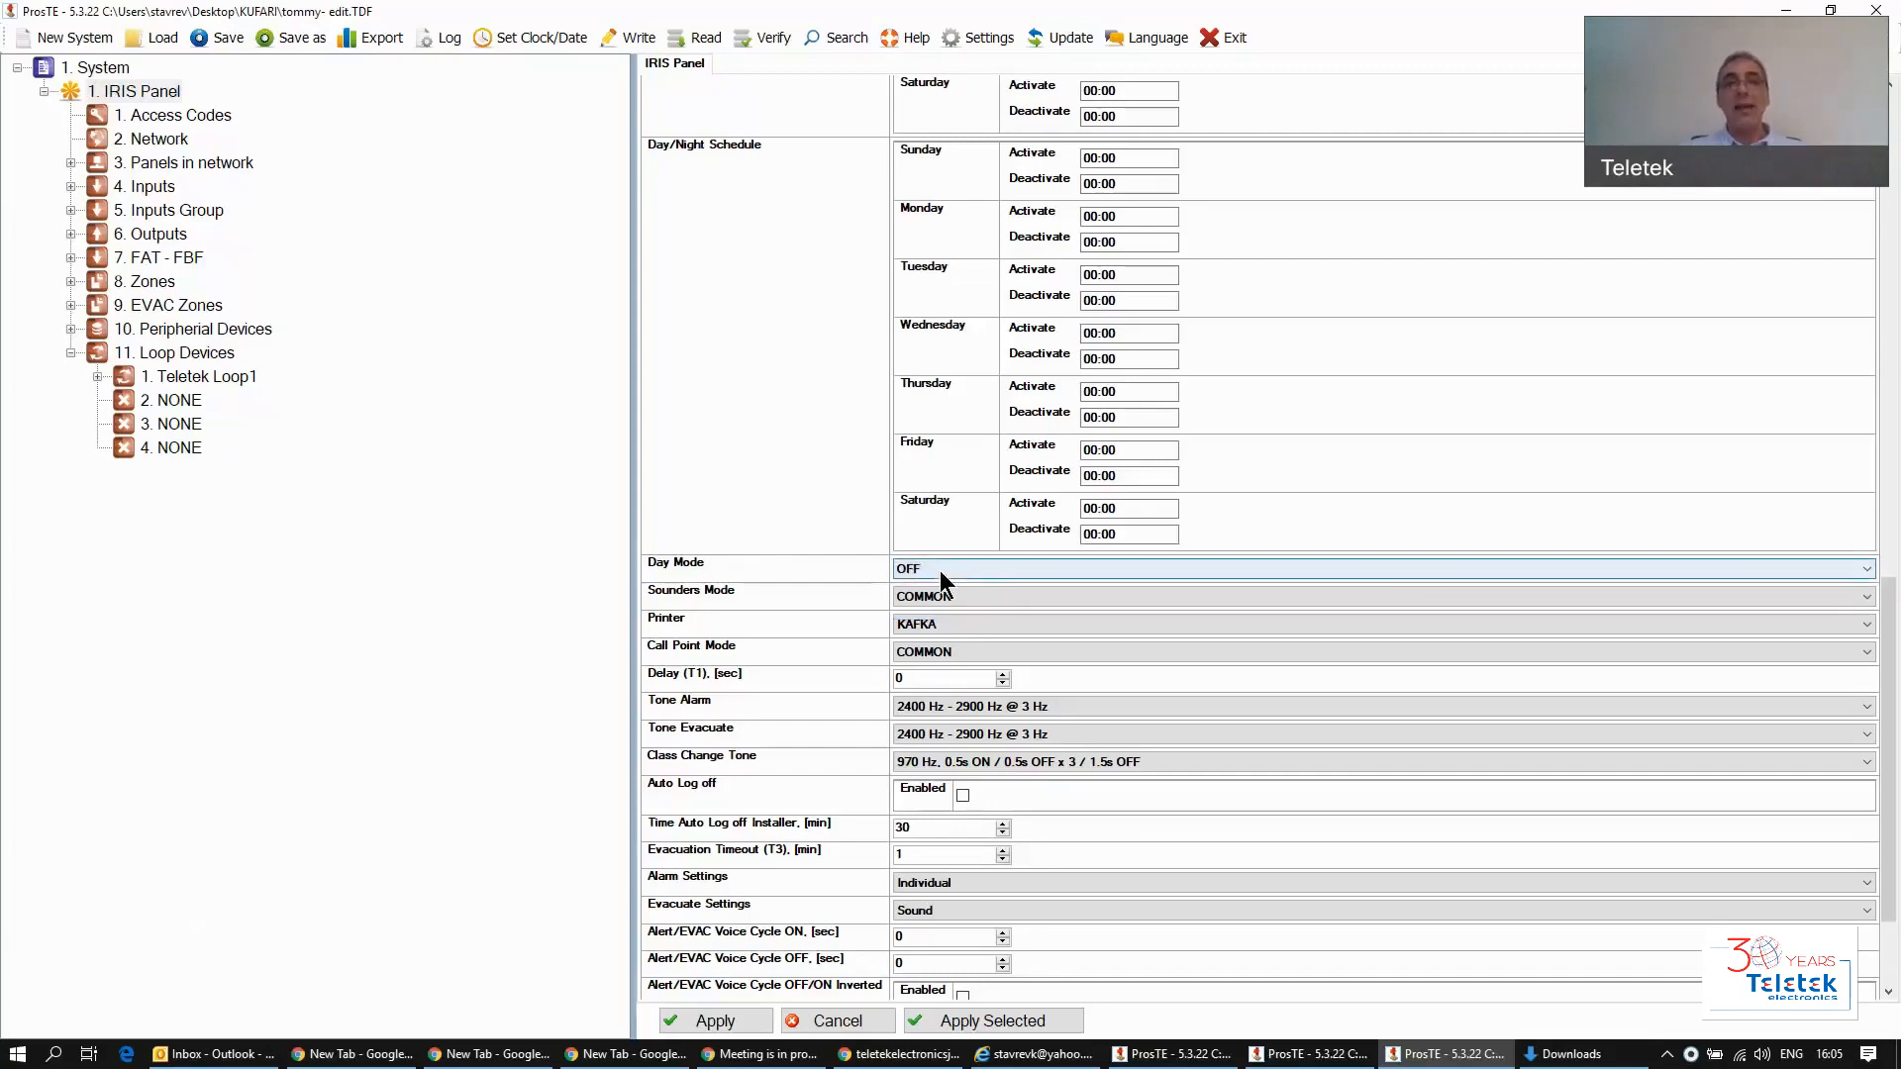
left_click(943, 571)
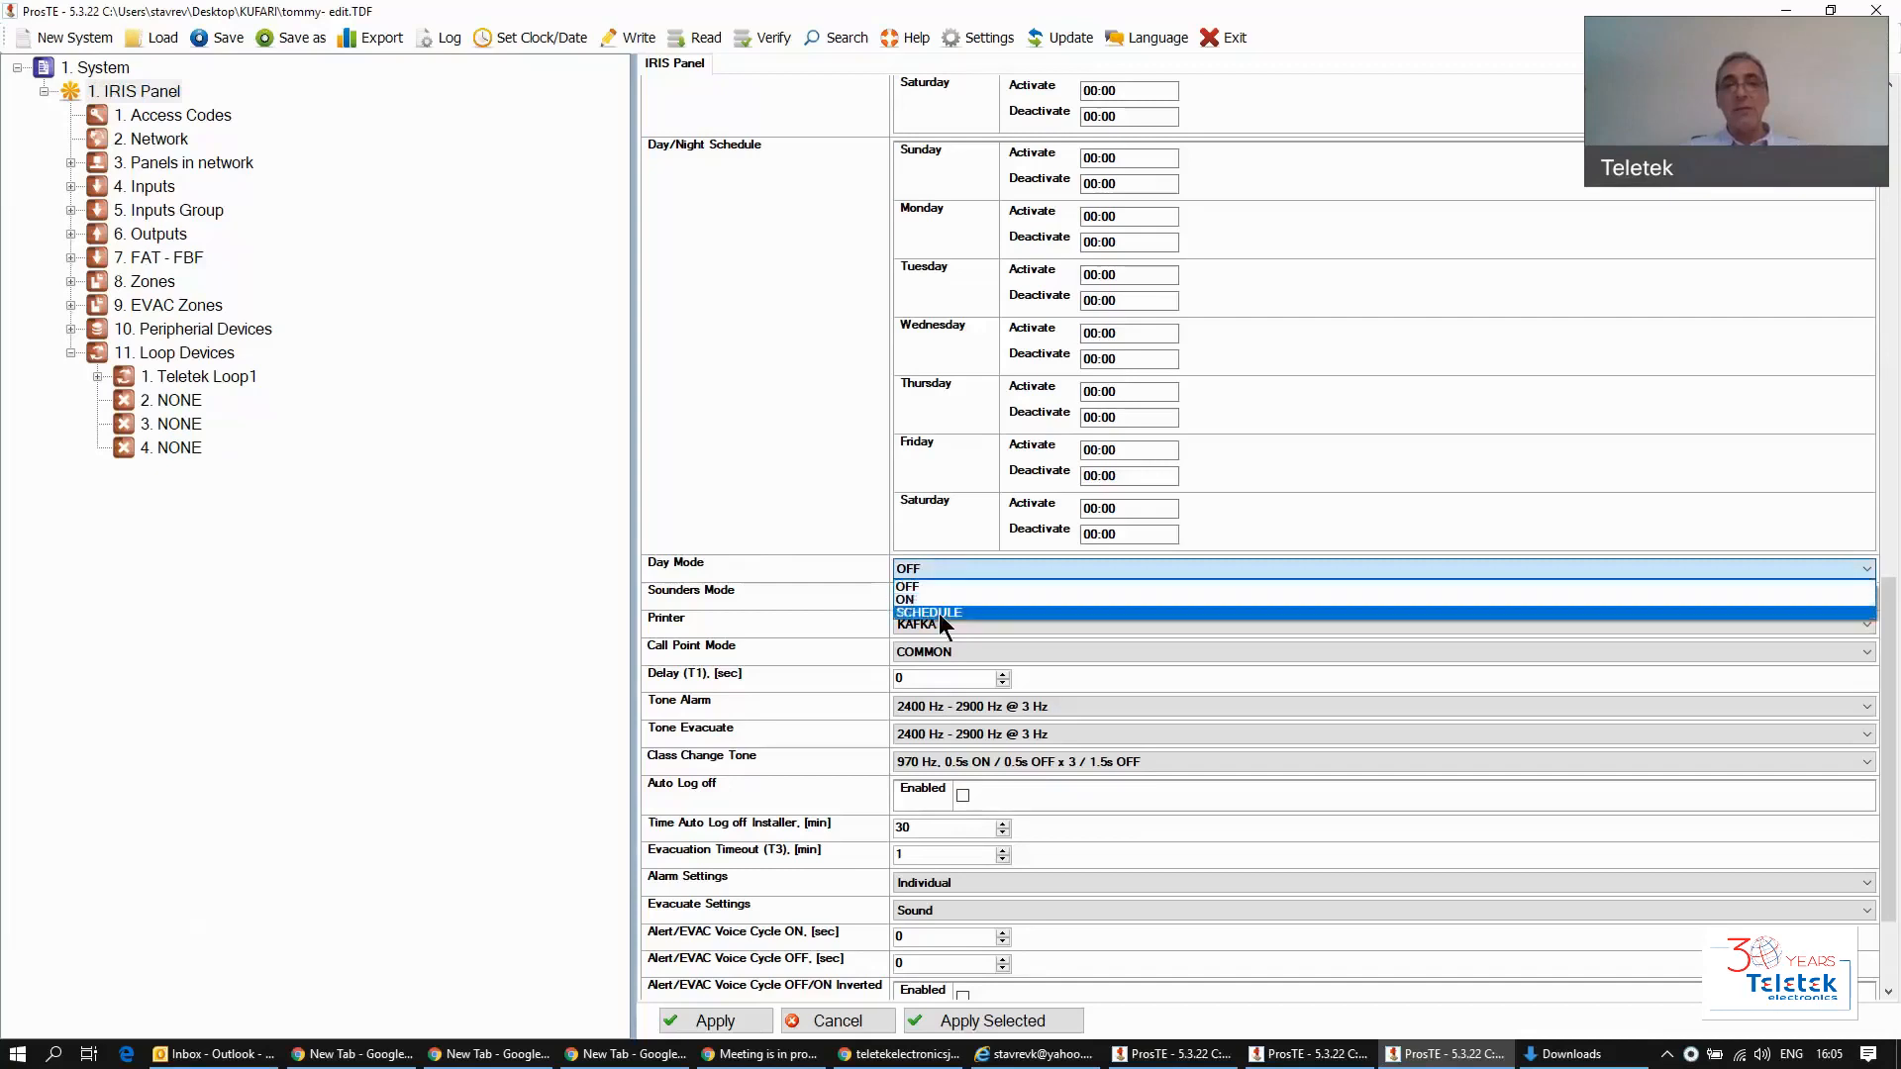
left_click(940, 618)
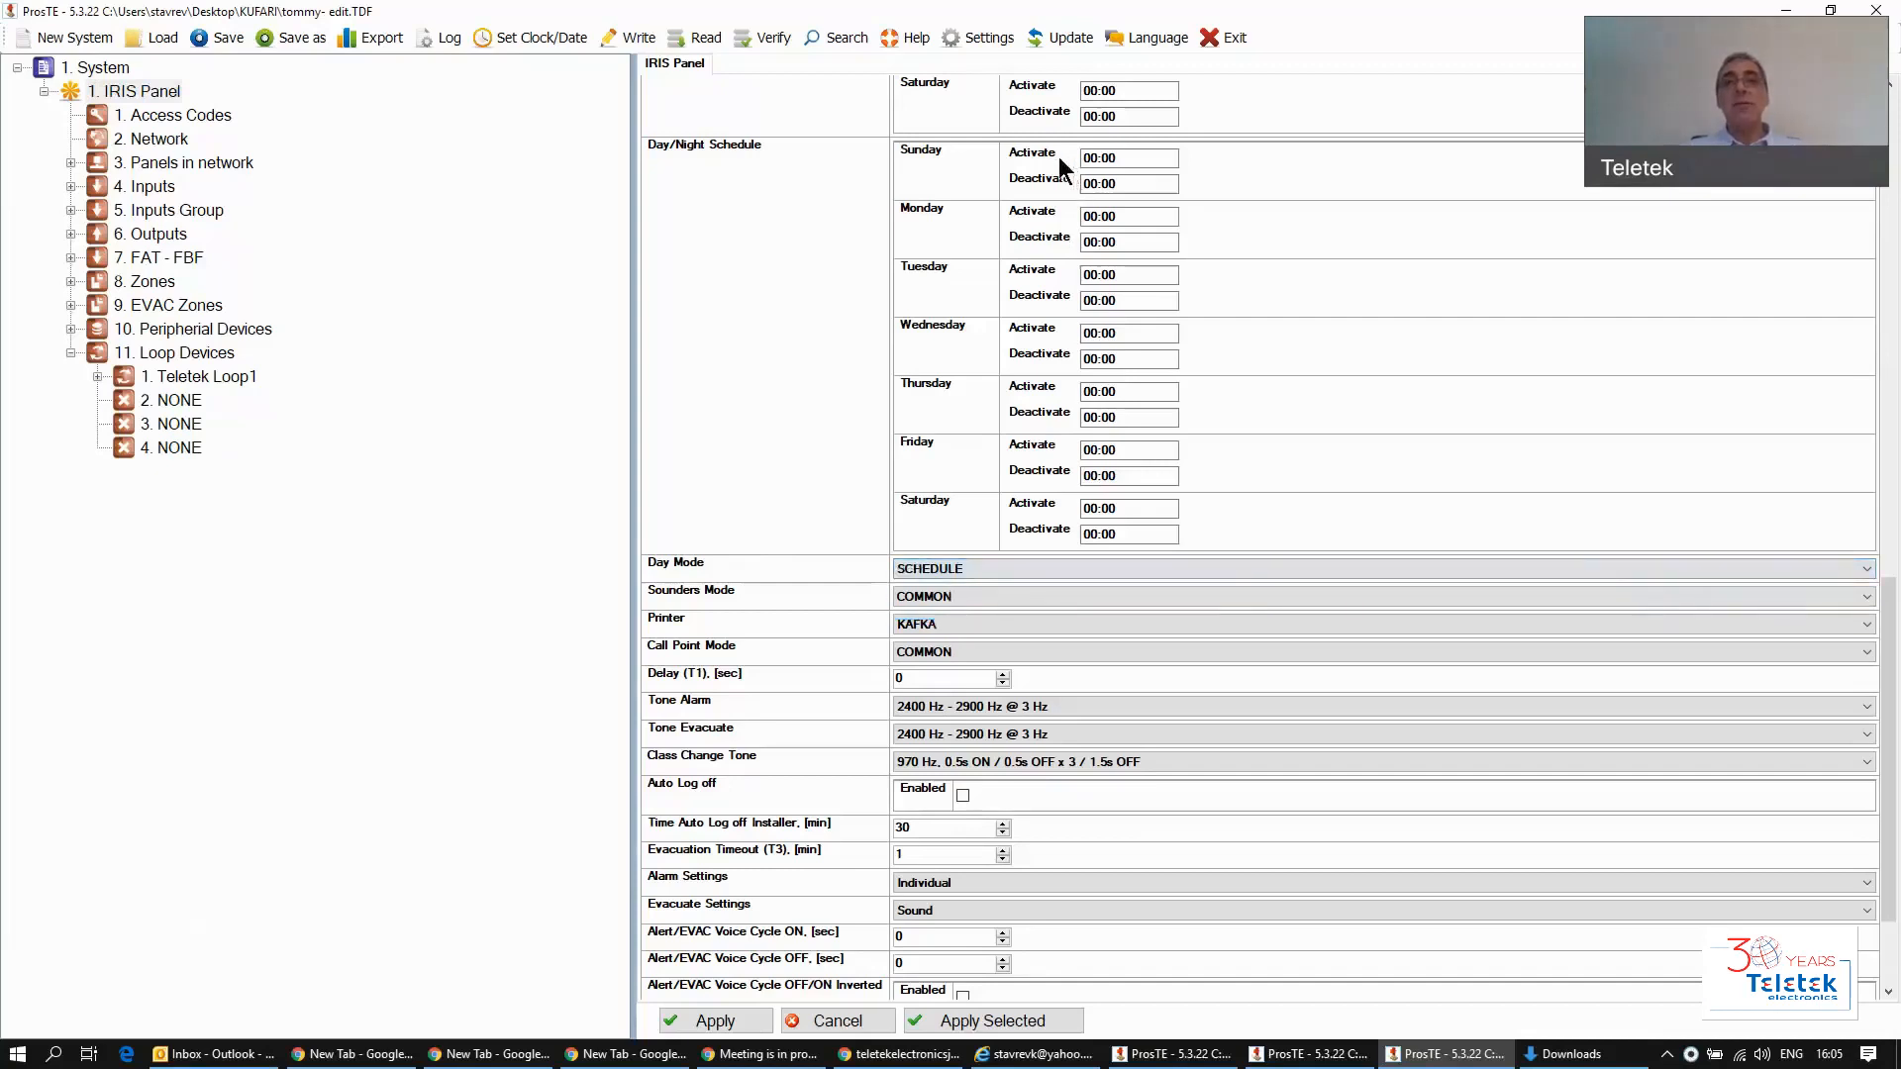
Step: Set the IRIS Panel's Day Mode to ON
left_click(1092, 158)
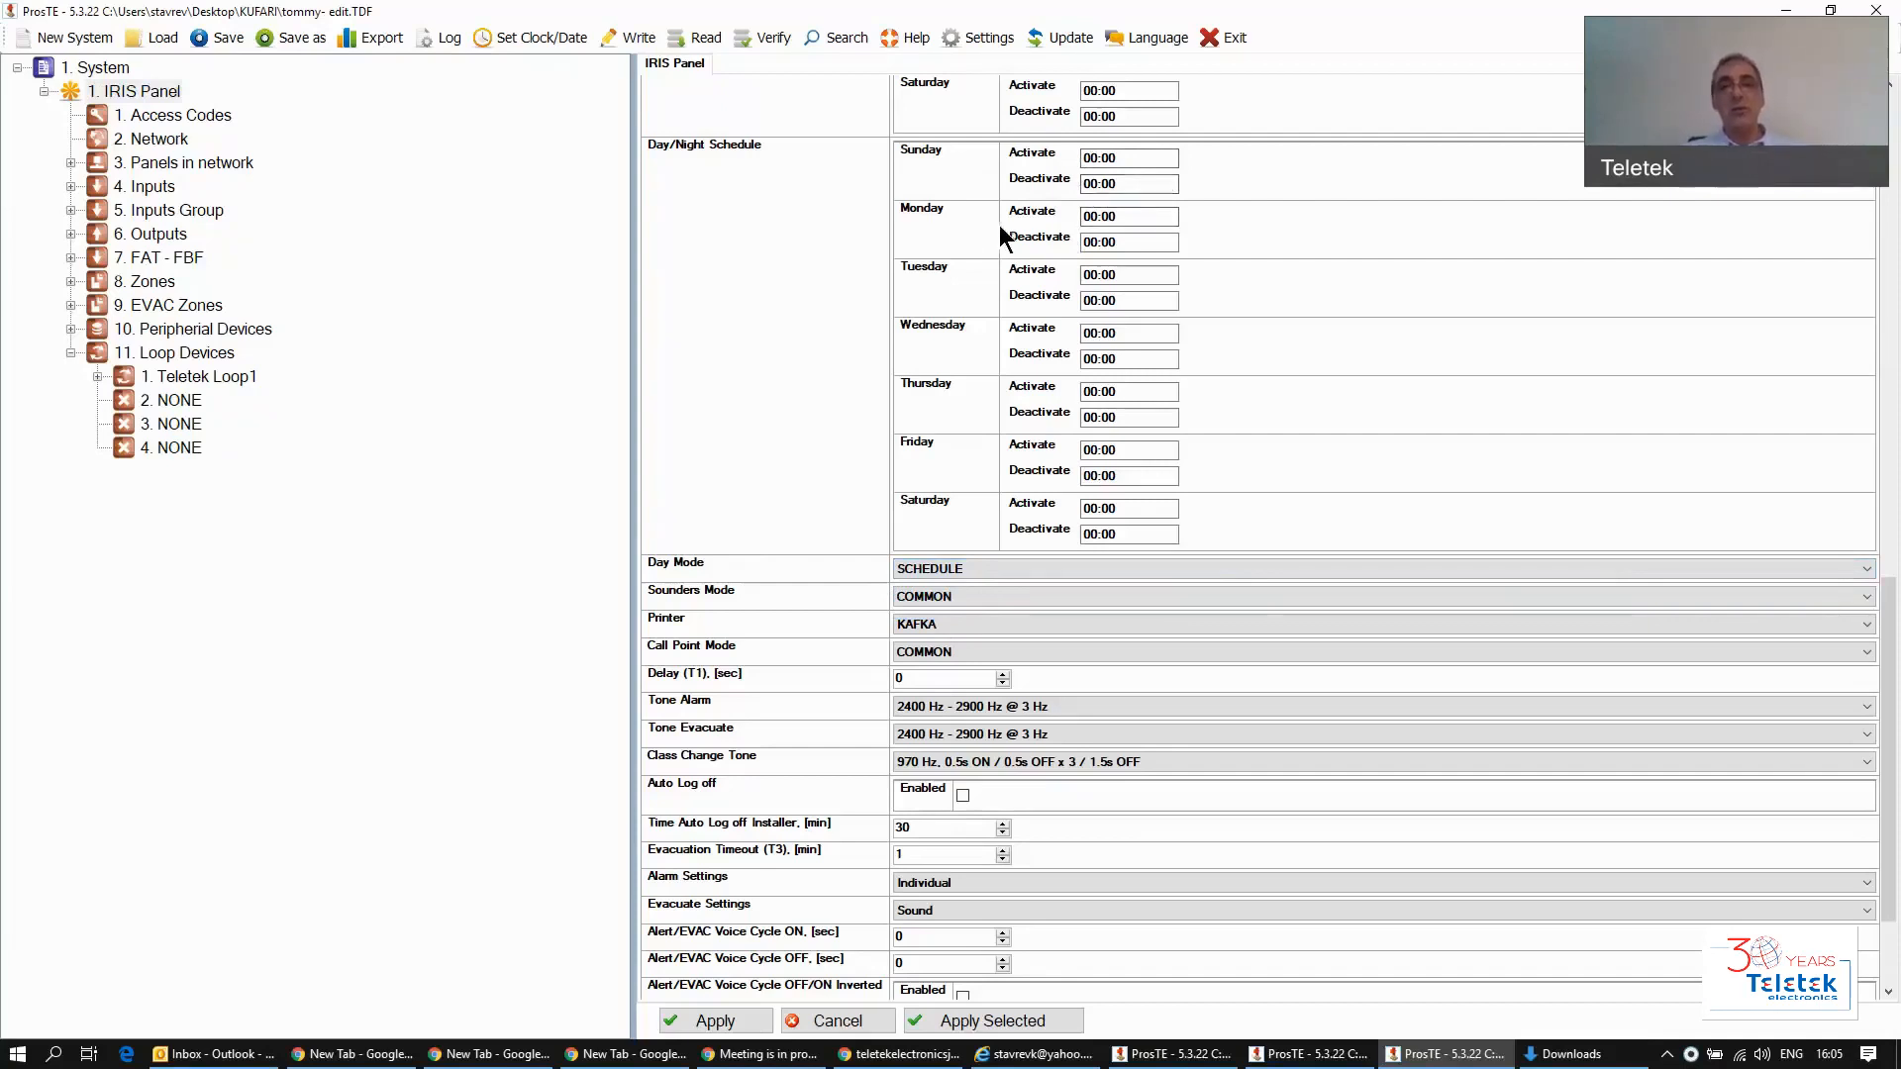
left_click(993, 571)
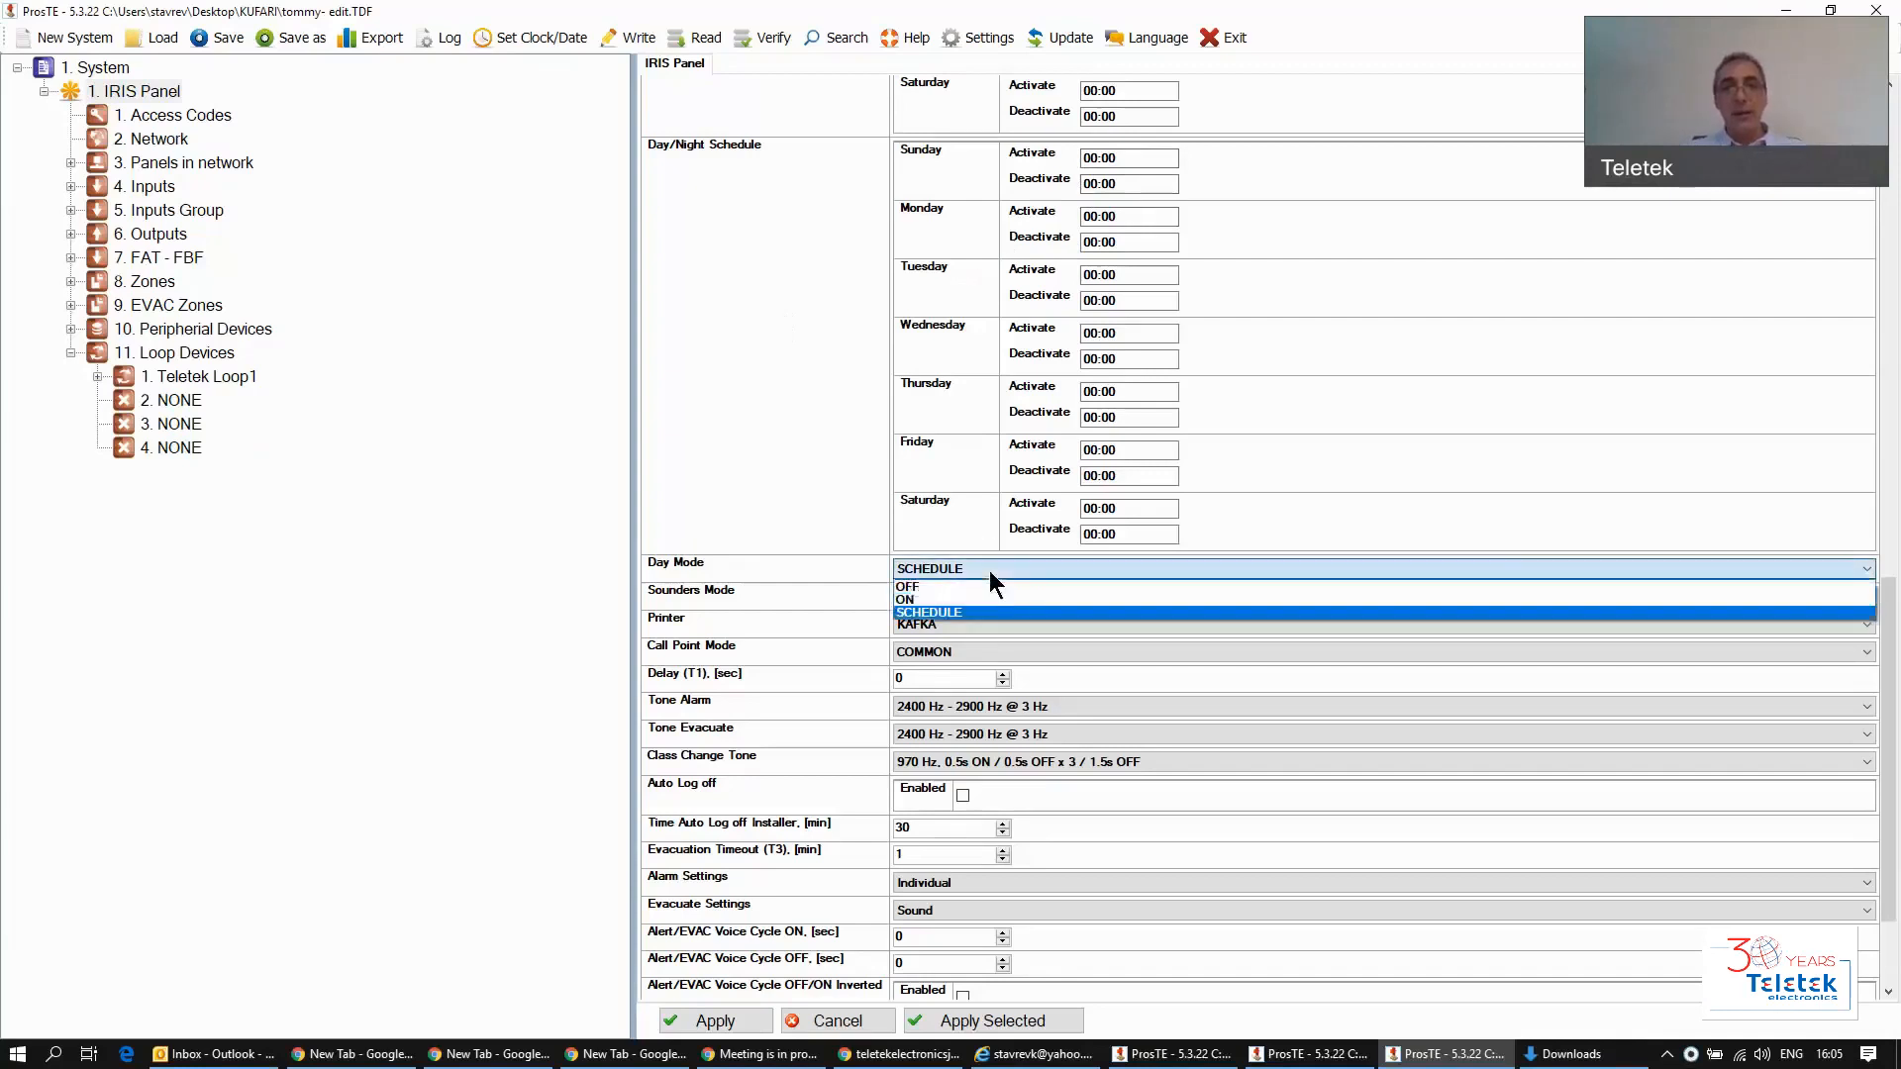
left_click(921, 599)
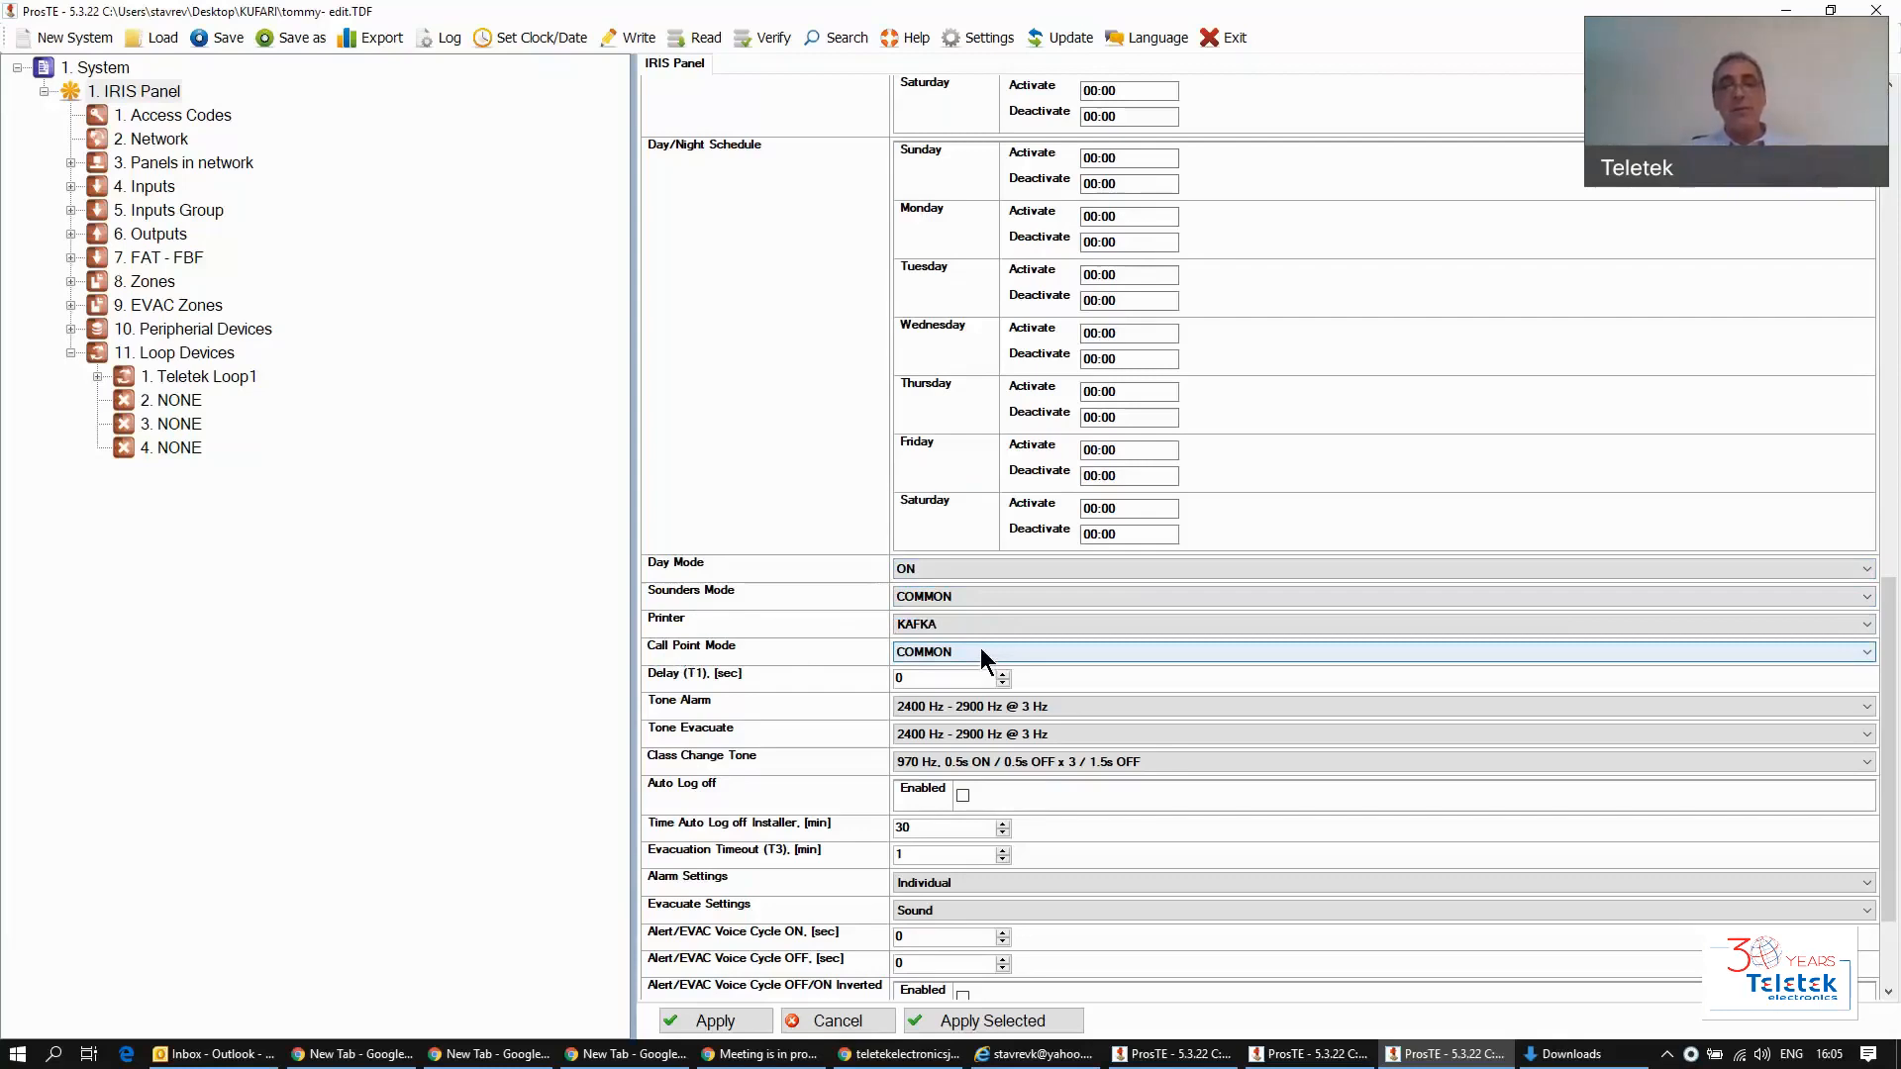
Step: Try ZONAL for both the IRIS Panel's Sounders Mode and its Call Point Mode
left_click(978, 595)
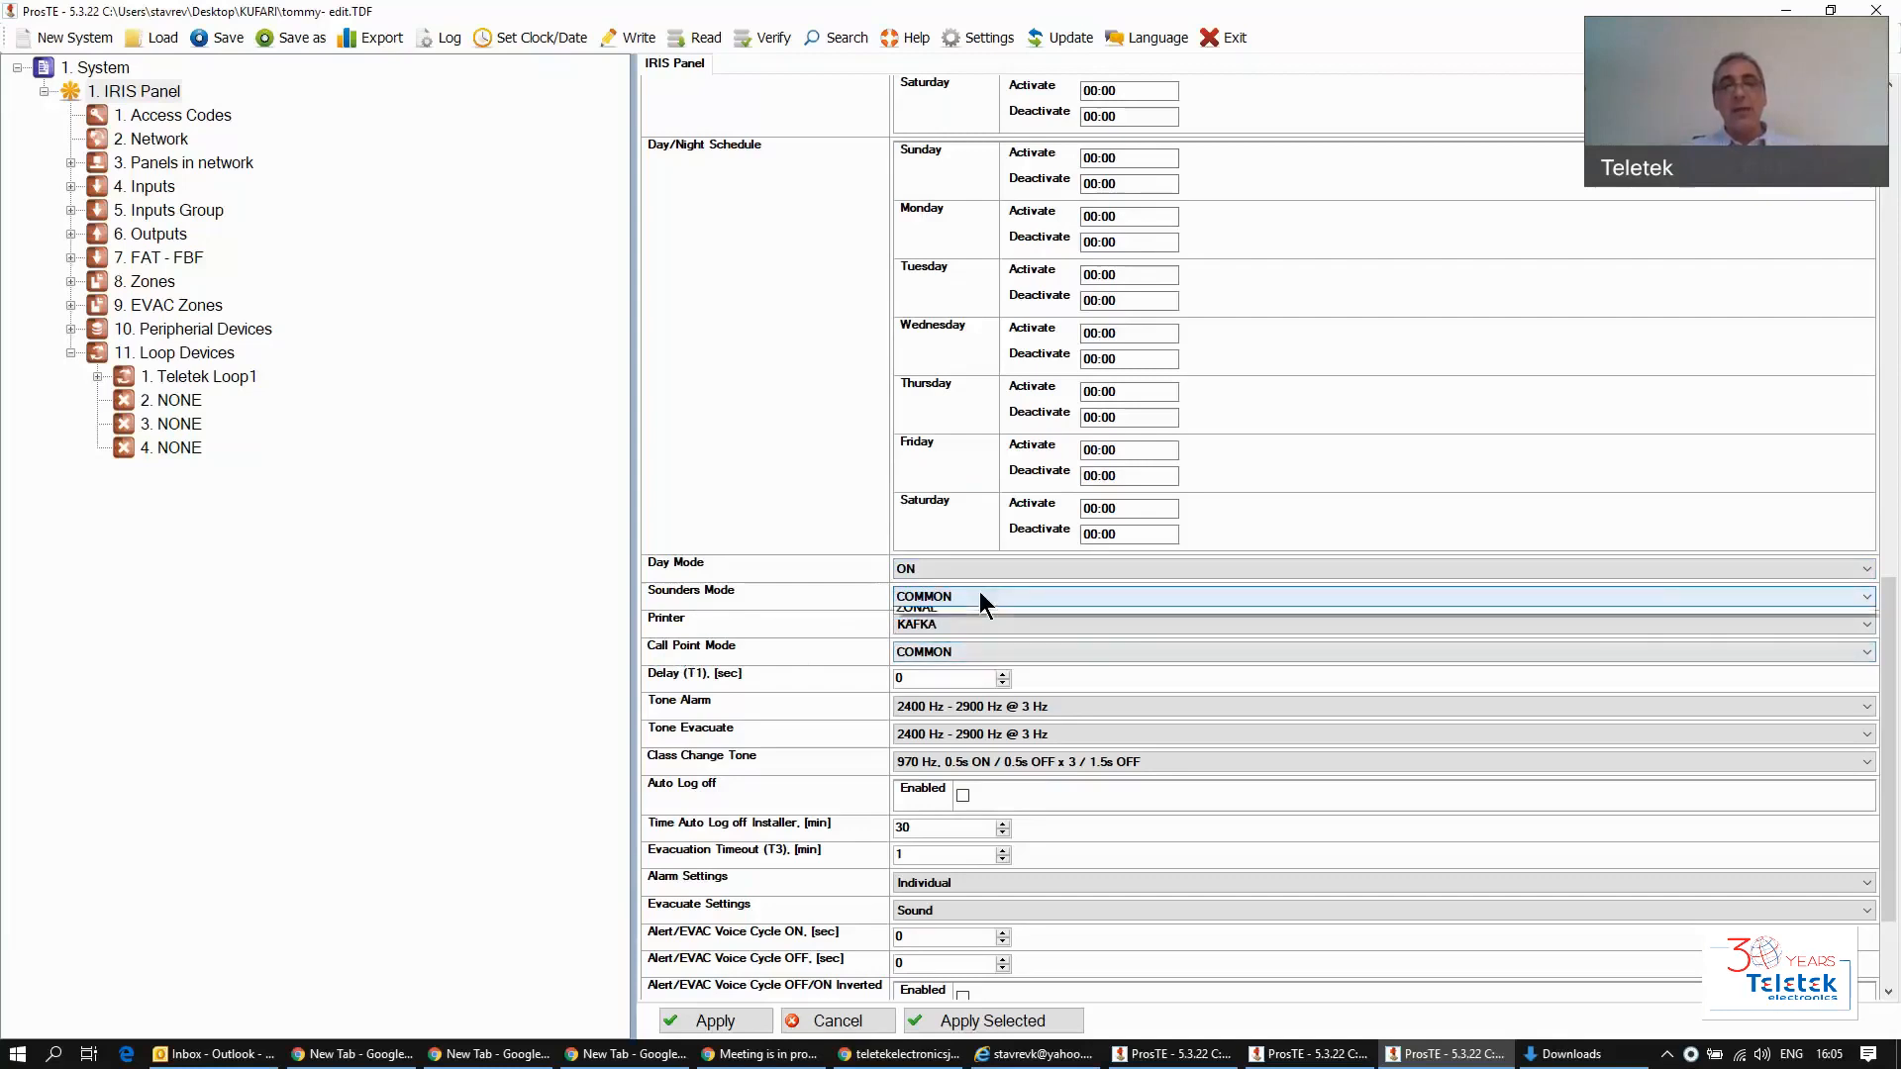
left_click(943, 626)
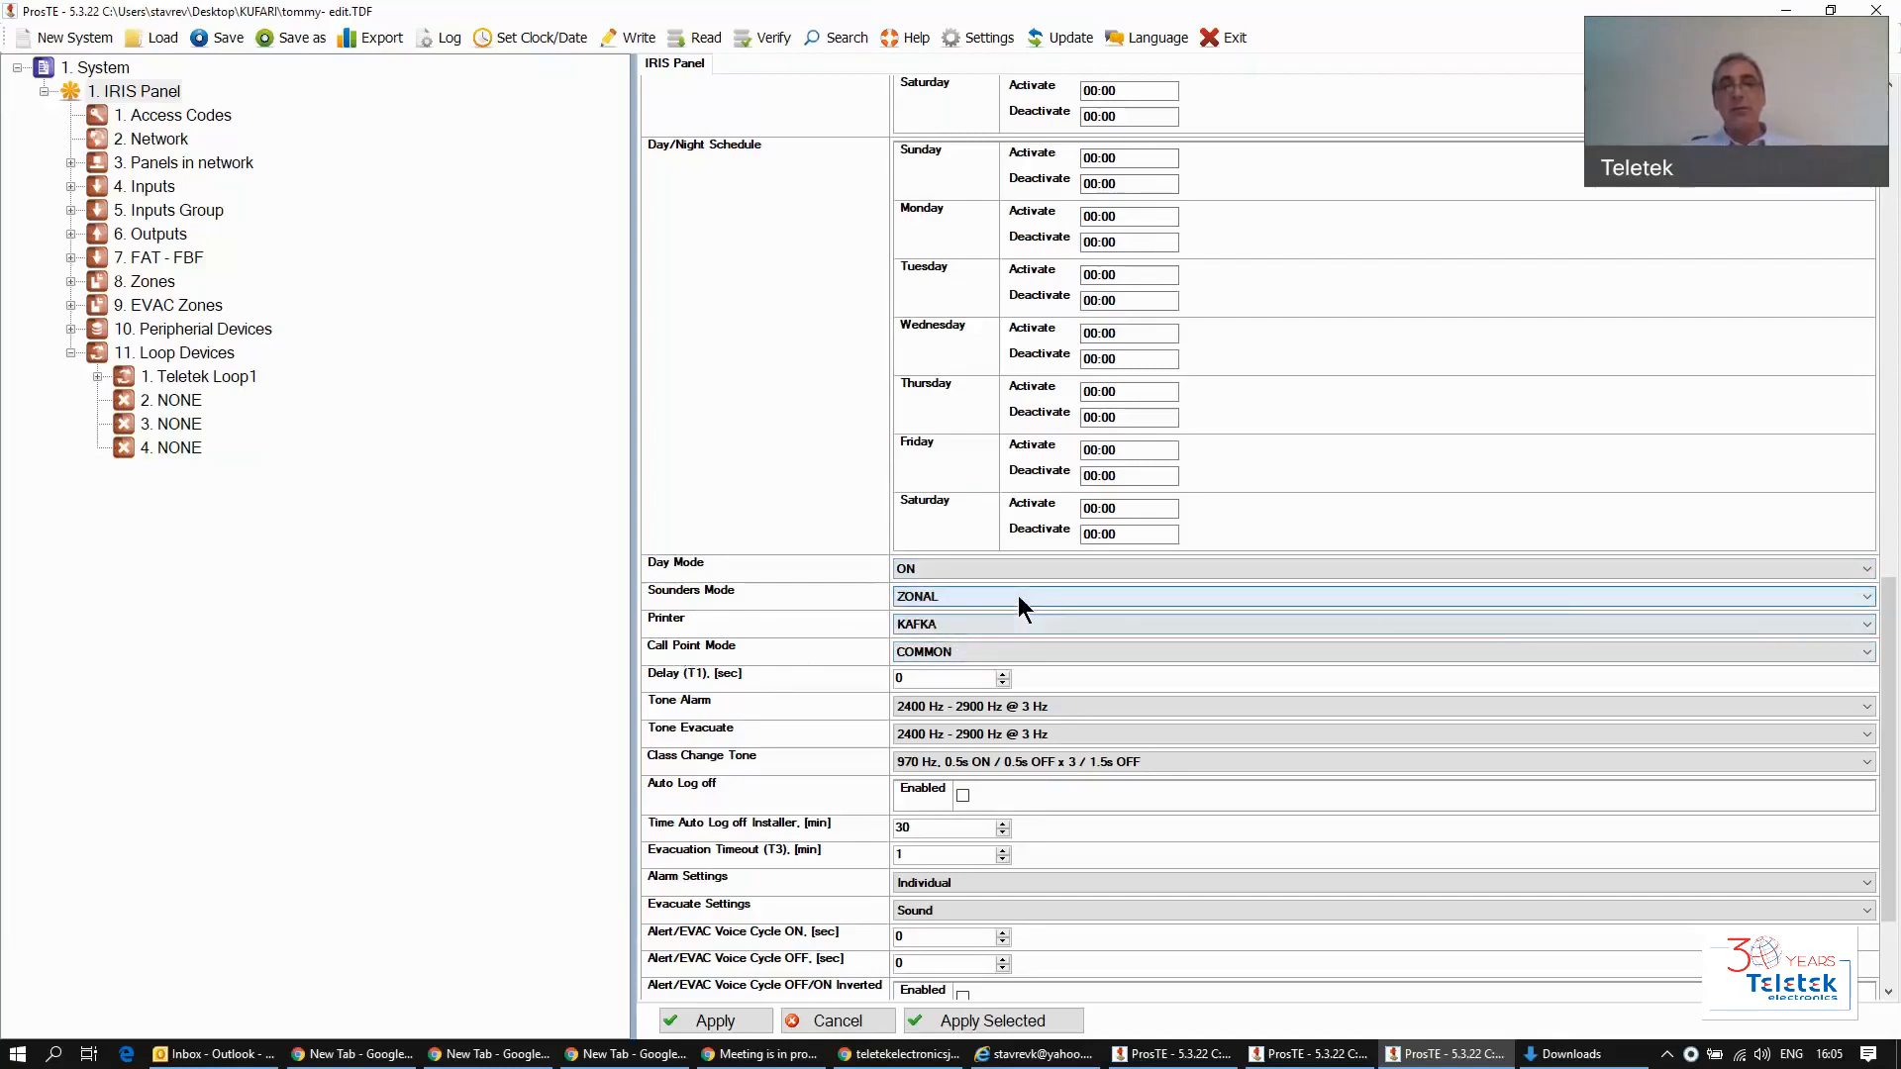
left_click(980, 651)
left_click(921, 683)
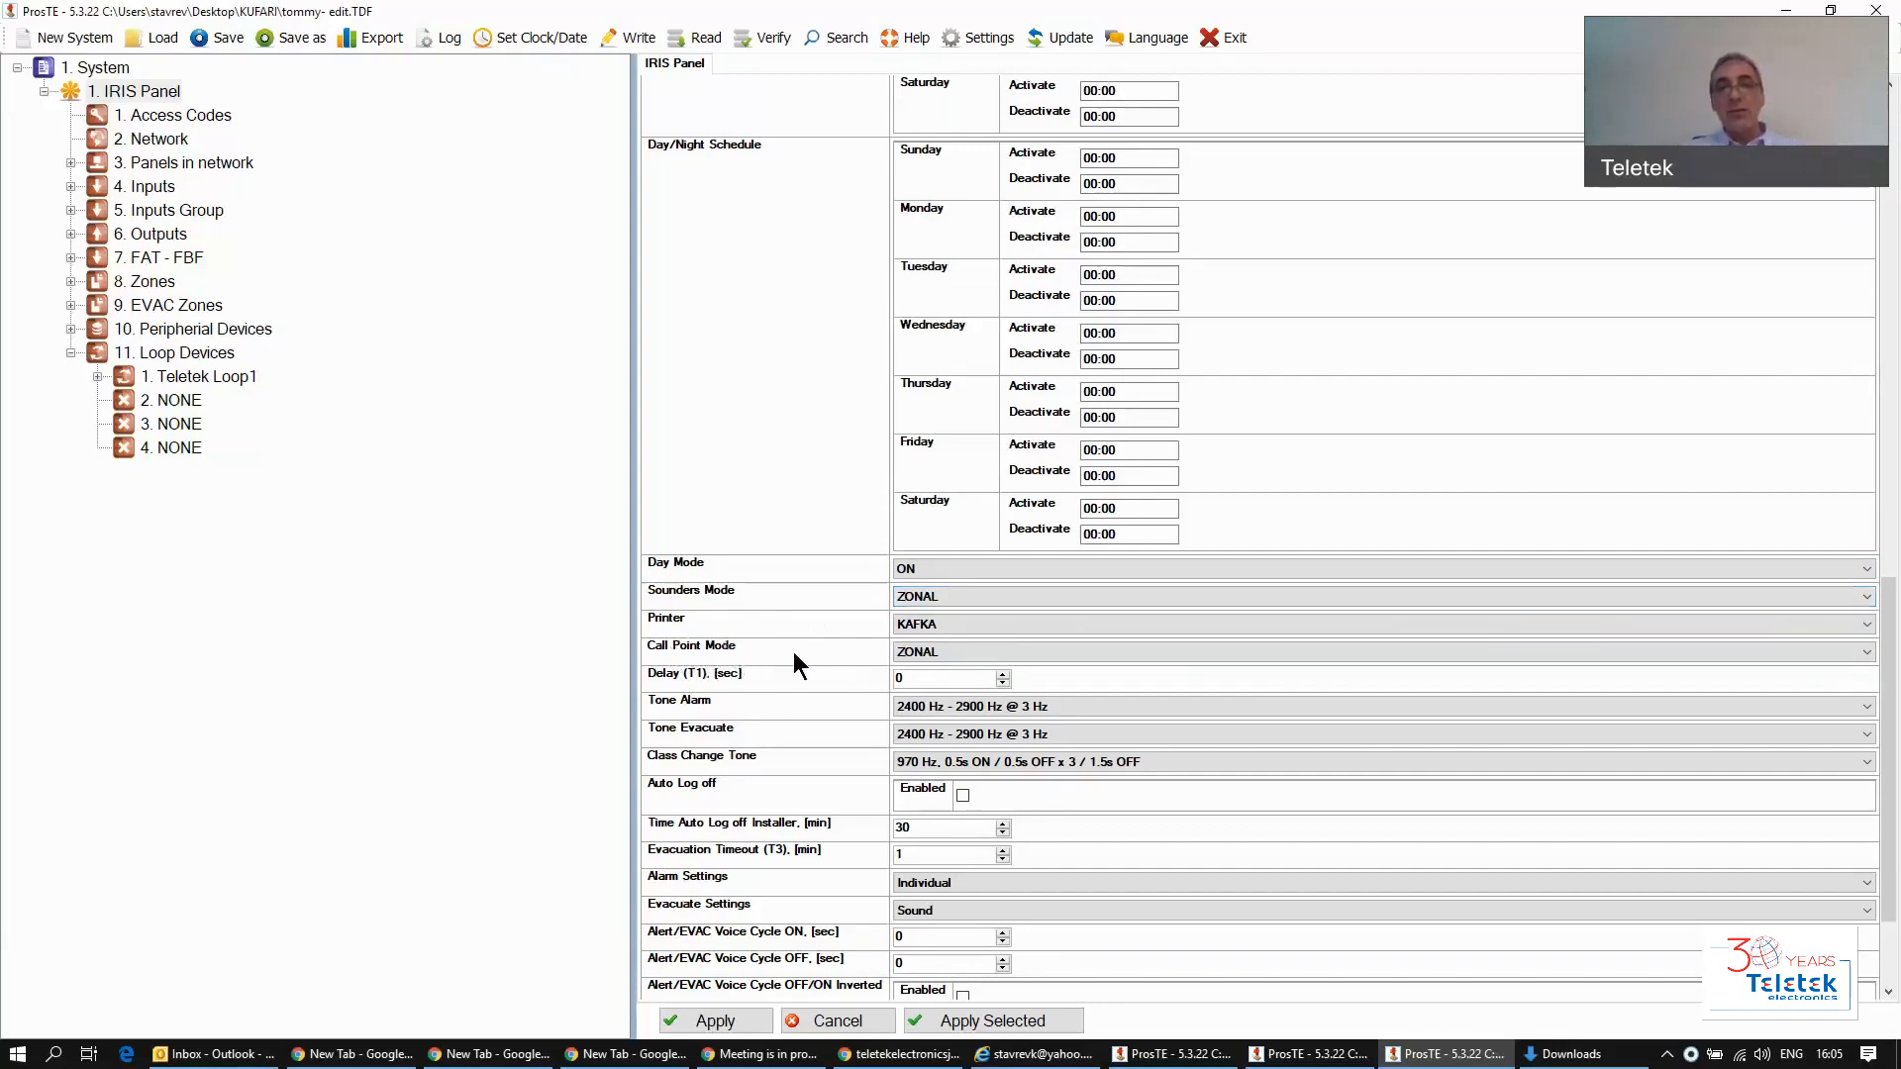
Step: Switch the IRIS Panel's Call Point Mode and Sounders Mode back to COMMON
left_click(948, 647)
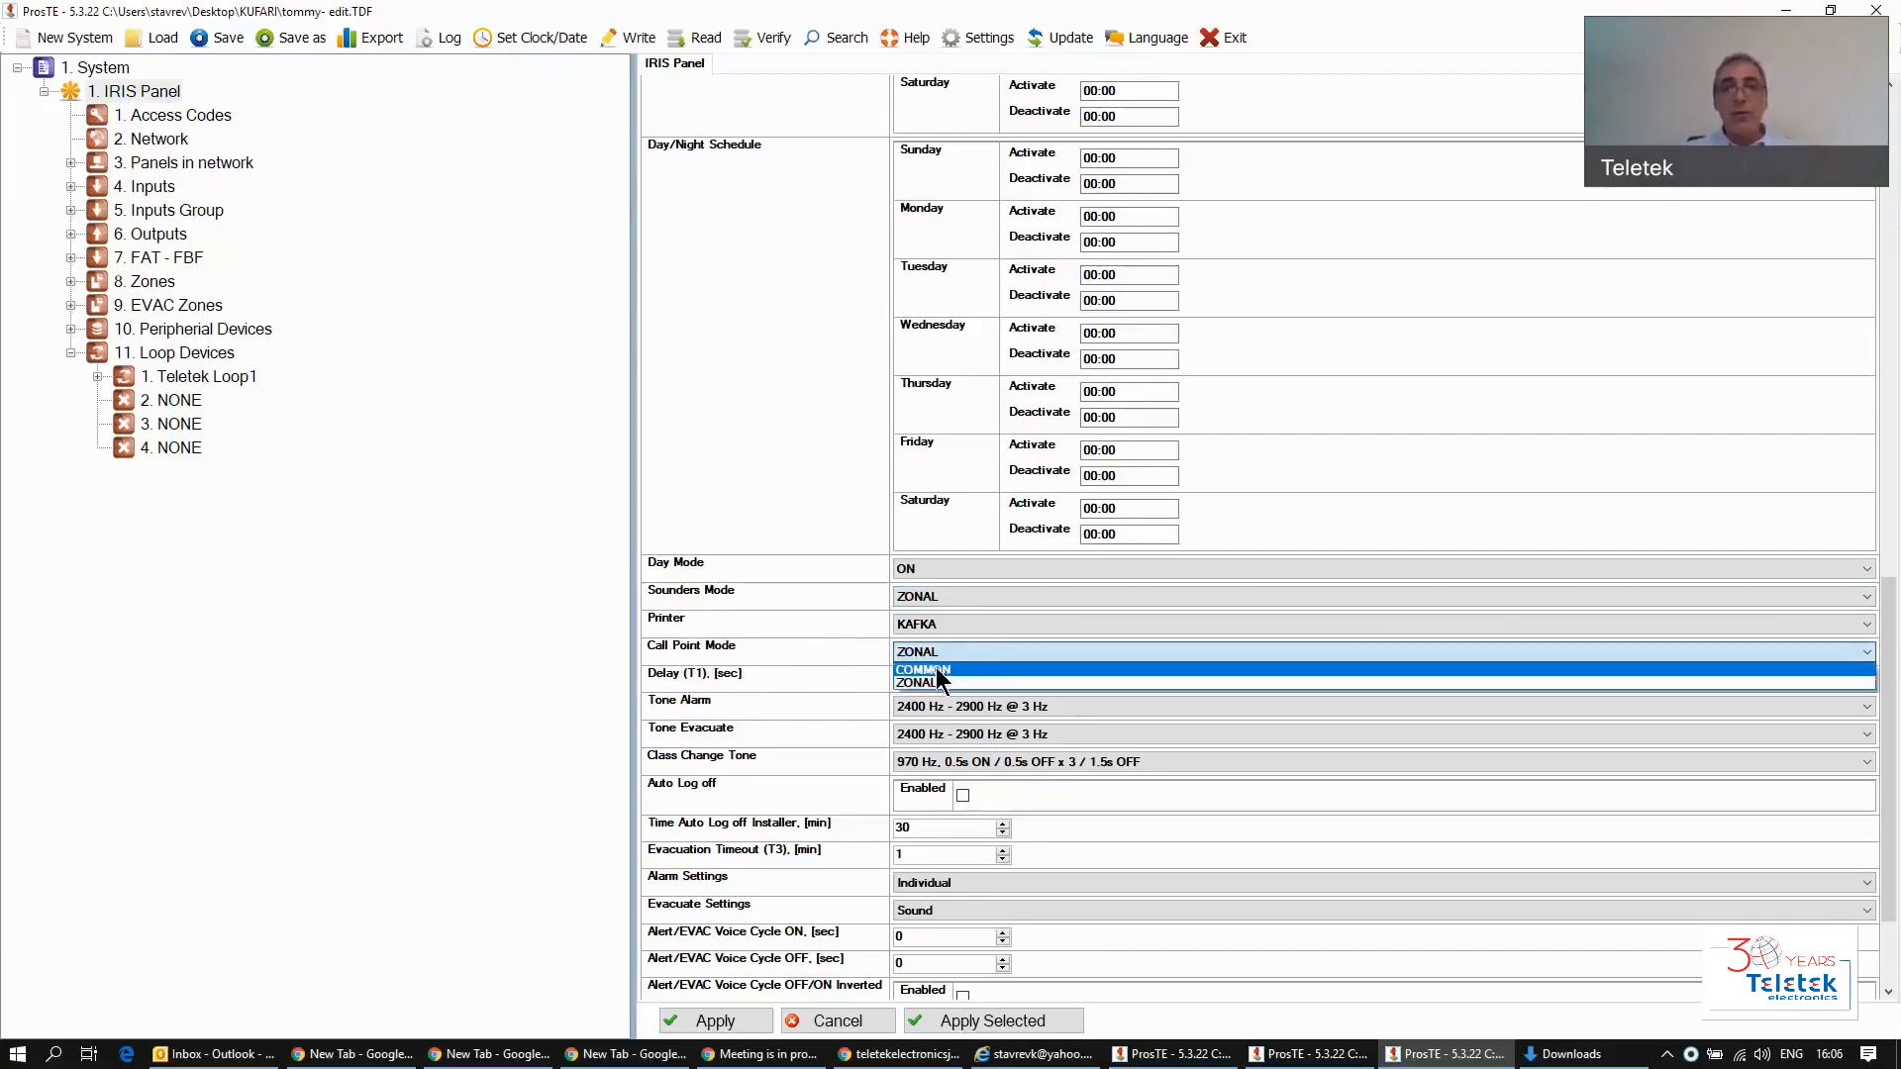
left_click(940, 669)
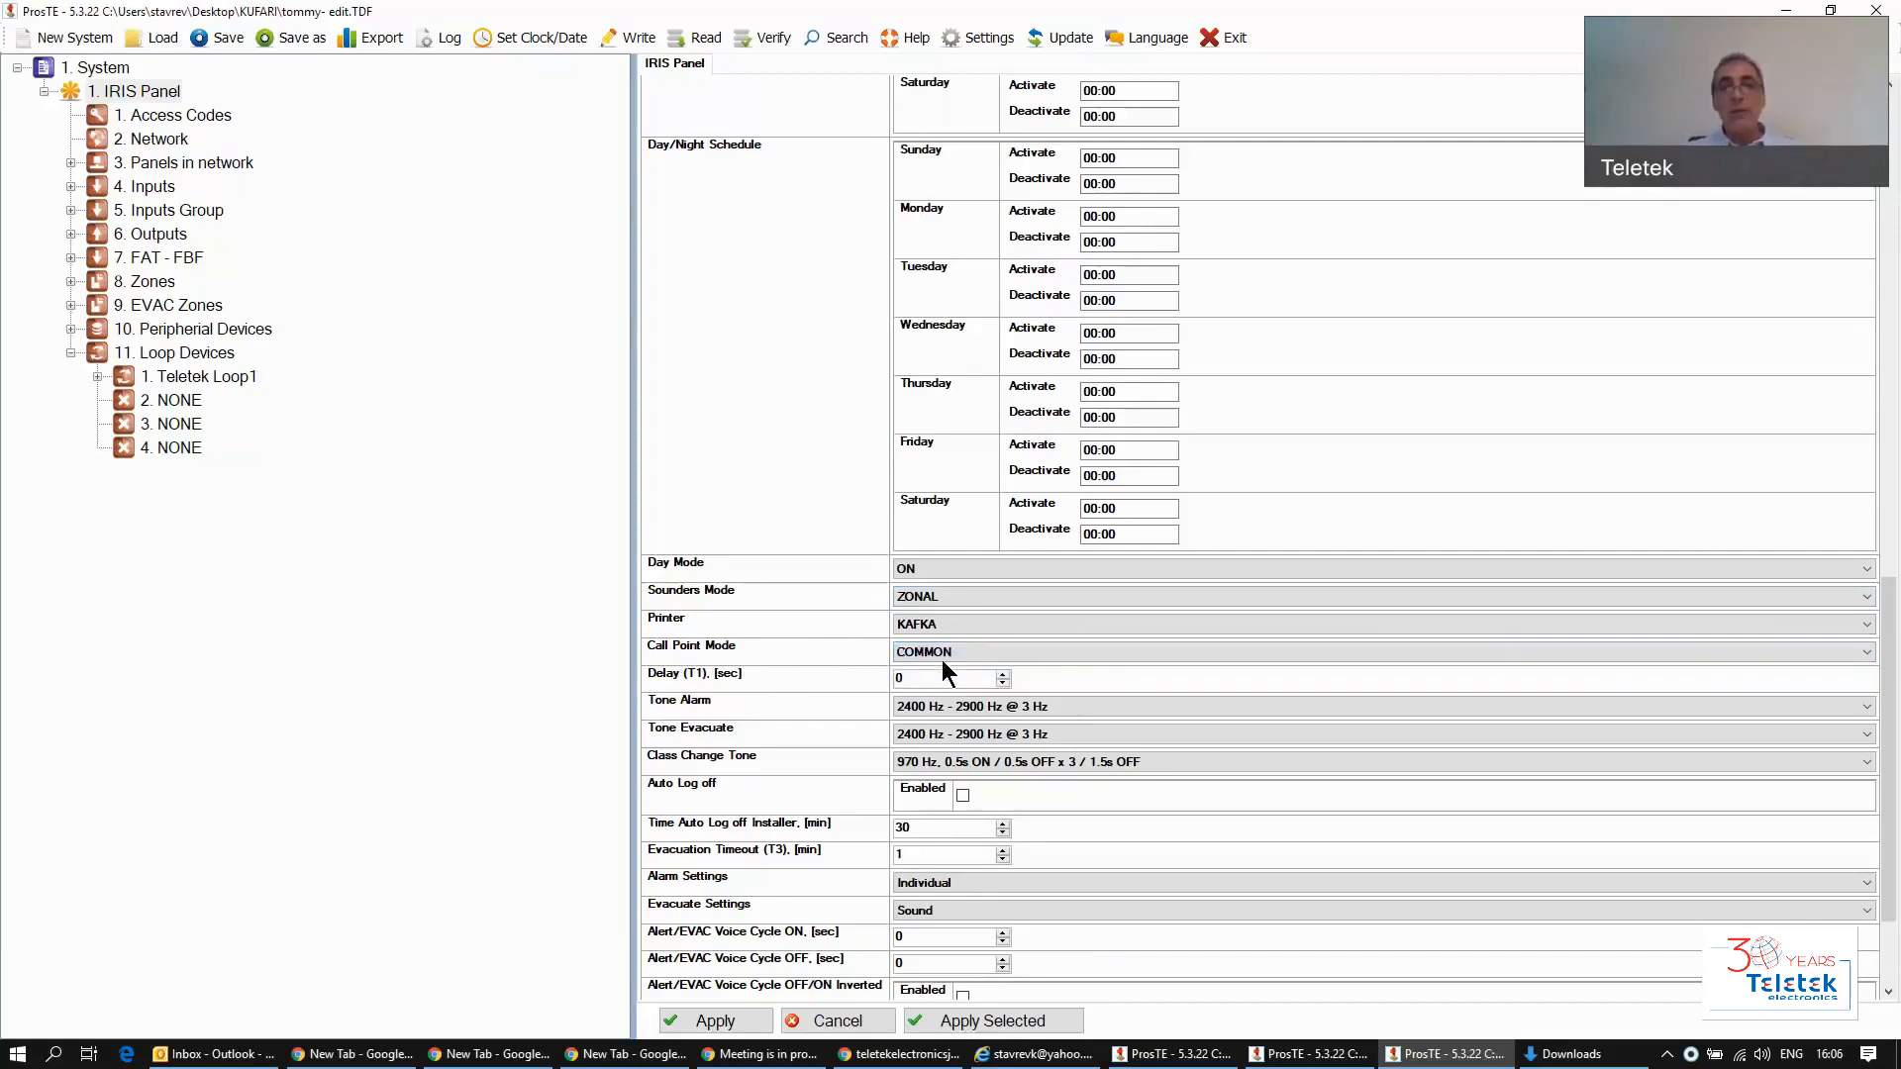
left_click(971, 592)
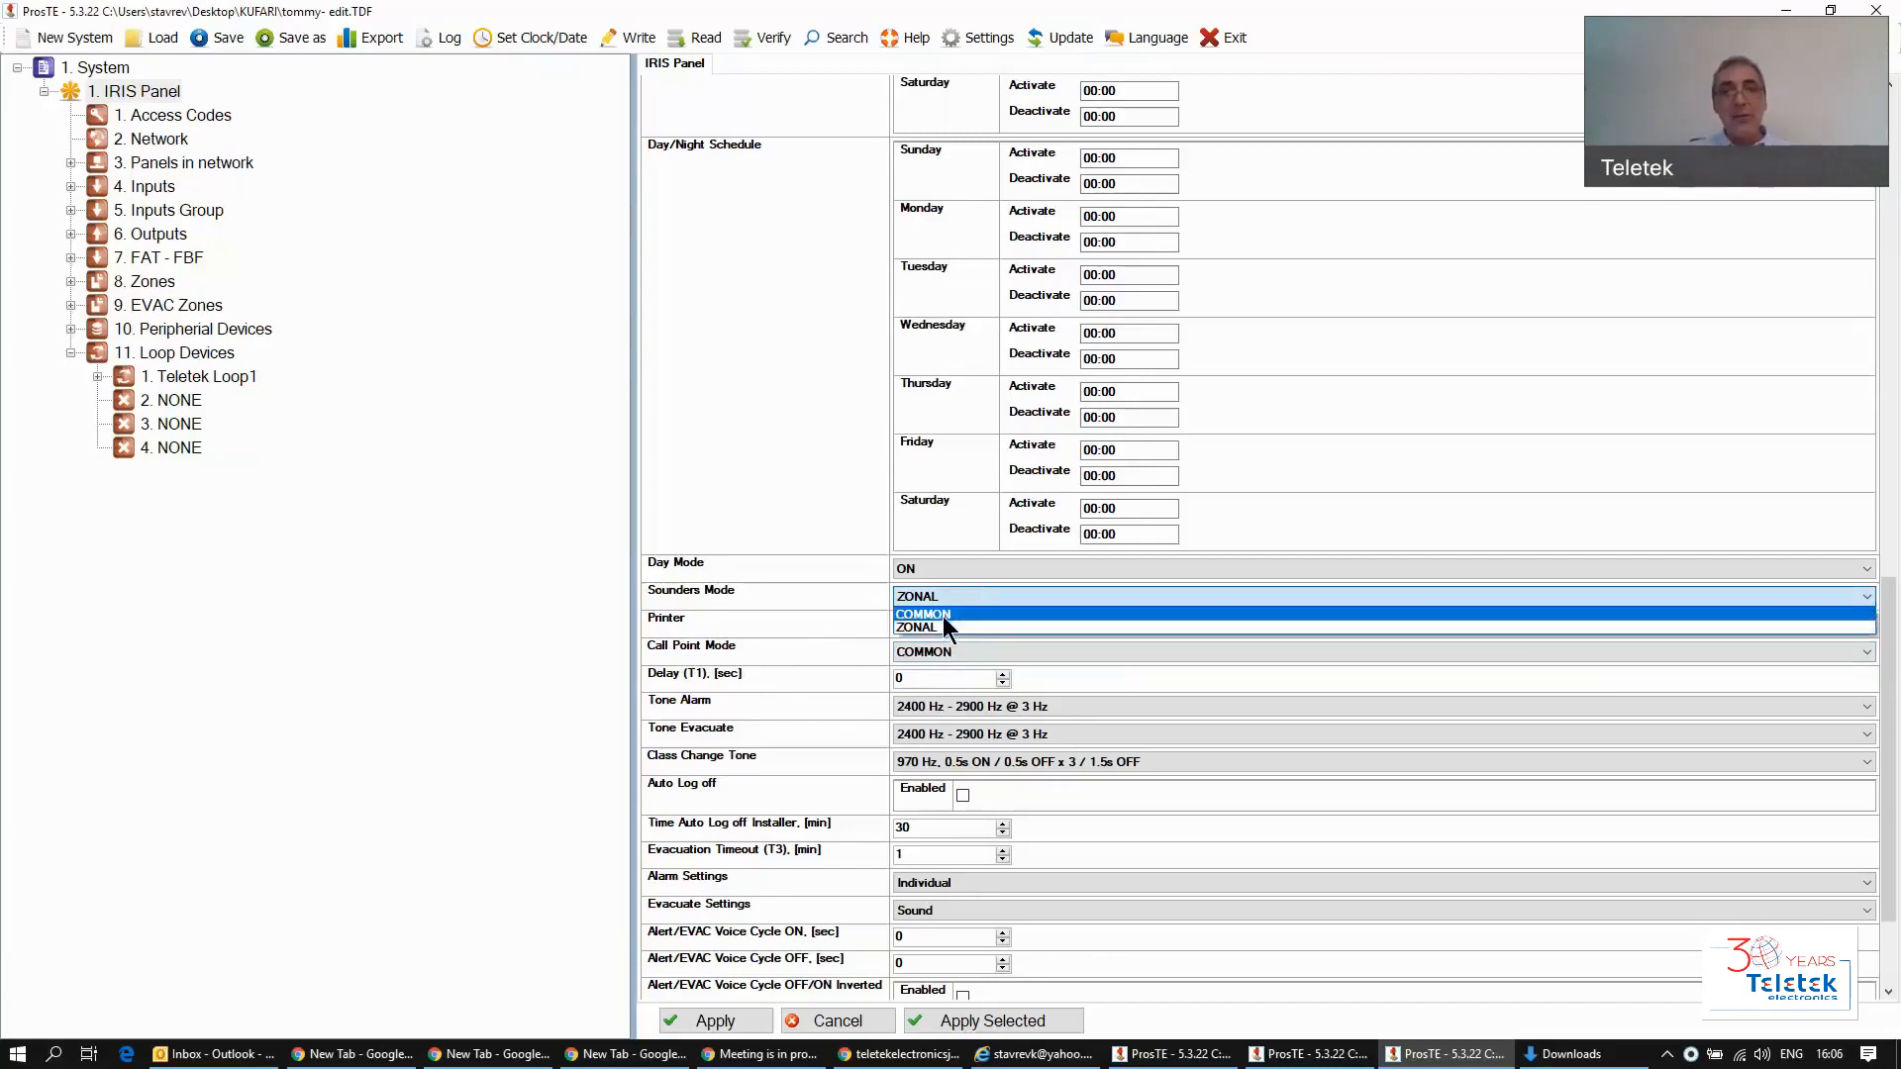
left_click(942, 618)
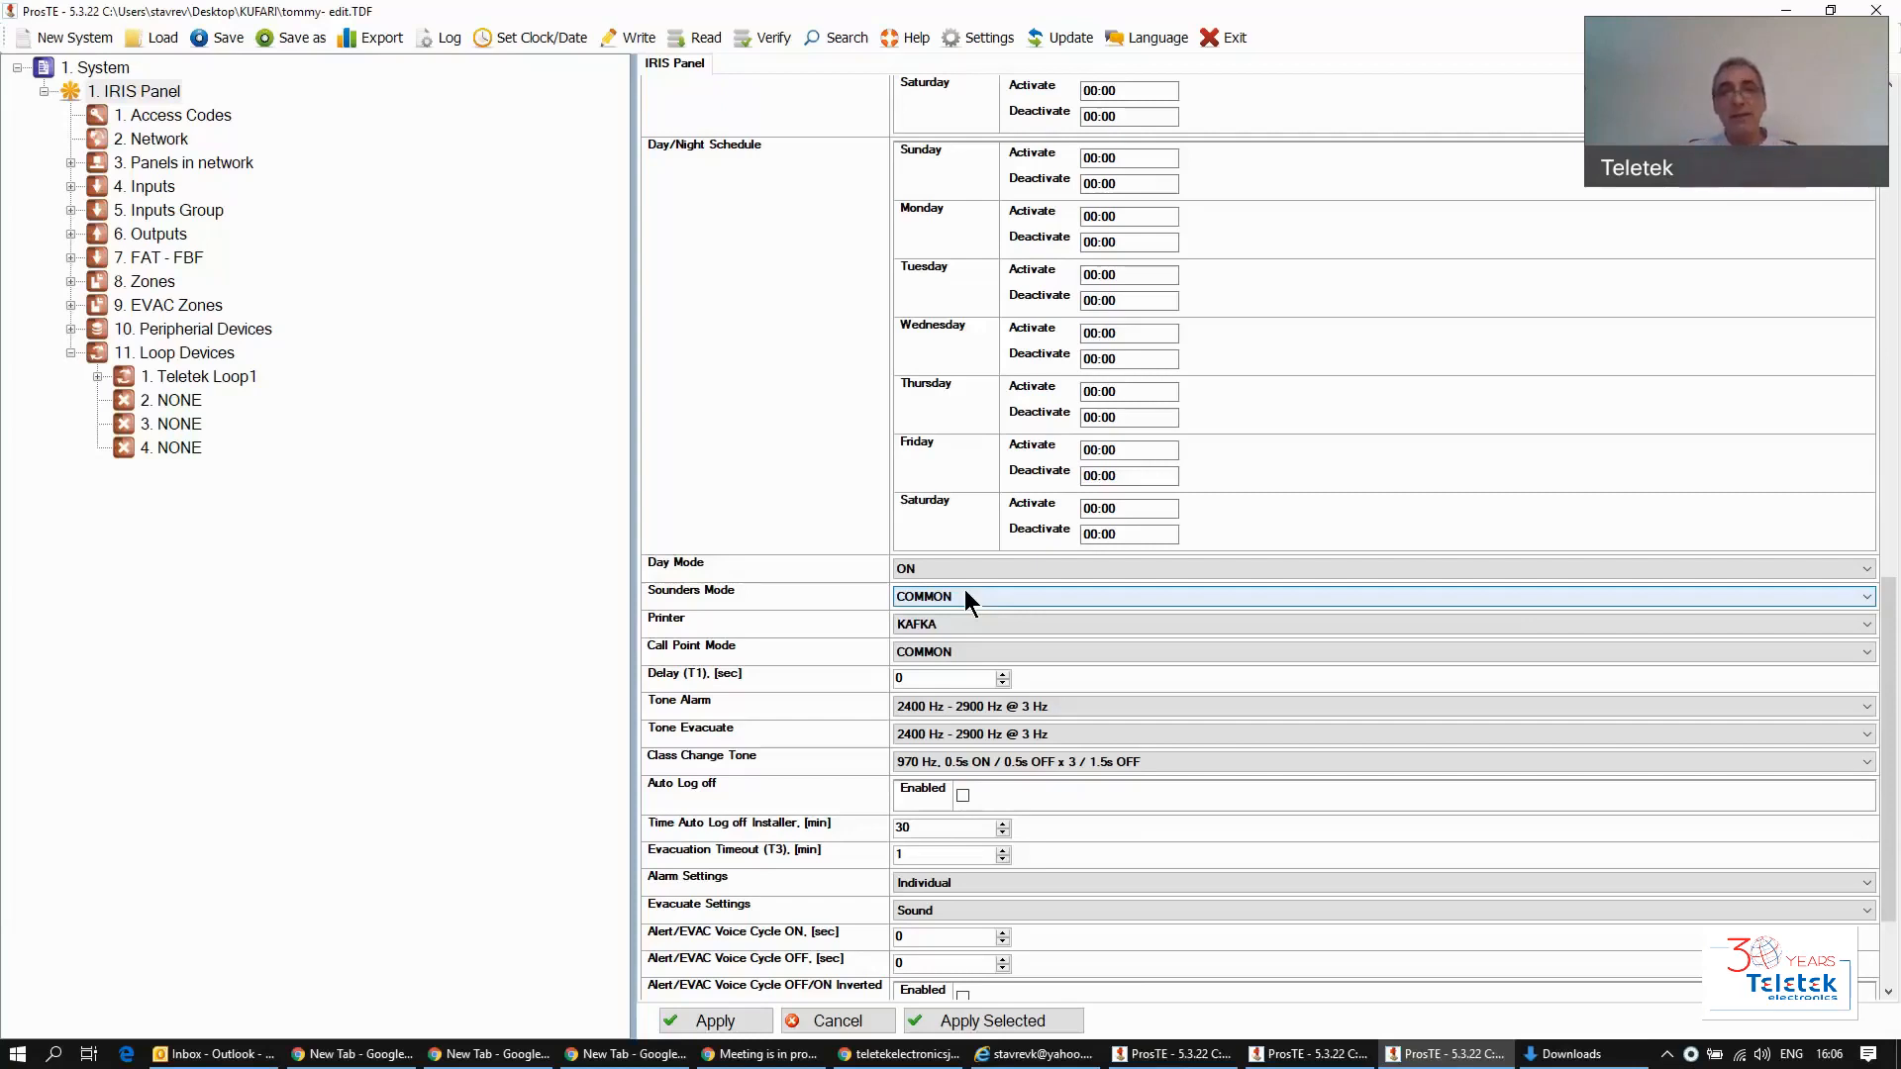
Step: Set the IRIS Panel's Sounders Mode and Call Point Mode to ZONAL
left_click(964, 594)
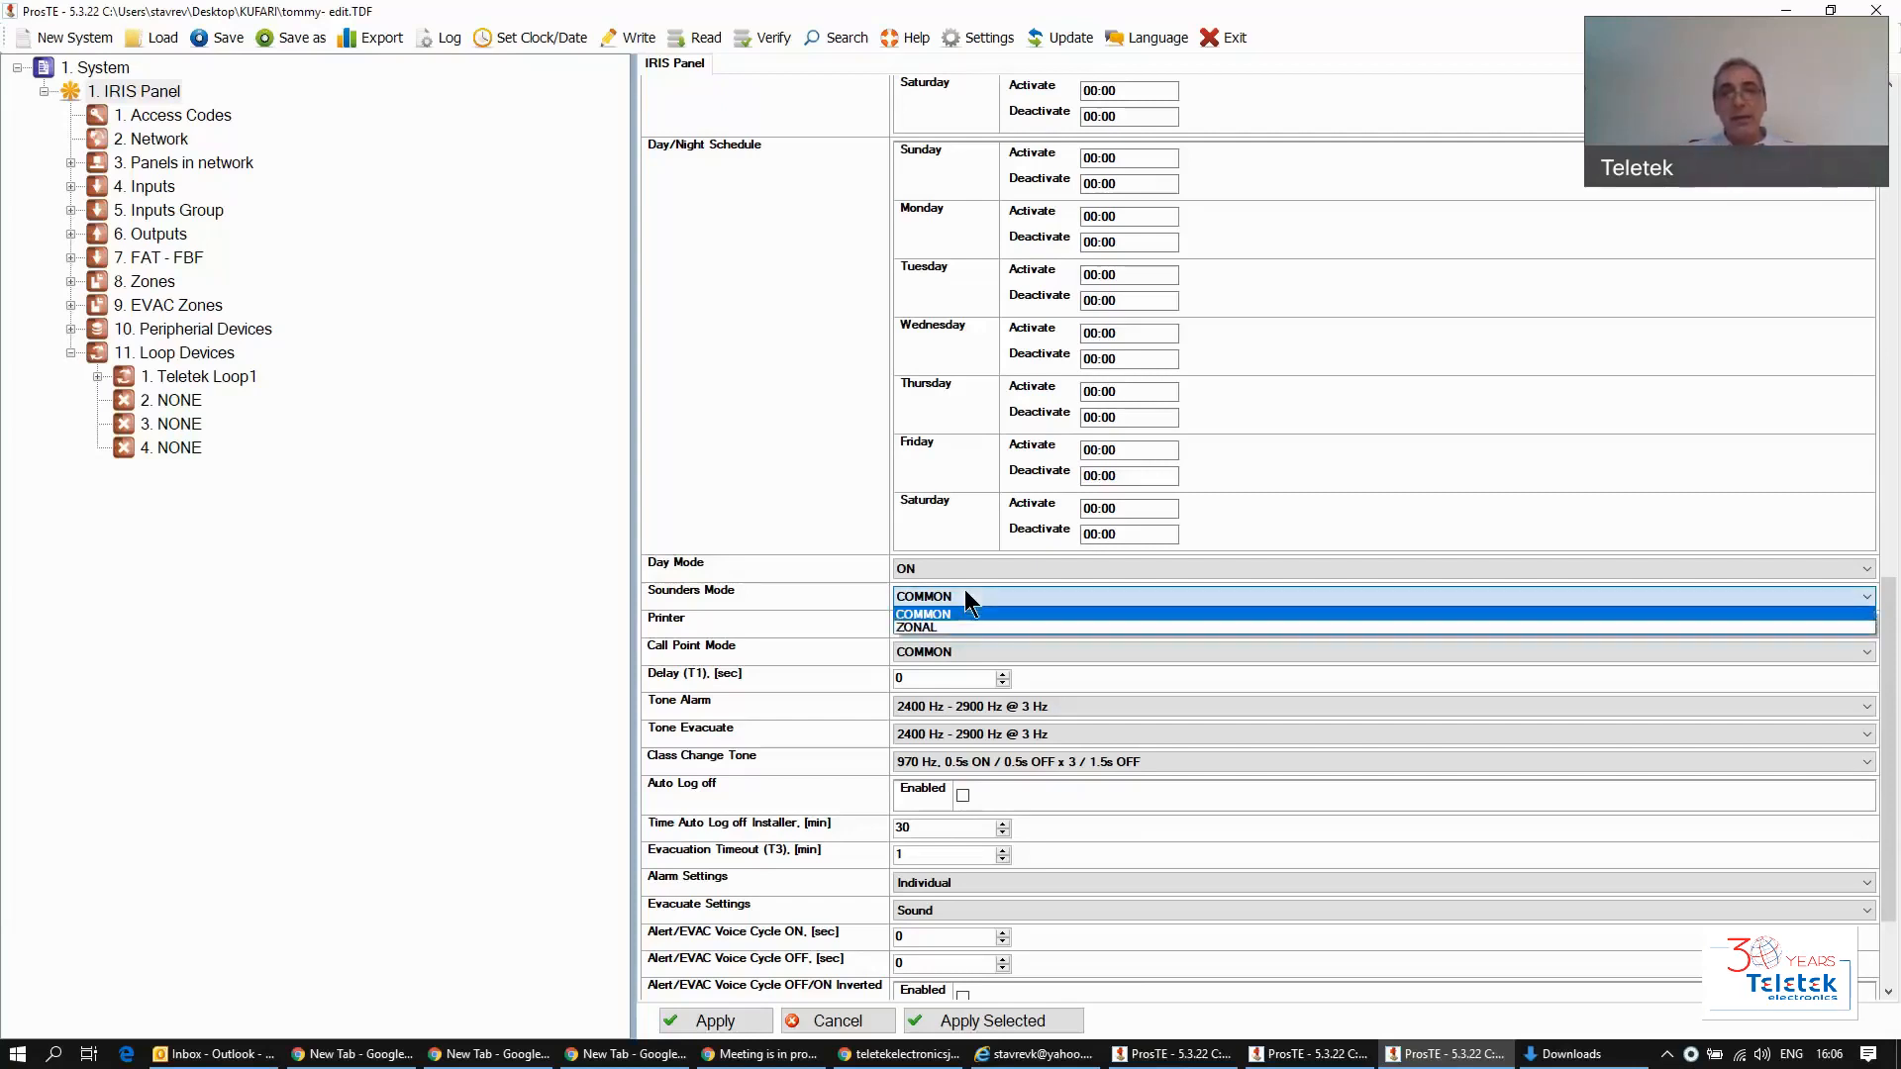
left_click(925, 627)
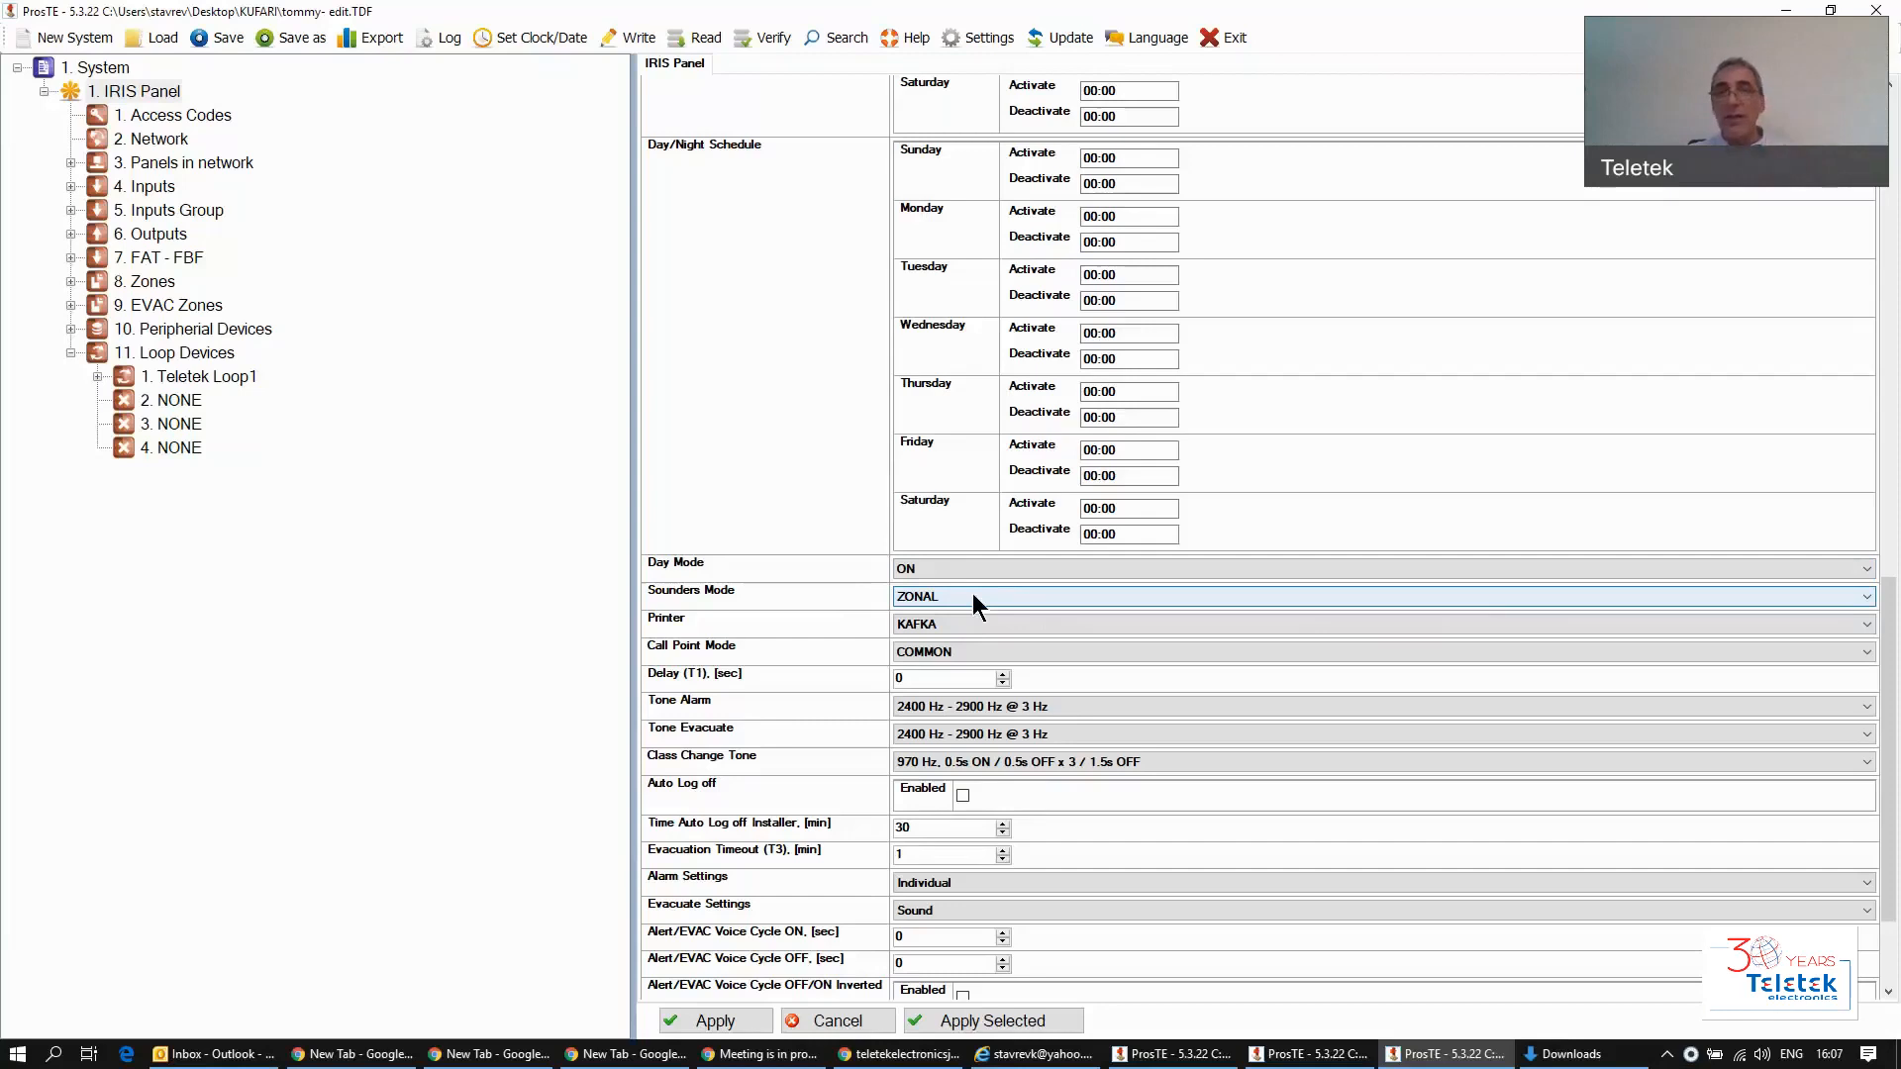
left_click(927, 646)
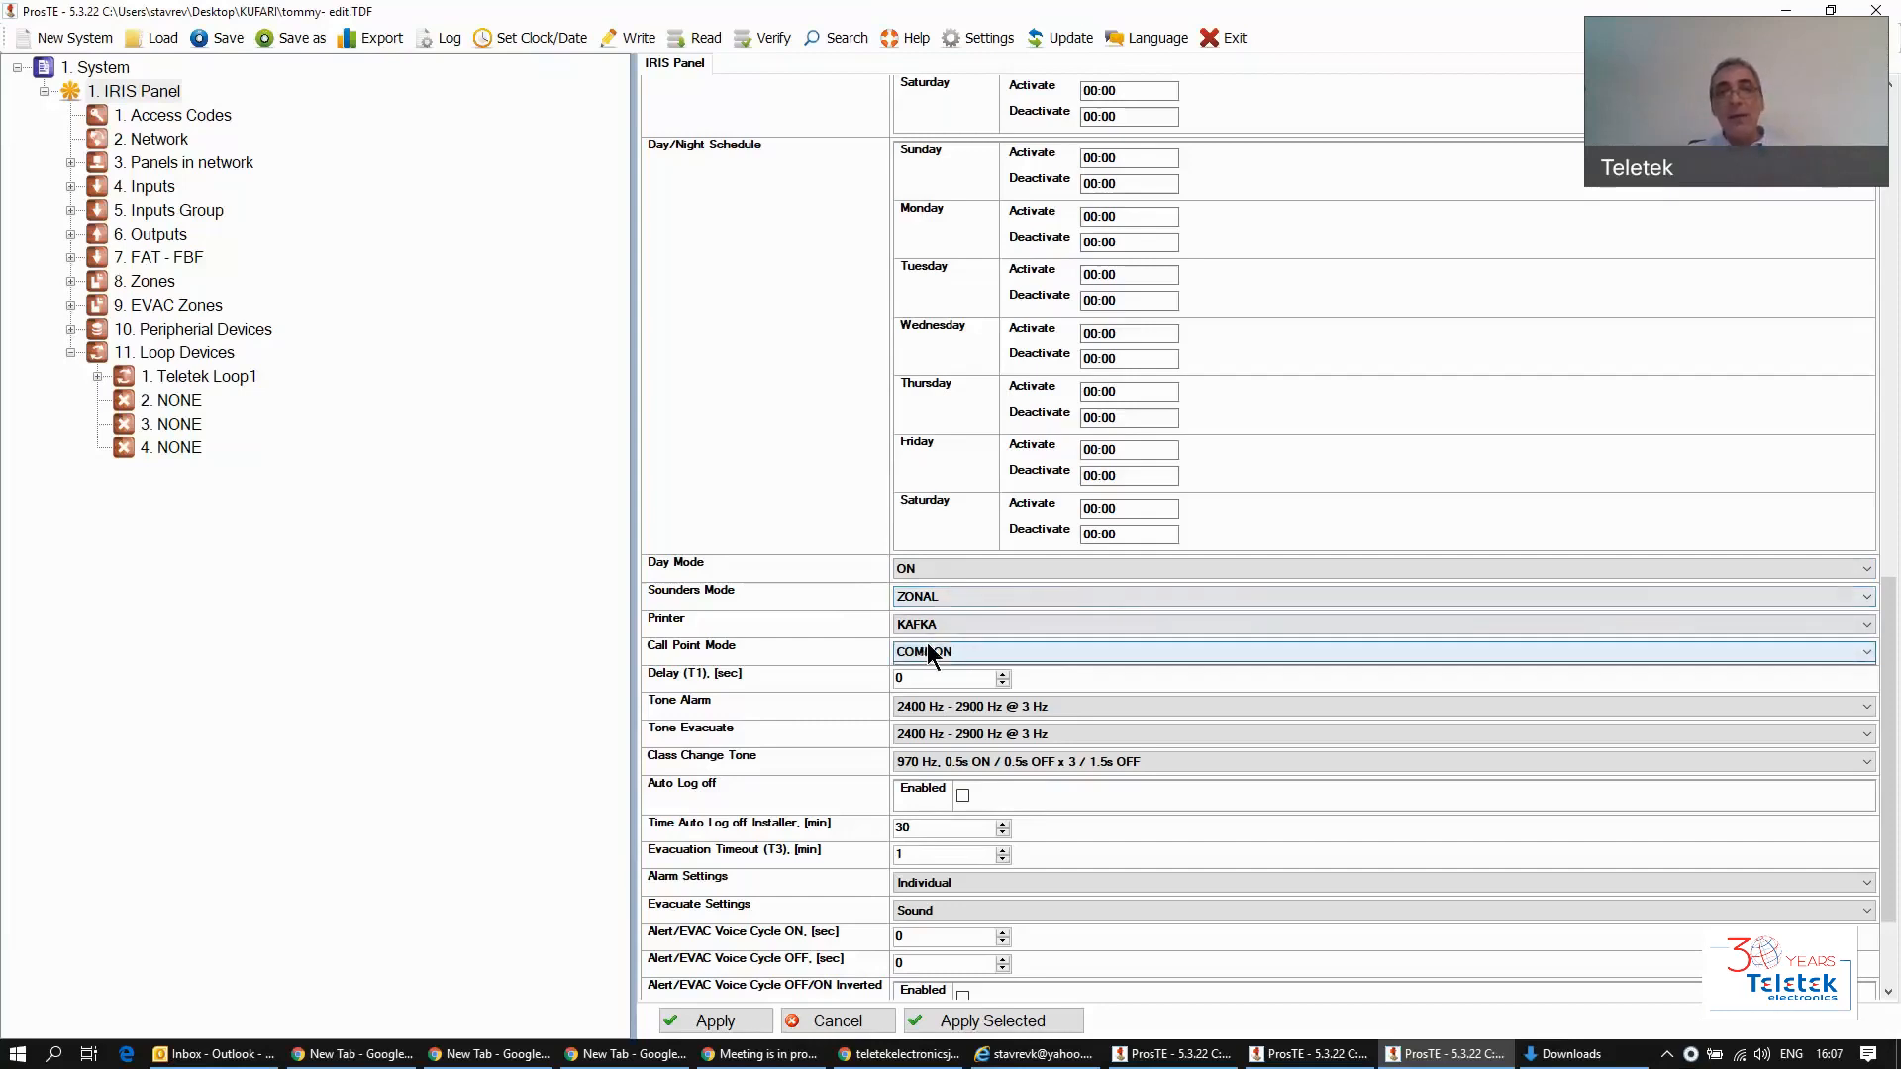
left_click(936, 679)
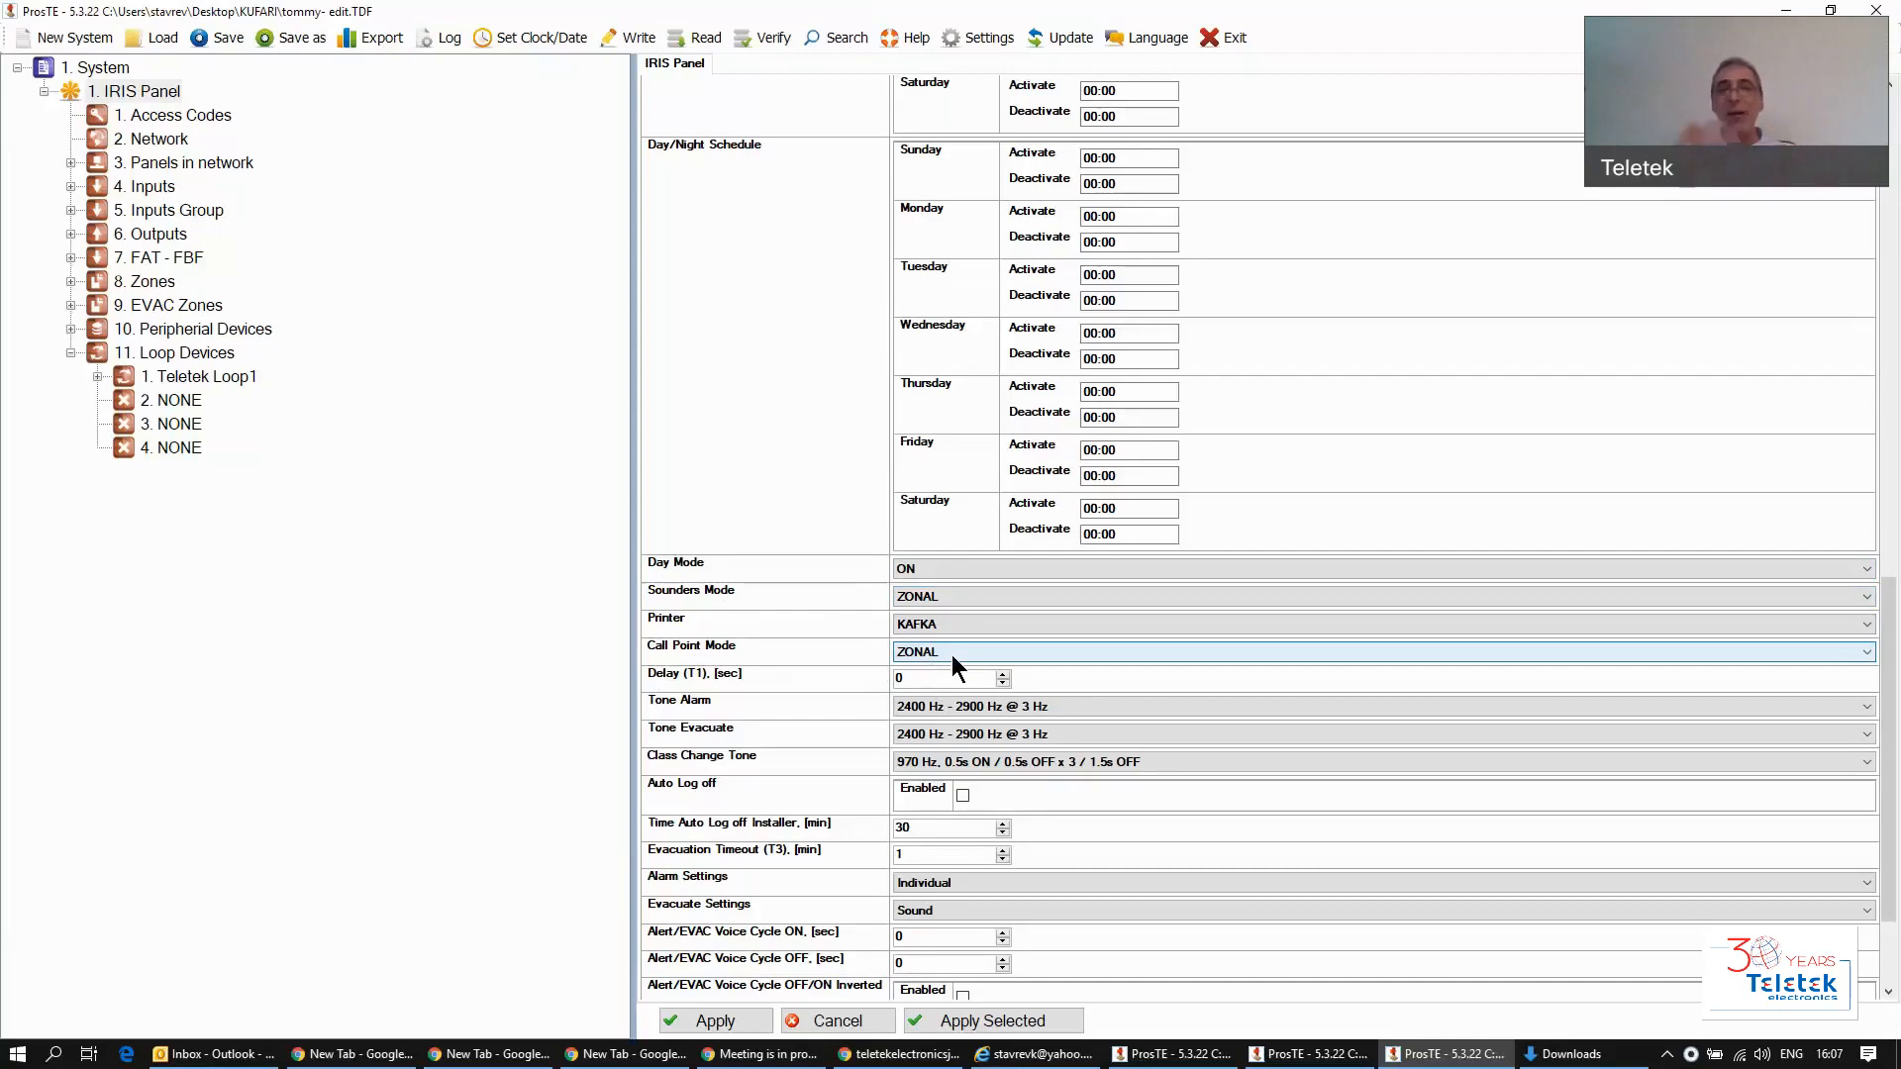
Step: Try COMMON for the Sounders Mode while Call Point Mode is ZONAL, and return the Sounders Mode to ZONAL
left_click(964, 594)
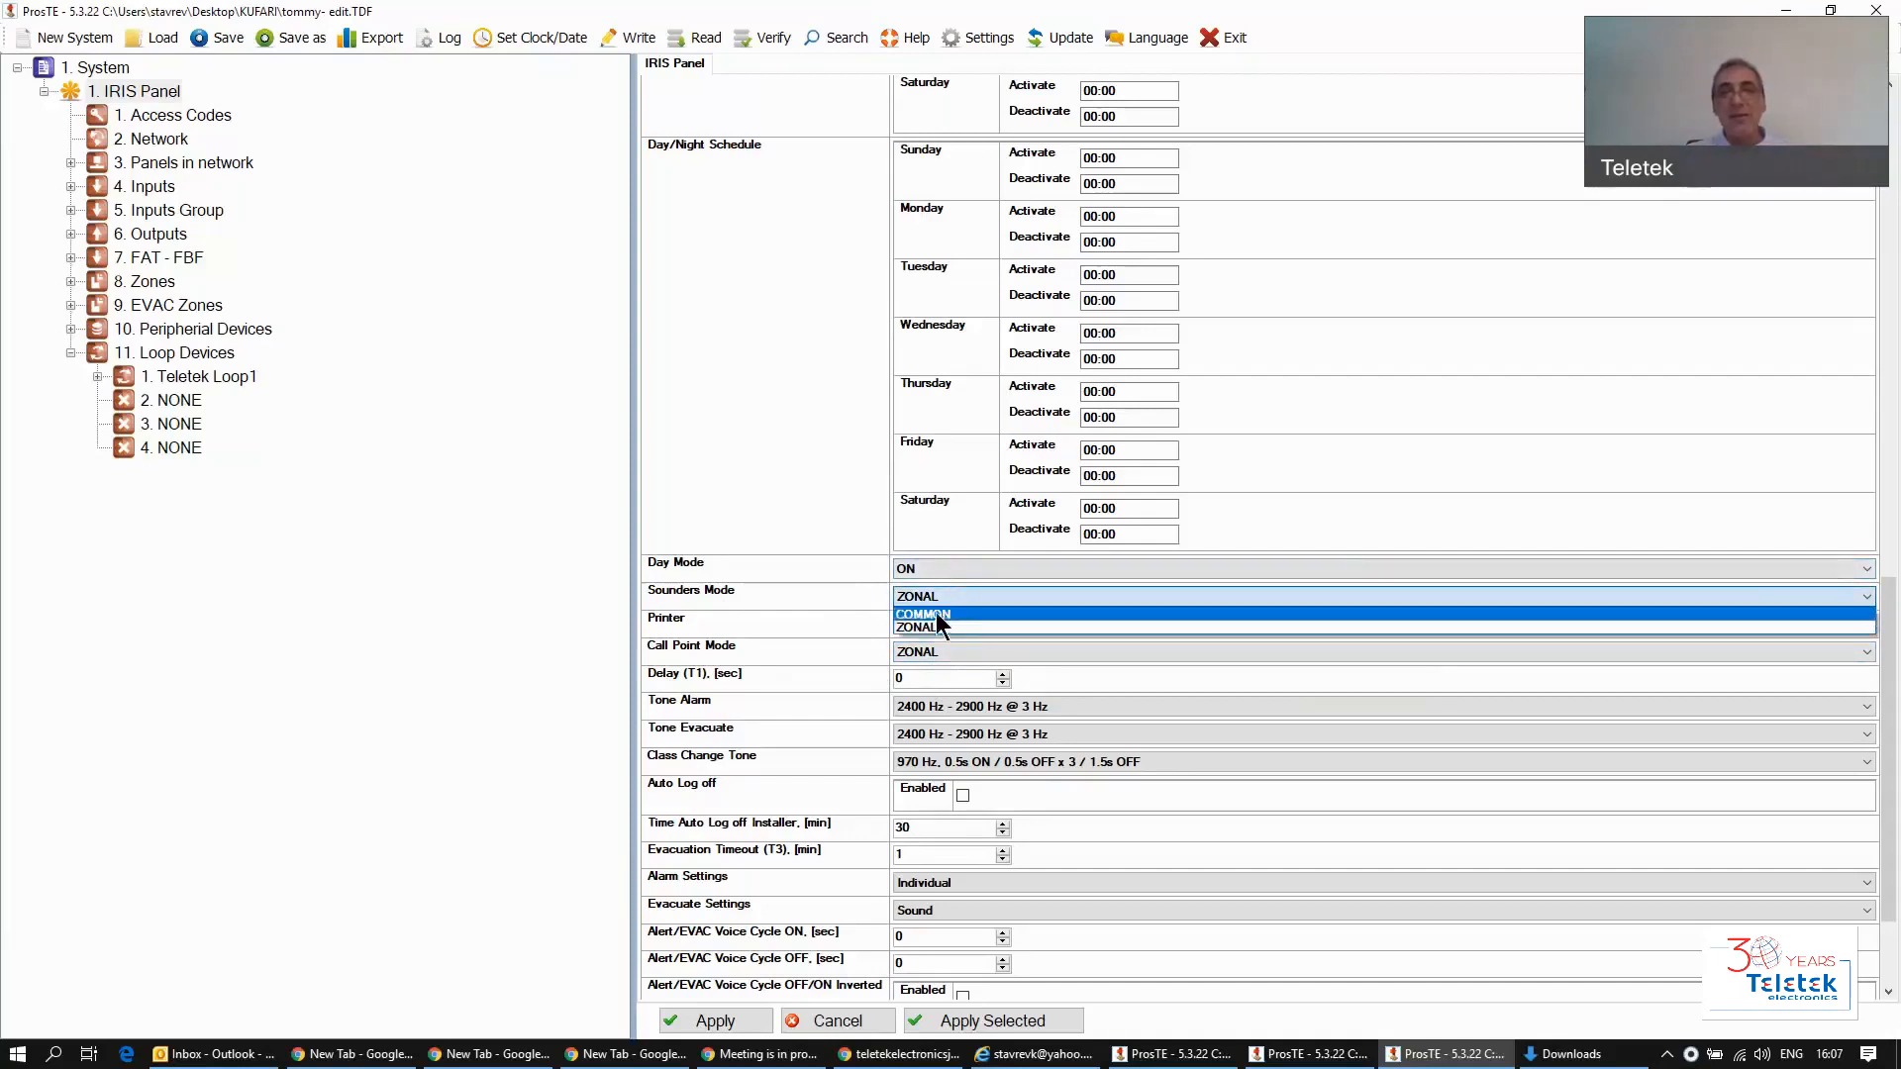
left_click(939, 615)
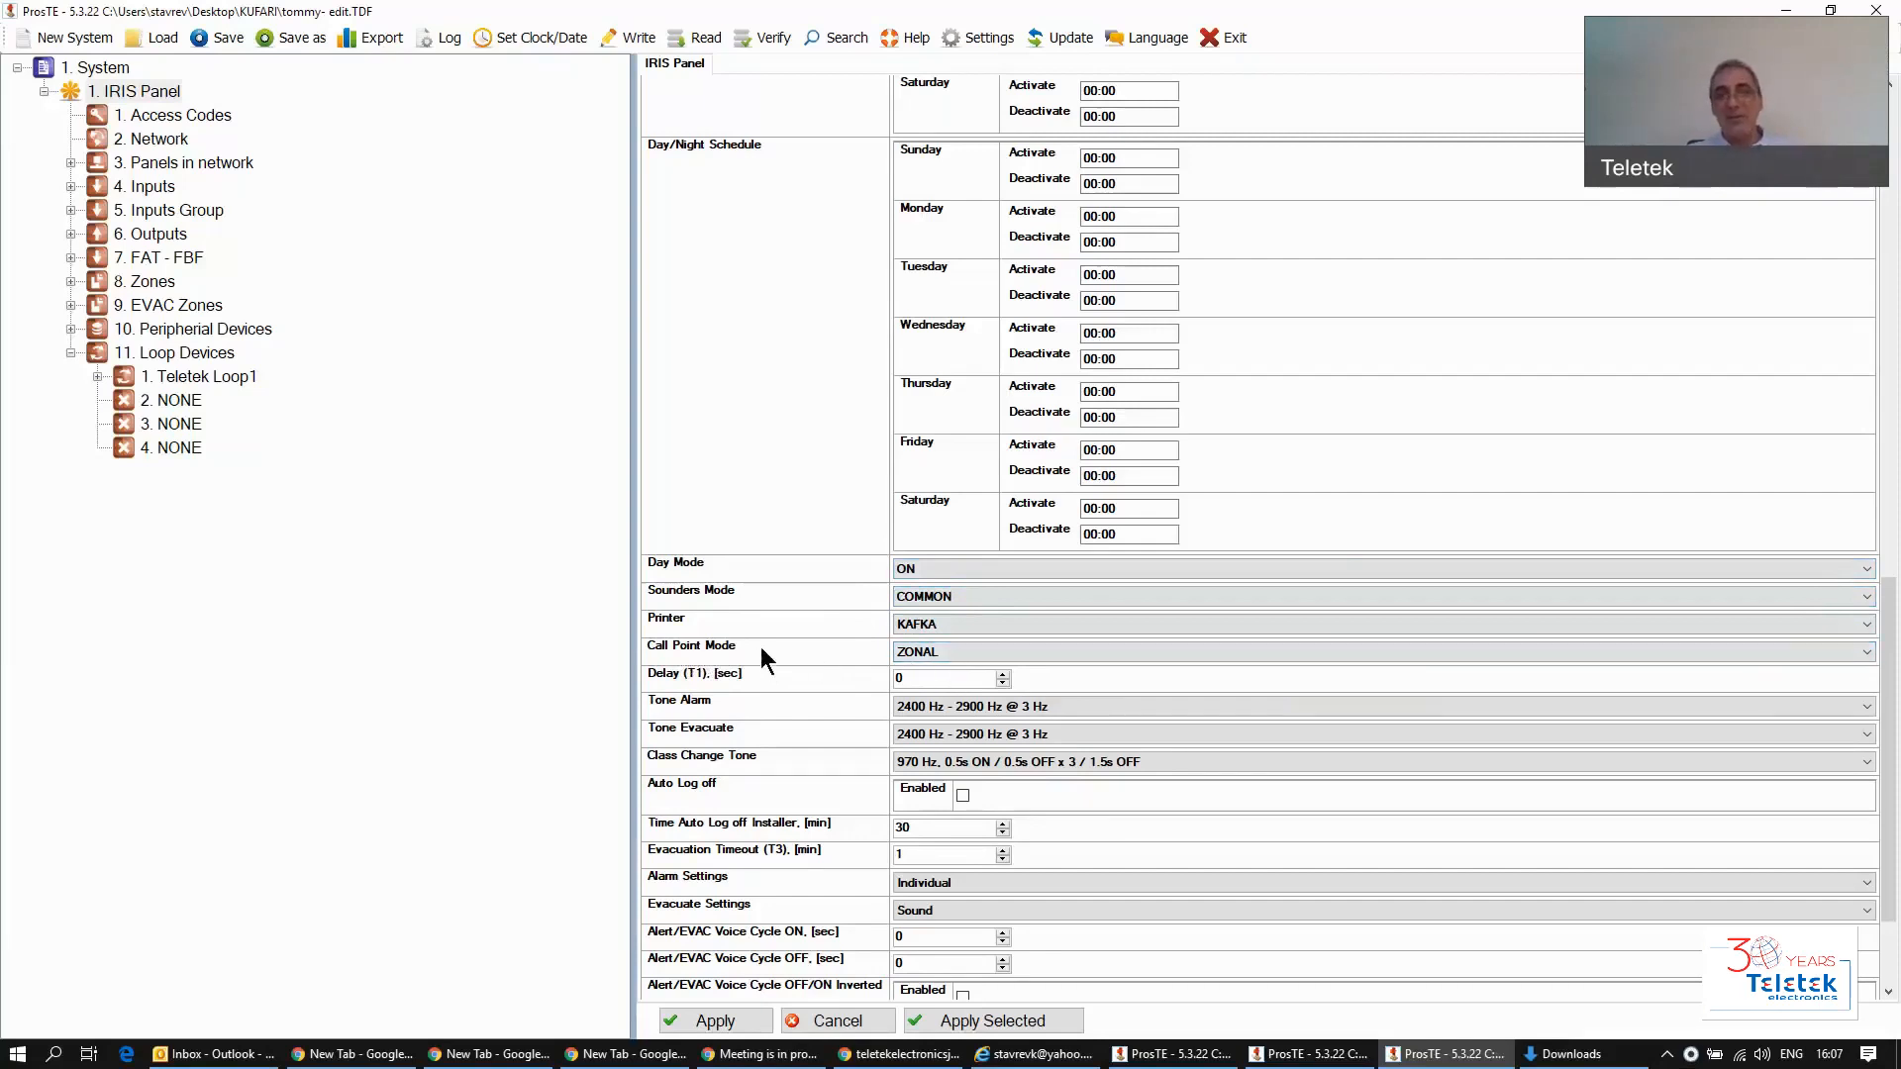
left_click(982, 596)
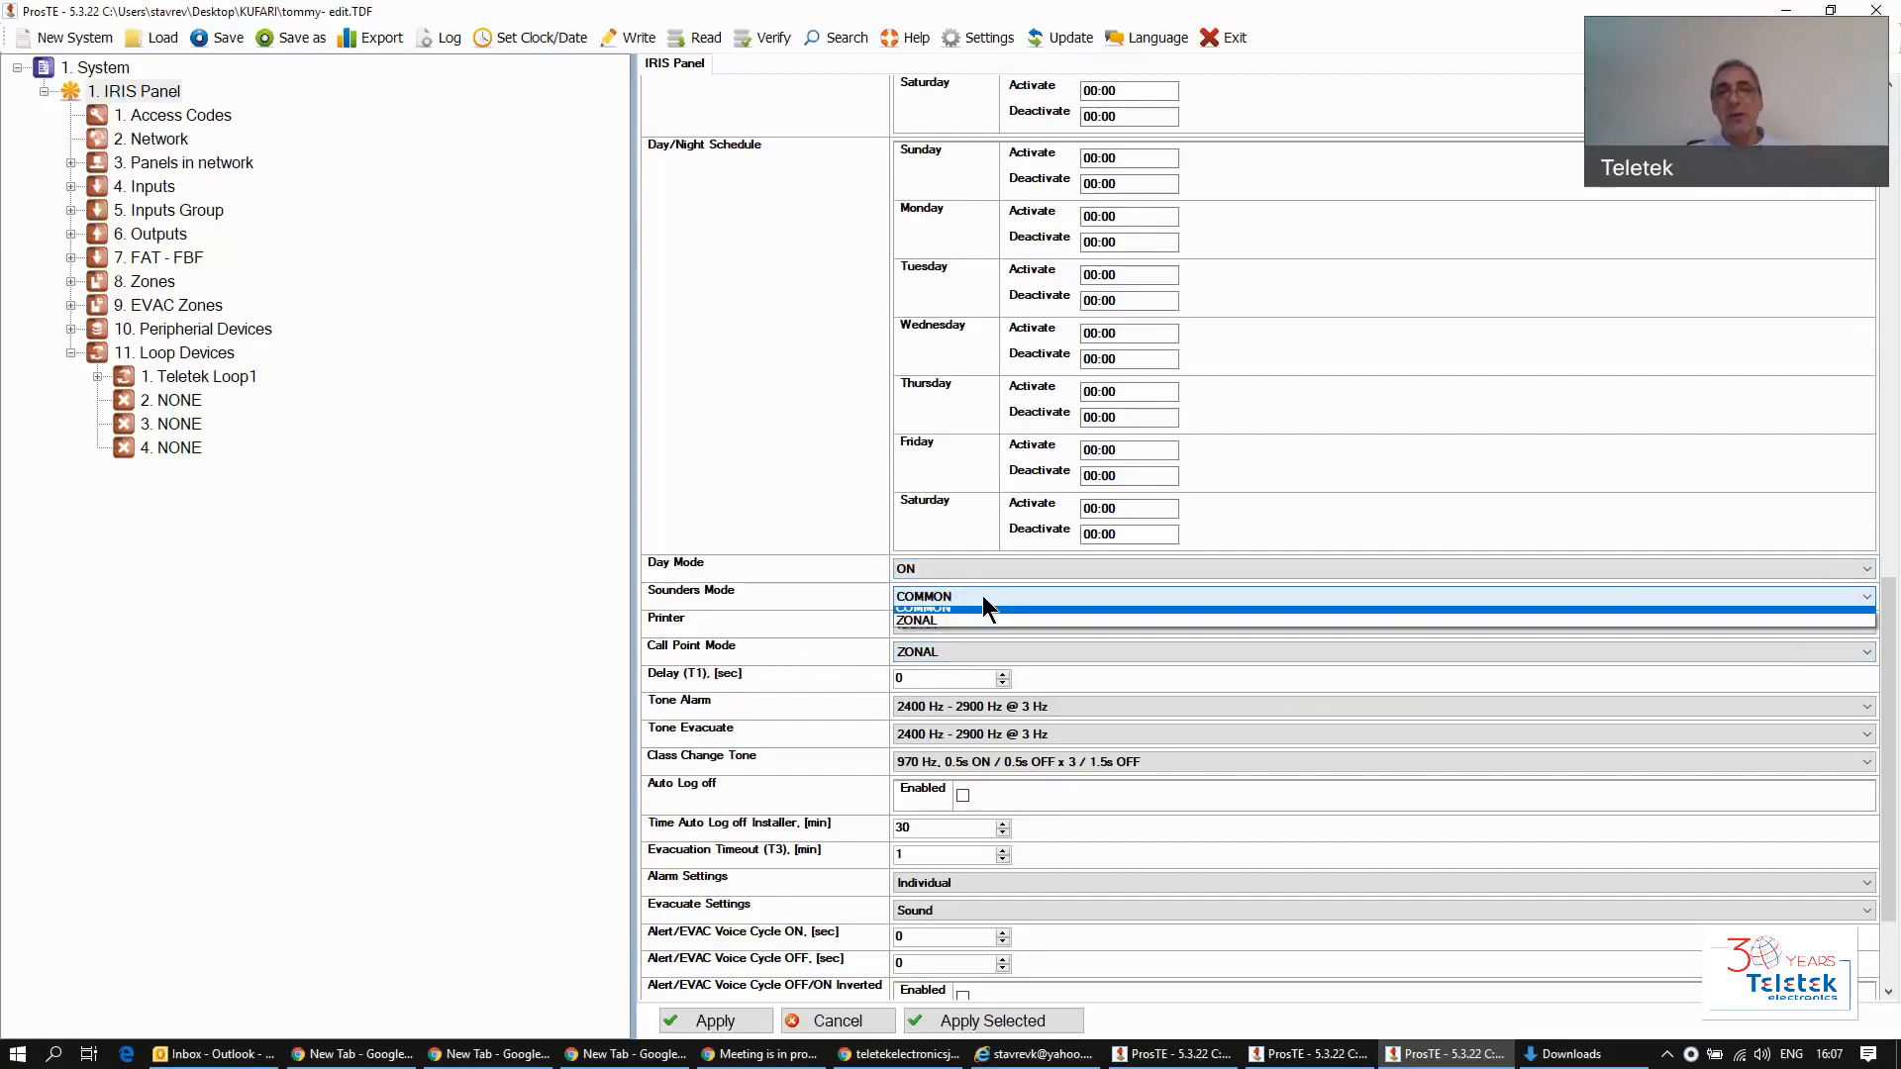
left_click(933, 623)
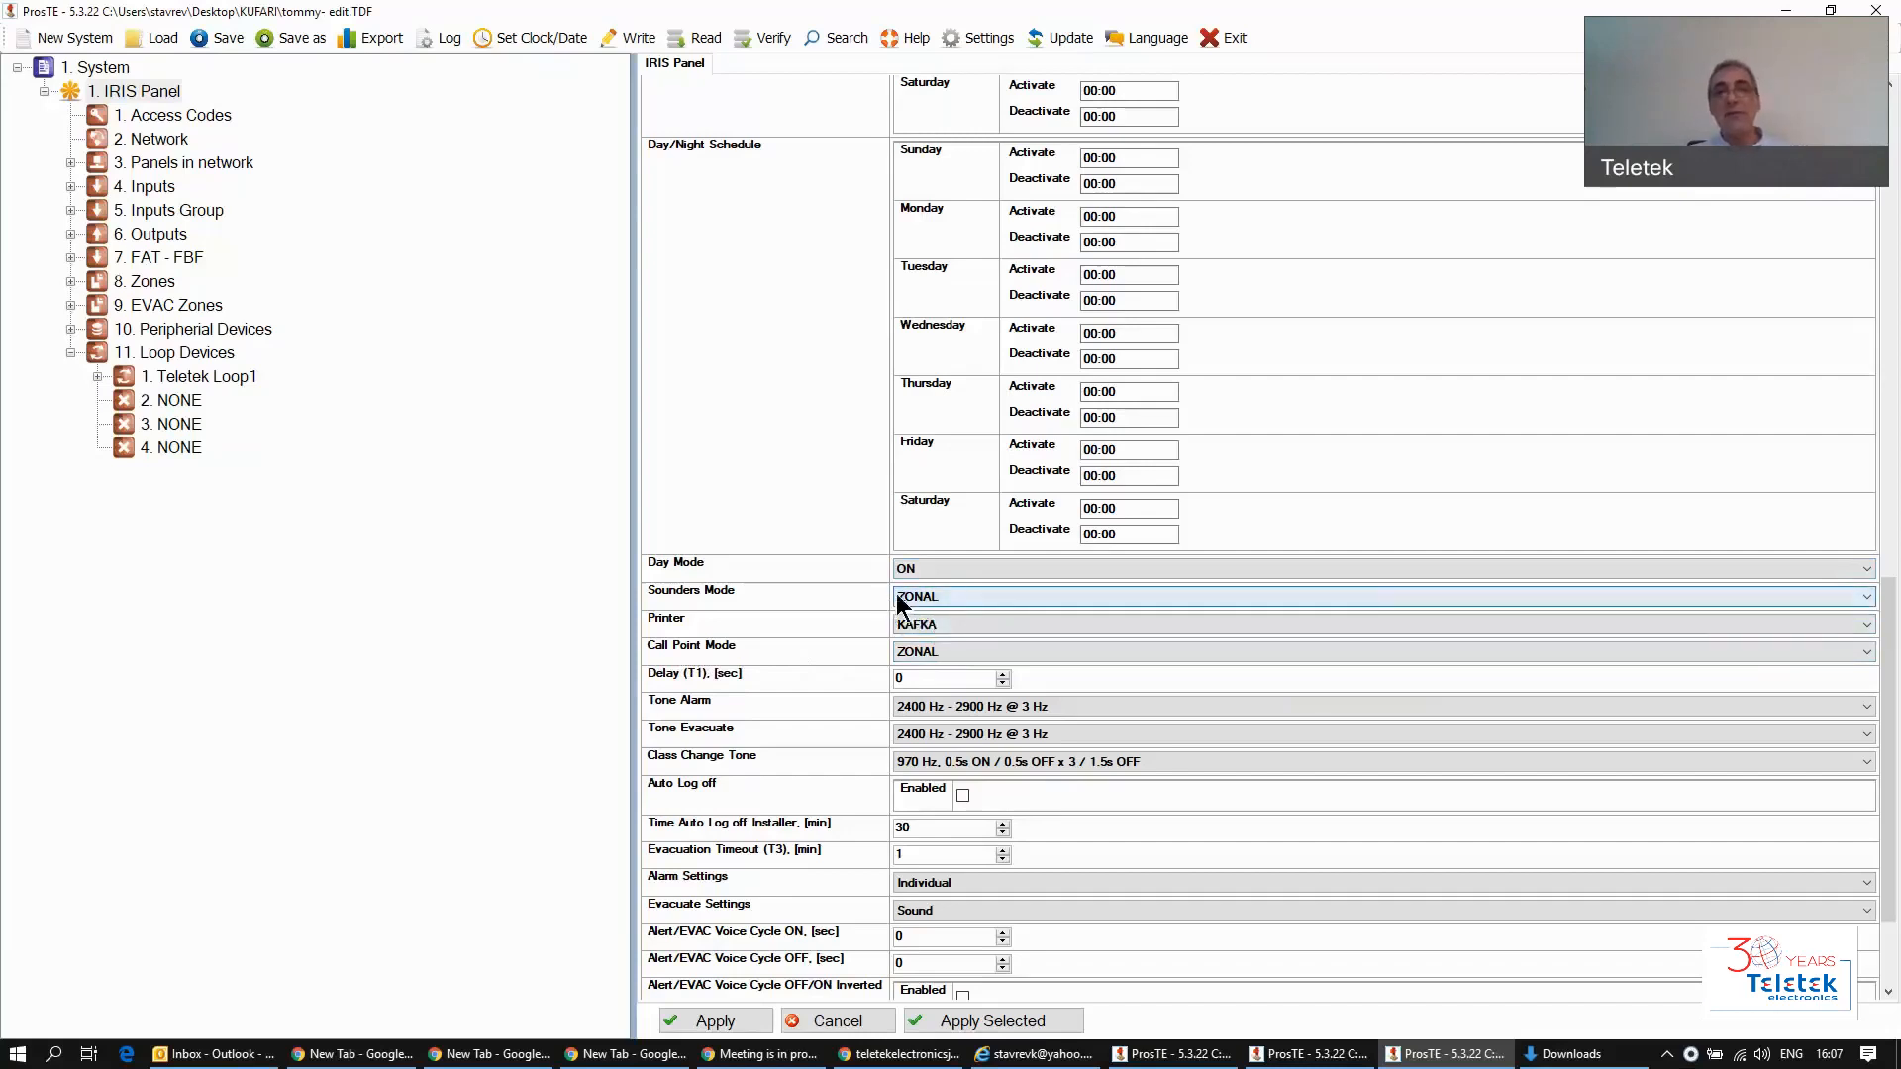
Step: Try COMMON for the IRIS Panel's Call Point Mode, followed by COMMON for its Sounders Mode
left_click(946, 651)
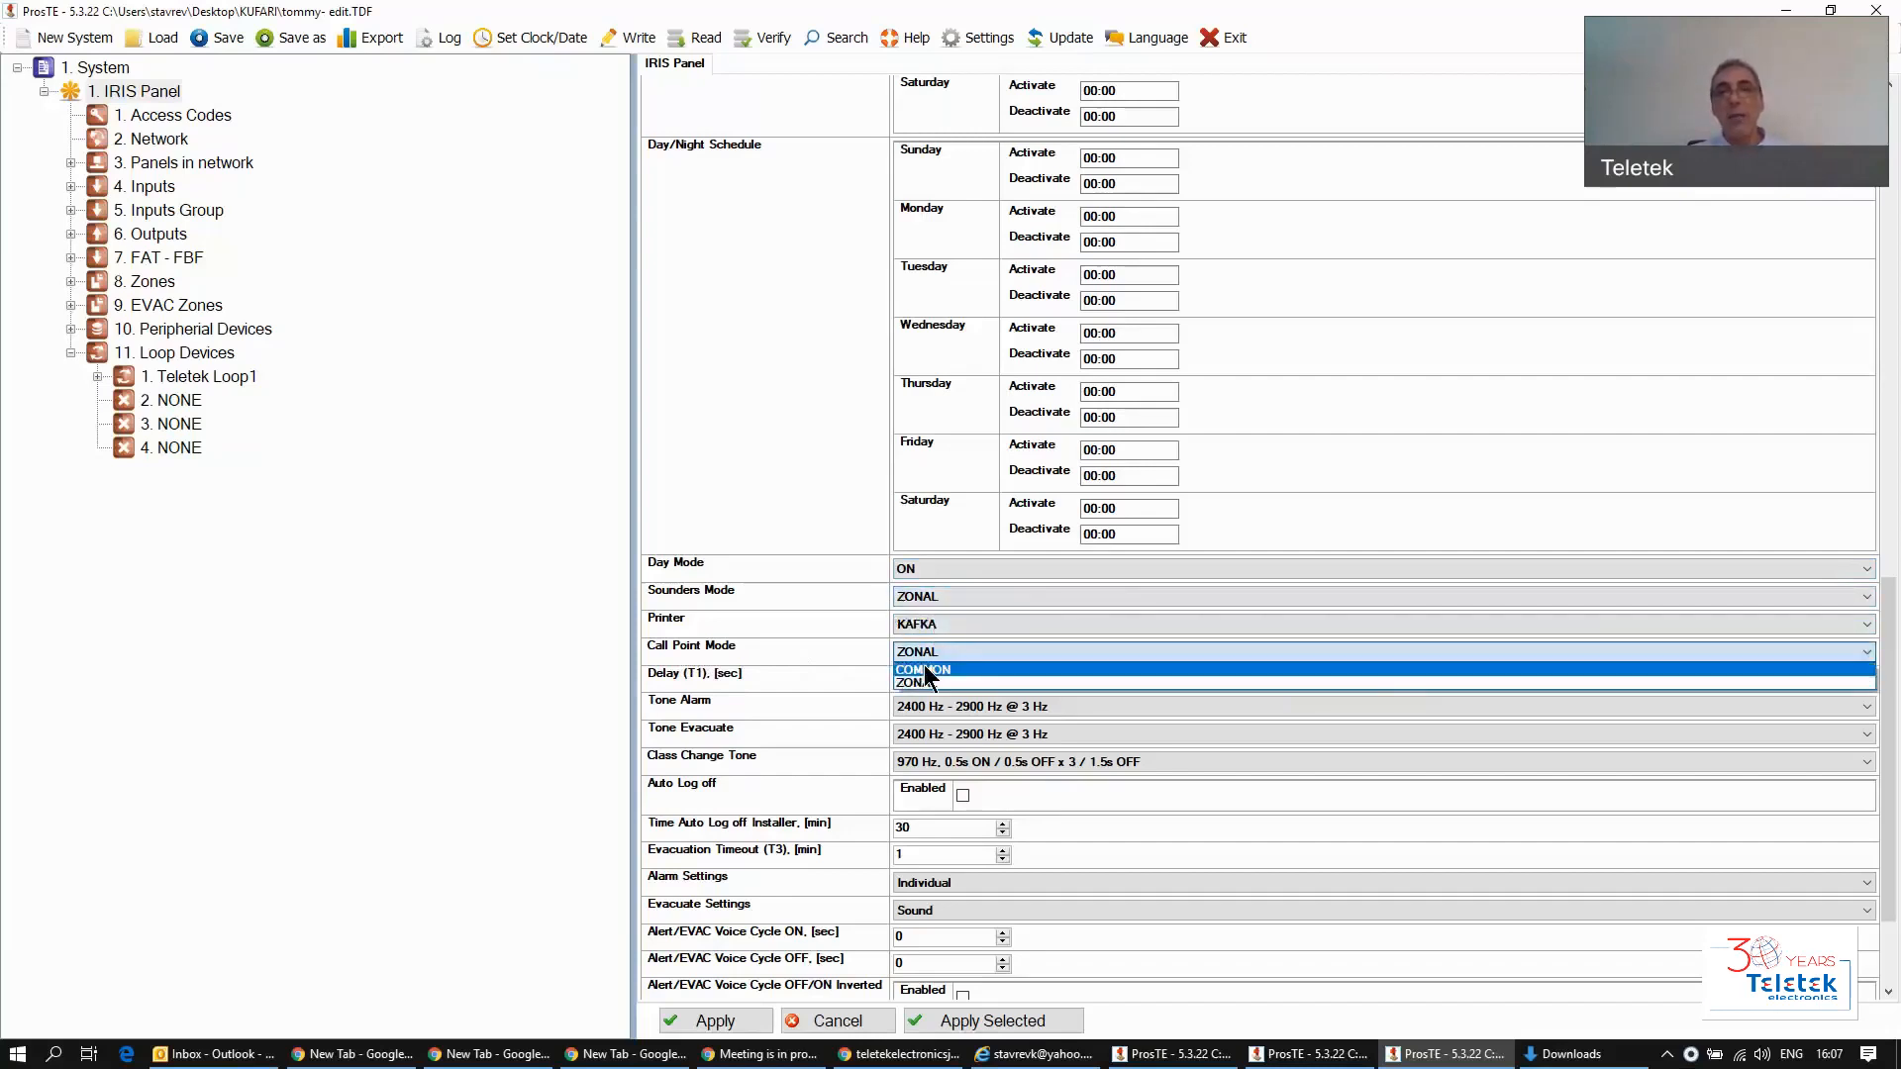
left_click(927, 669)
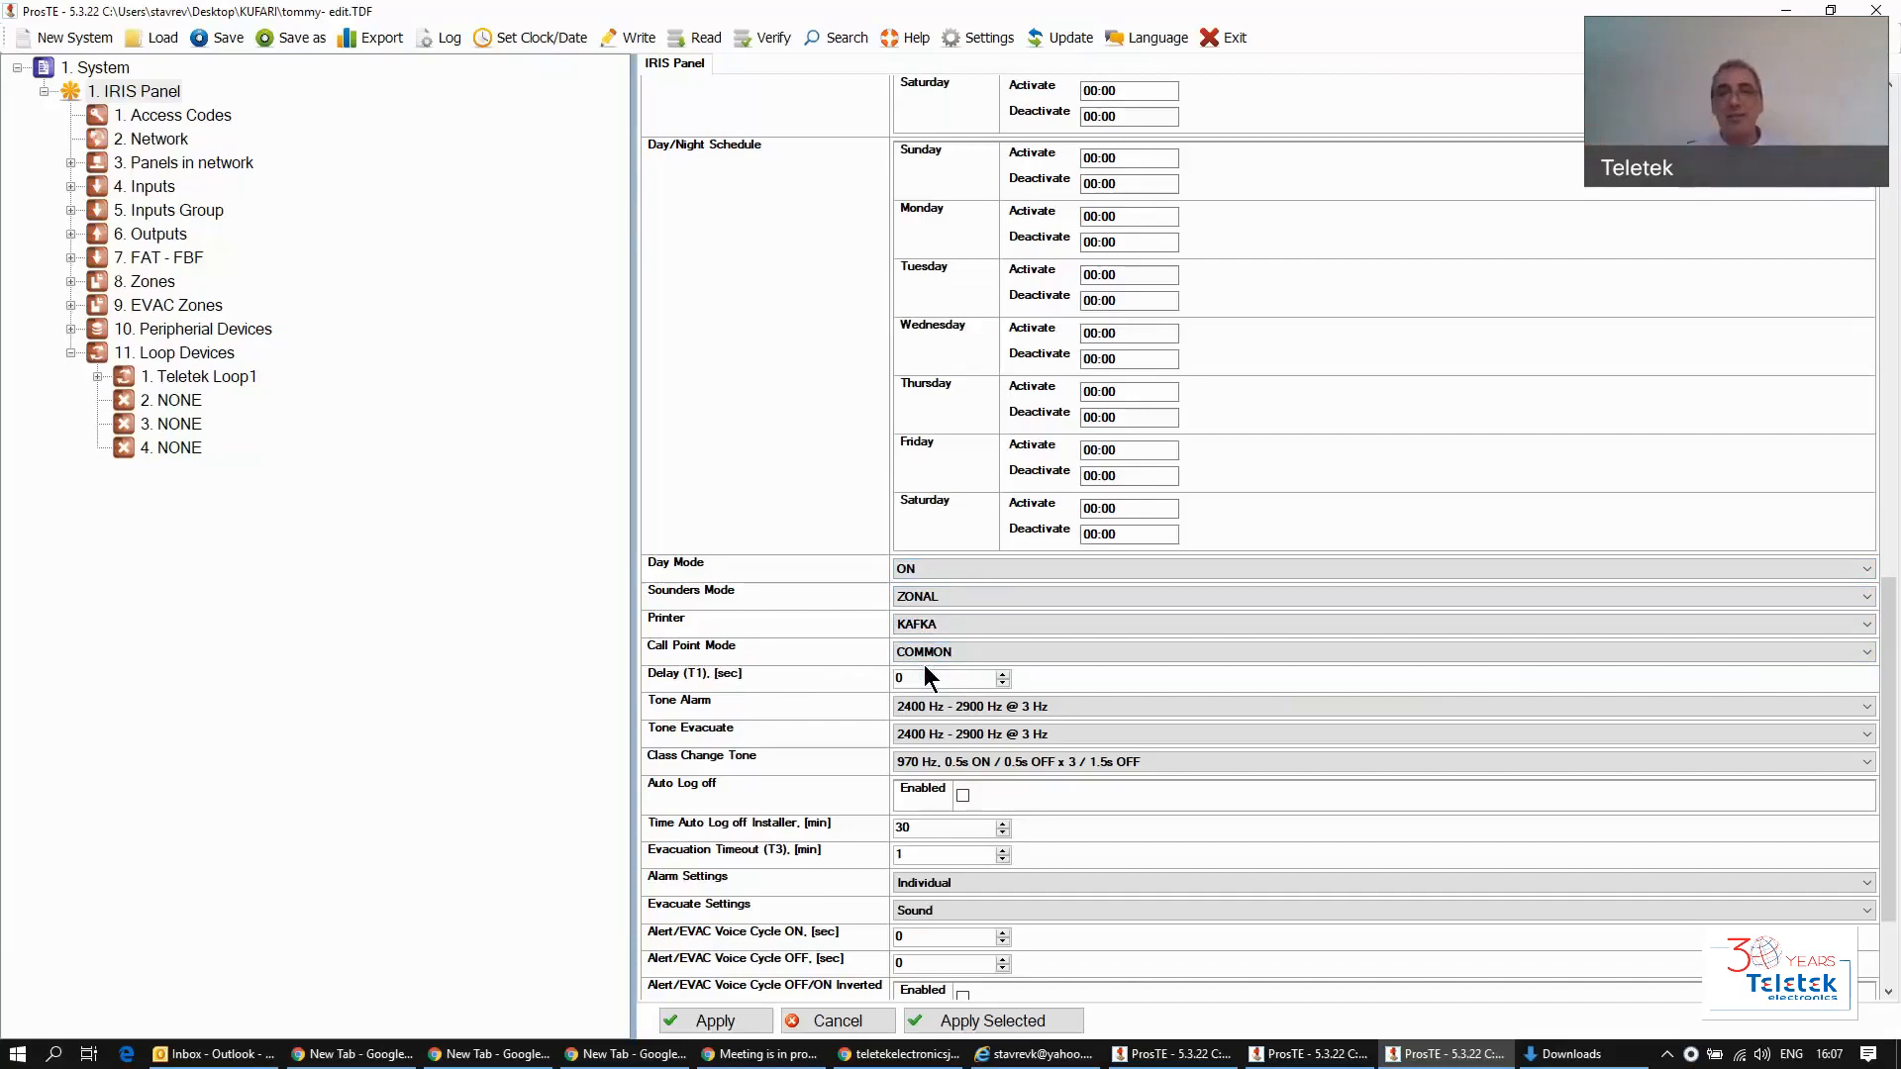
left_click(967, 594)
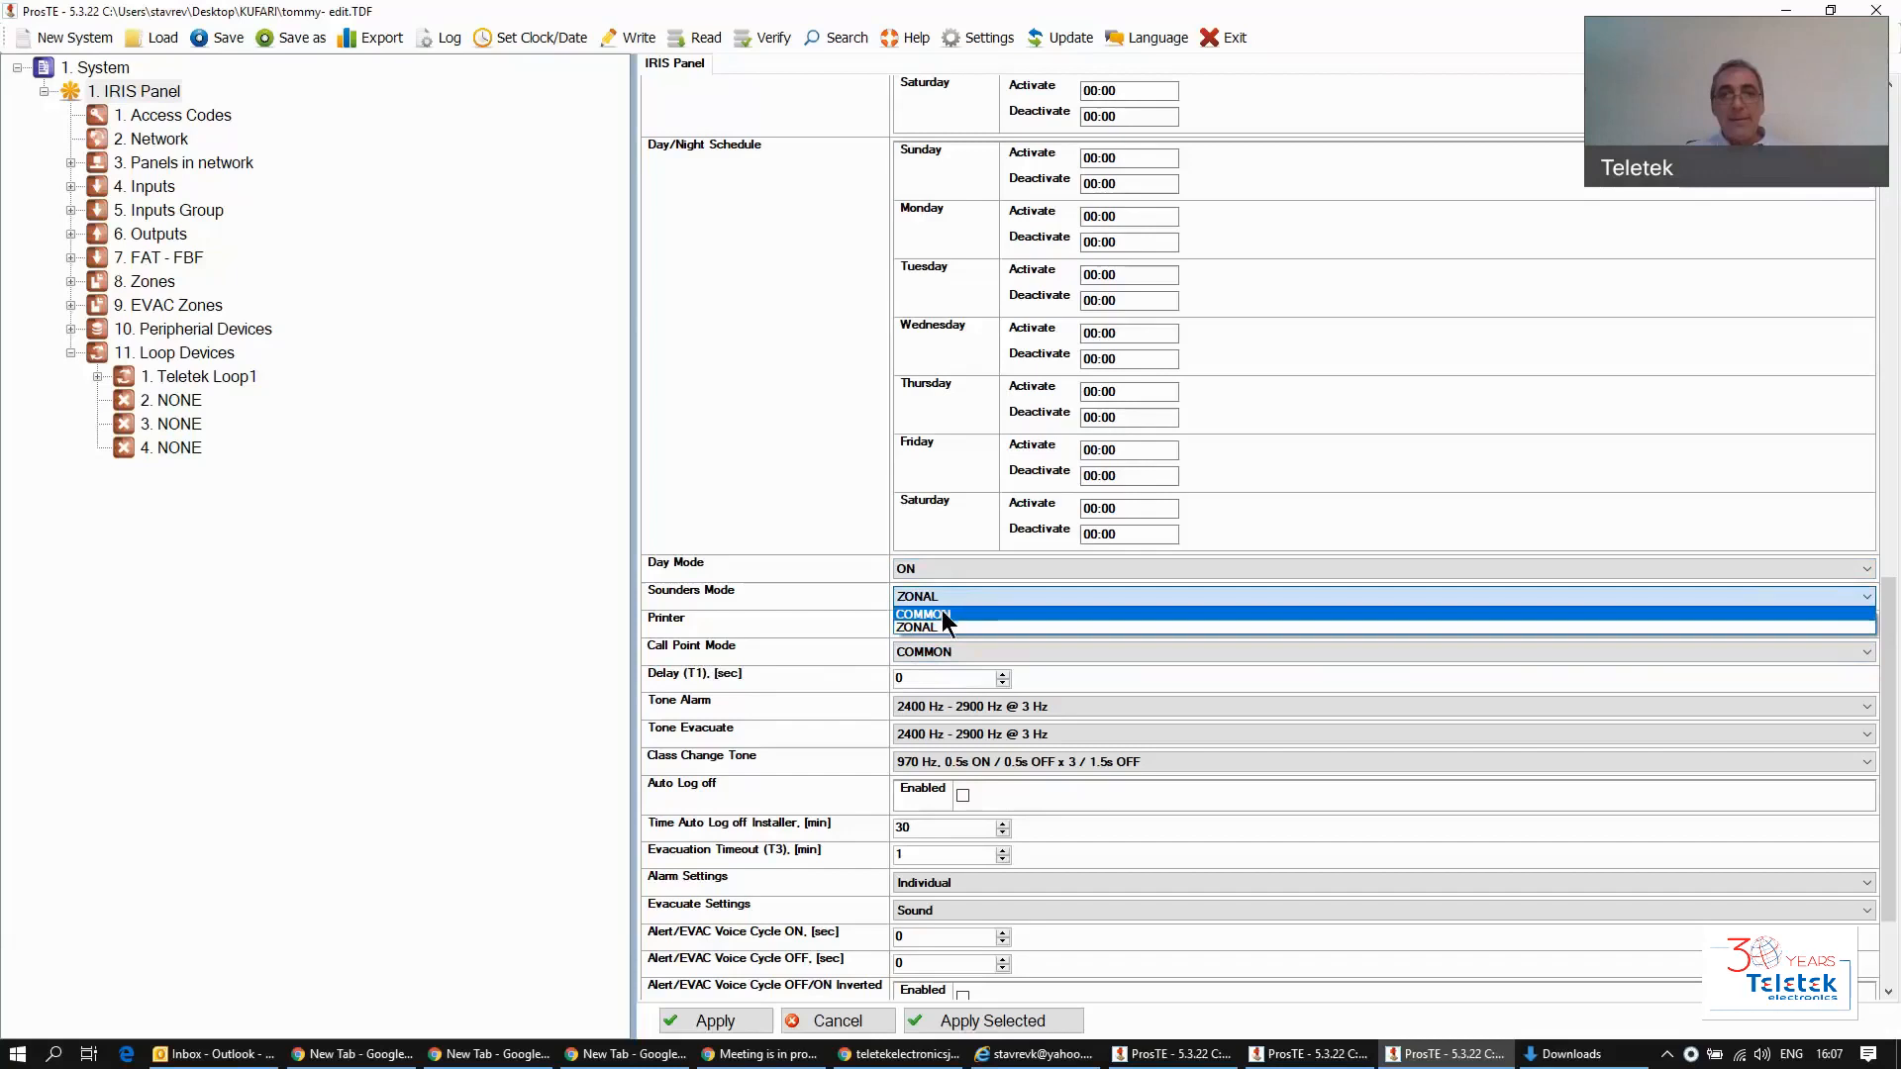
left_click(942, 610)
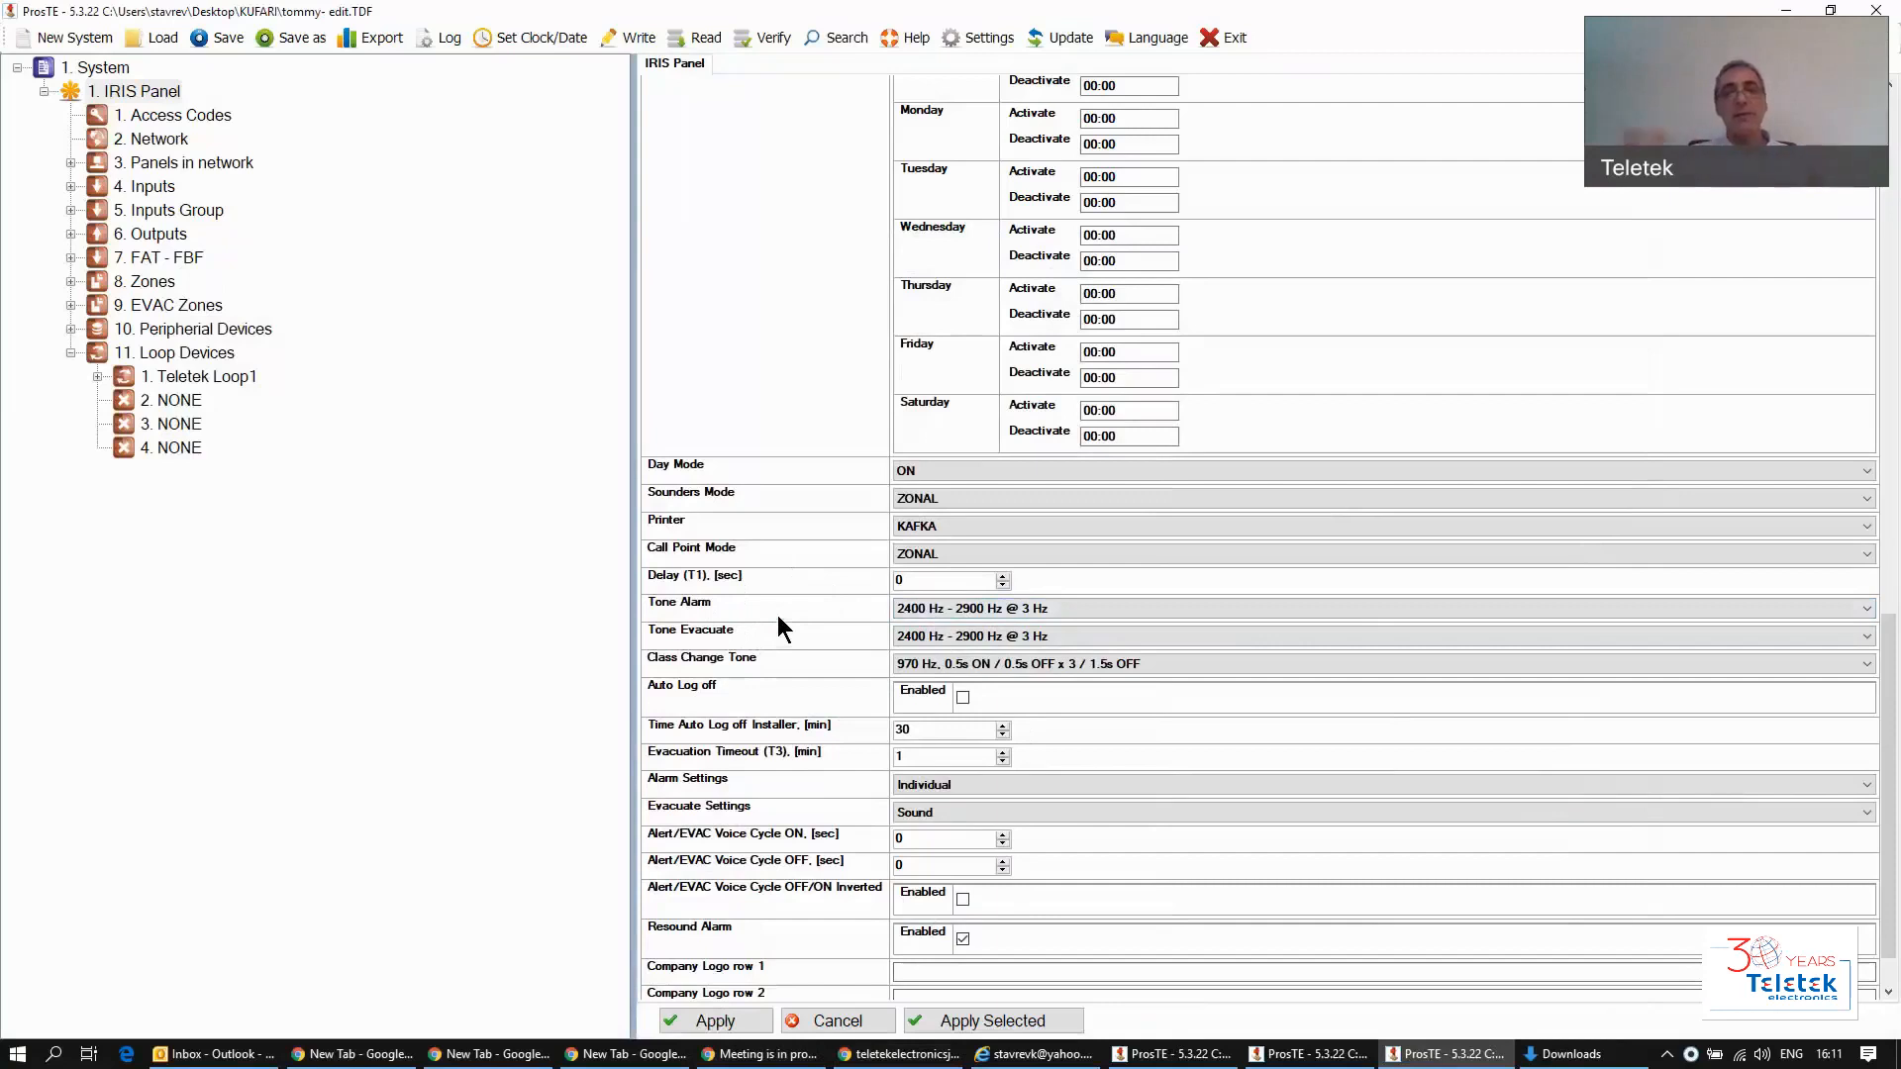
Step: Look through the Tone Alarm and Class Change Tone options of the IRIS Panel without changing either tone
left_click(1212, 608)
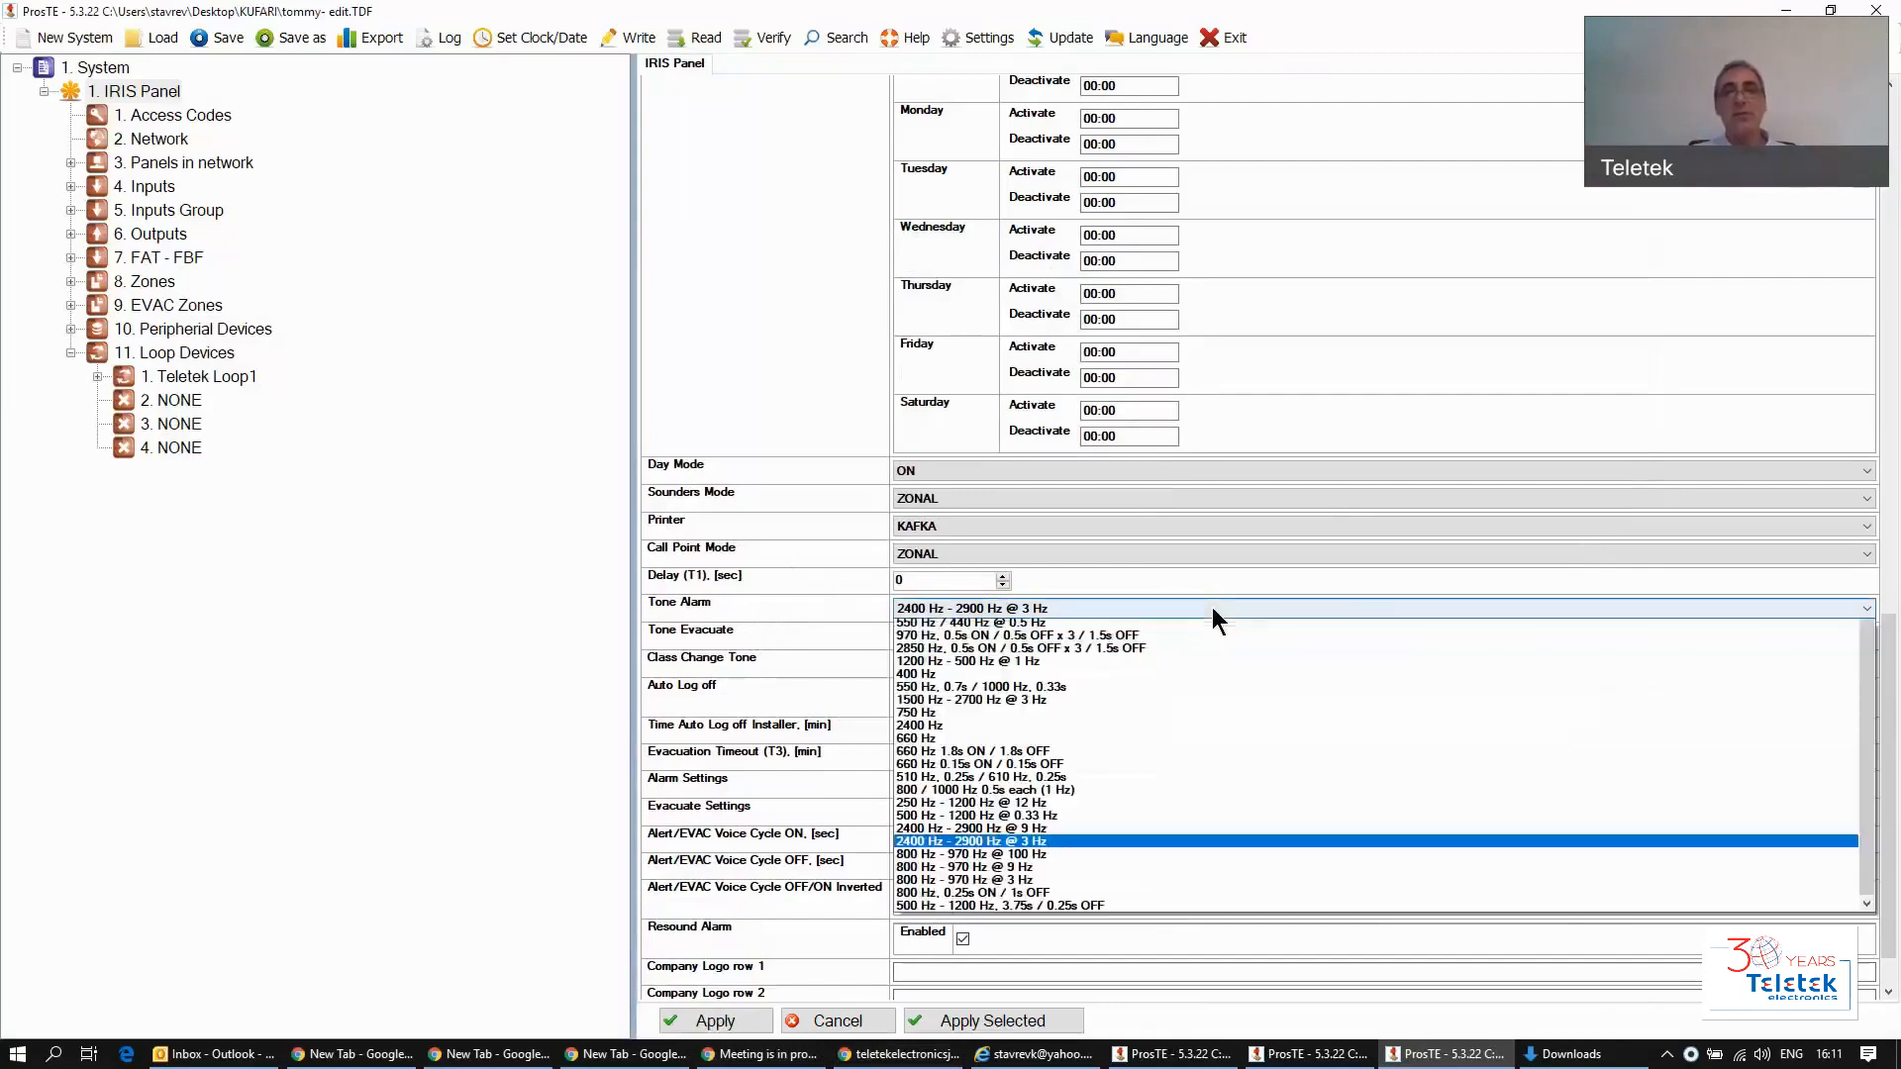
left_click(1212, 608)
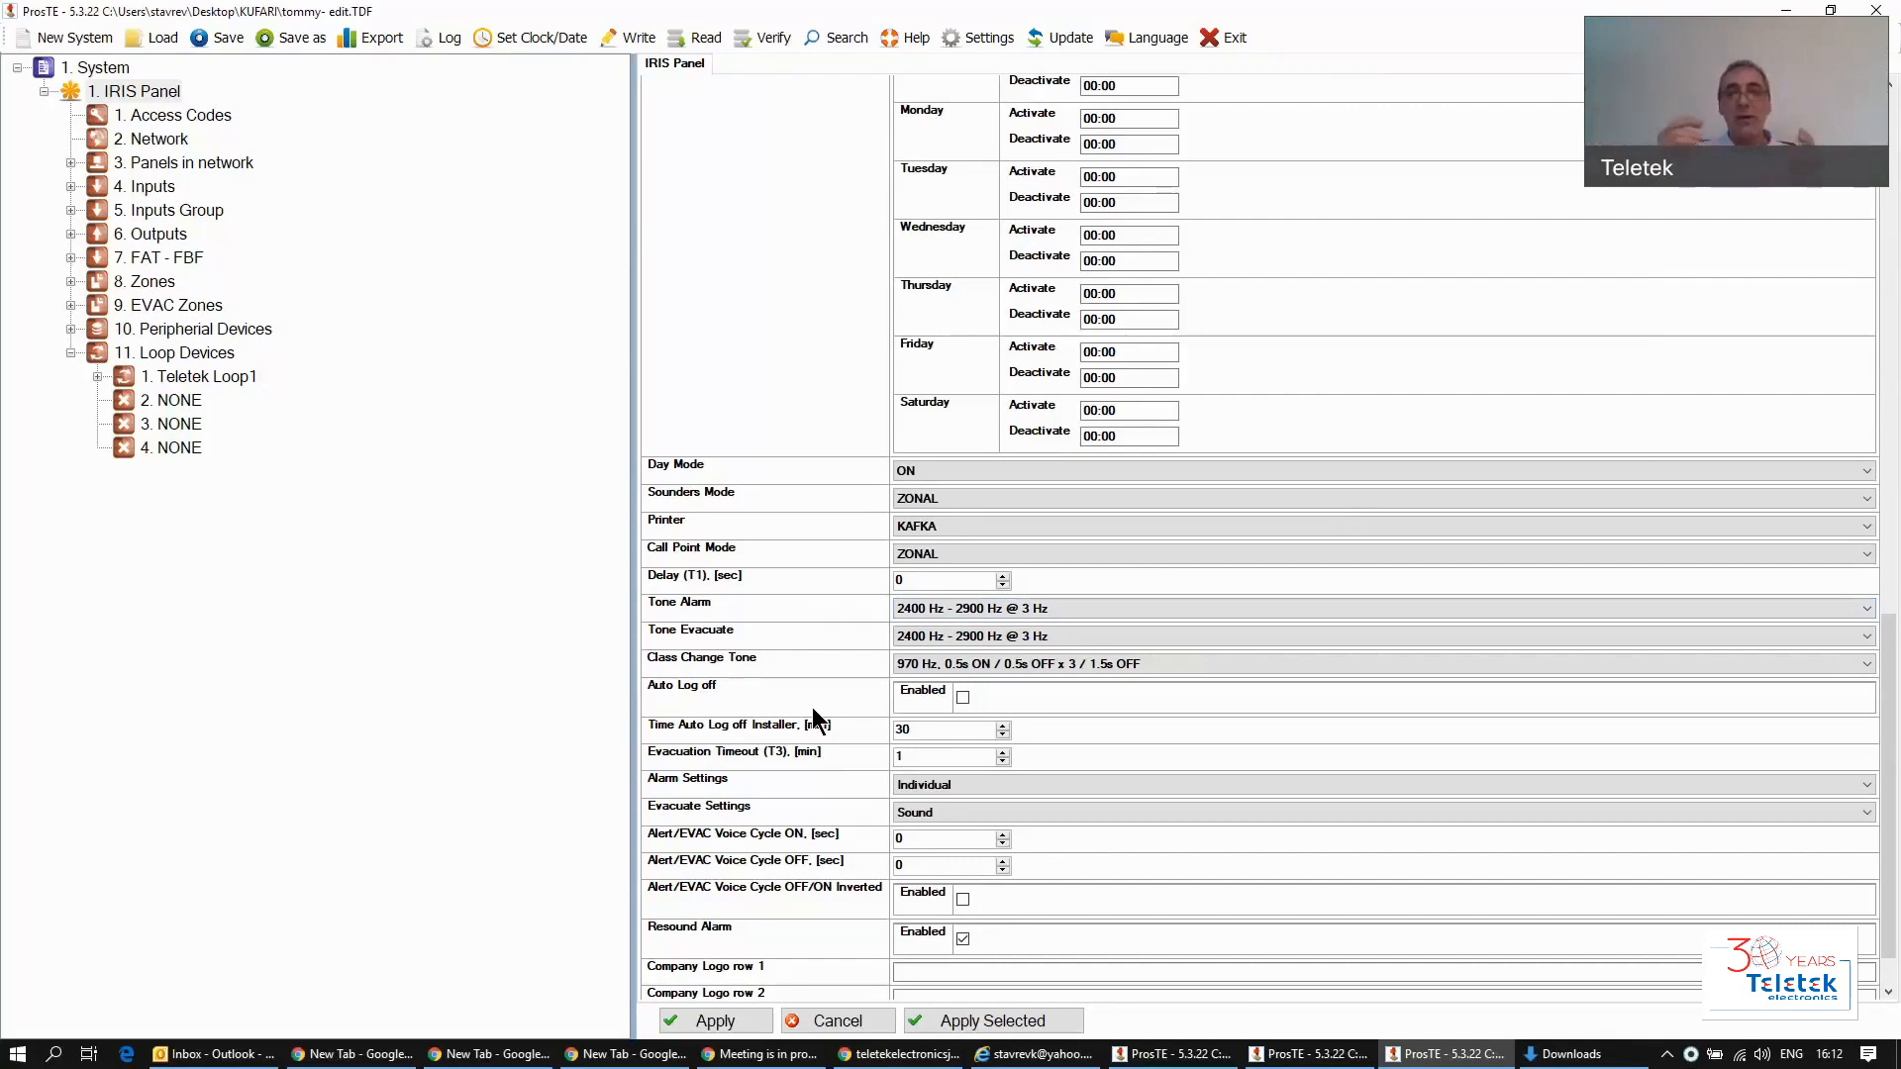
left_click(1223, 670)
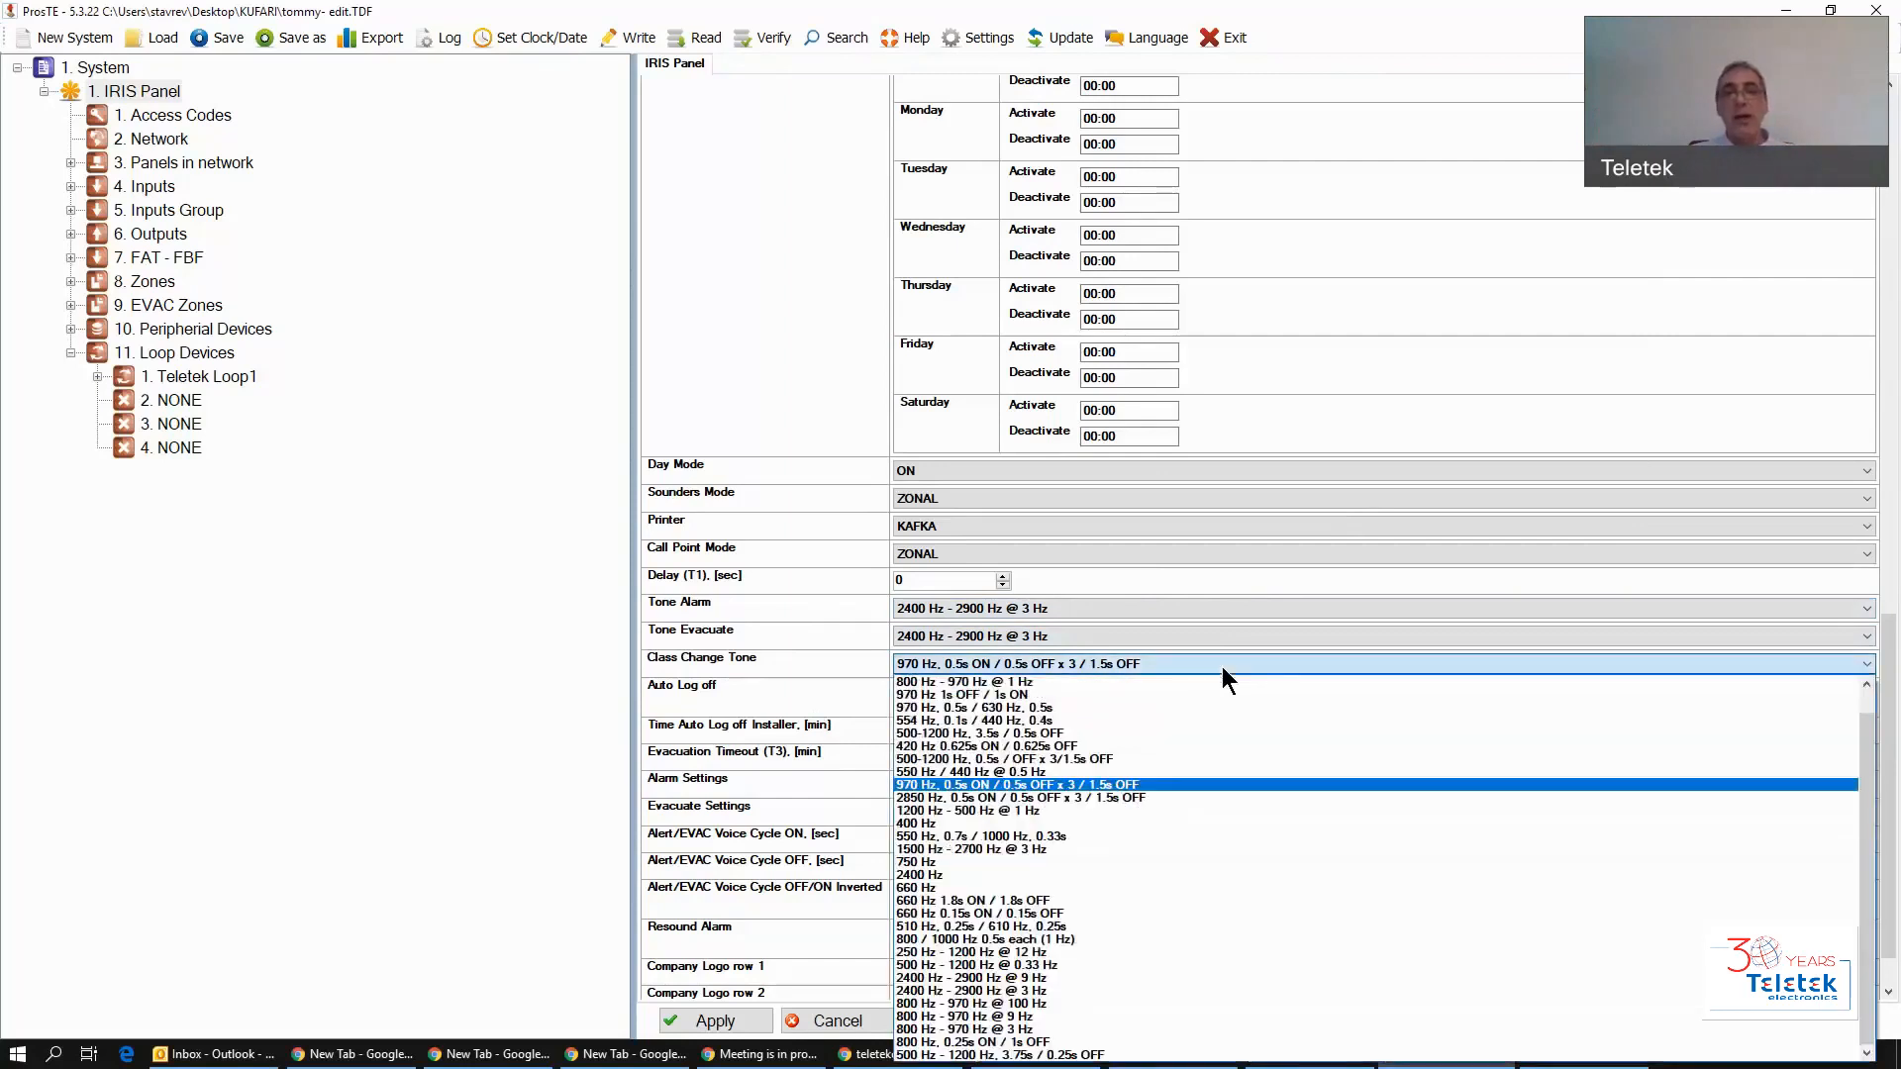
left_click(1224, 669)
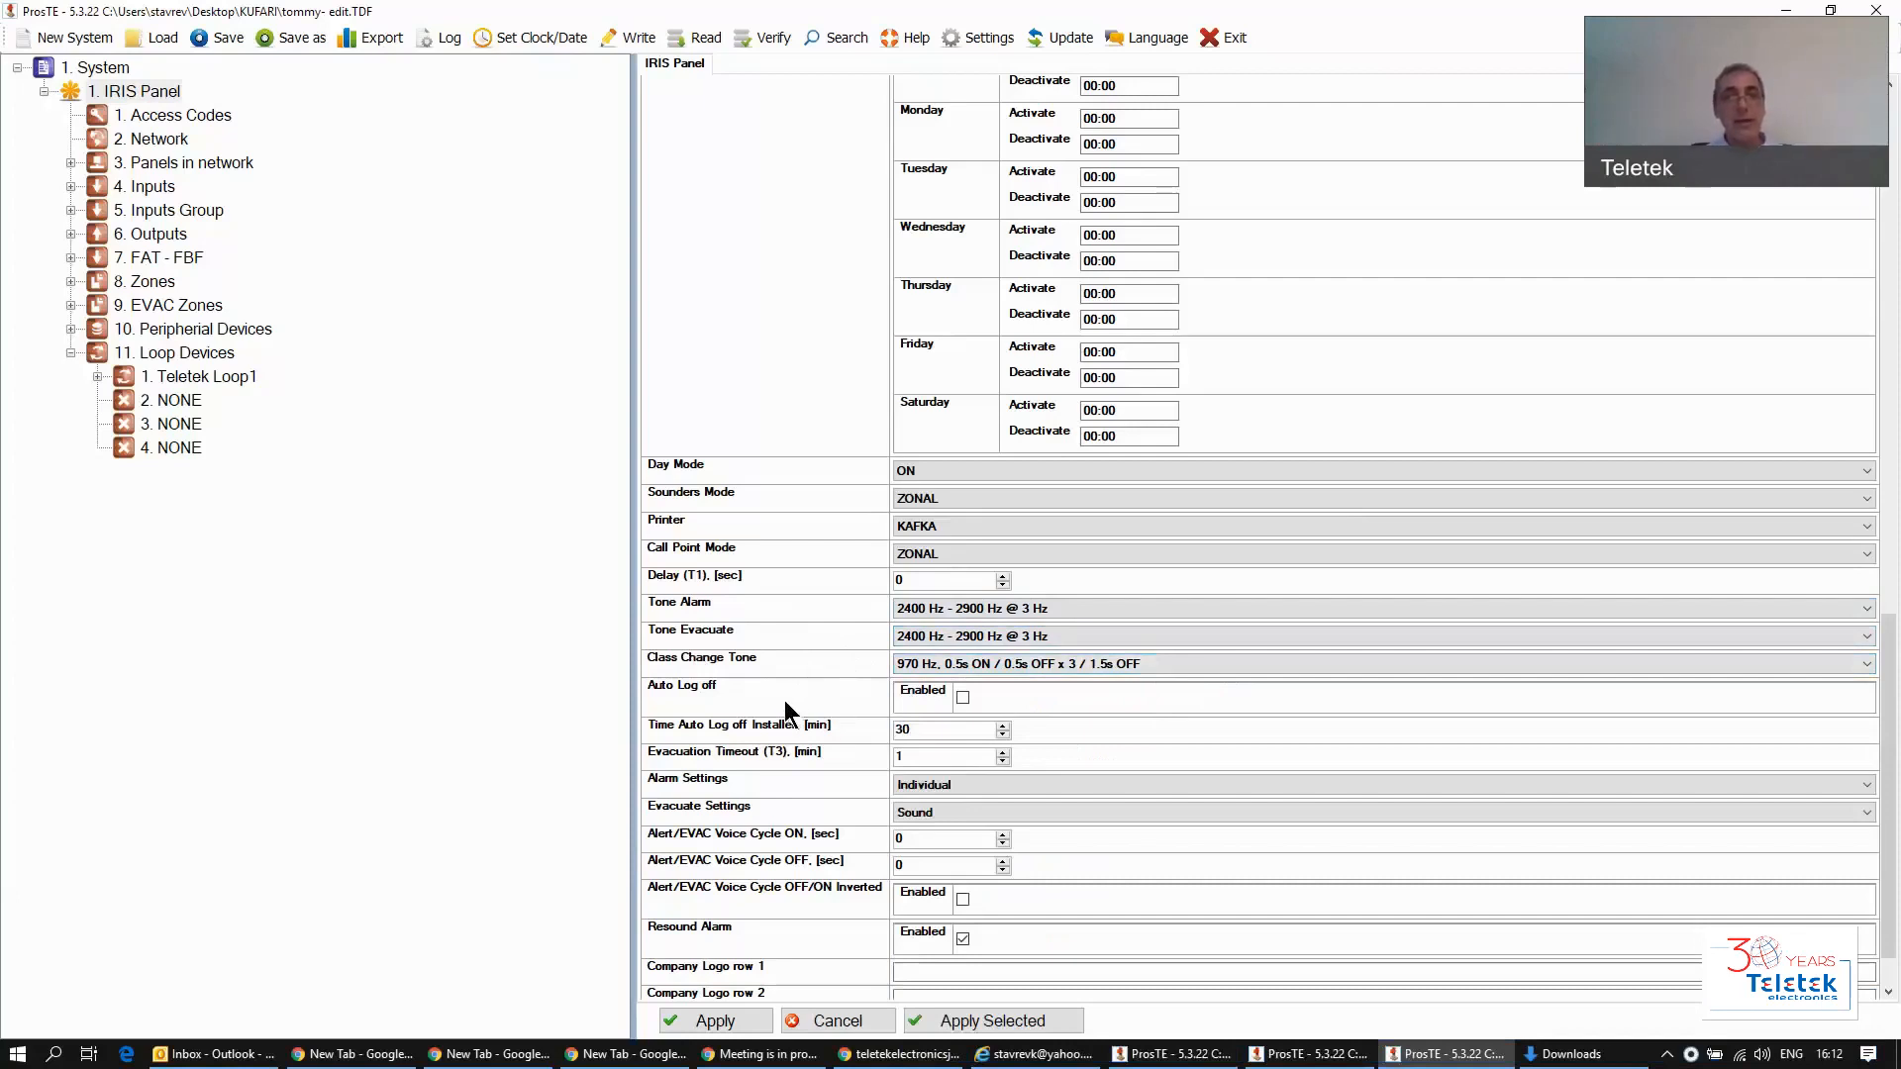
Step: Enable Auto Log off for the IRIS Panel and check the Time Auto Log off Installer value without changing it
left_click(962, 698)
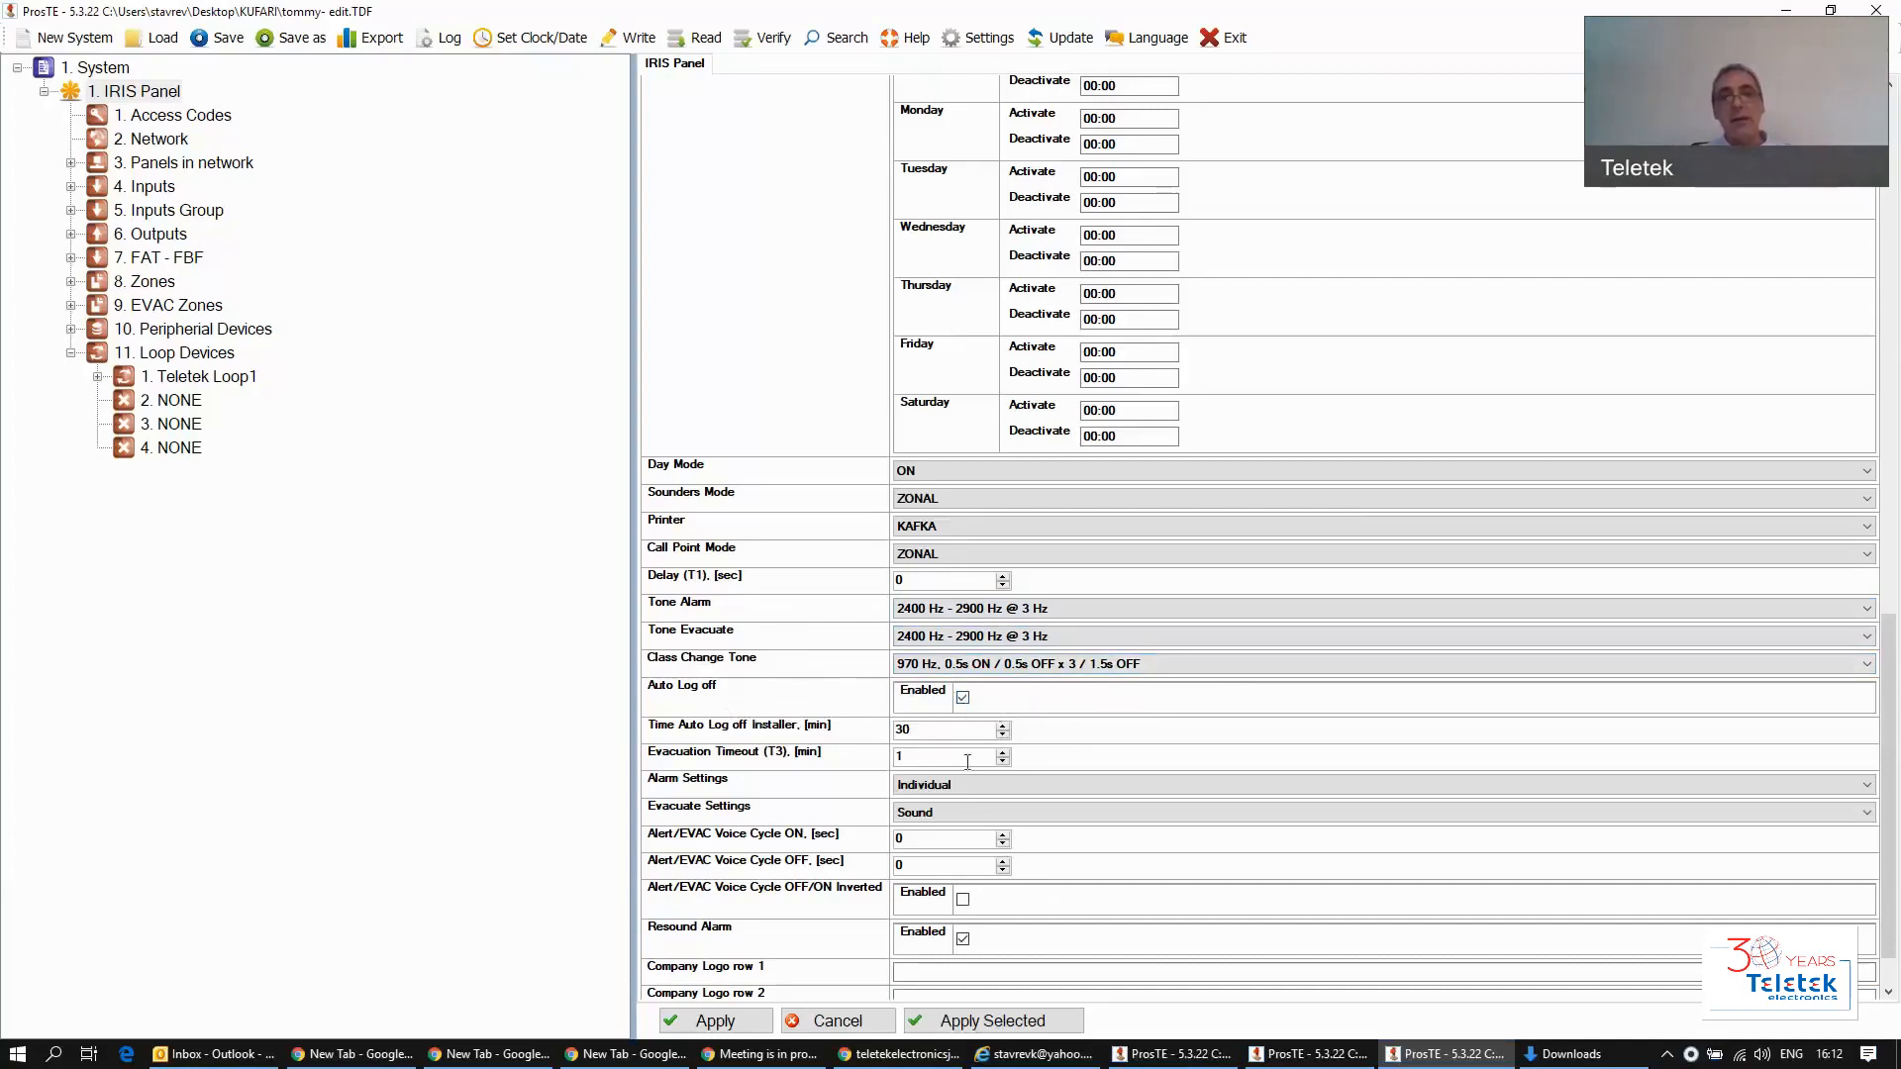
left_click(921, 727)
left_click_drag(925, 729, 886, 731)
left_click(939, 733)
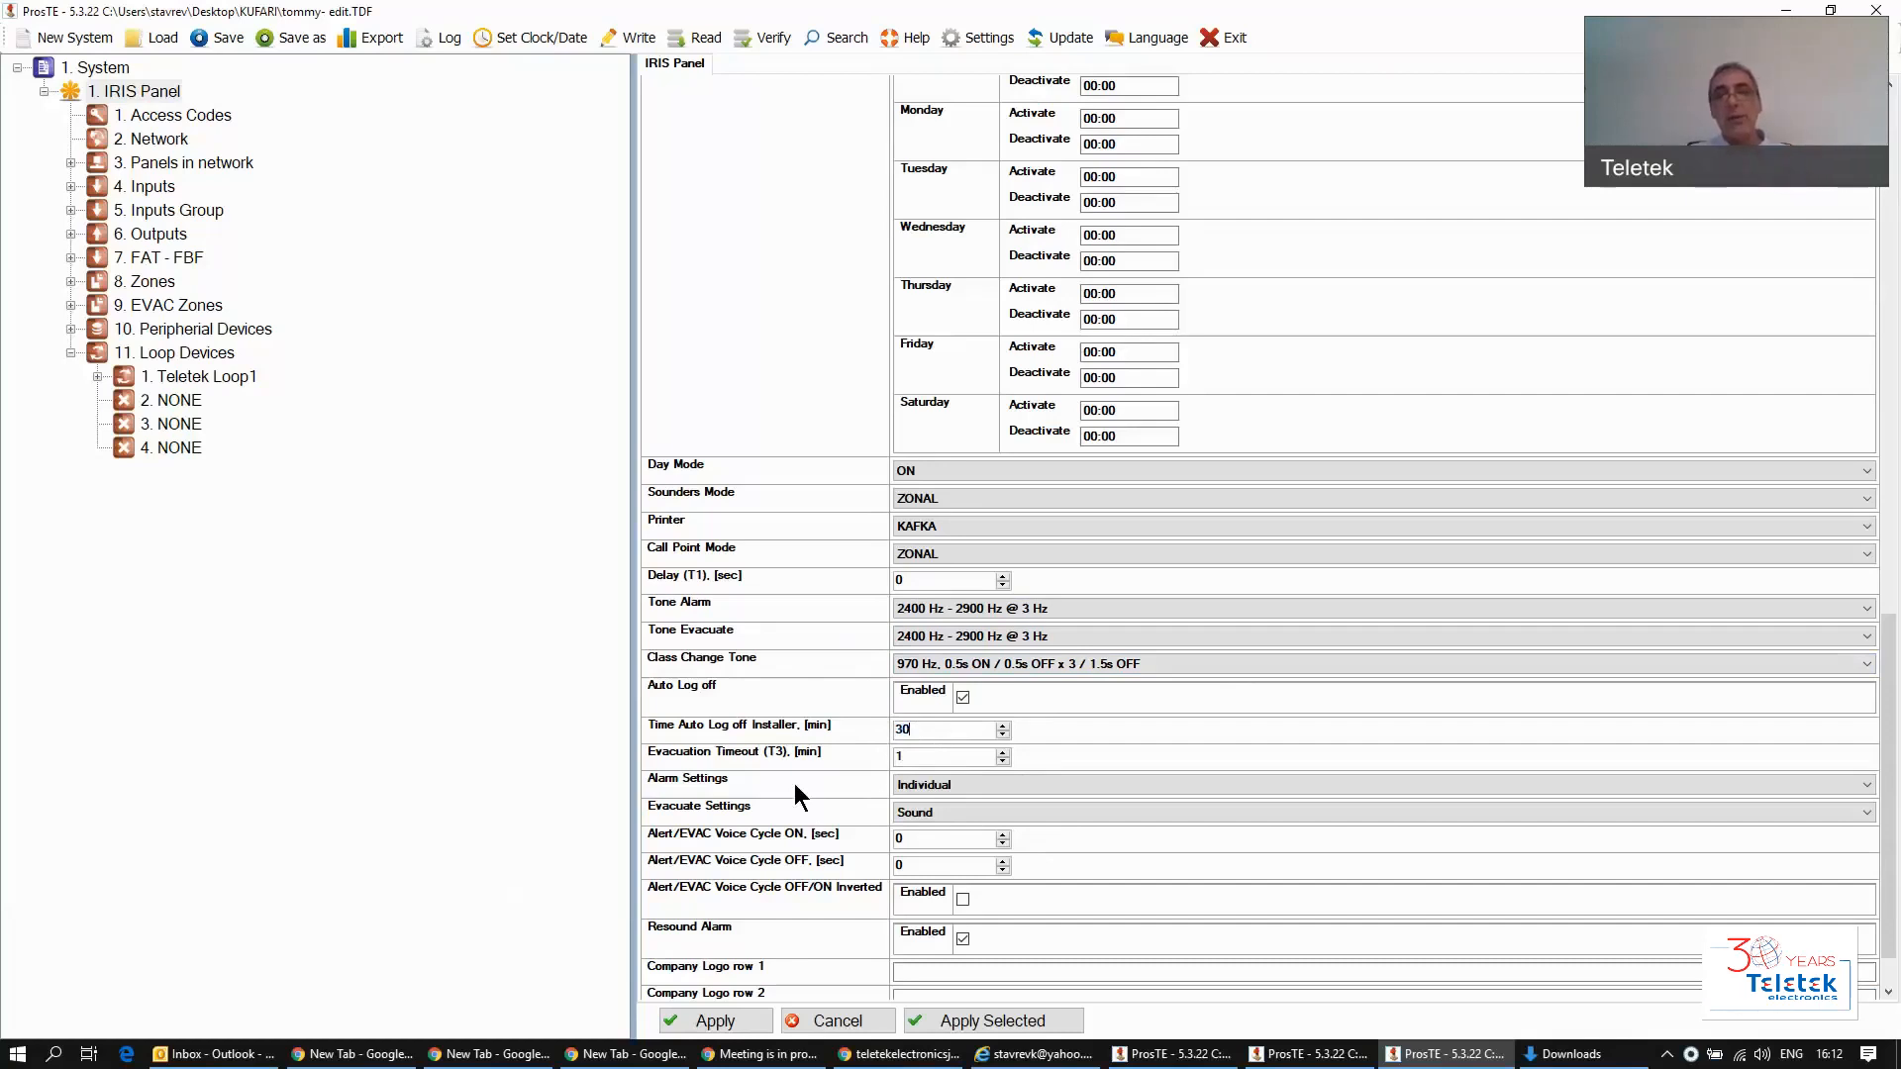
Step: Choose Individual for the IRIS Panel's Alarm Settings and Sound / Strobe for its Evacuate Settings
left_click(1018, 780)
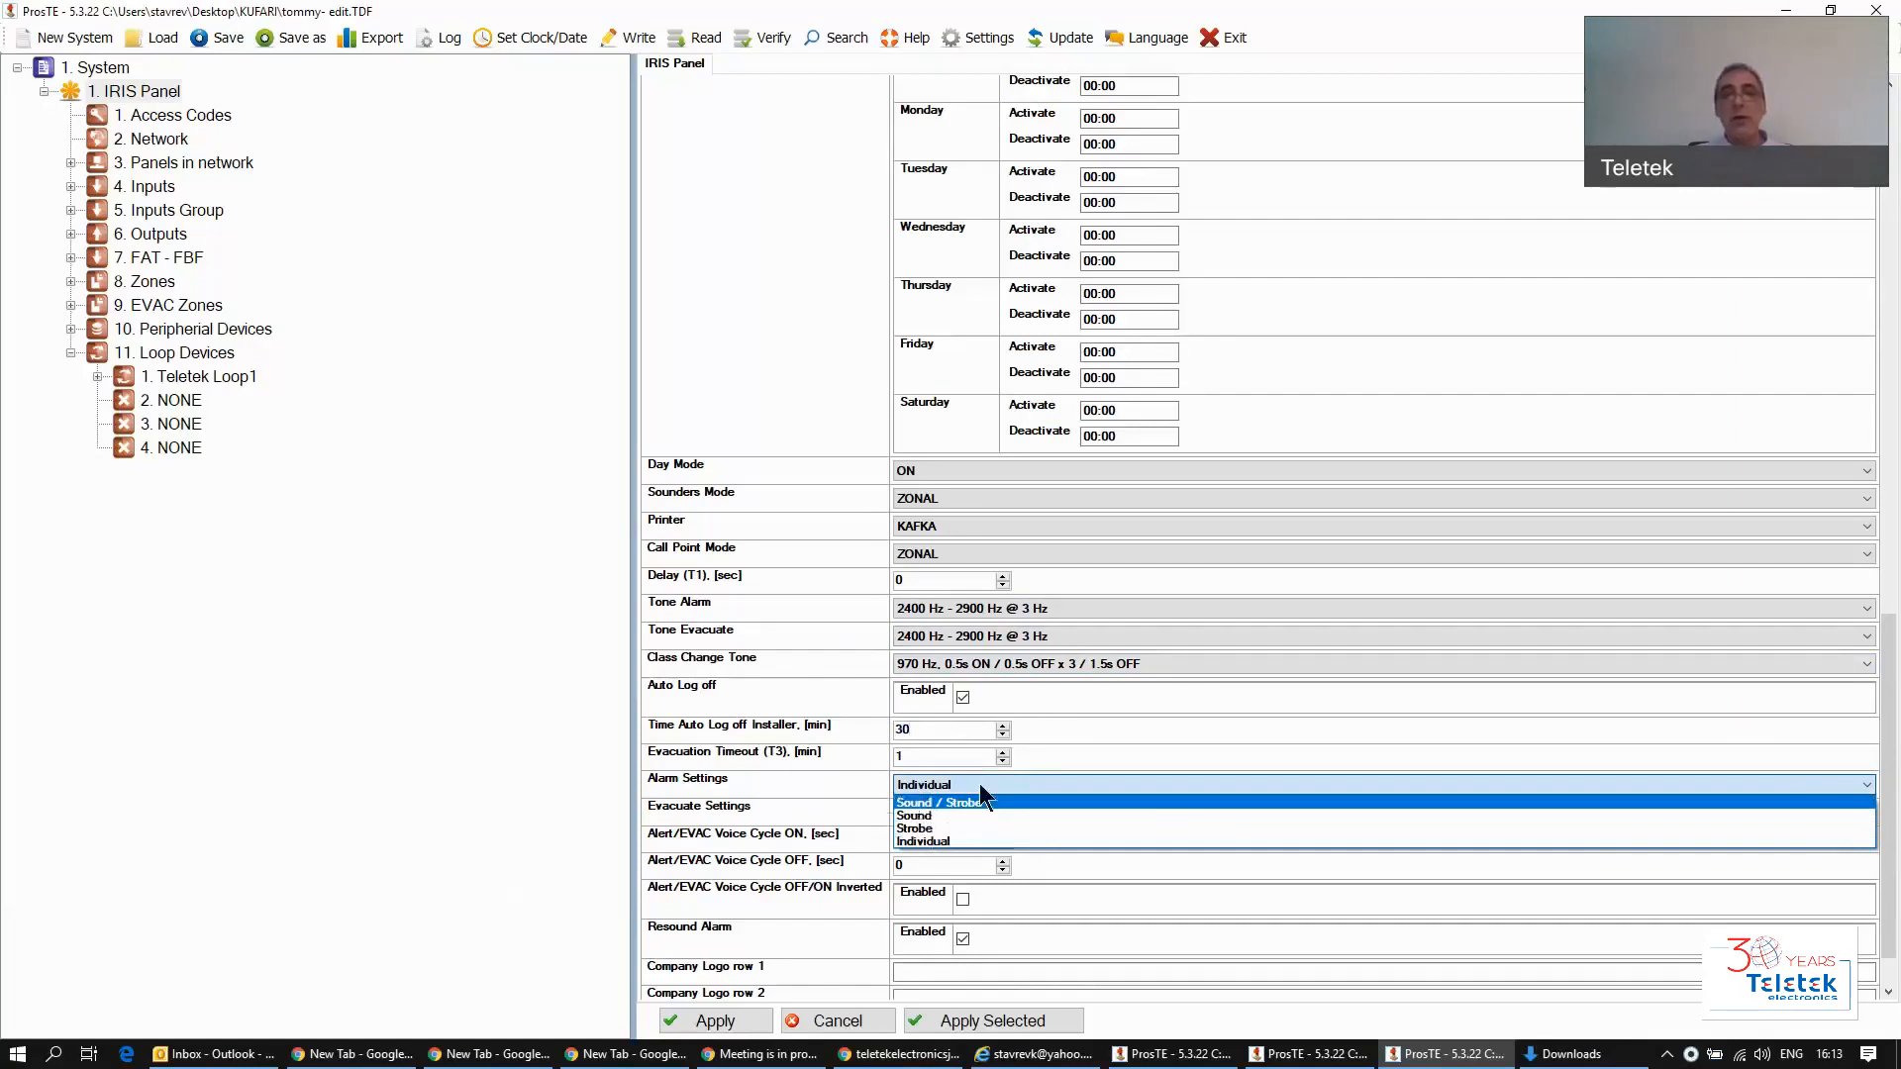
left_click(933, 840)
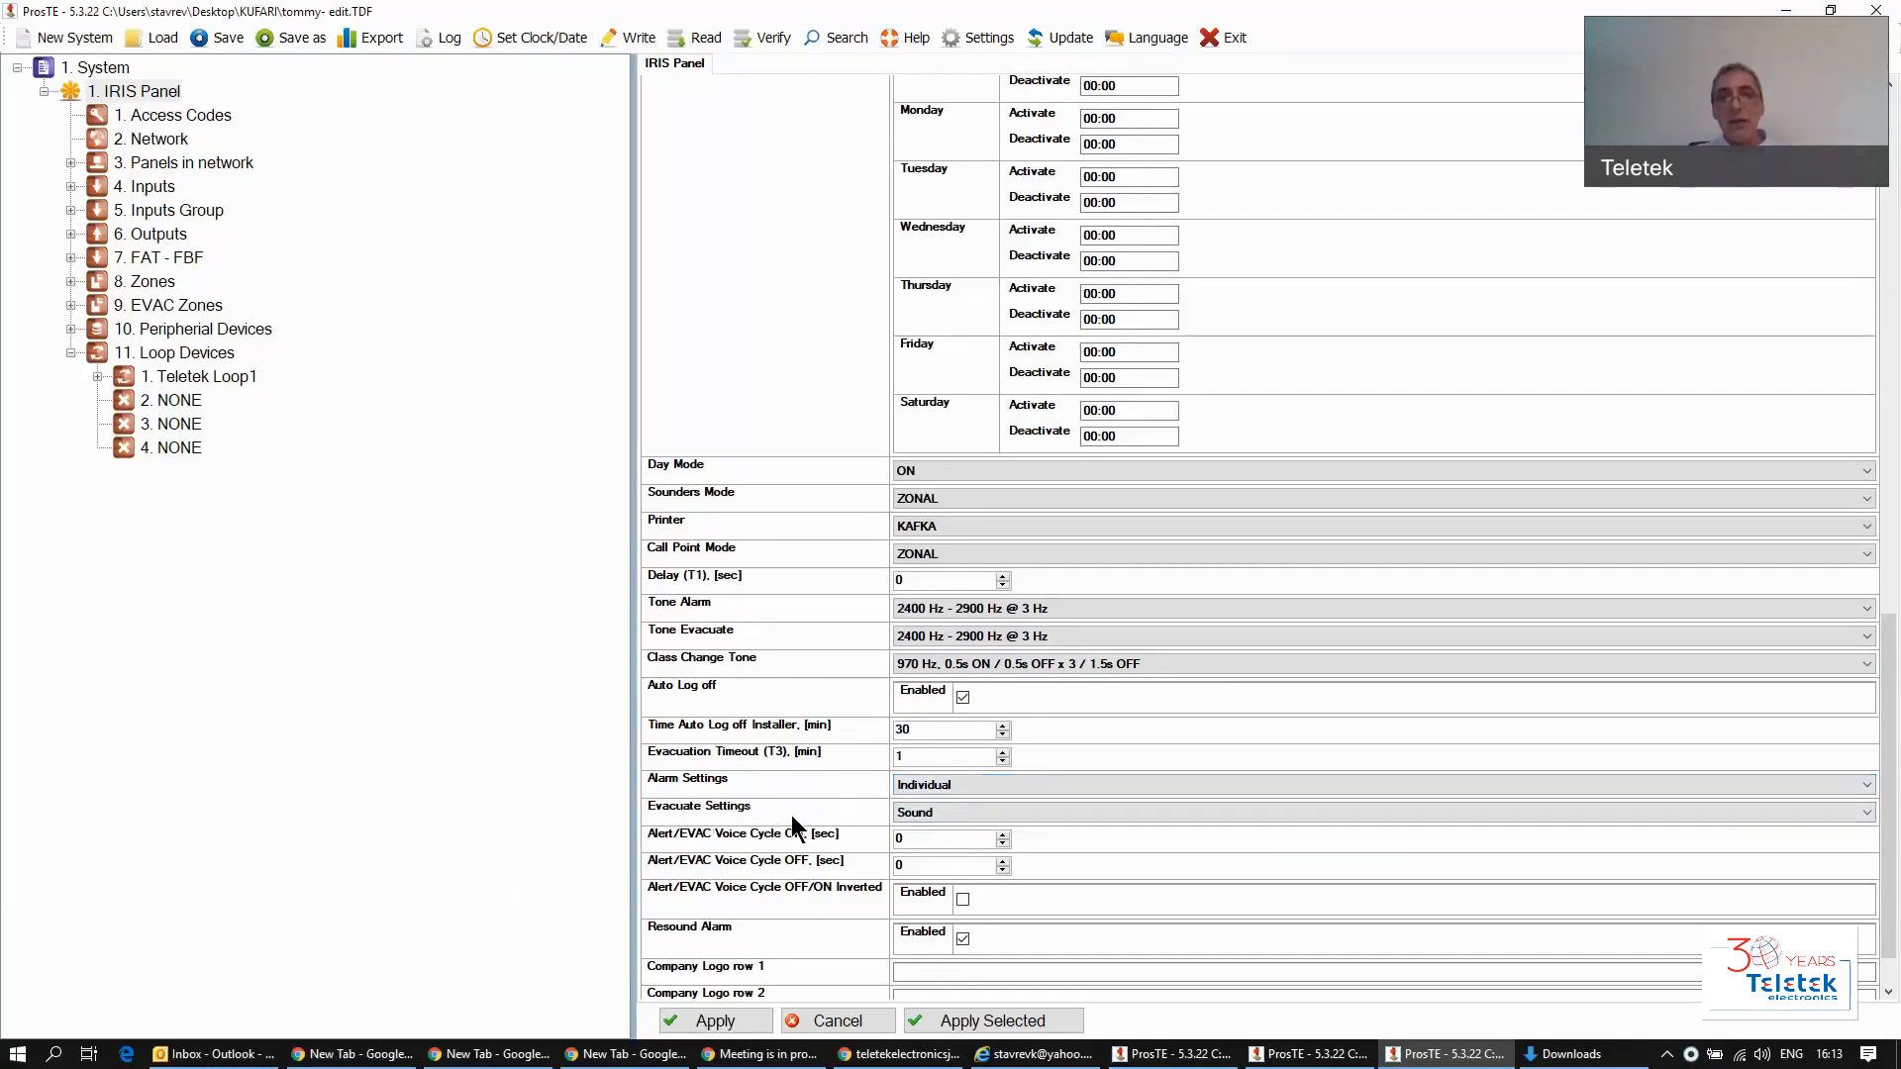
left_click(956, 807)
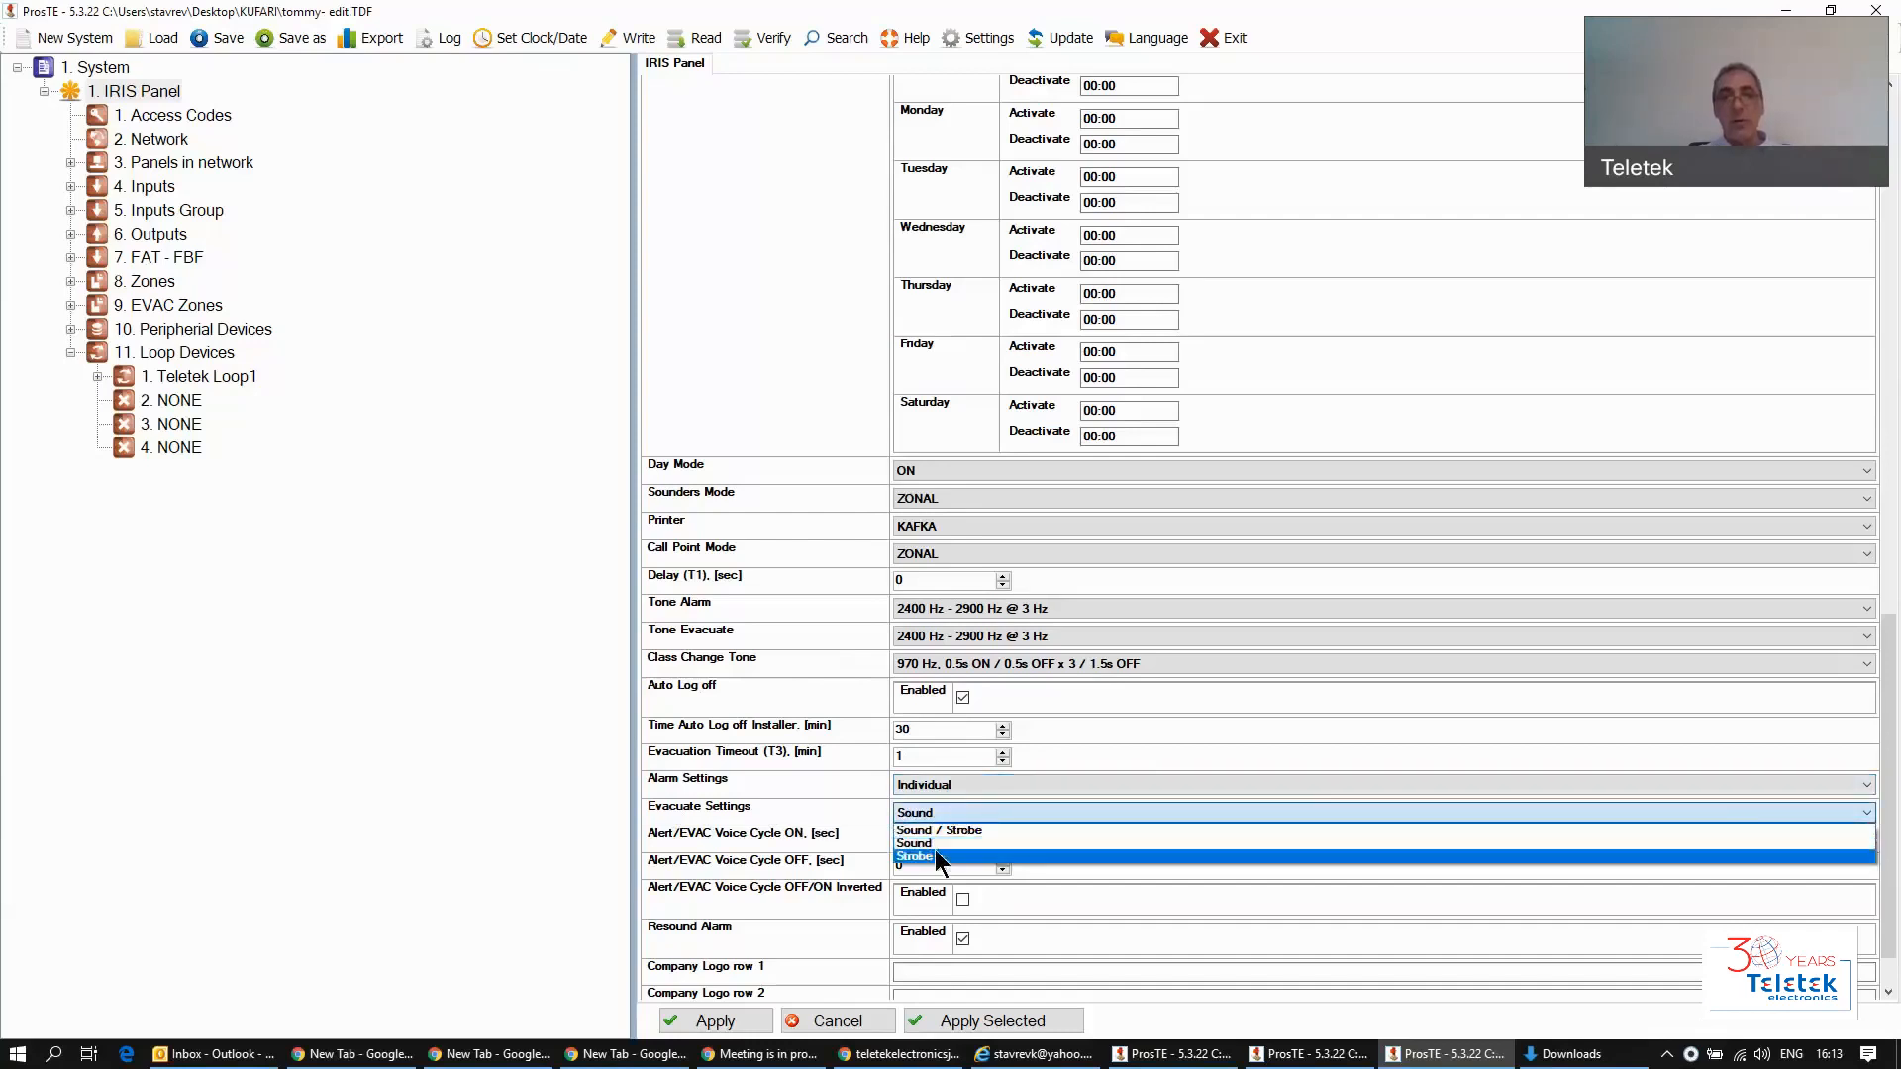
left_click(947, 831)
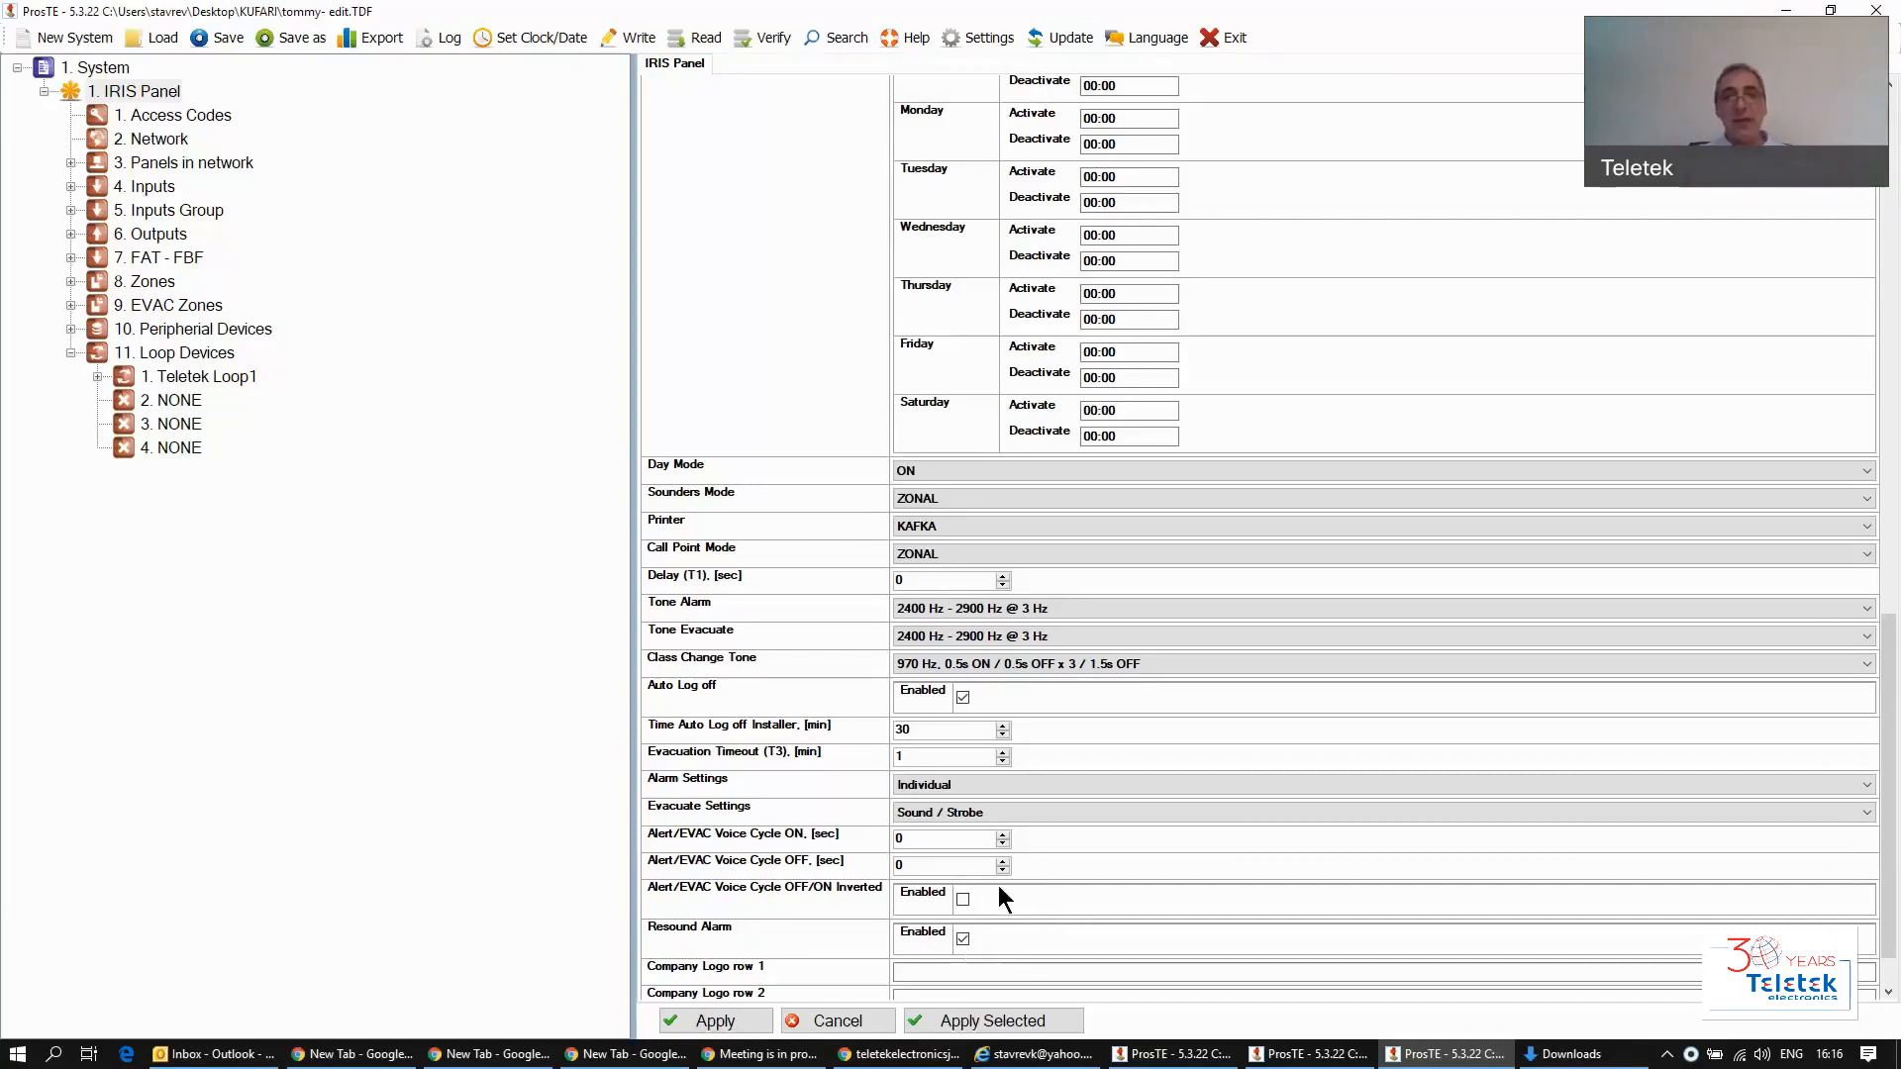
Step: Open the Inputs section of the IRIS Panel, applying the pending panel changes first
scroll(998, 885, "down", 1)
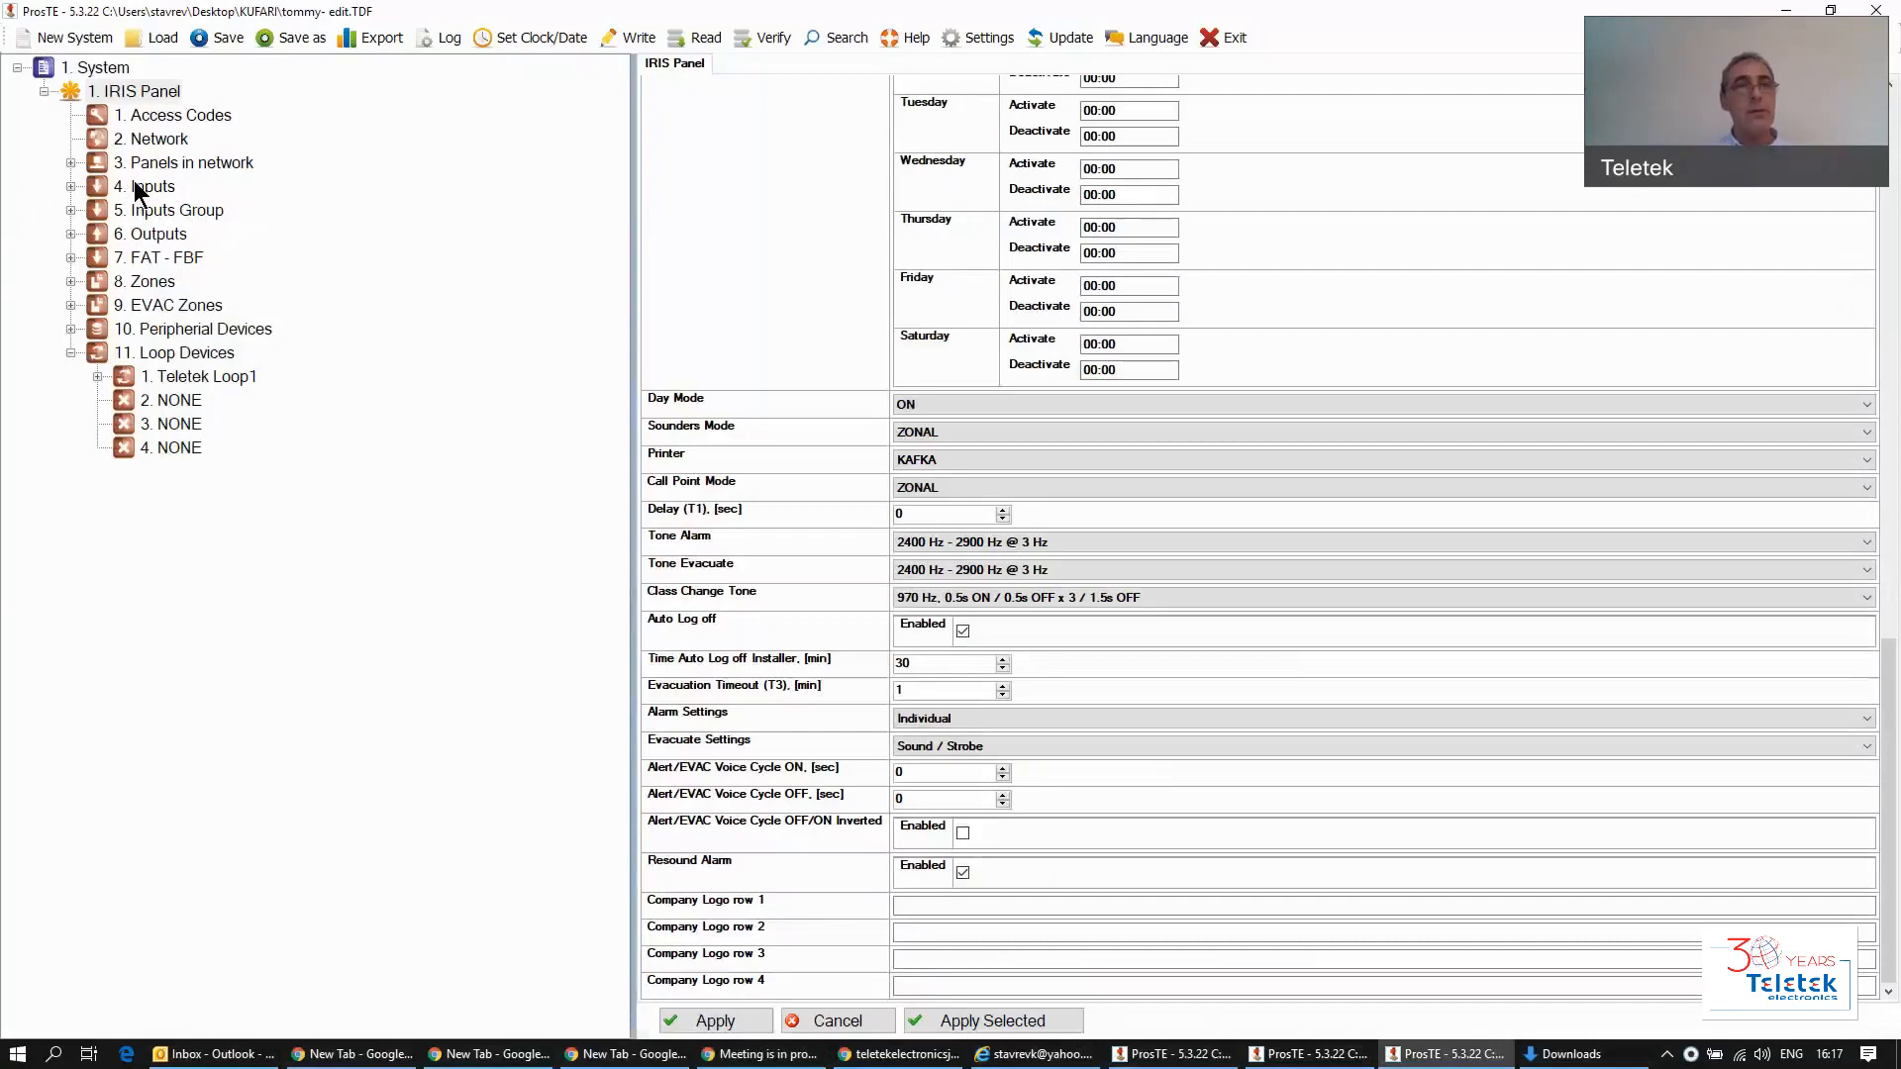
left_click(138, 191)
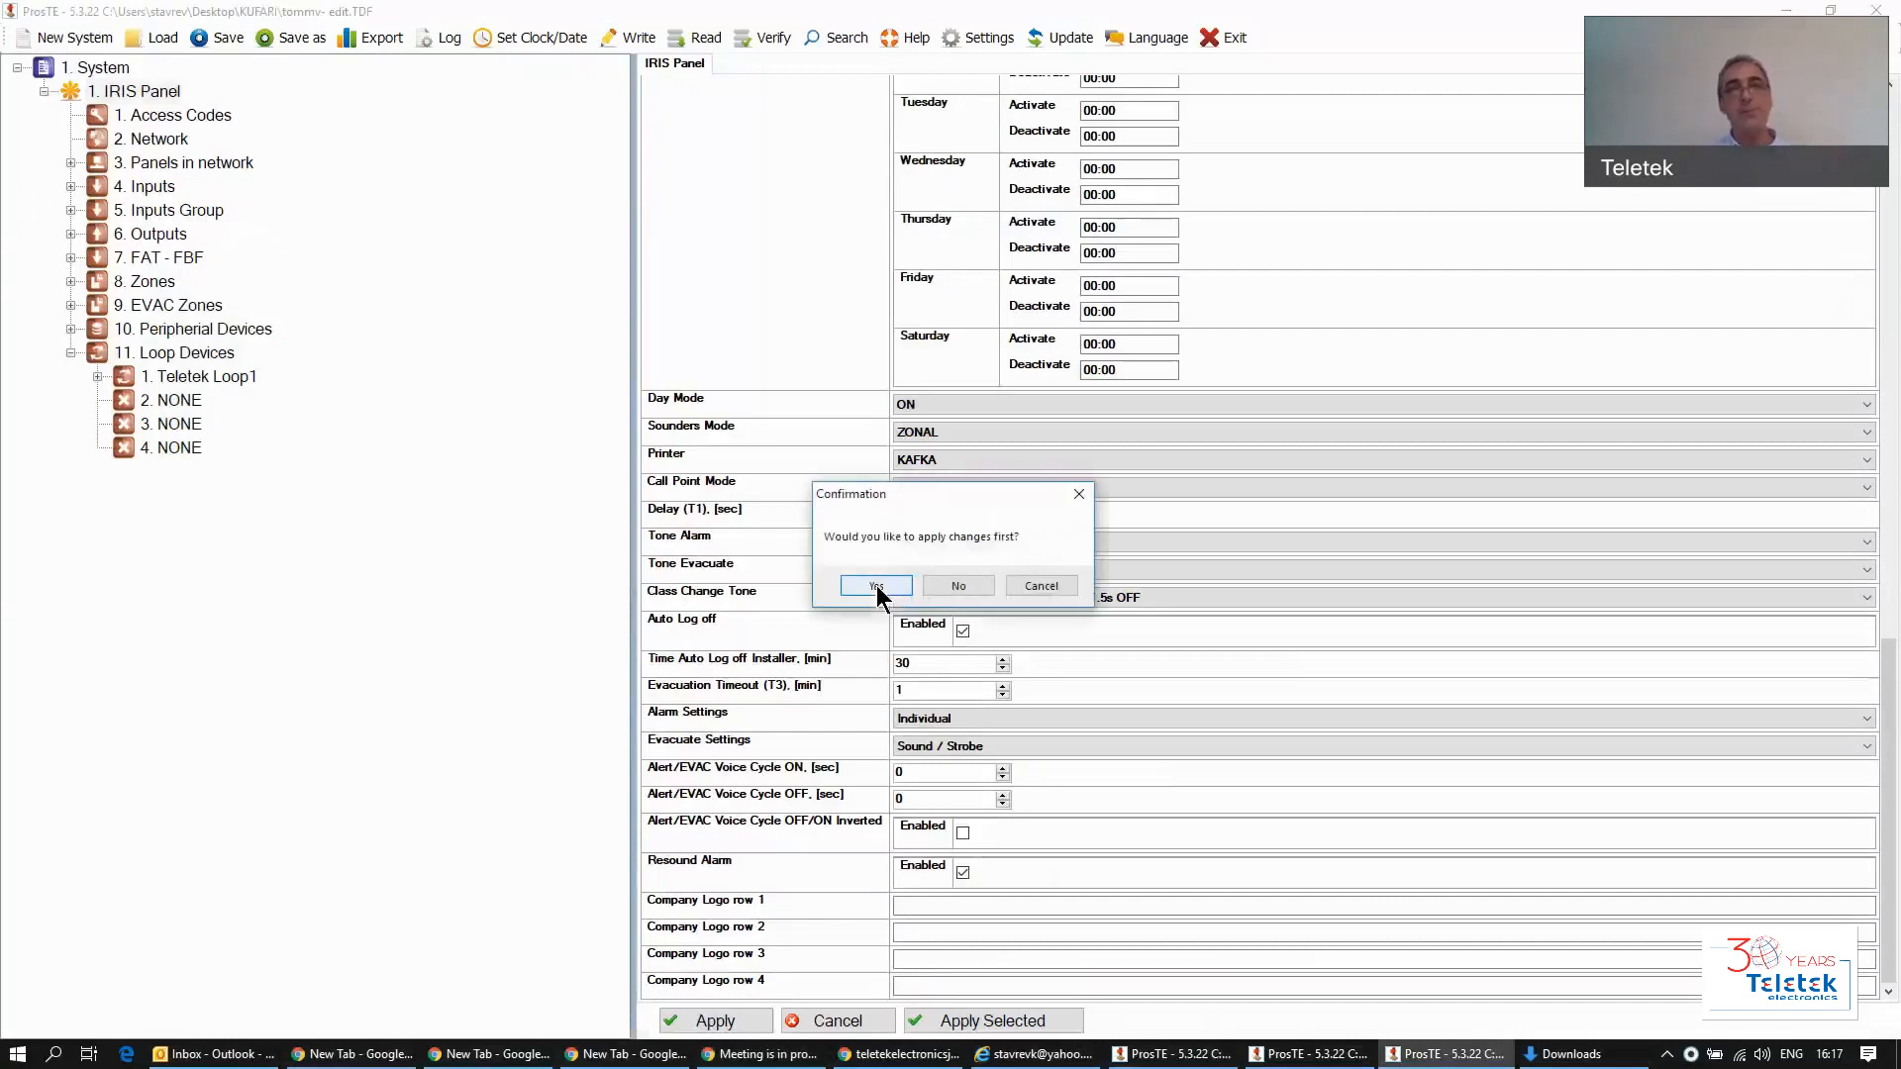
left_click(877, 585)
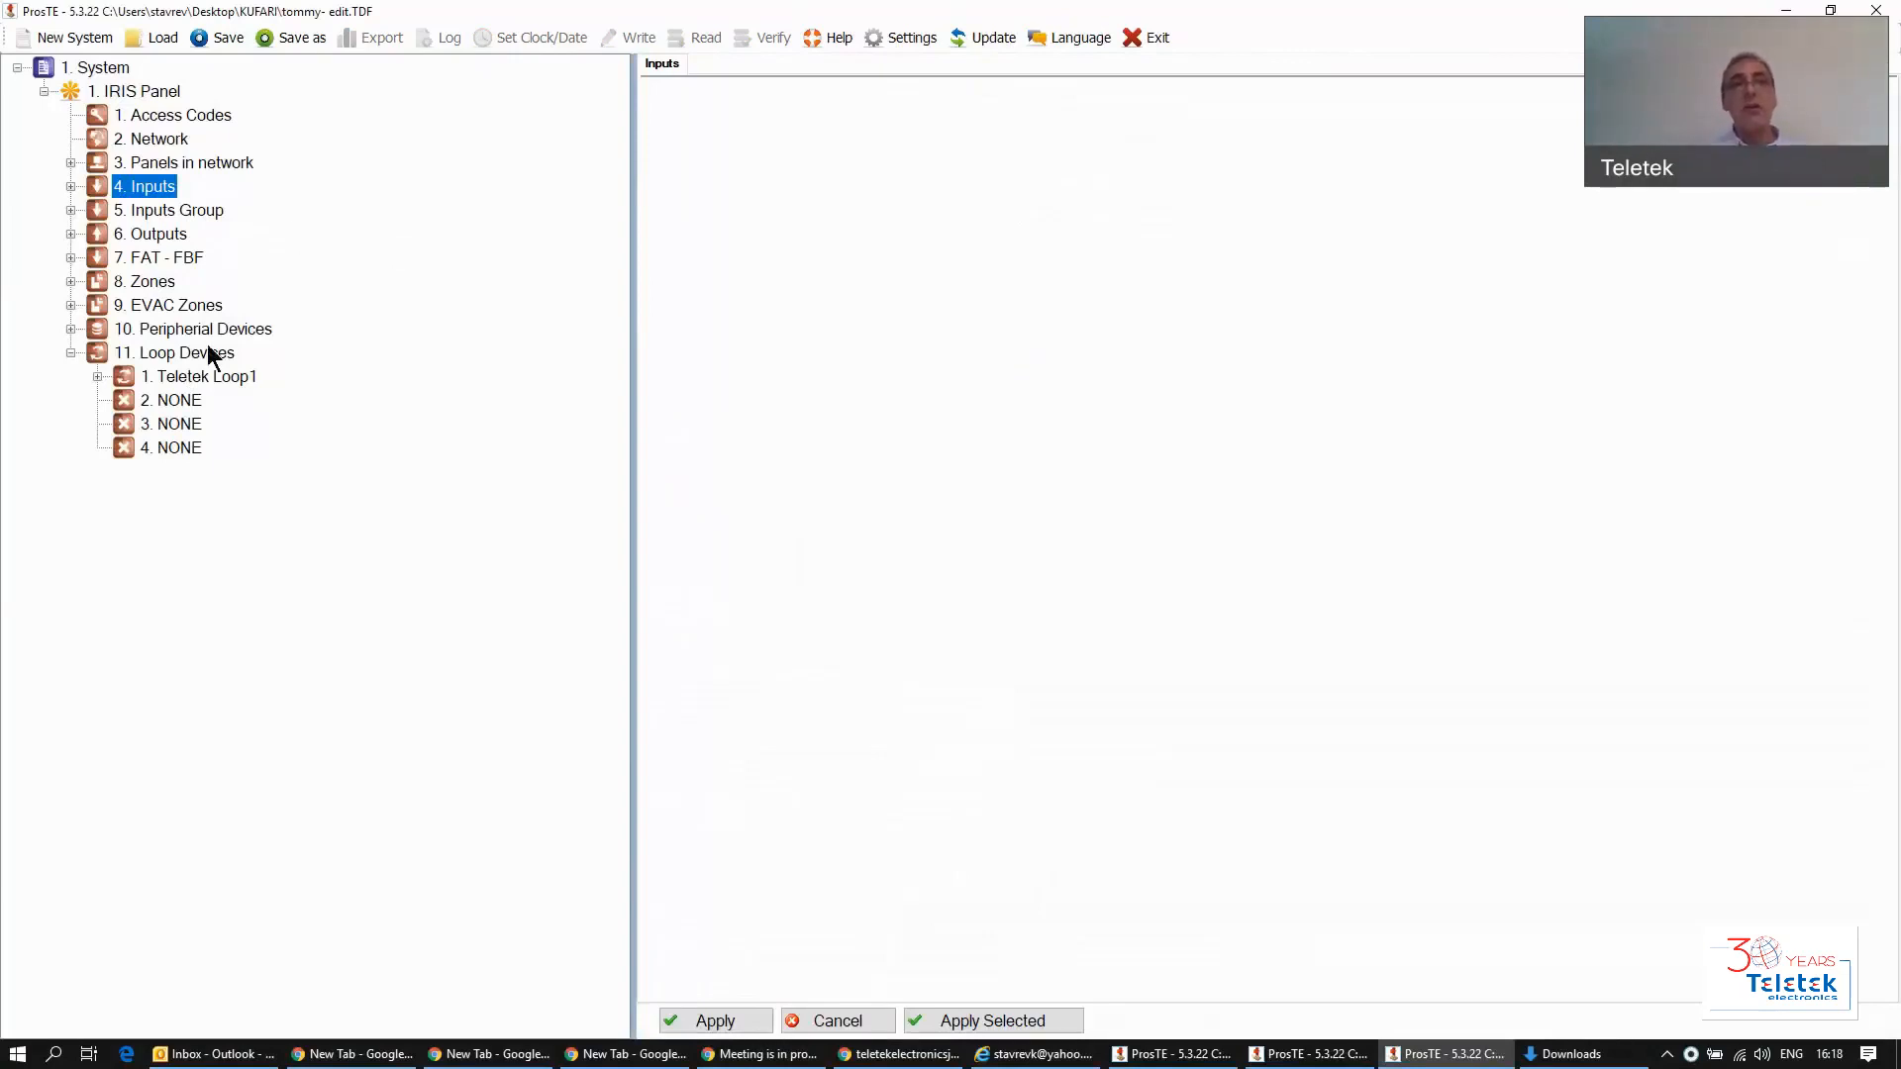
Step: Open the SensoIRIS MIO22 module on Teletek Loop1 and review the function options available for its Channel 1
double_click(222, 374)
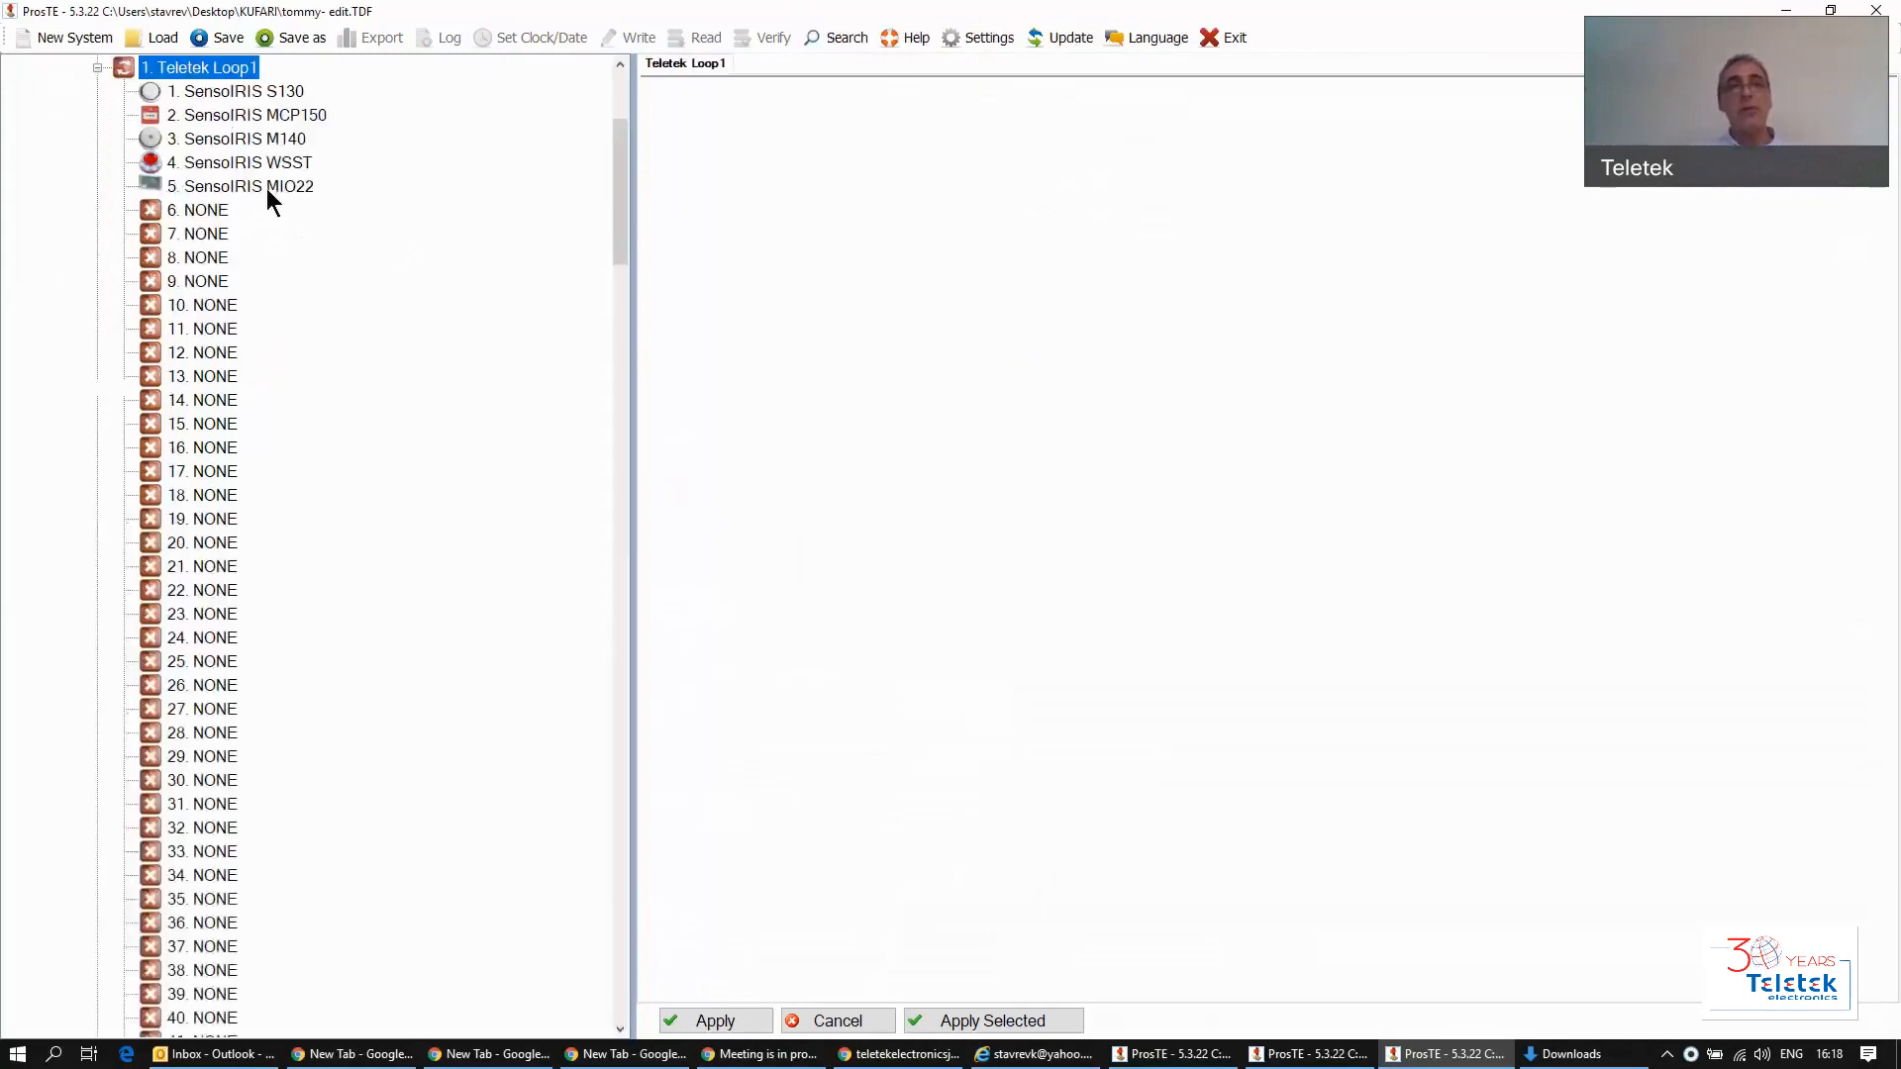
left_click(265, 189)
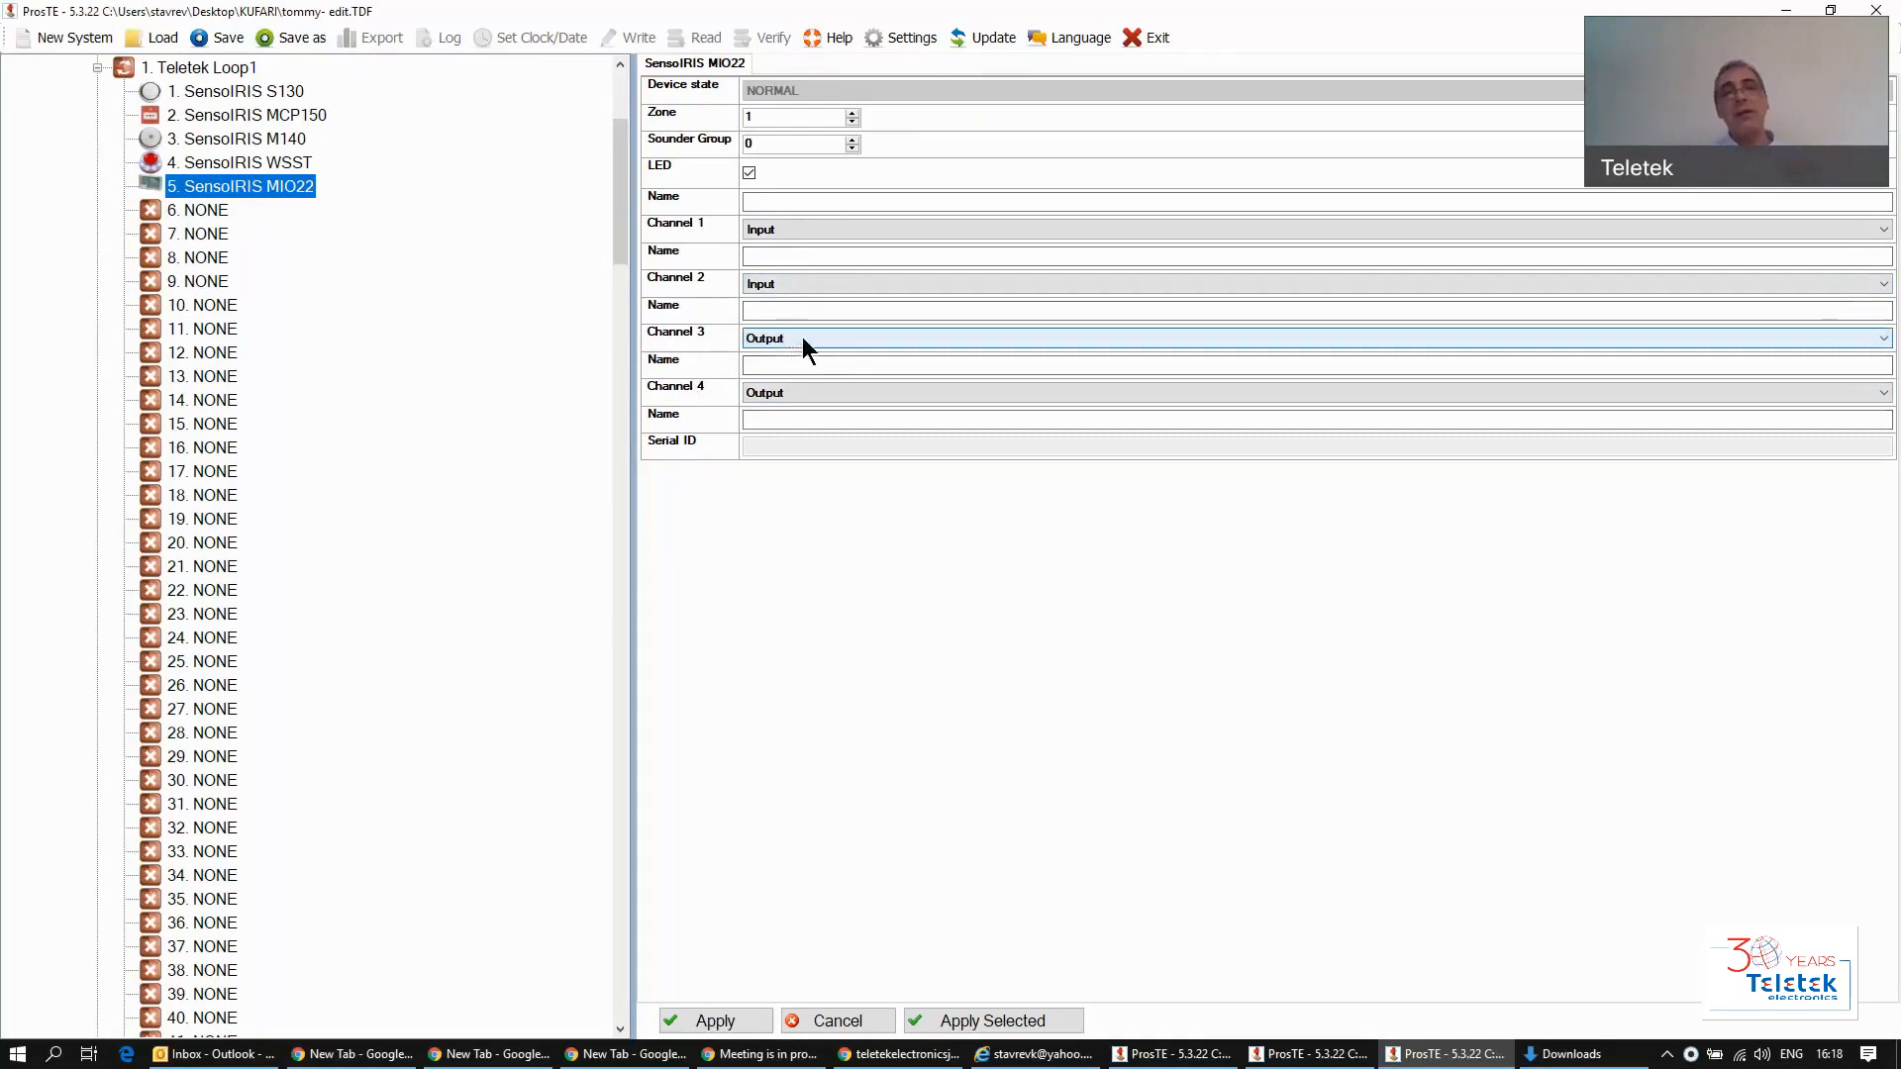
left_click(808, 228)
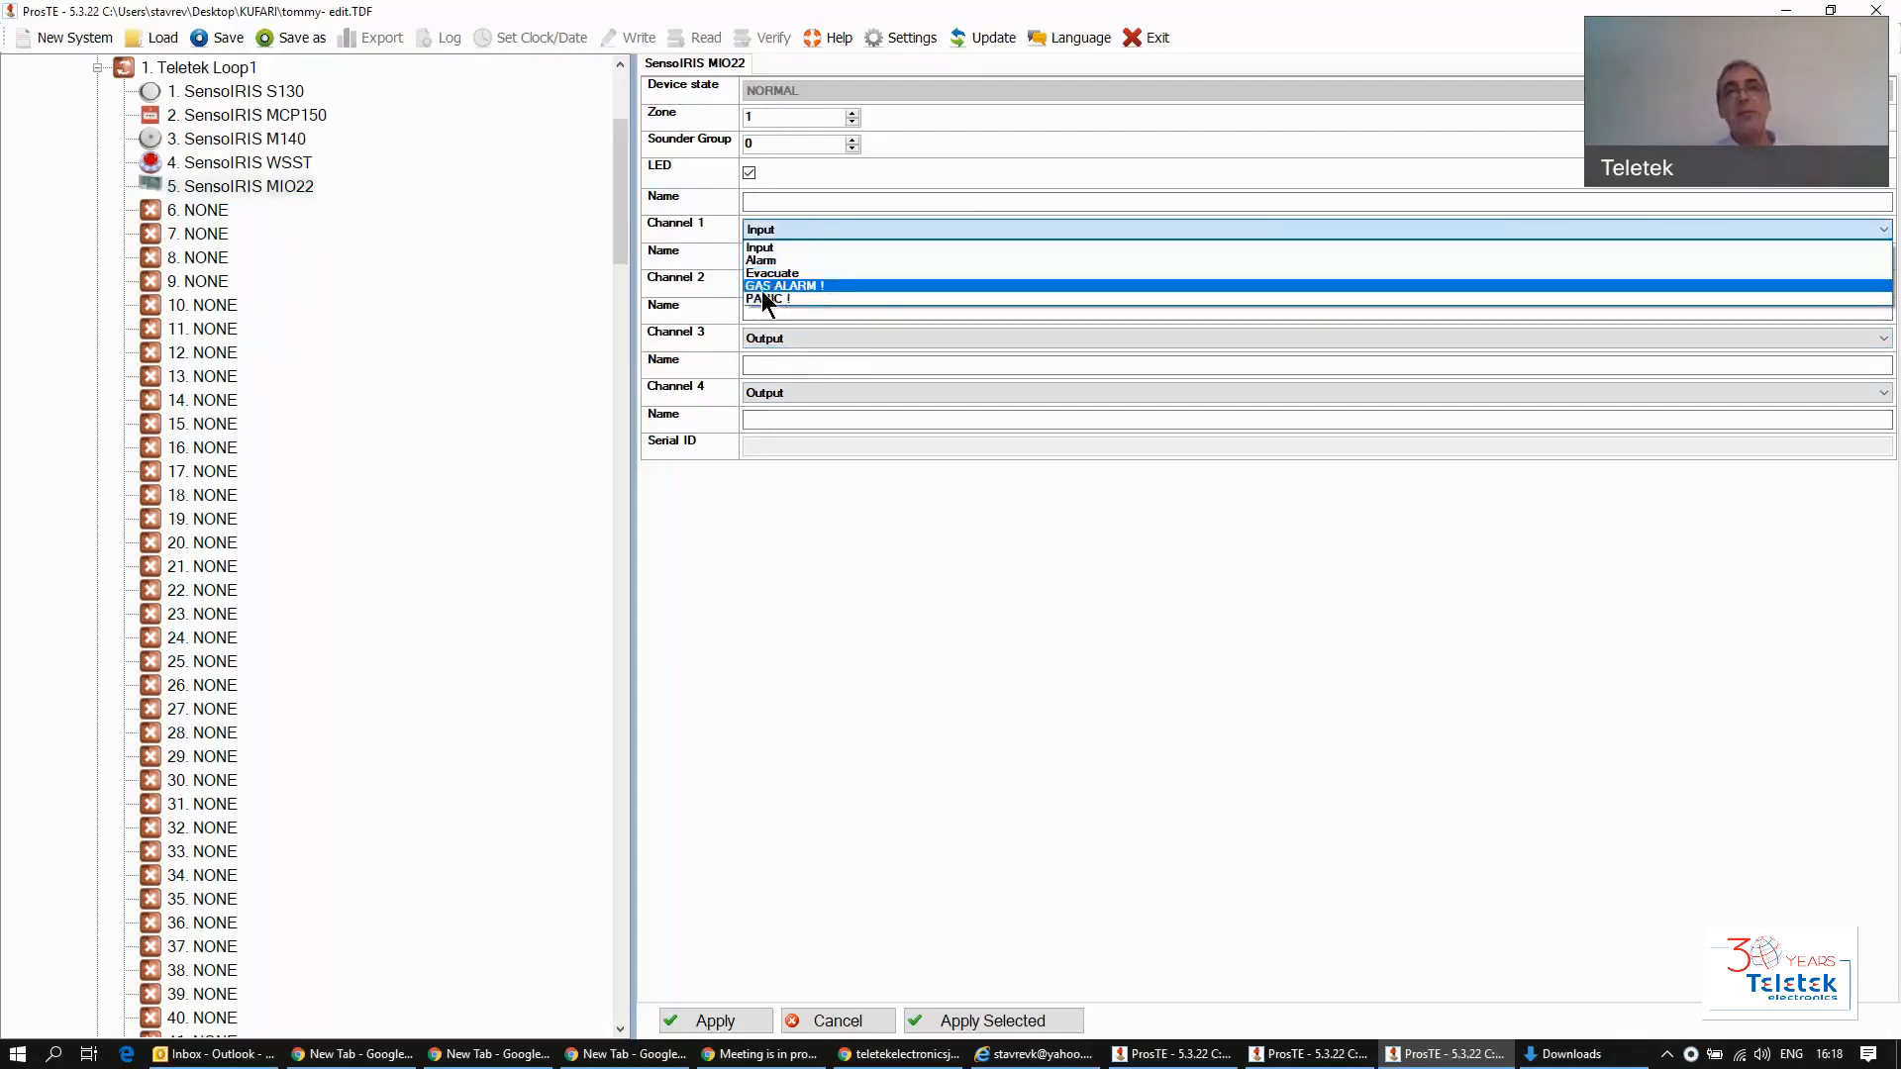
left_click(808, 229)
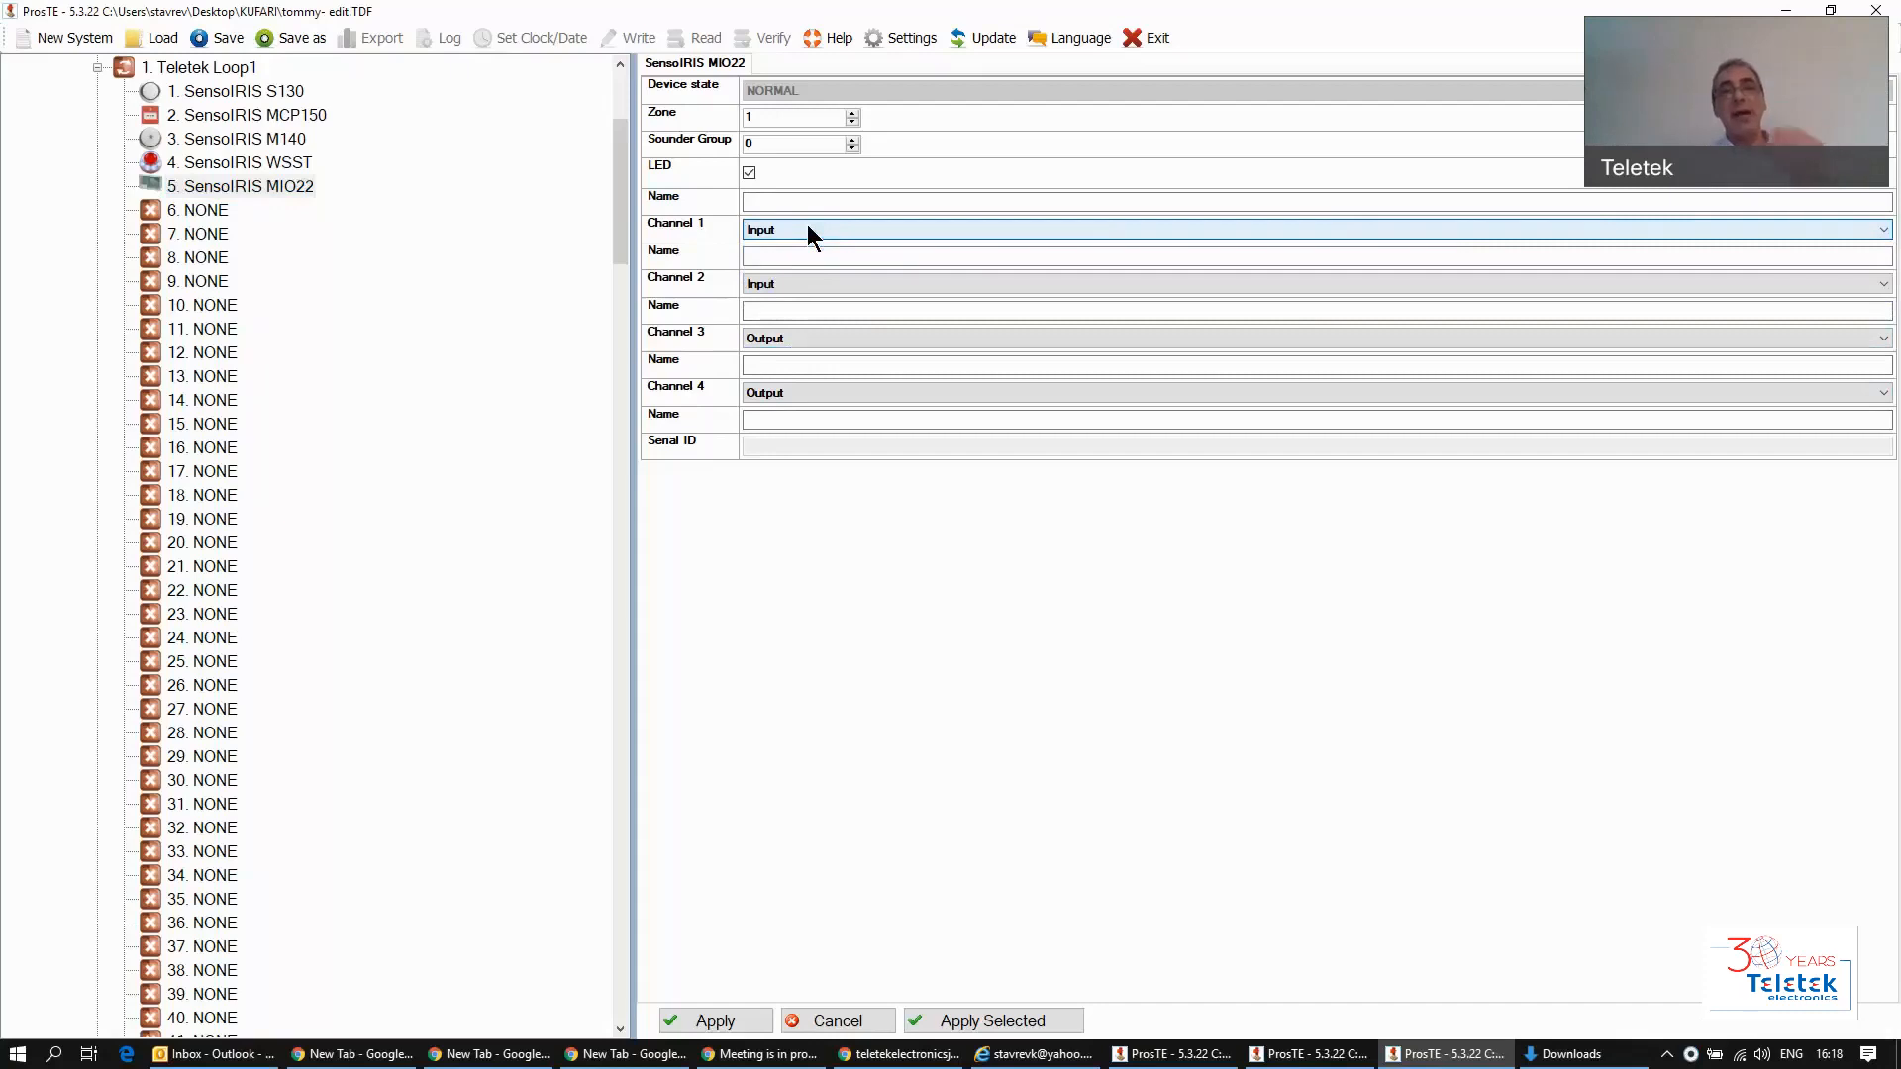
left_click(808, 229)
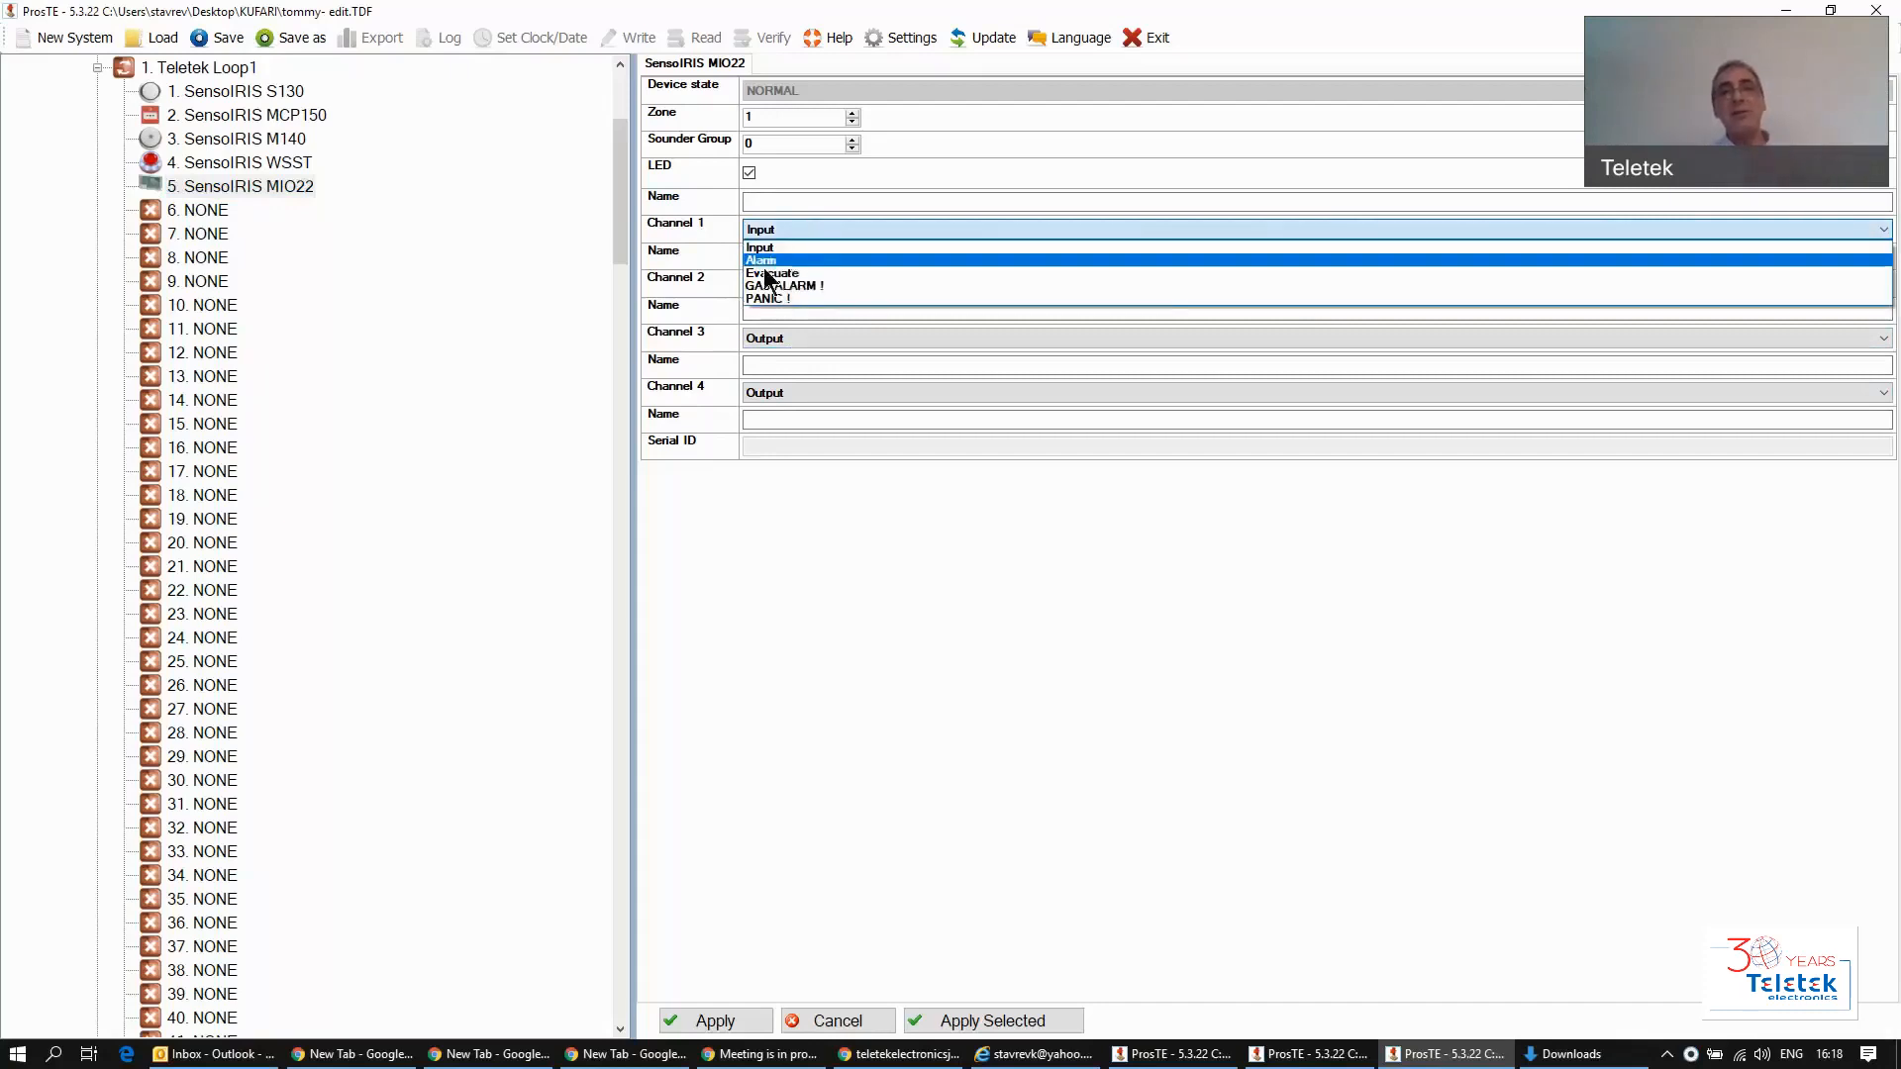
left_click(793, 229)
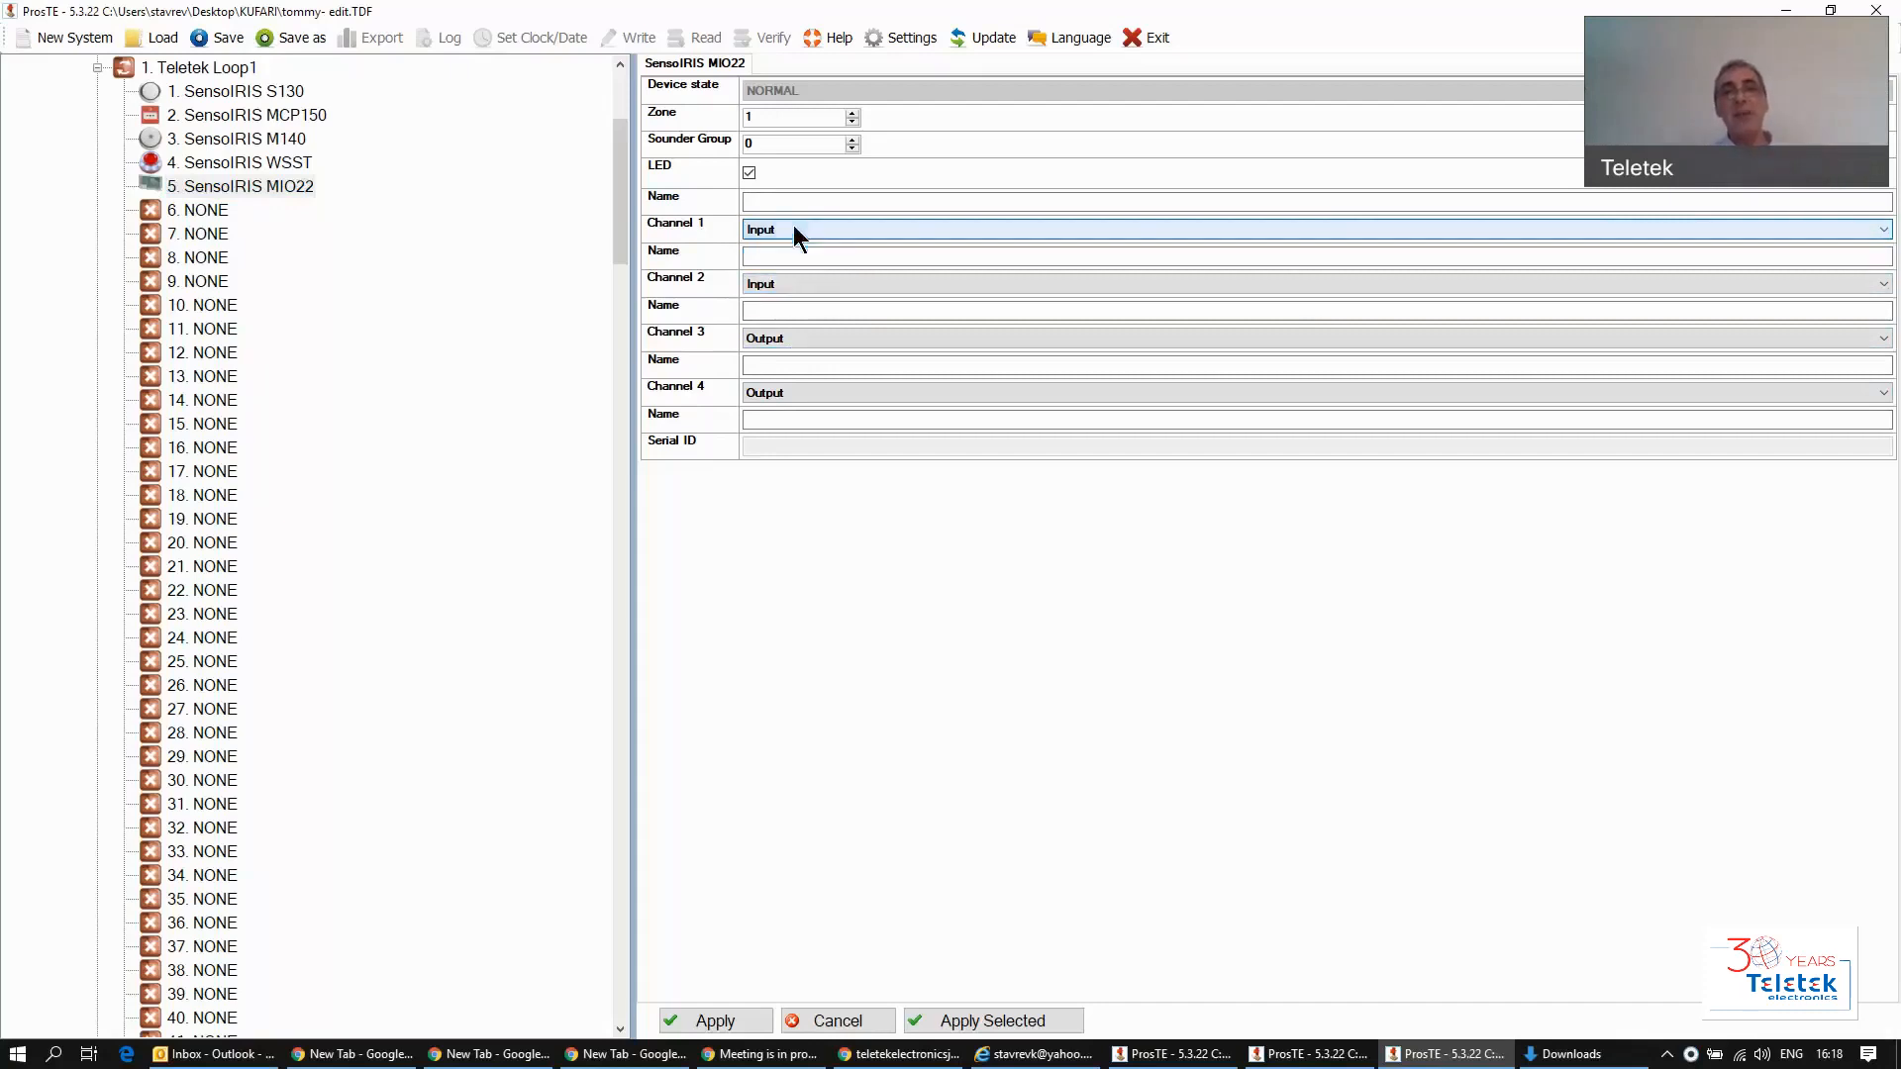
Step: Review the function options available for Channel 3 of the SensoIRIS MIO22 module, including Sounder Mode
left_click(806, 335)
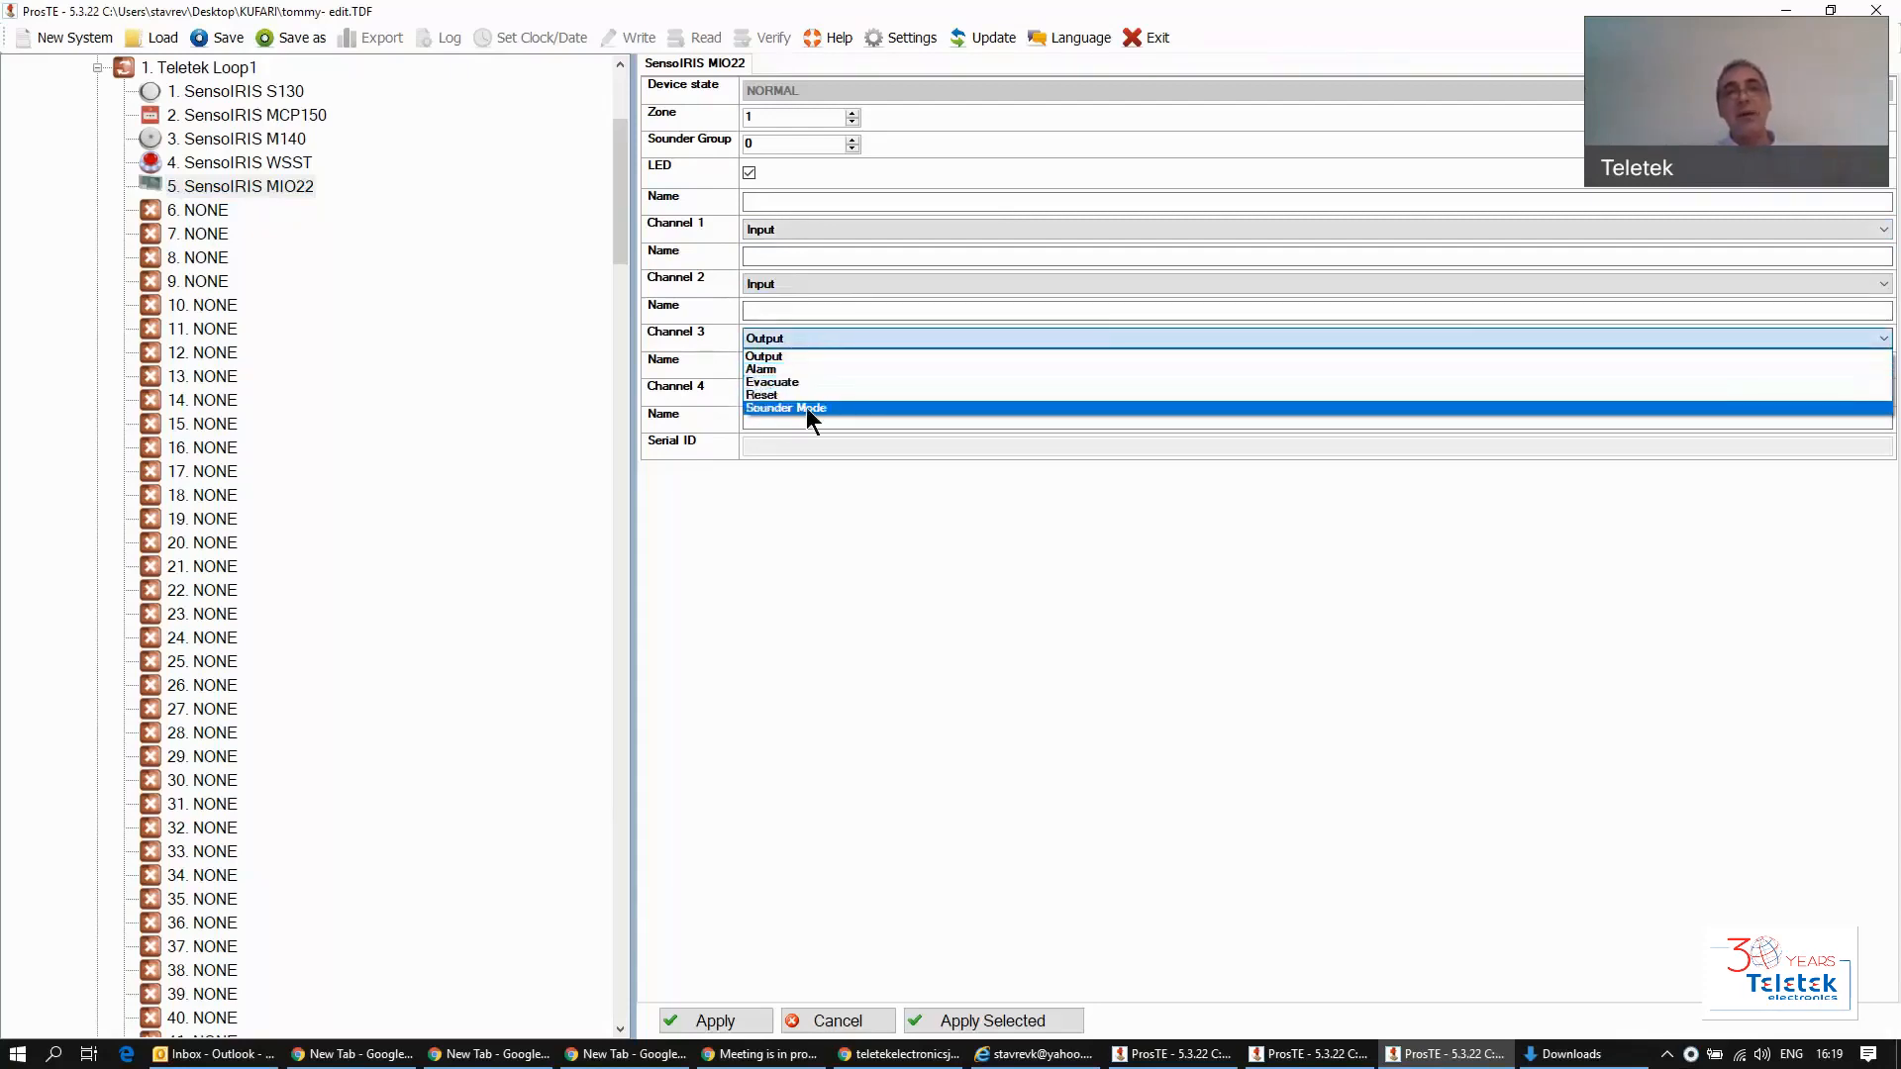
left_click(814, 340)
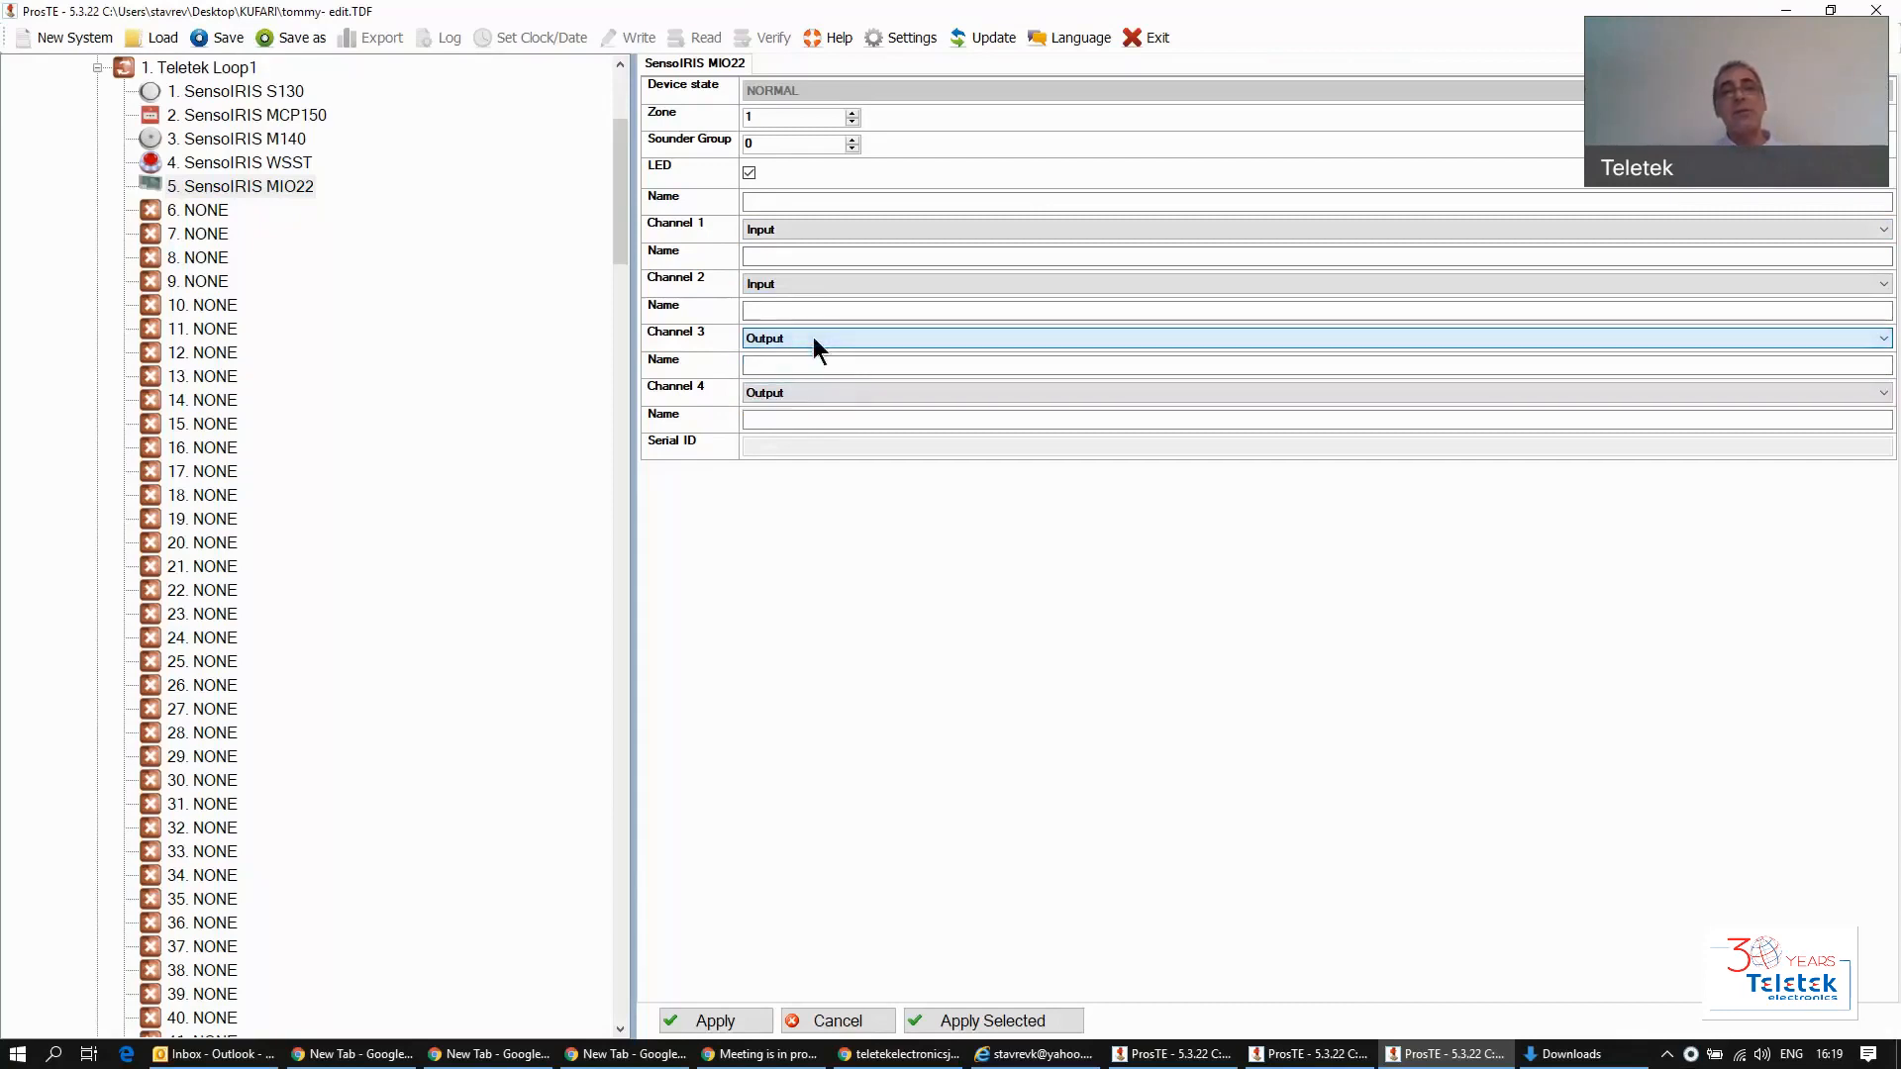
left_click(812, 336)
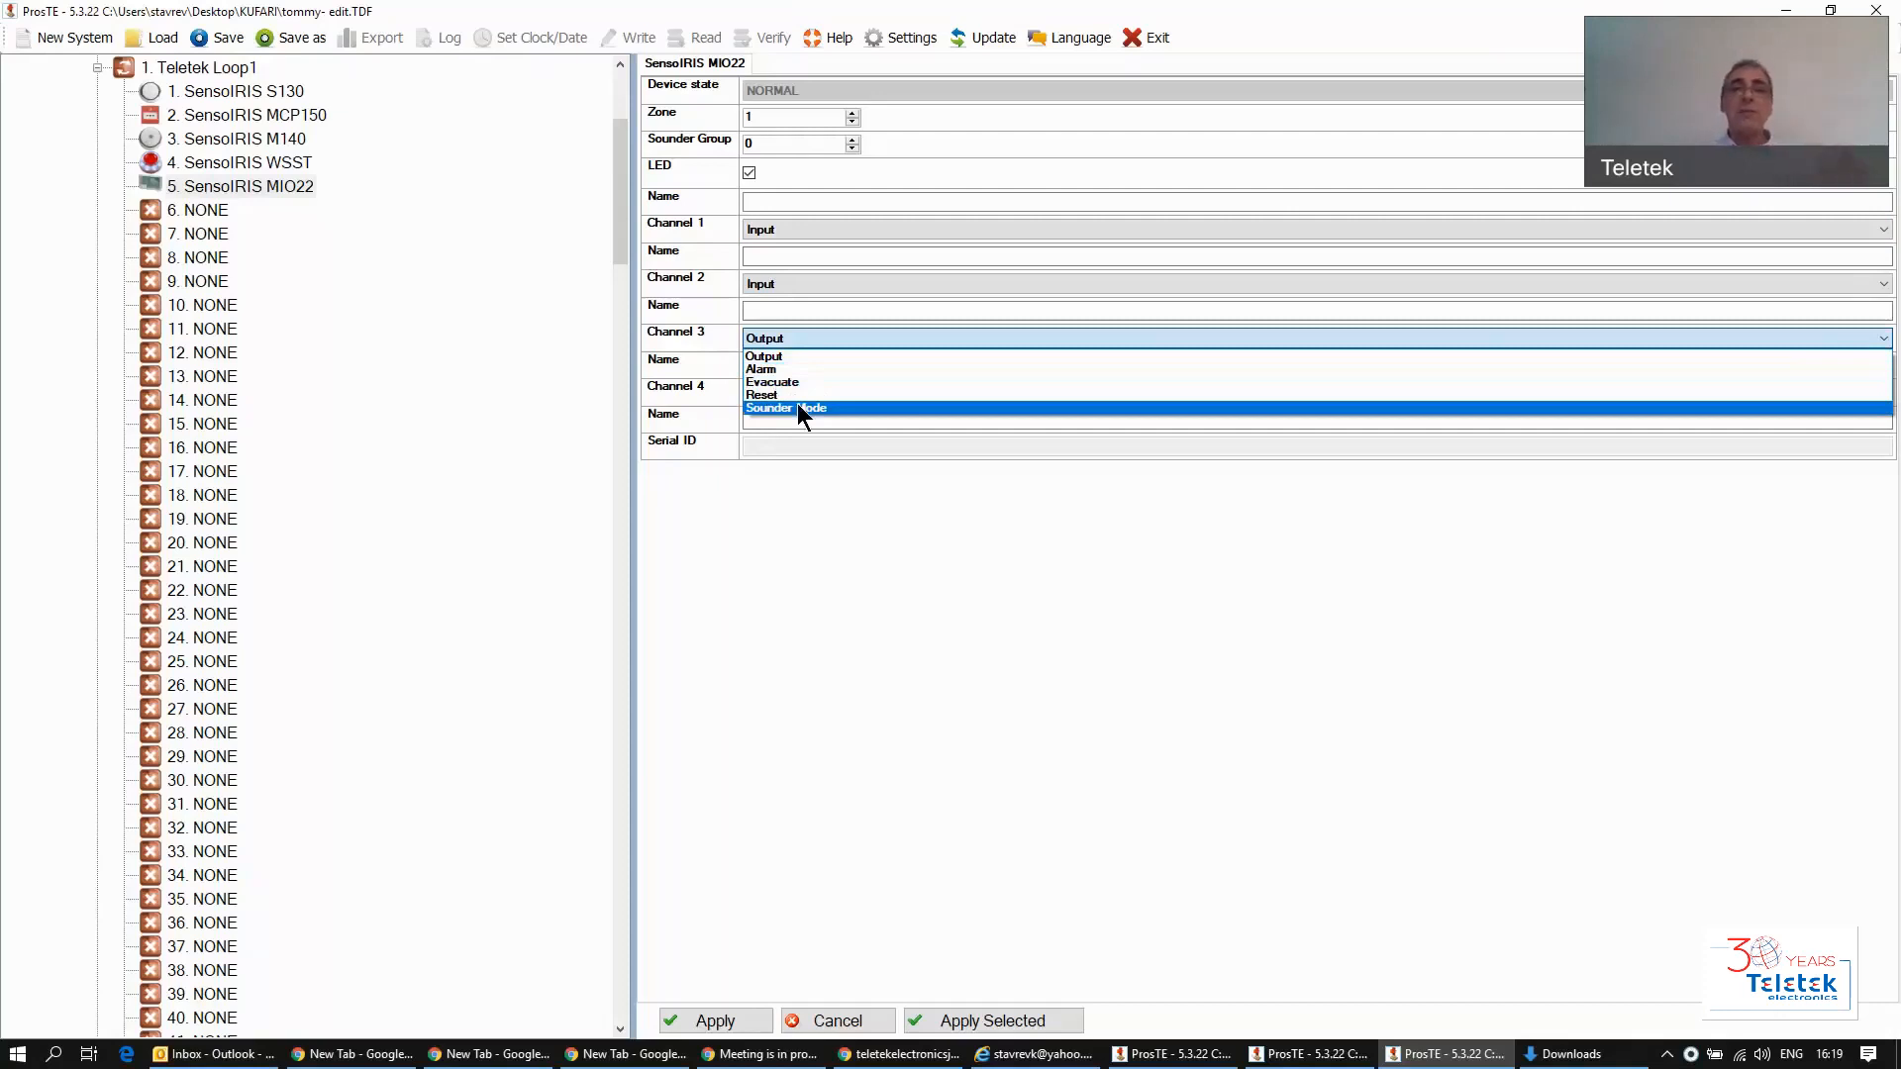
left_click(837, 337)
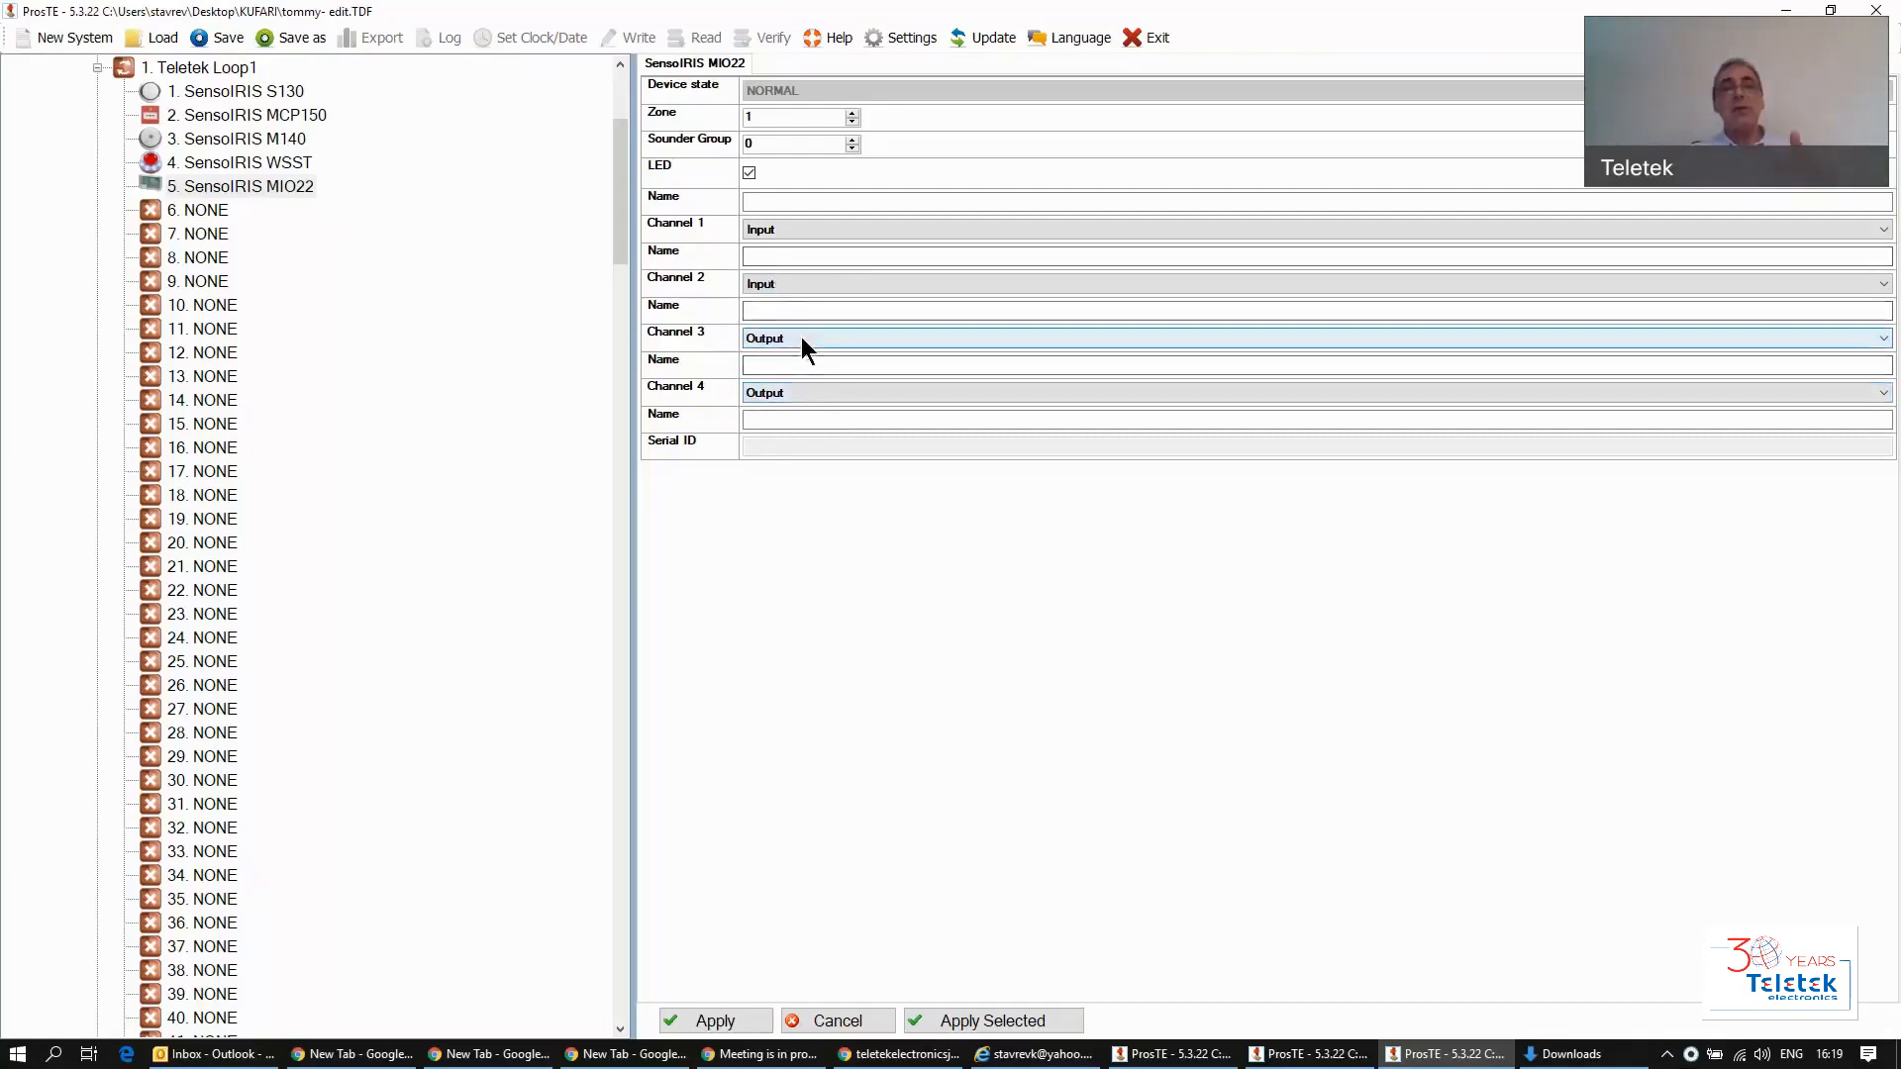
Step: Collapse the Teletek Loop1 devices, expand the IRIS Panel's Inputs and open the settings of Input 1
left_click(98, 69)
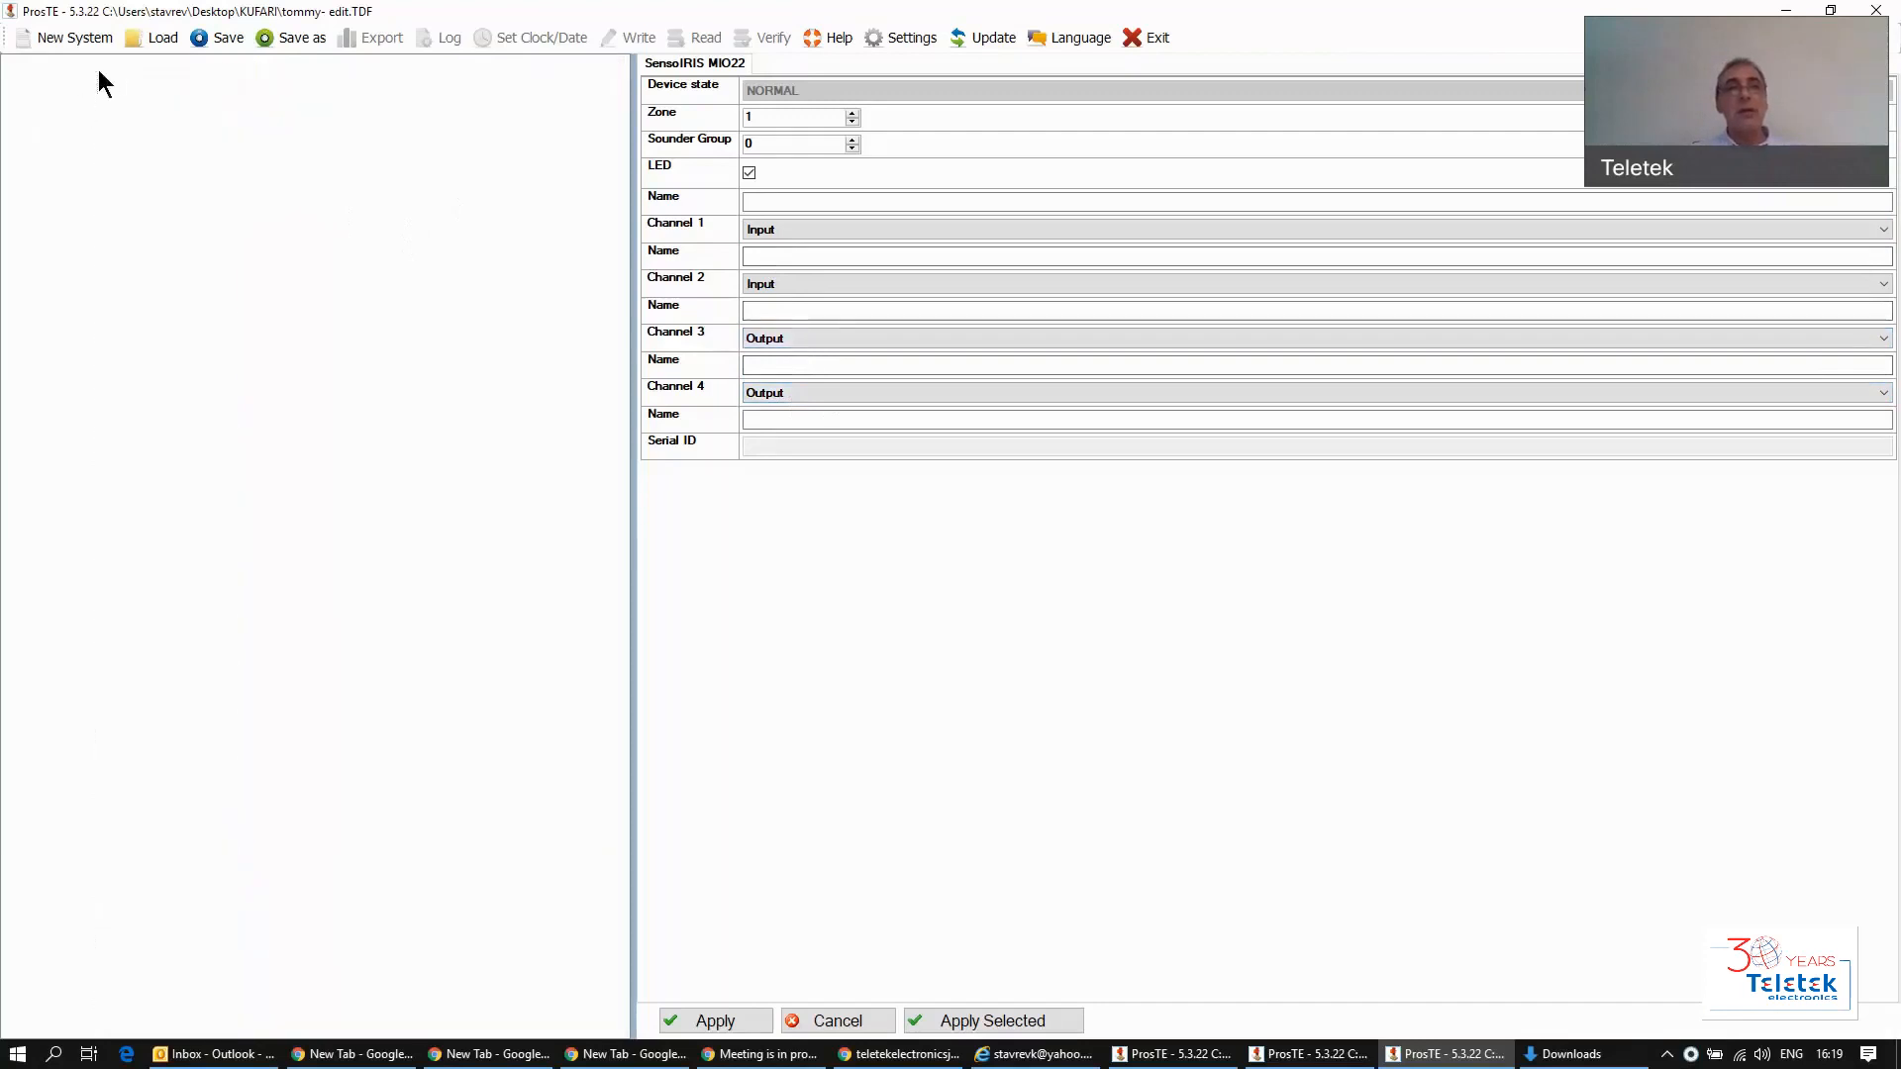
left_click(163, 188)
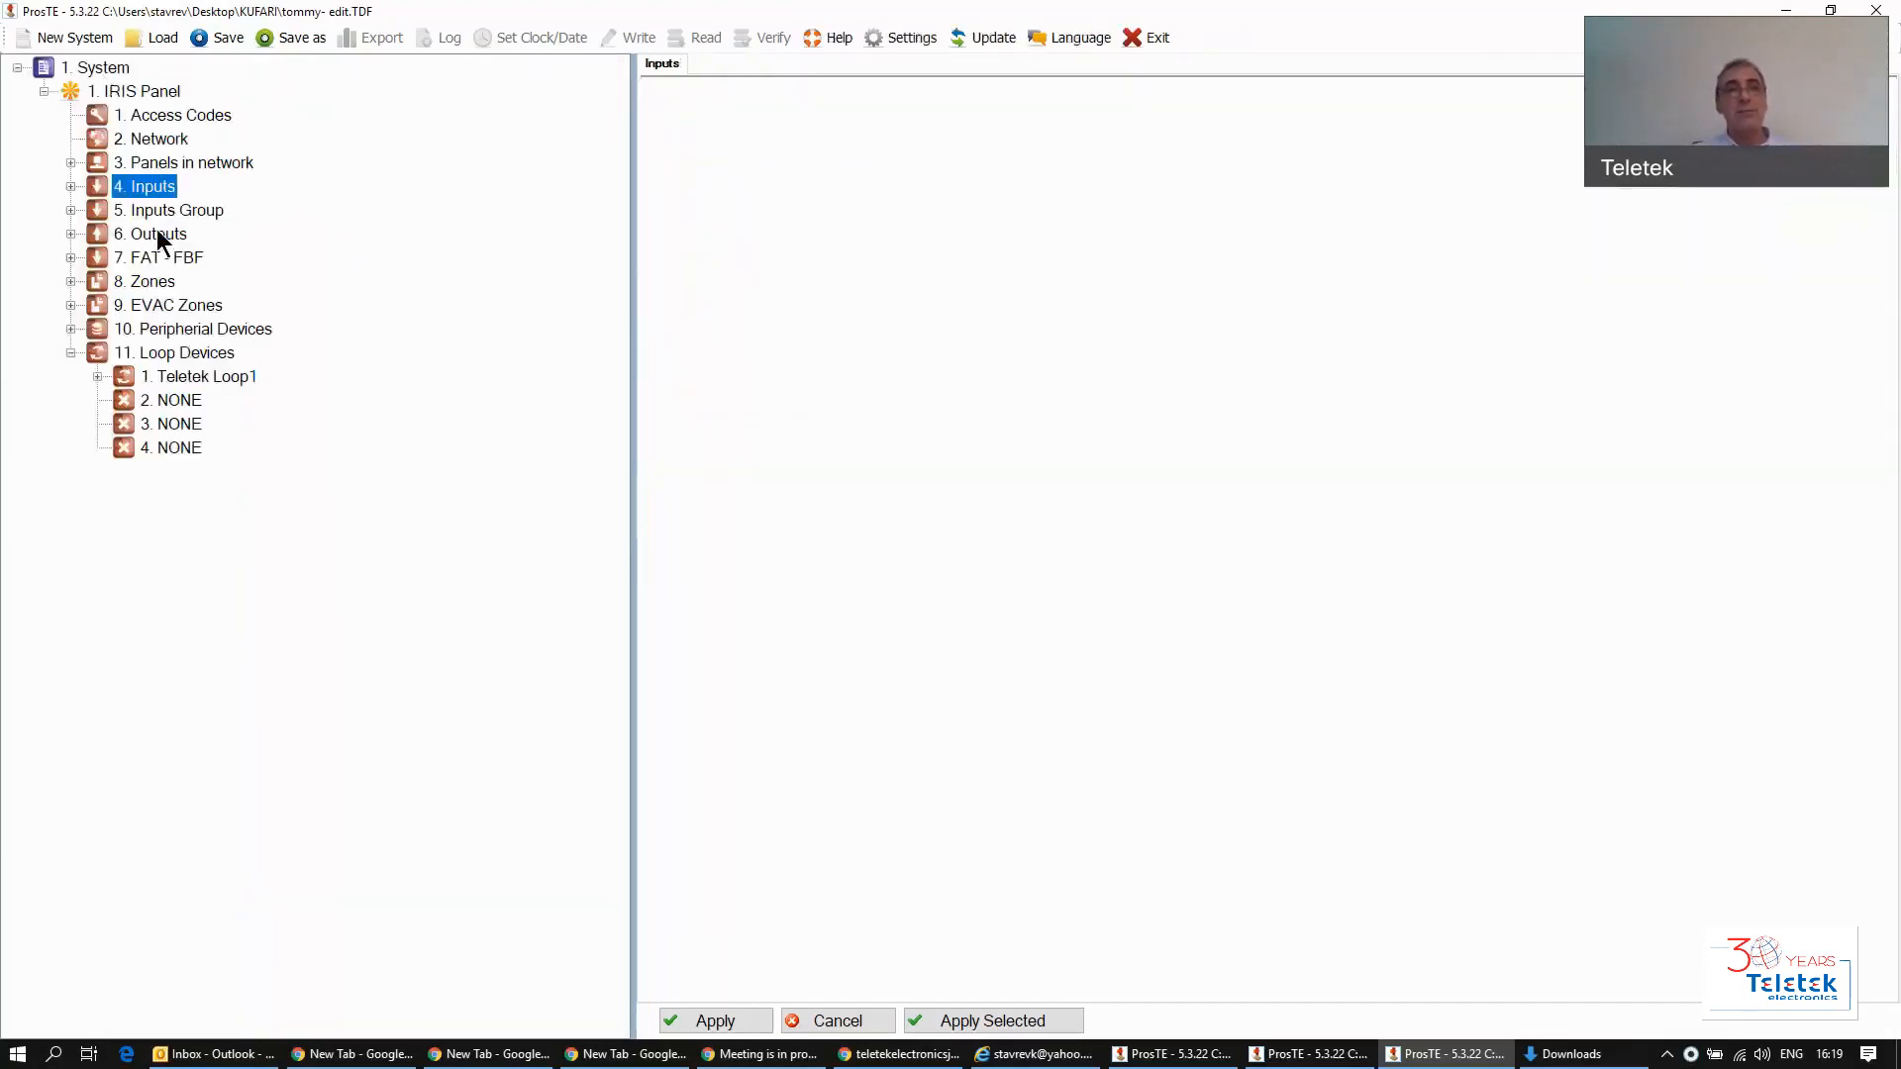
left_click(159, 234)
left_click(151, 182)
double_click(152, 184)
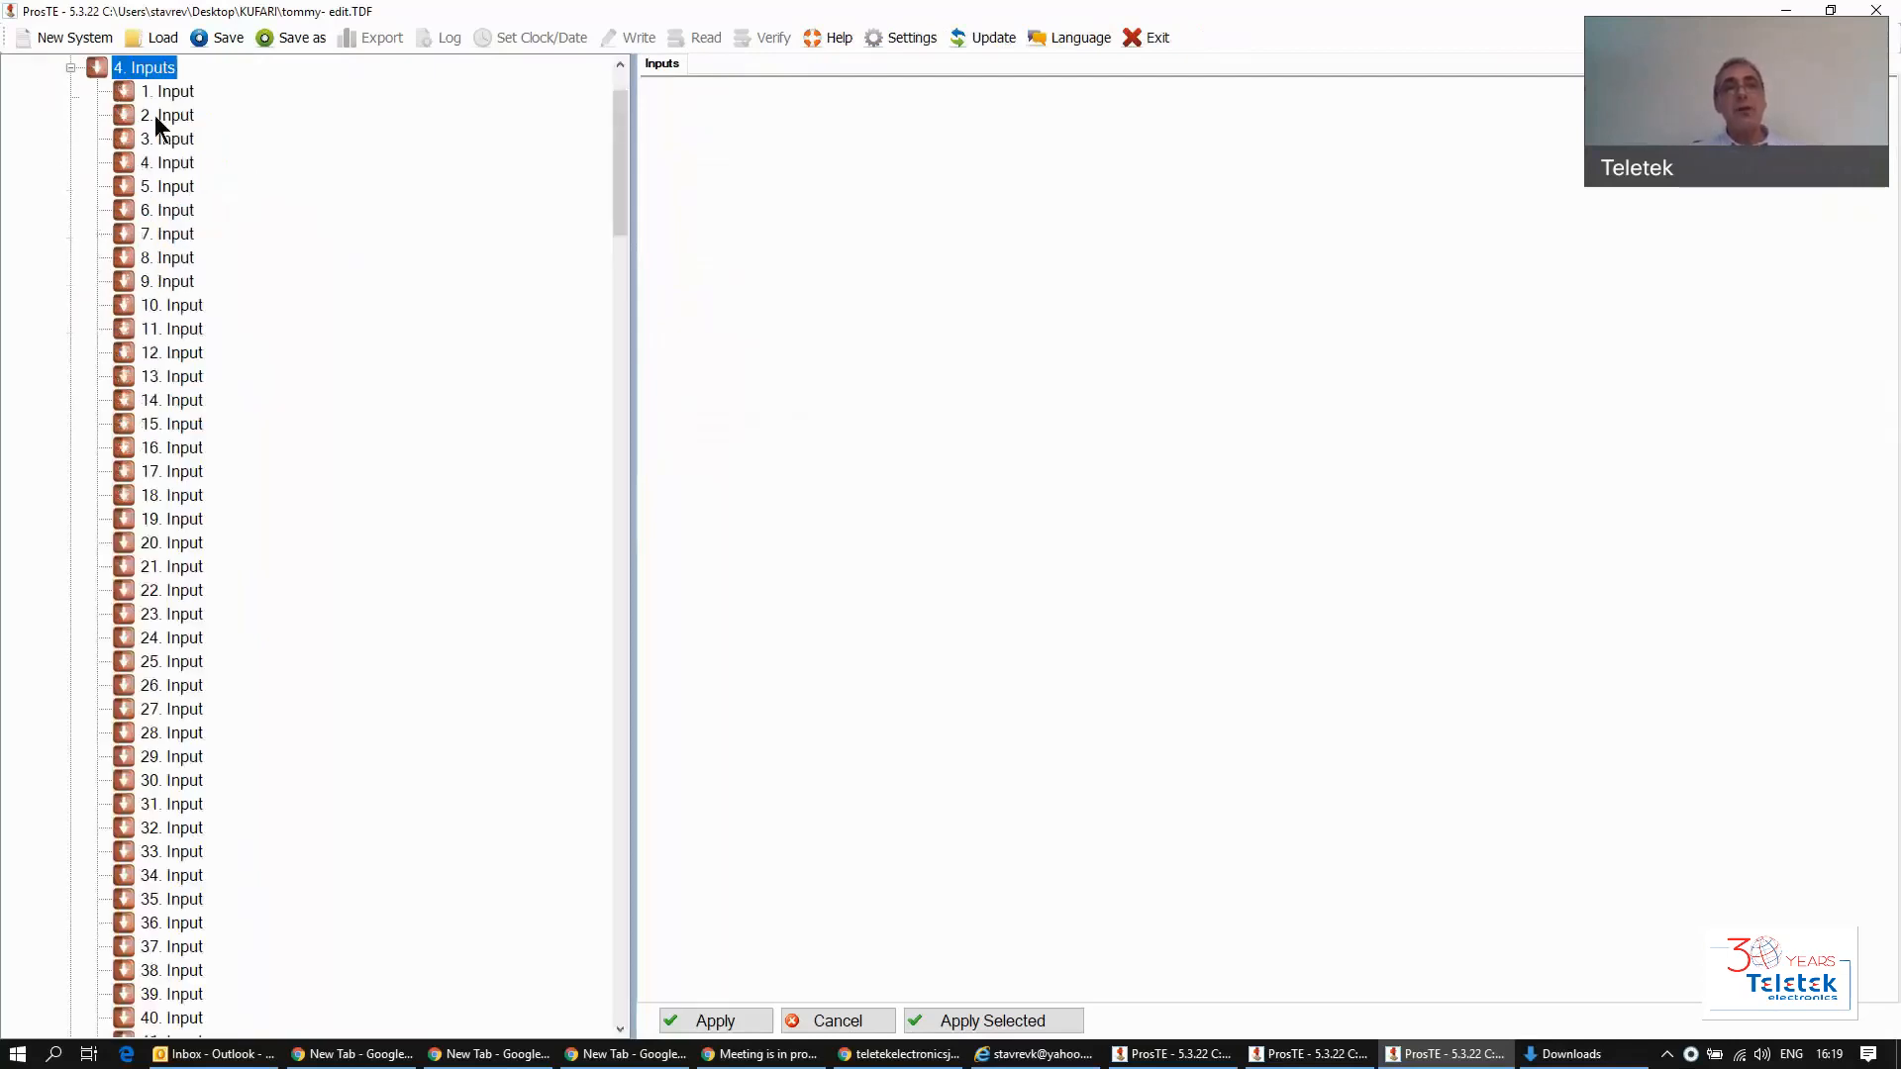
left_click_drag(622, 182, 566, 173)
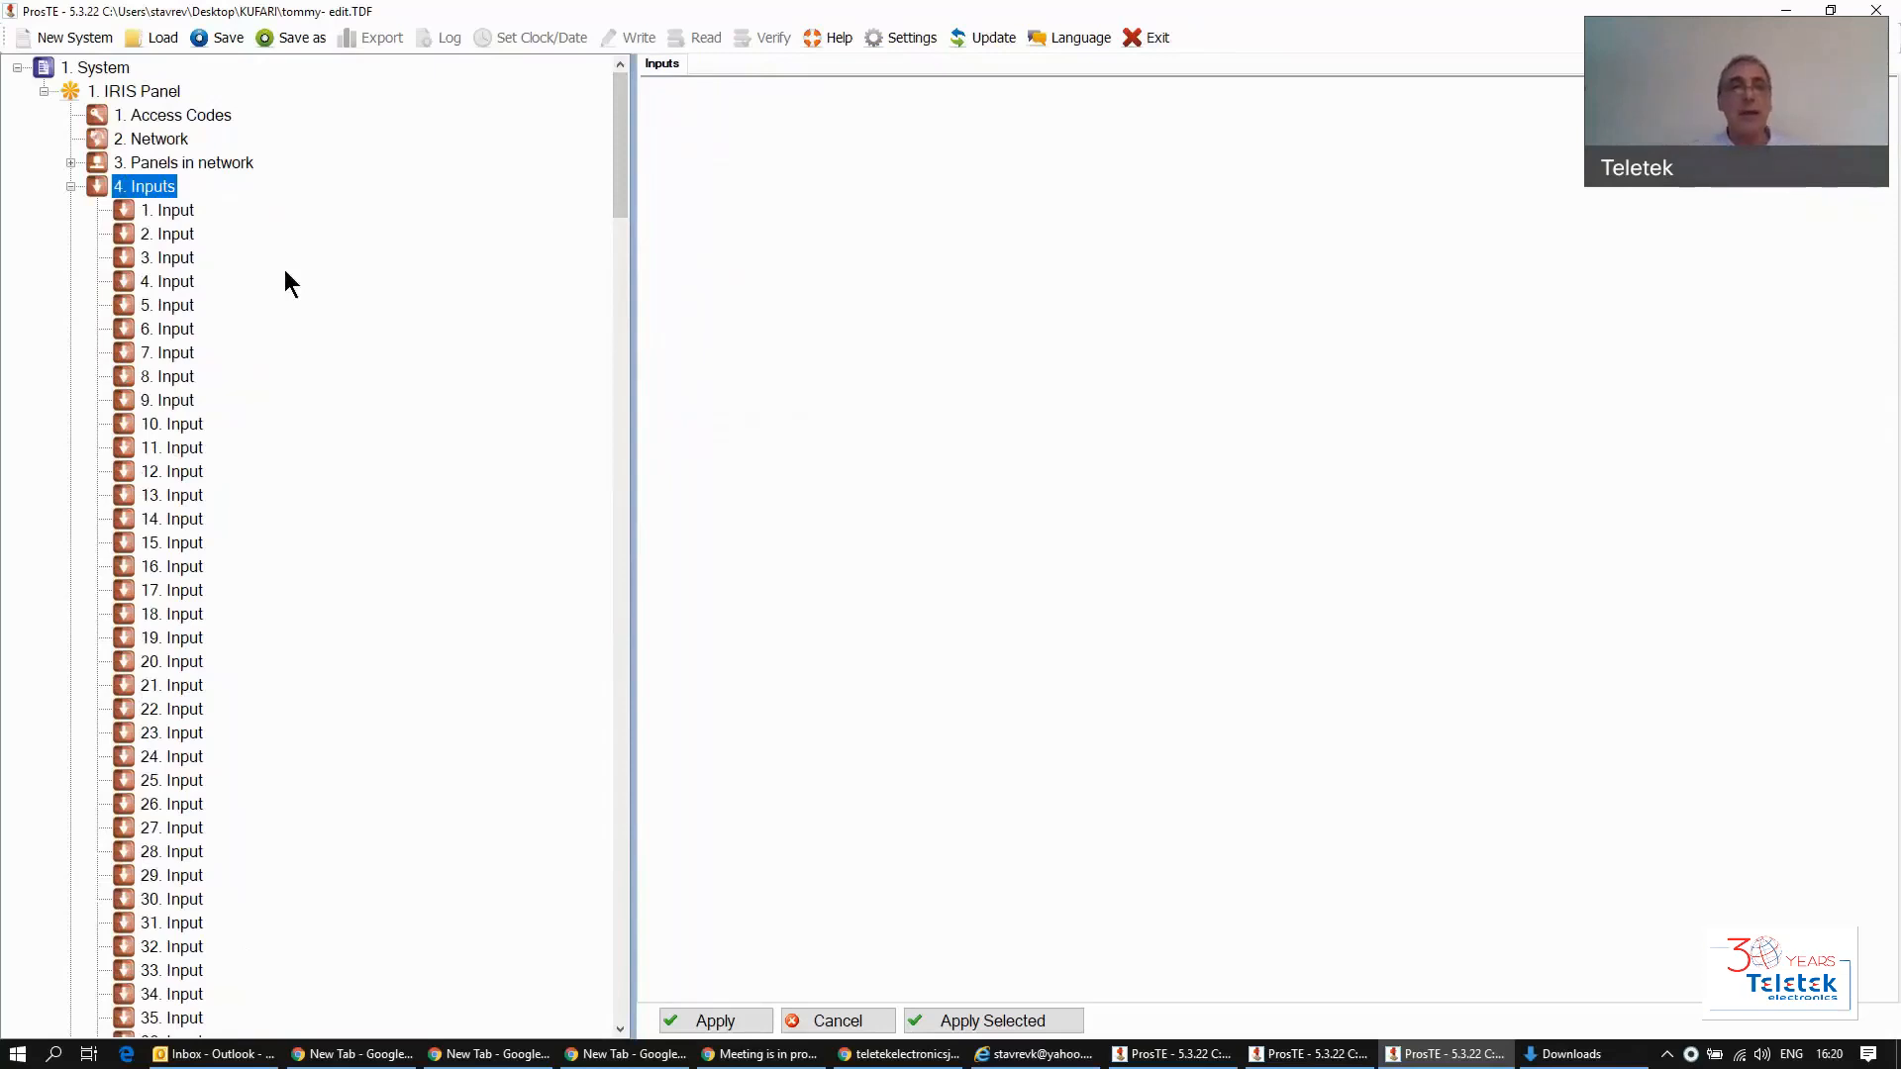
left_click(175, 210)
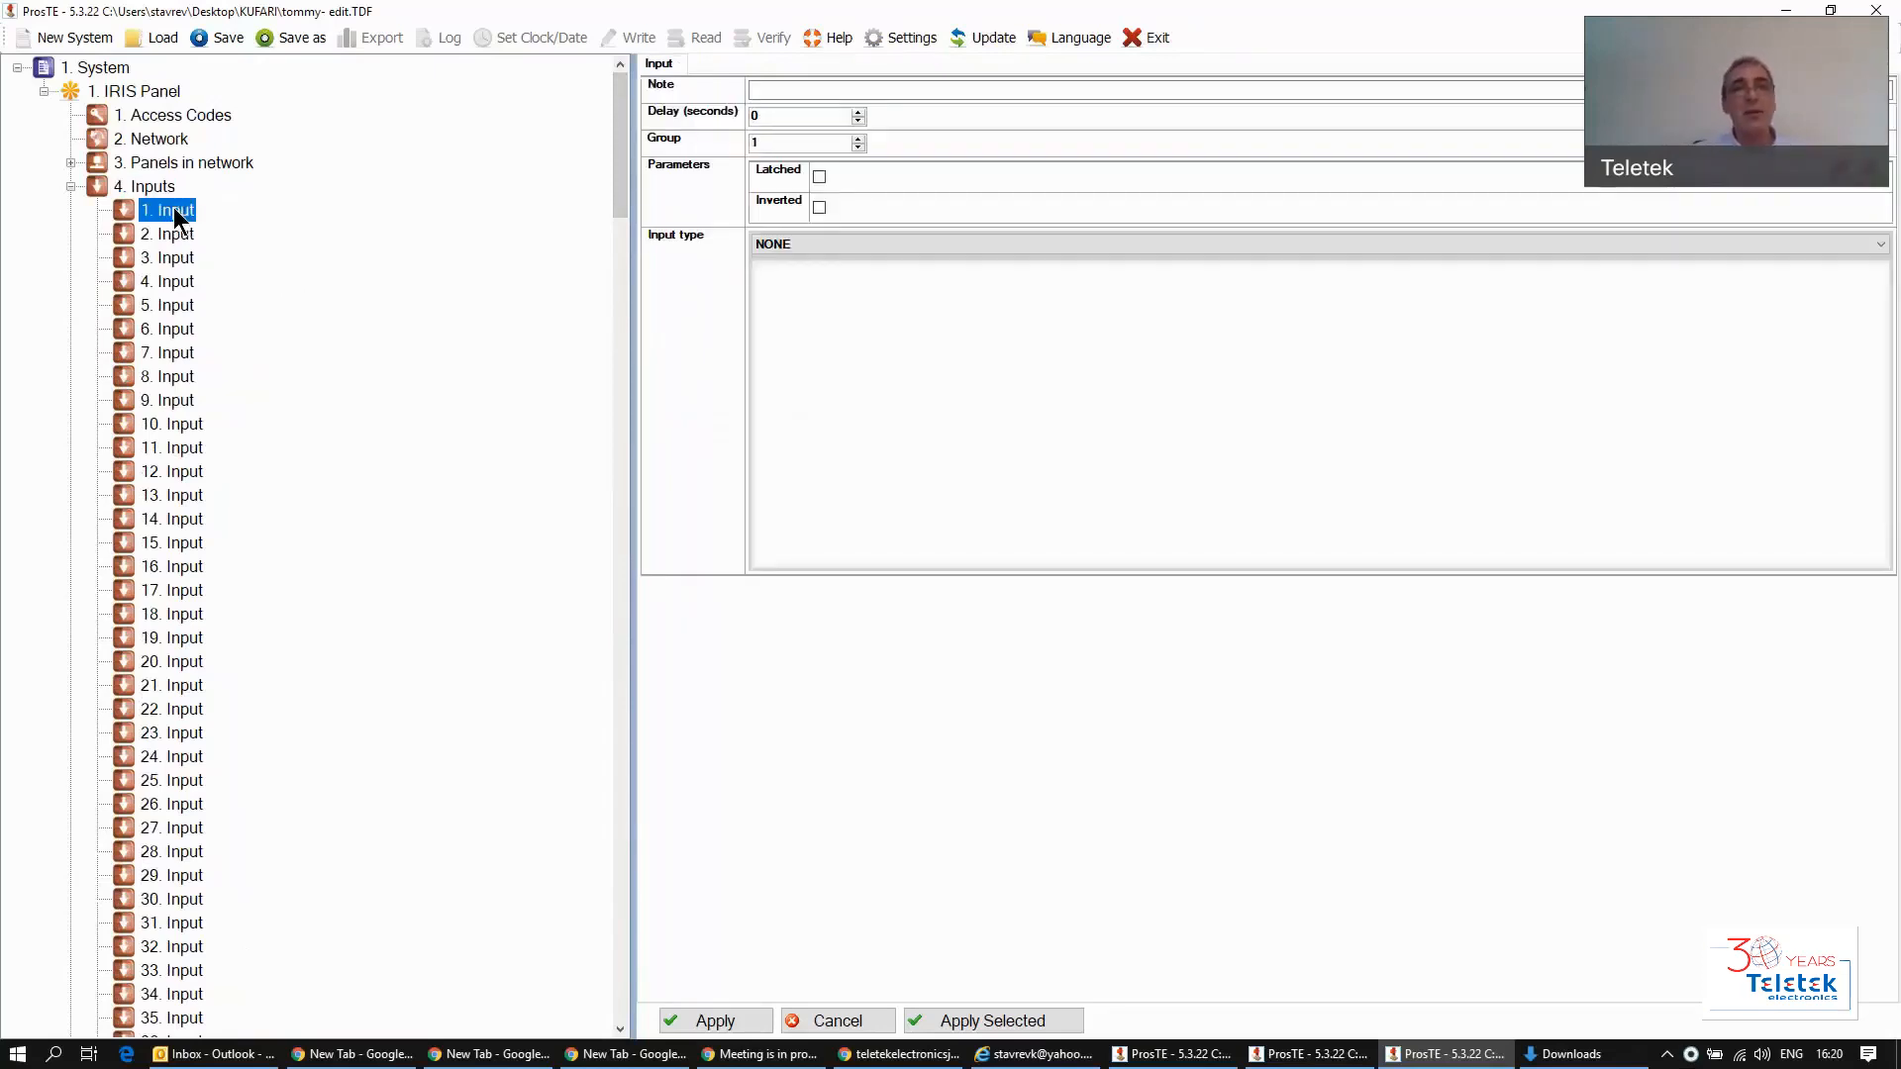
Step: Try the ACTION, ZONE and DEVICE GROUP input types for Input 1
left_click(917, 243)
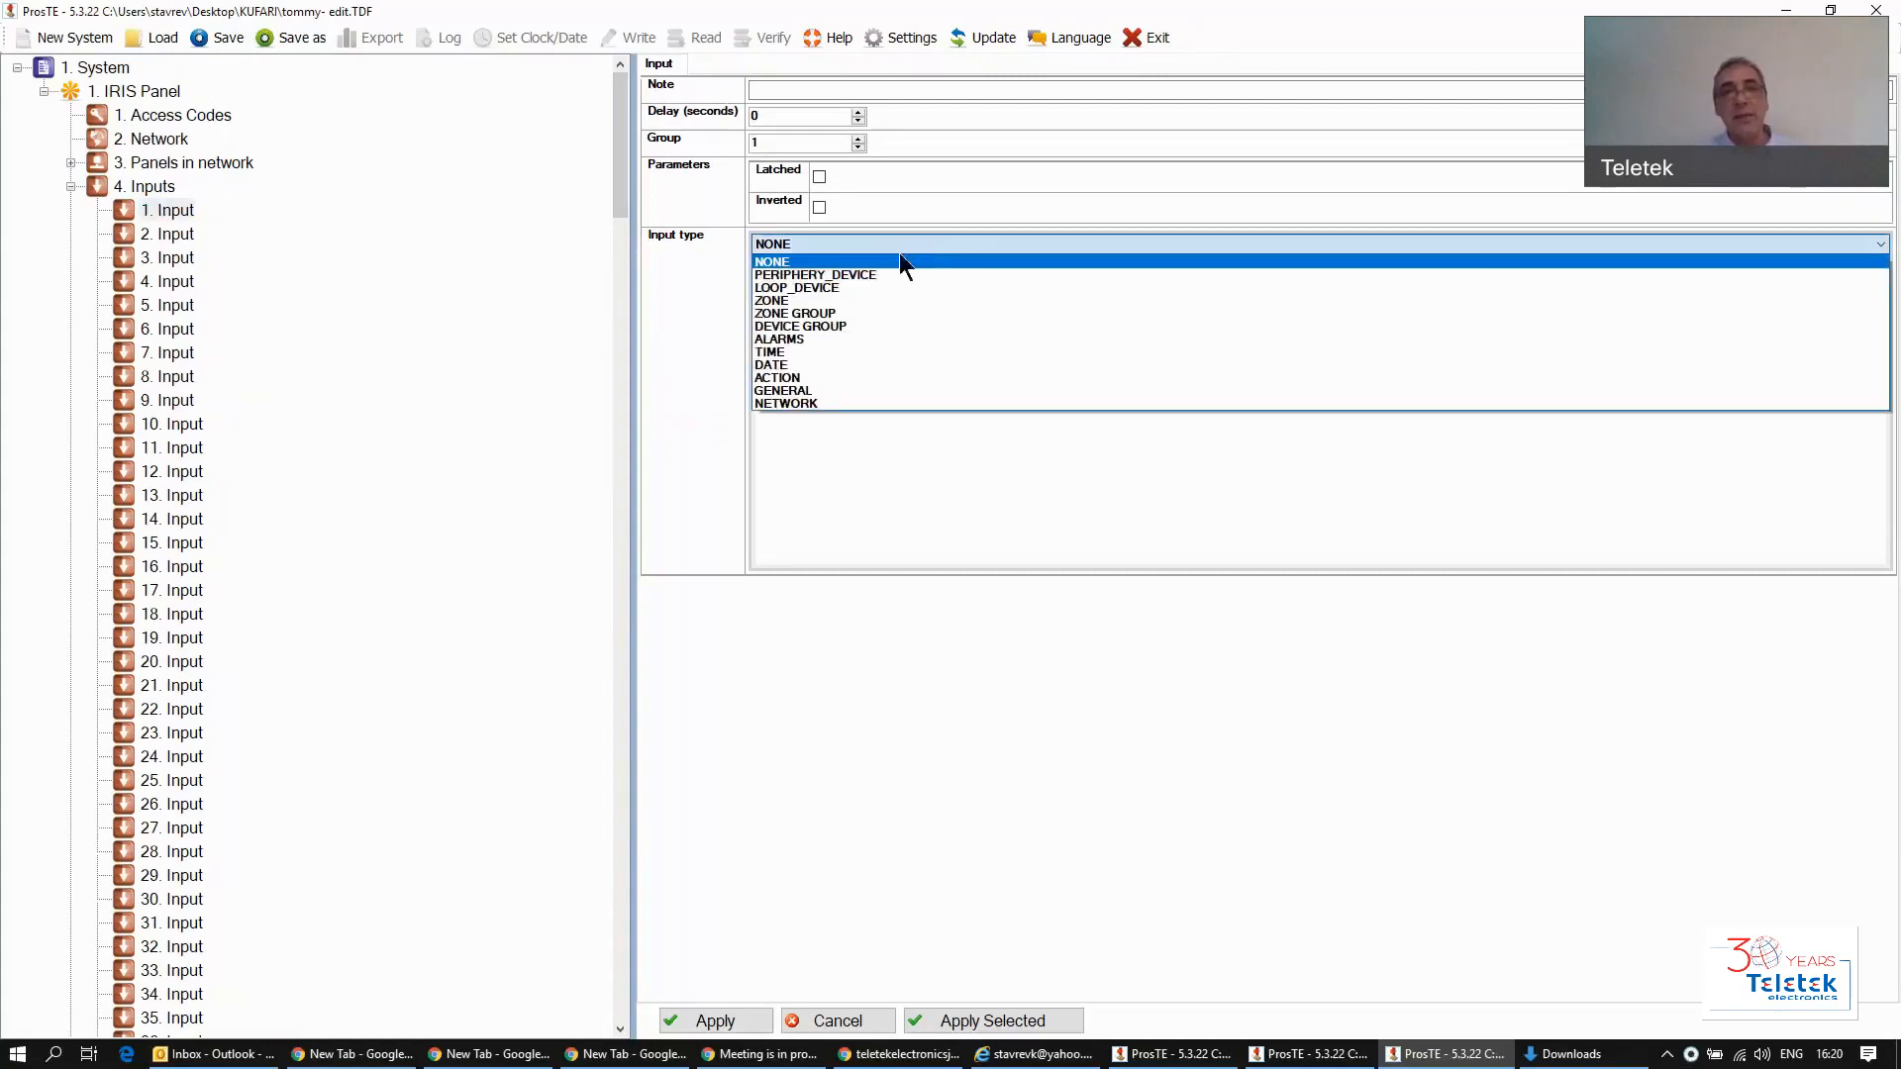
left_click(812, 376)
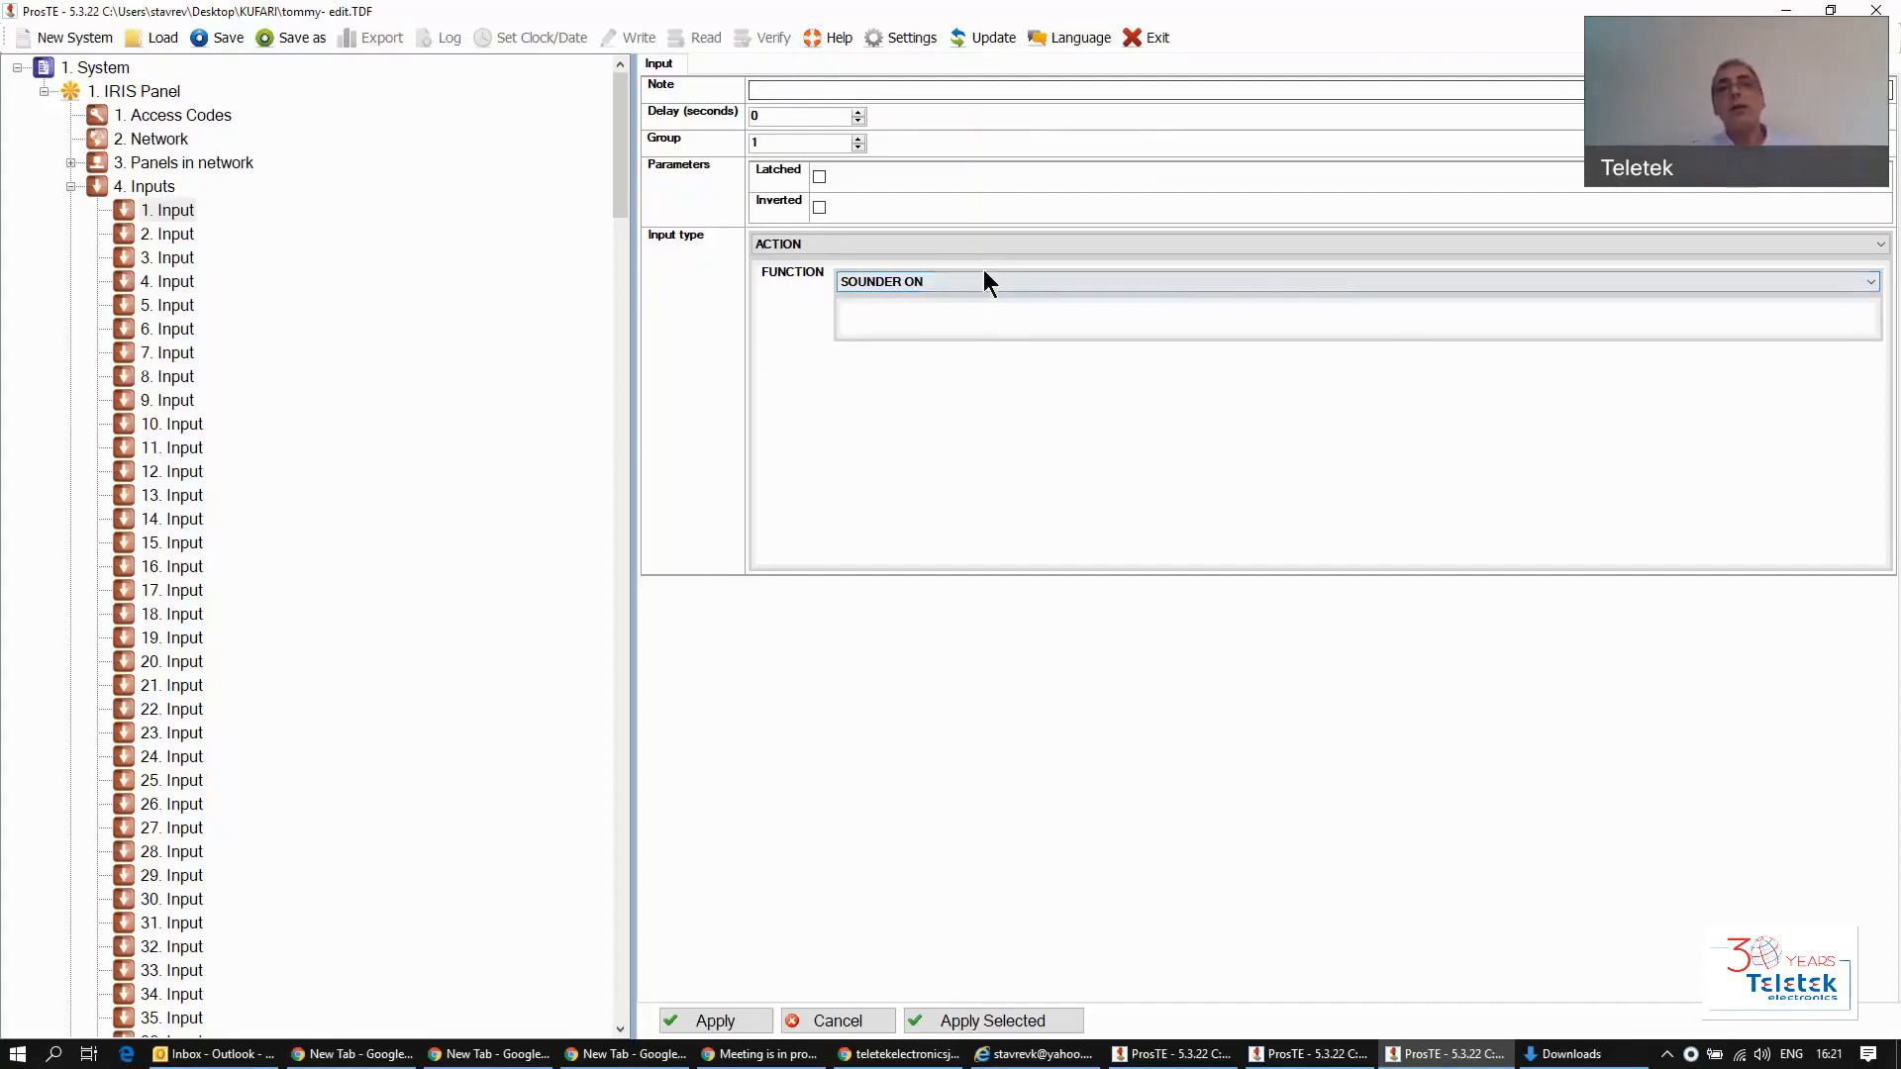
left_click(972, 241)
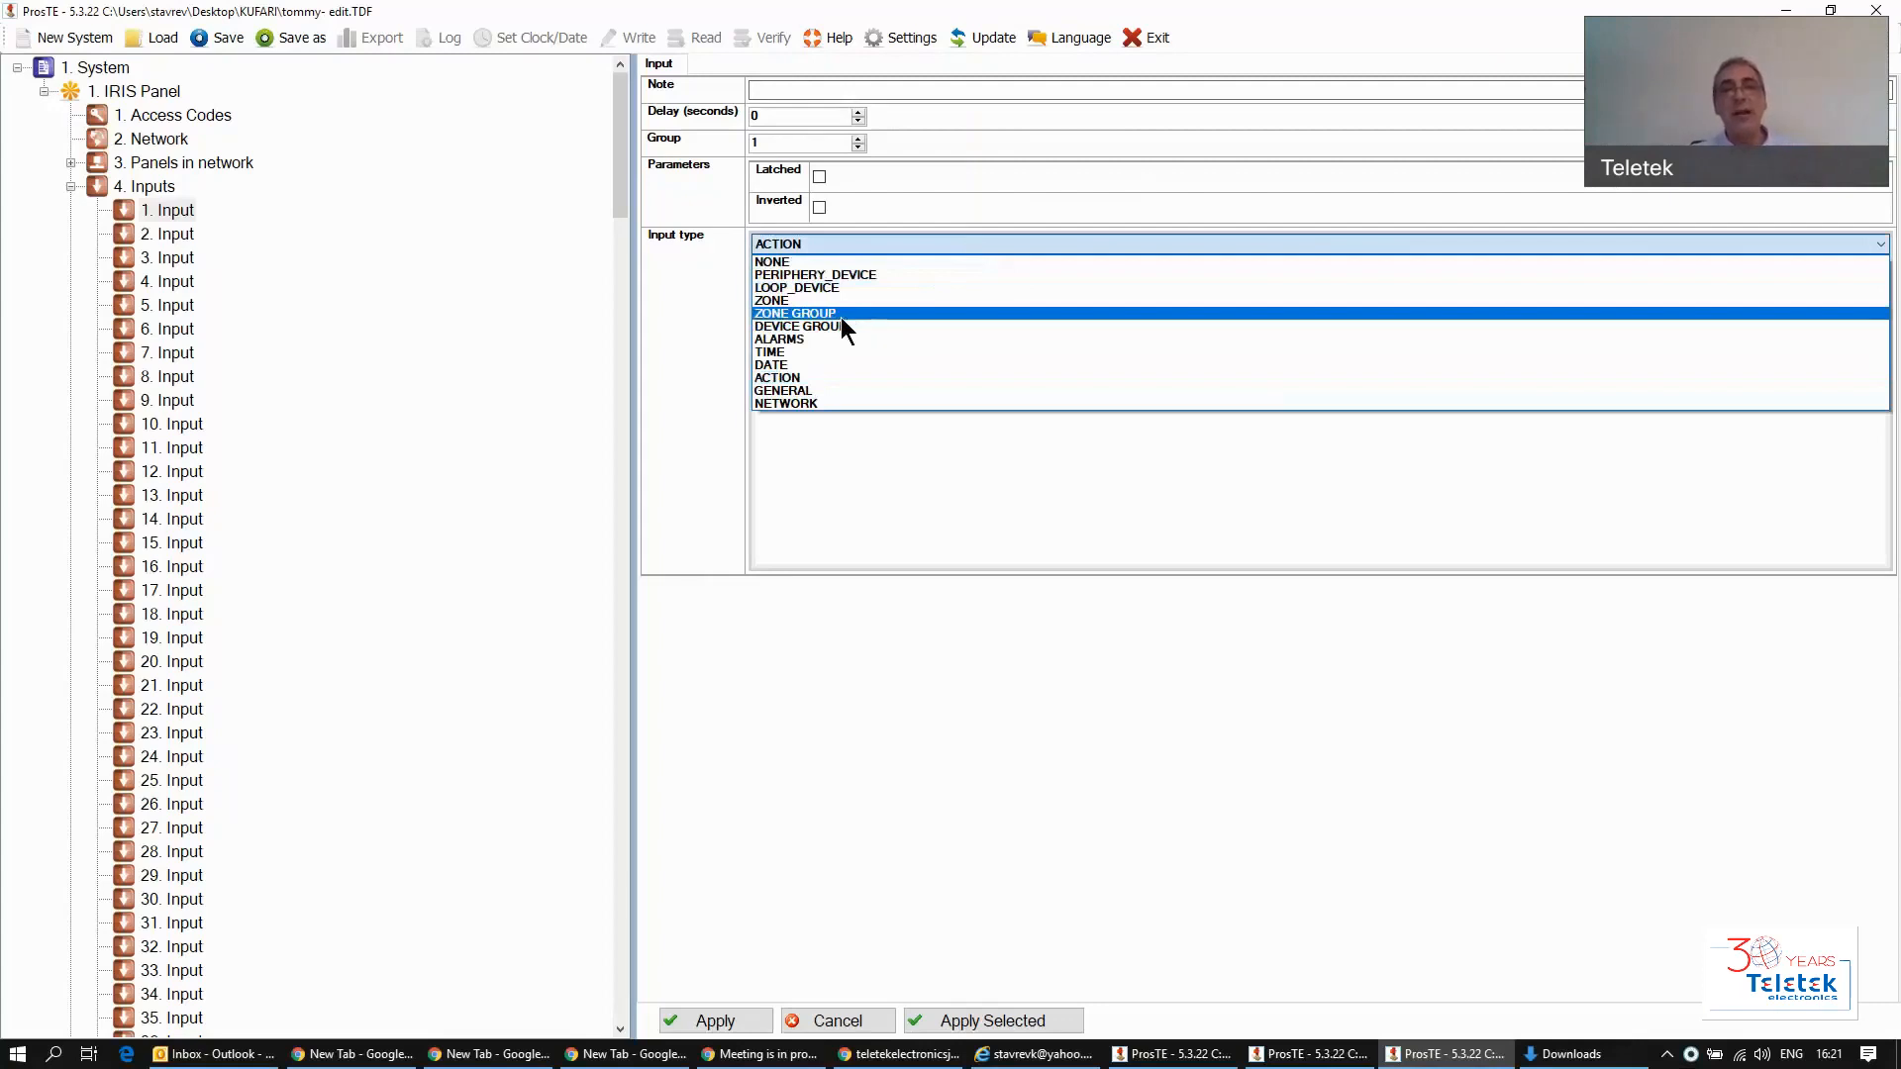
left_click(802, 299)
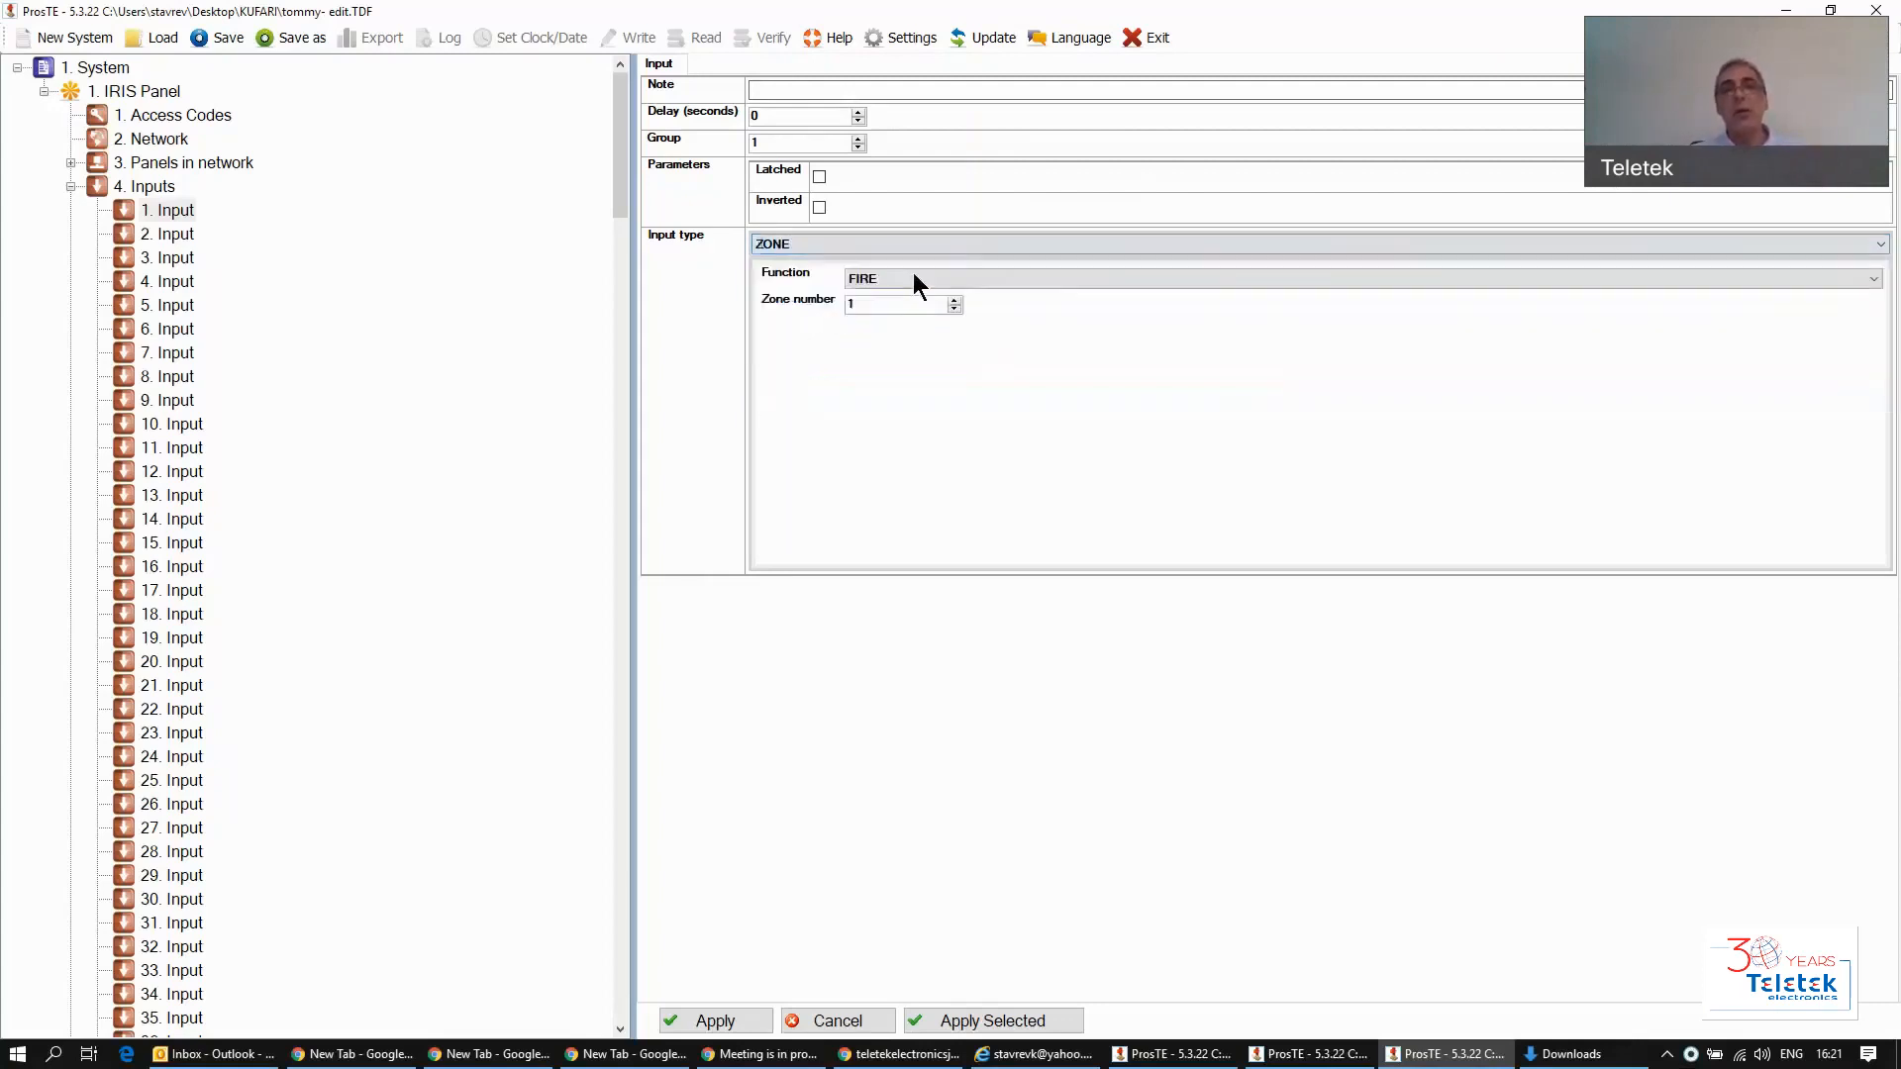
left_click(916, 242)
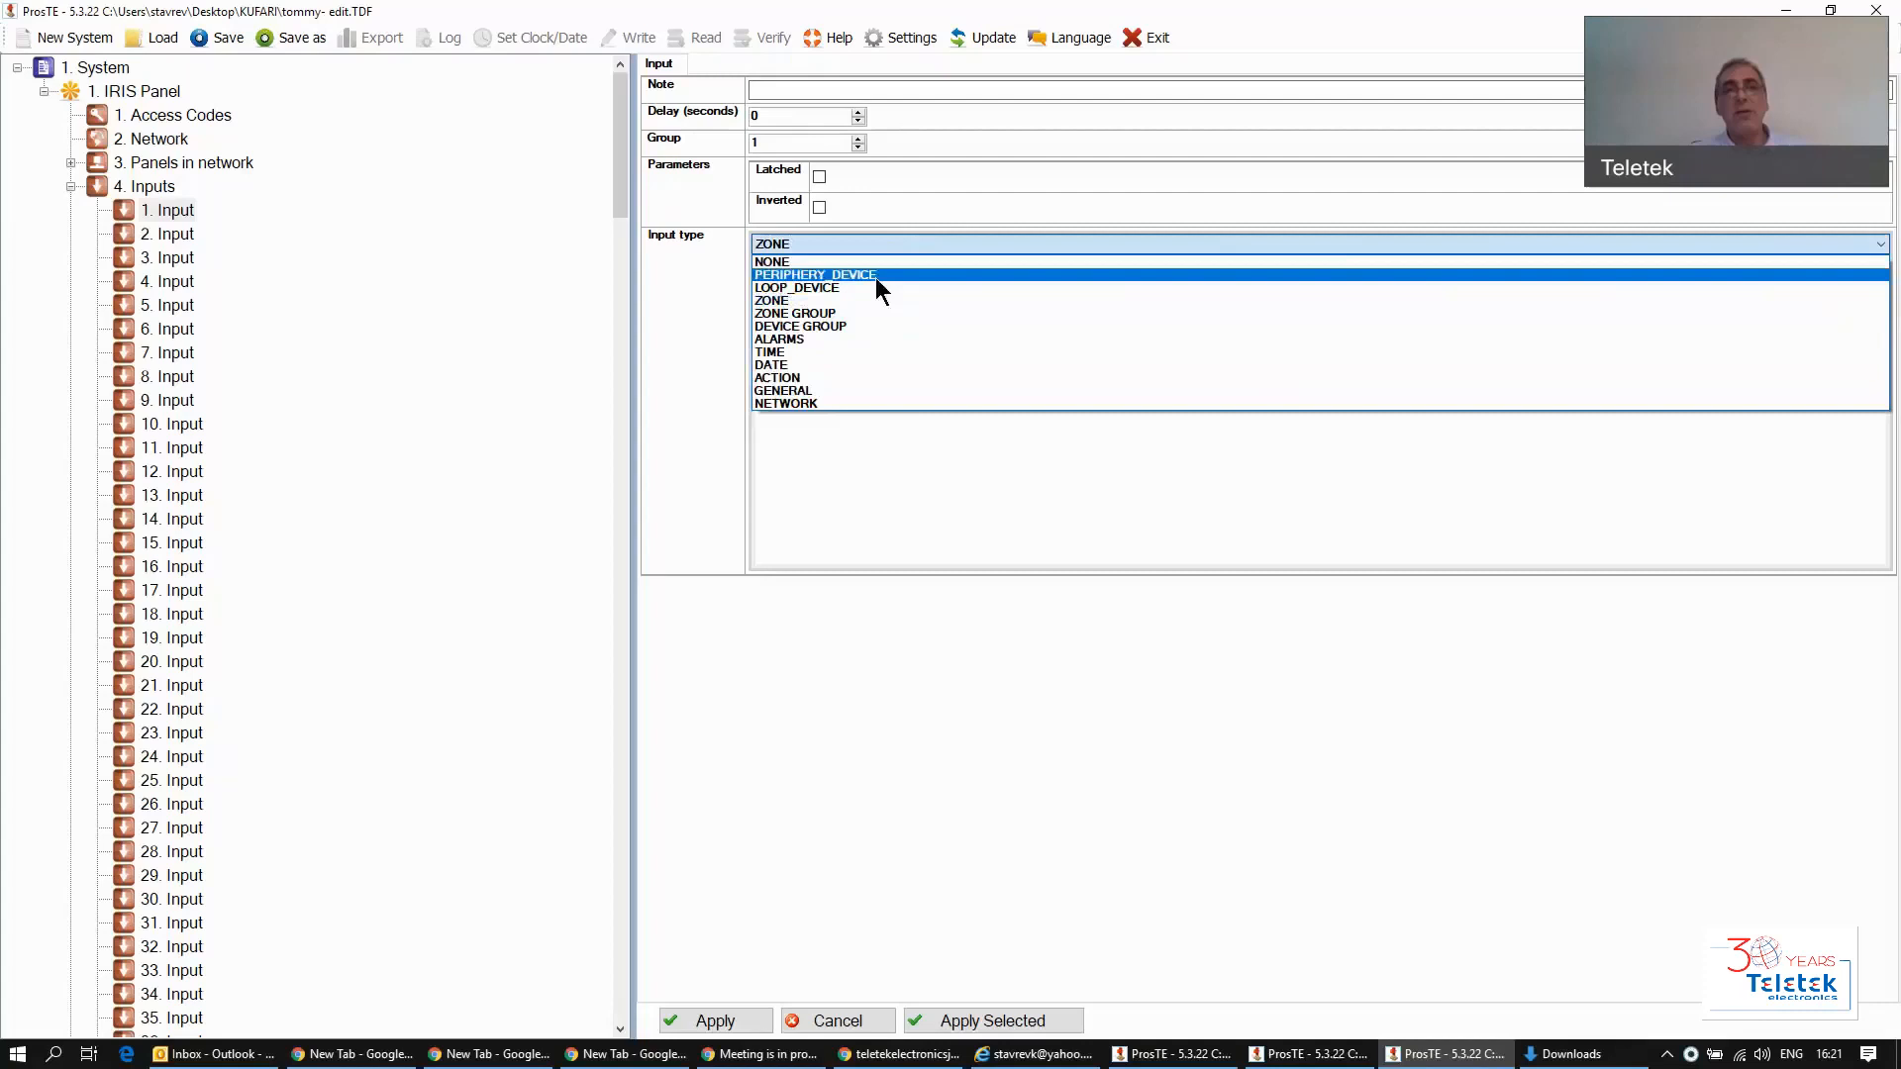
left_click(799, 328)
Step: Set Input 1's type to ACTION with the SOUNDER ON function, enter the note "Sounders ON" and apply the changes
left_click(937, 243)
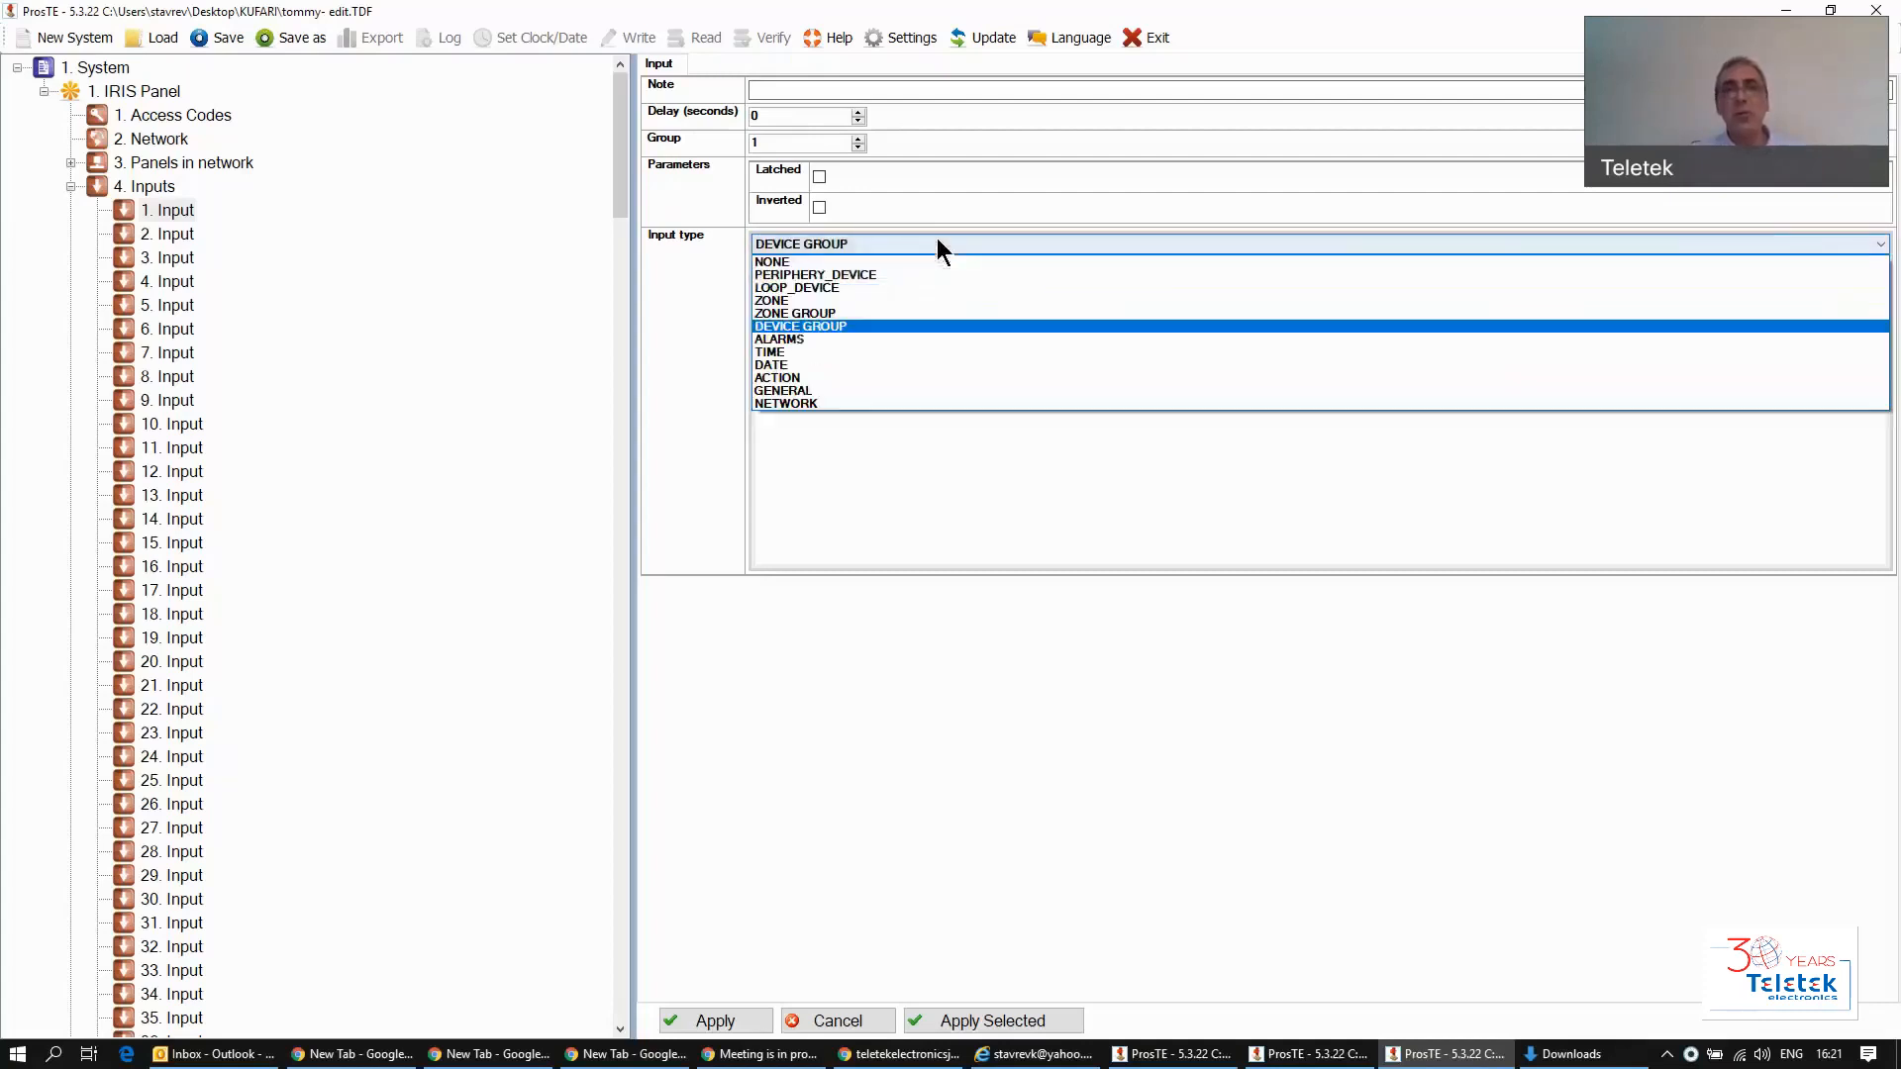
left_click(789, 382)
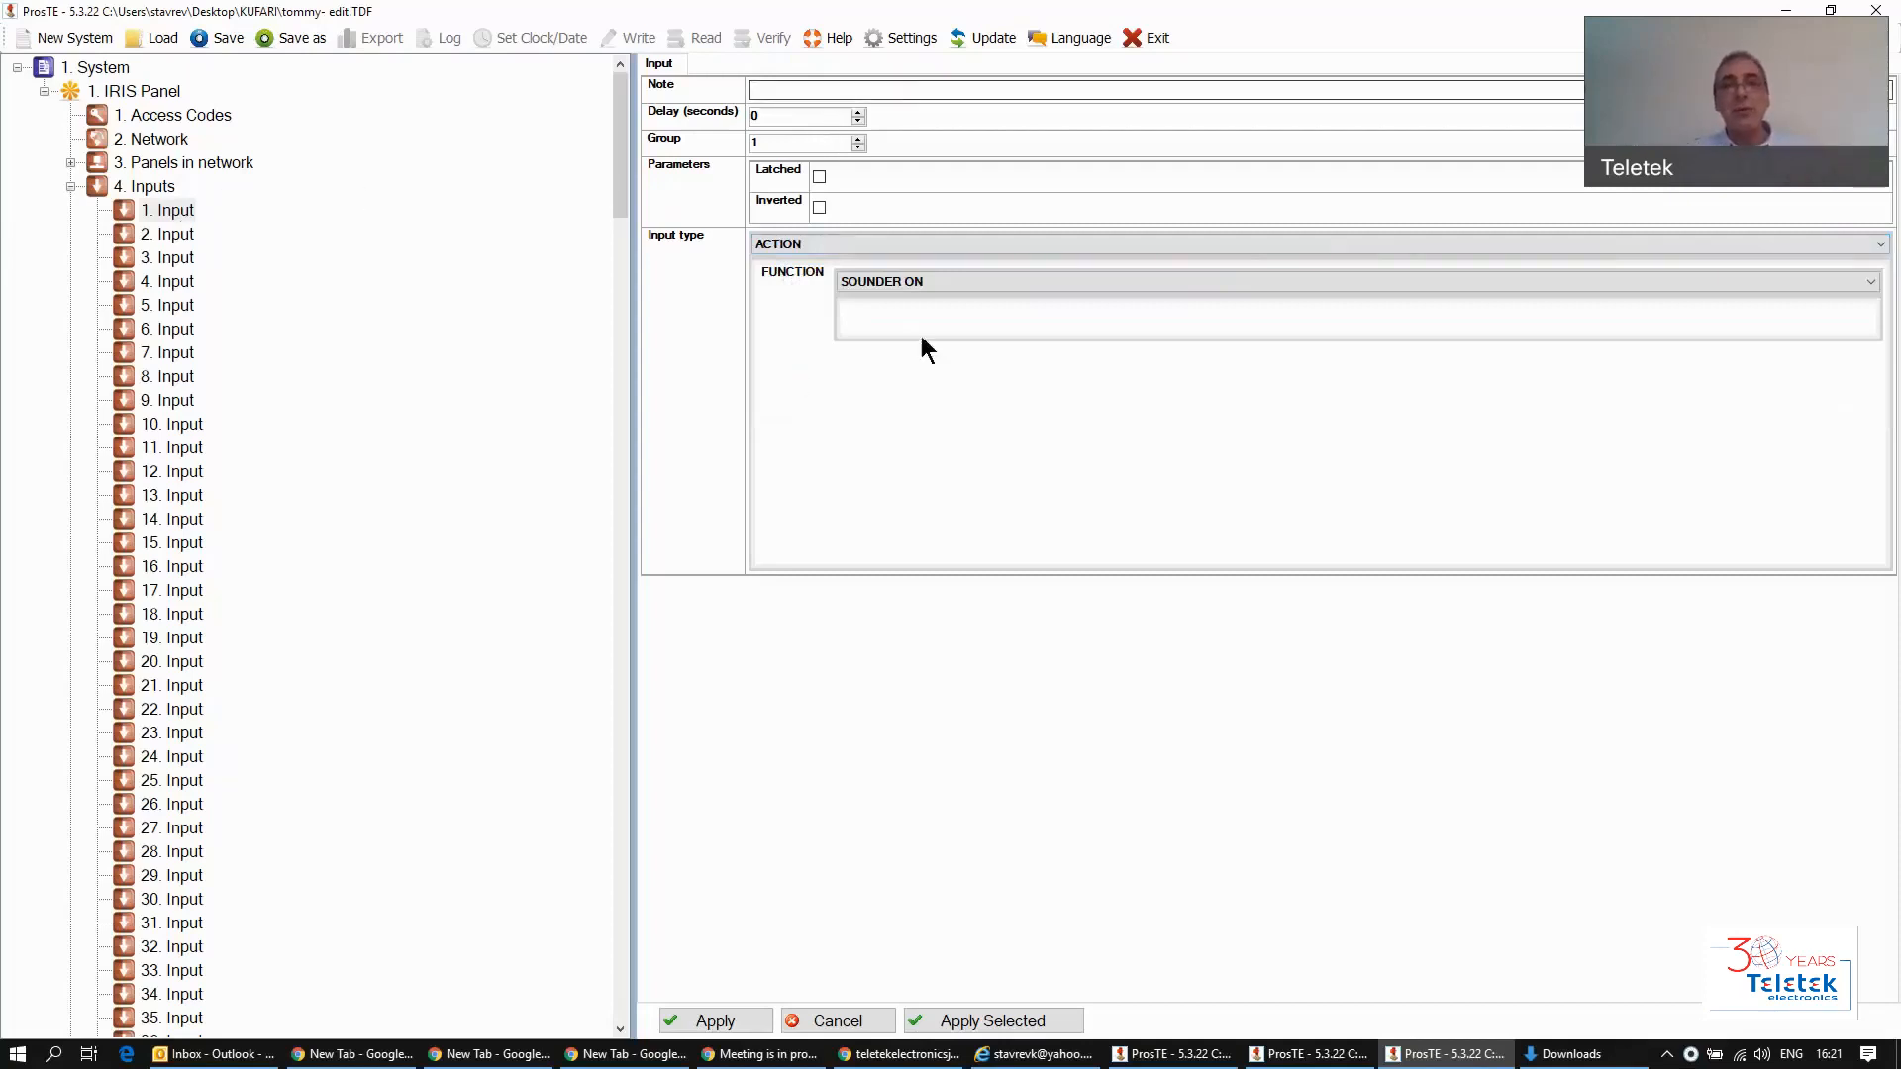
left_click(814, 88)
type("S")
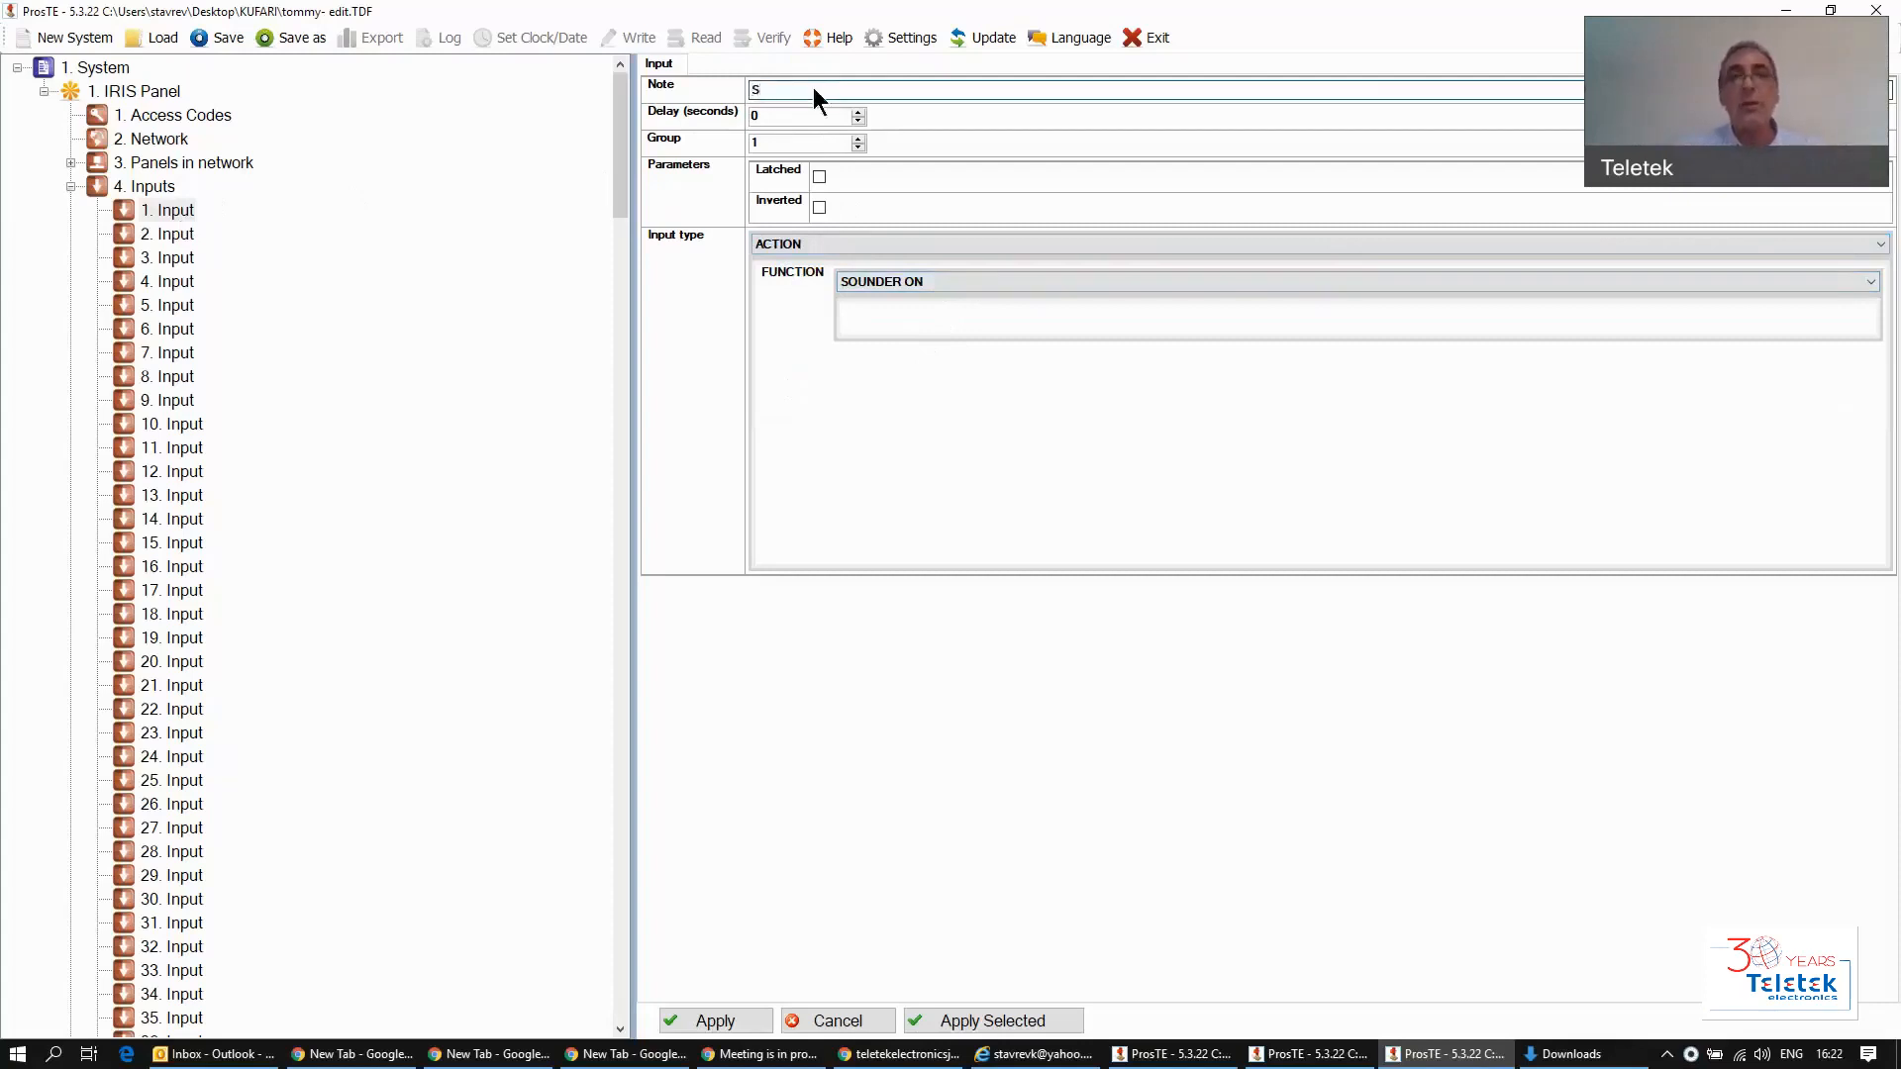
type("ounder")
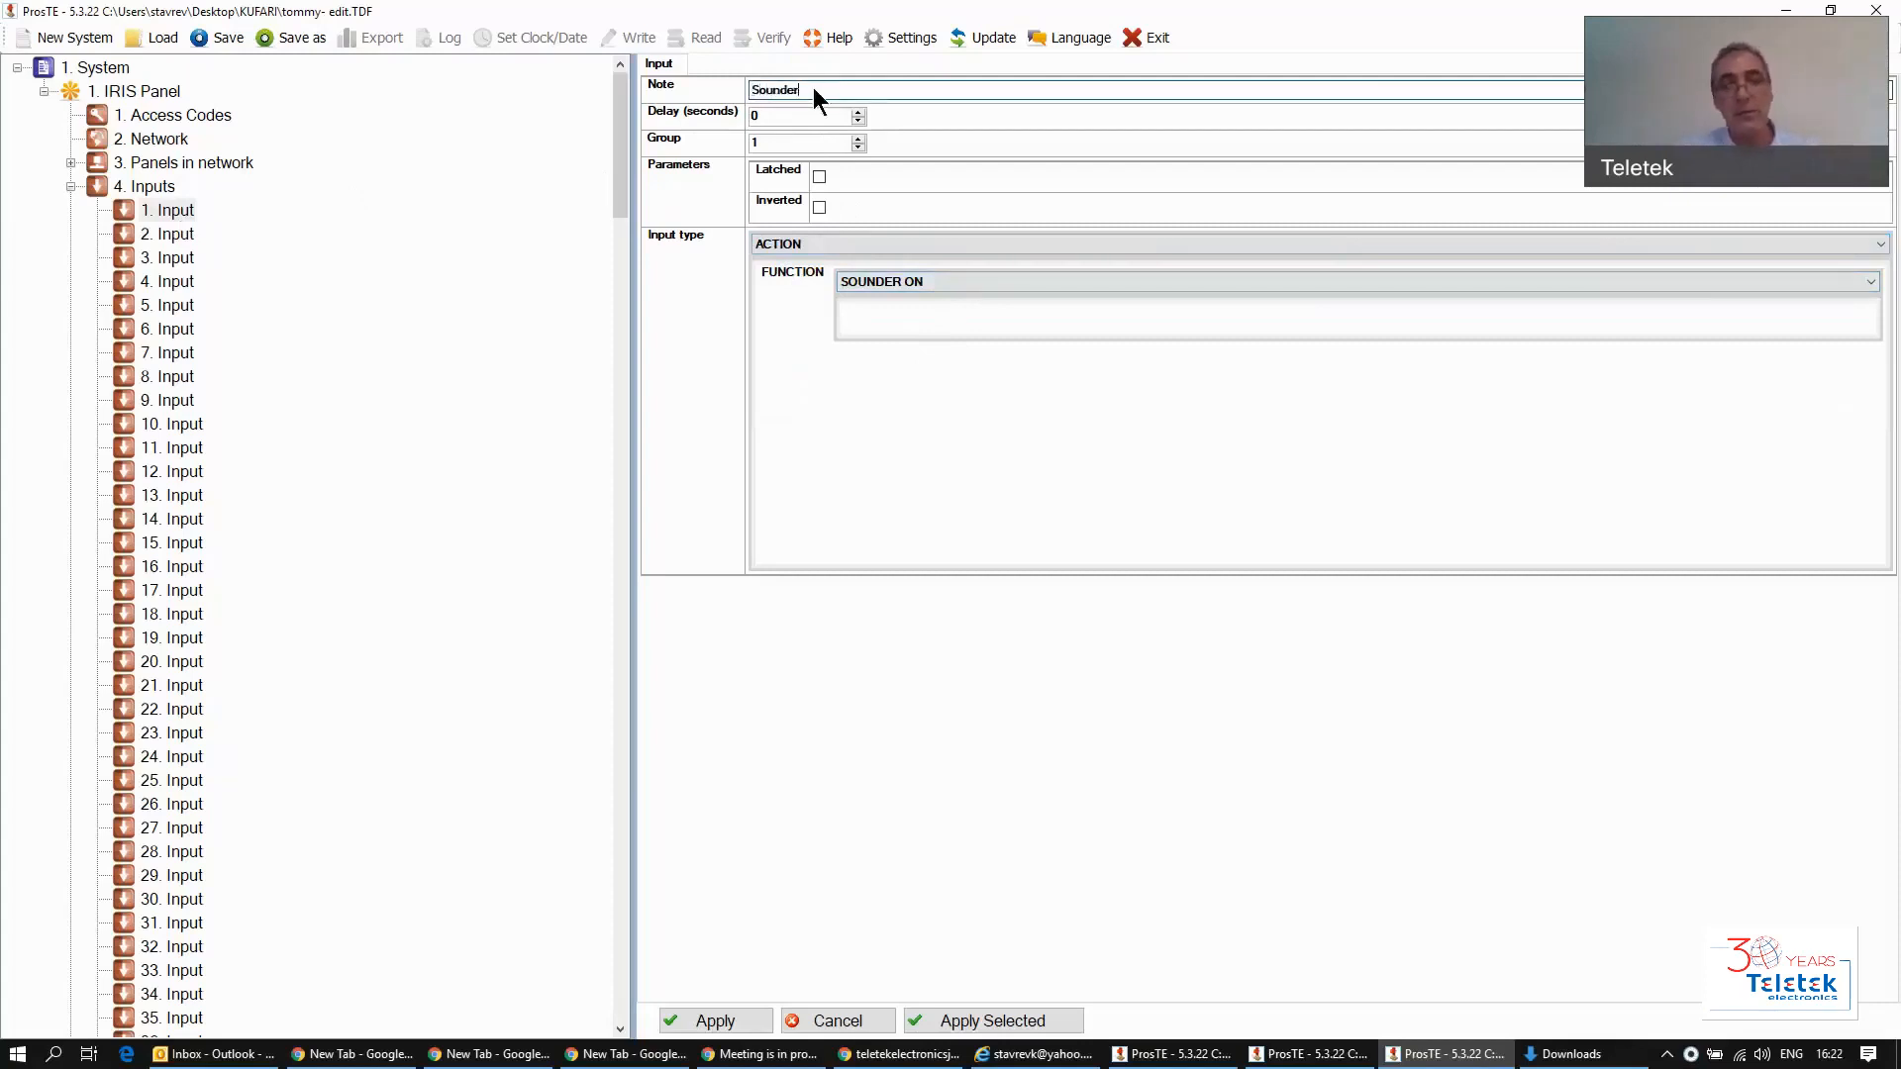
type("s ON")
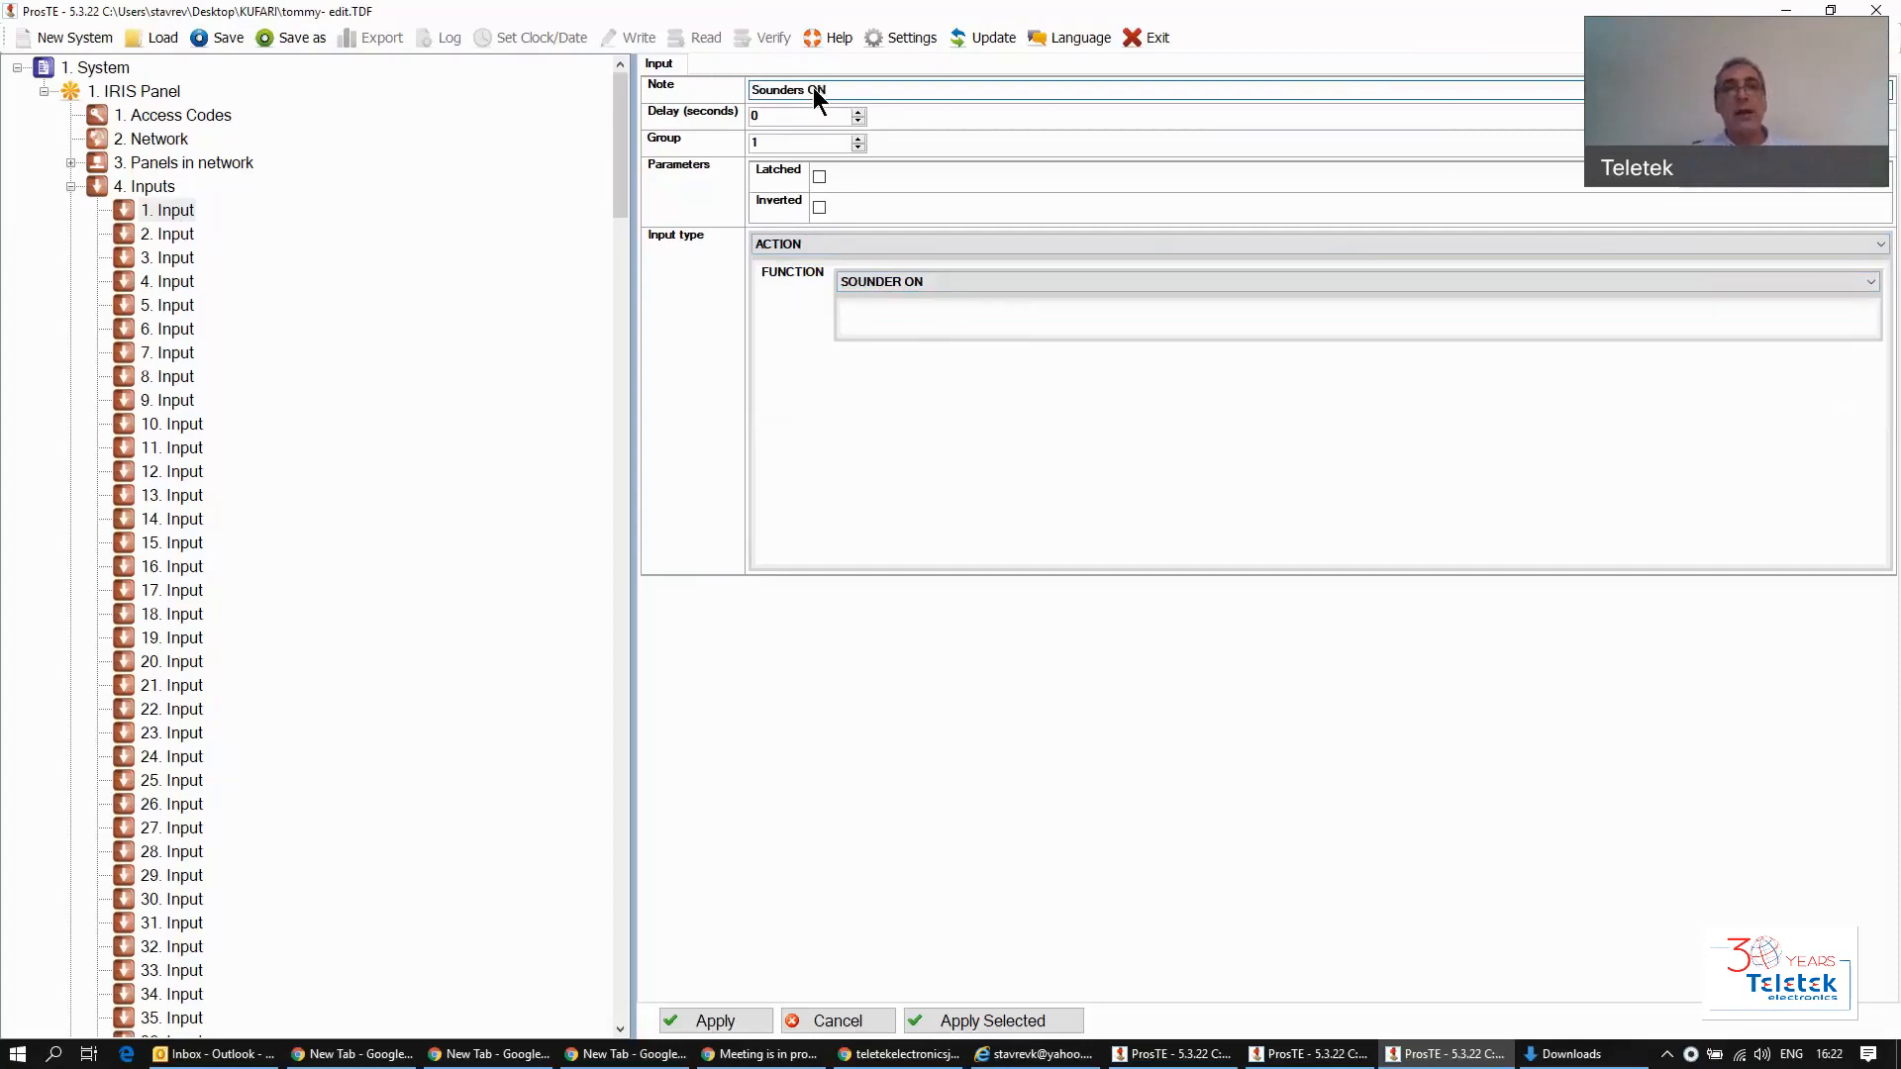
left_click(712, 1021)
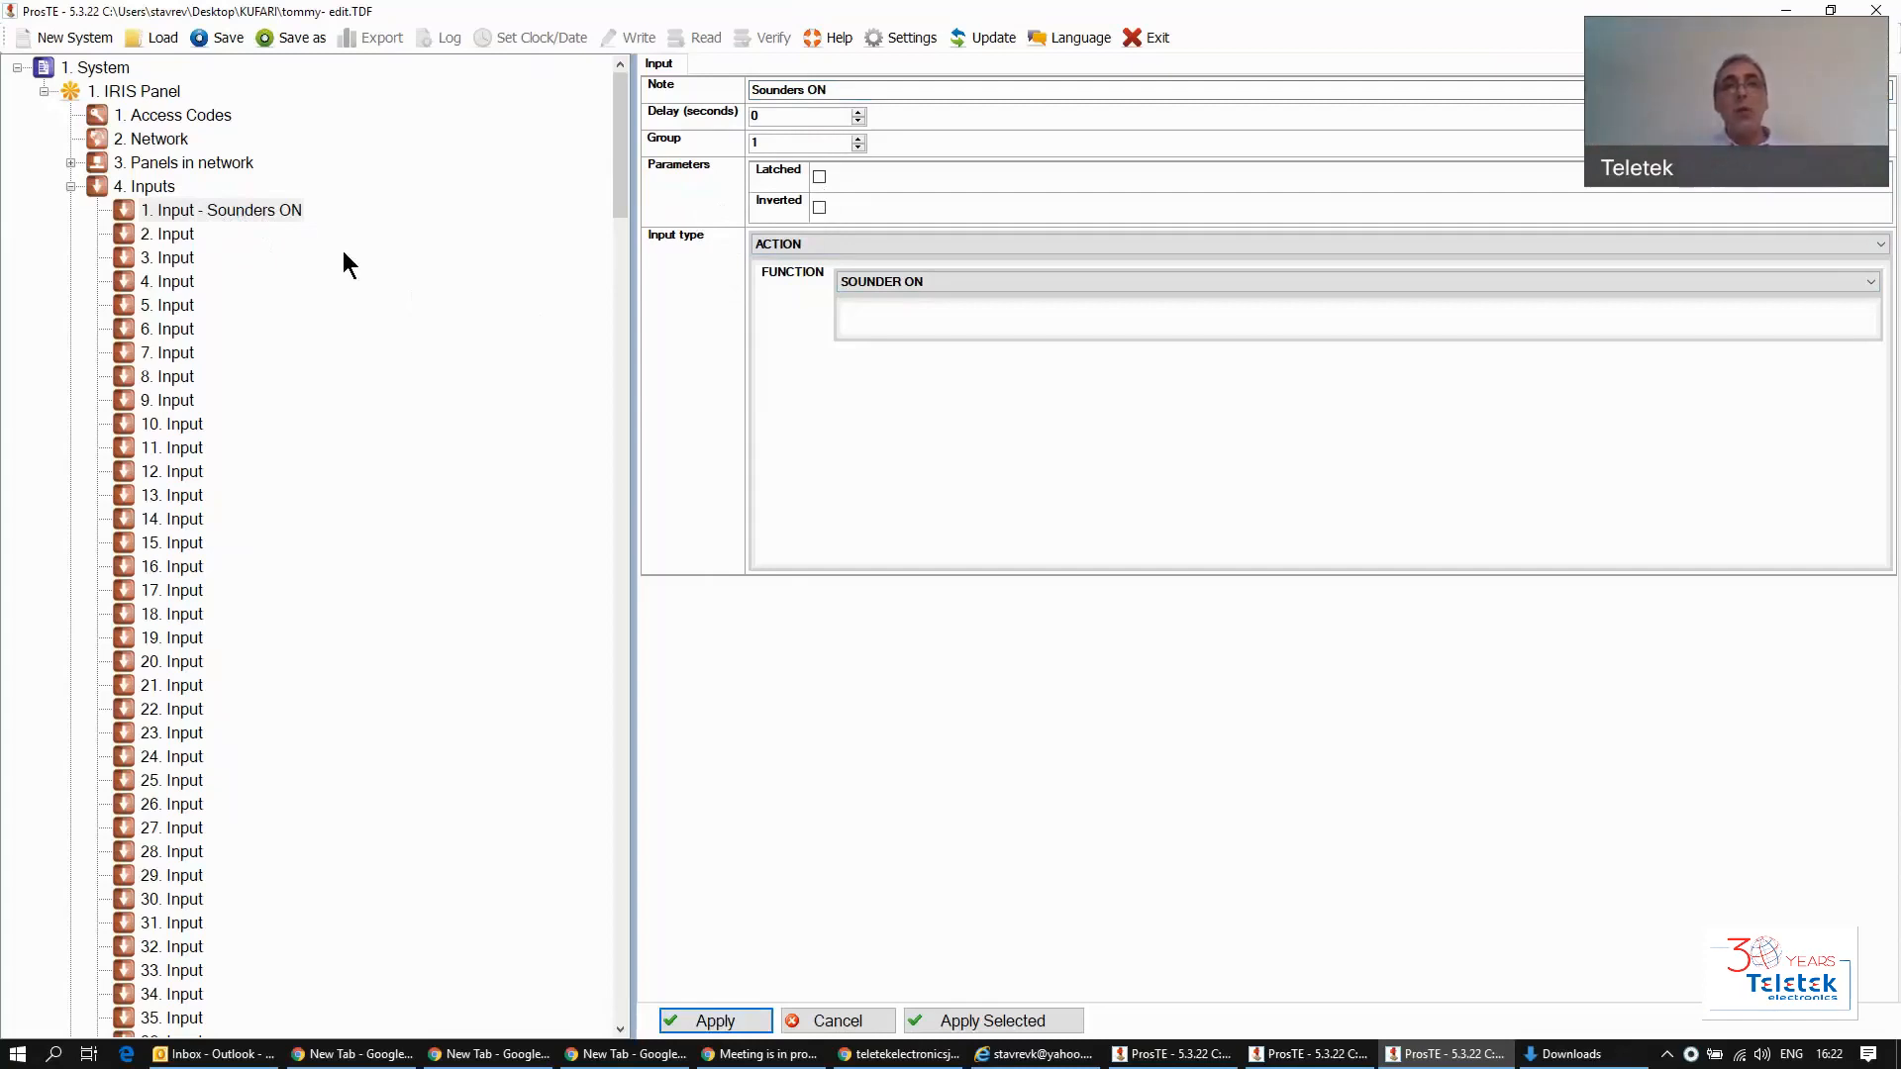
Step: Collapse the Inputs and check the Teletek Loop1 device list for the SensoIRIS MIO22 module's address
left_click(69, 186)
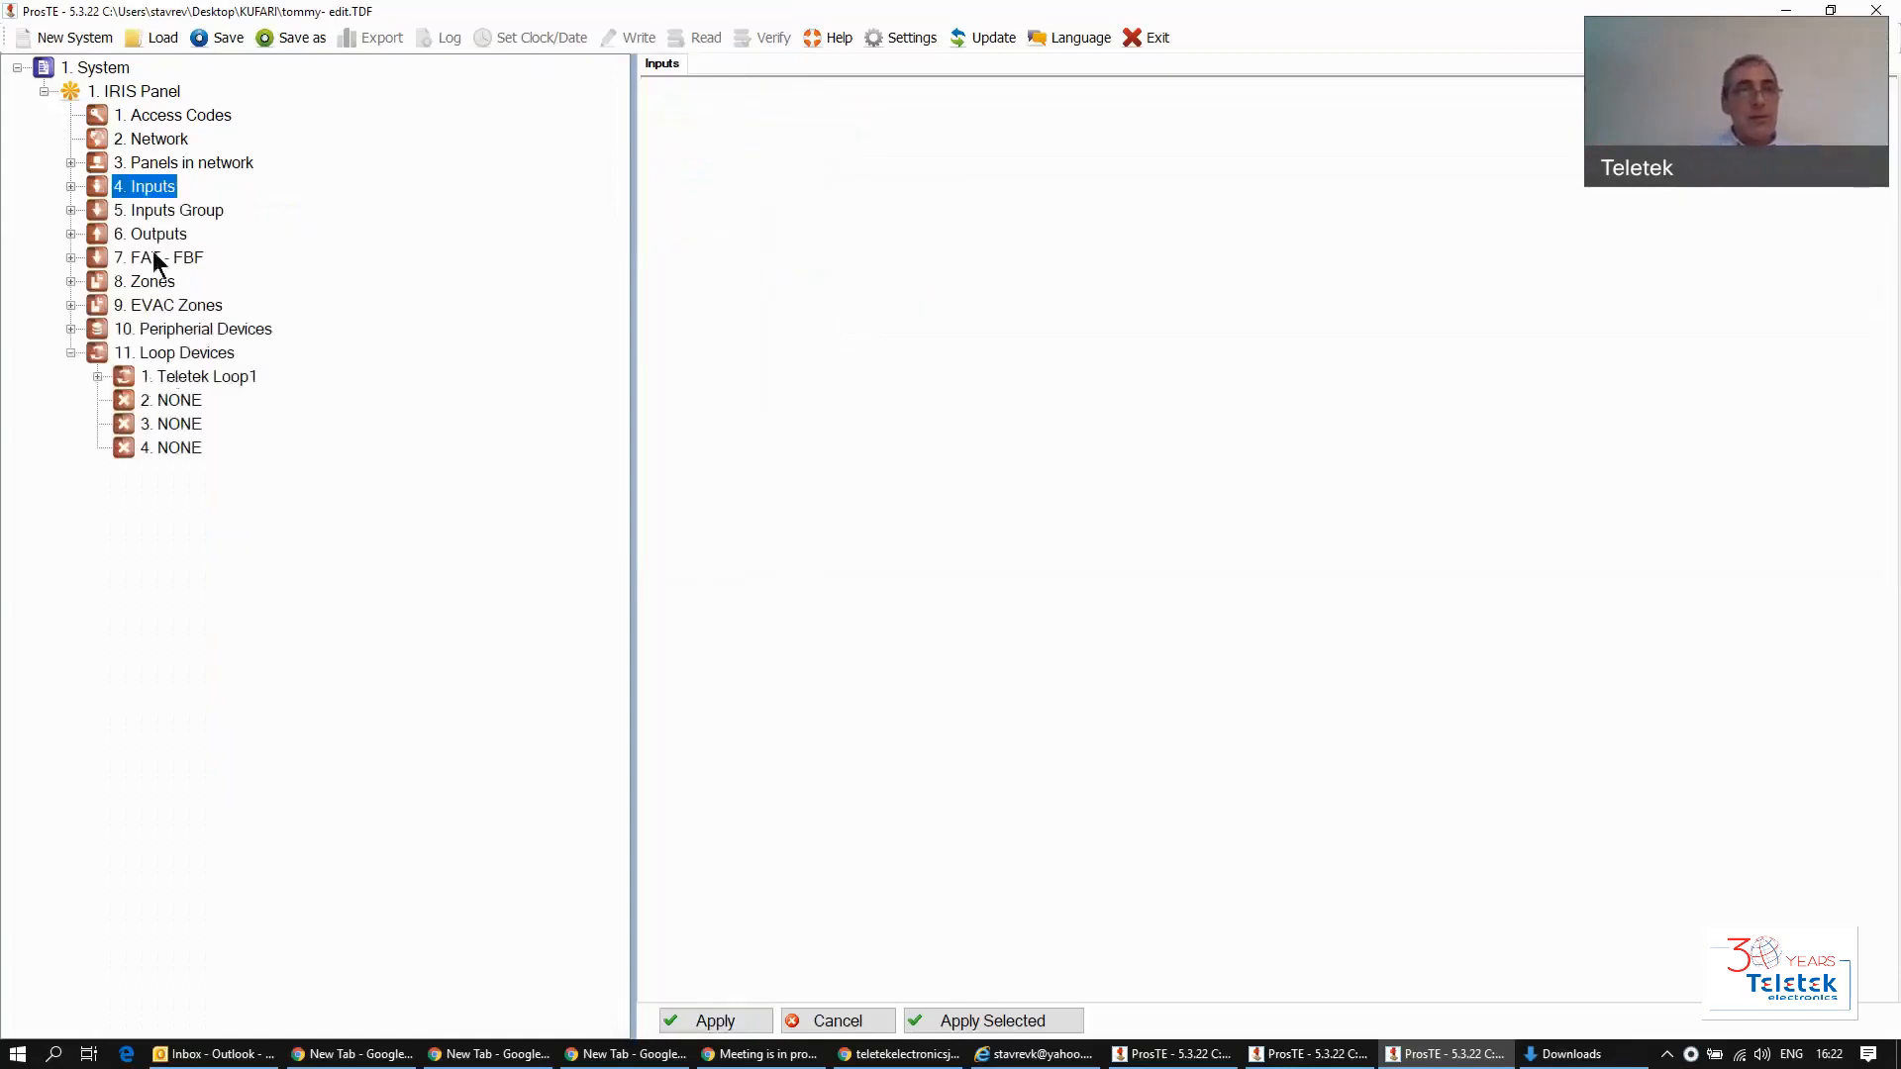
double_click(171, 379)
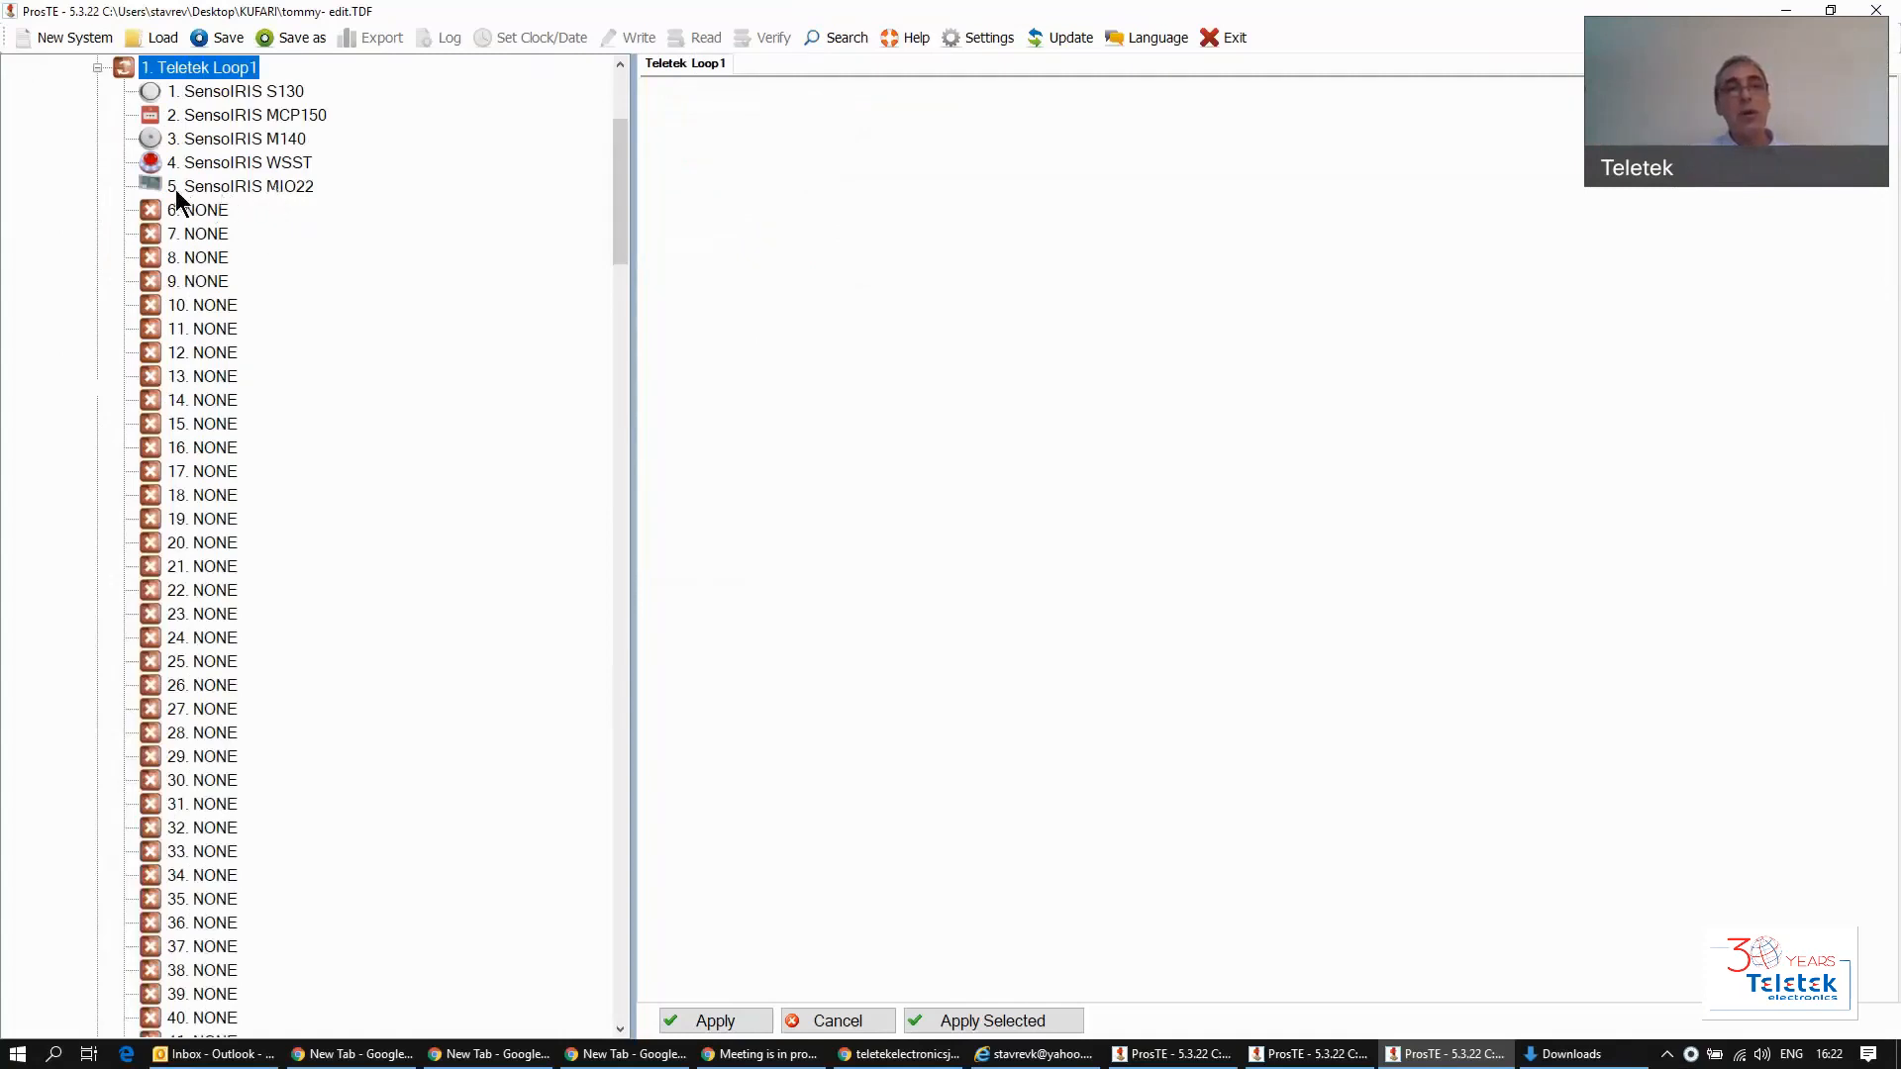
left_click(97, 68)
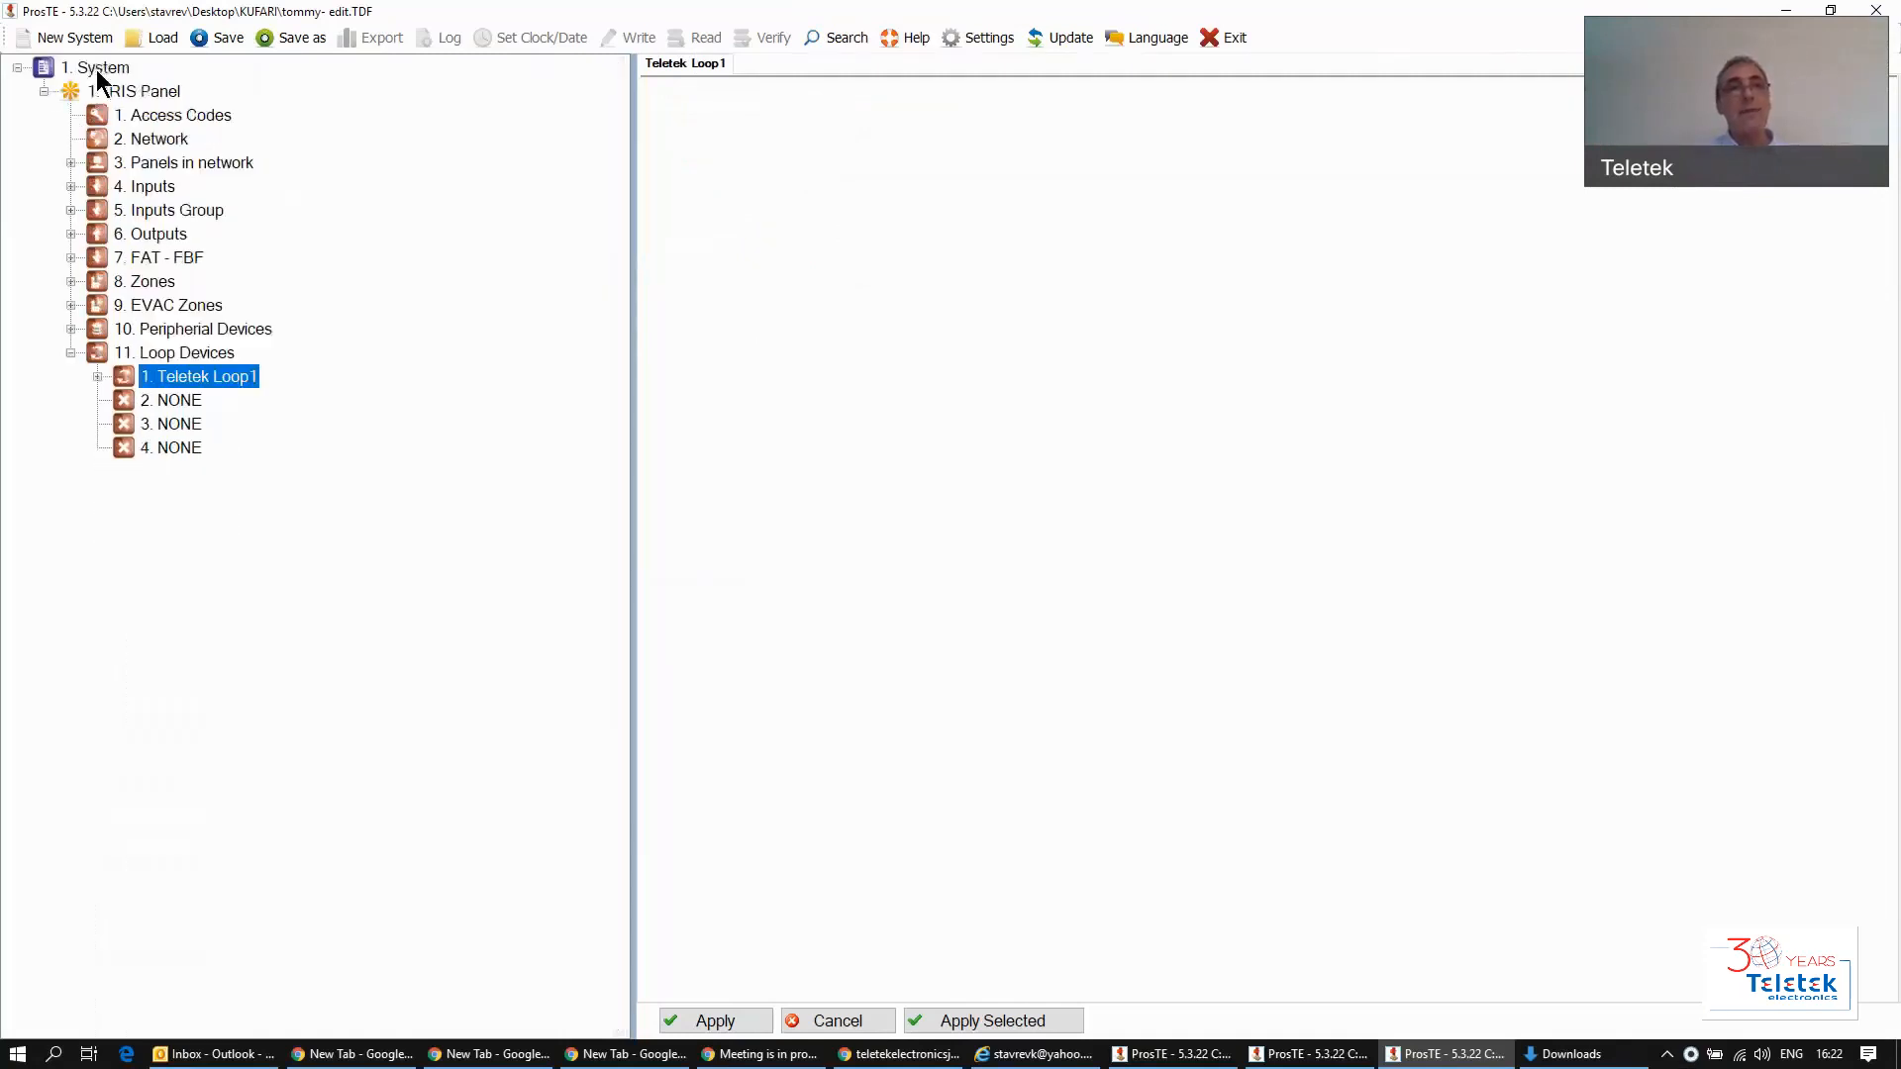
Step: Open Output 1 in the IRIS Panel's Outputs and enter the note "MIO ADdress5 ch 3"
double_click(136, 237)
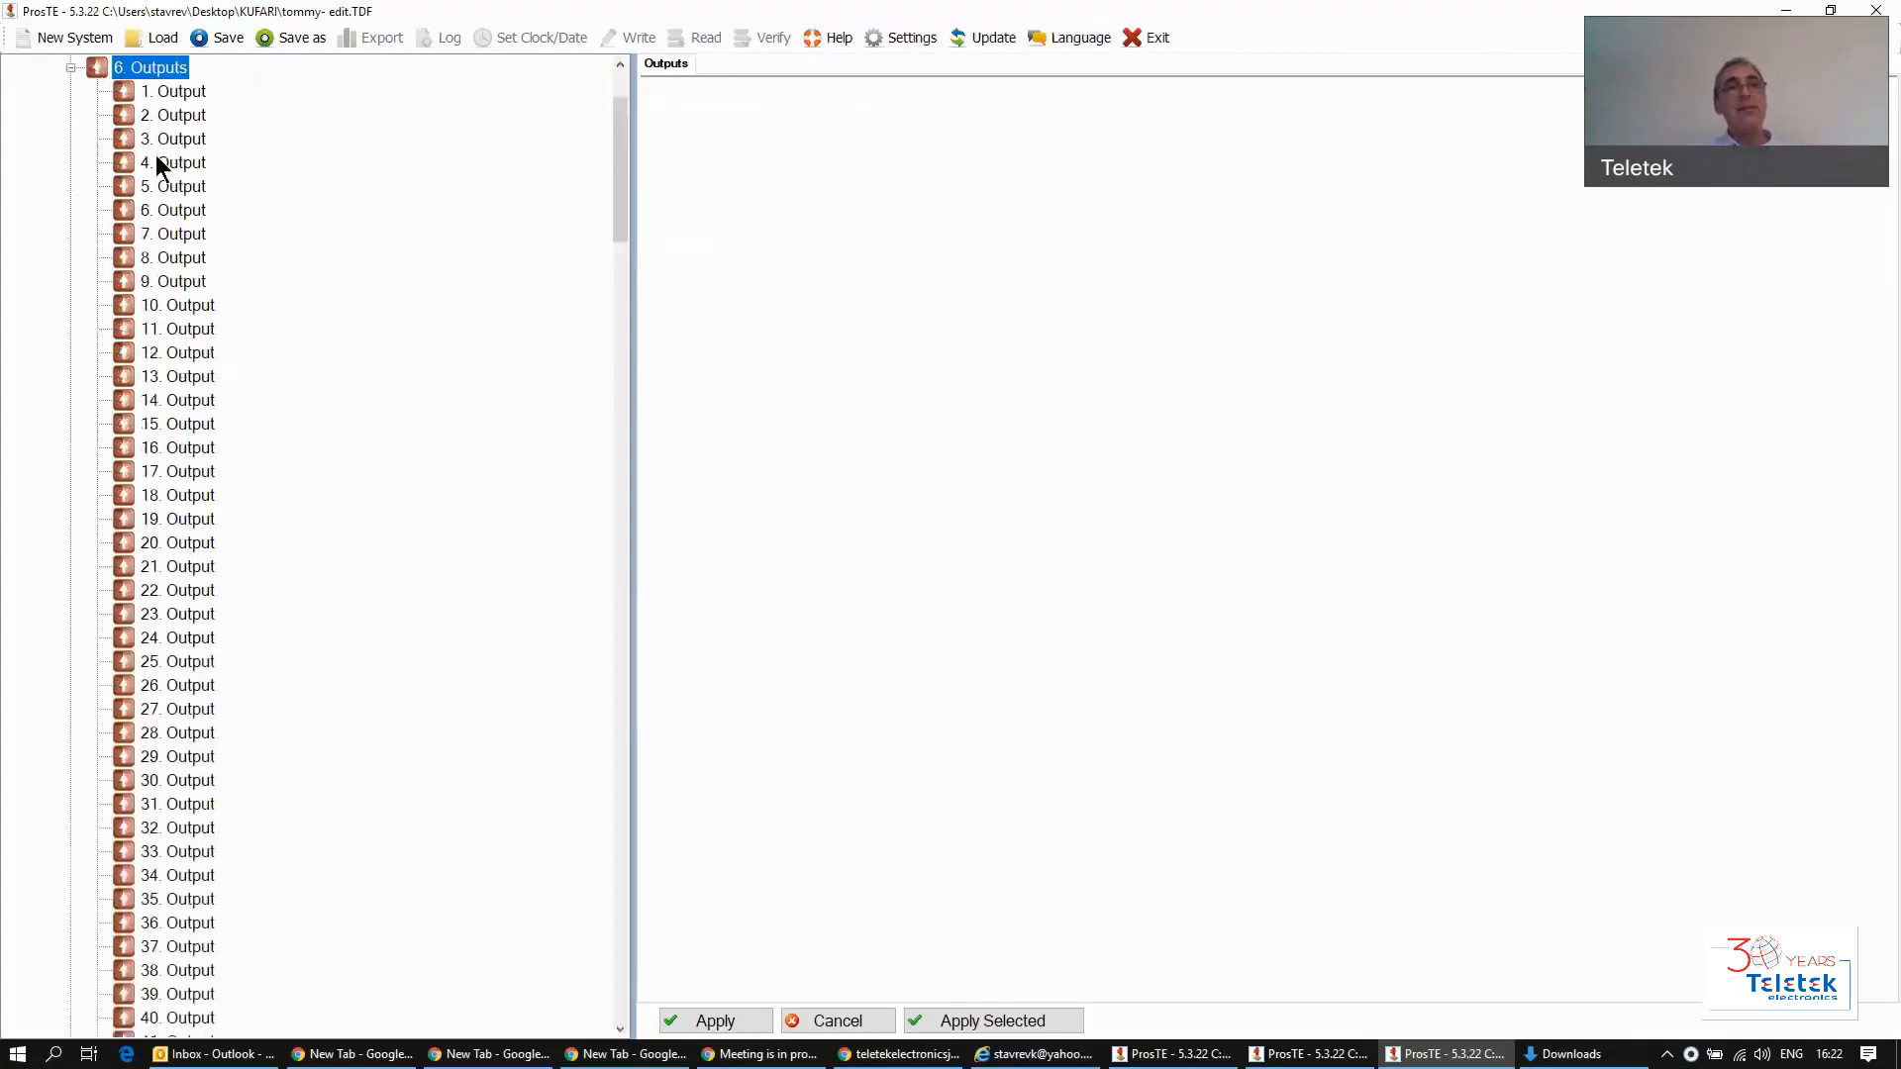
left_click(817, 89)
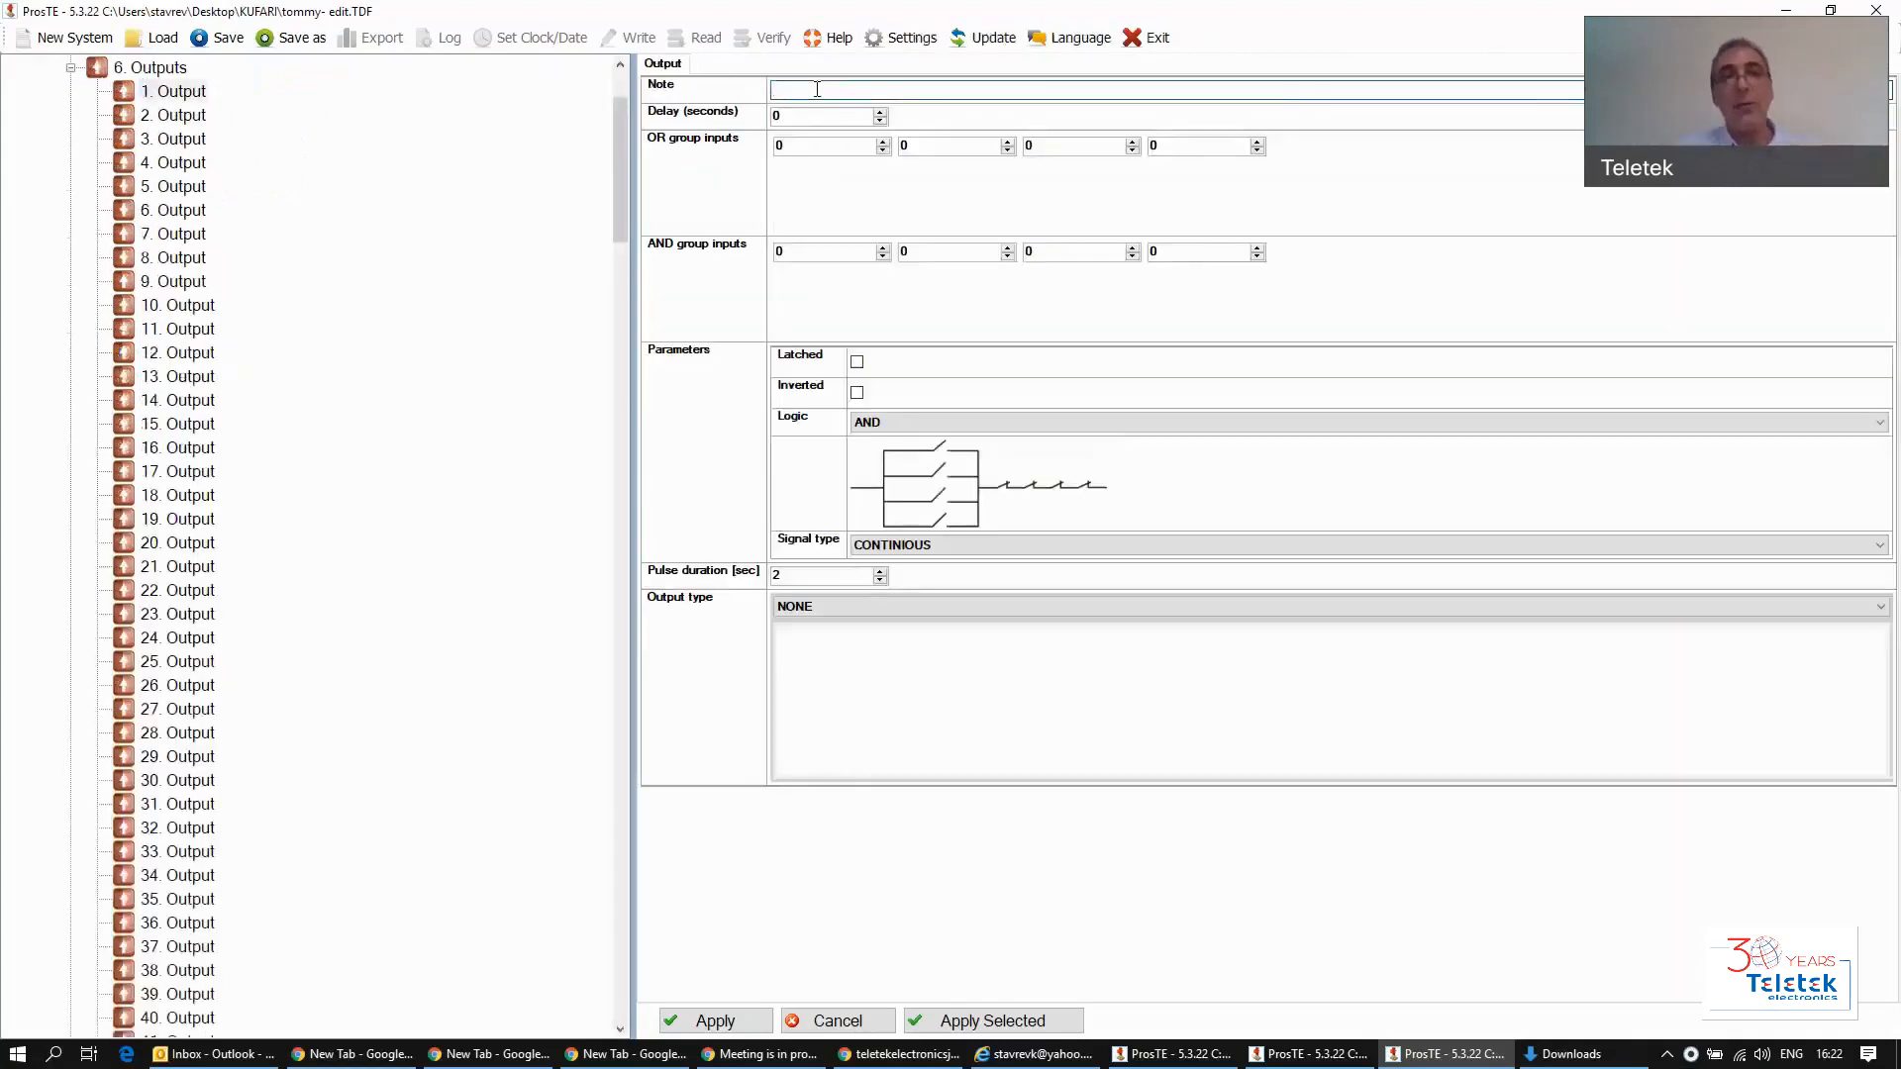
type("MIO")
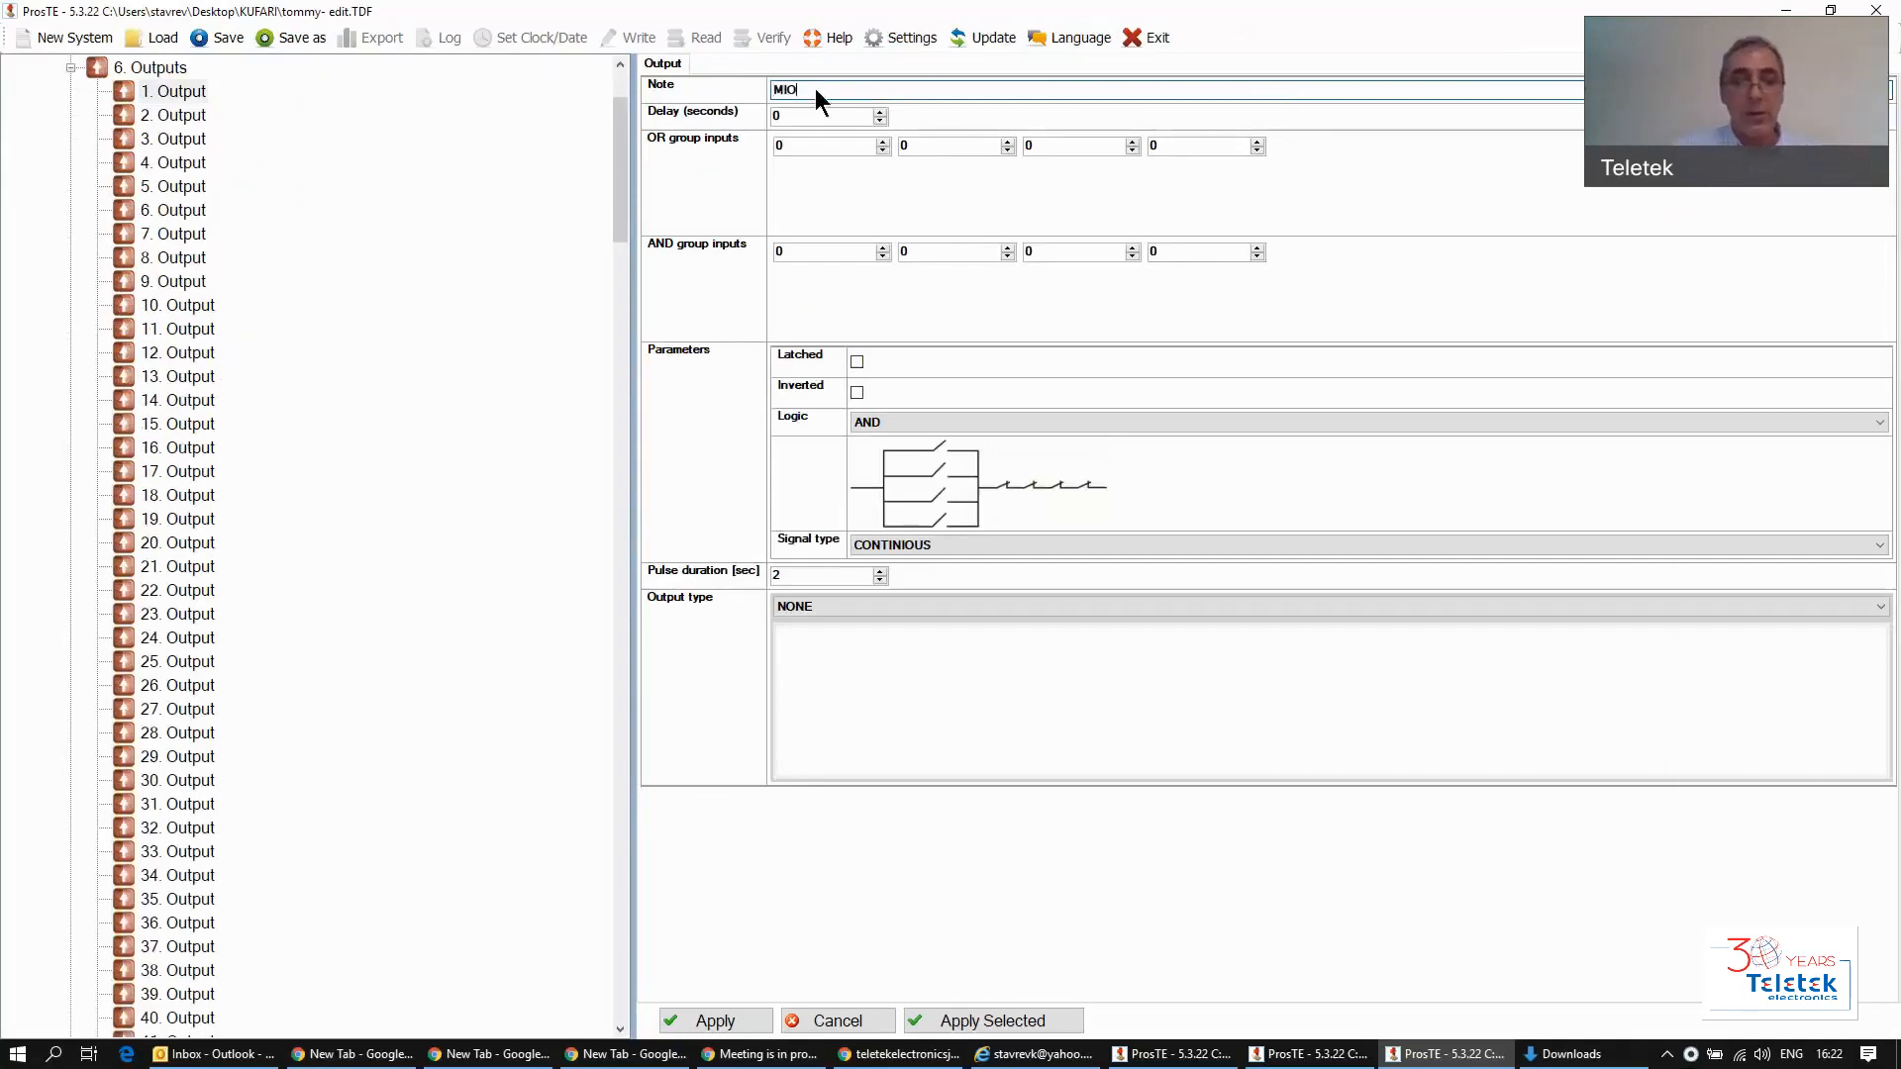
type(" ADdre")
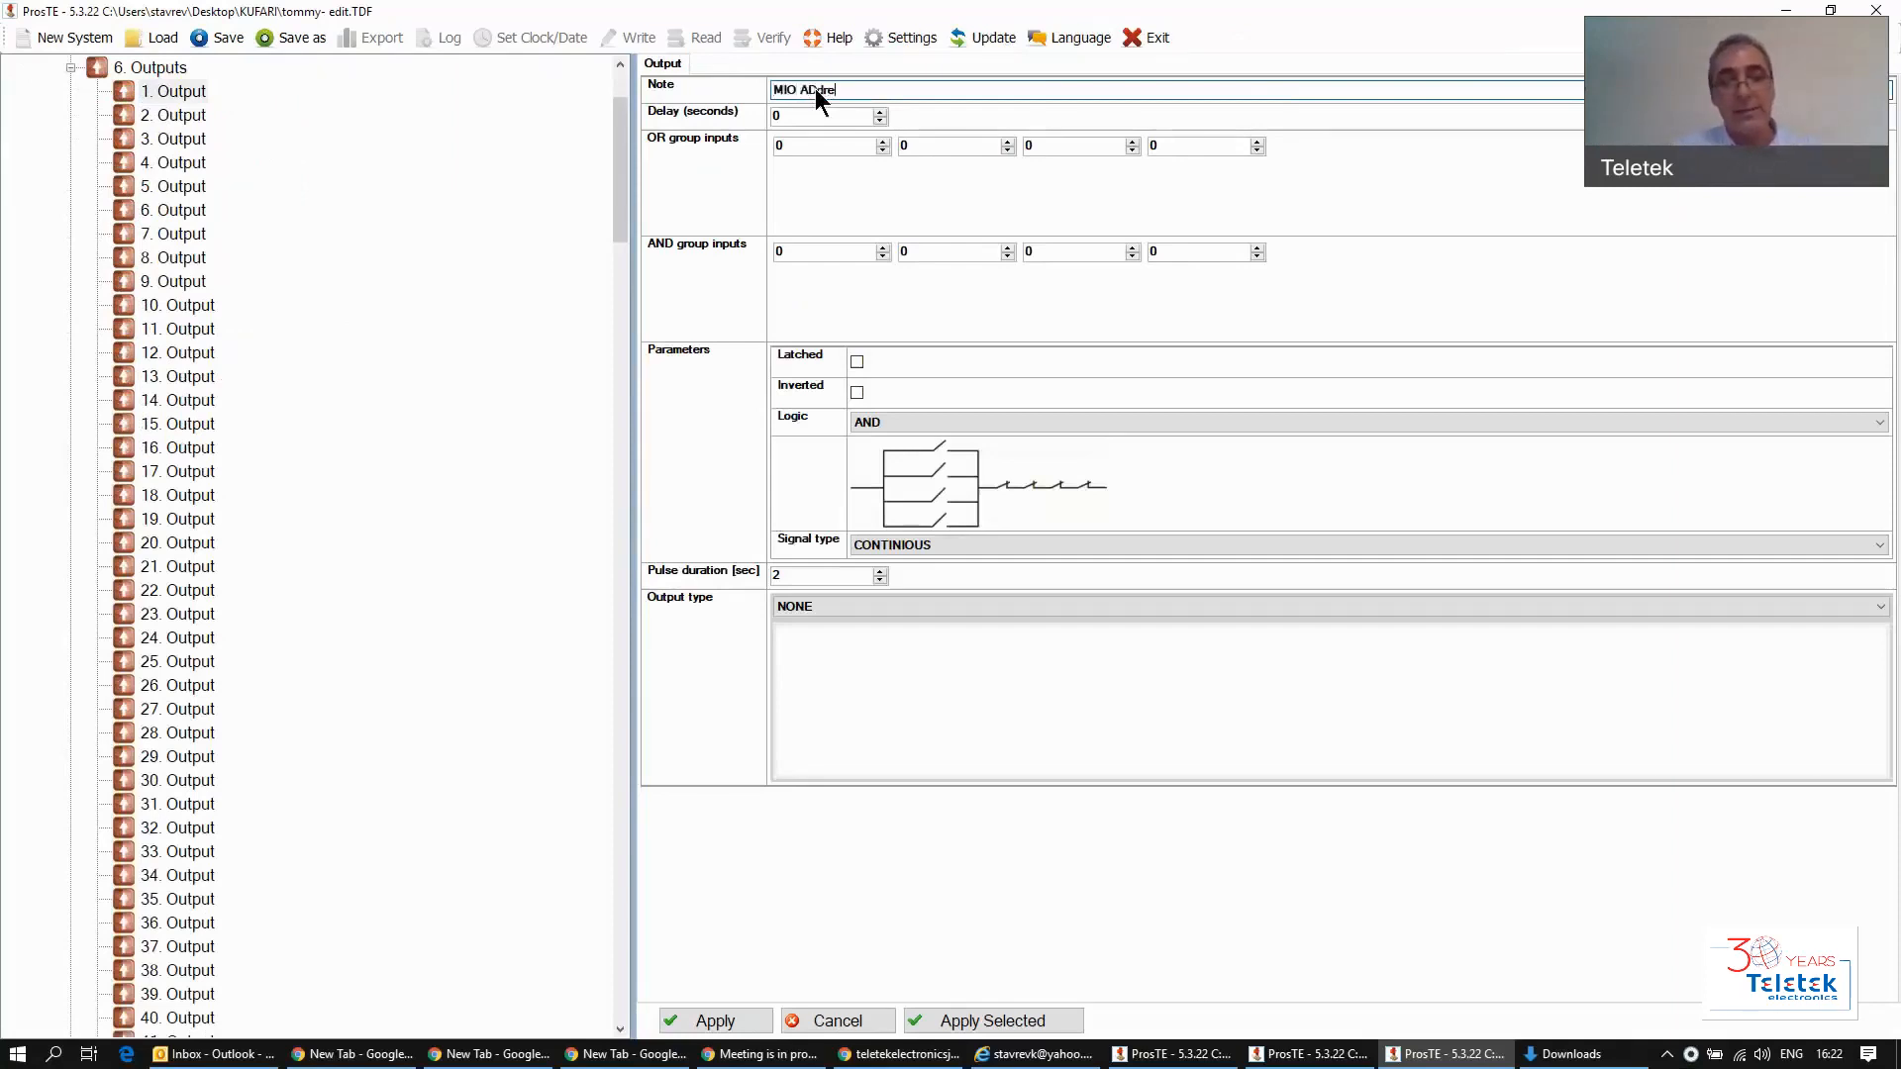
type("ss5 ch")
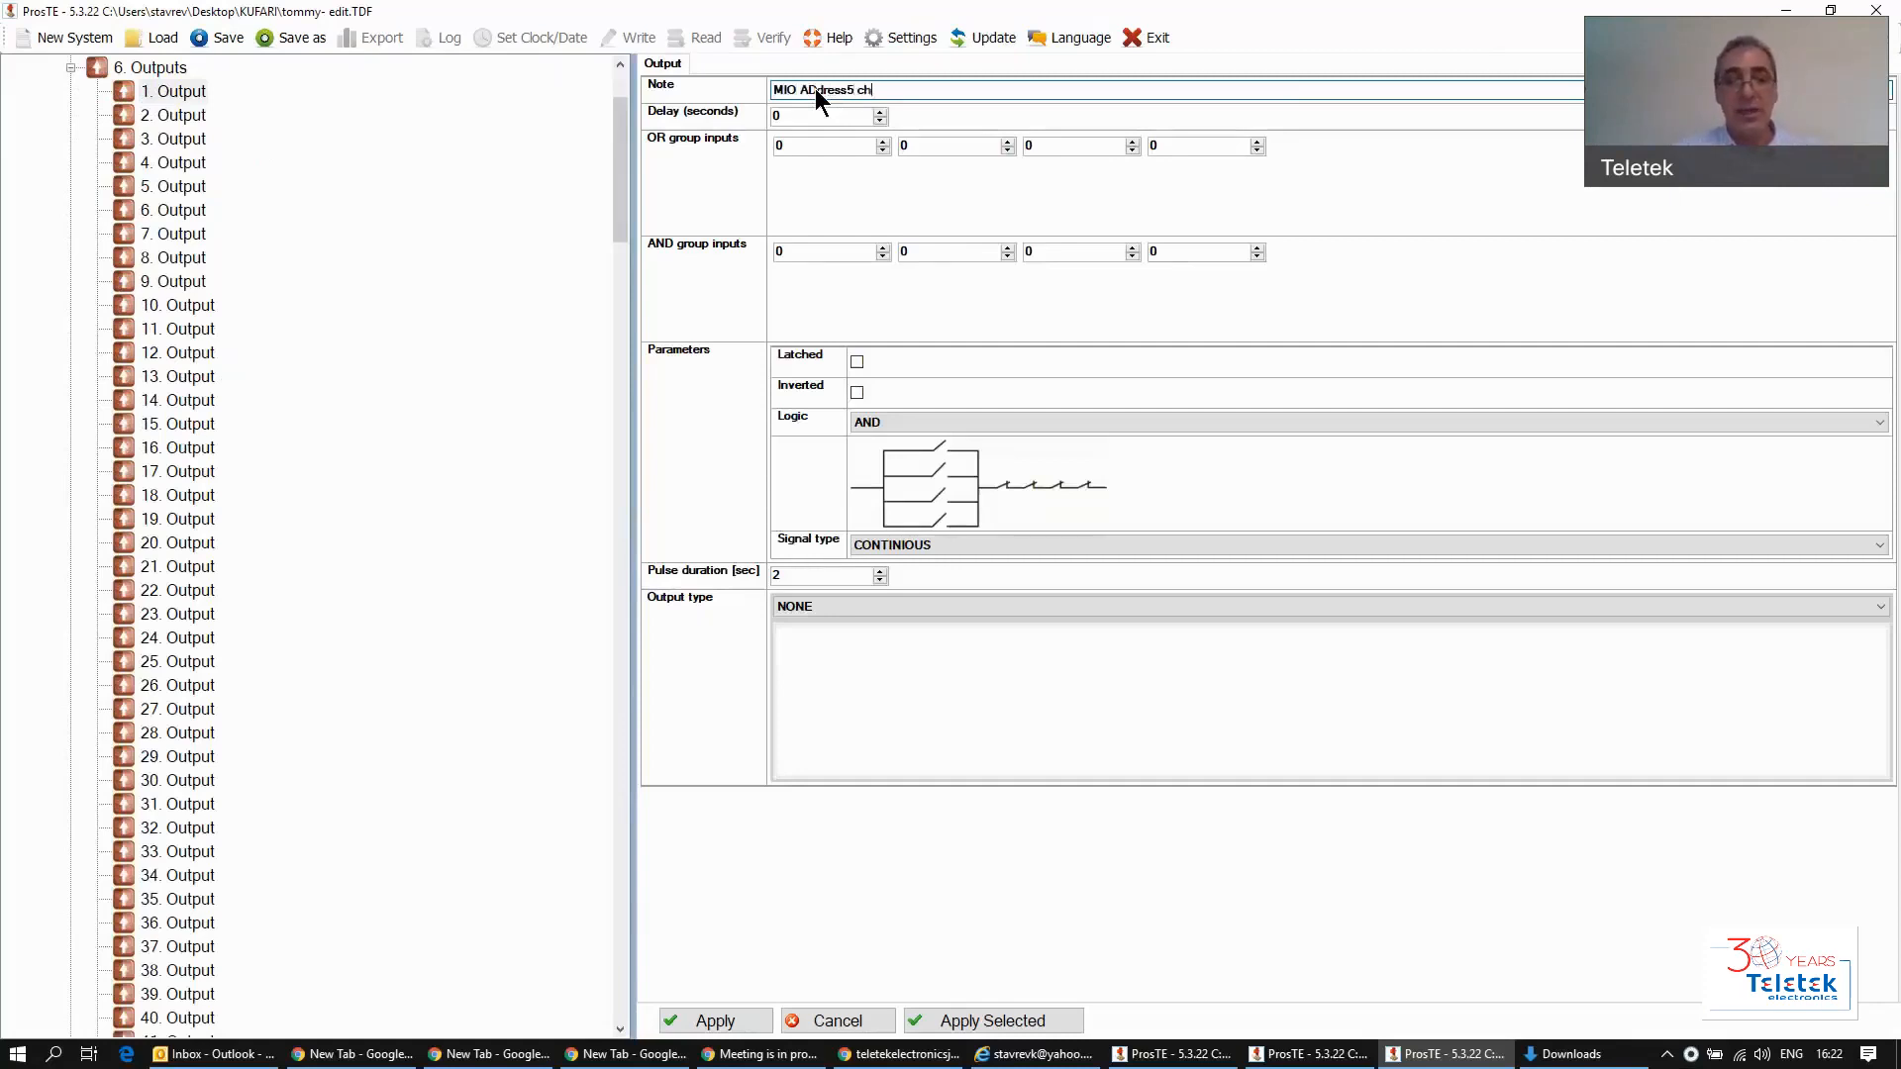
type(" 3")
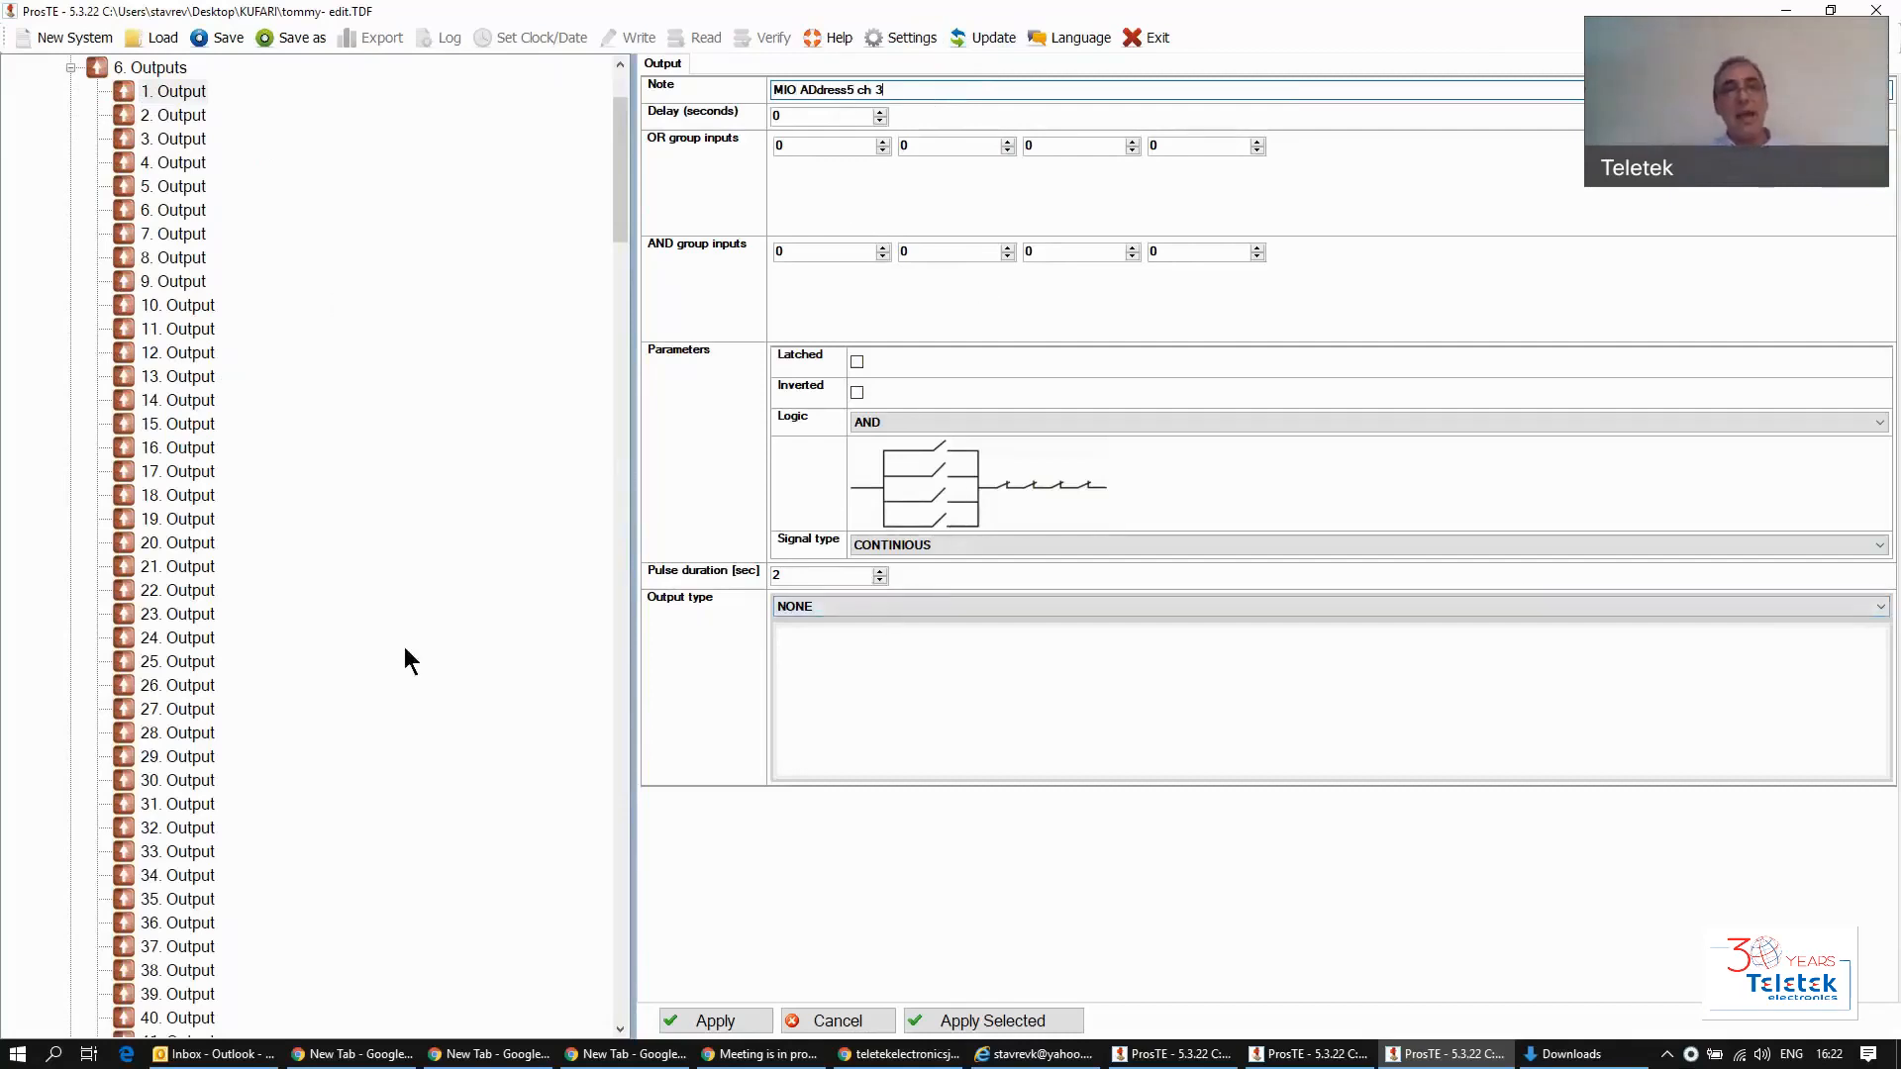
Step: Set Output 1's type to LOOP_DEVICE with device address 5 and channel 3, and set the first OR group input to 1
left_click(714, 1020)
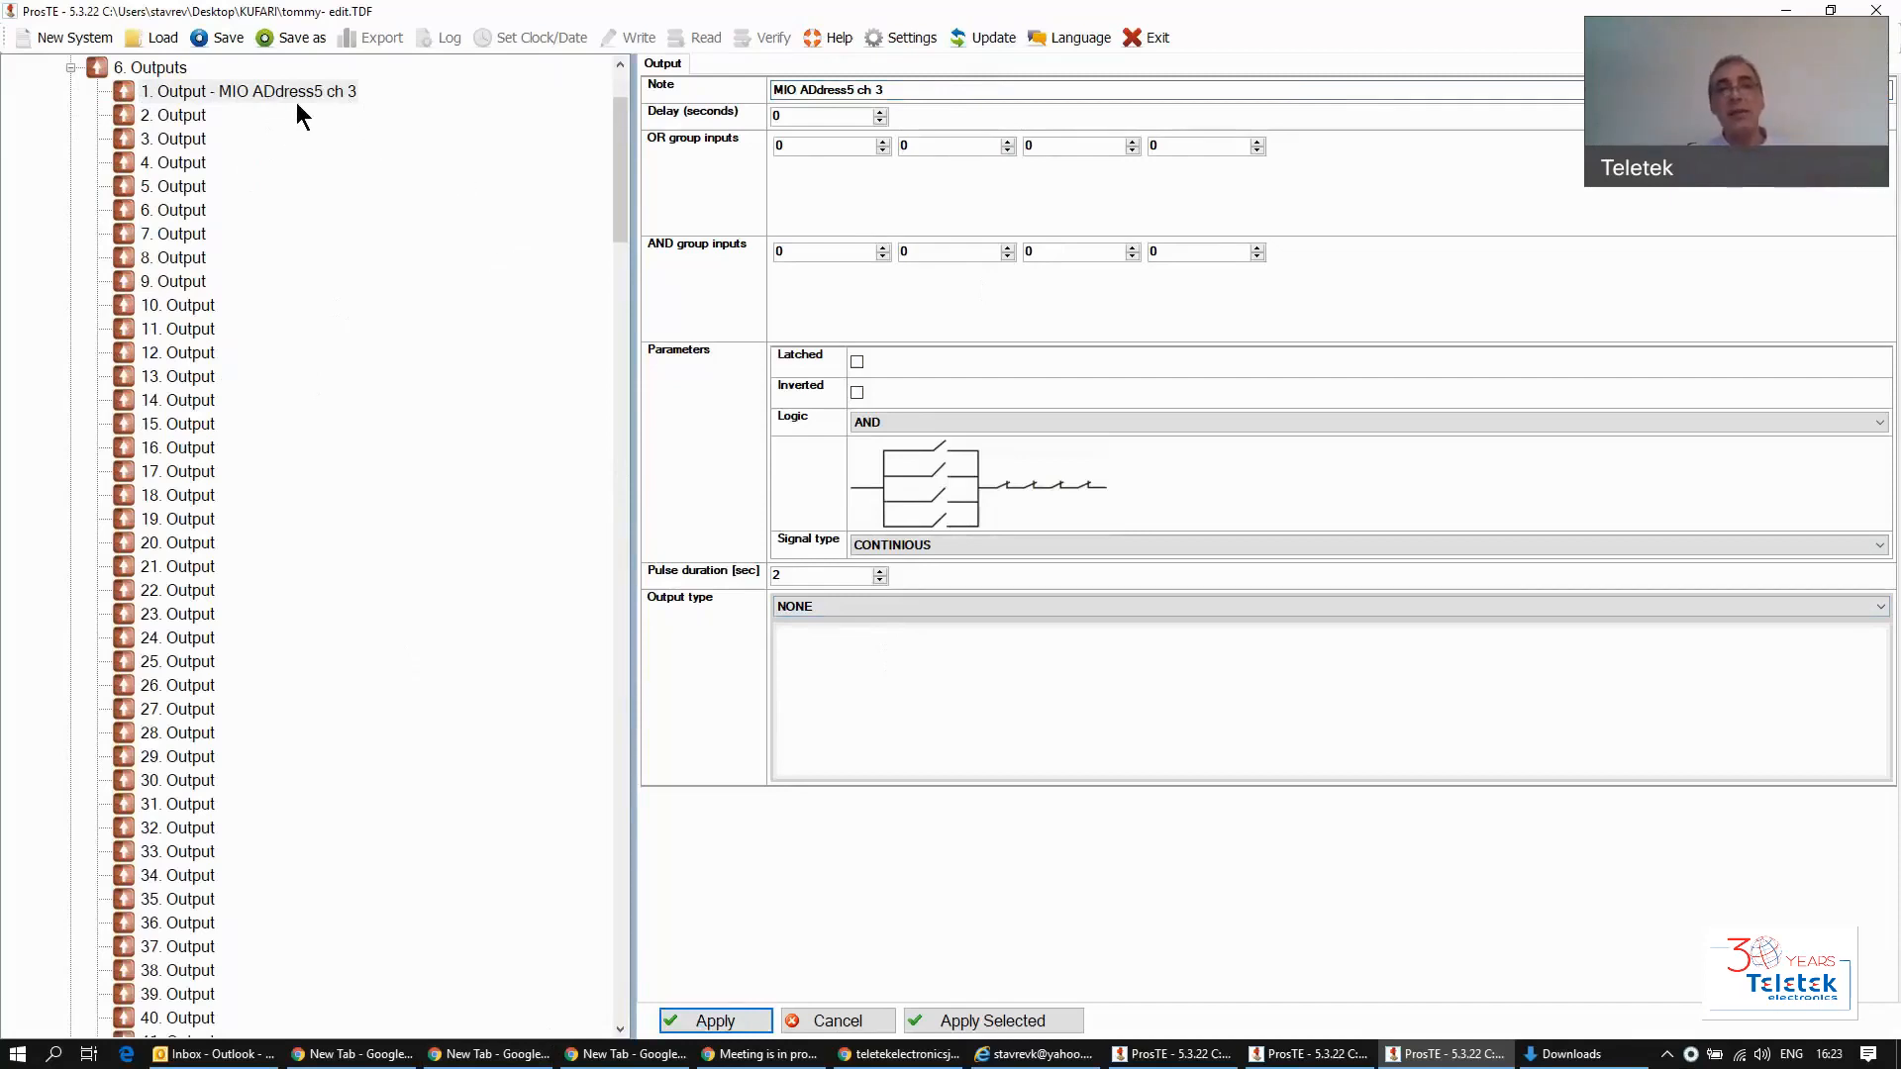
left_click(891, 608)
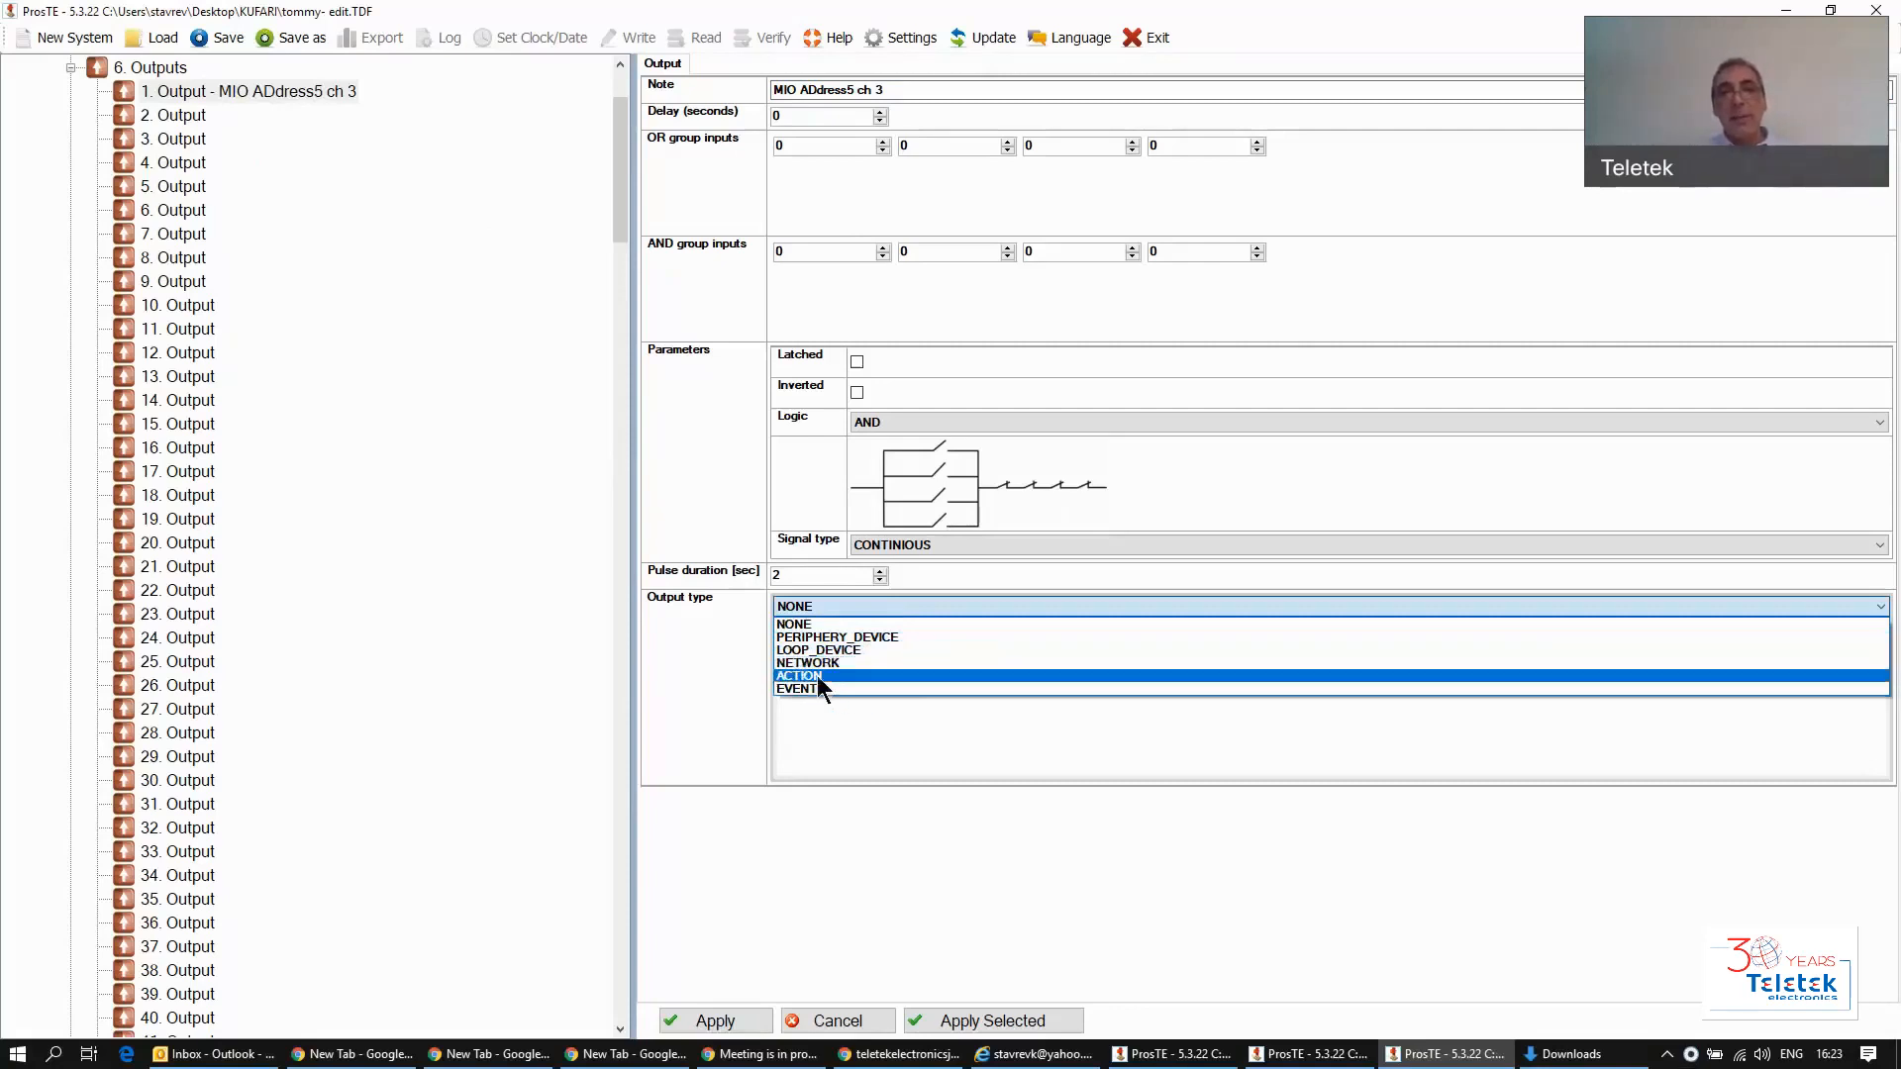
left_click(821, 652)
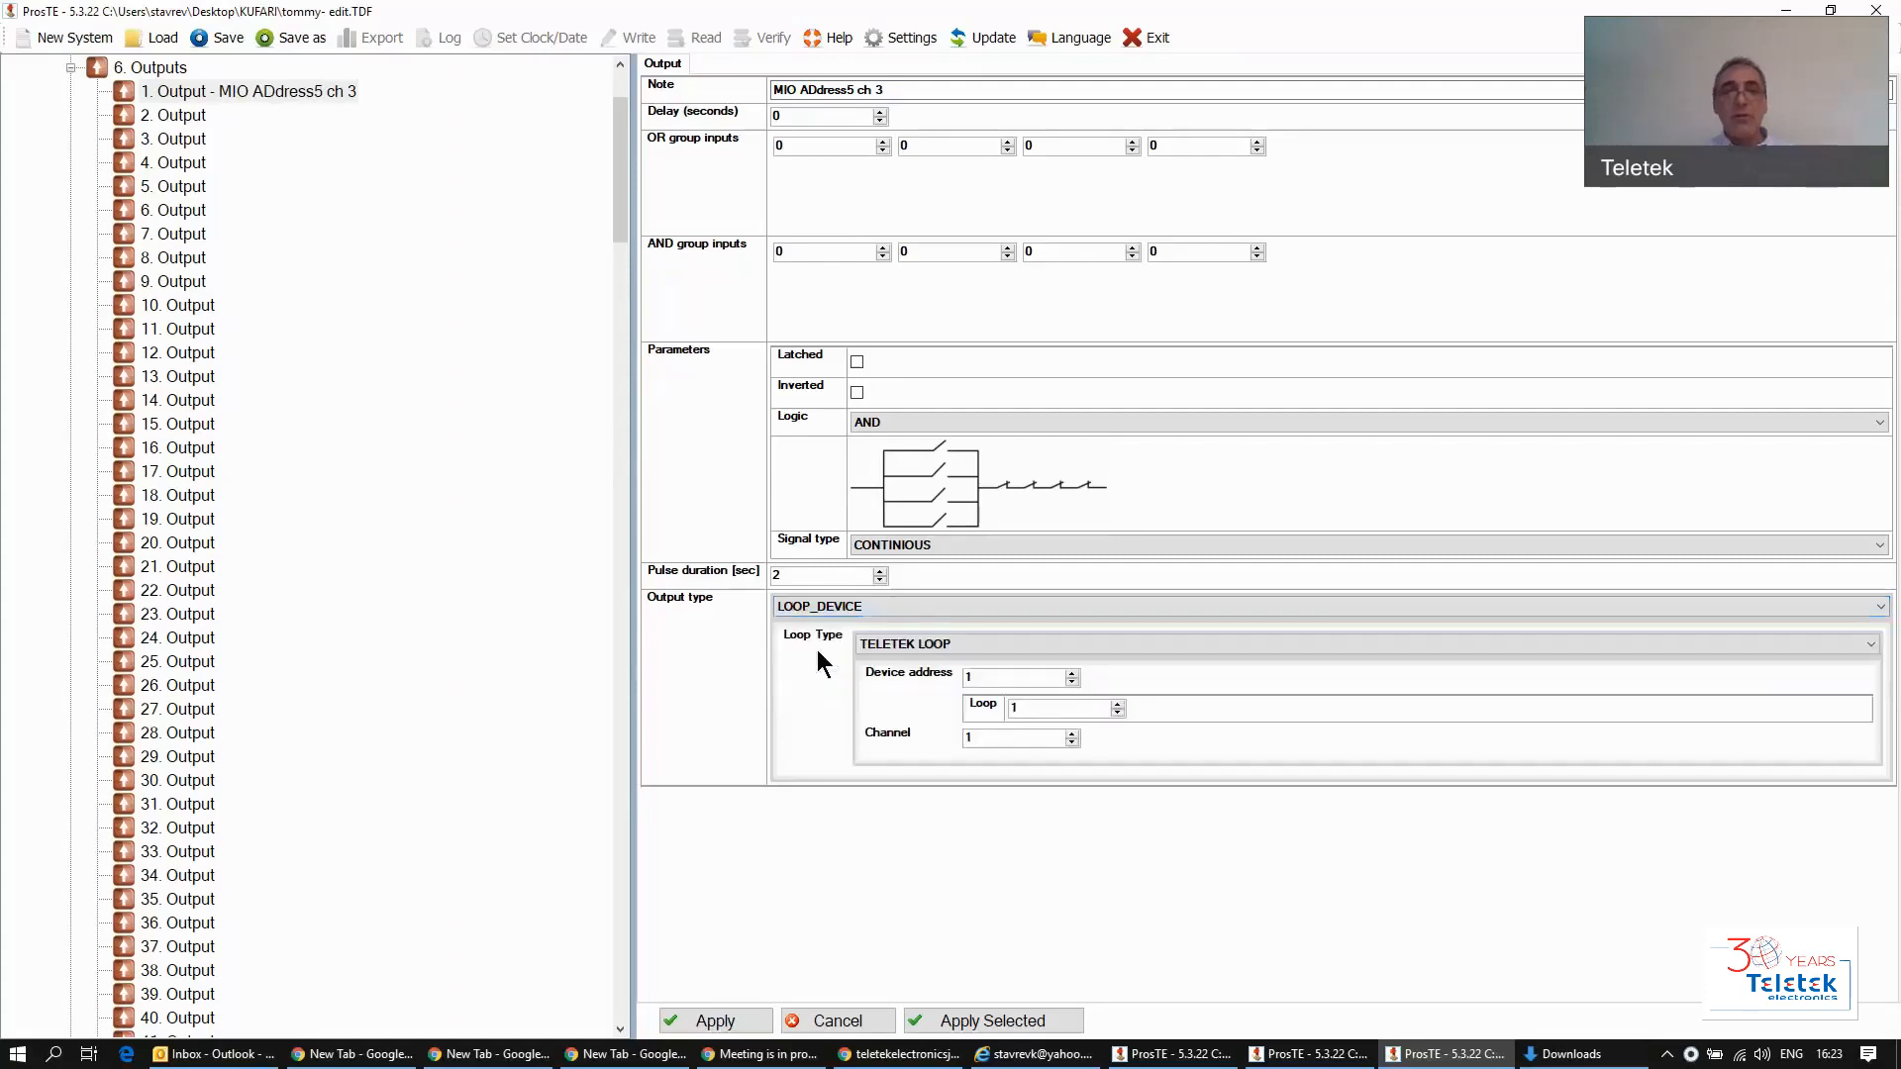
left_click(1028, 682)
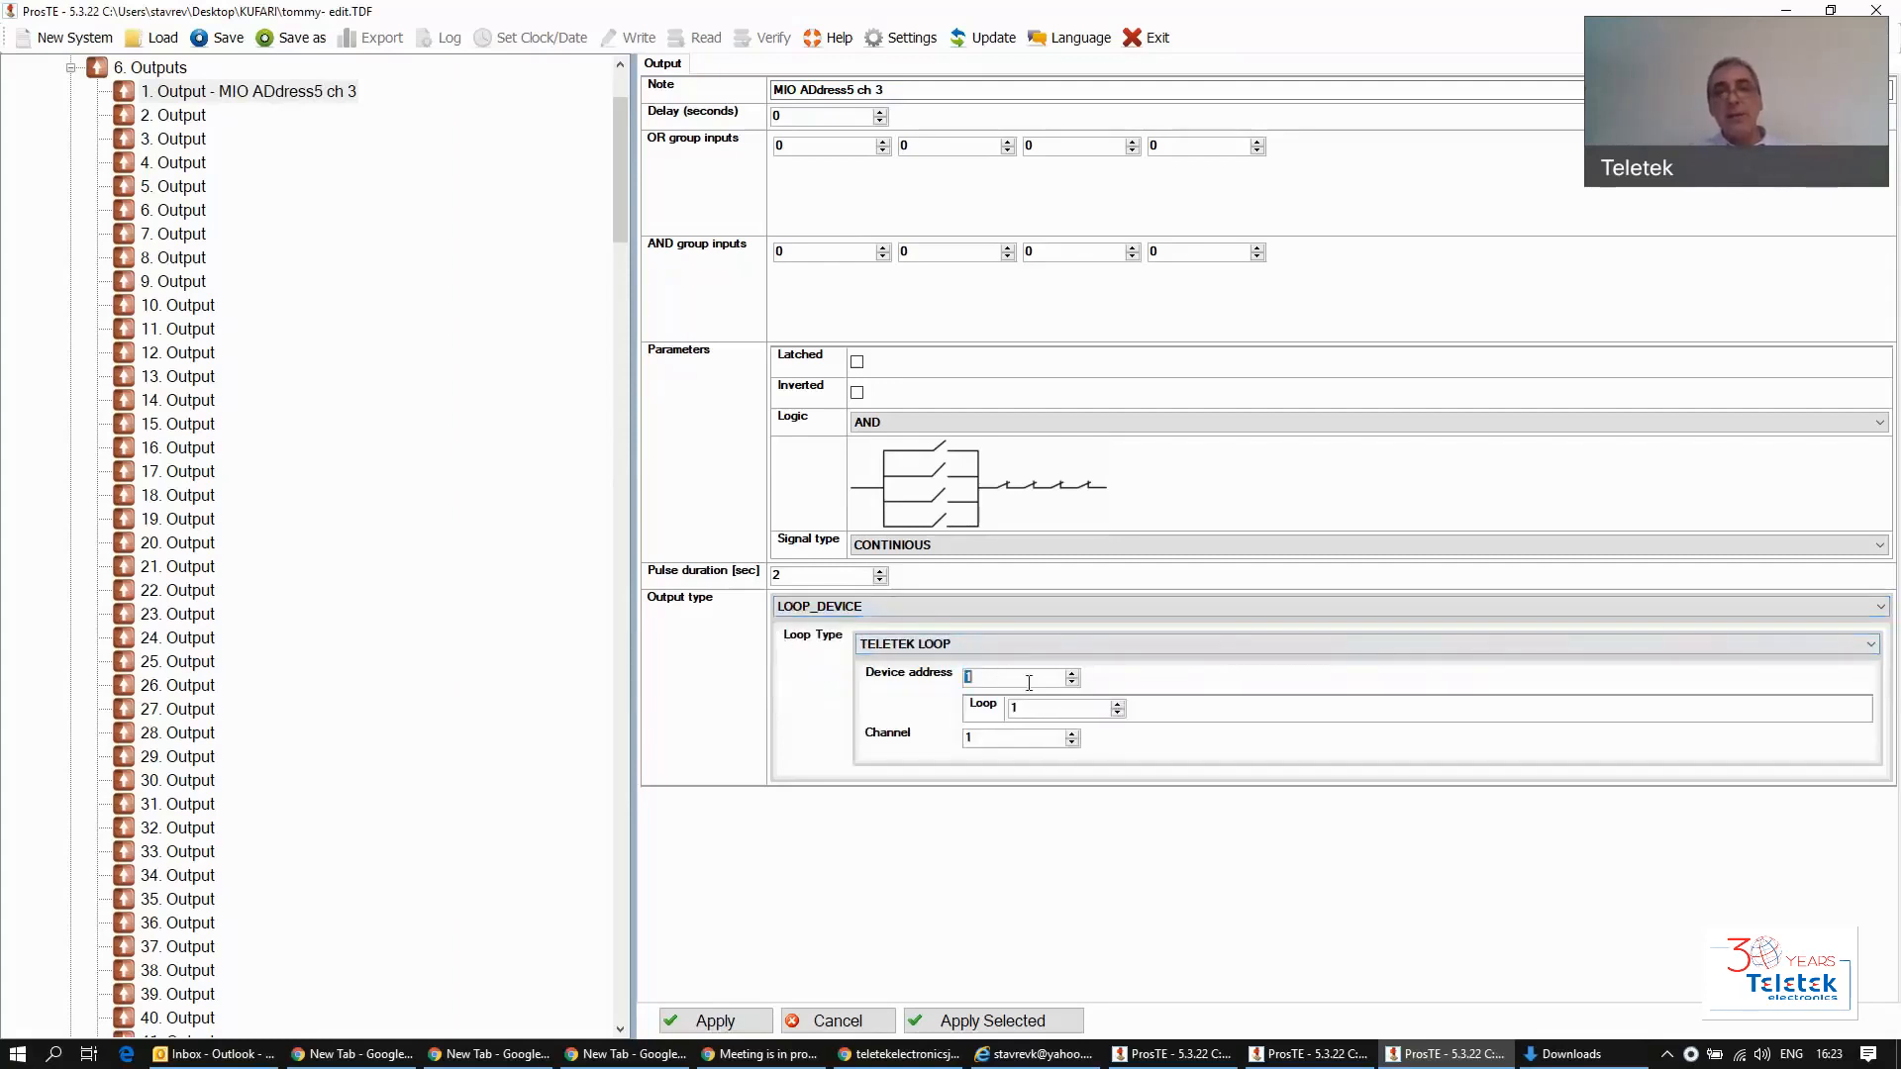
type("5")
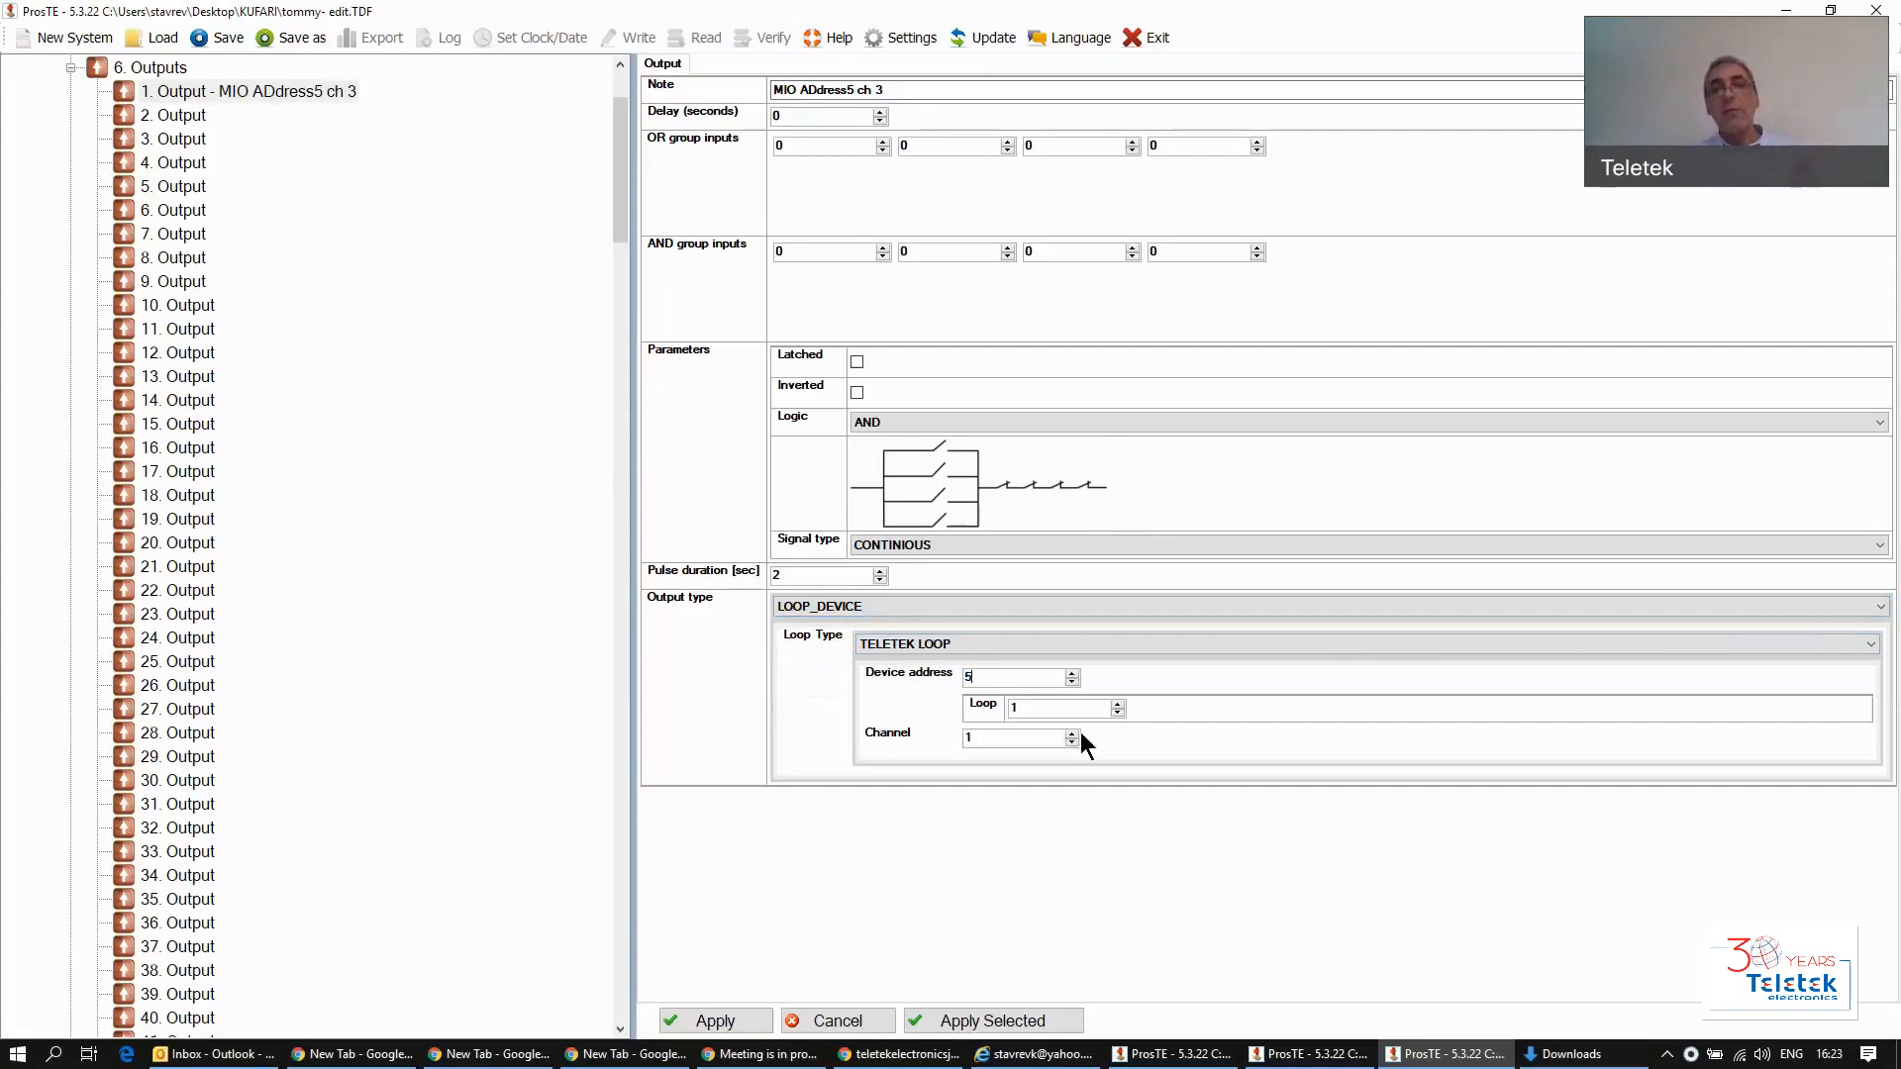
left_click(1071, 734)
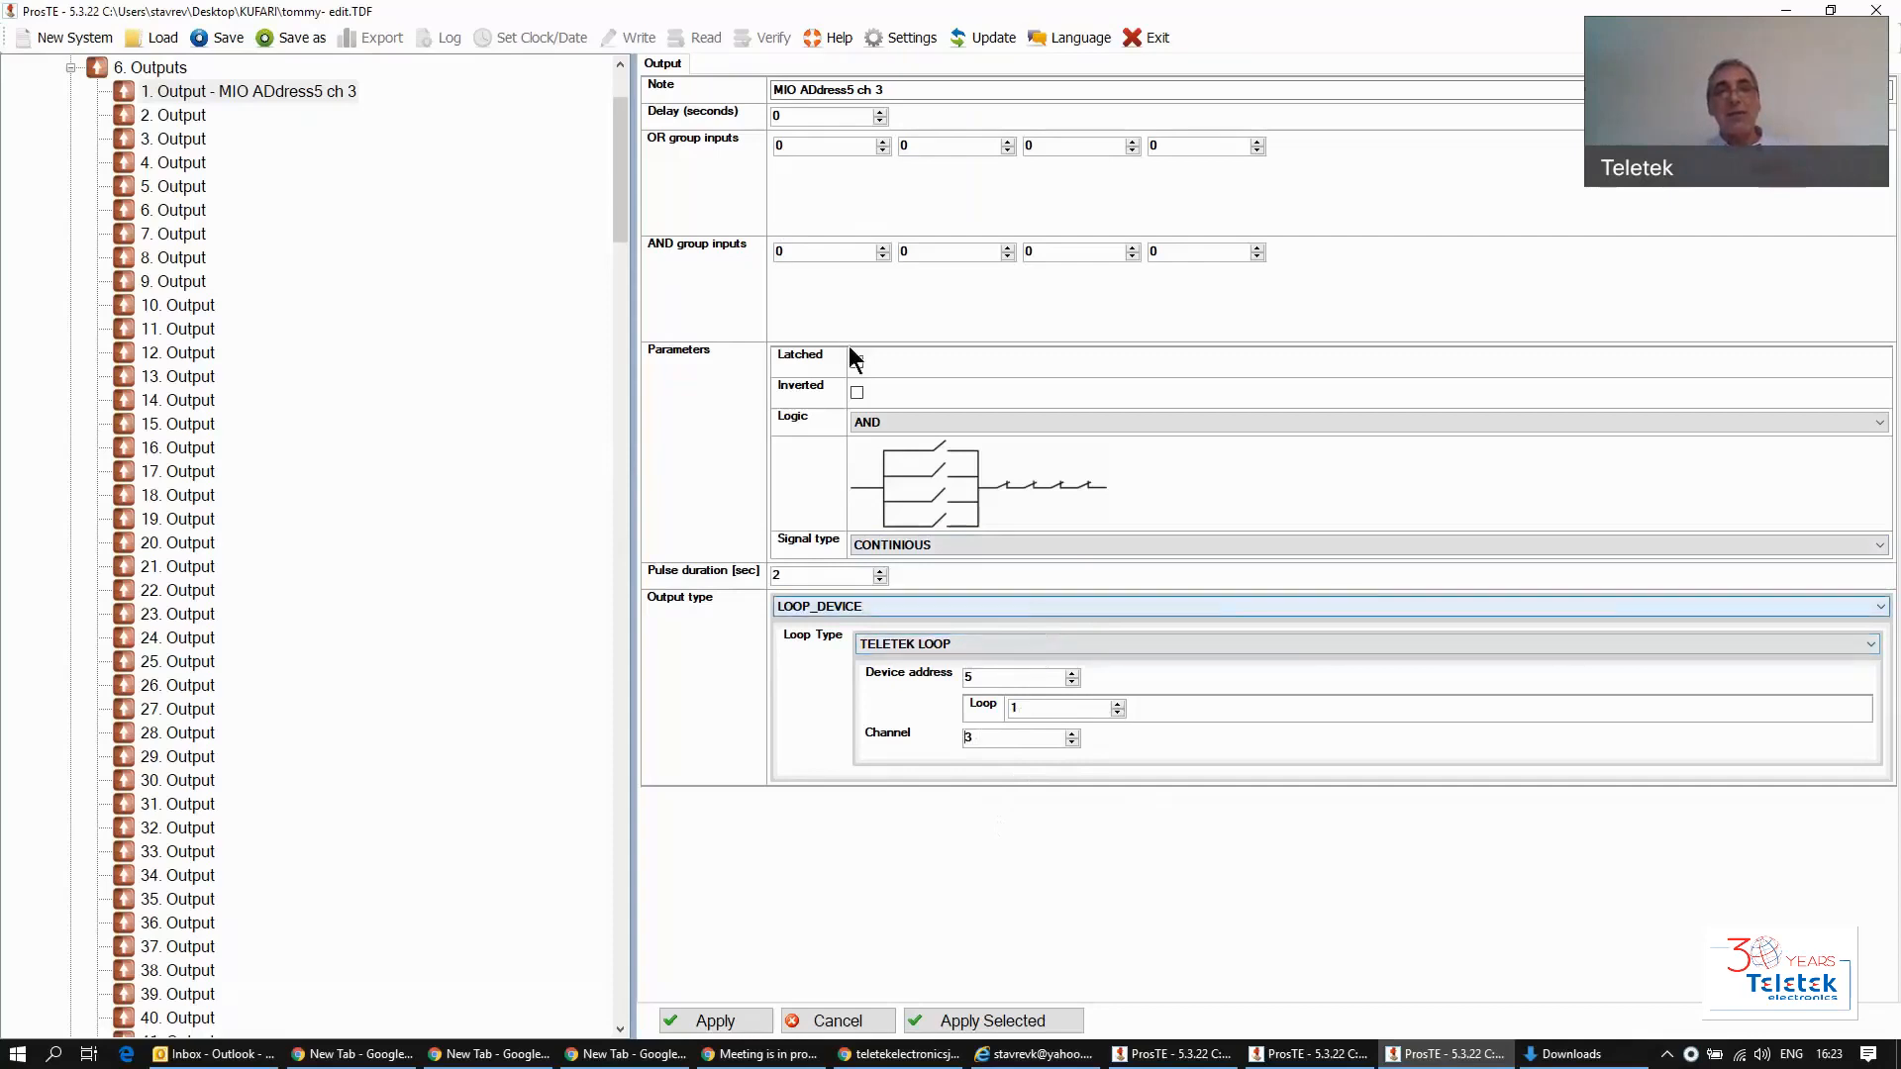
left_click(882, 141)
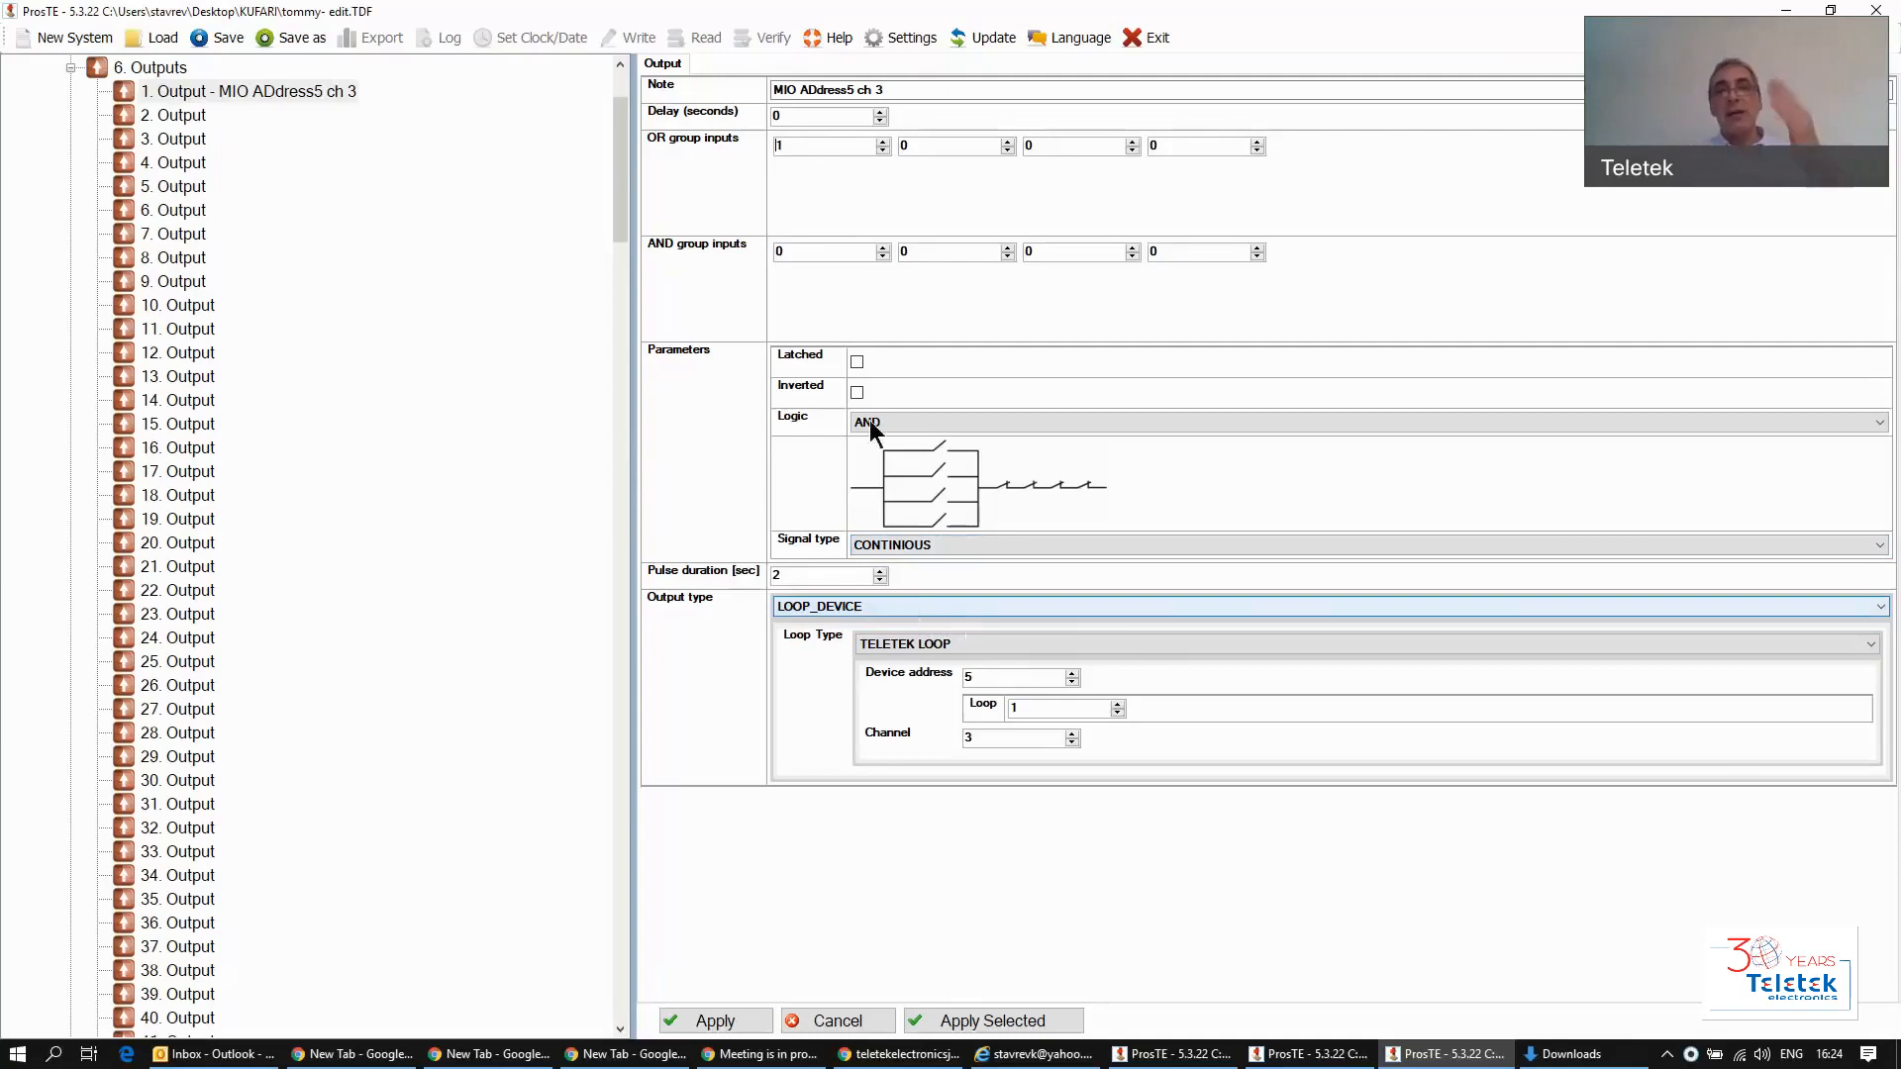
Step: Try the ACTION type for Output 1, check its available functions and return the type to LOOP_DEVICE
left_click(994, 602)
left_click(816, 675)
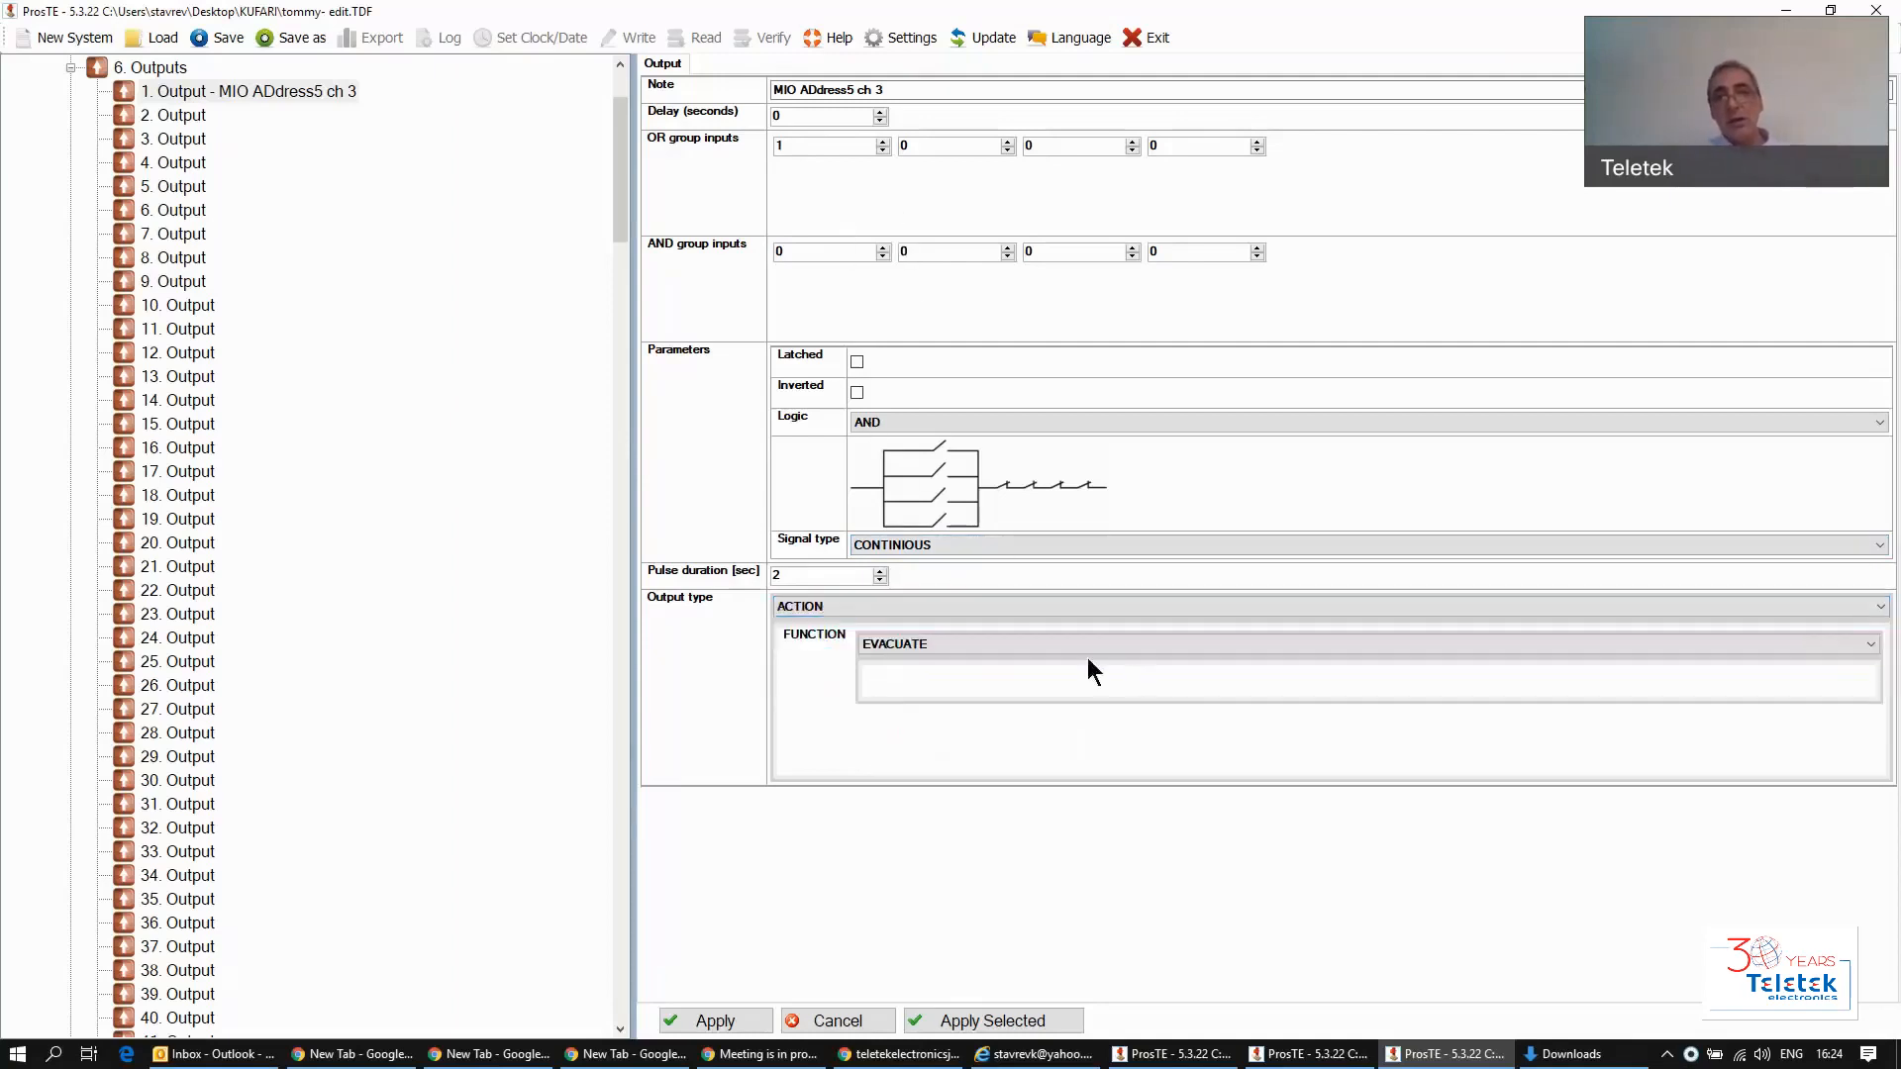
left_click(1025, 646)
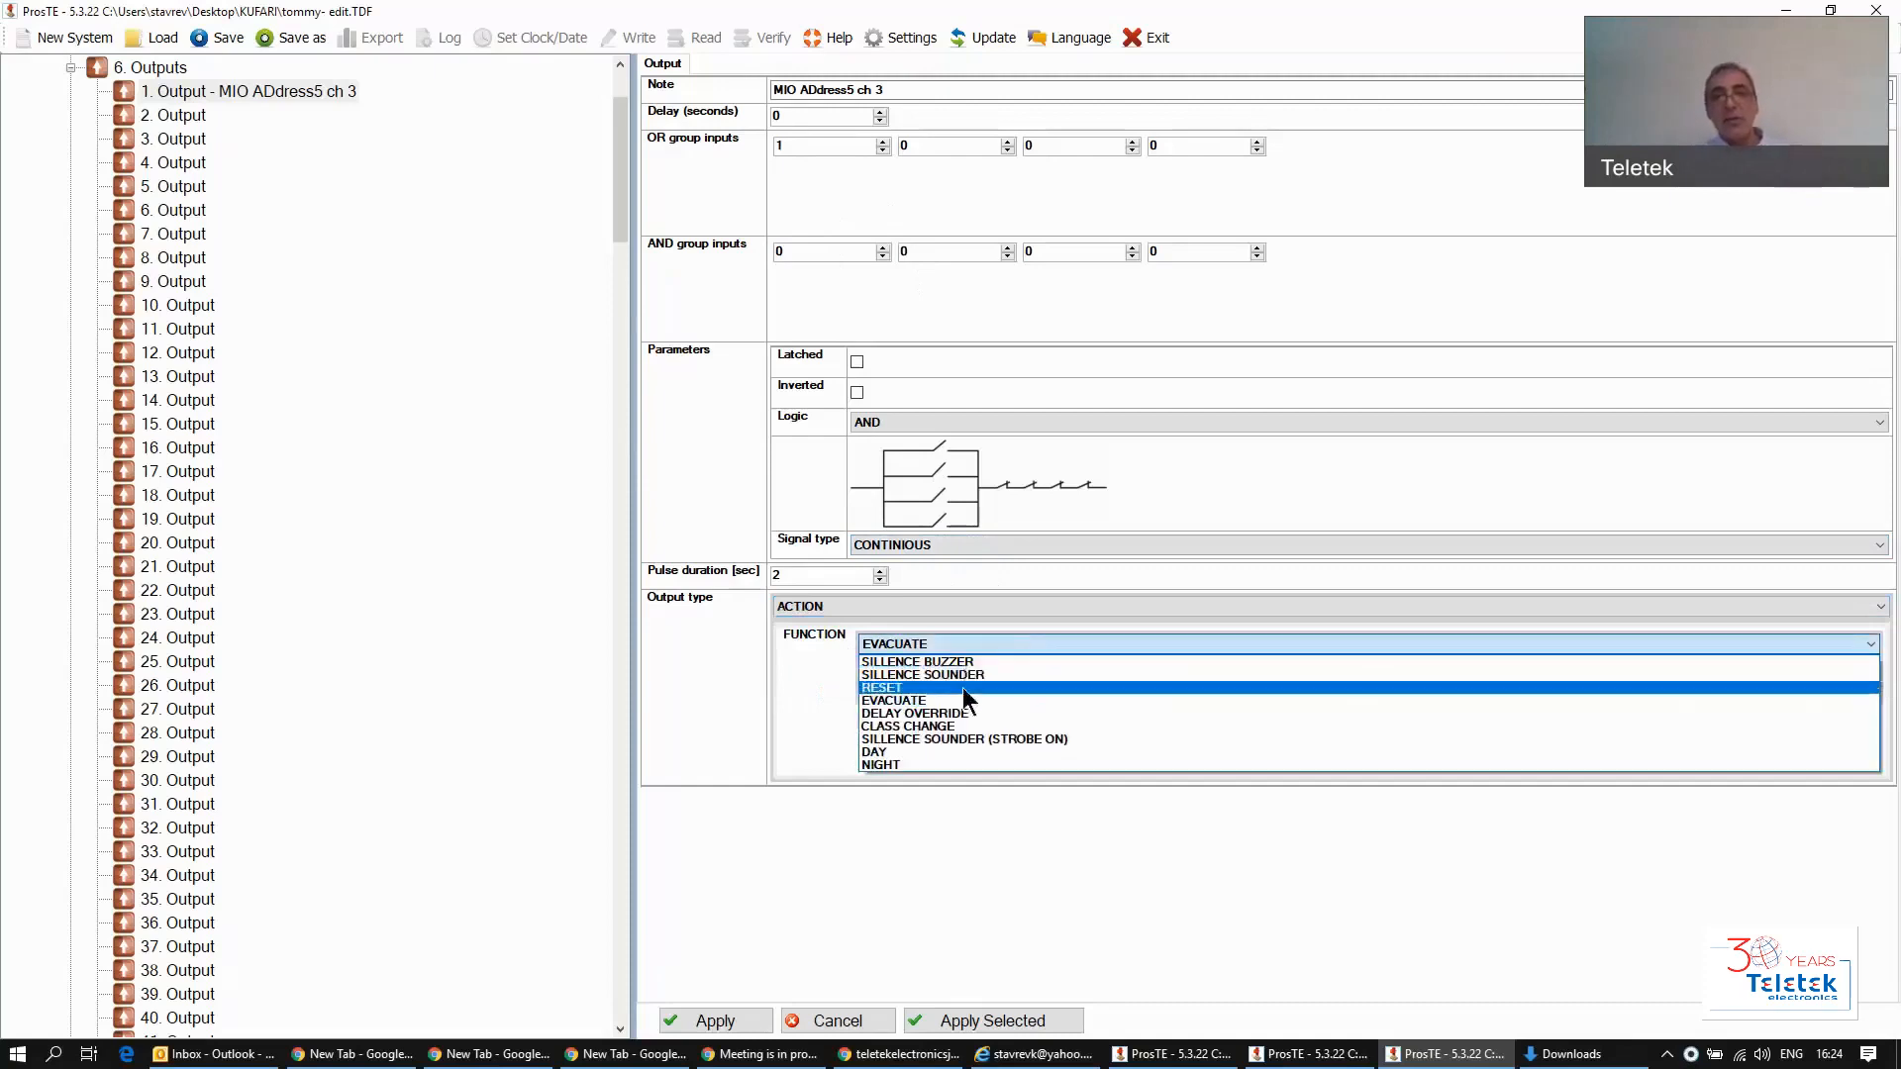
left_click(1001, 647)
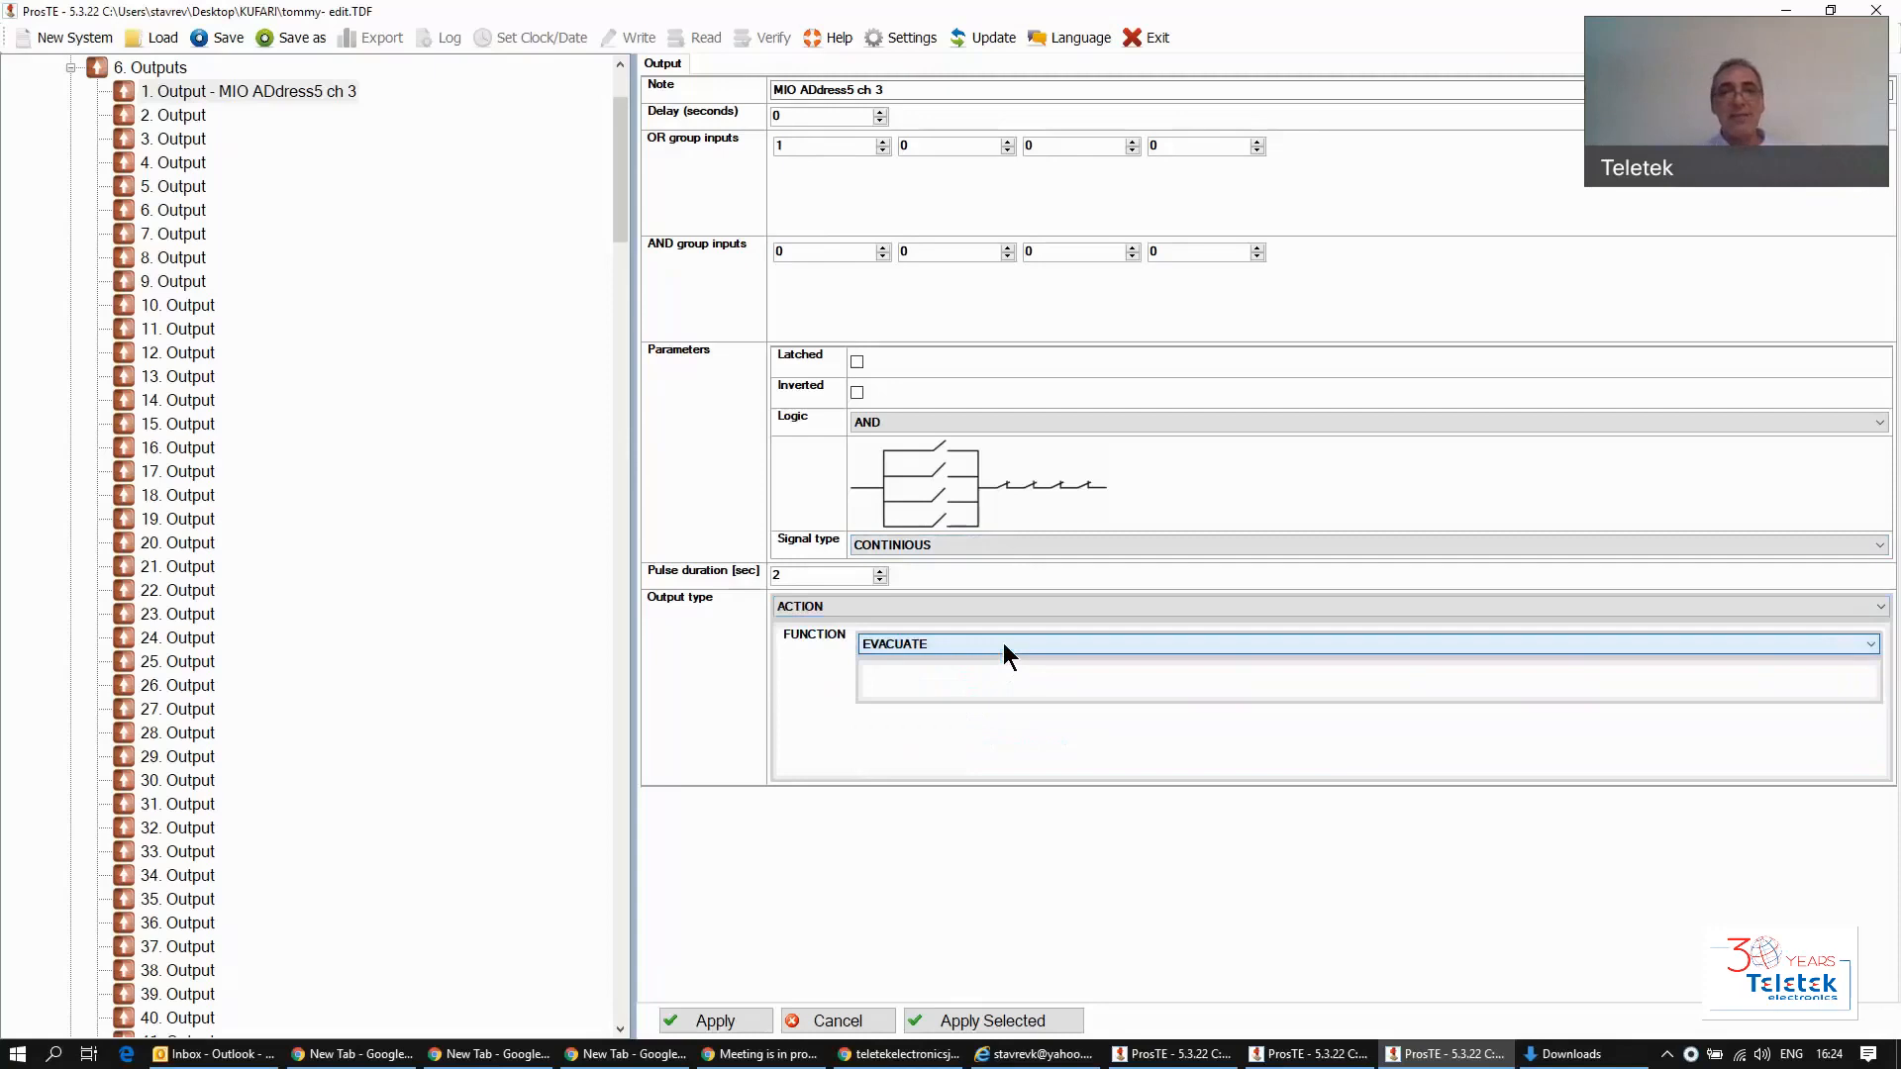
left_click(1005, 645)
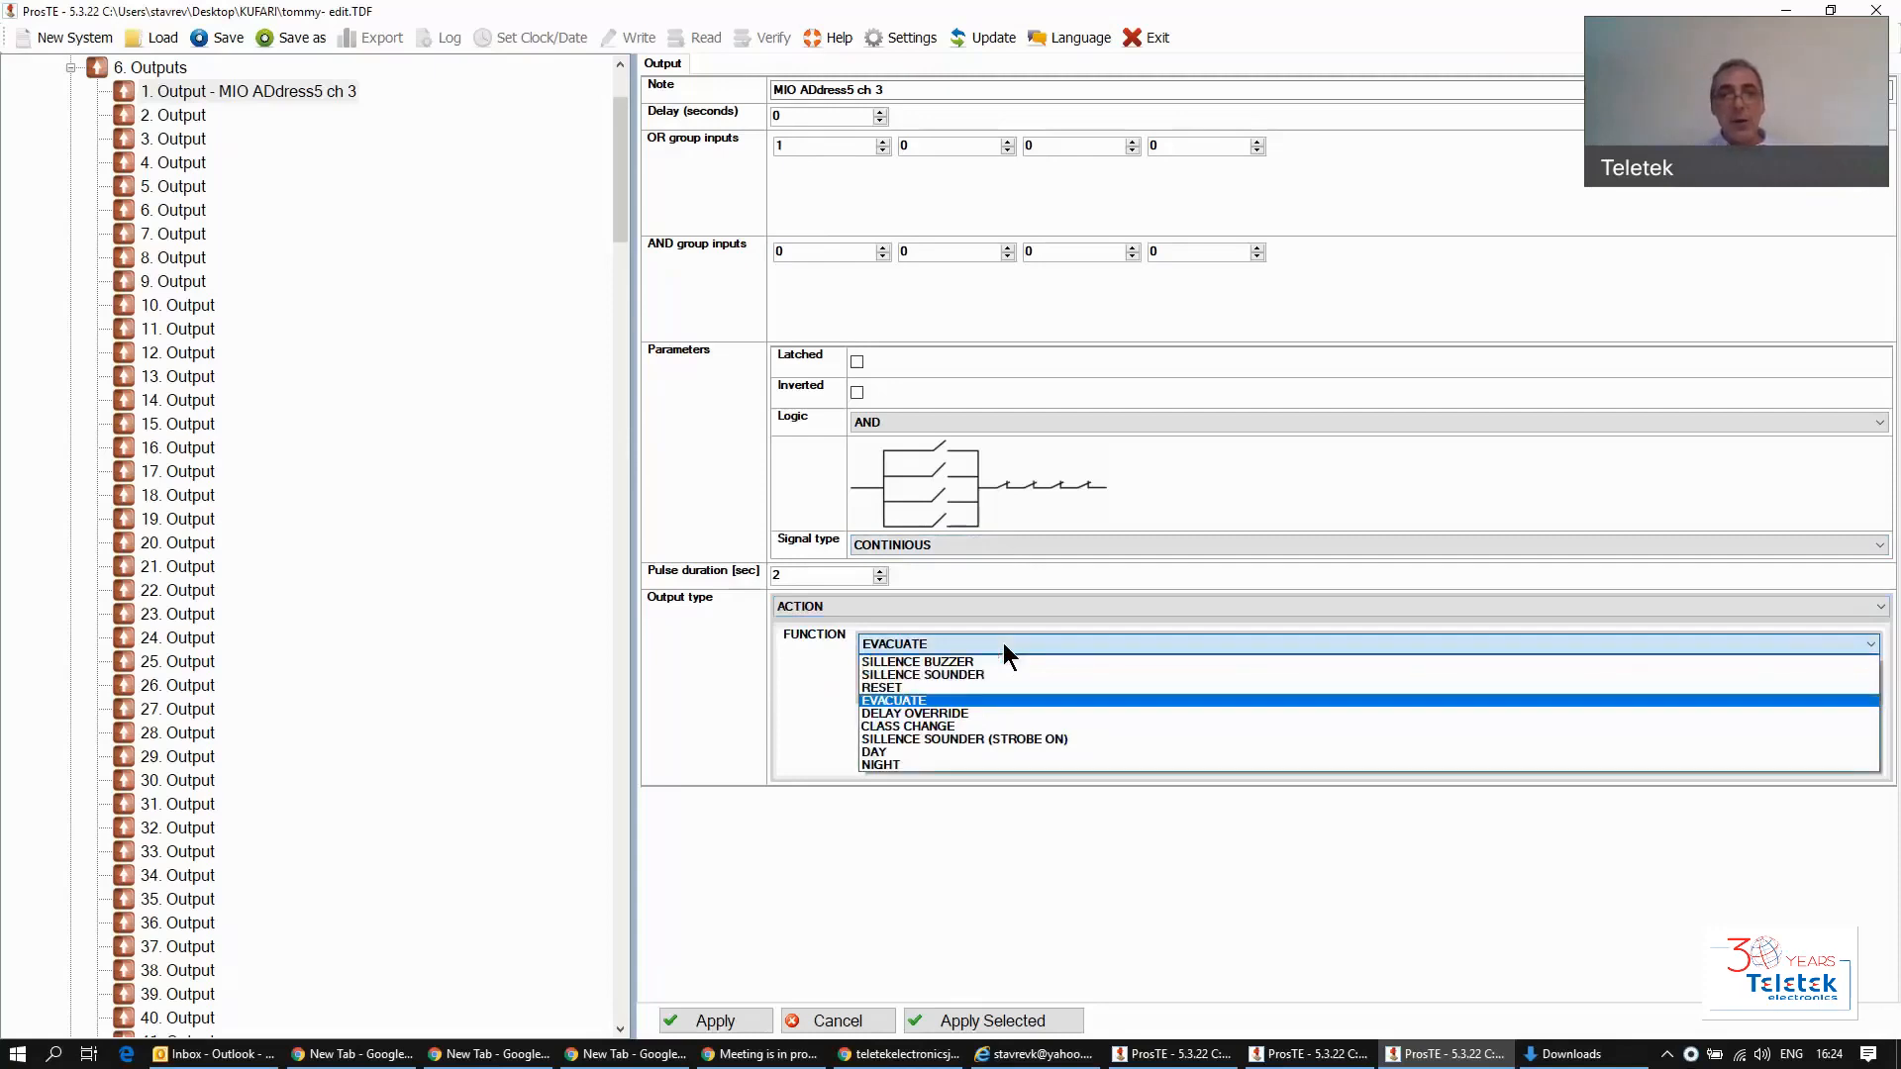
left_click(998, 605)
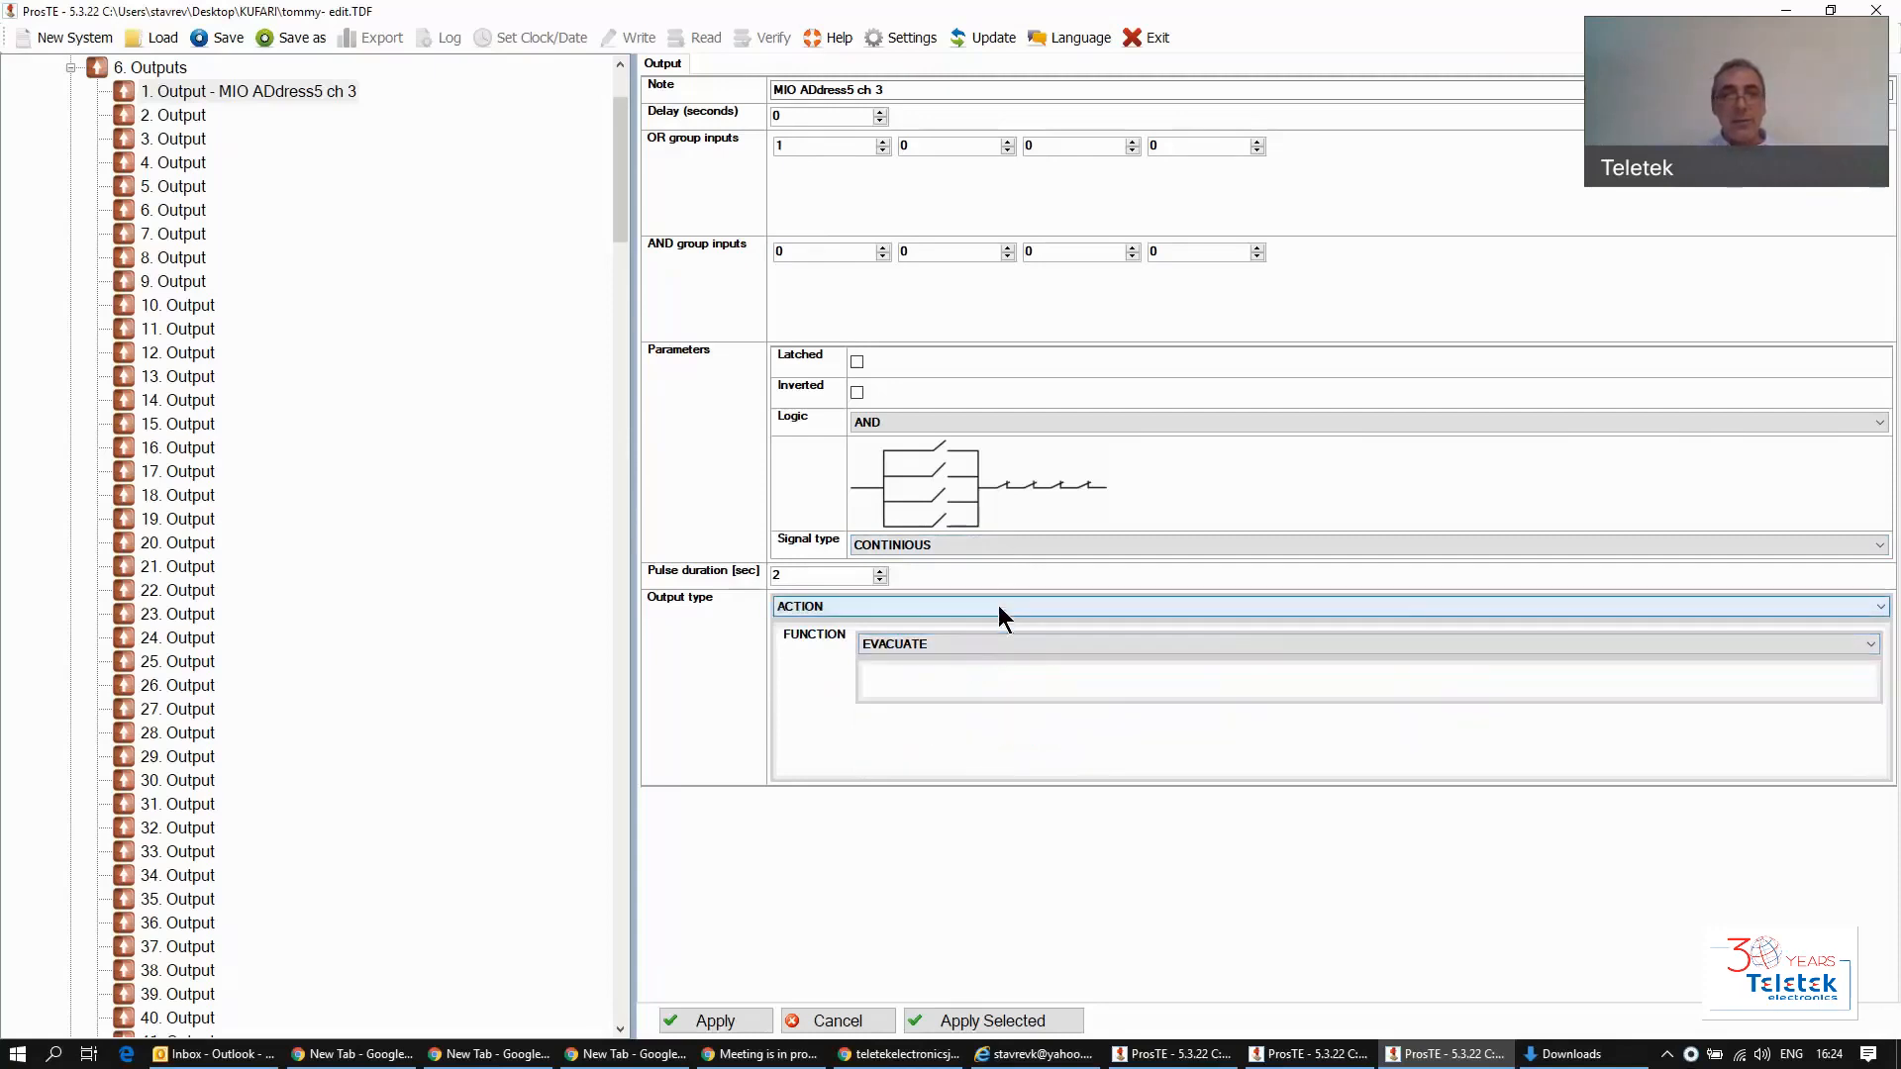
left_click(997, 605)
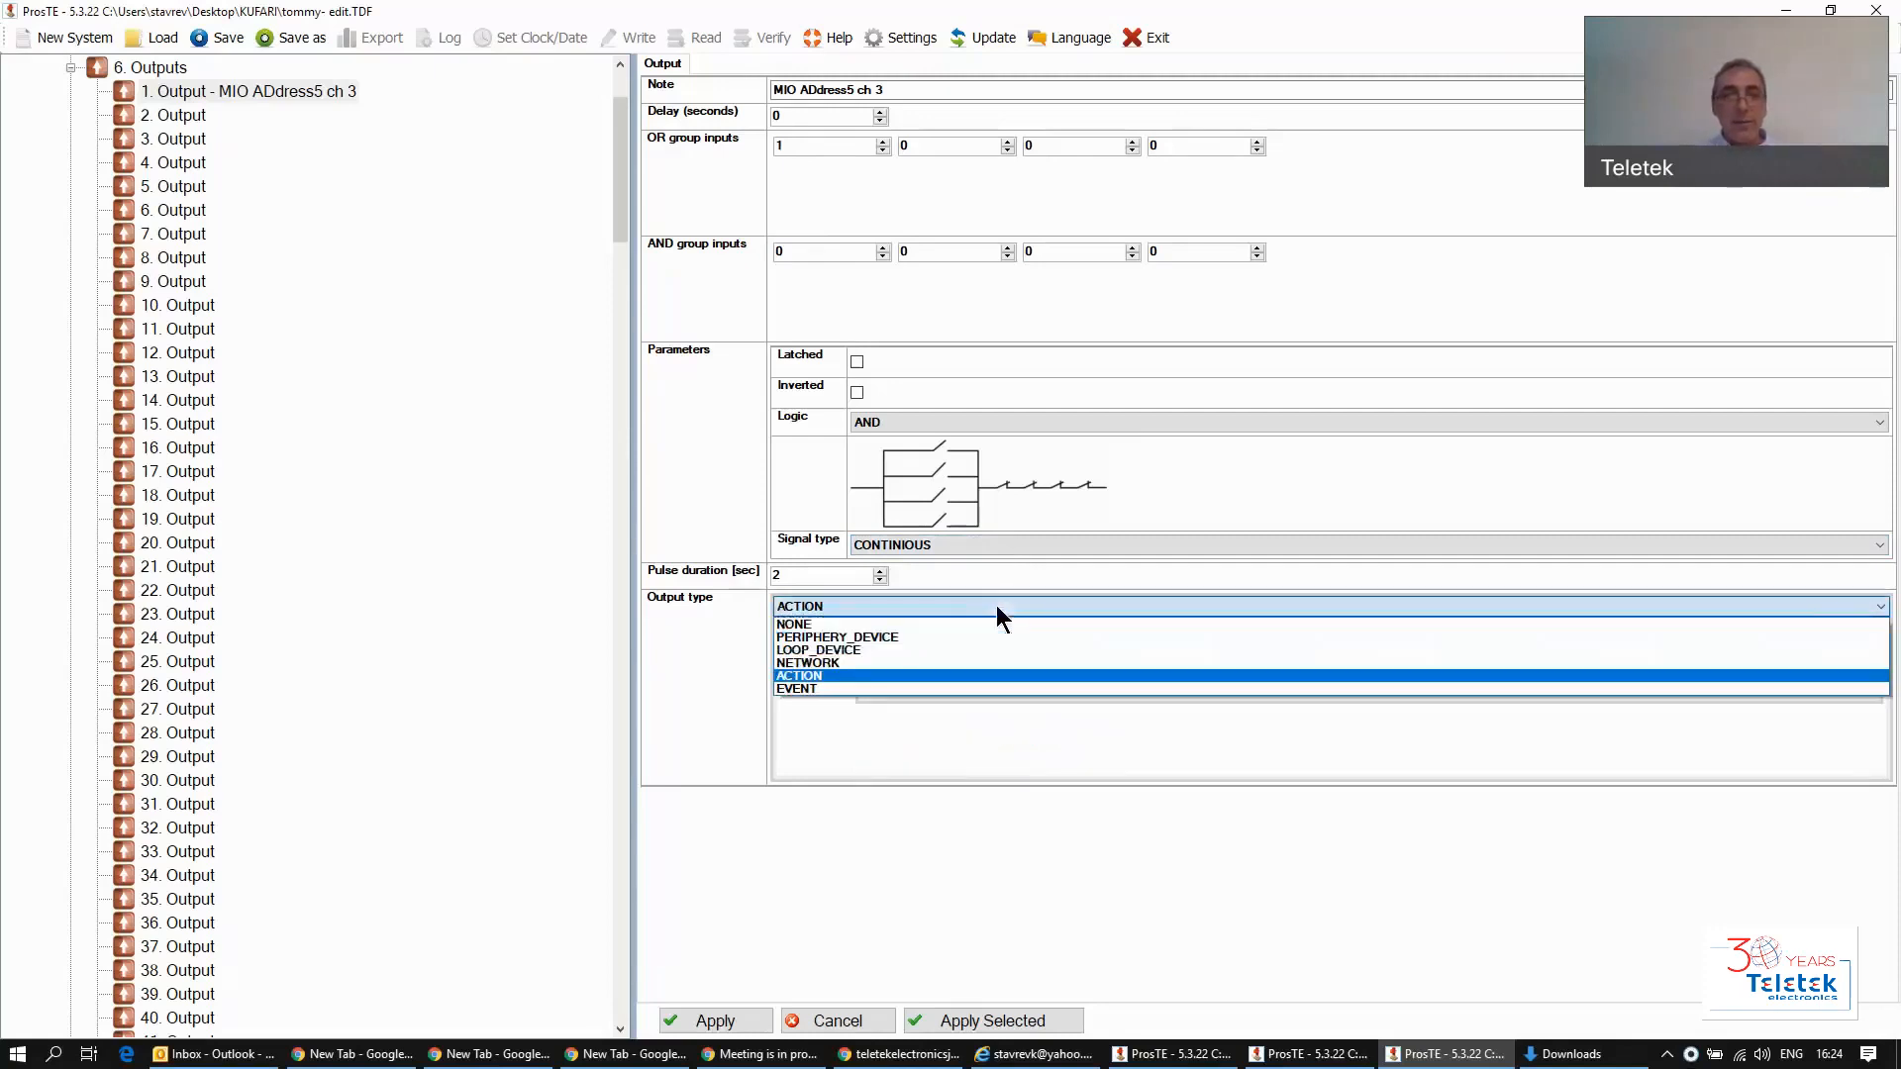
left_click(834, 652)
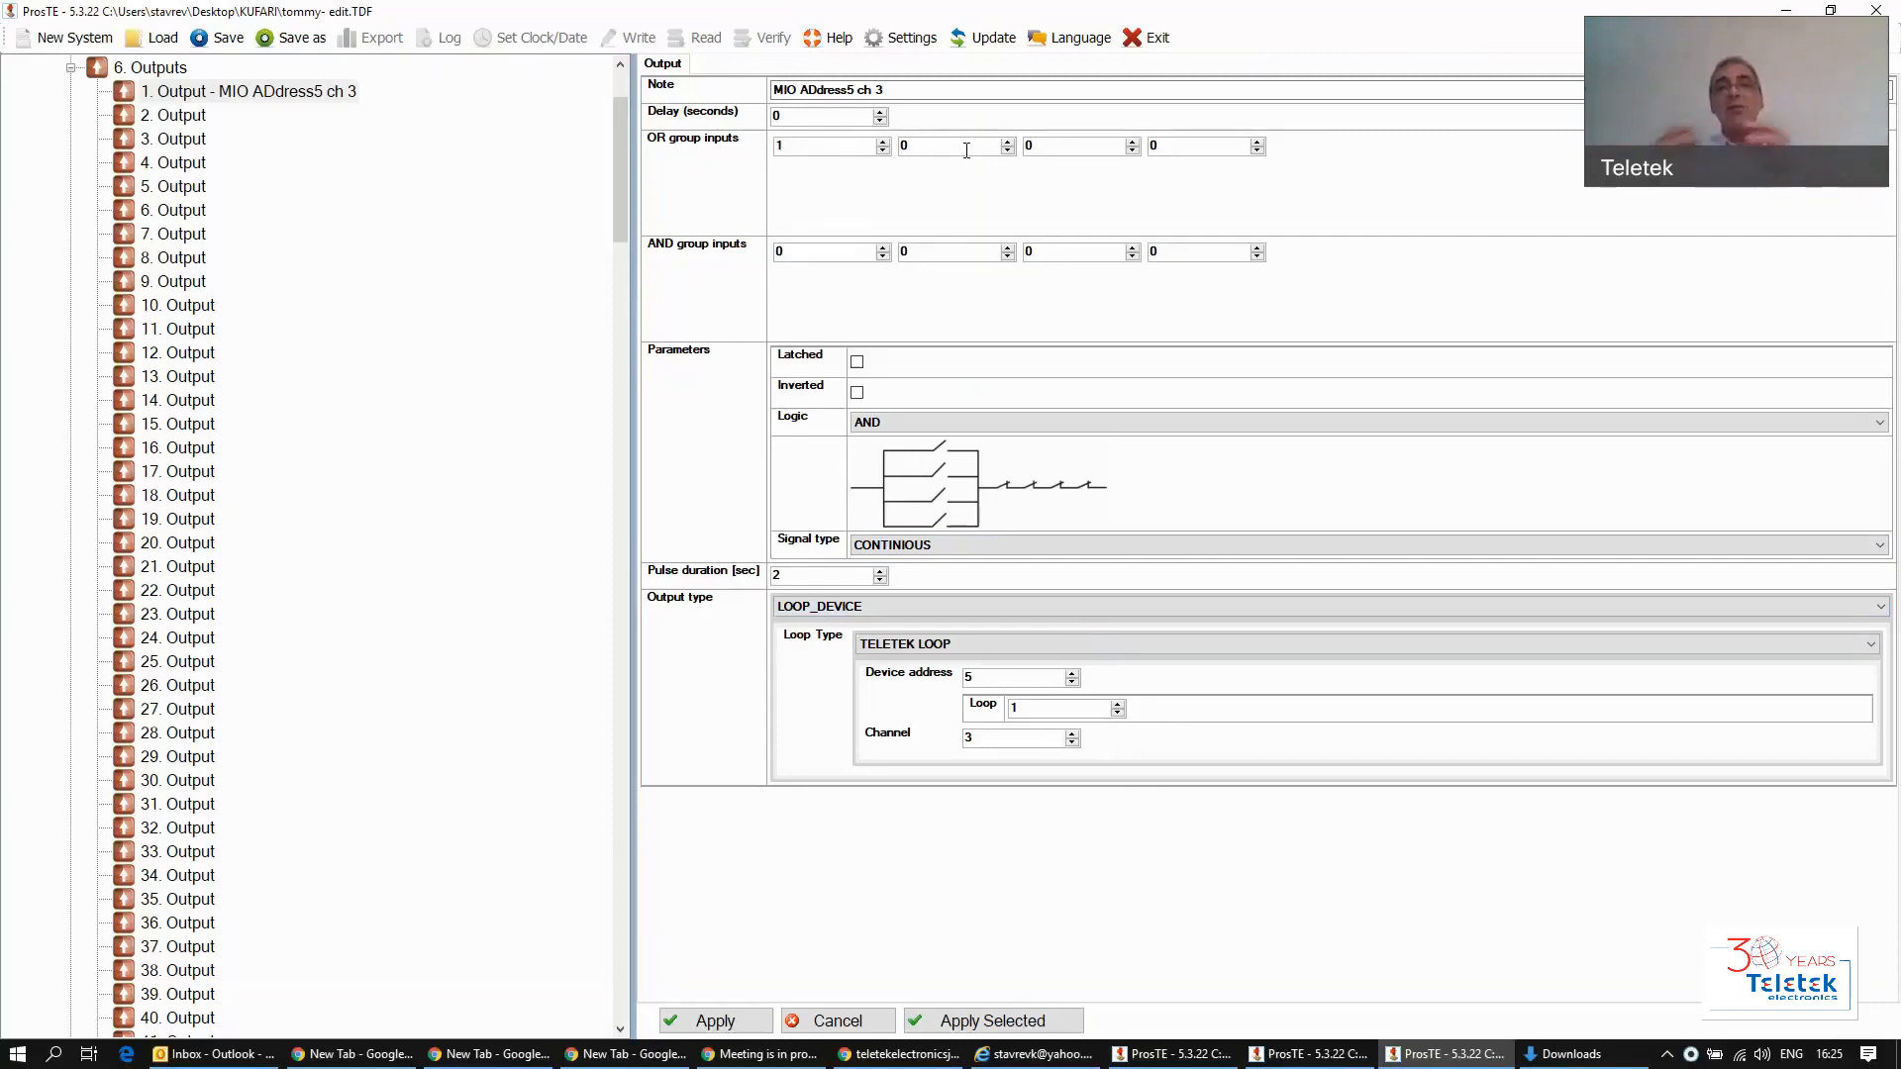
Step: Collapse the Outputs, apply the pending Output 1 changes and set Input 2's type to ZONE
left_click(69, 64)
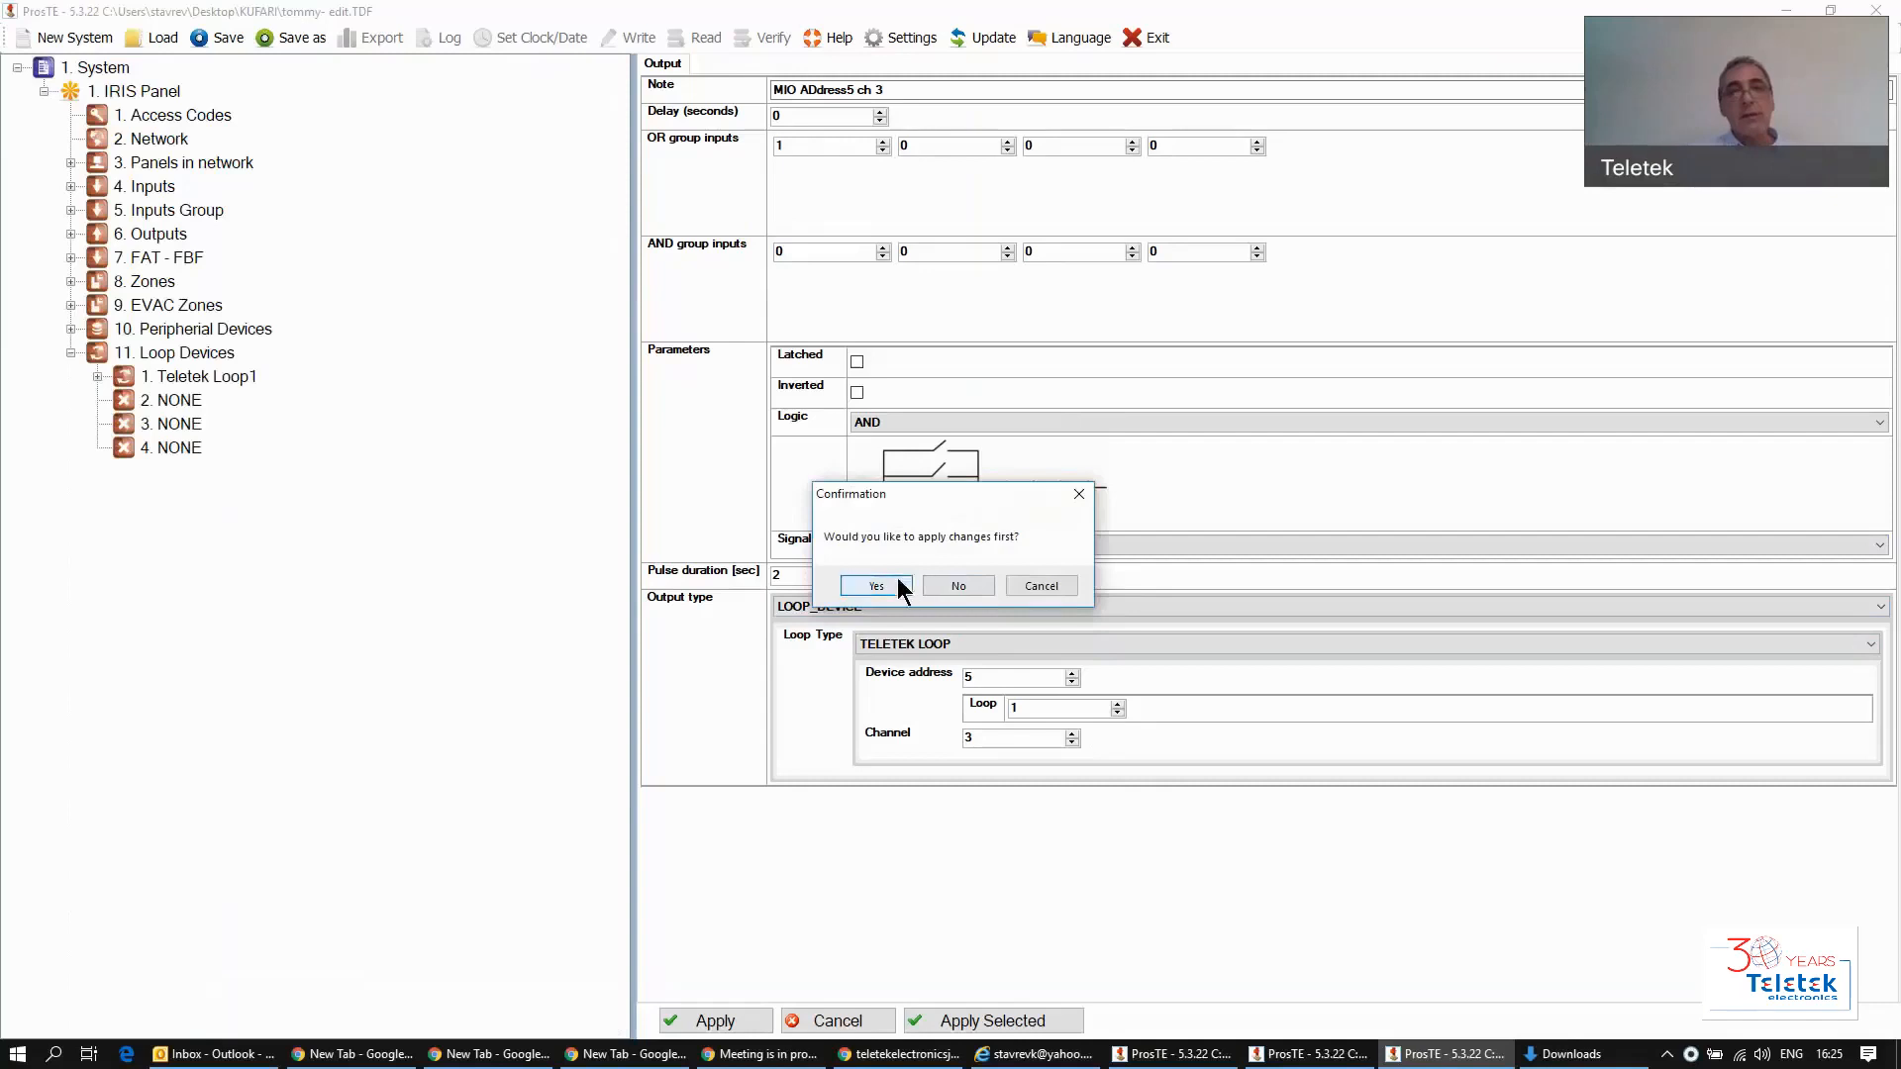
left_click(901, 588)
double_click(133, 186)
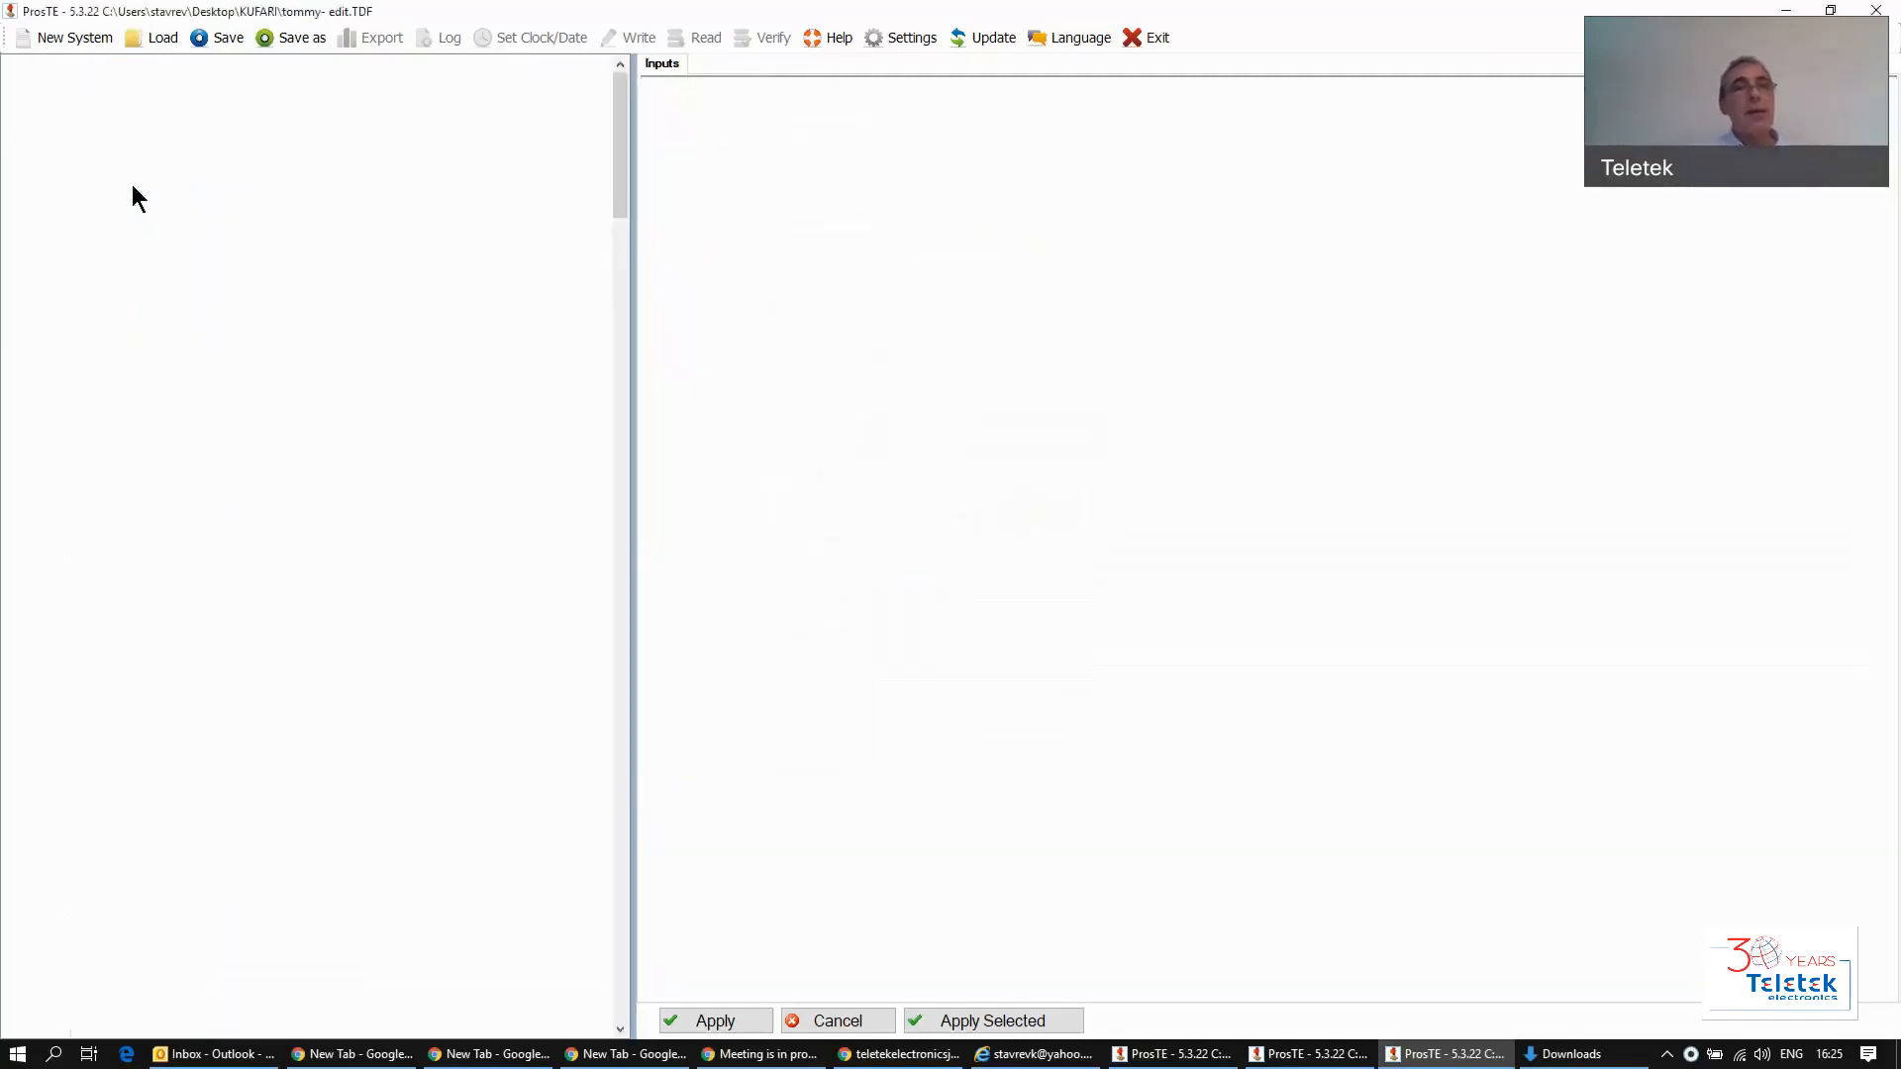
left_click(168, 119)
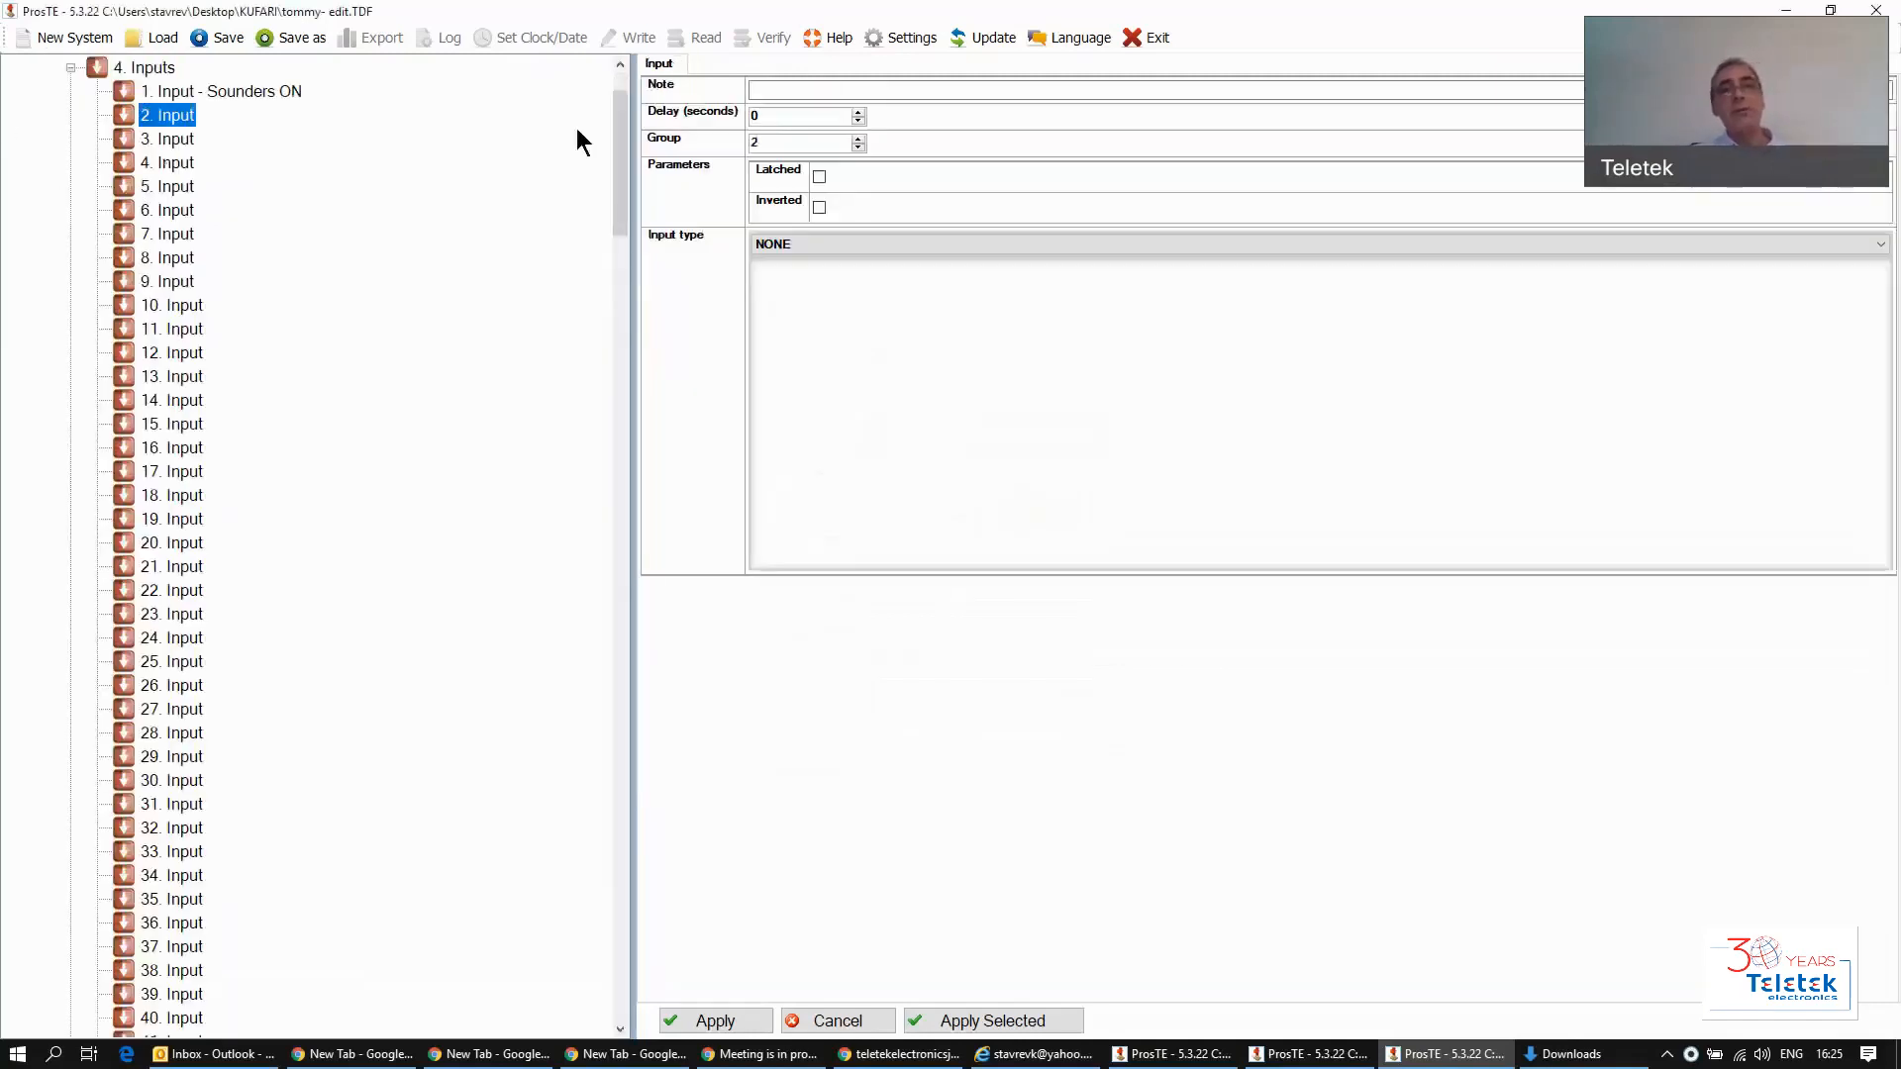
left_click(861, 244)
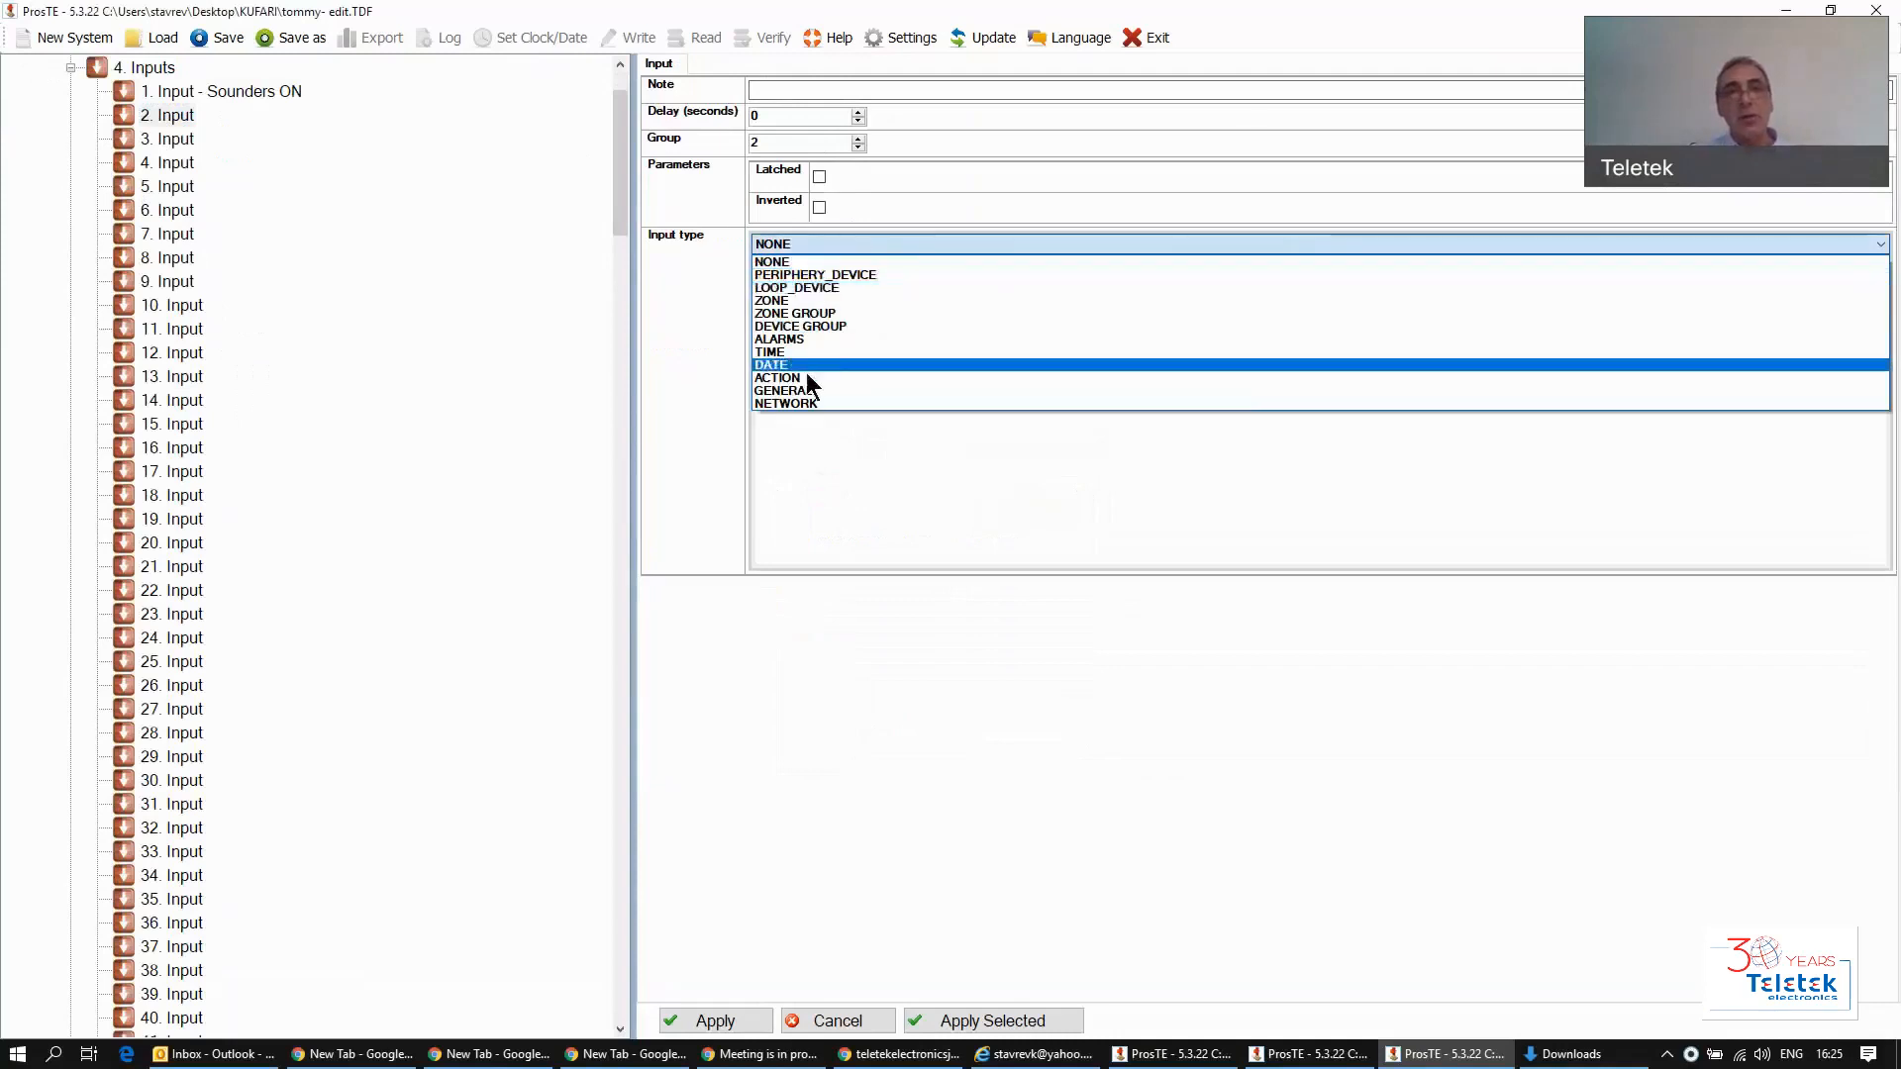
left_click(792, 301)
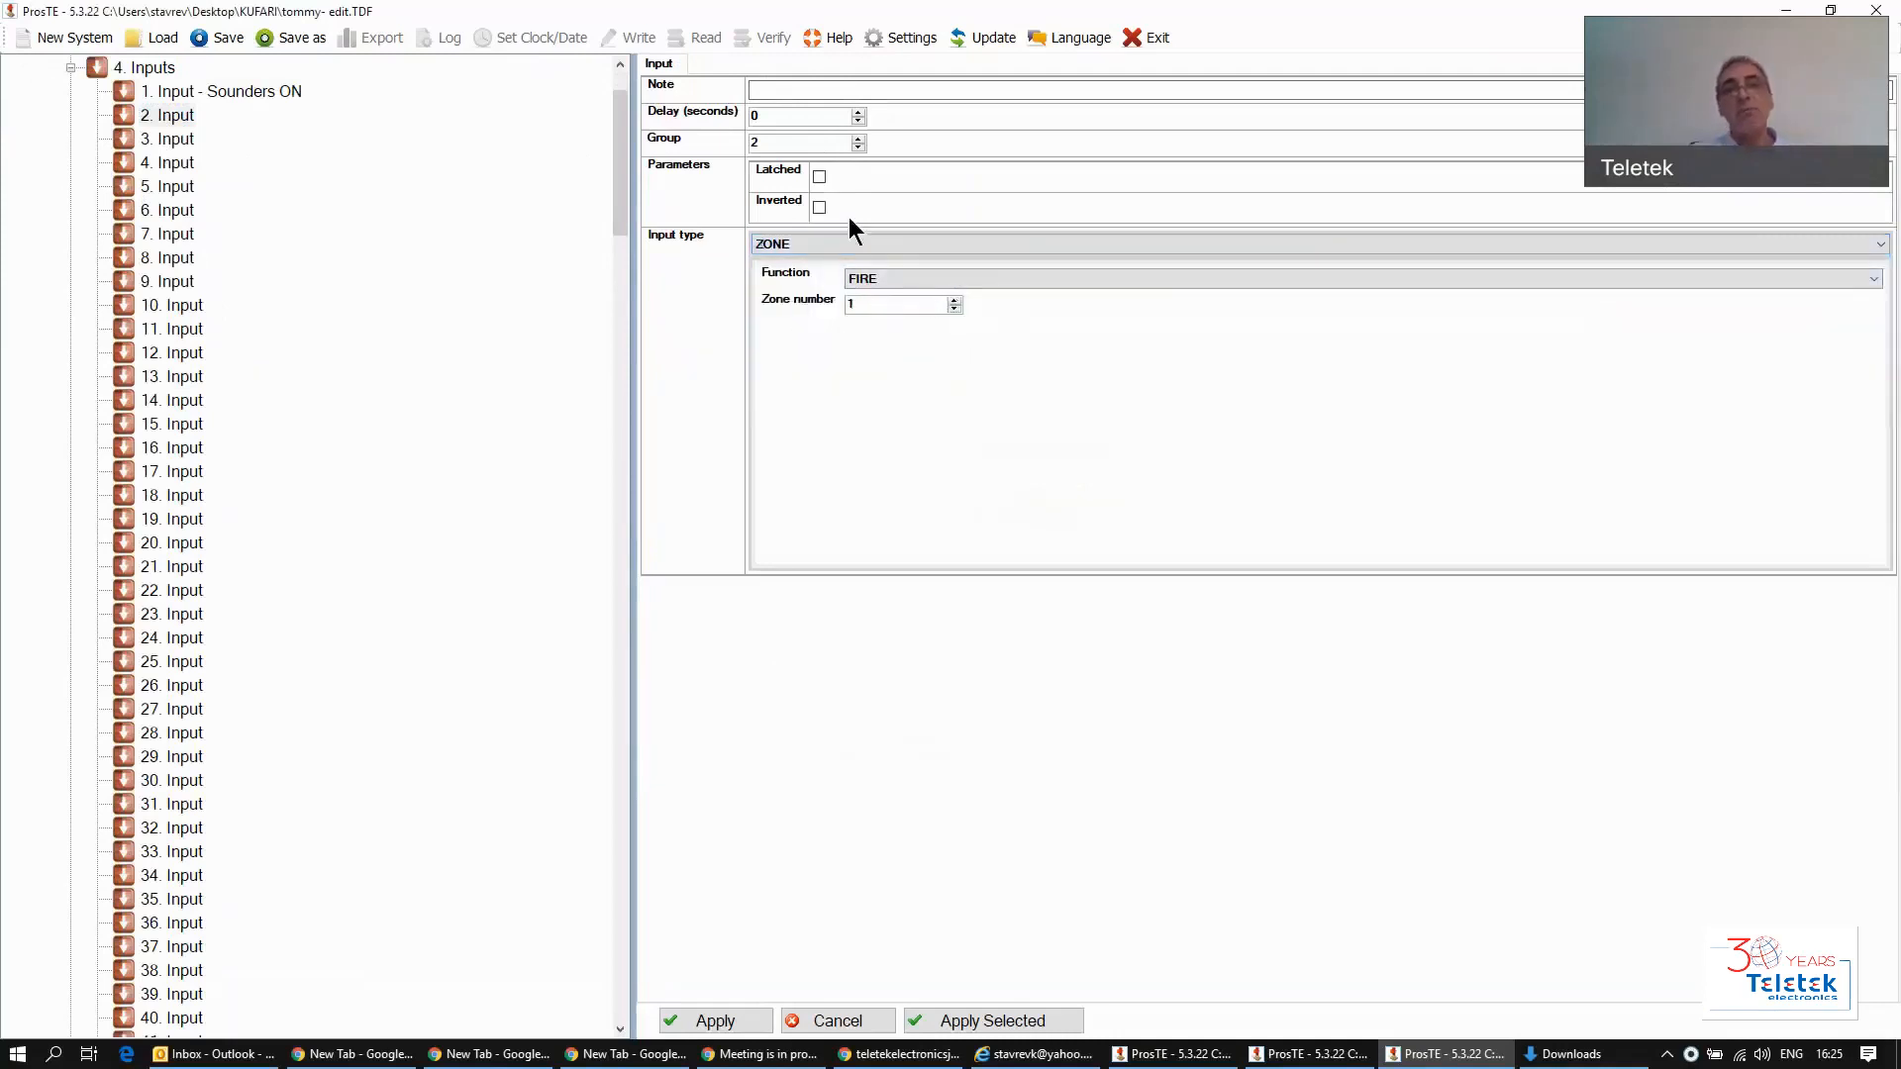
Step: Enter the note "Zone 1 - Fire" for Input 2 and apply the changes
left_click(807, 88)
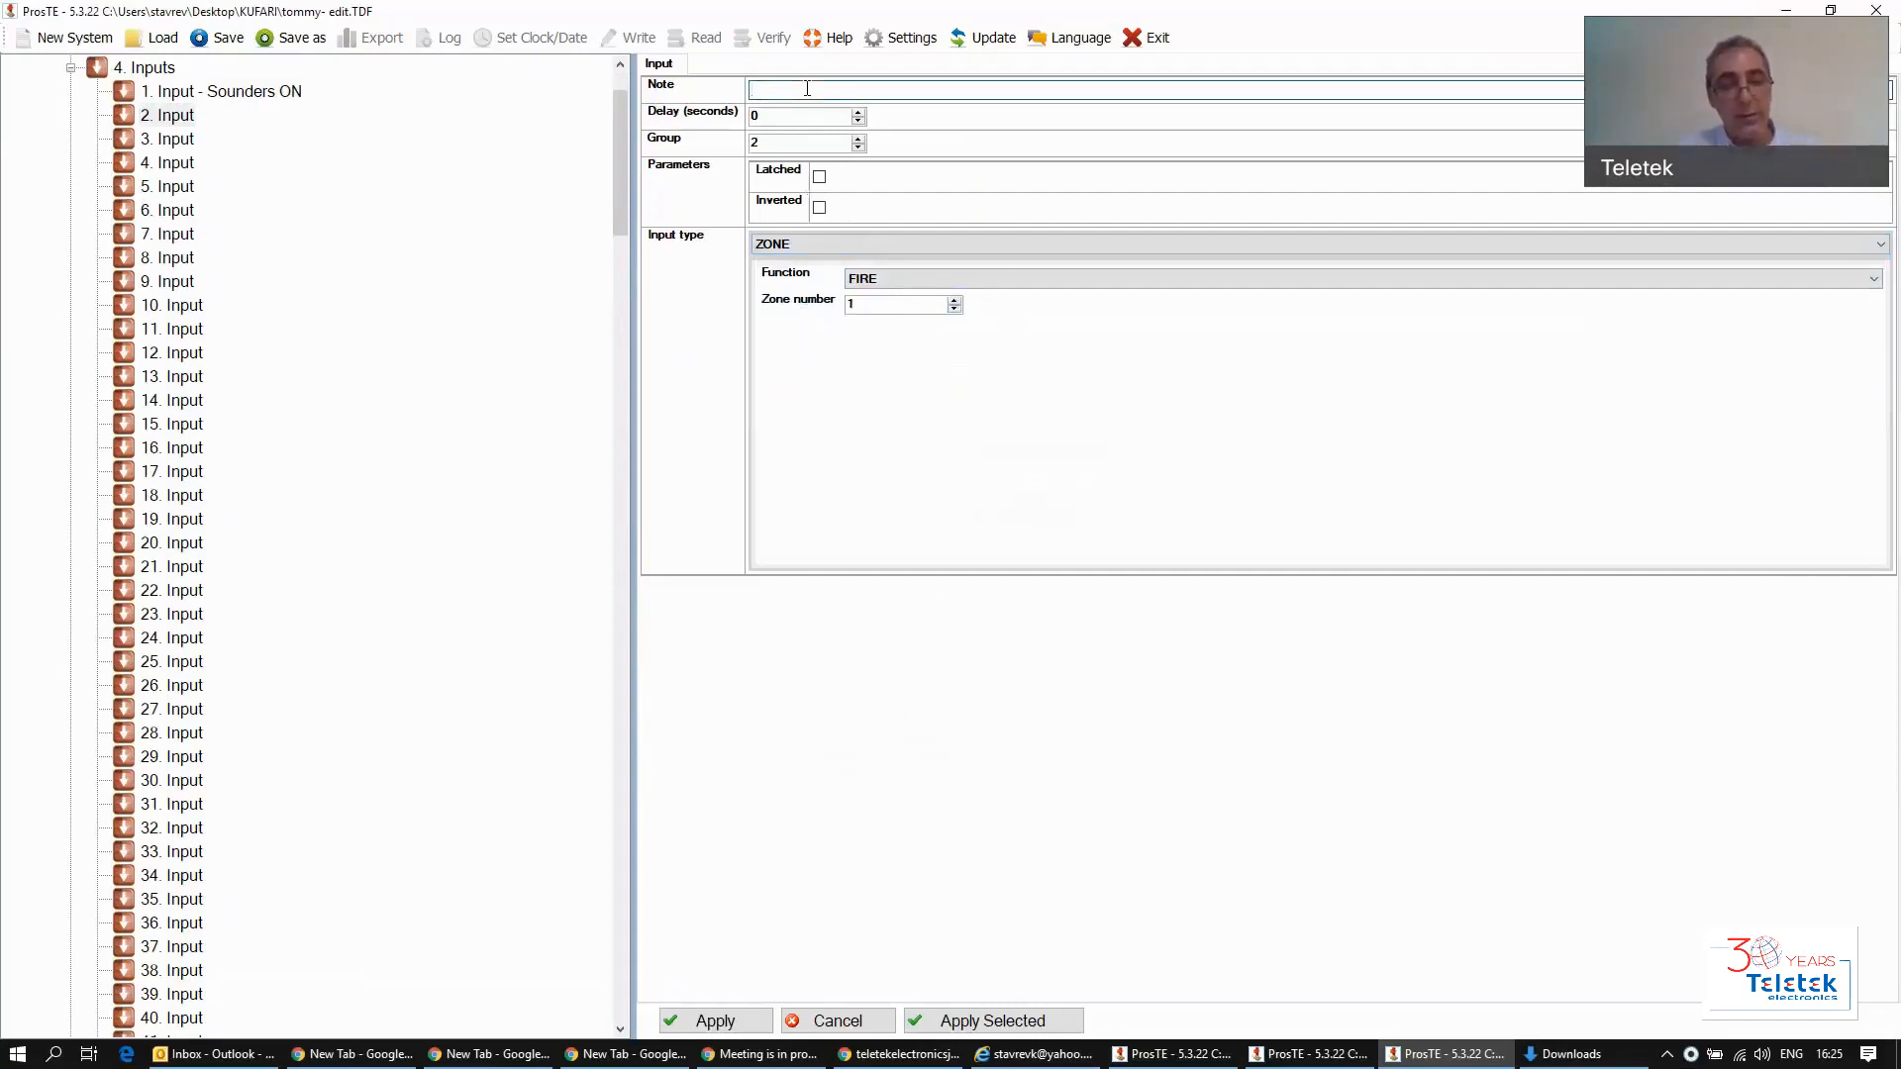
type("Zone ")
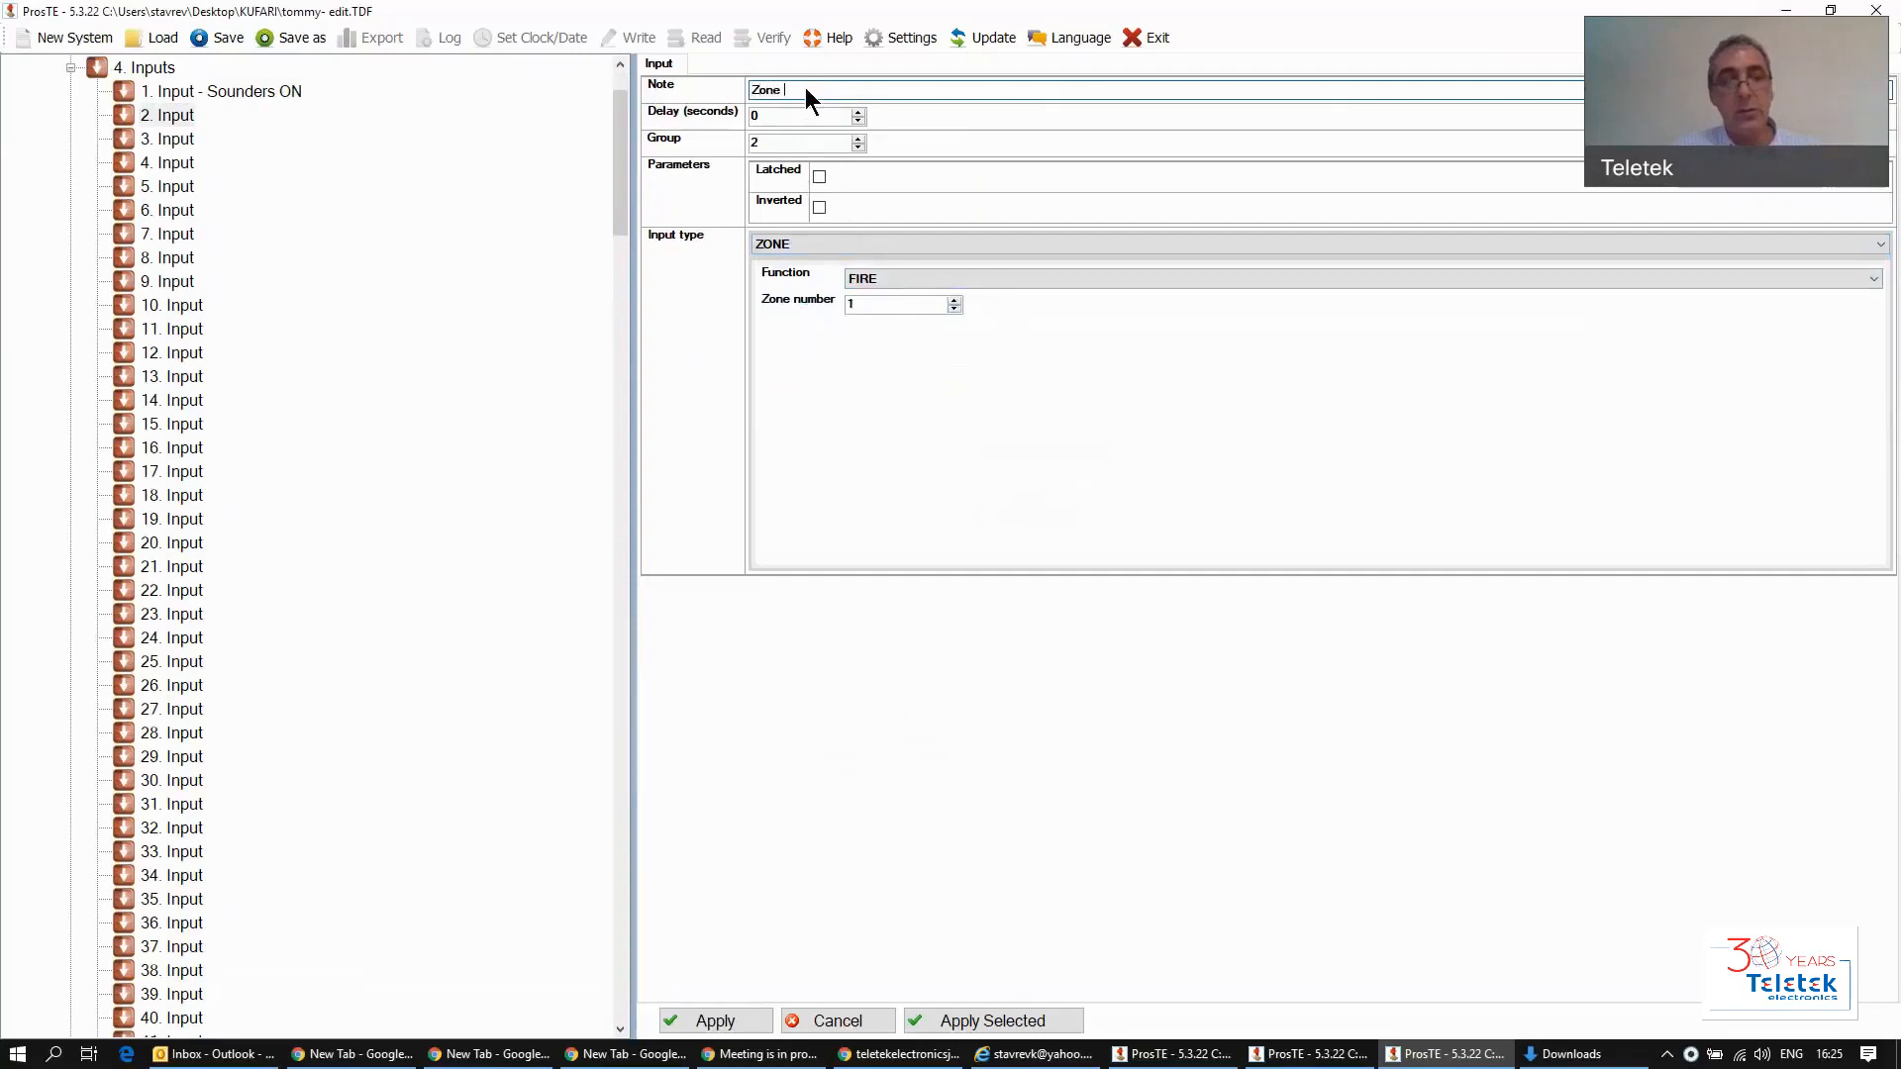
type("1 - Fire")
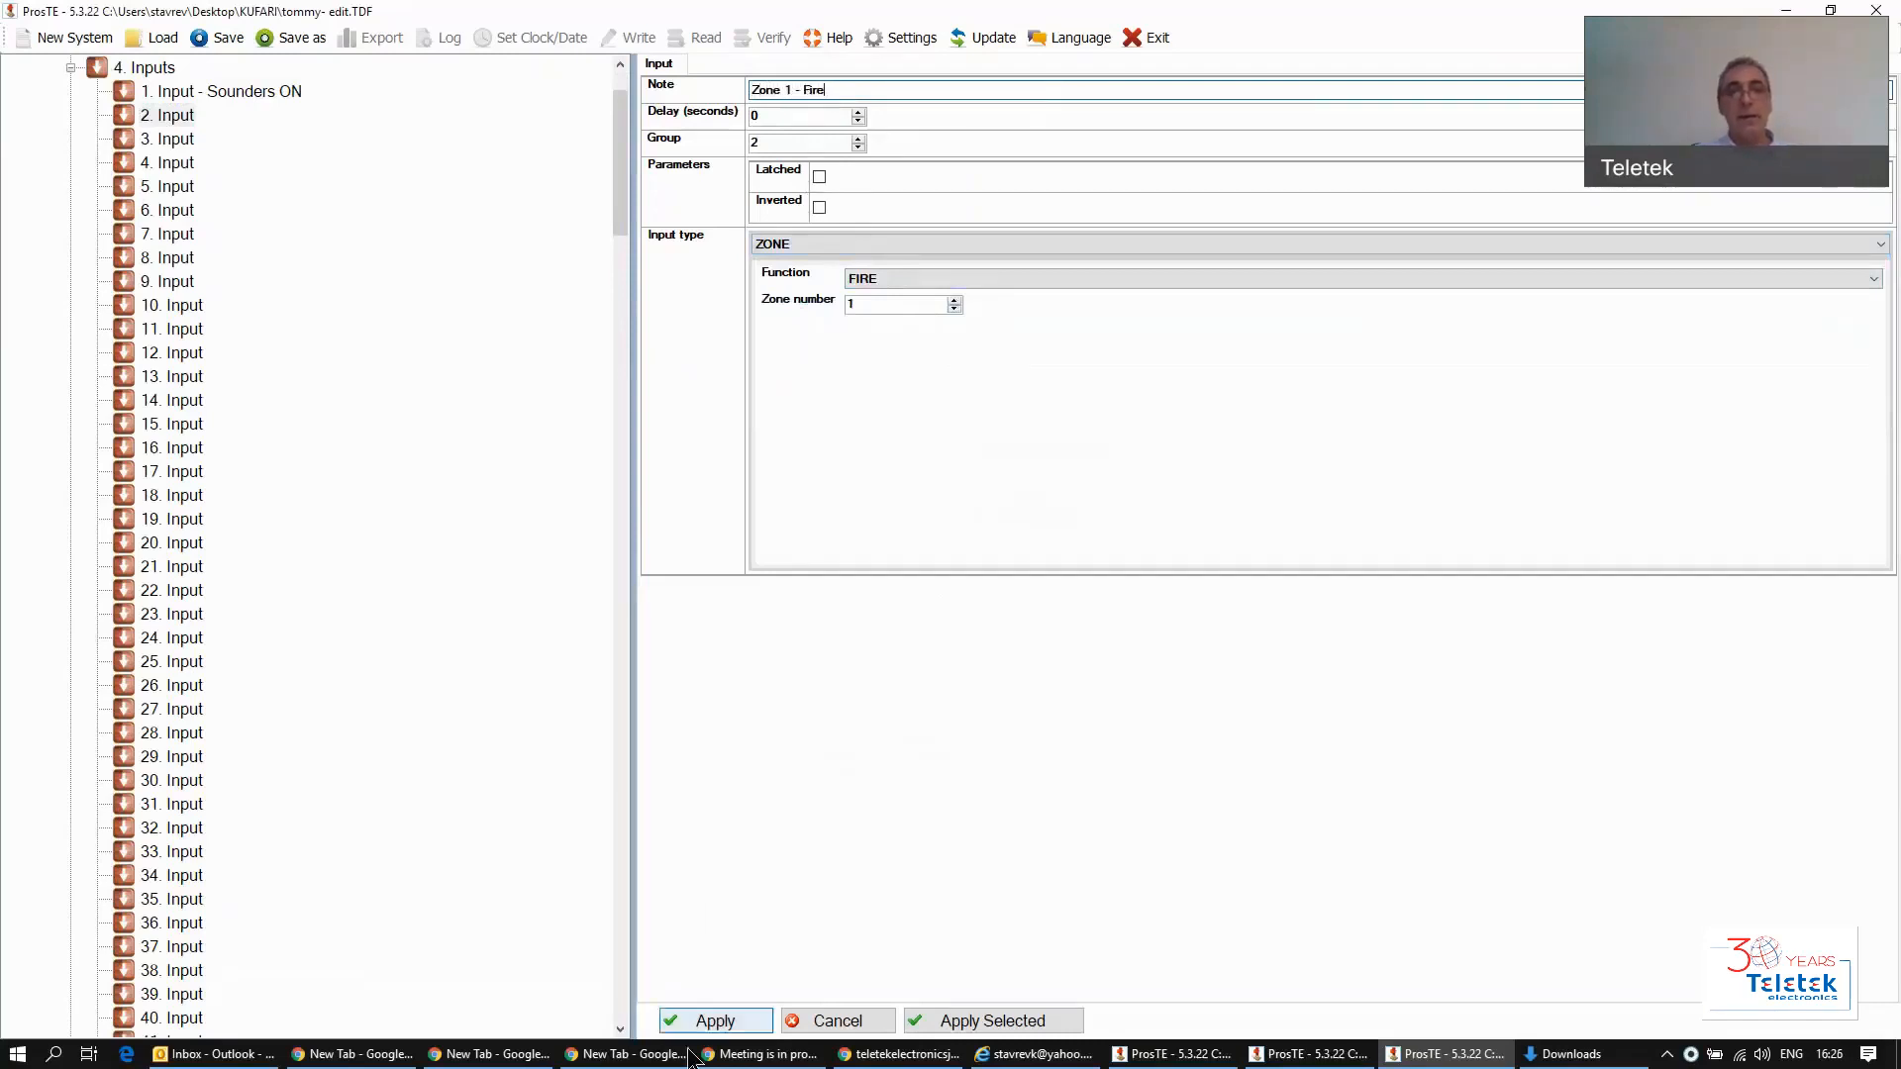
left_click(714, 1021)
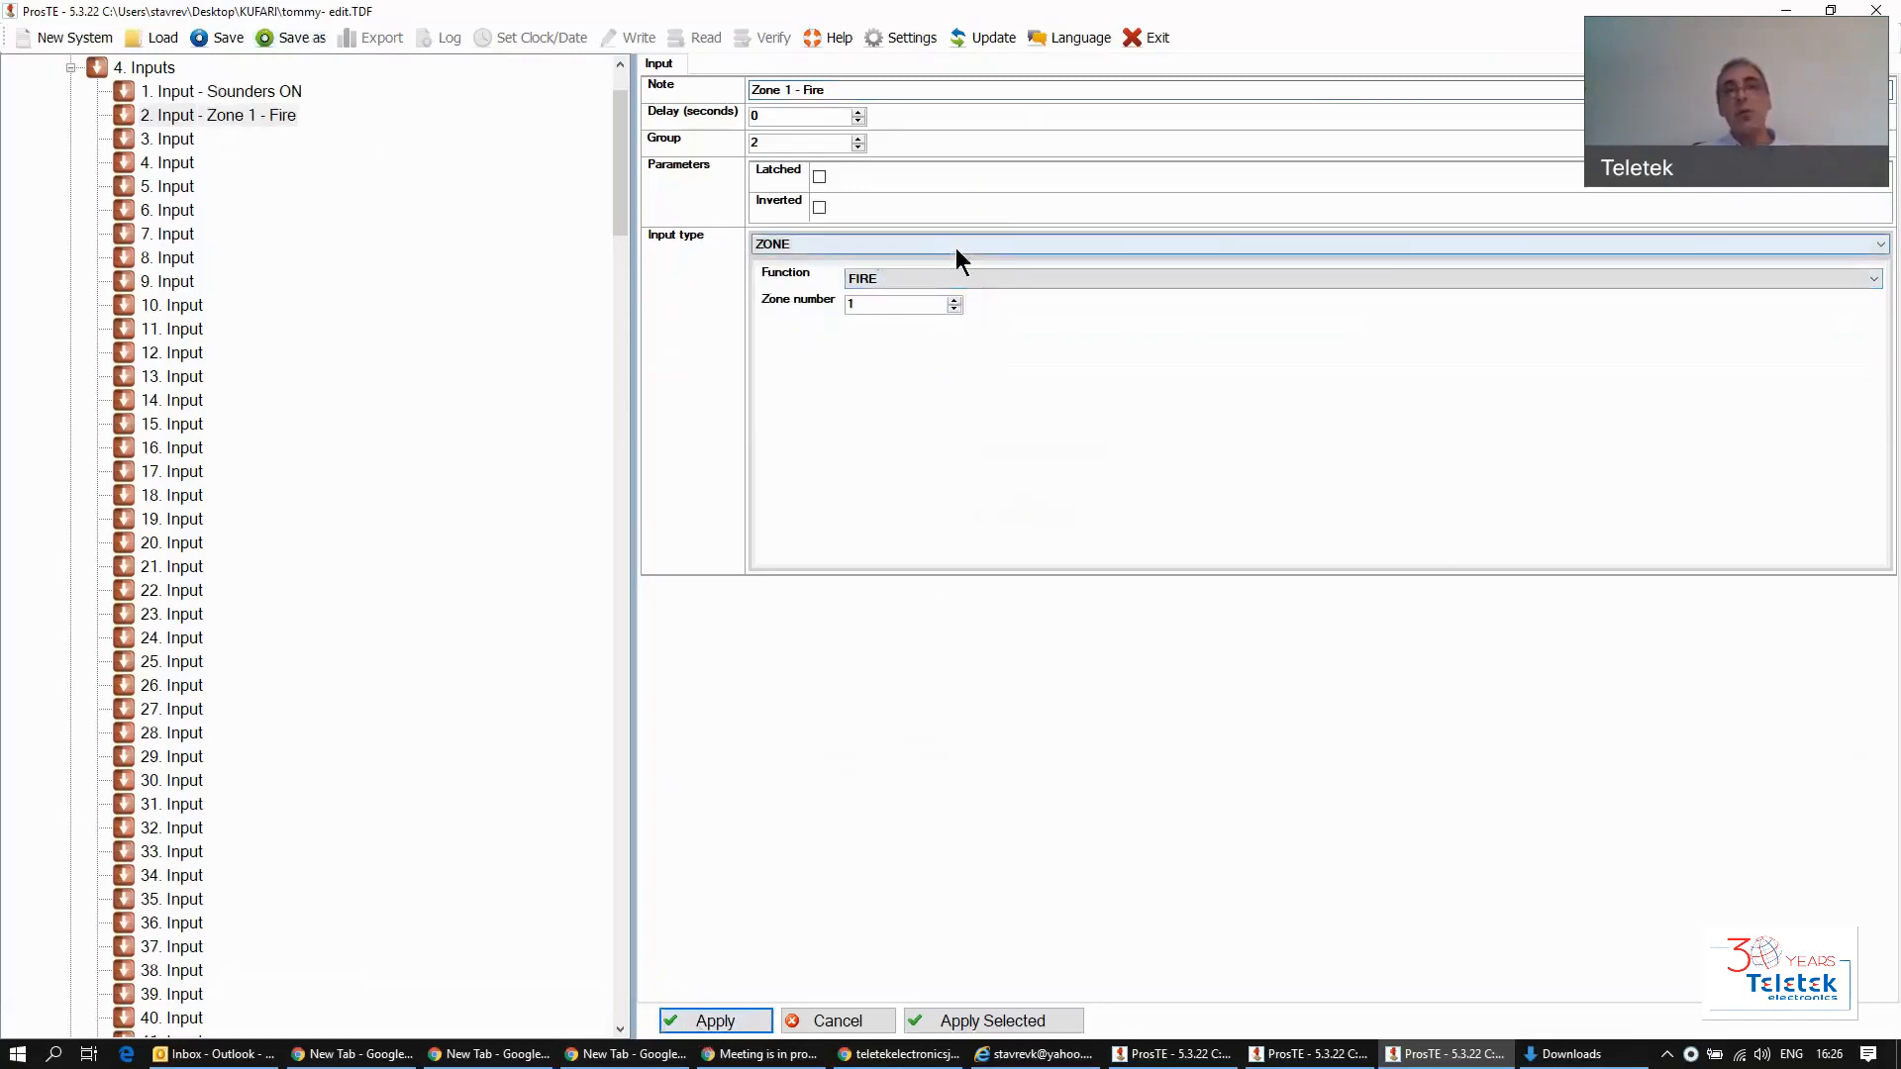
Step: Reopen Output 1 in the Outputs and set its second OR group input to 2
left_click(69, 70)
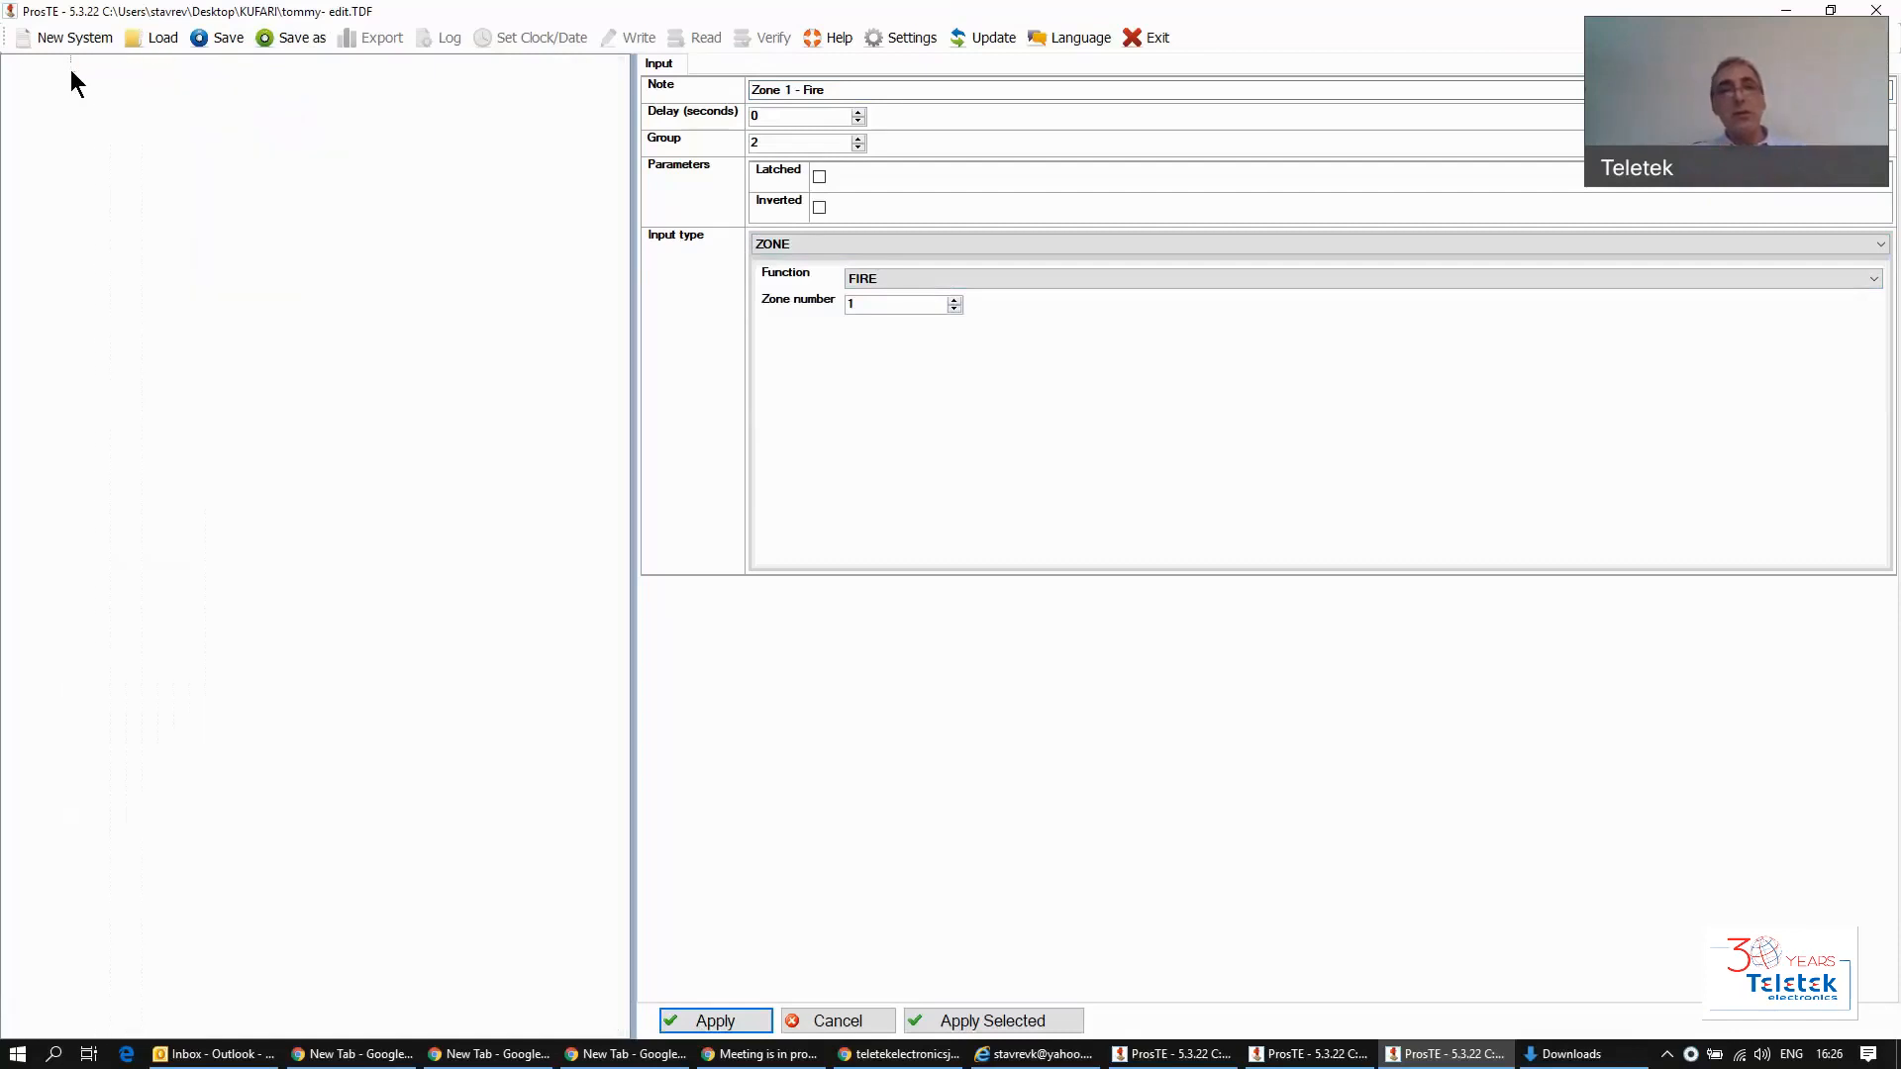
double_click(157, 233)
left_click(238, 89)
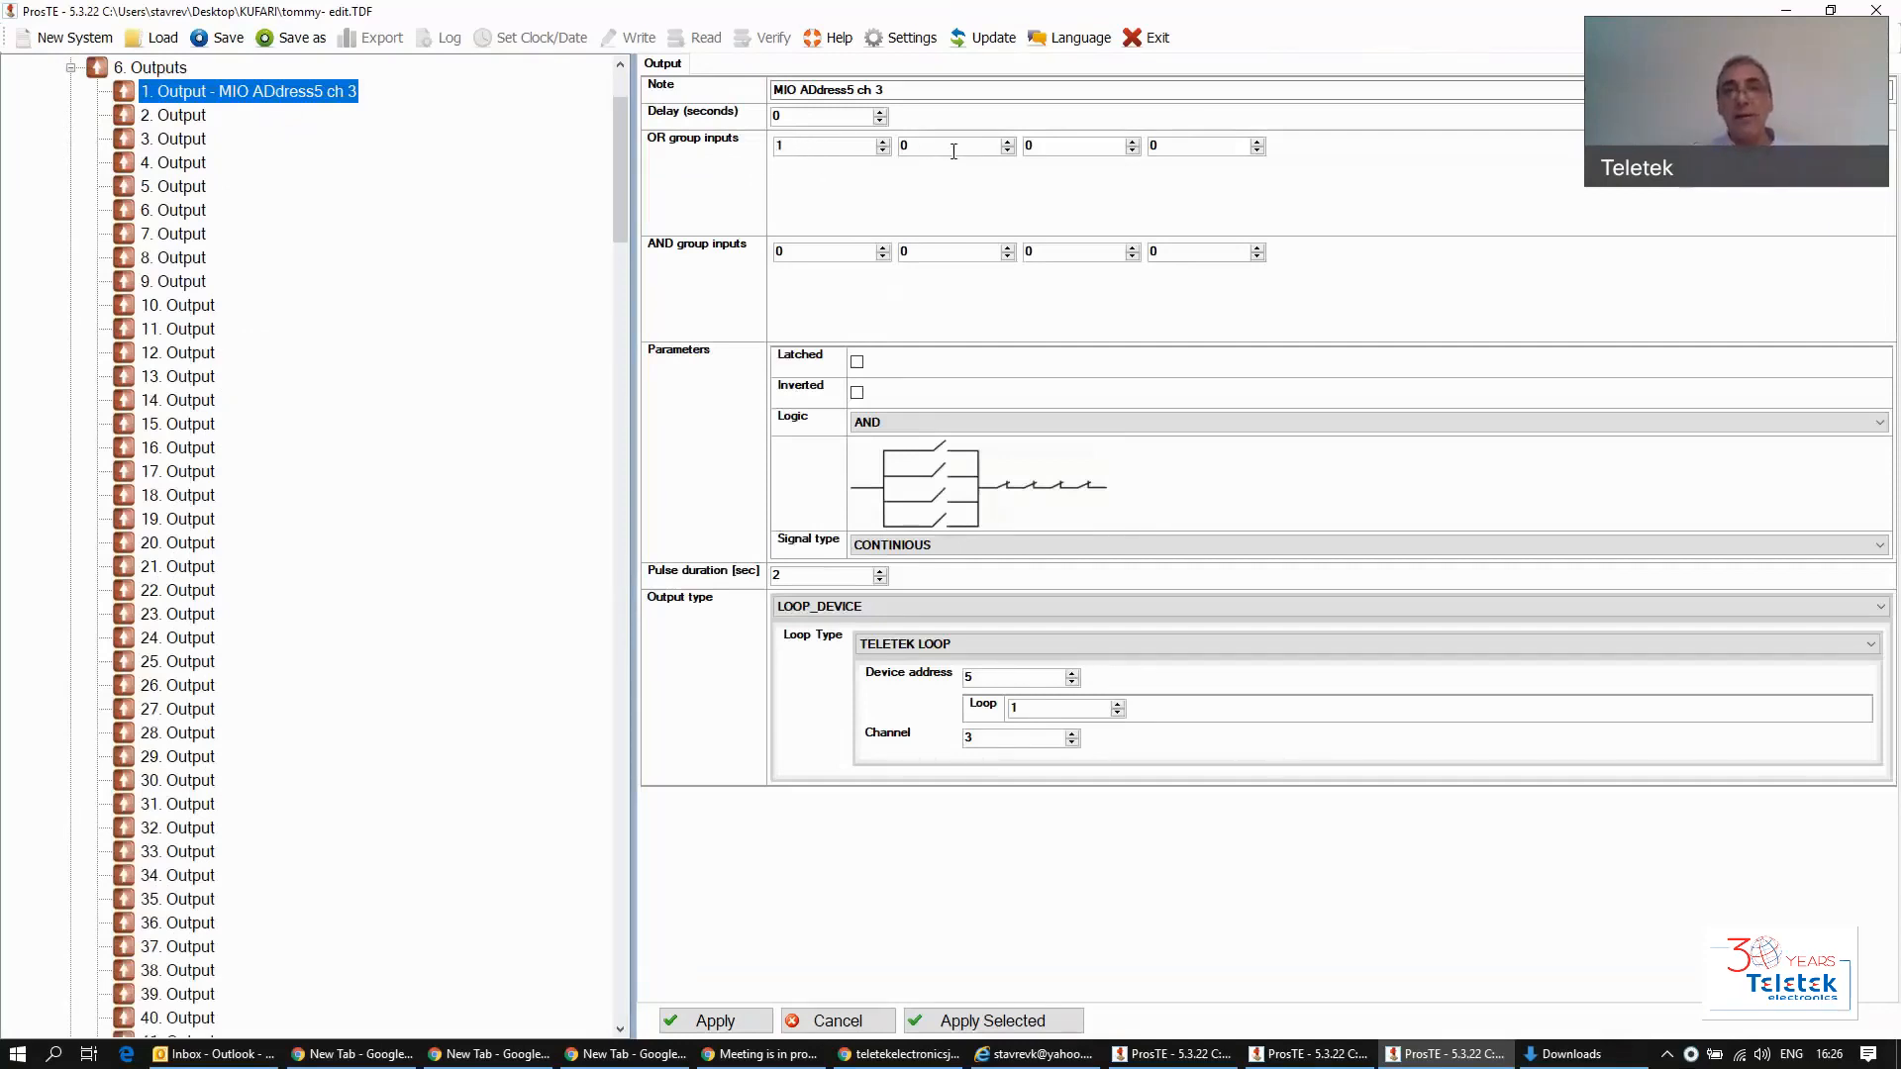
left_click(1009, 141)
left_click(1008, 142)
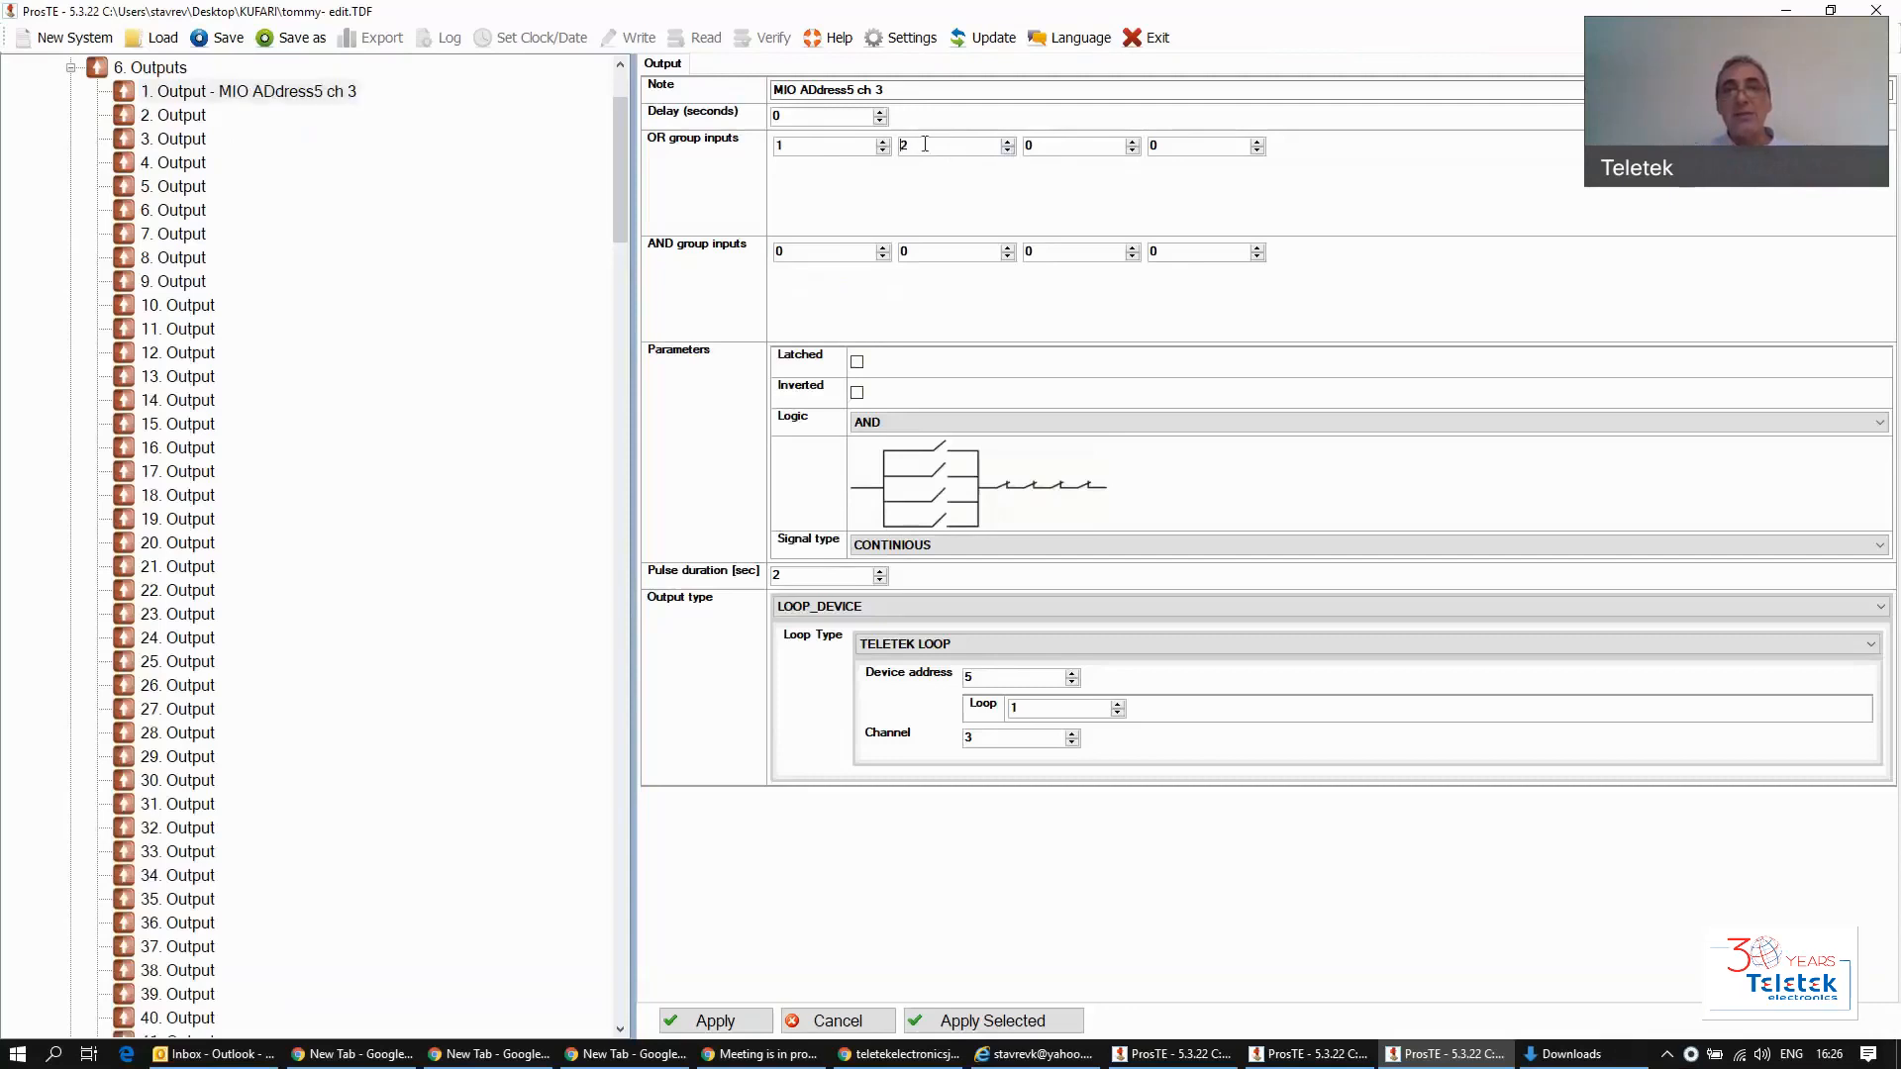
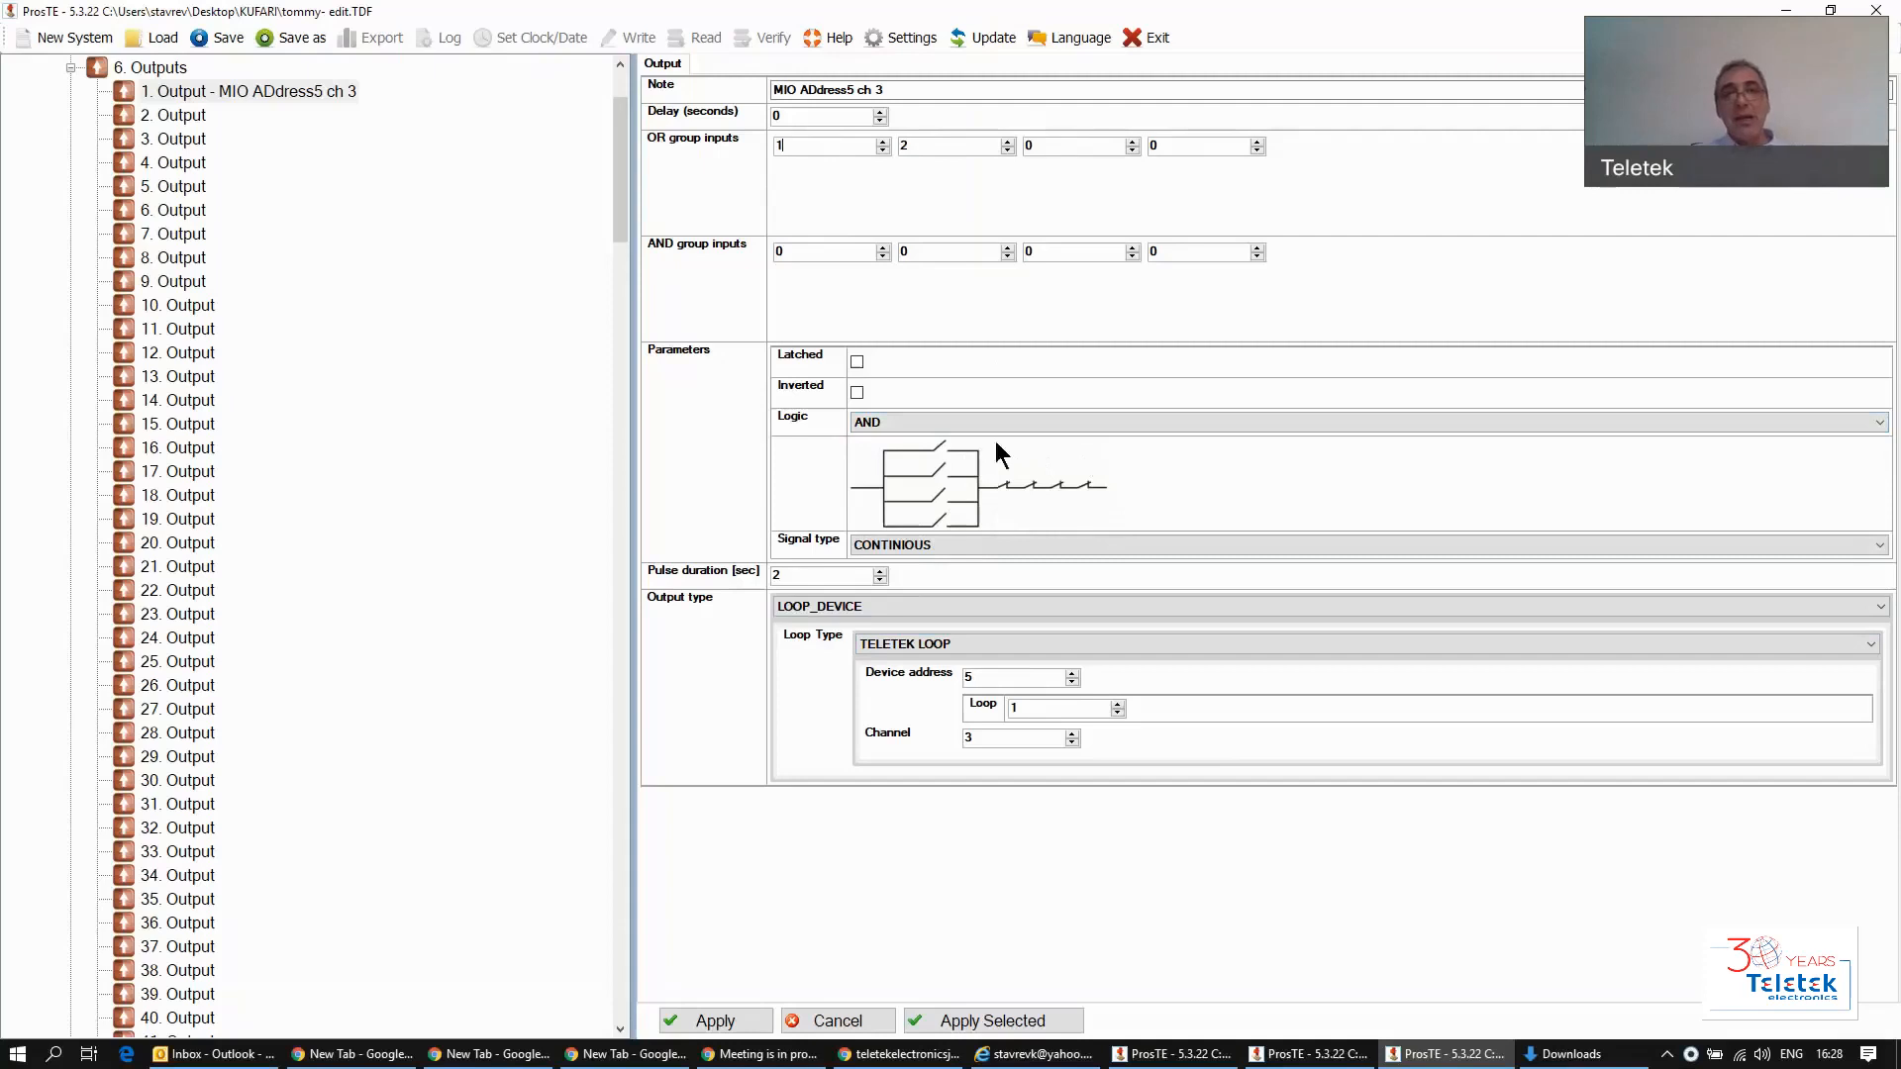
Step: Set Output 1's first AND group input to 2 and its second OR group input back to 0
double_click(831, 255)
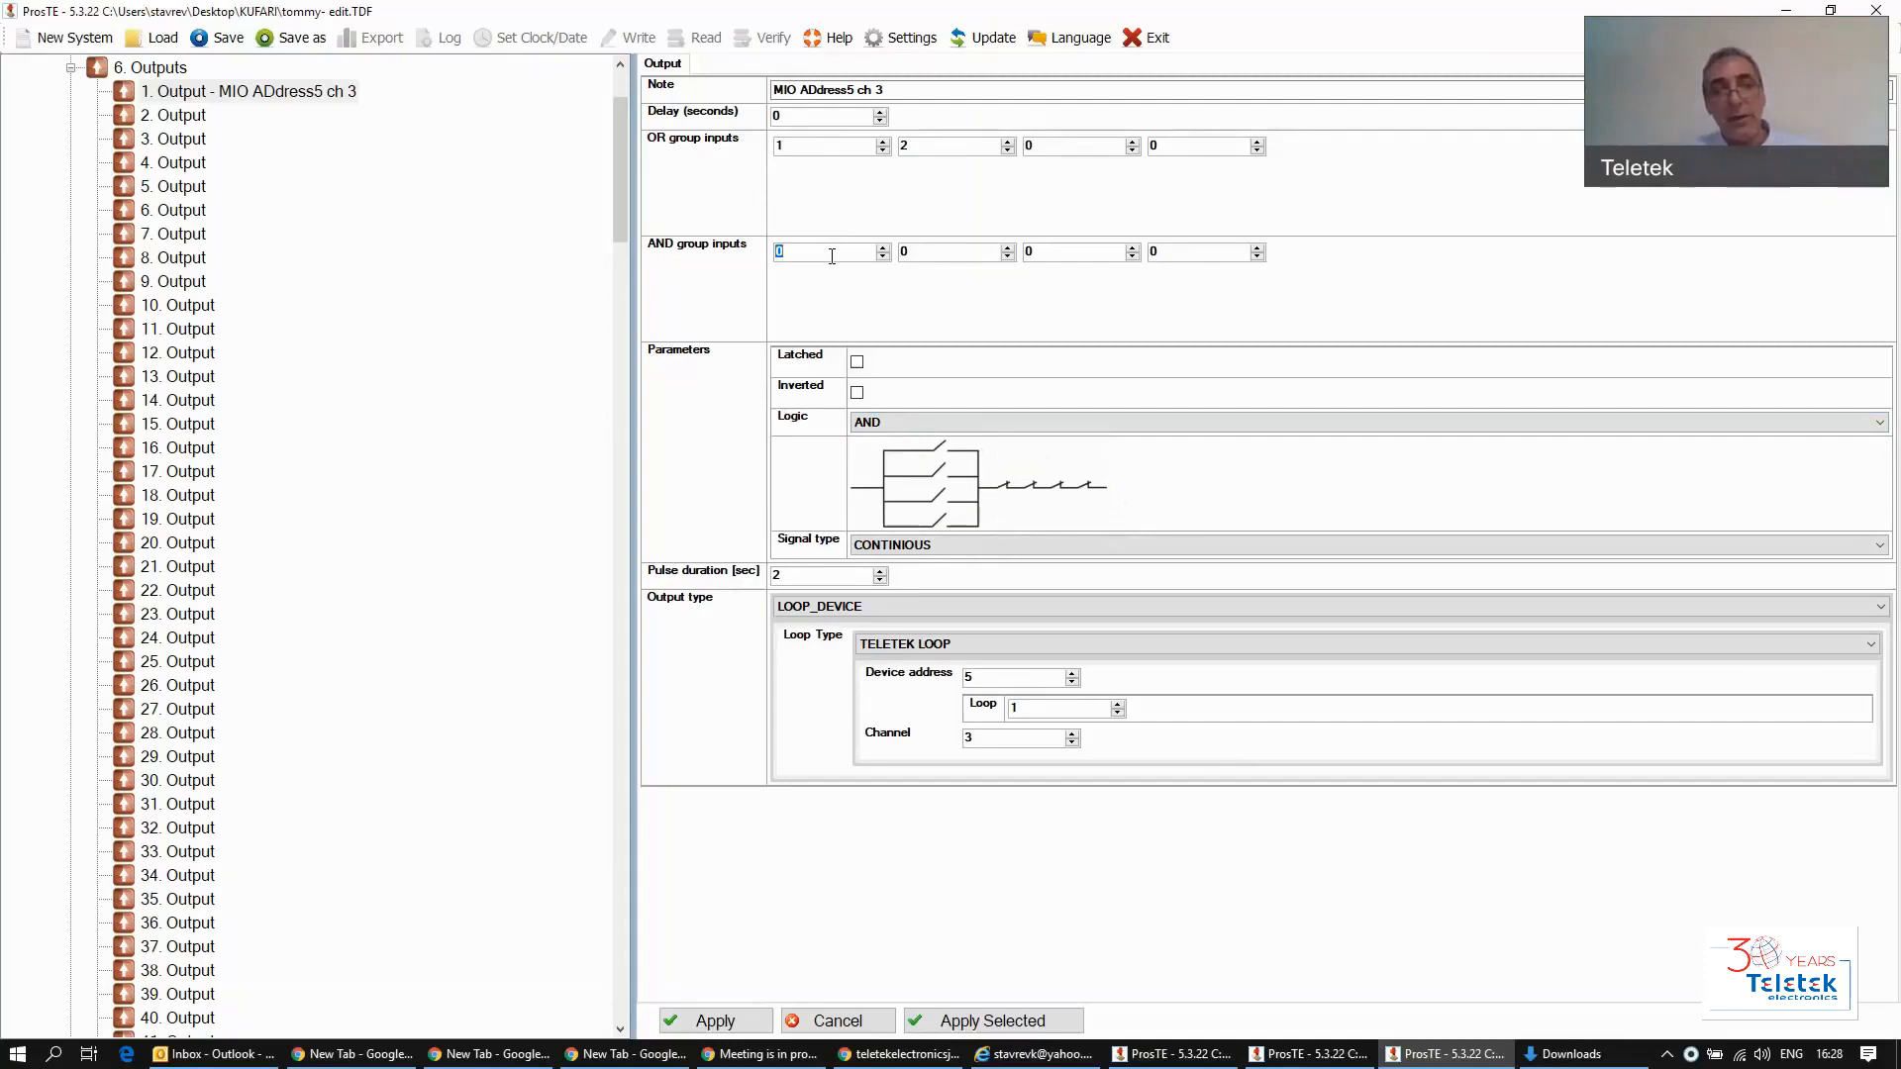
type("2")
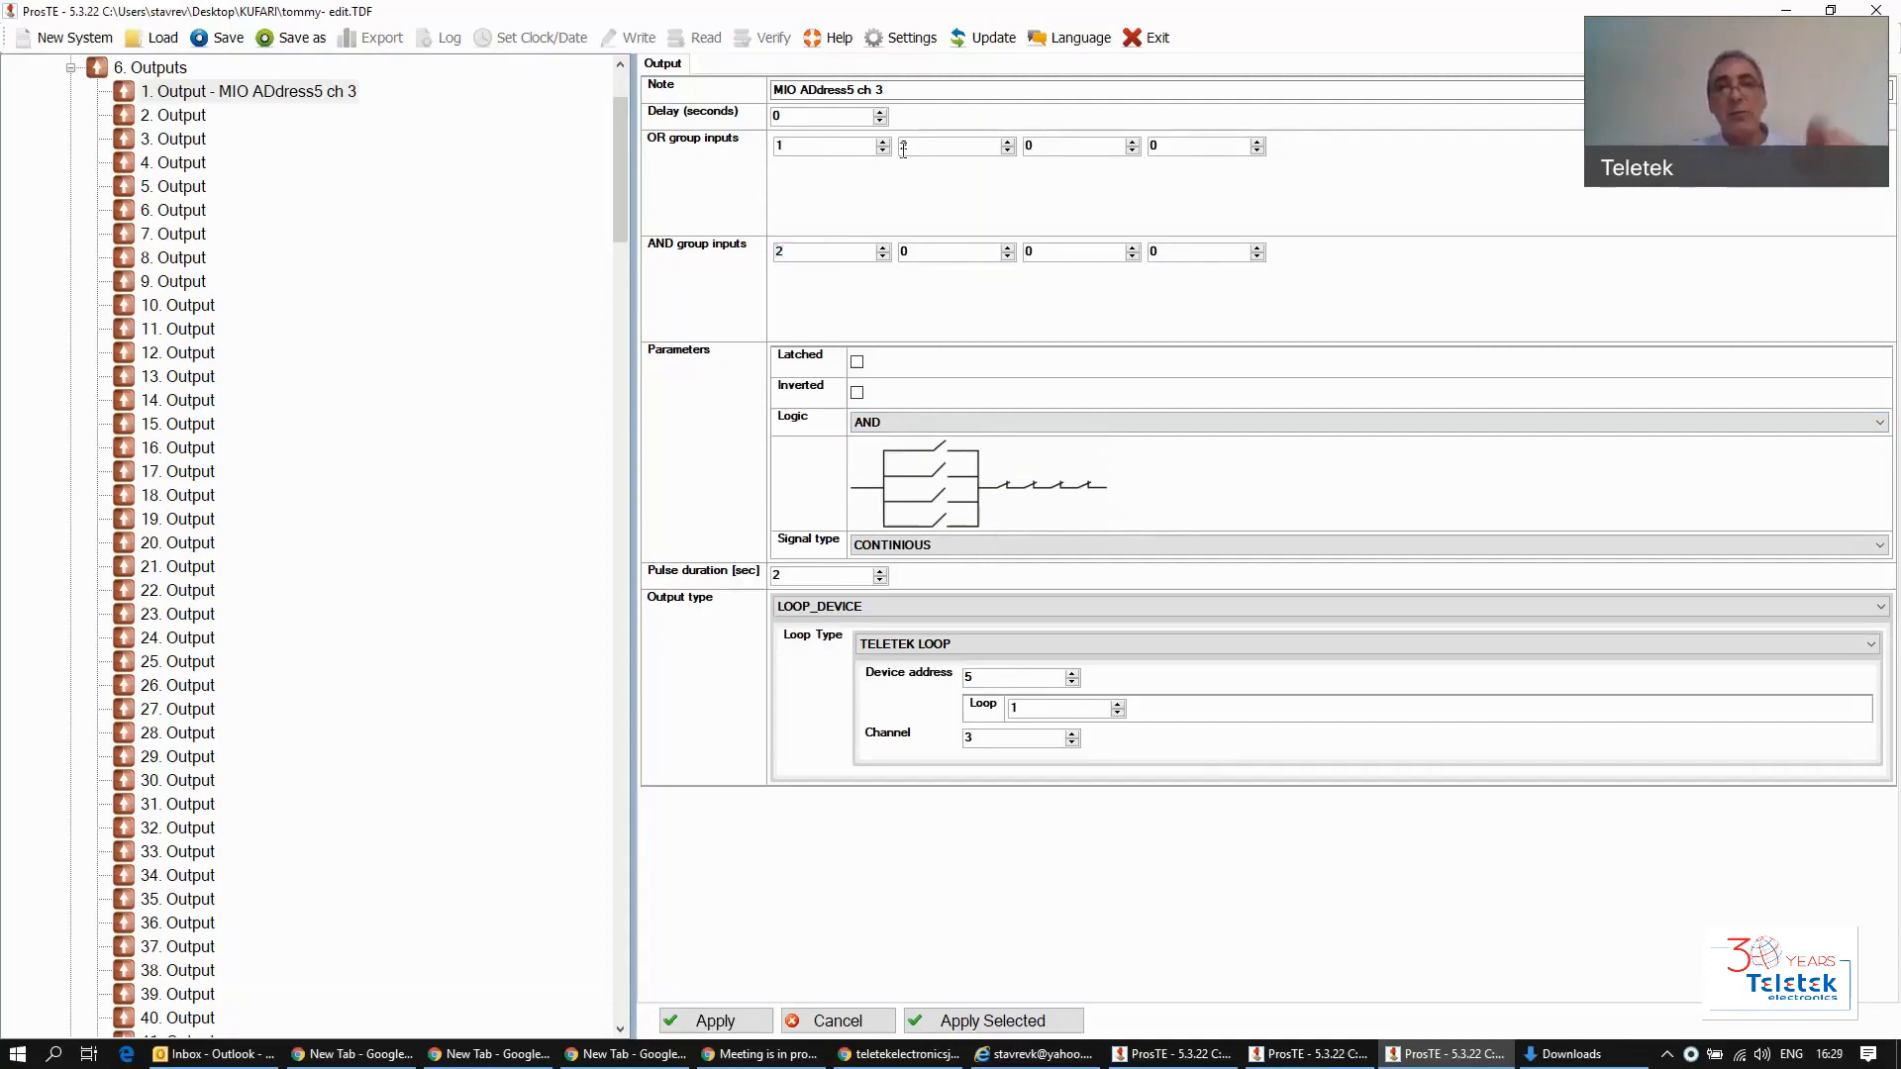
left_click(1008, 151)
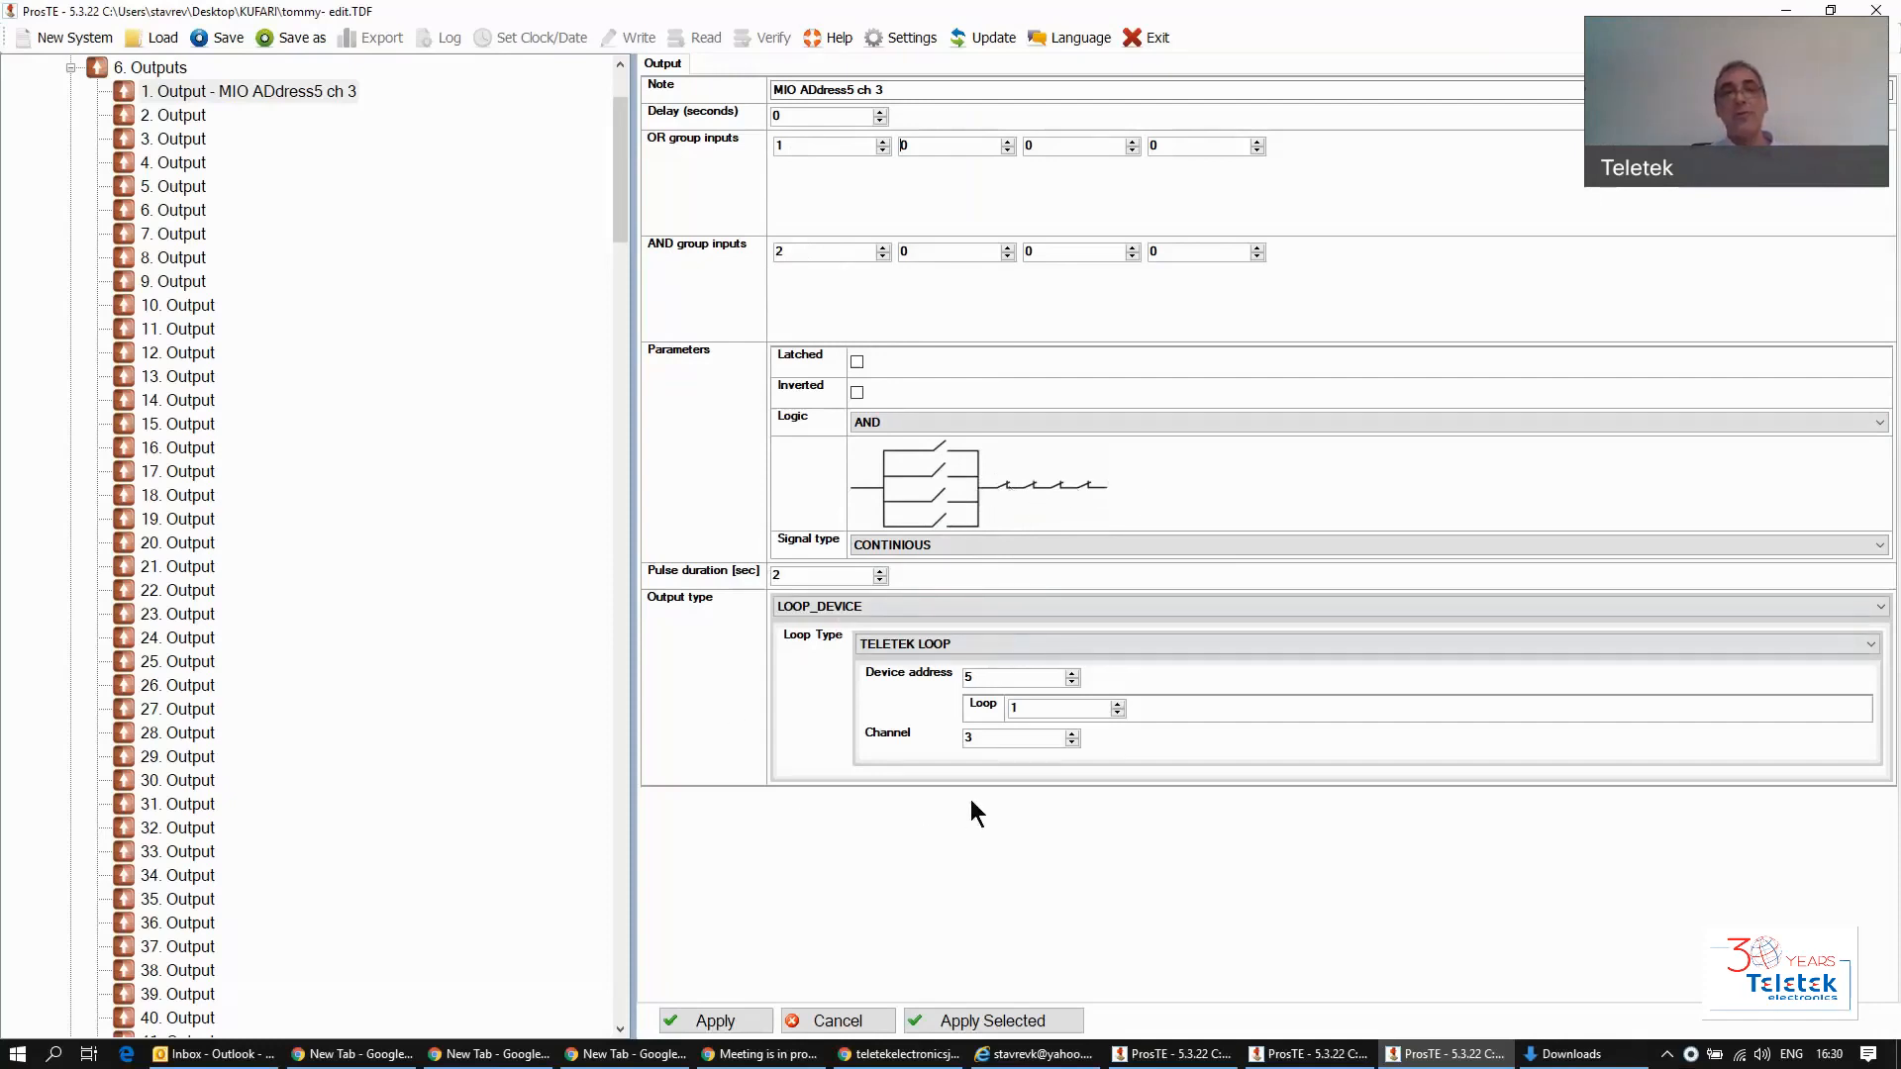
Step: Switch Output 1's logic between its OR and AND input groups to OR
left_click(908, 420)
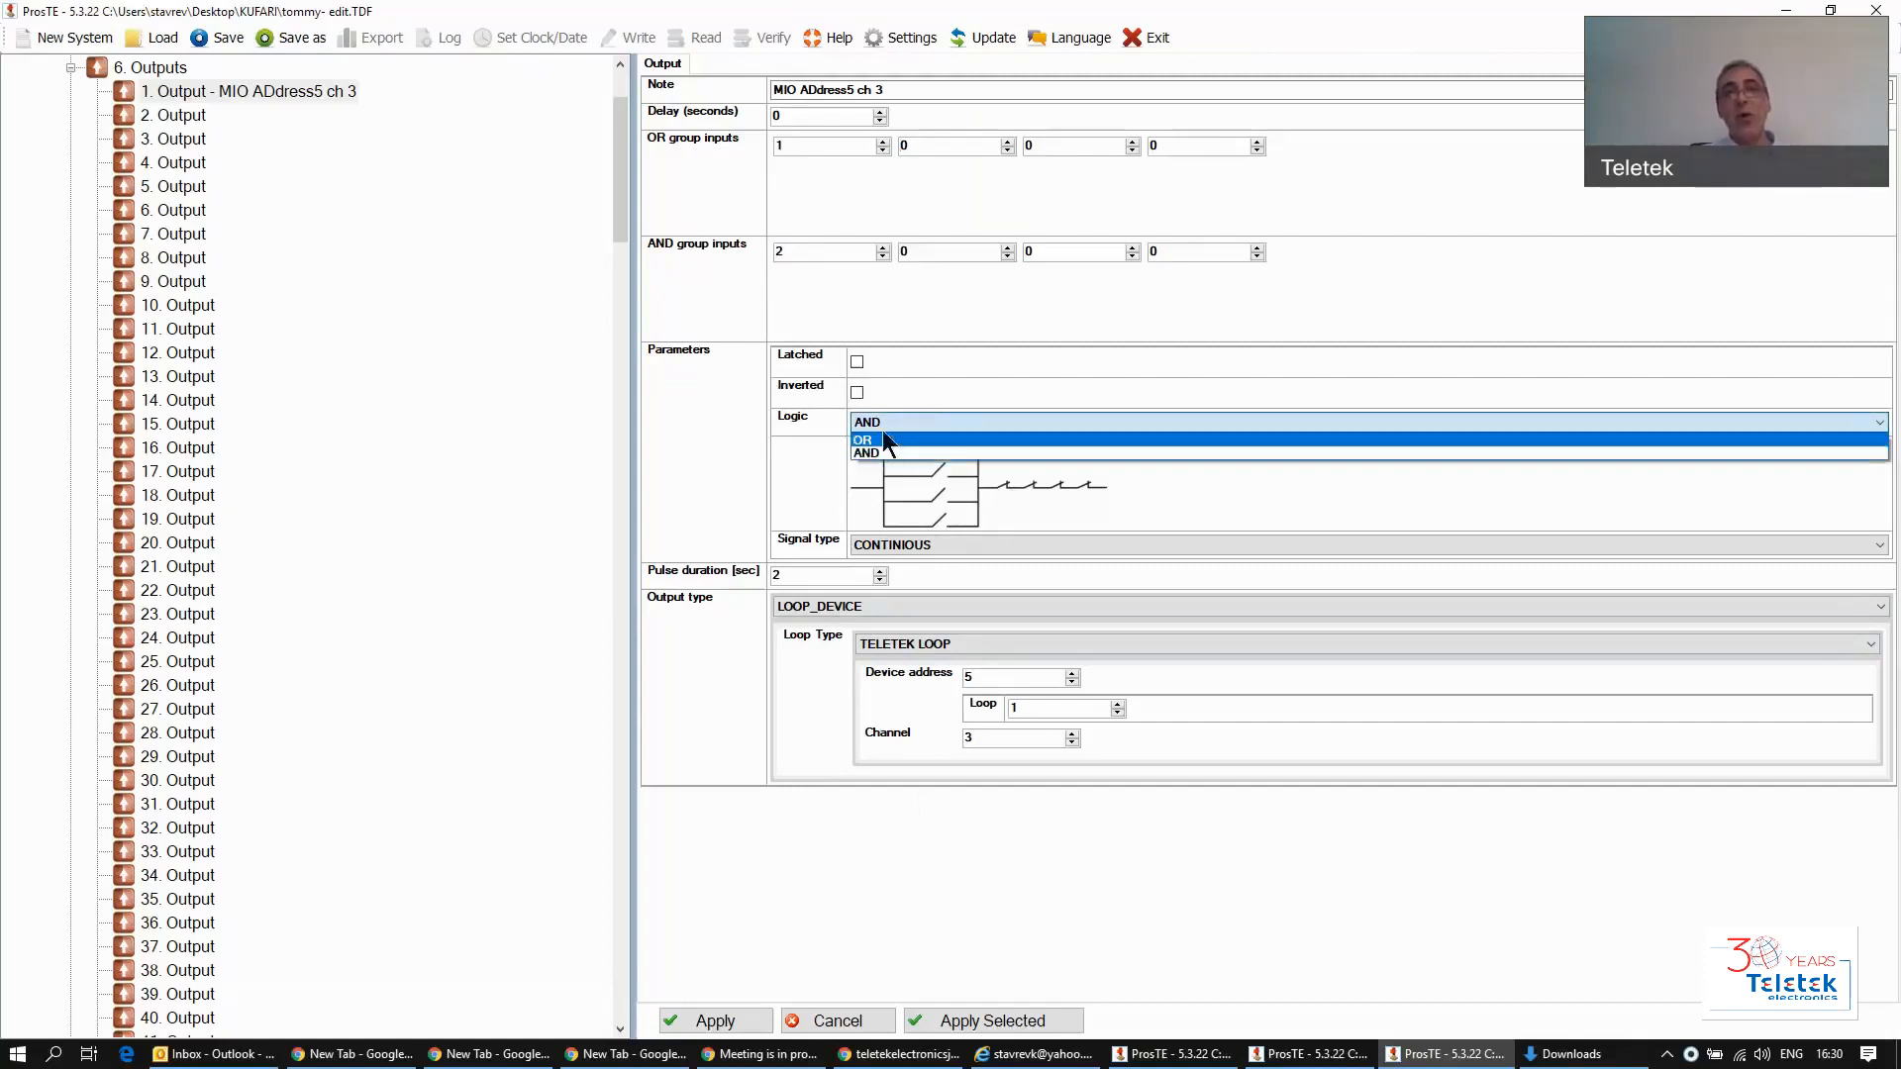
left_click(884, 432)
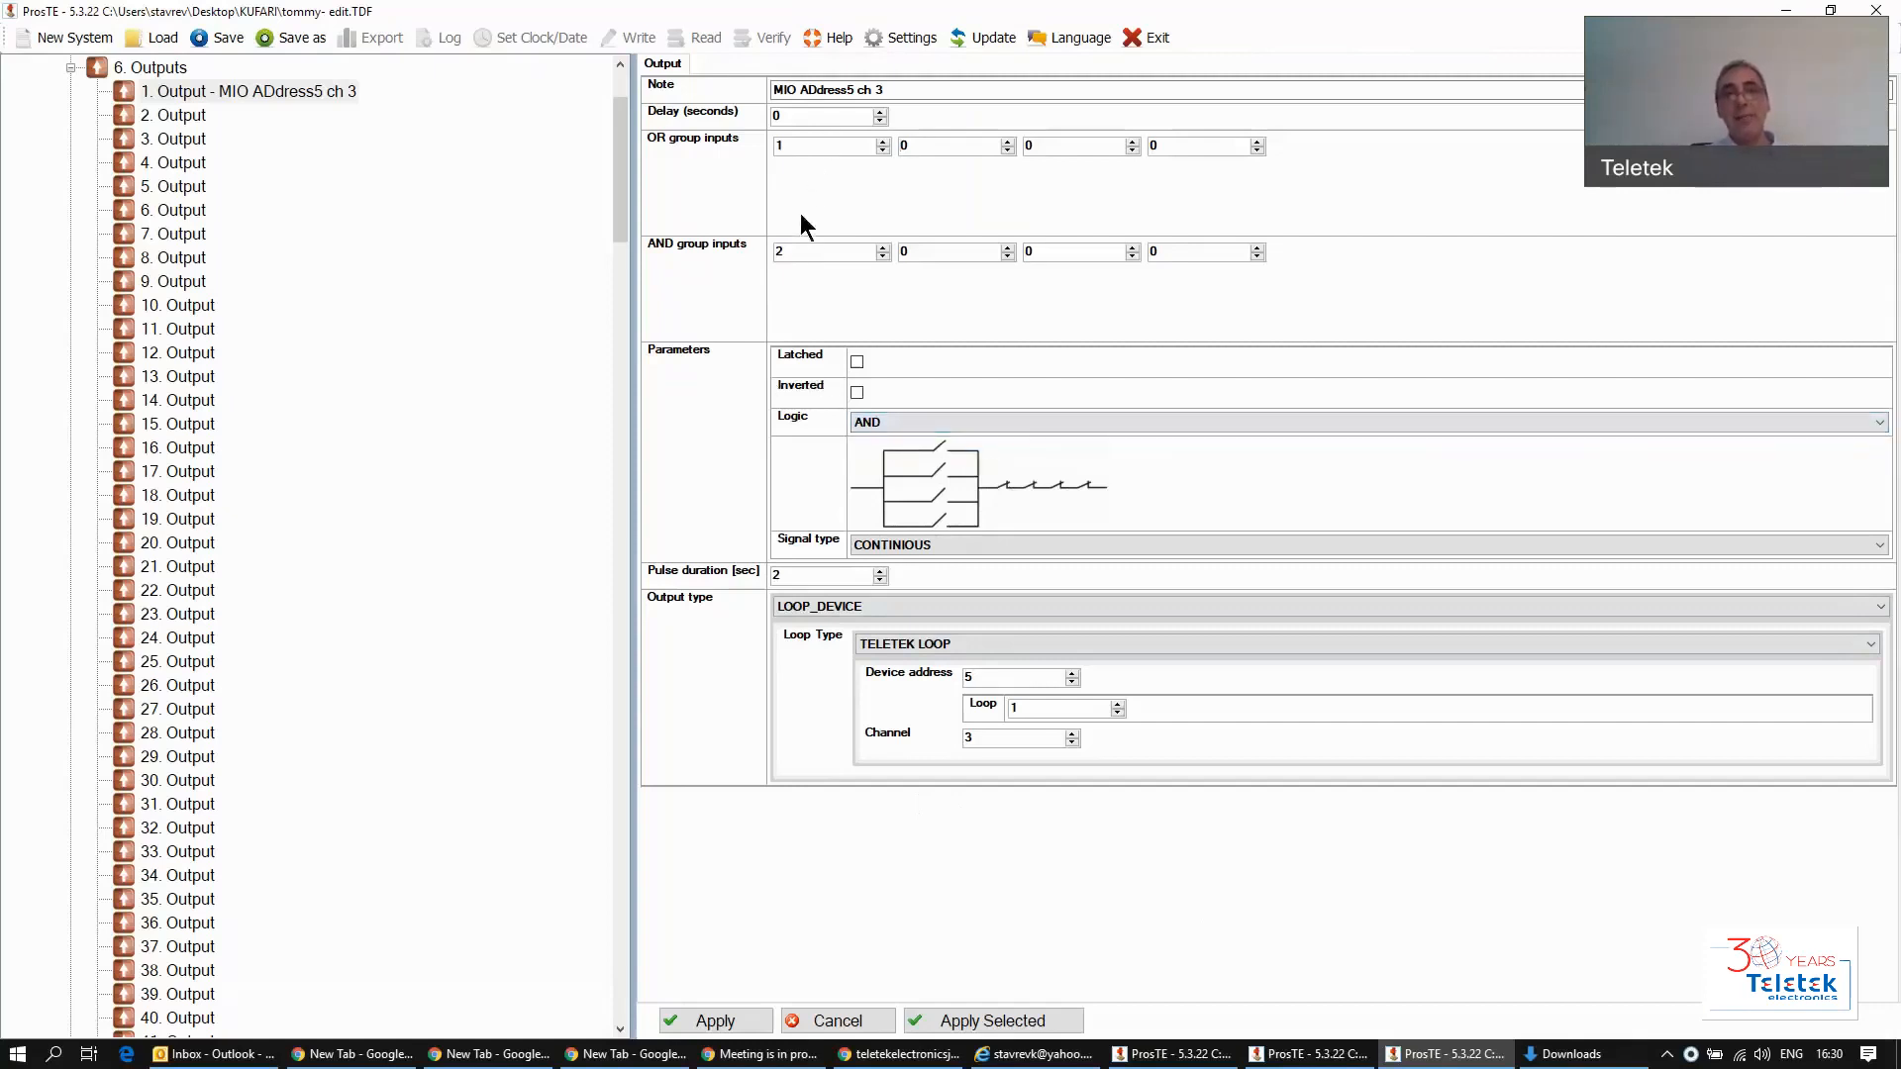
left_click(929, 420)
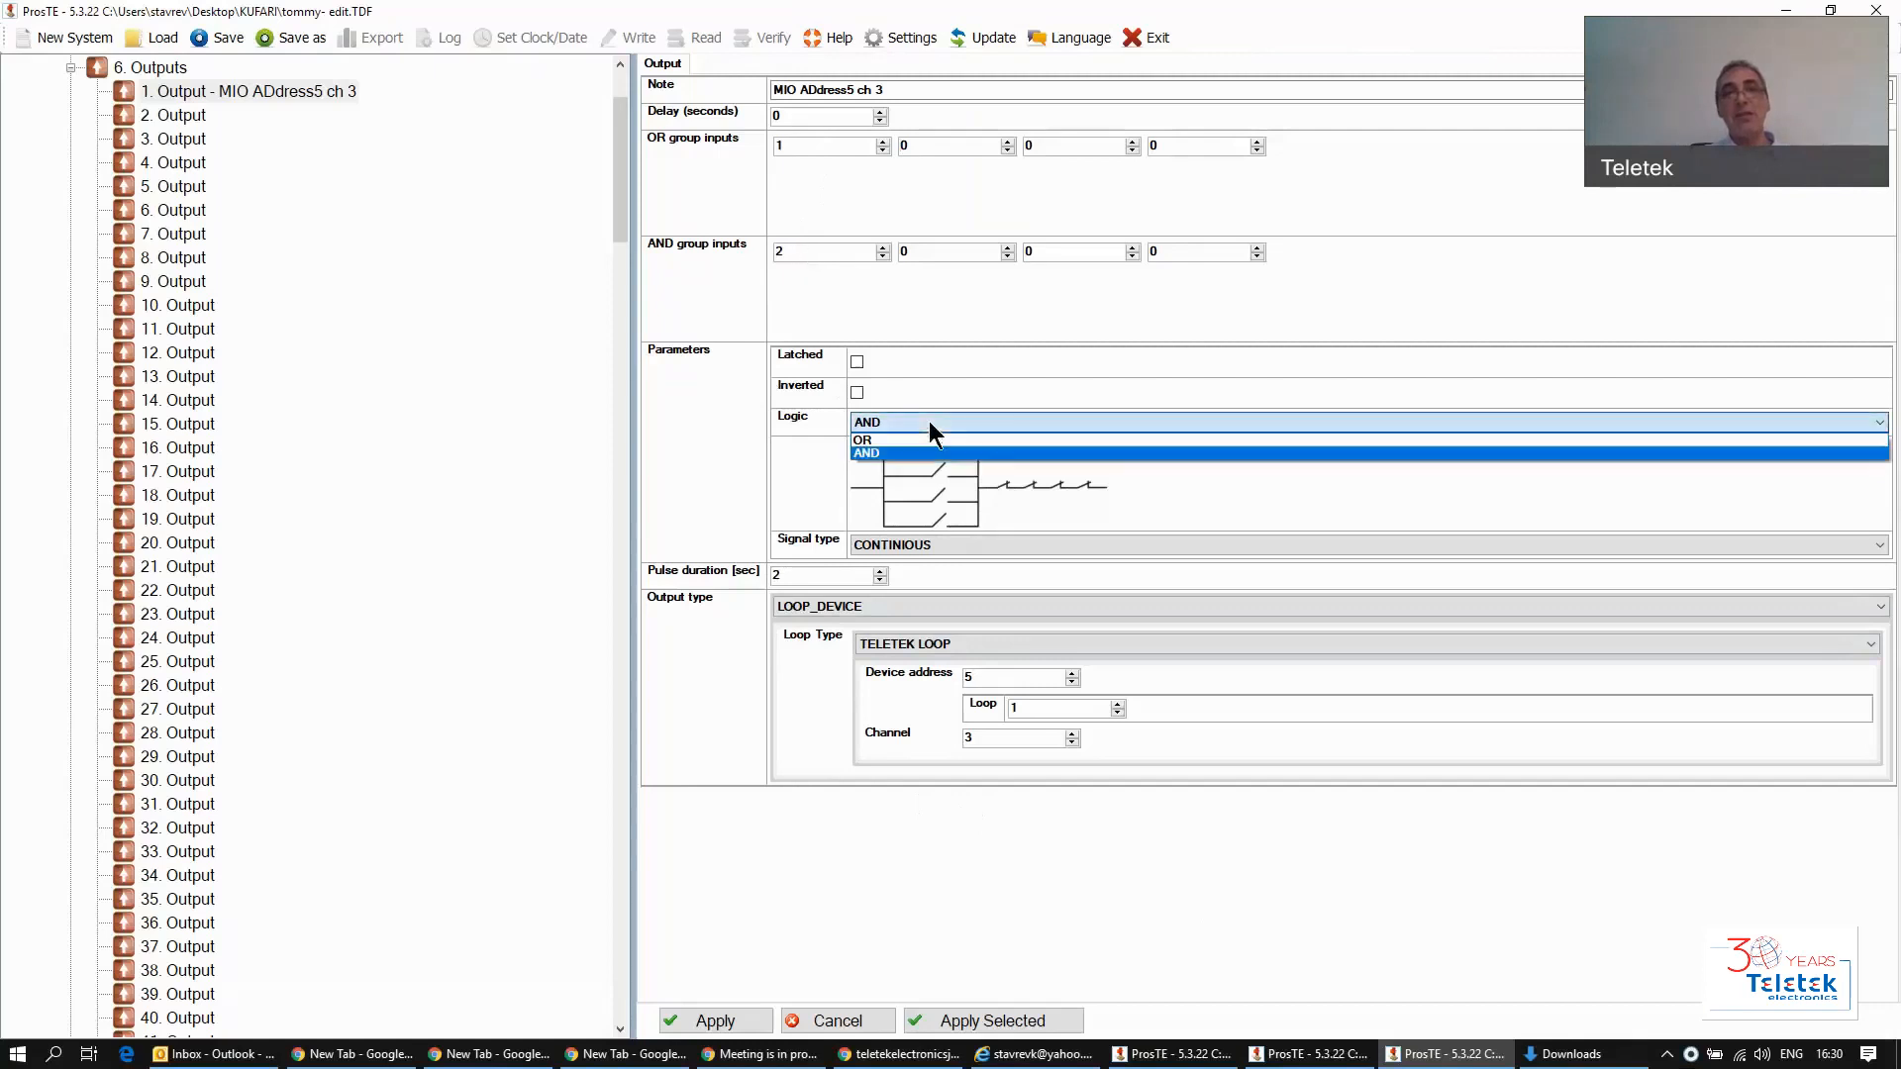
left_click(886, 437)
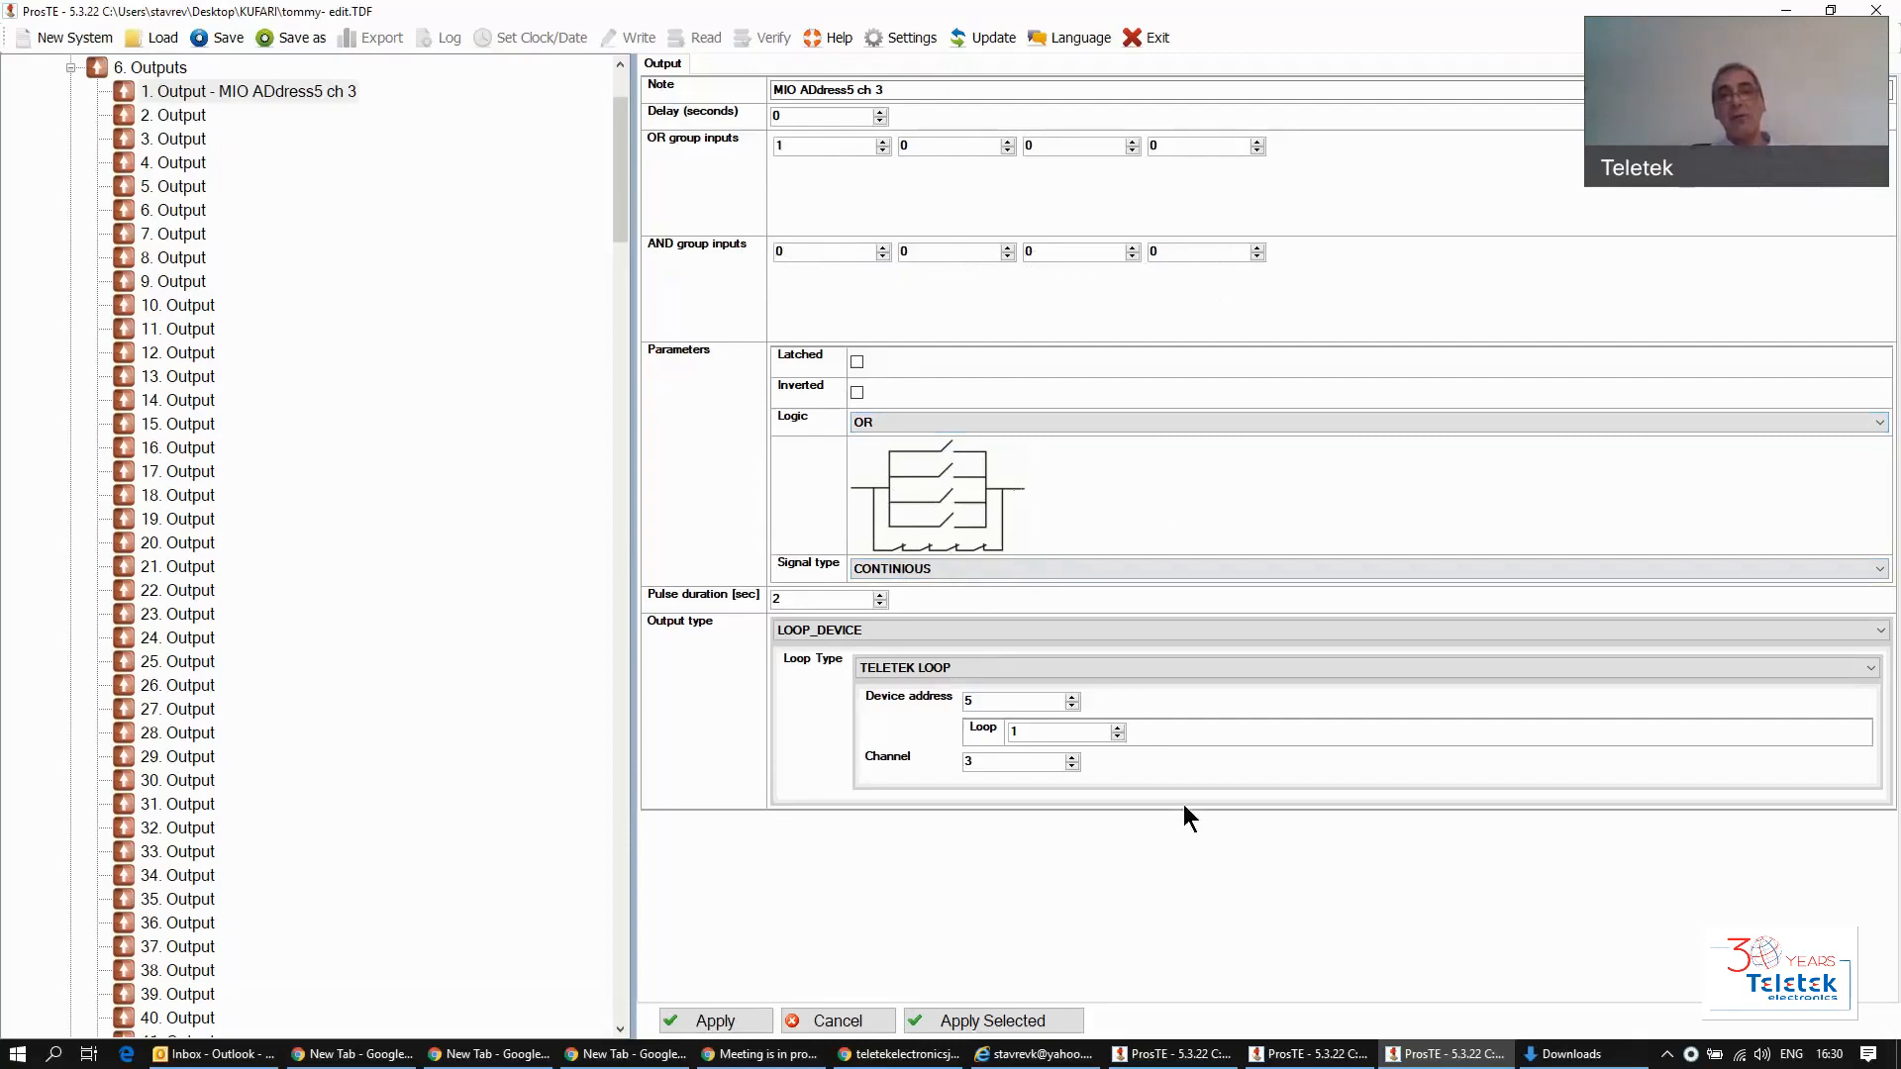
Step: Set the logic of Output 1 back to AND
left_click(875, 423)
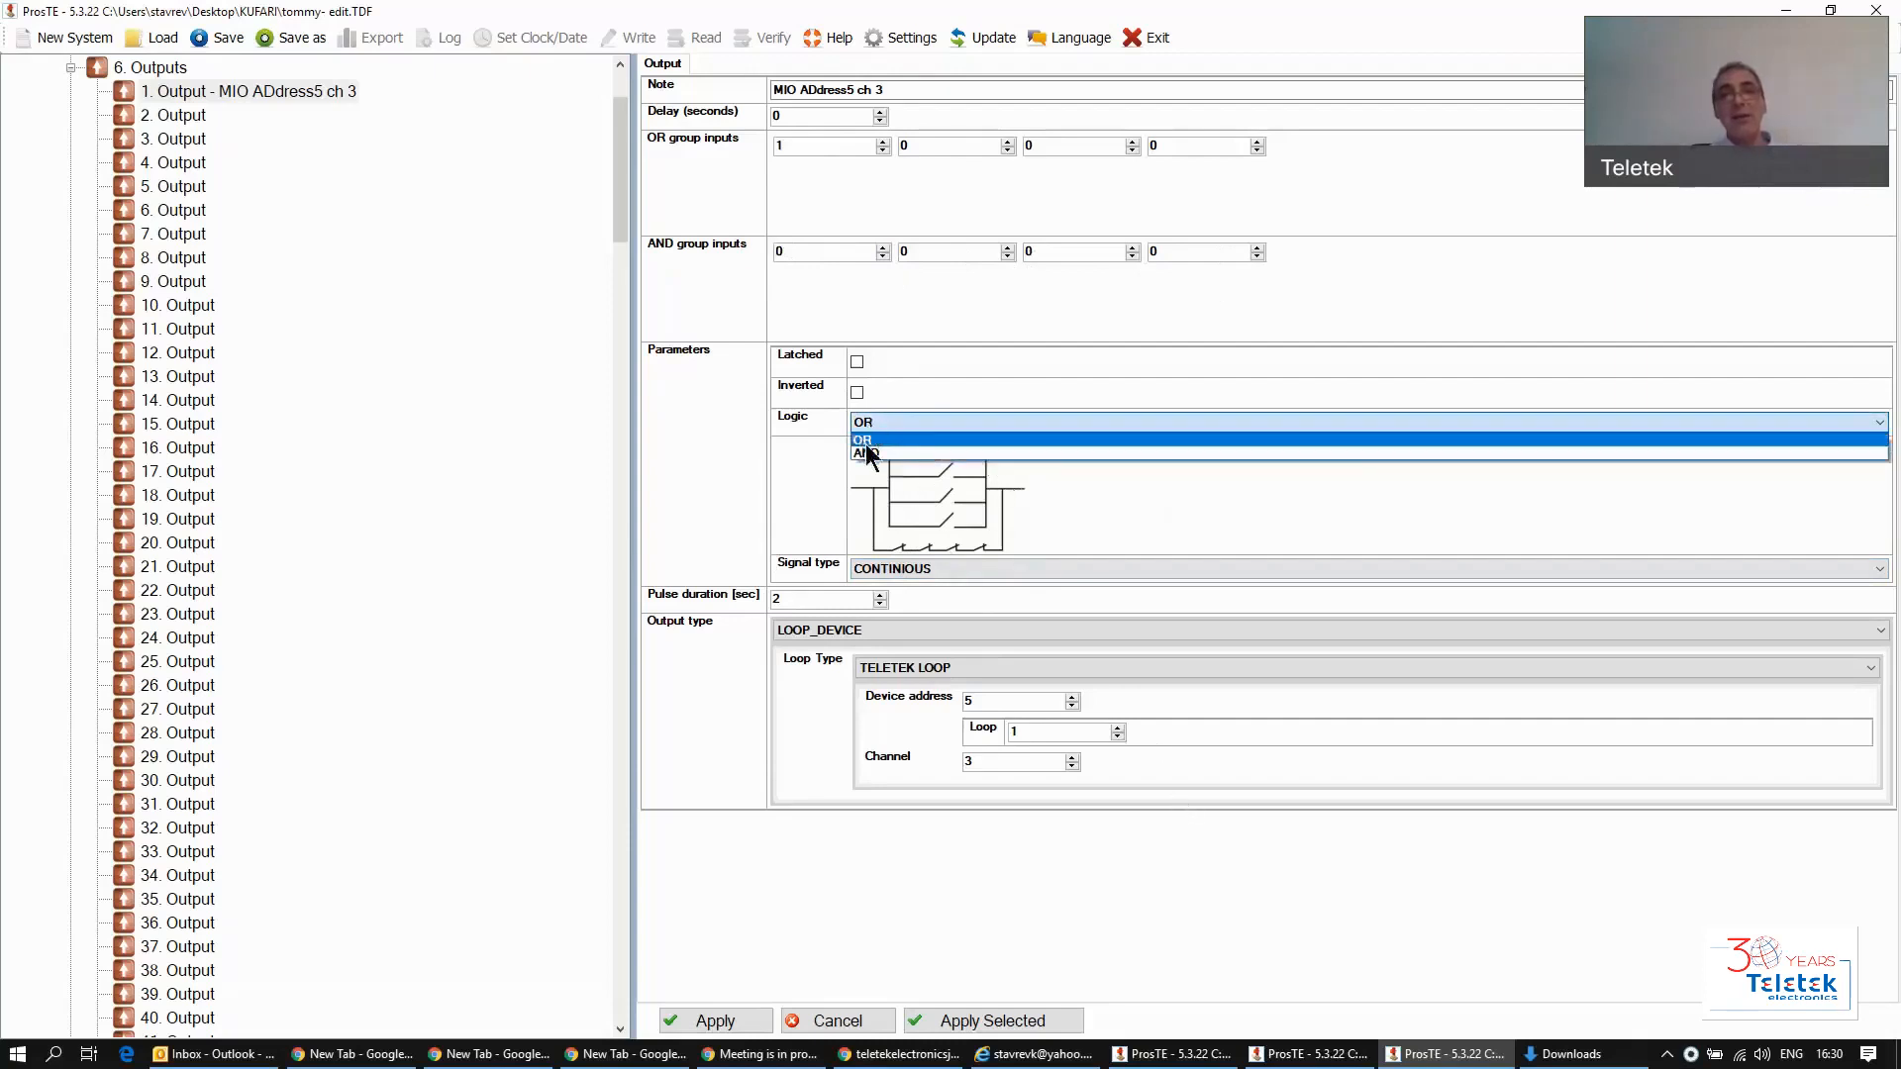
left_click(865, 442)
left_click(876, 424)
left_click(860, 449)
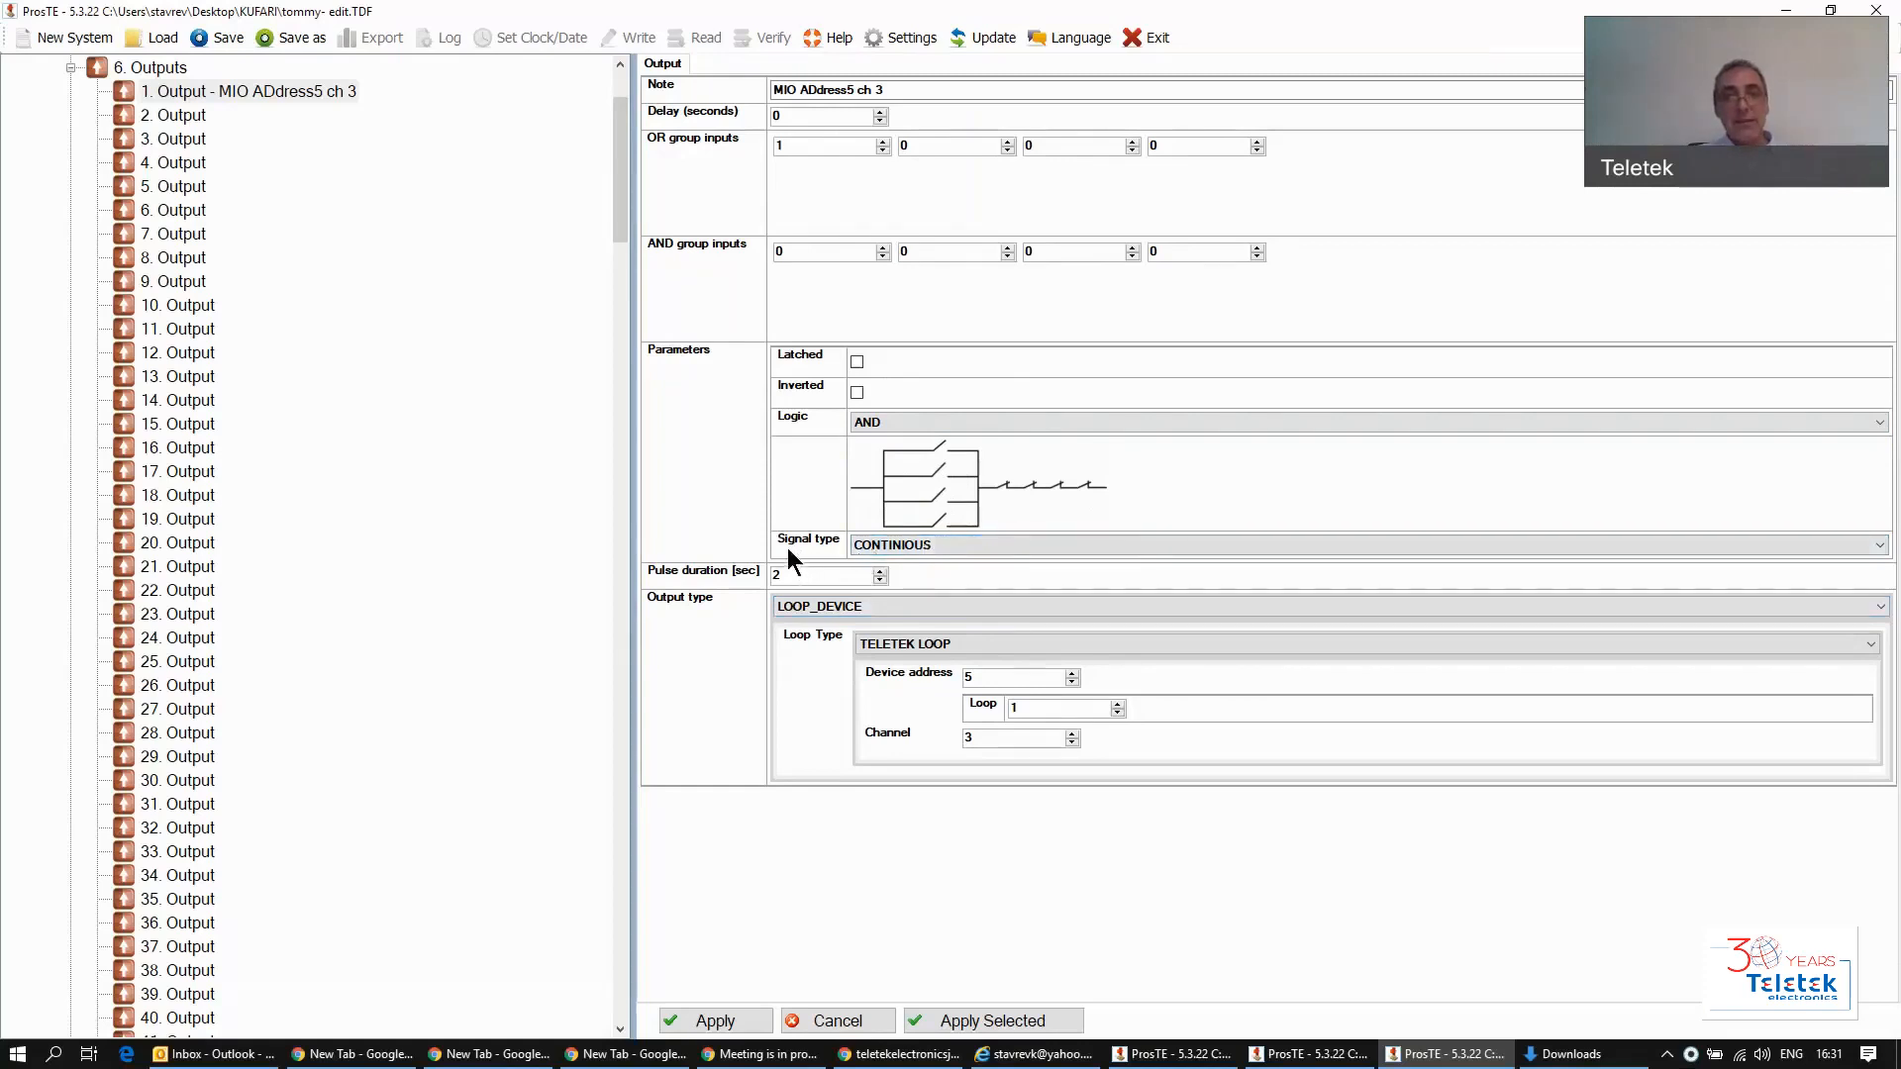
Step: Set Output 1's signal type to ONE_PULSE, then collapse the Outputs and apply the changes
left_click(998, 542)
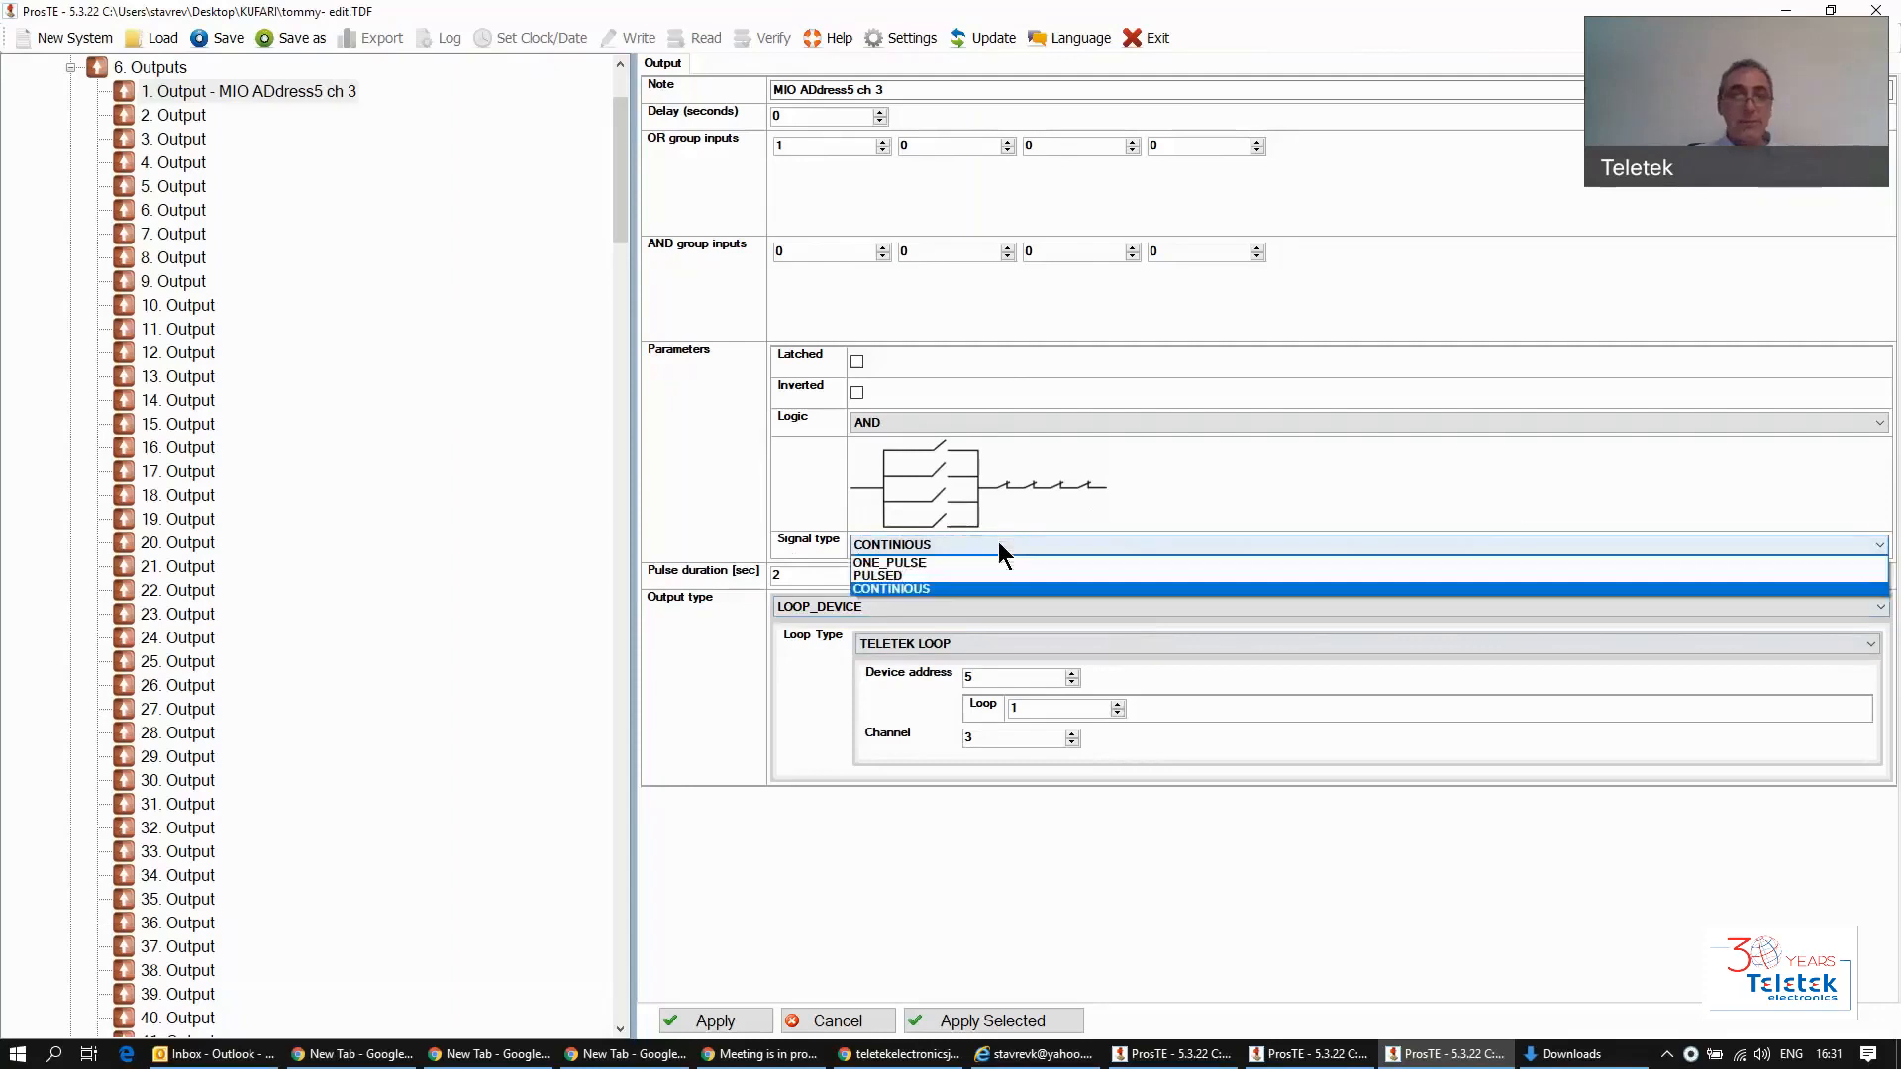
left_click(929, 563)
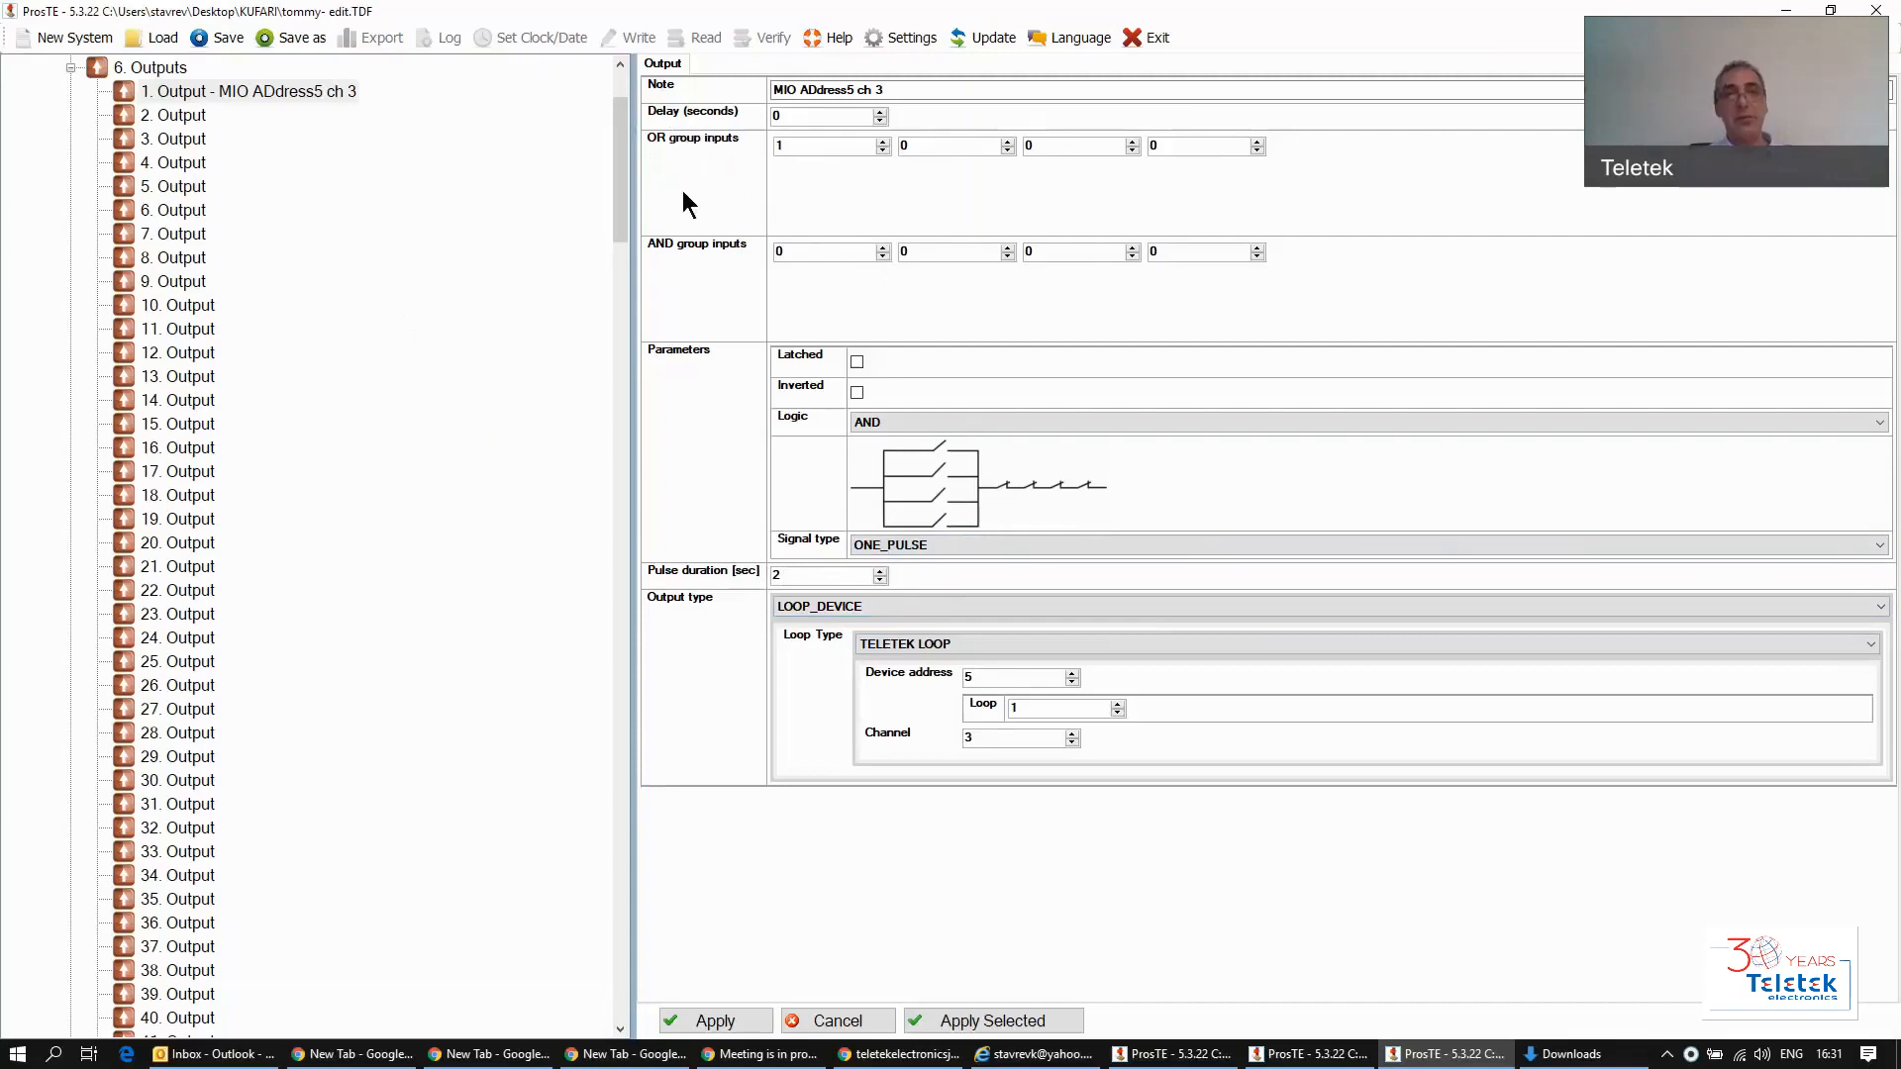
left_click(68, 68)
left_click(880, 588)
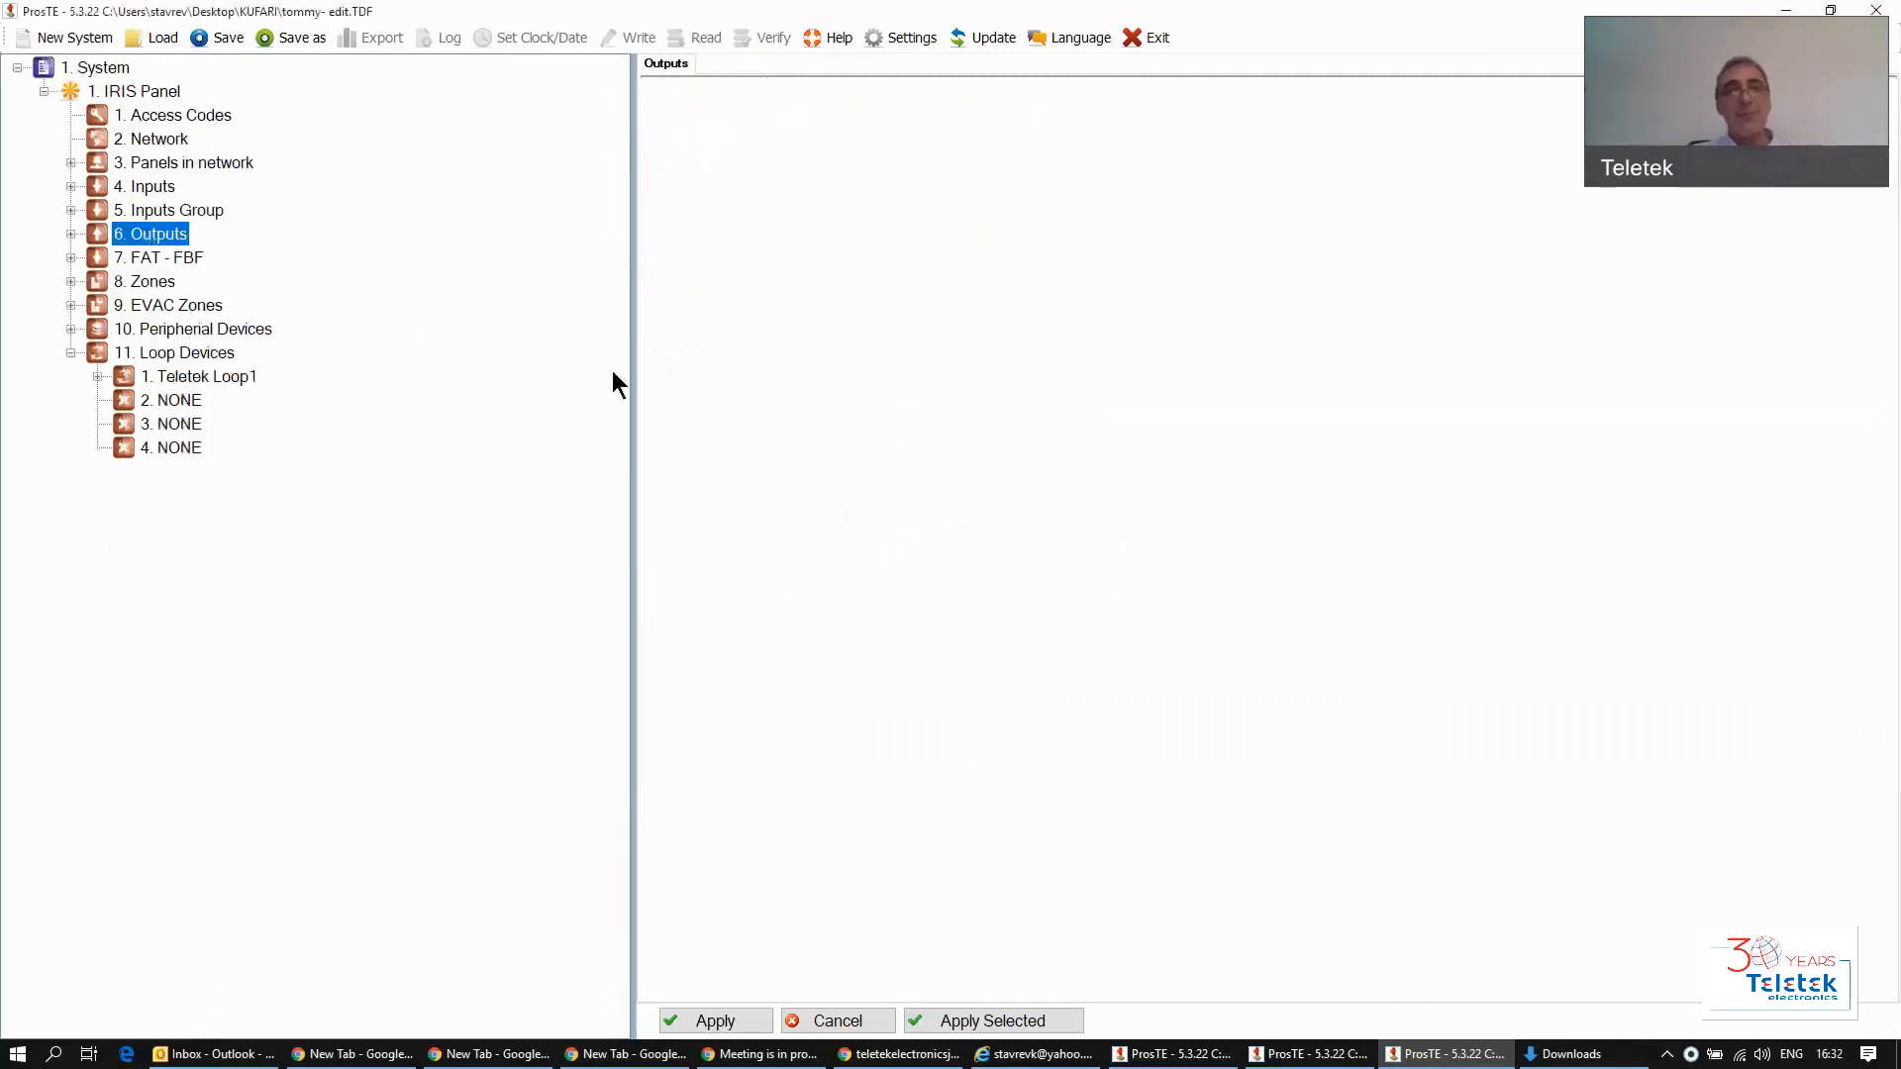
Step: Examine the list of Inputs, Output 1's settings and the group assignments of Inputs 4, 5 and 6
double_click(153, 186)
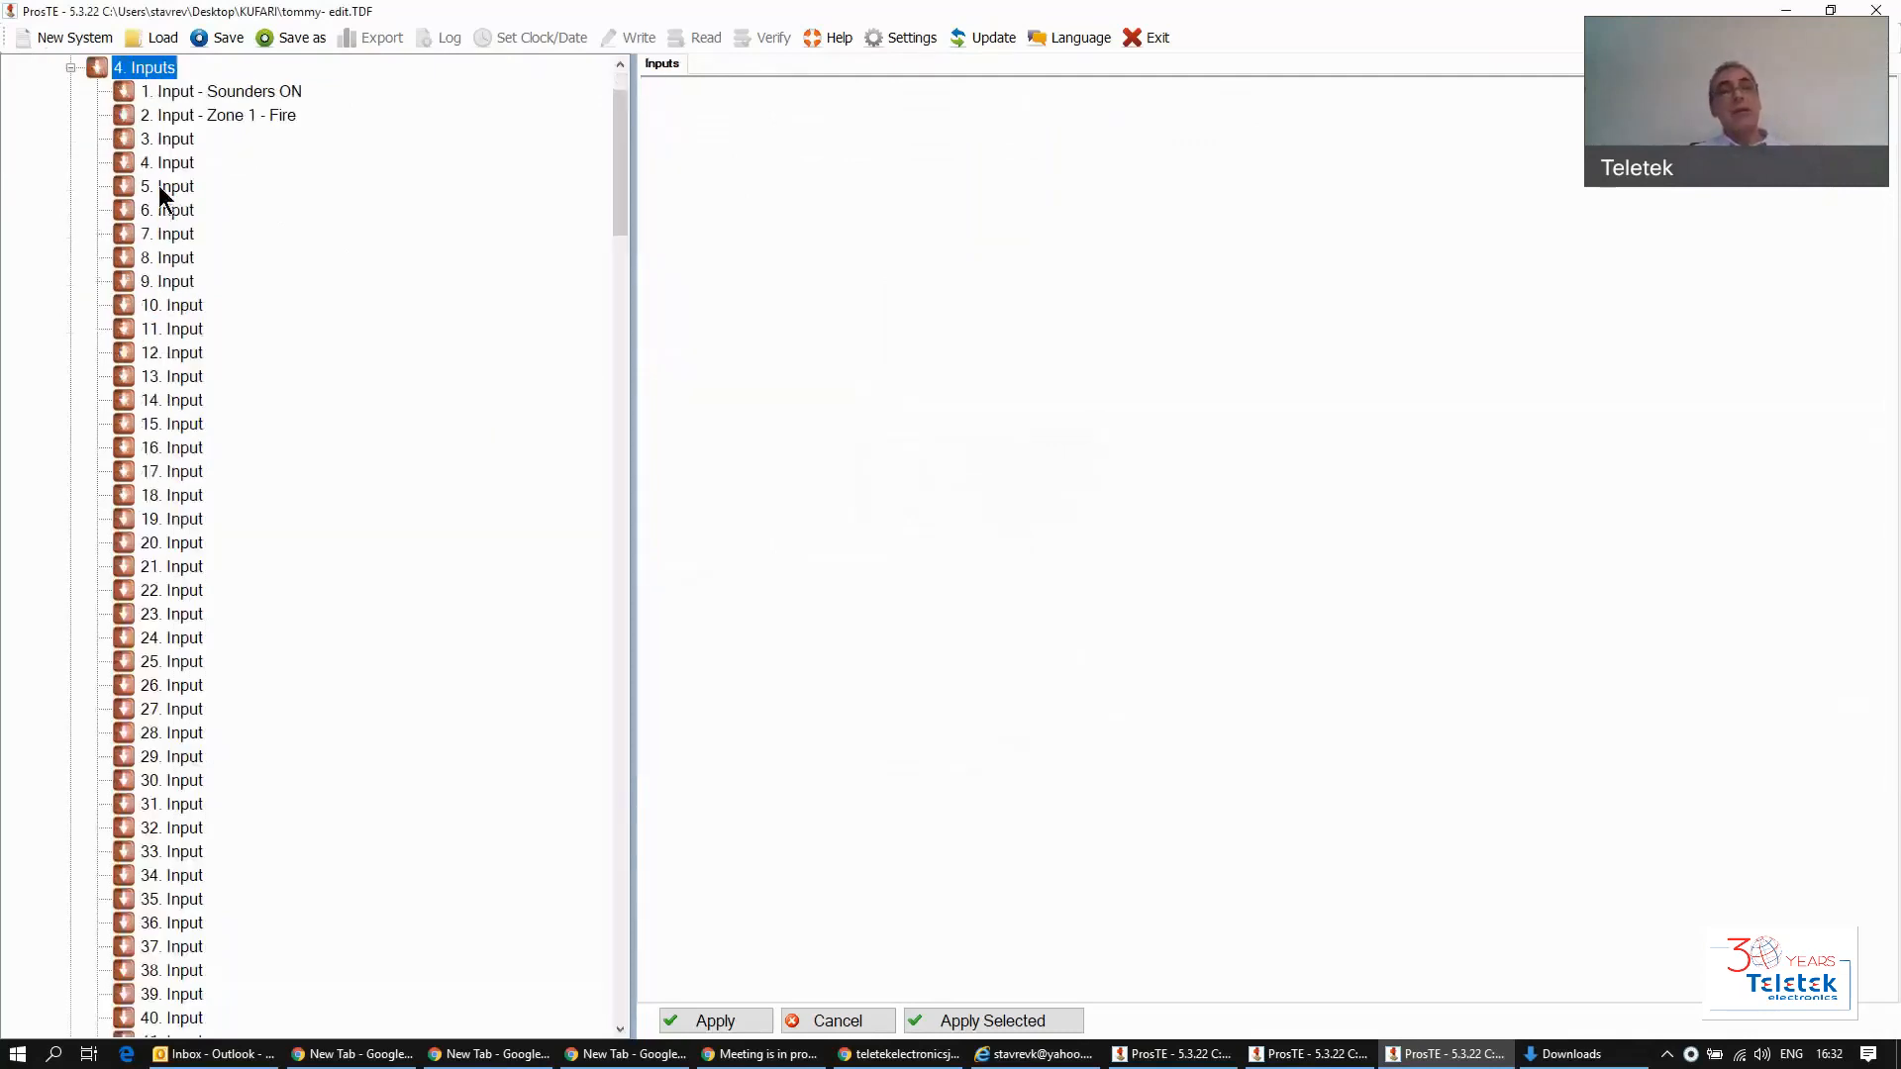
left_click(69, 67)
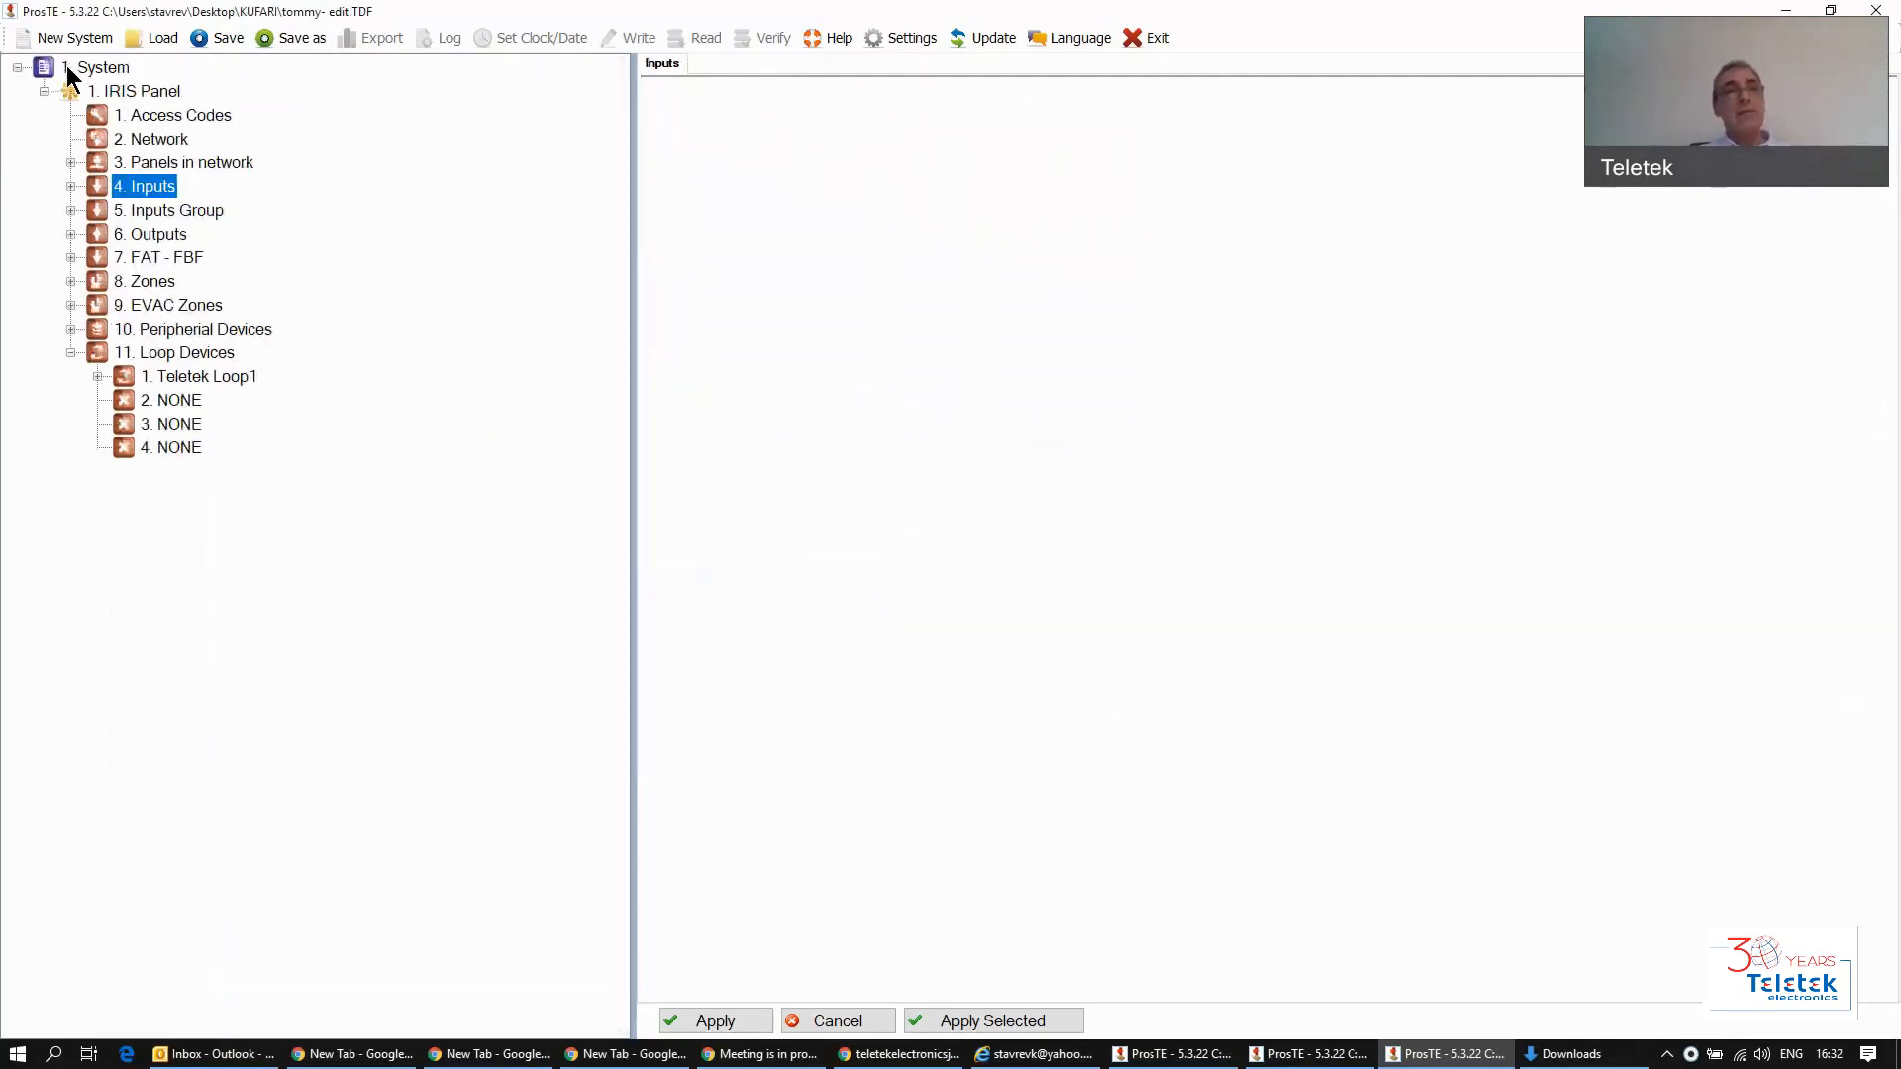
double_click(140, 236)
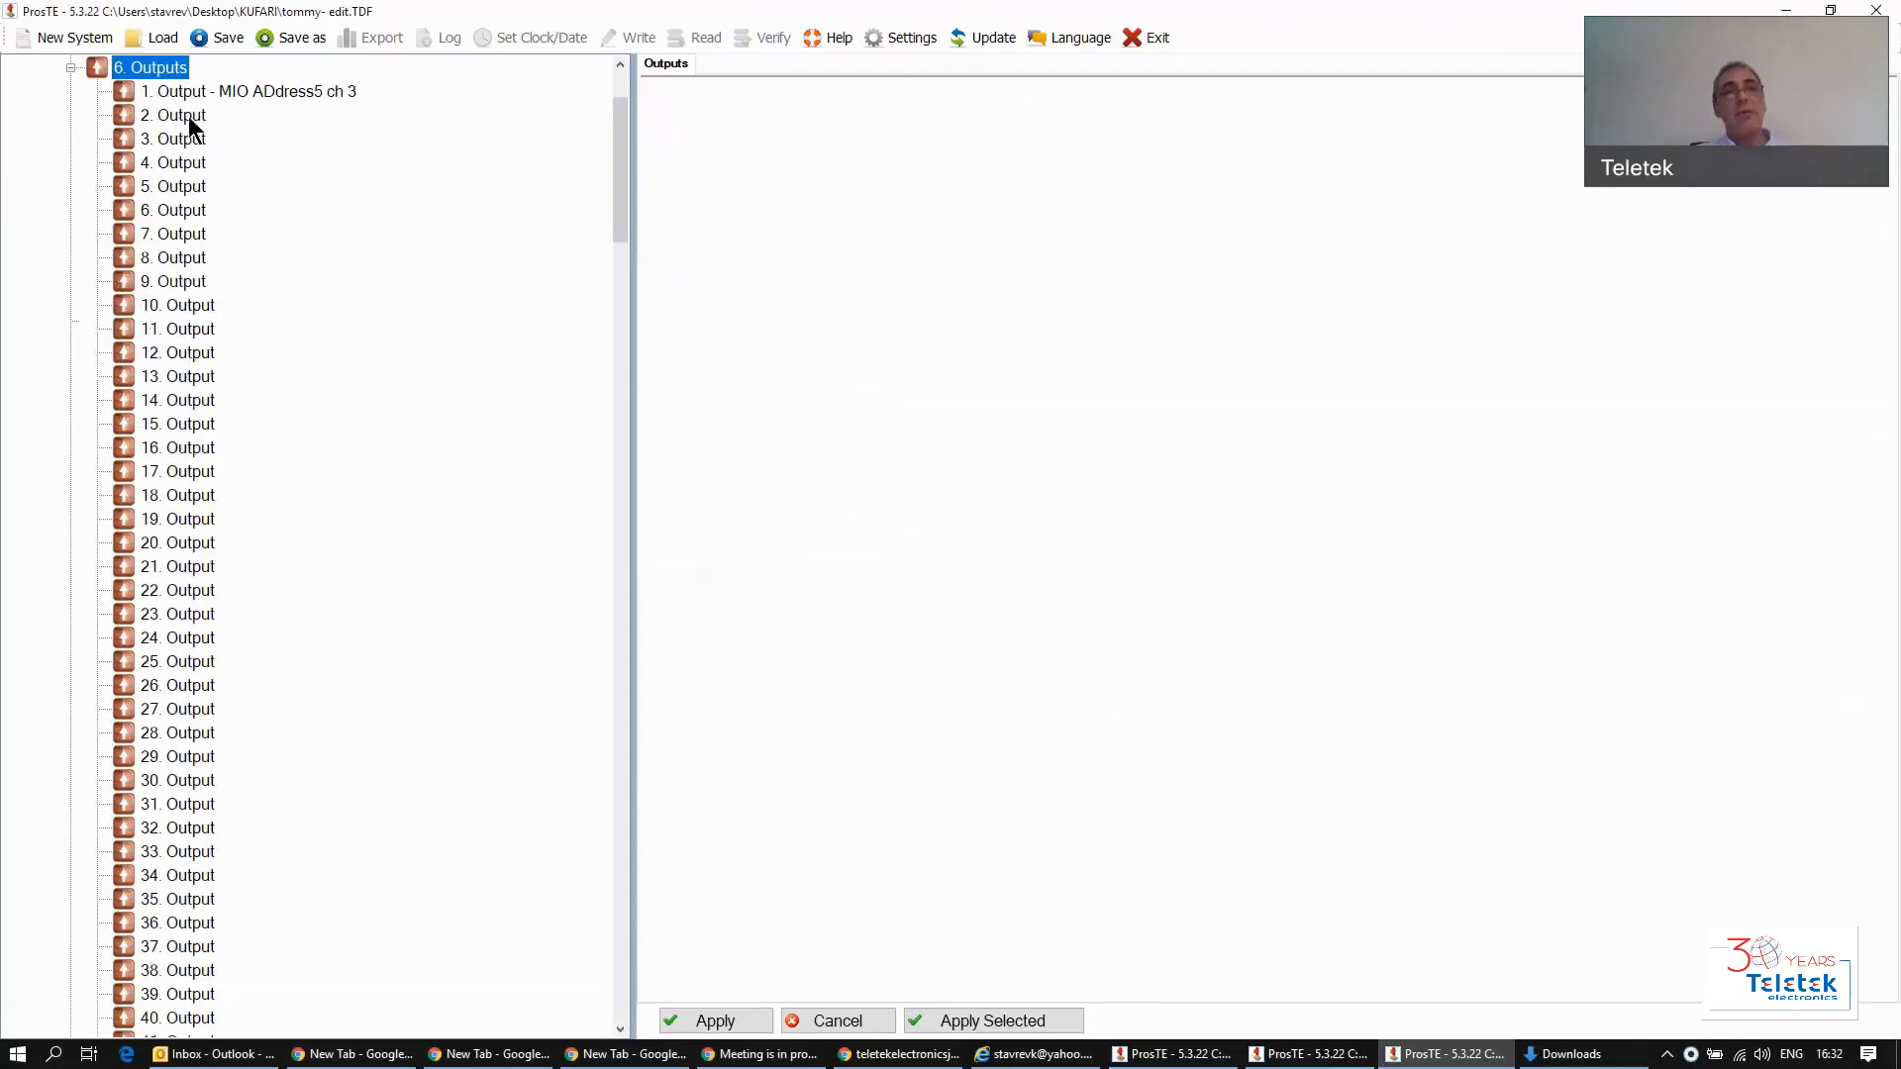
left_click(237, 92)
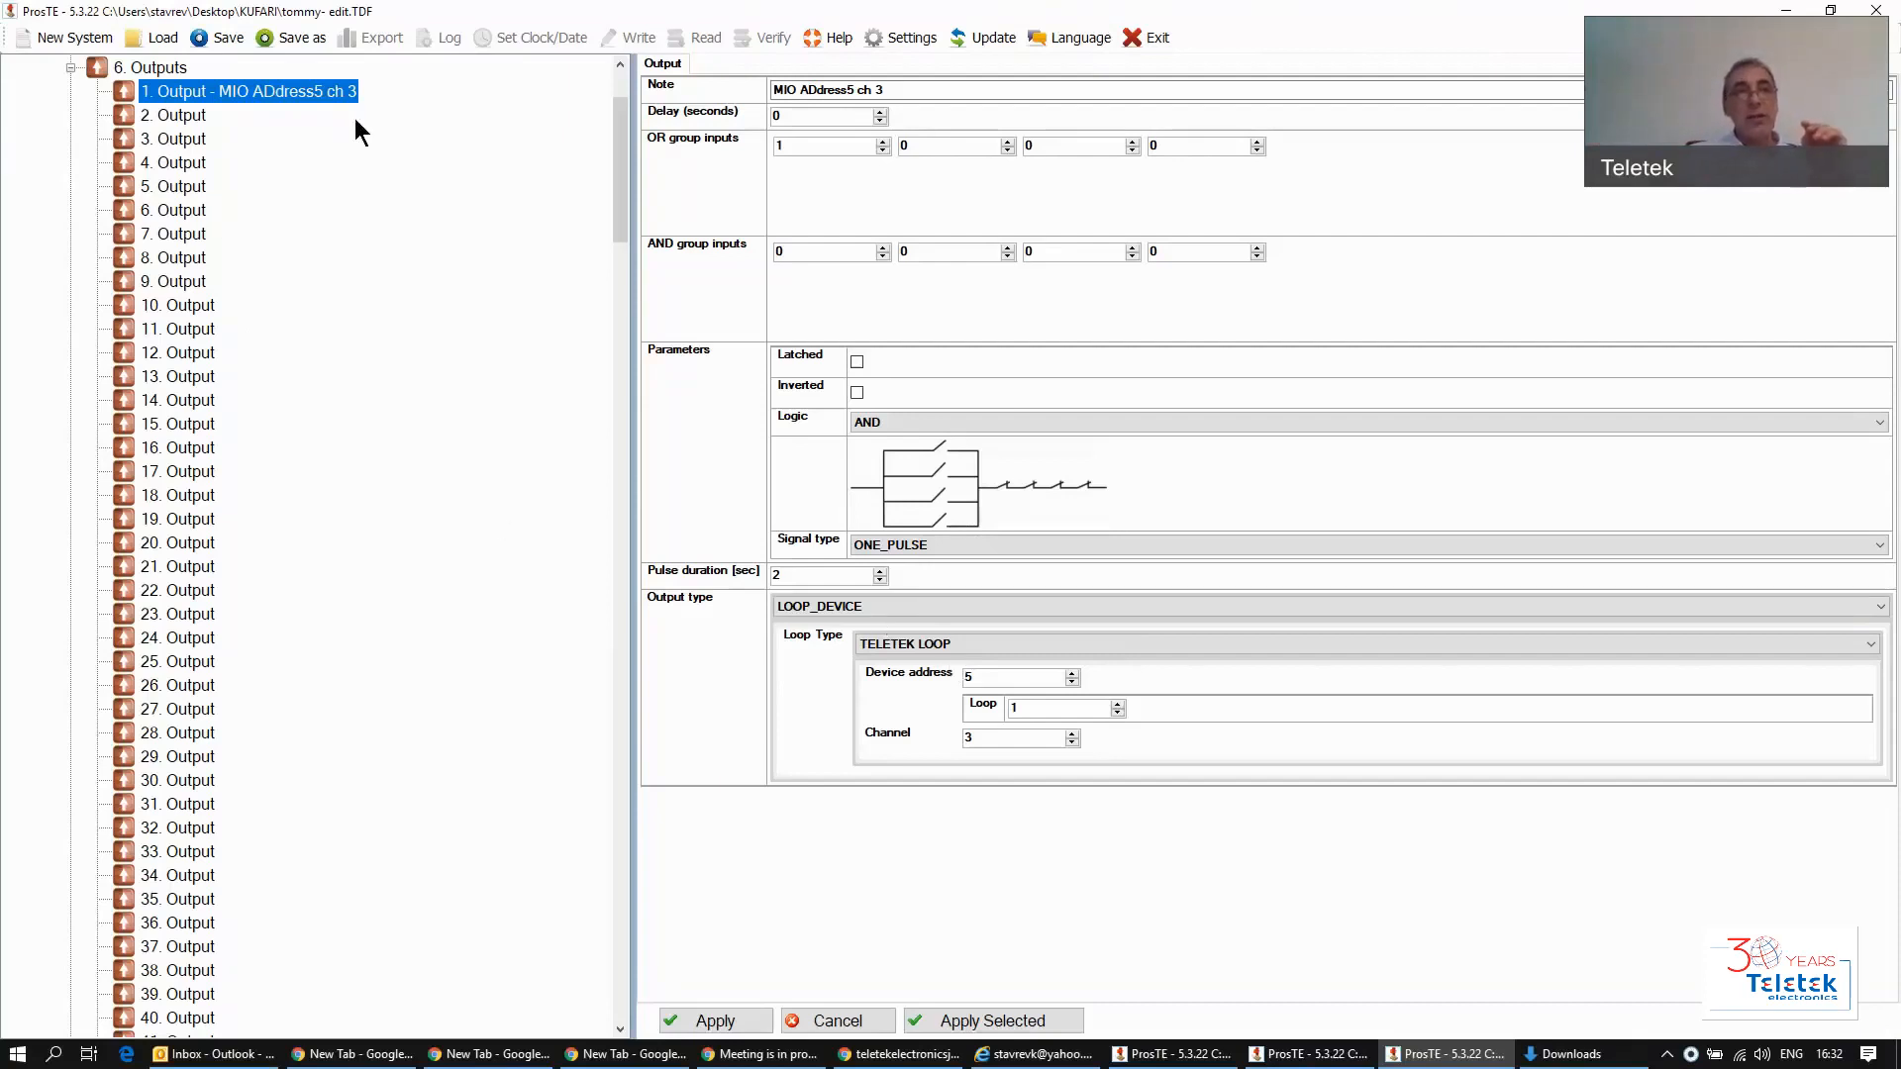
left_click(69, 67)
left_click(129, 186)
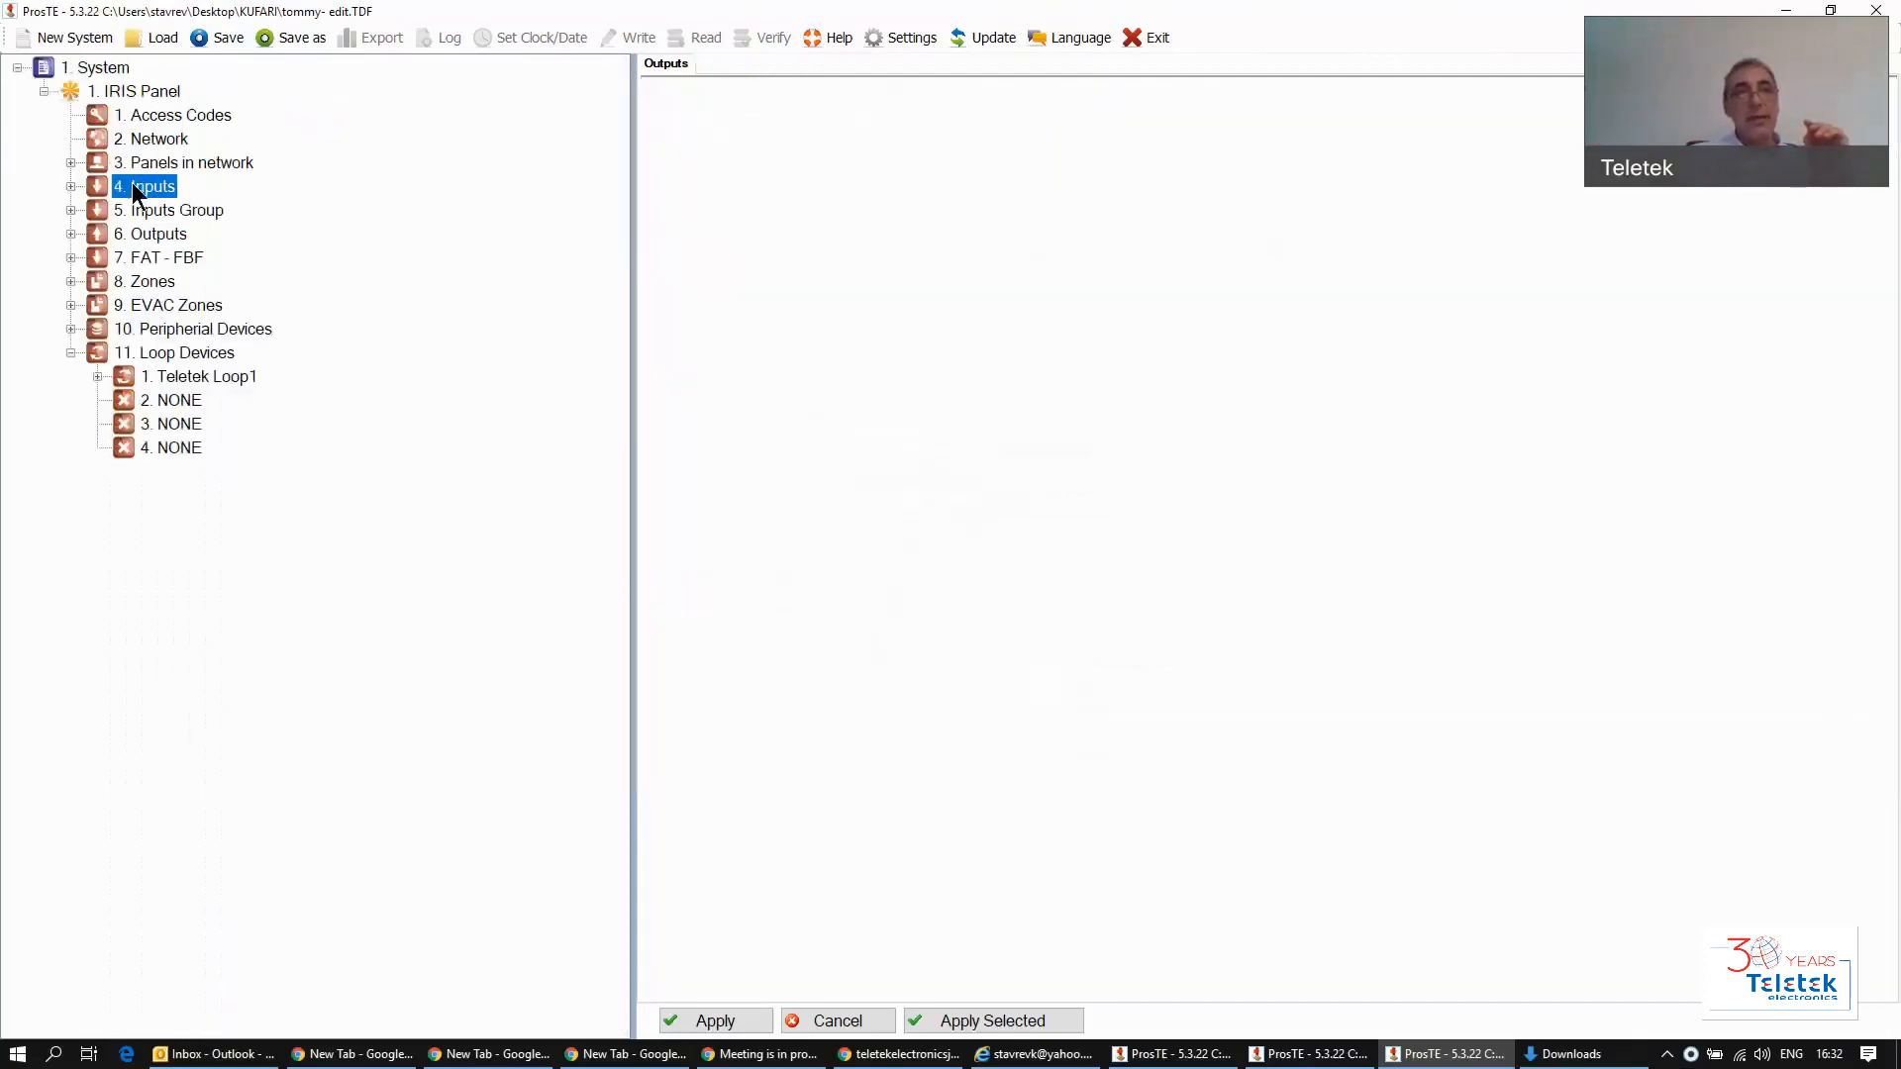
double_click(128, 186)
left_click(169, 164)
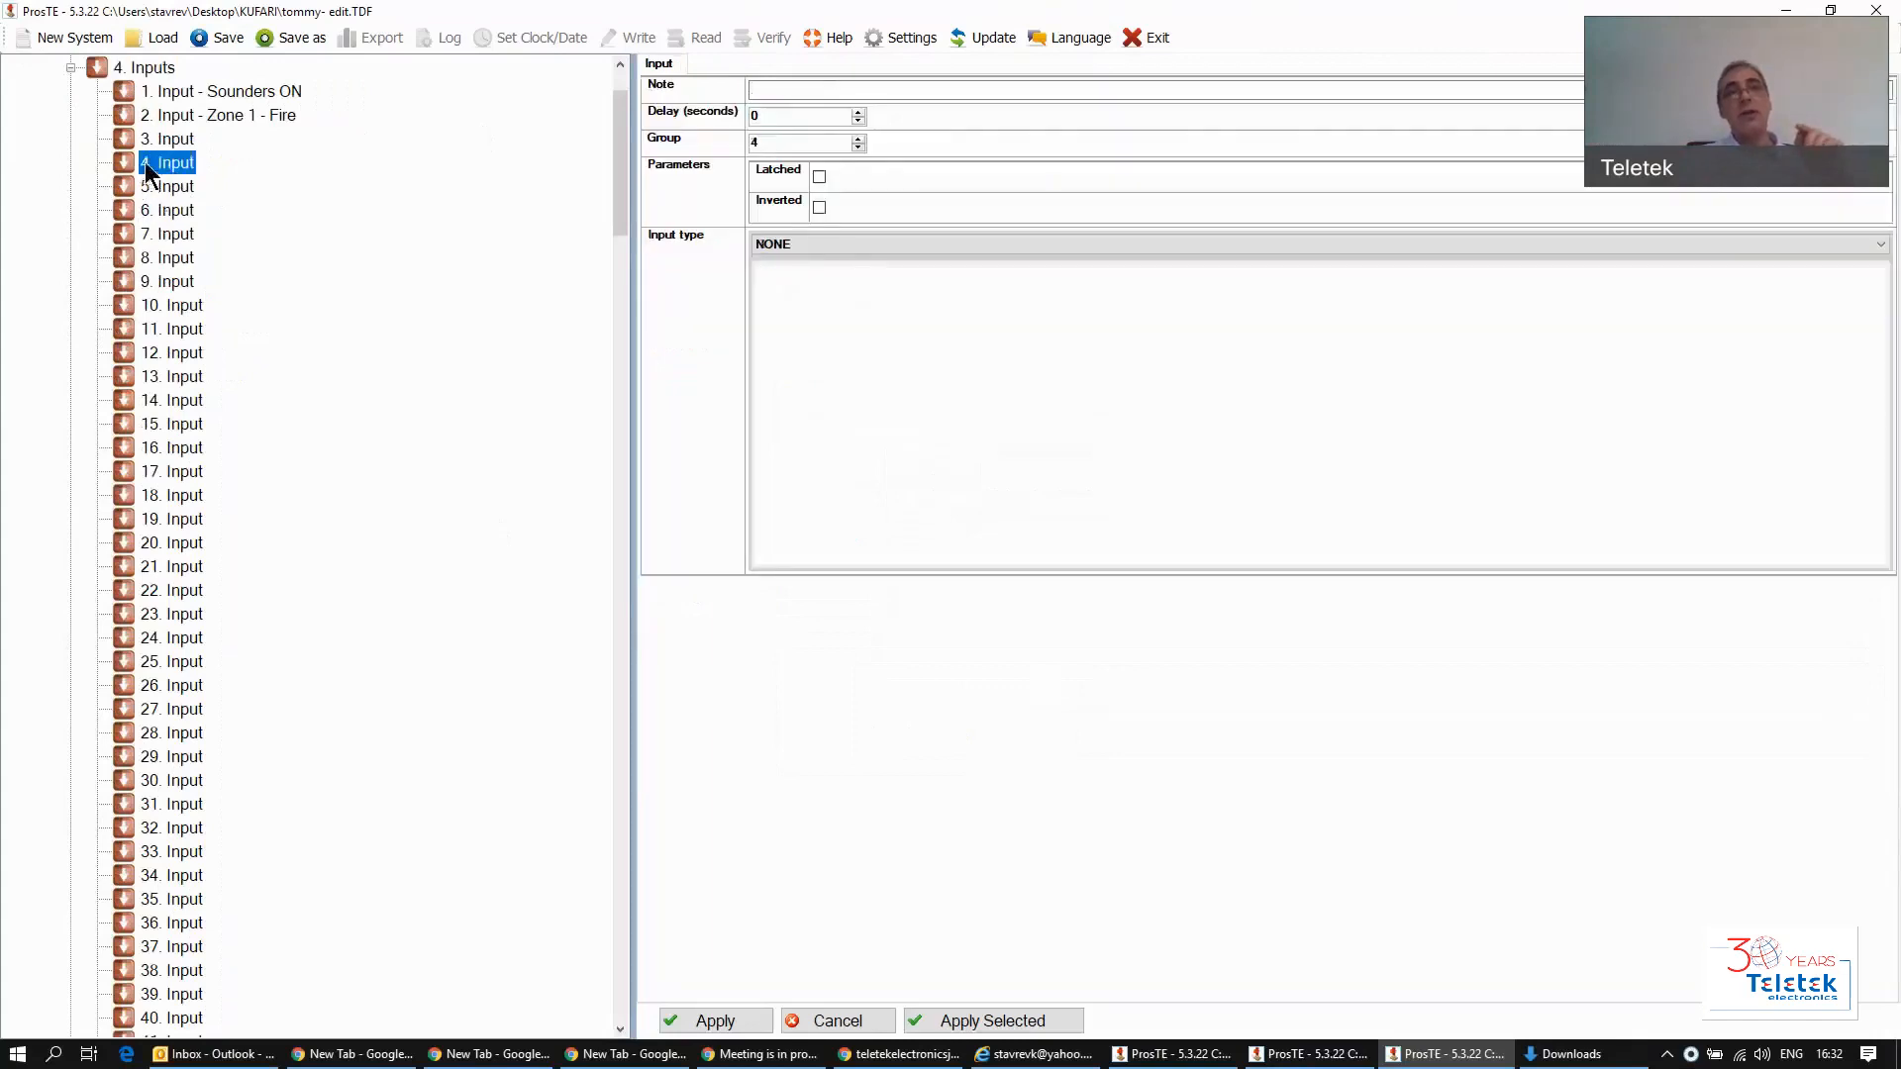
left_click(166, 186)
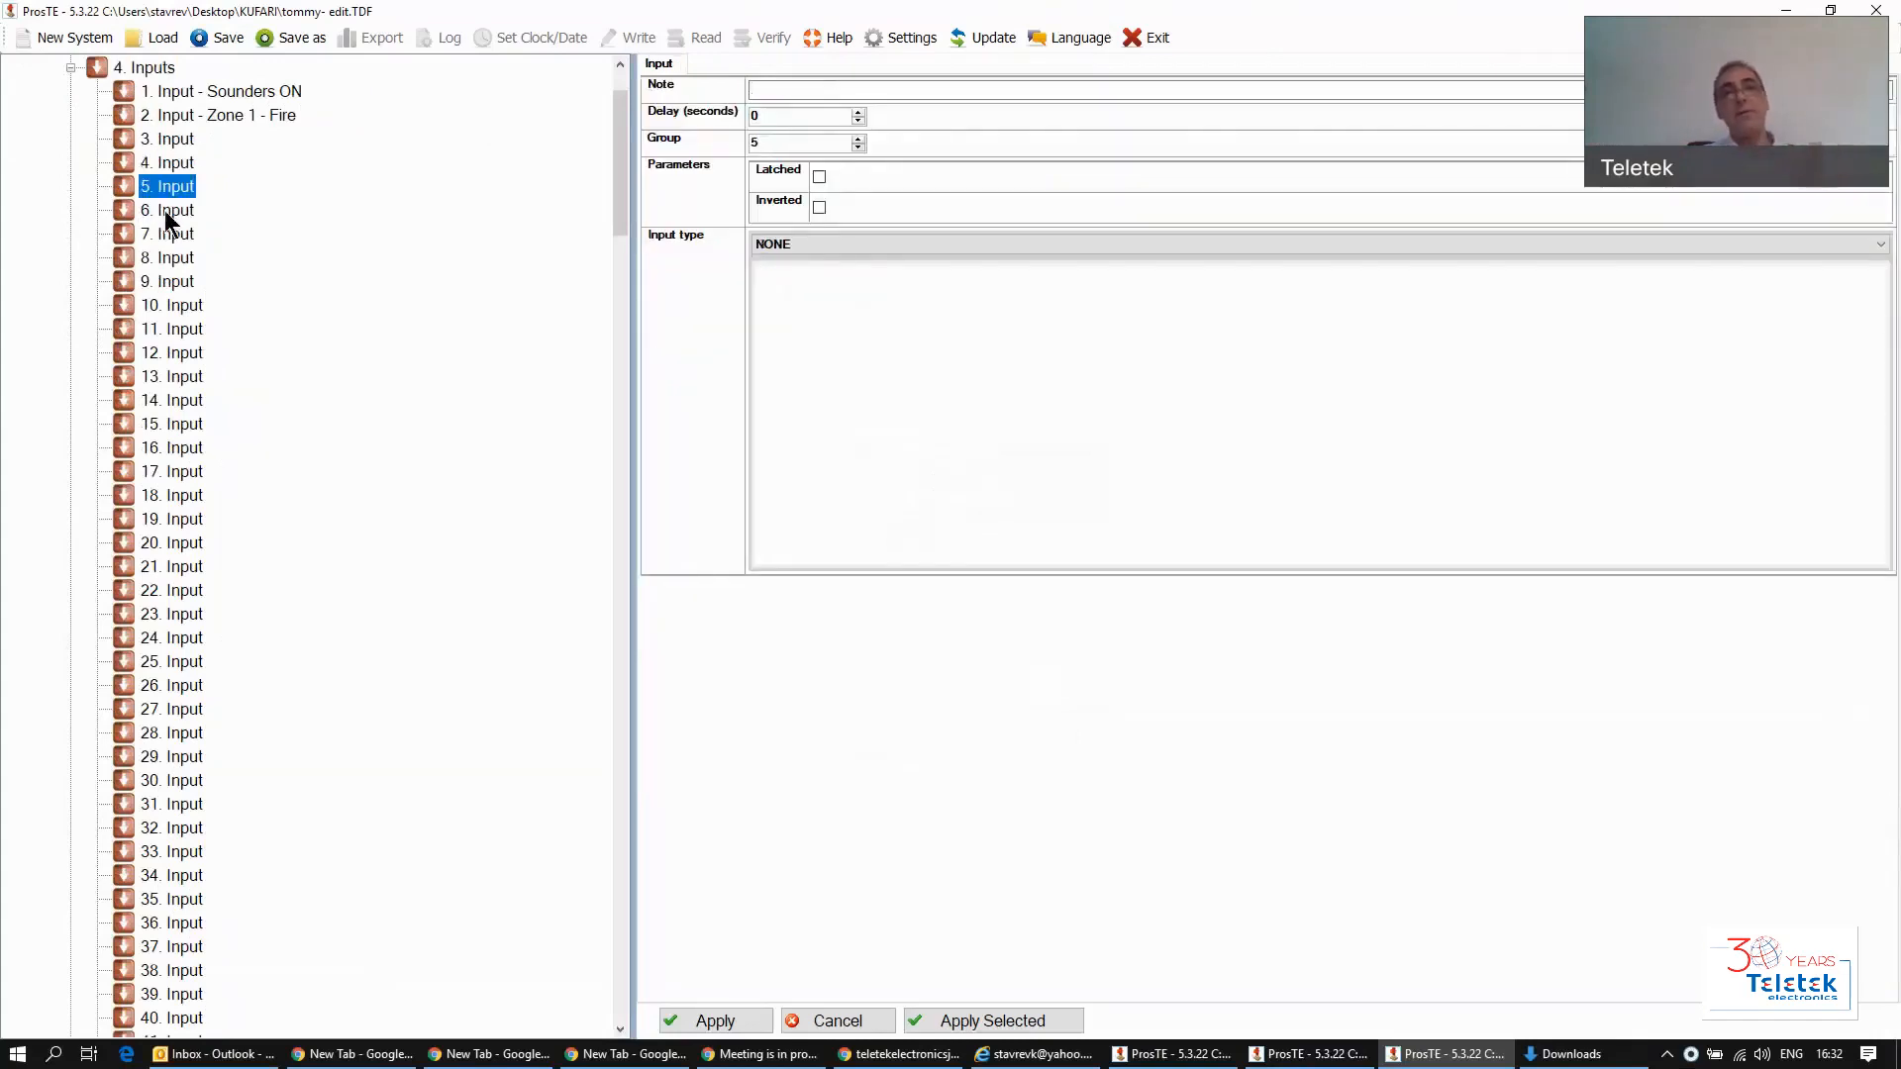
left_click(164, 210)
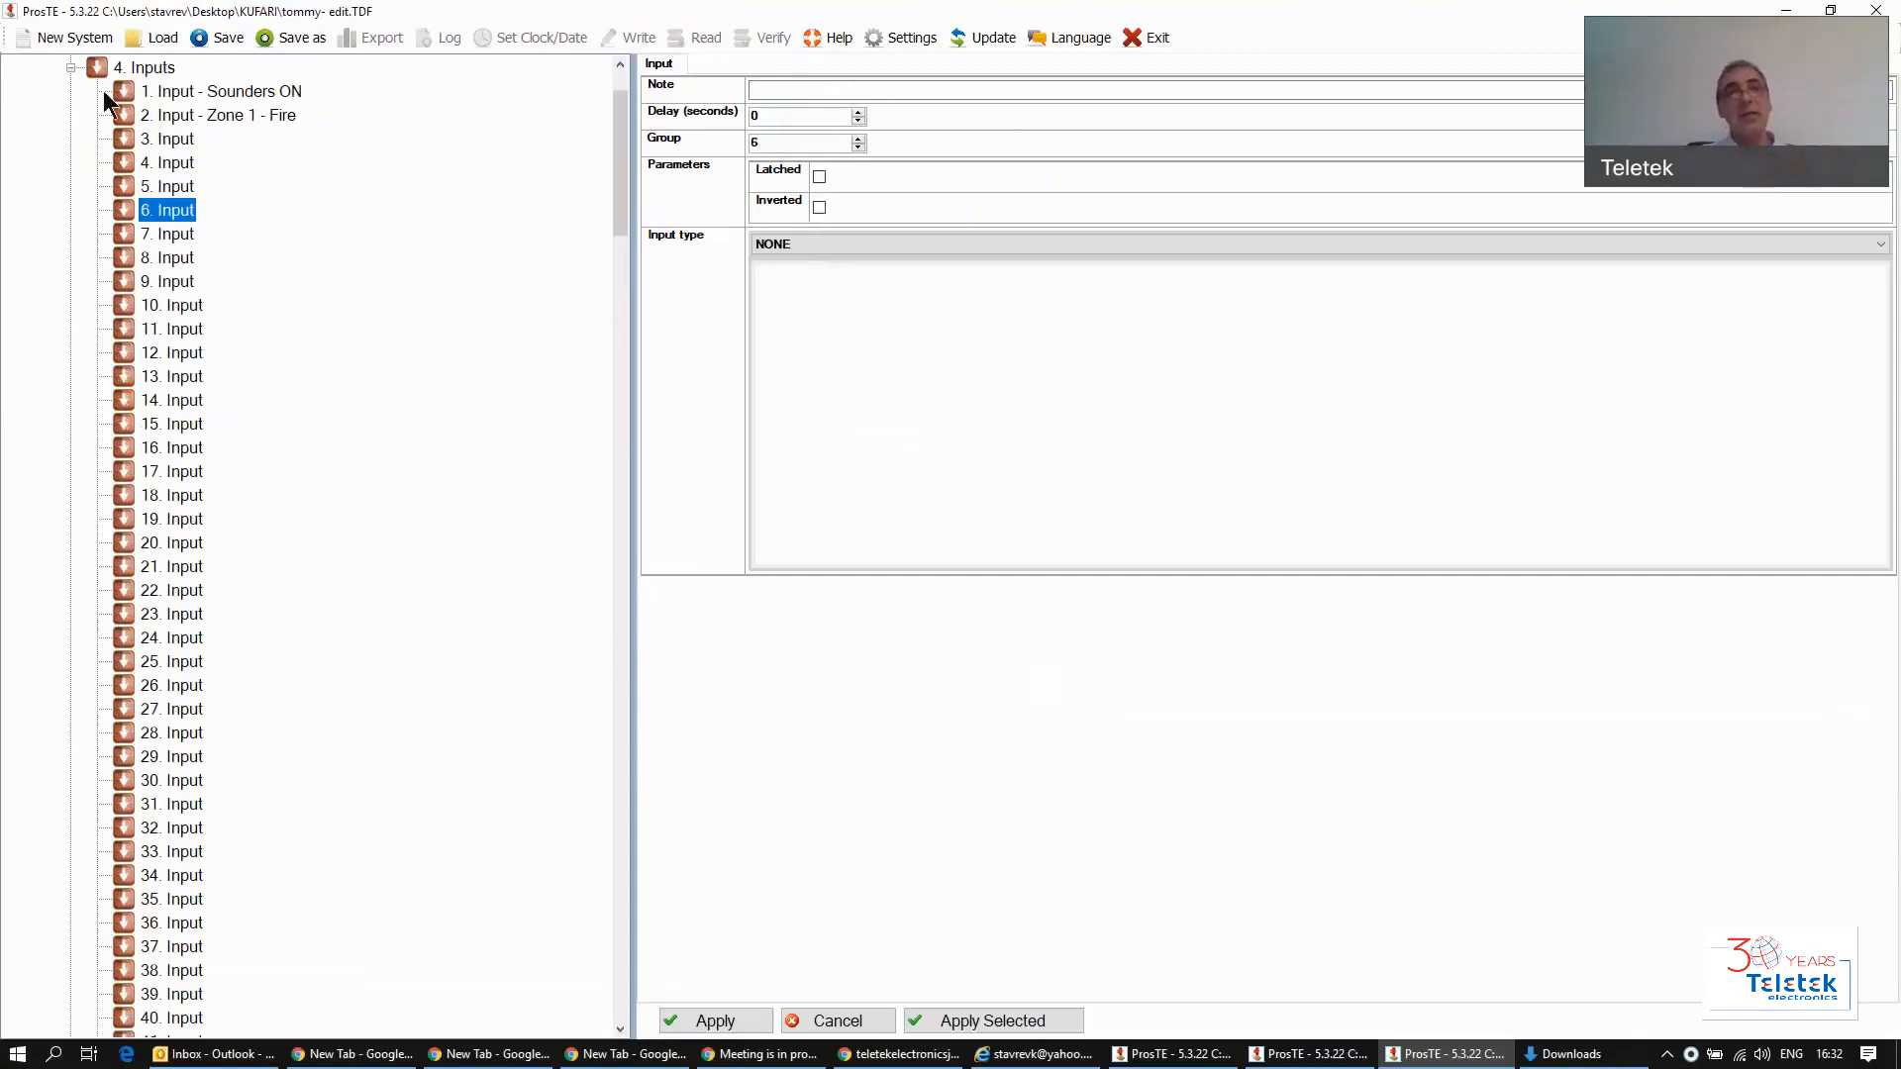
Step: Examine Output 1's OR group inputs and compare them with the group assignments of Inputs 10, 11 and 12
left_click(73, 66)
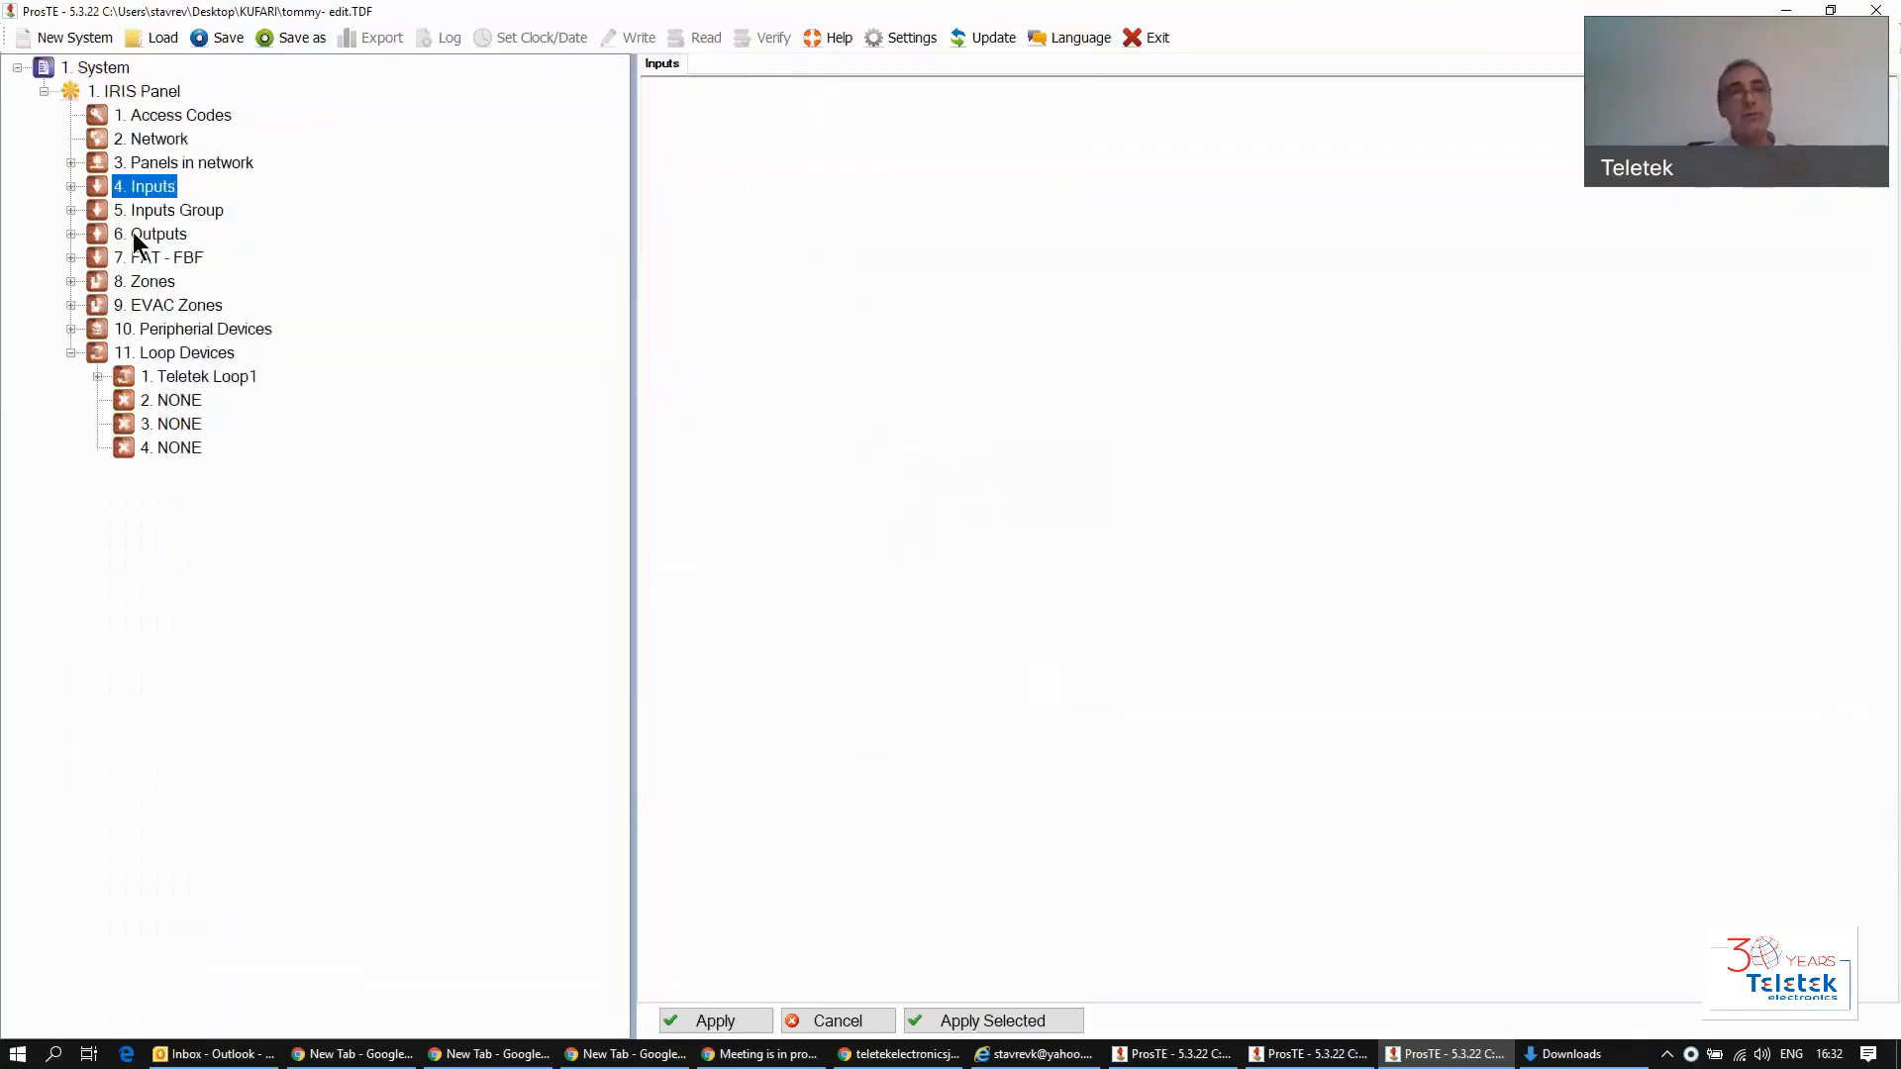
double_click(132, 232)
left_click(181, 91)
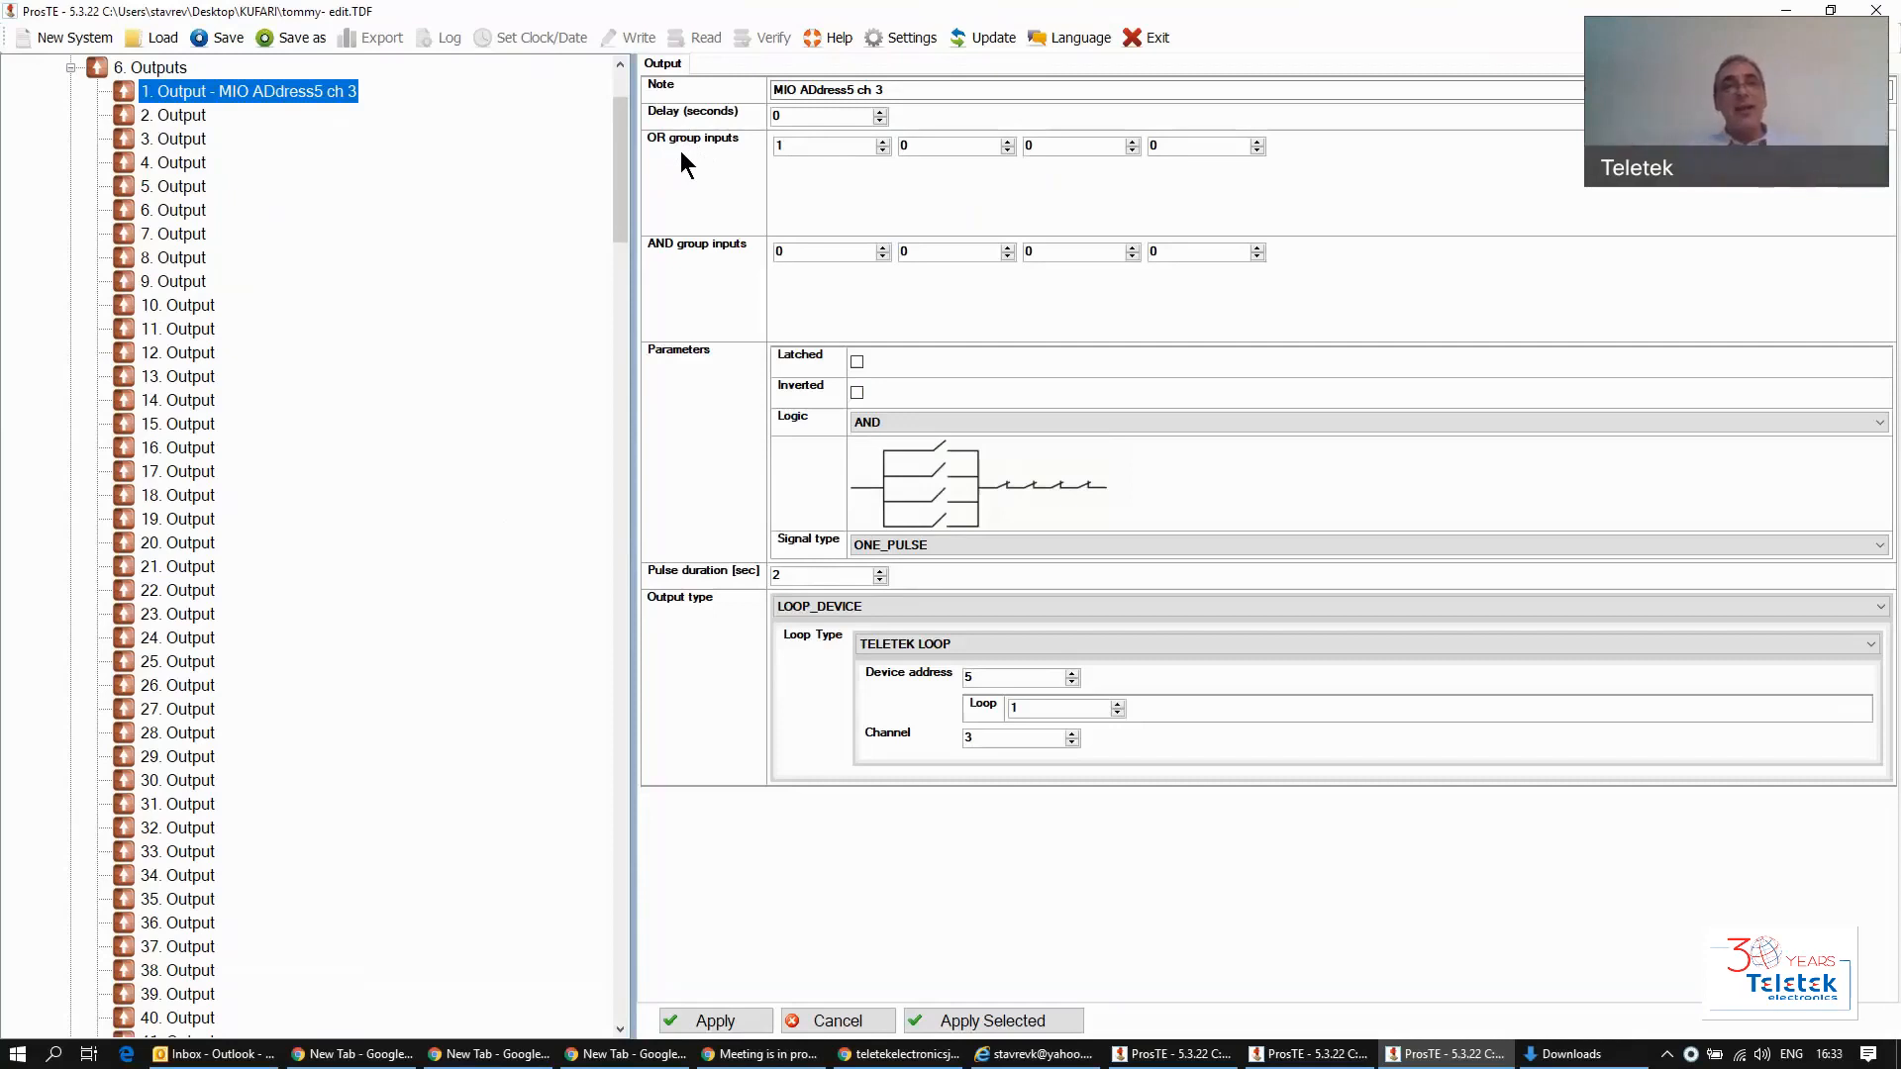
left_click(828, 144)
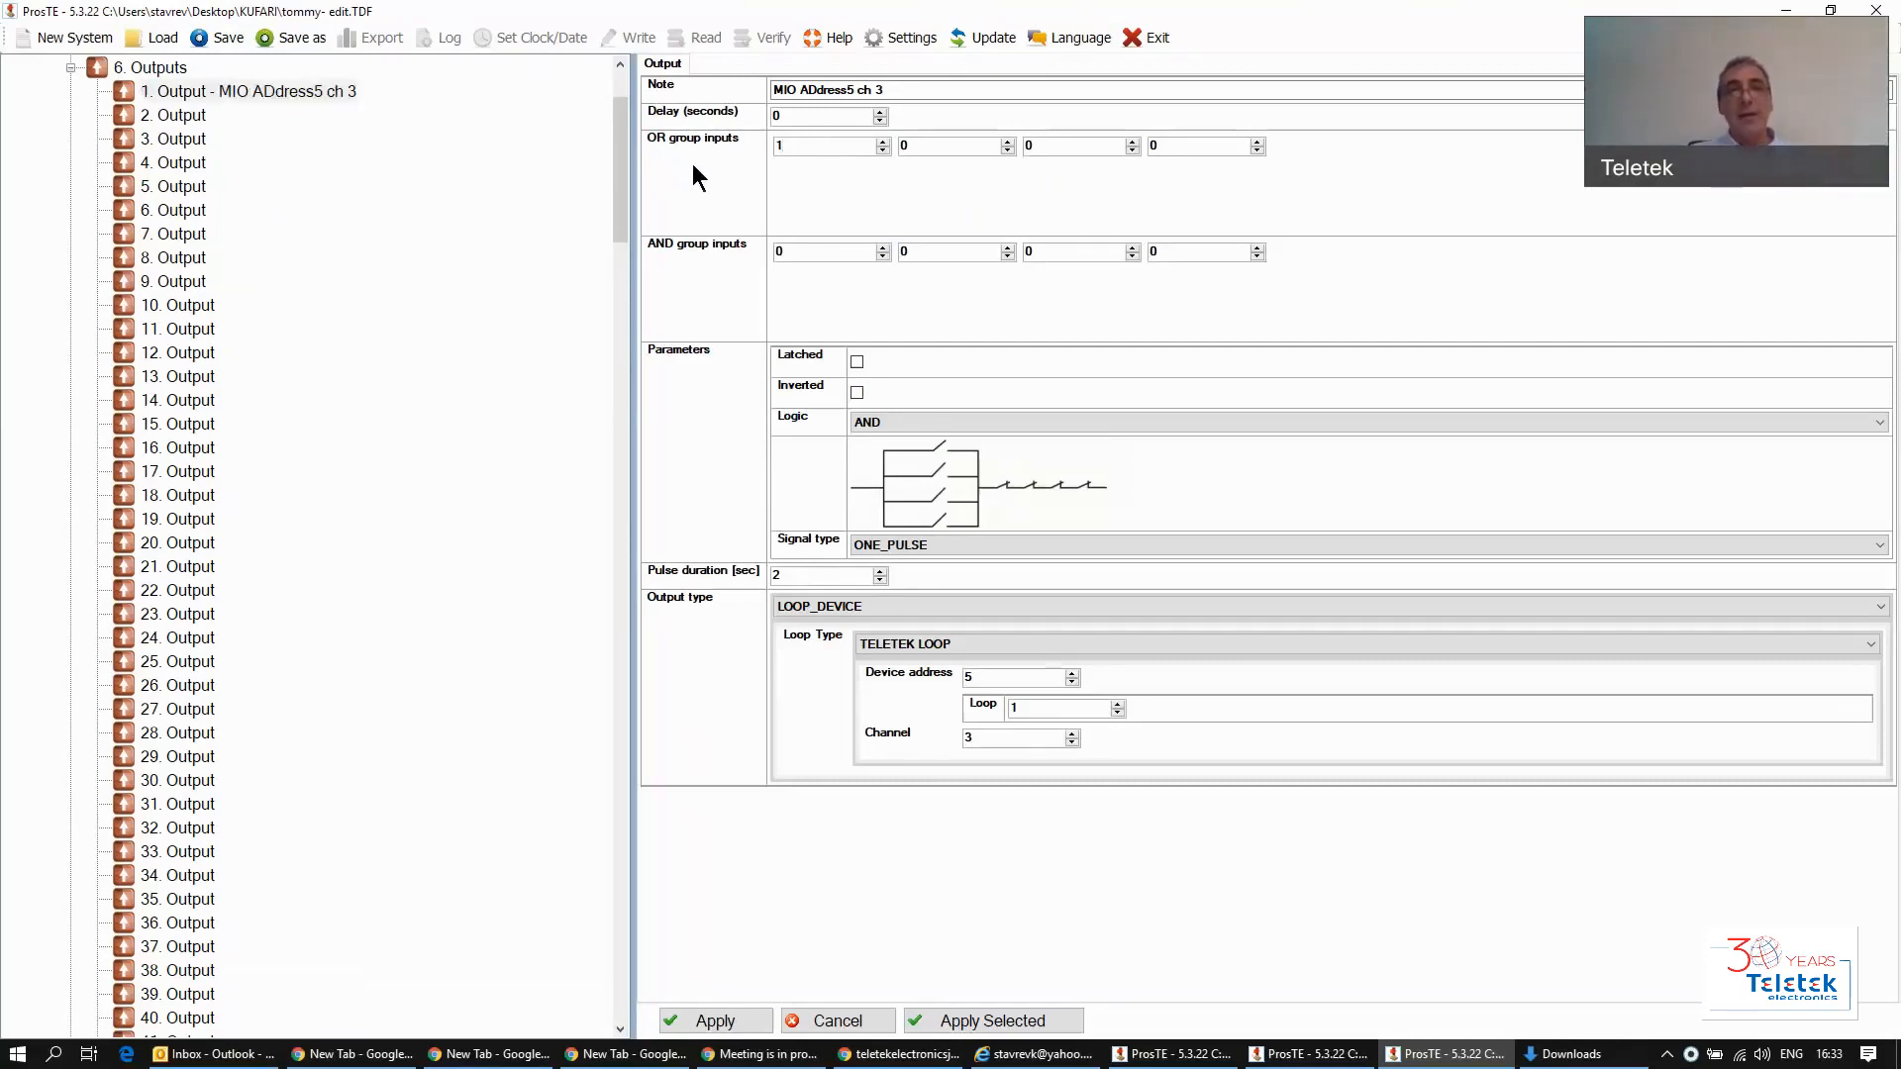
left_click(71, 67)
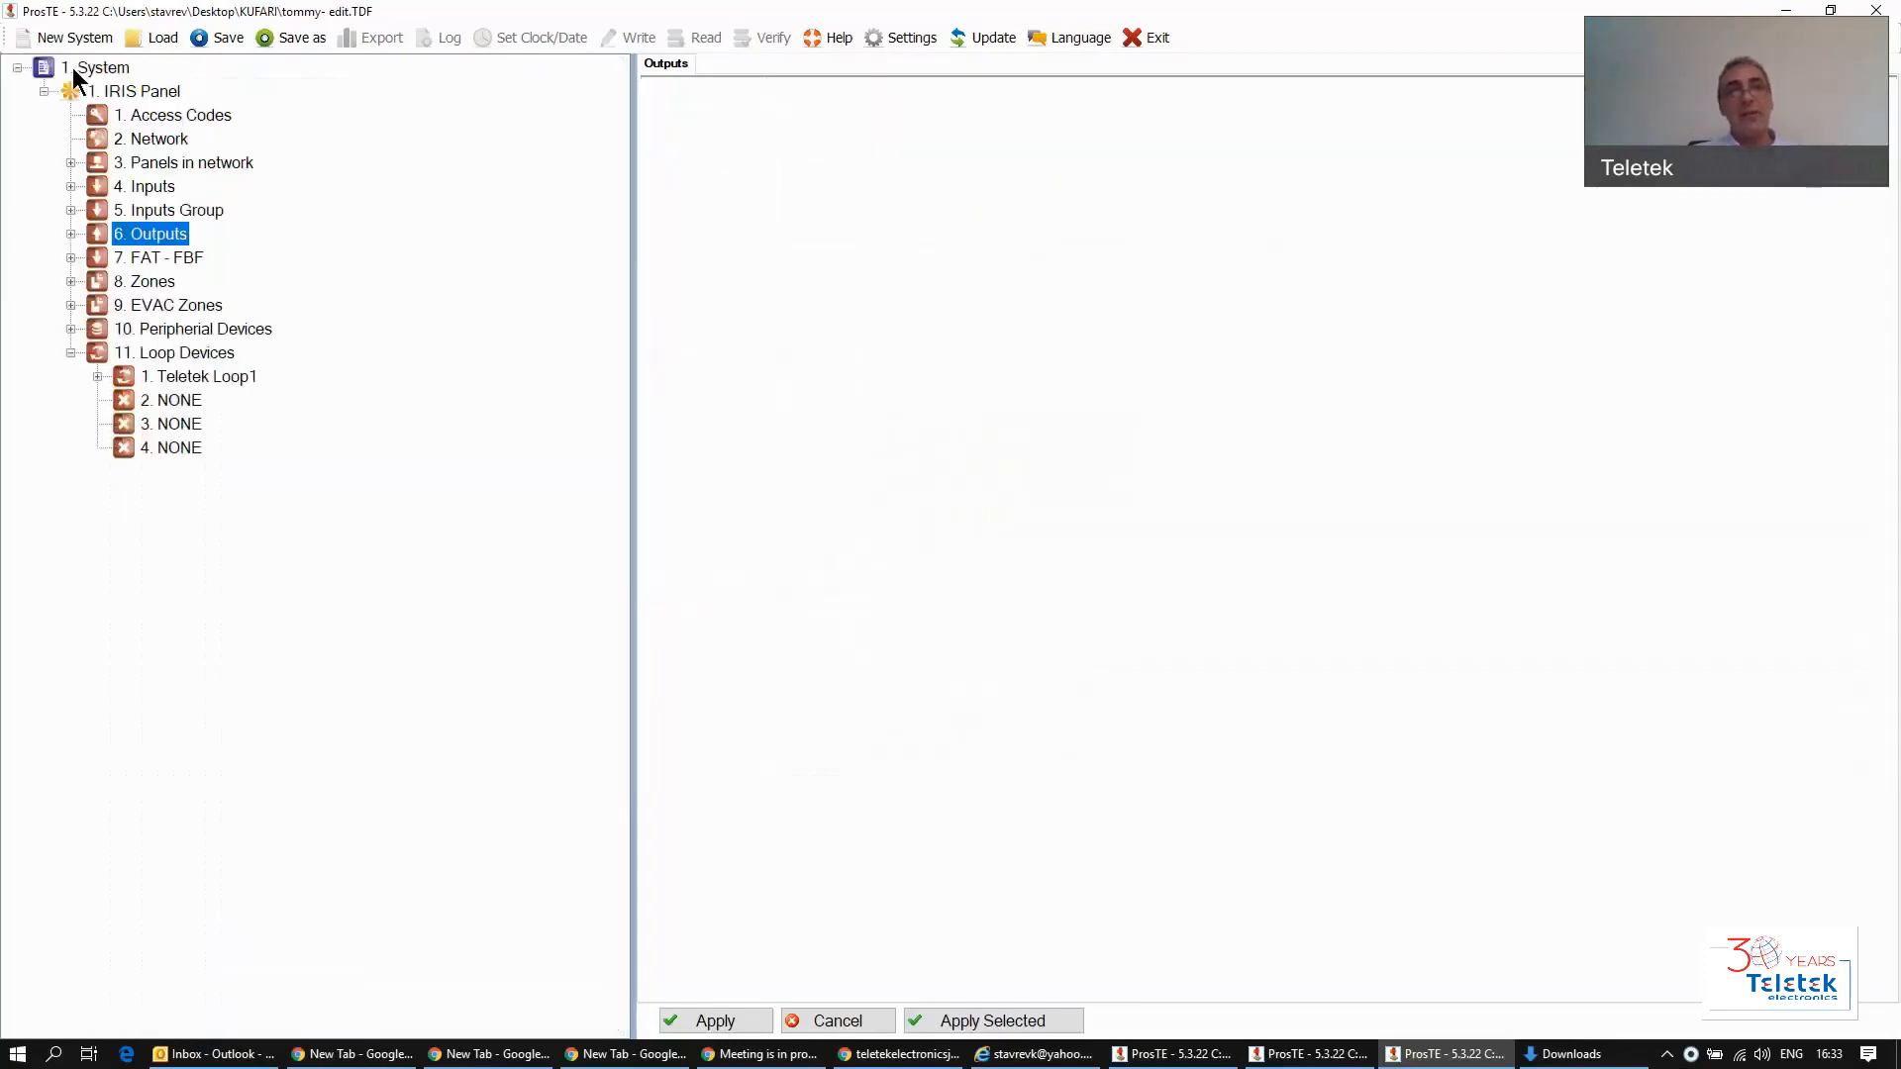
double_click(115, 180)
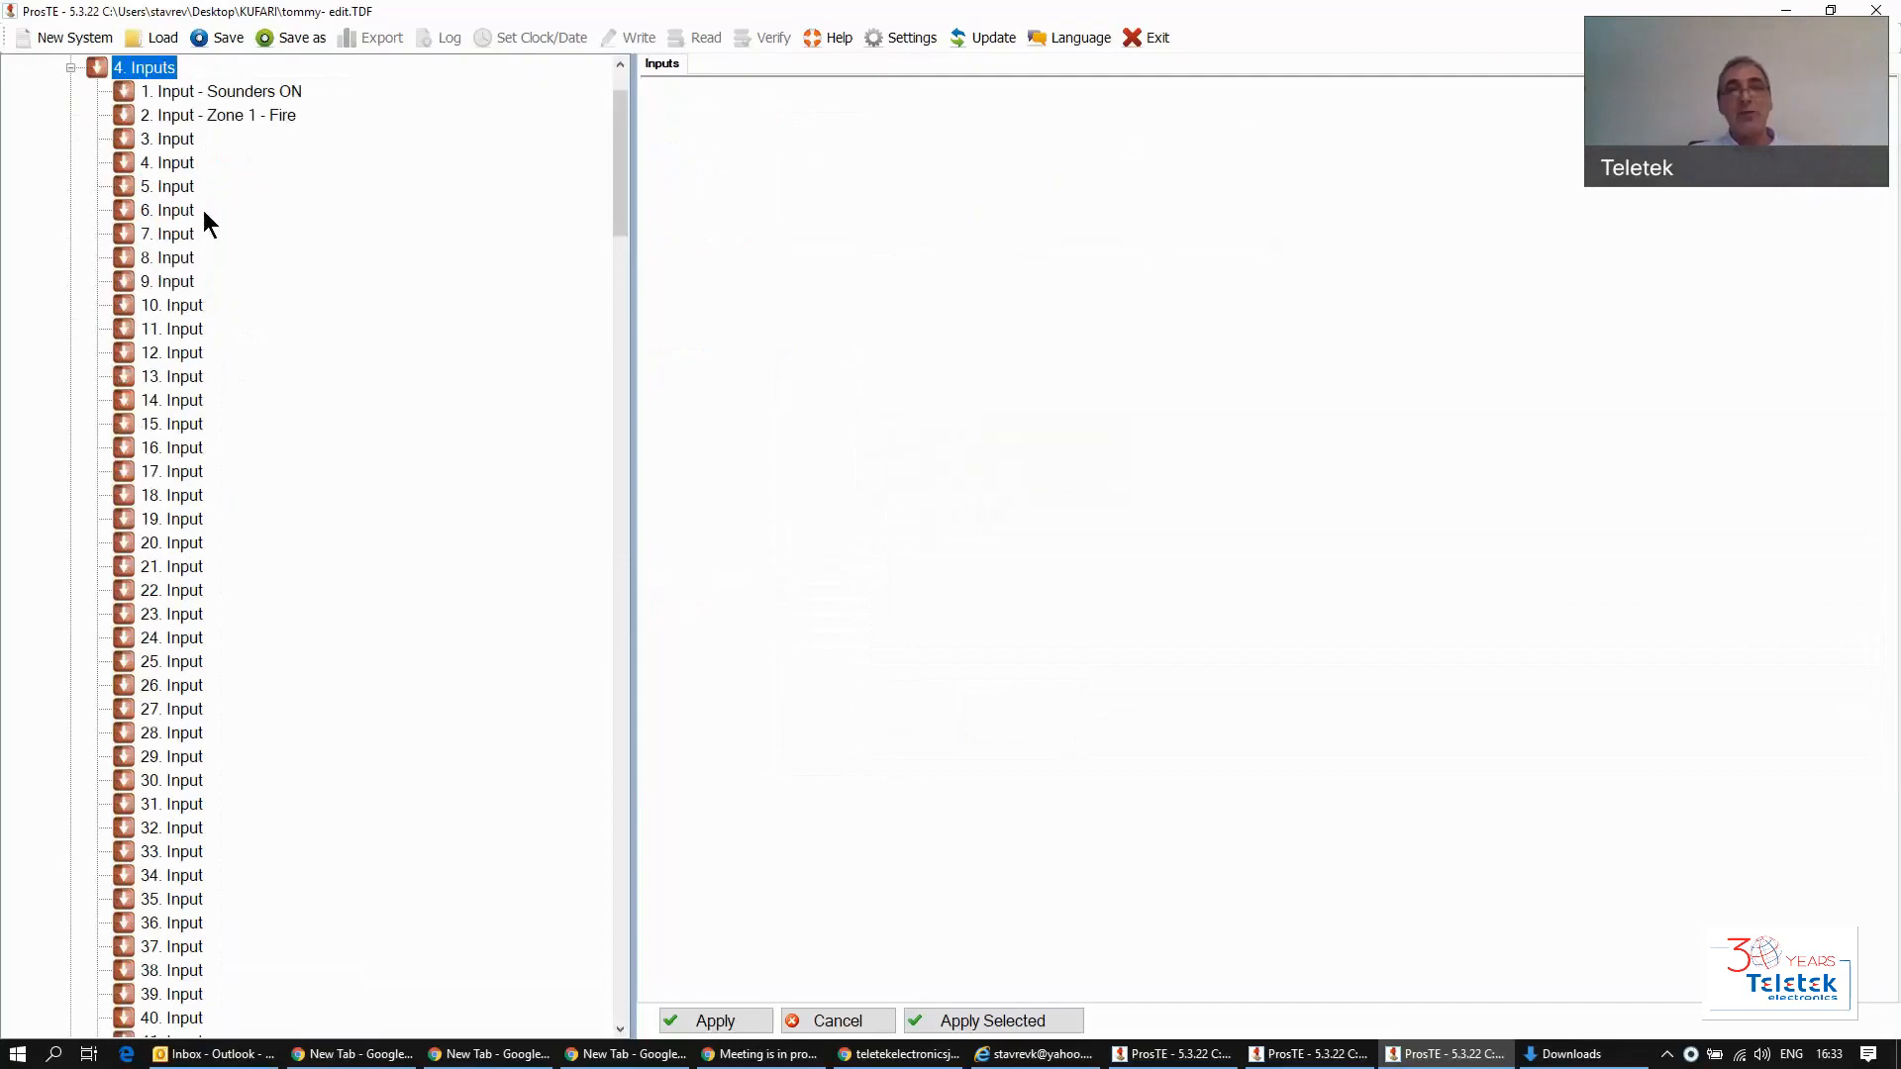
left_click(167, 307)
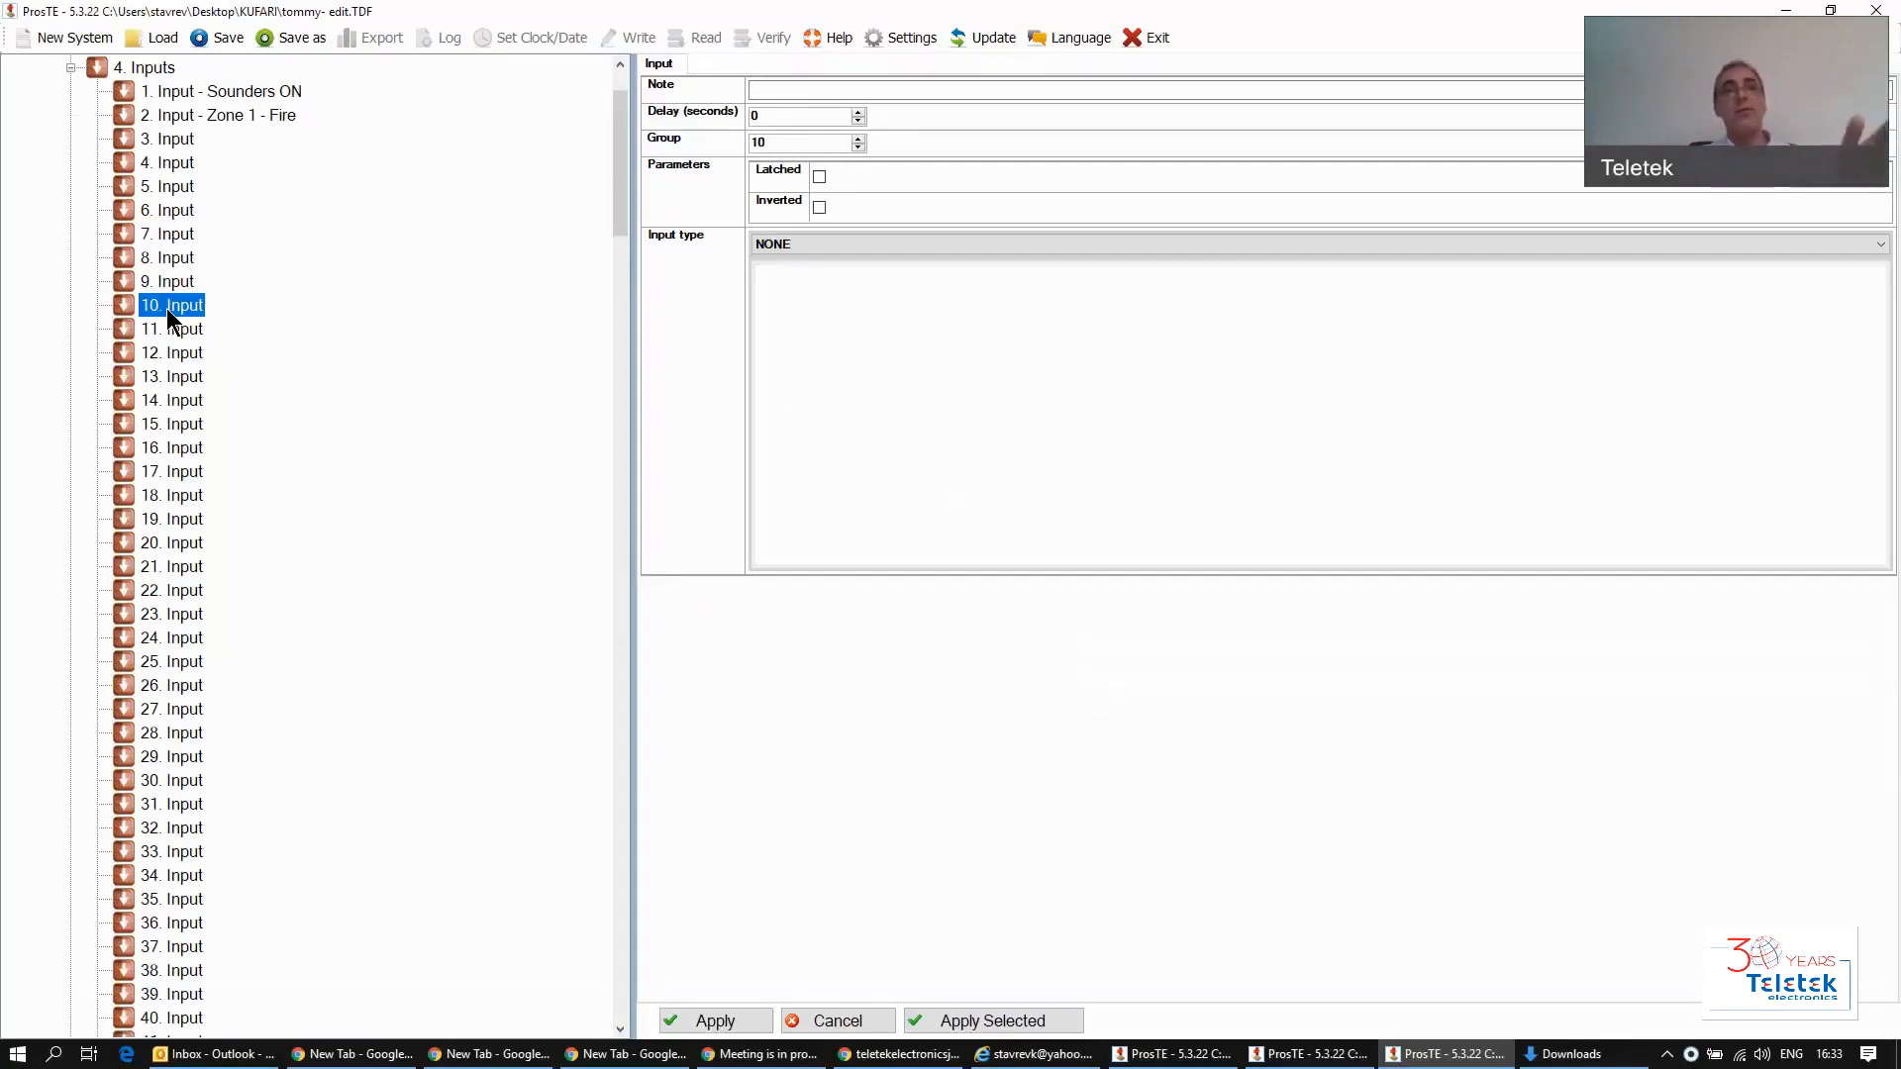
left_click(172, 326)
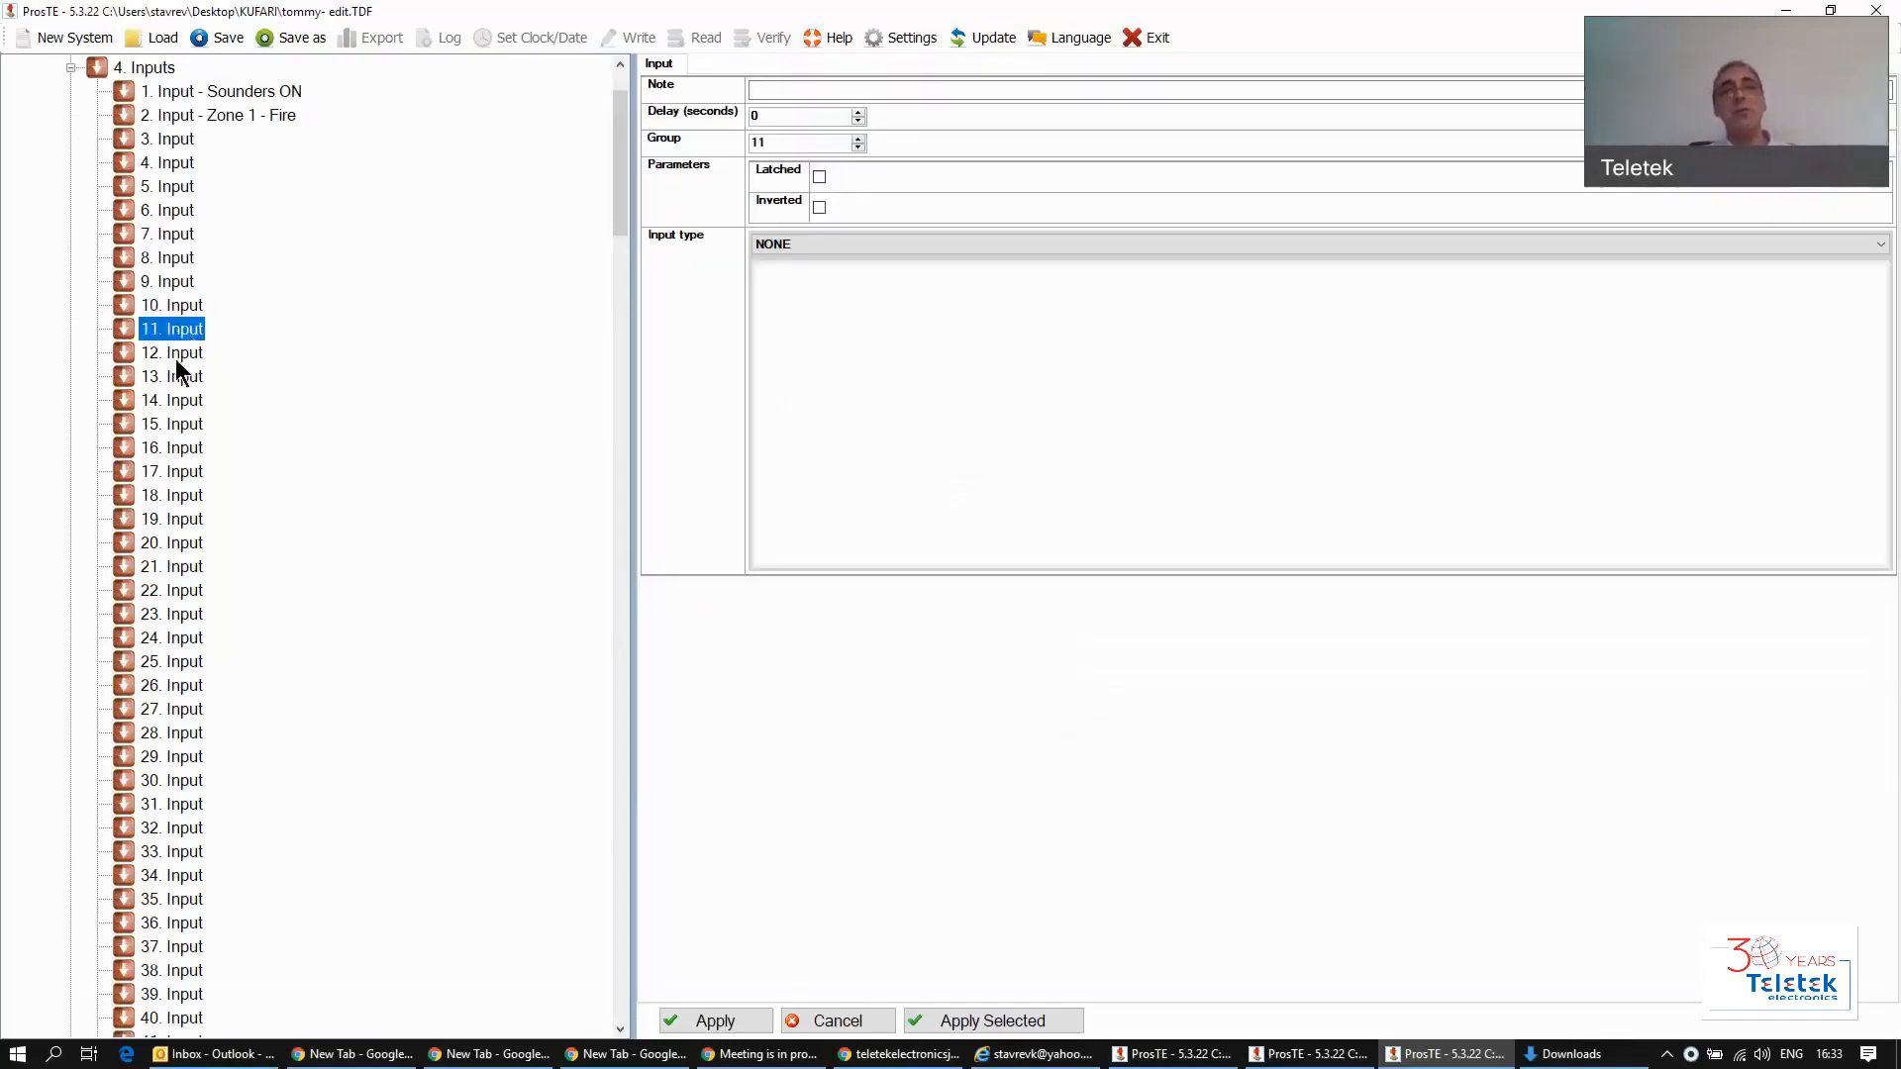
left_click(172, 354)
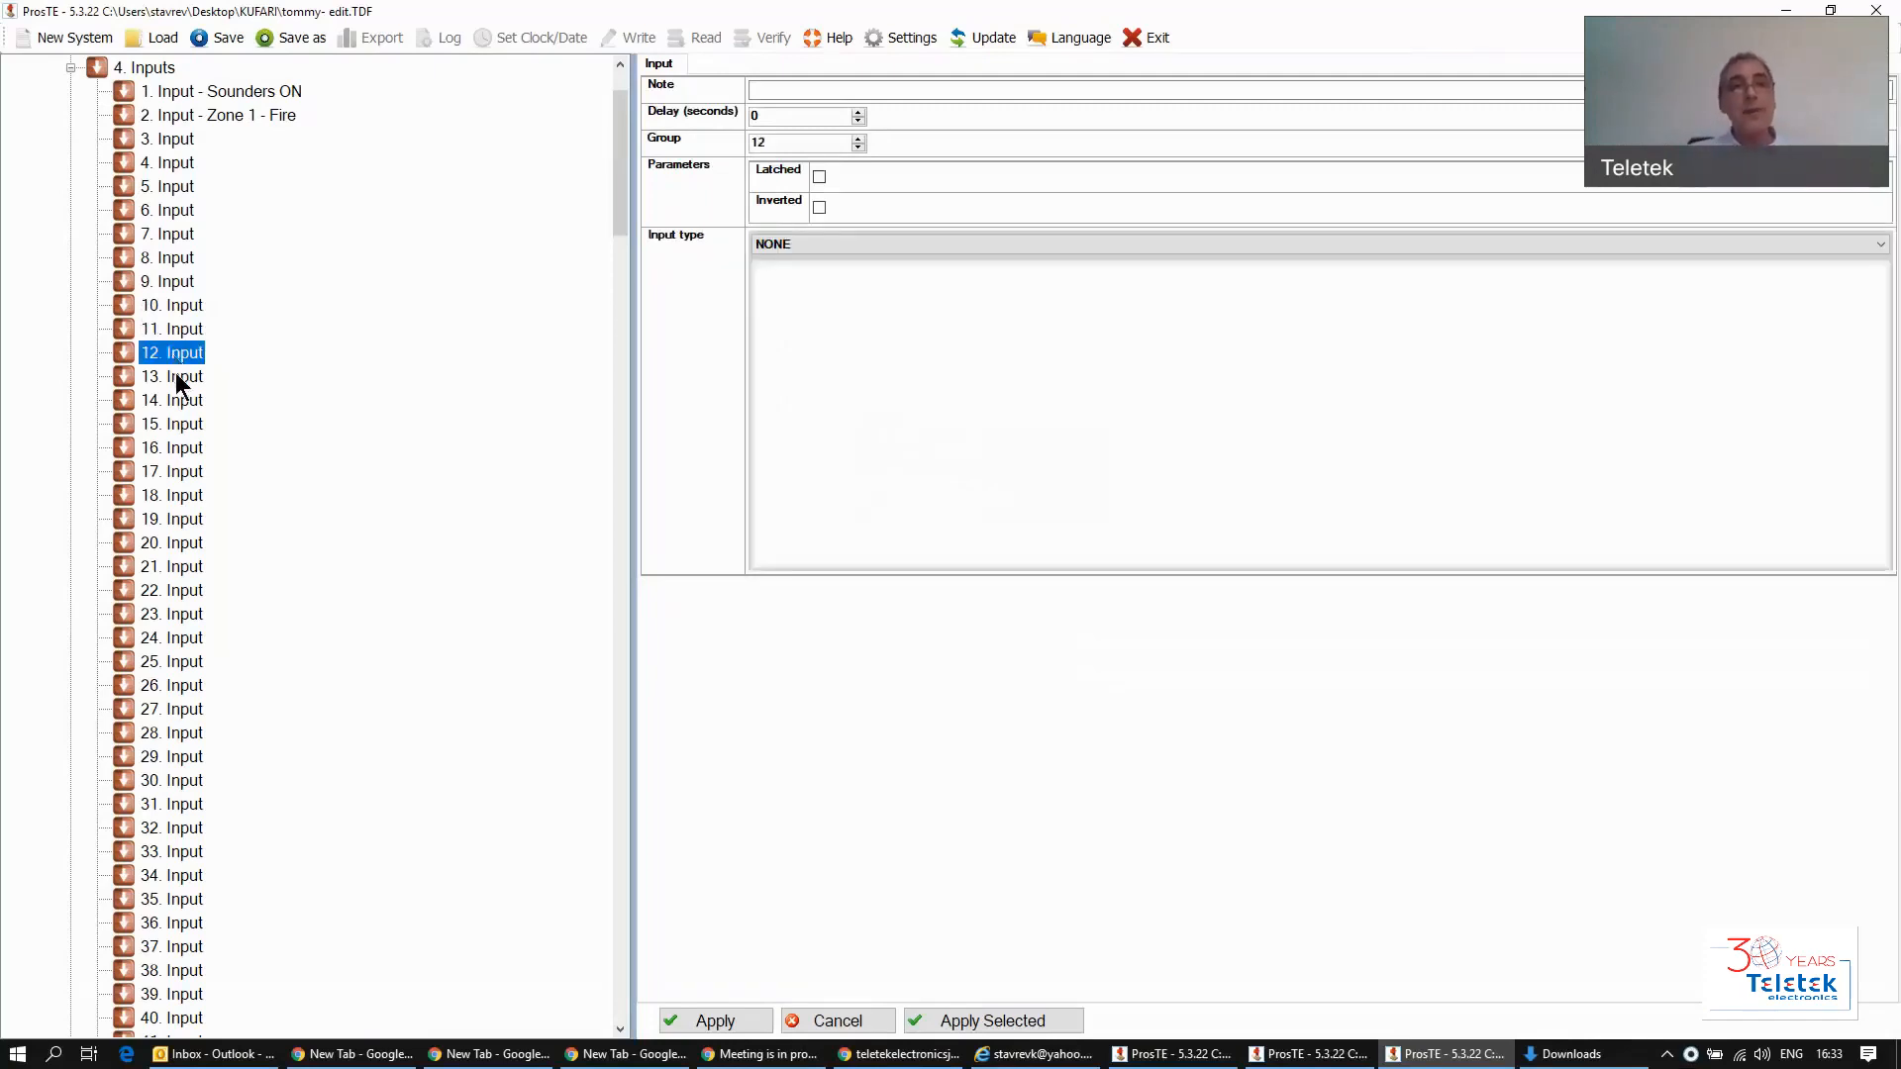
Step: Set Input 10's group to 100, enter the note "Zone1" and apply the changes
left_click(157, 304)
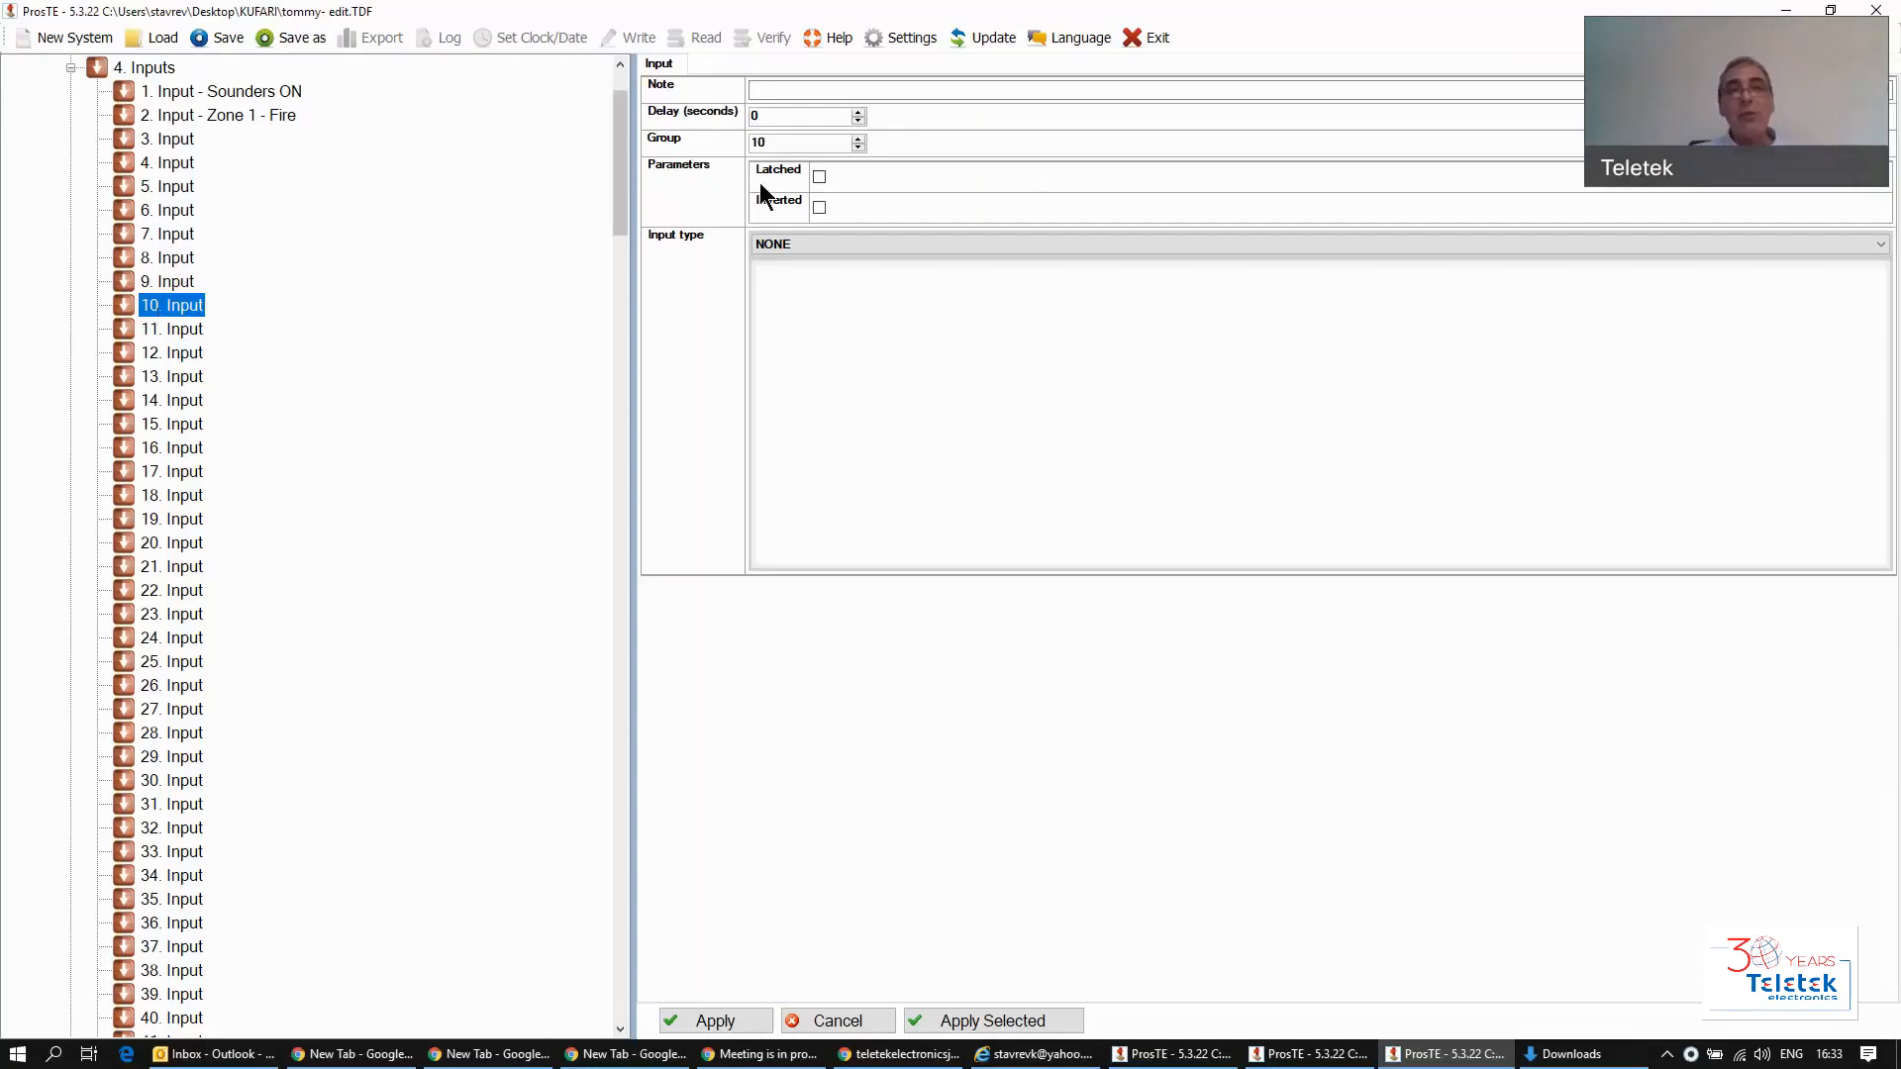
double_click(782, 141)
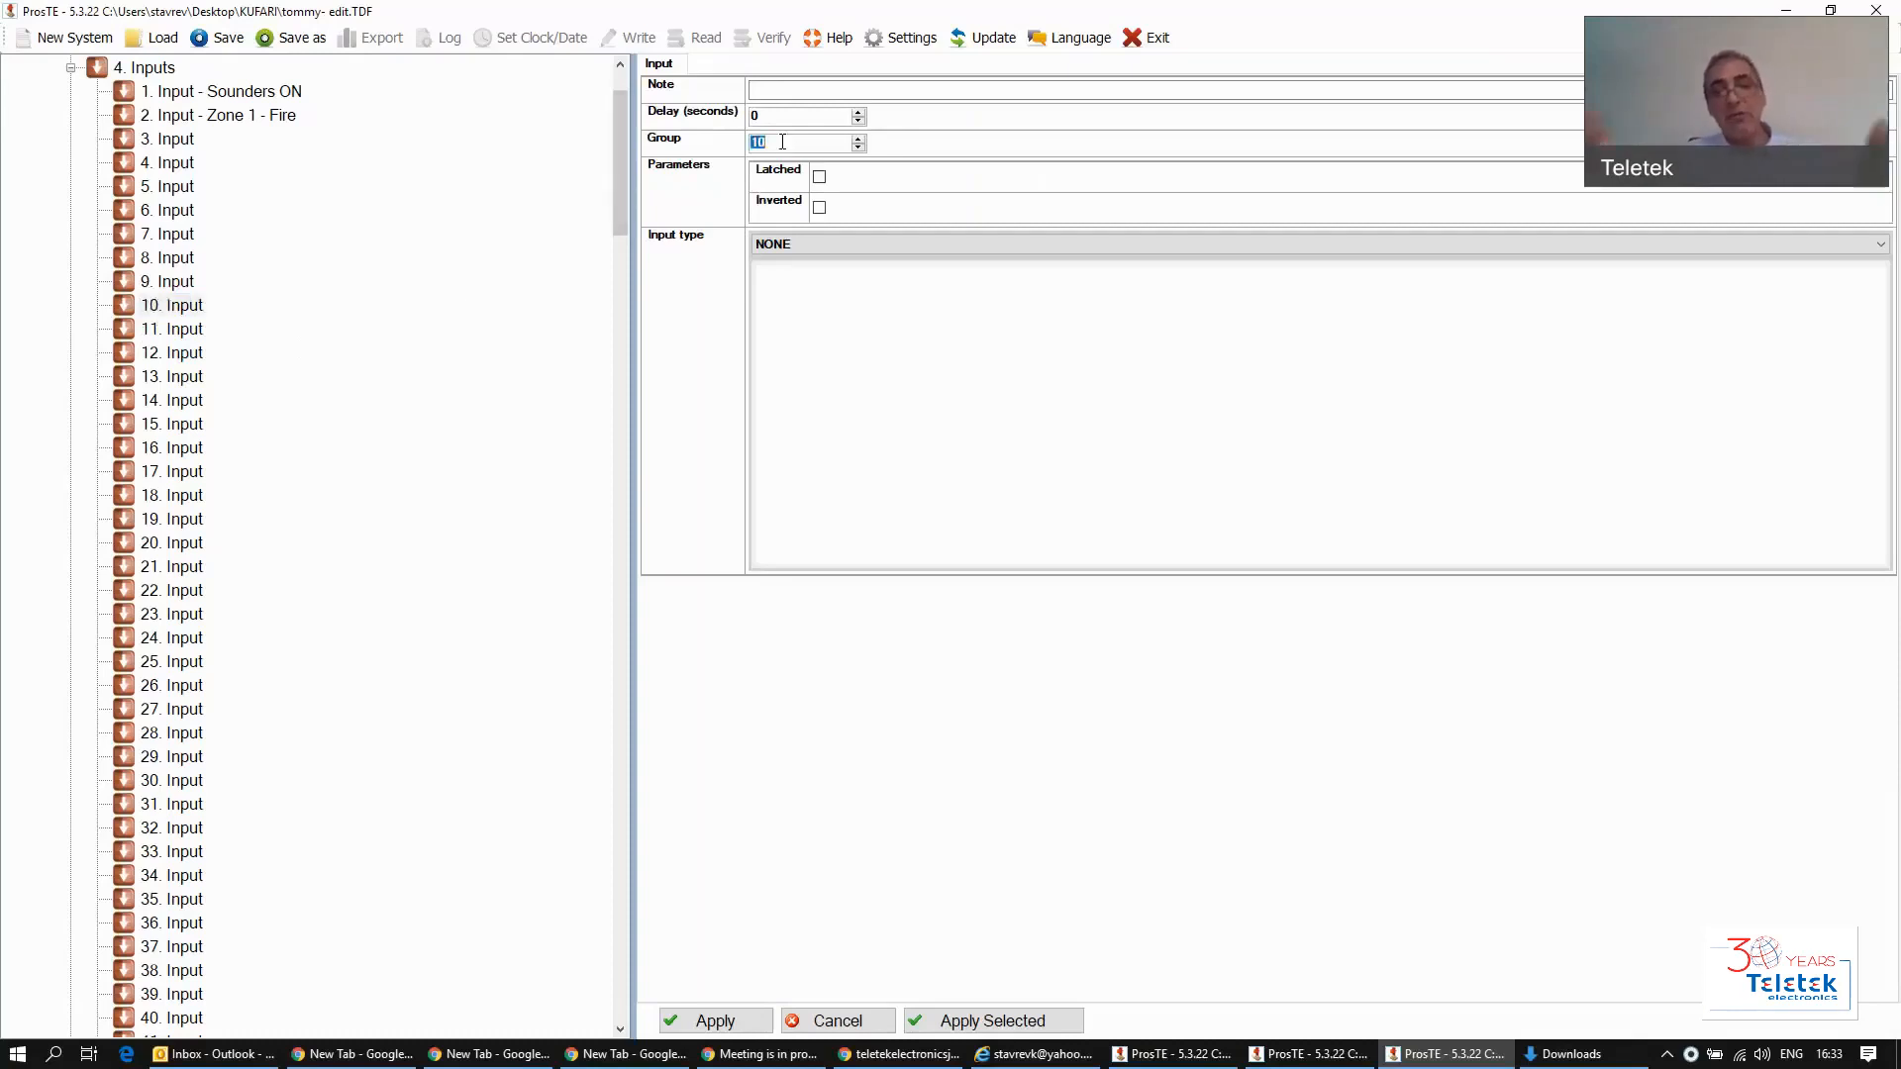
type("100")
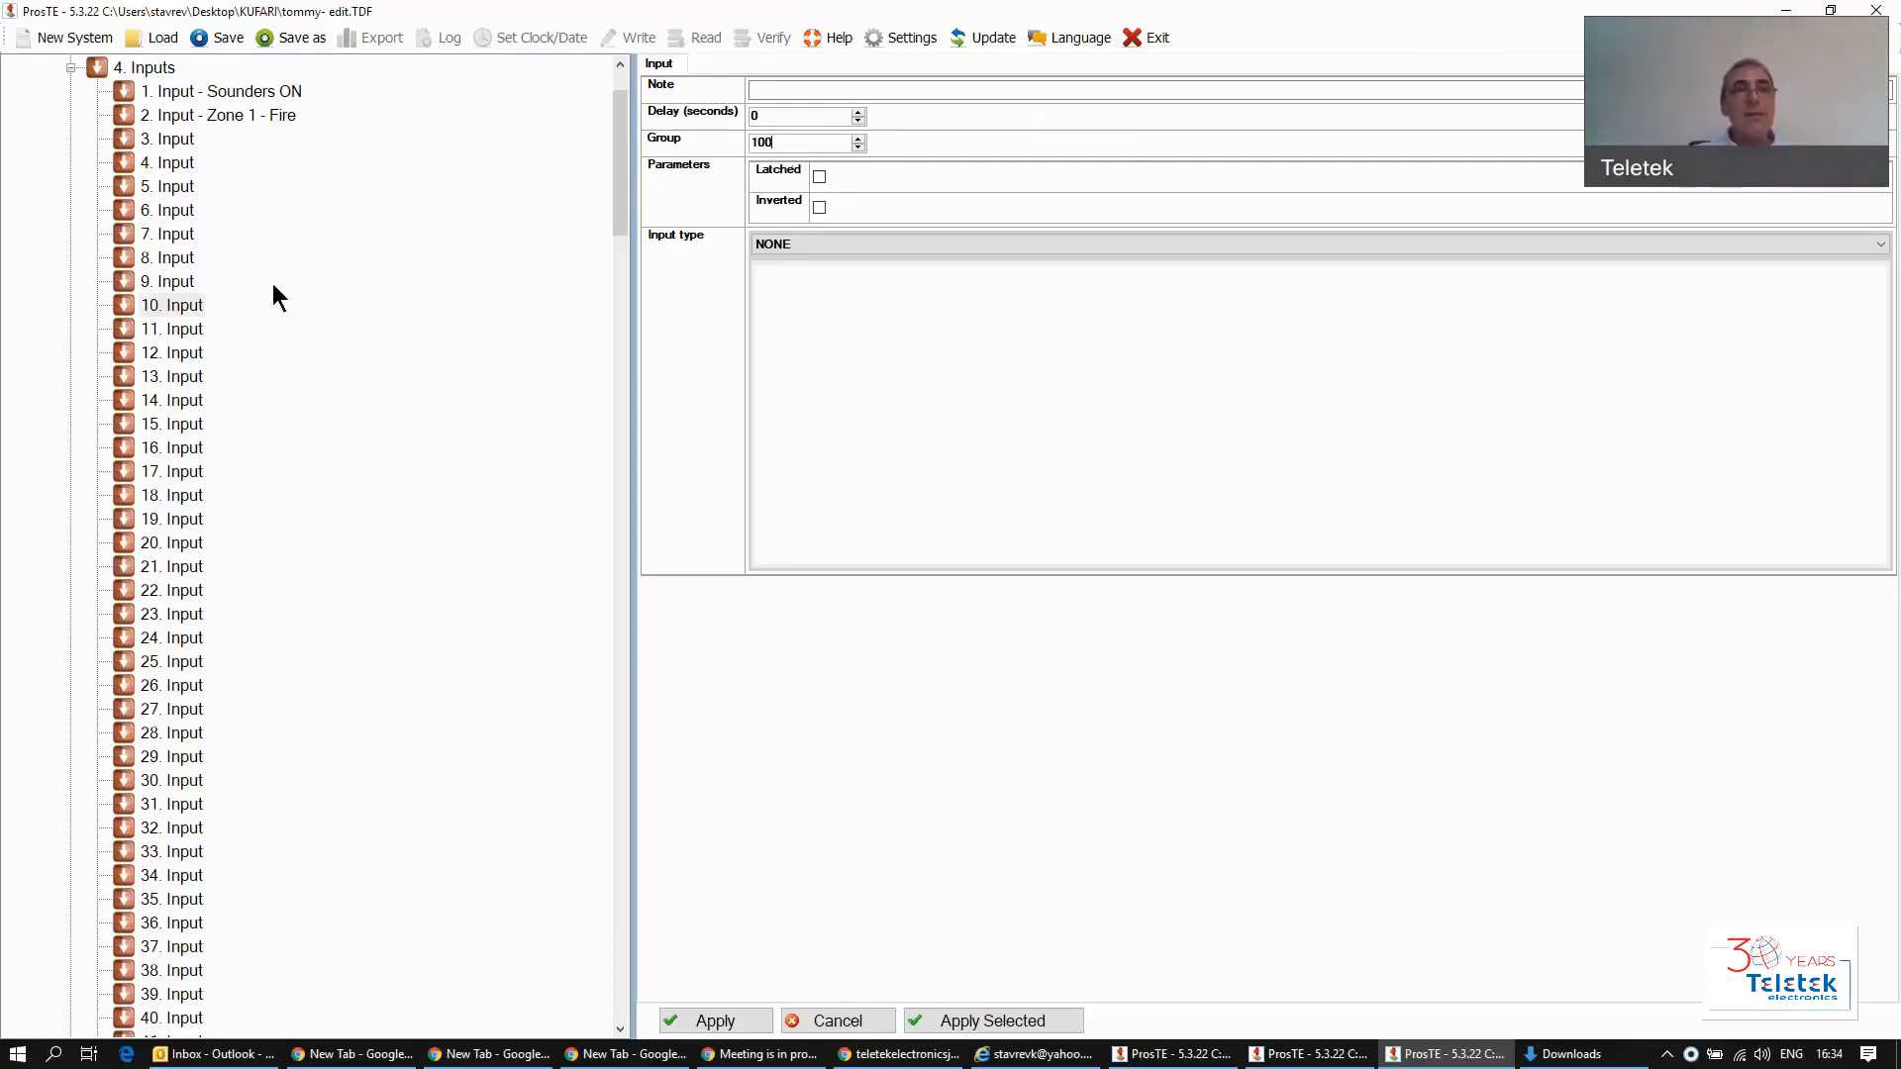
left_click(822, 90)
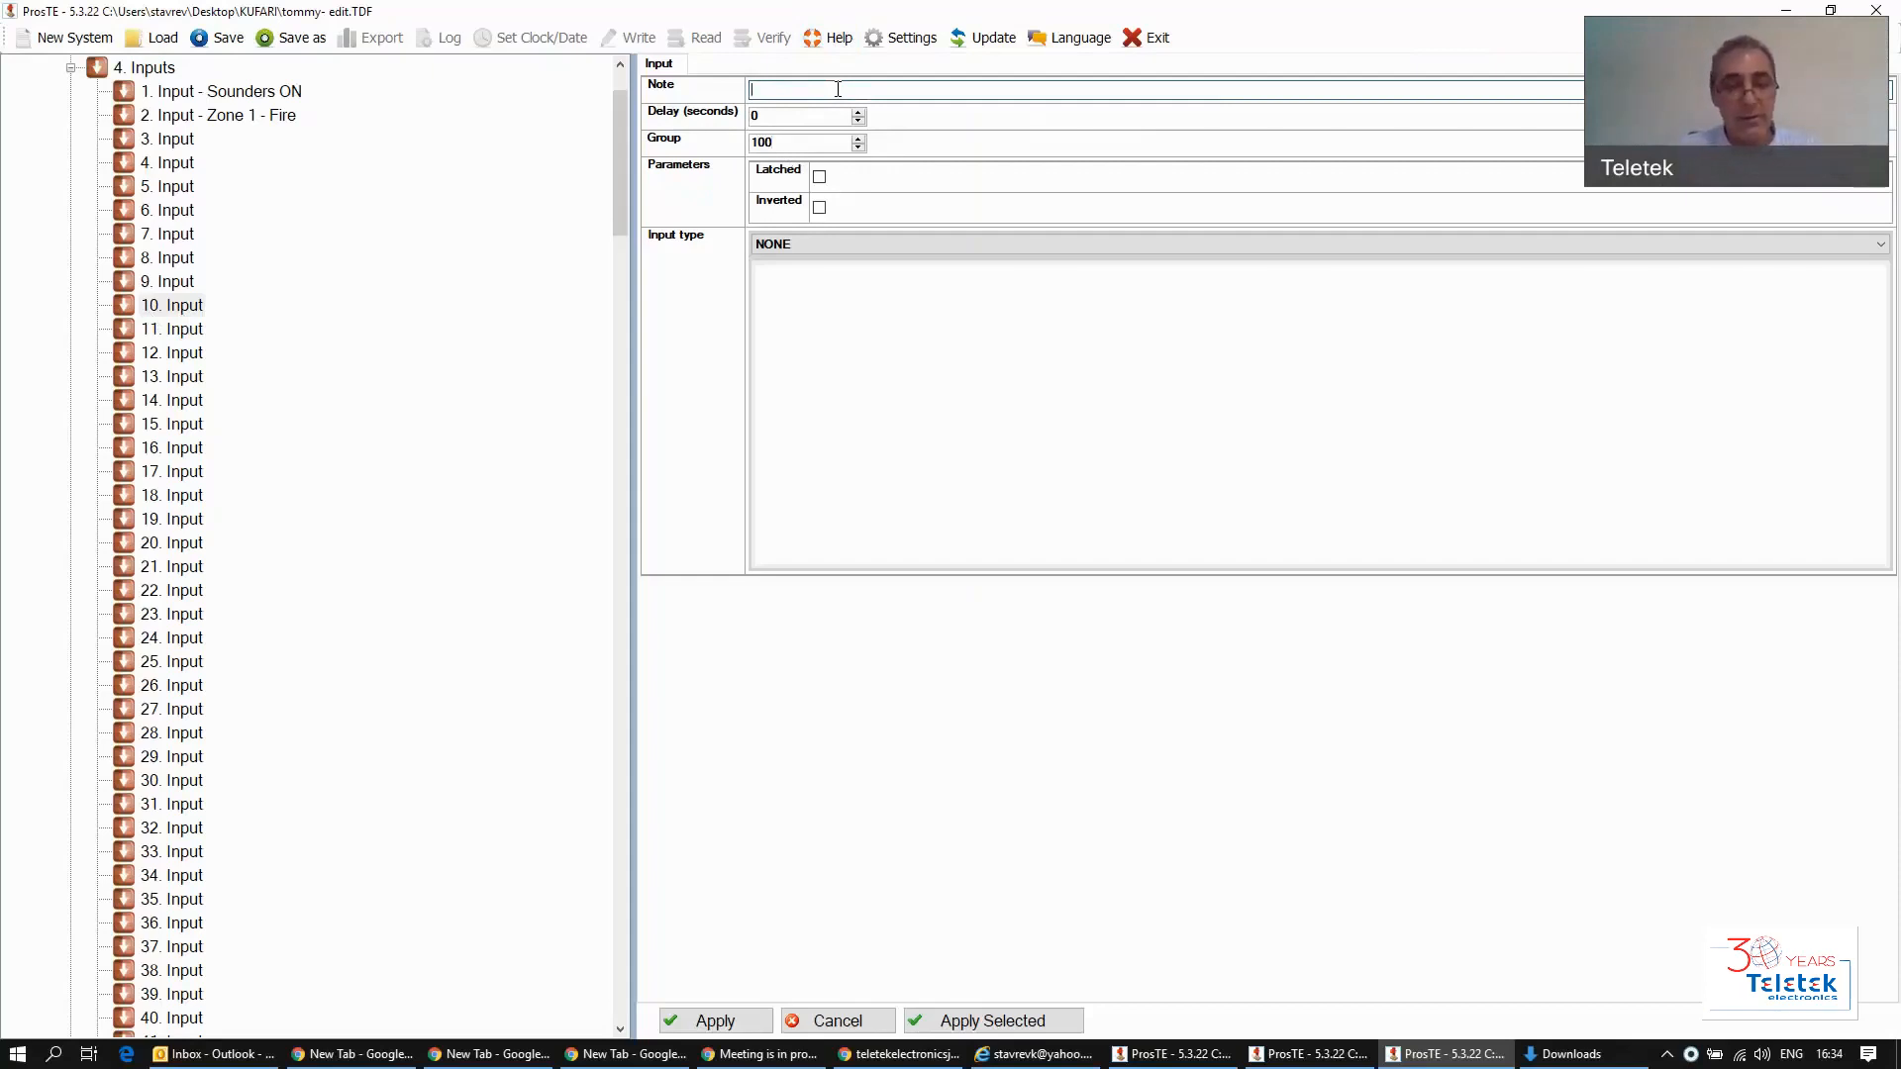
type("Zon")
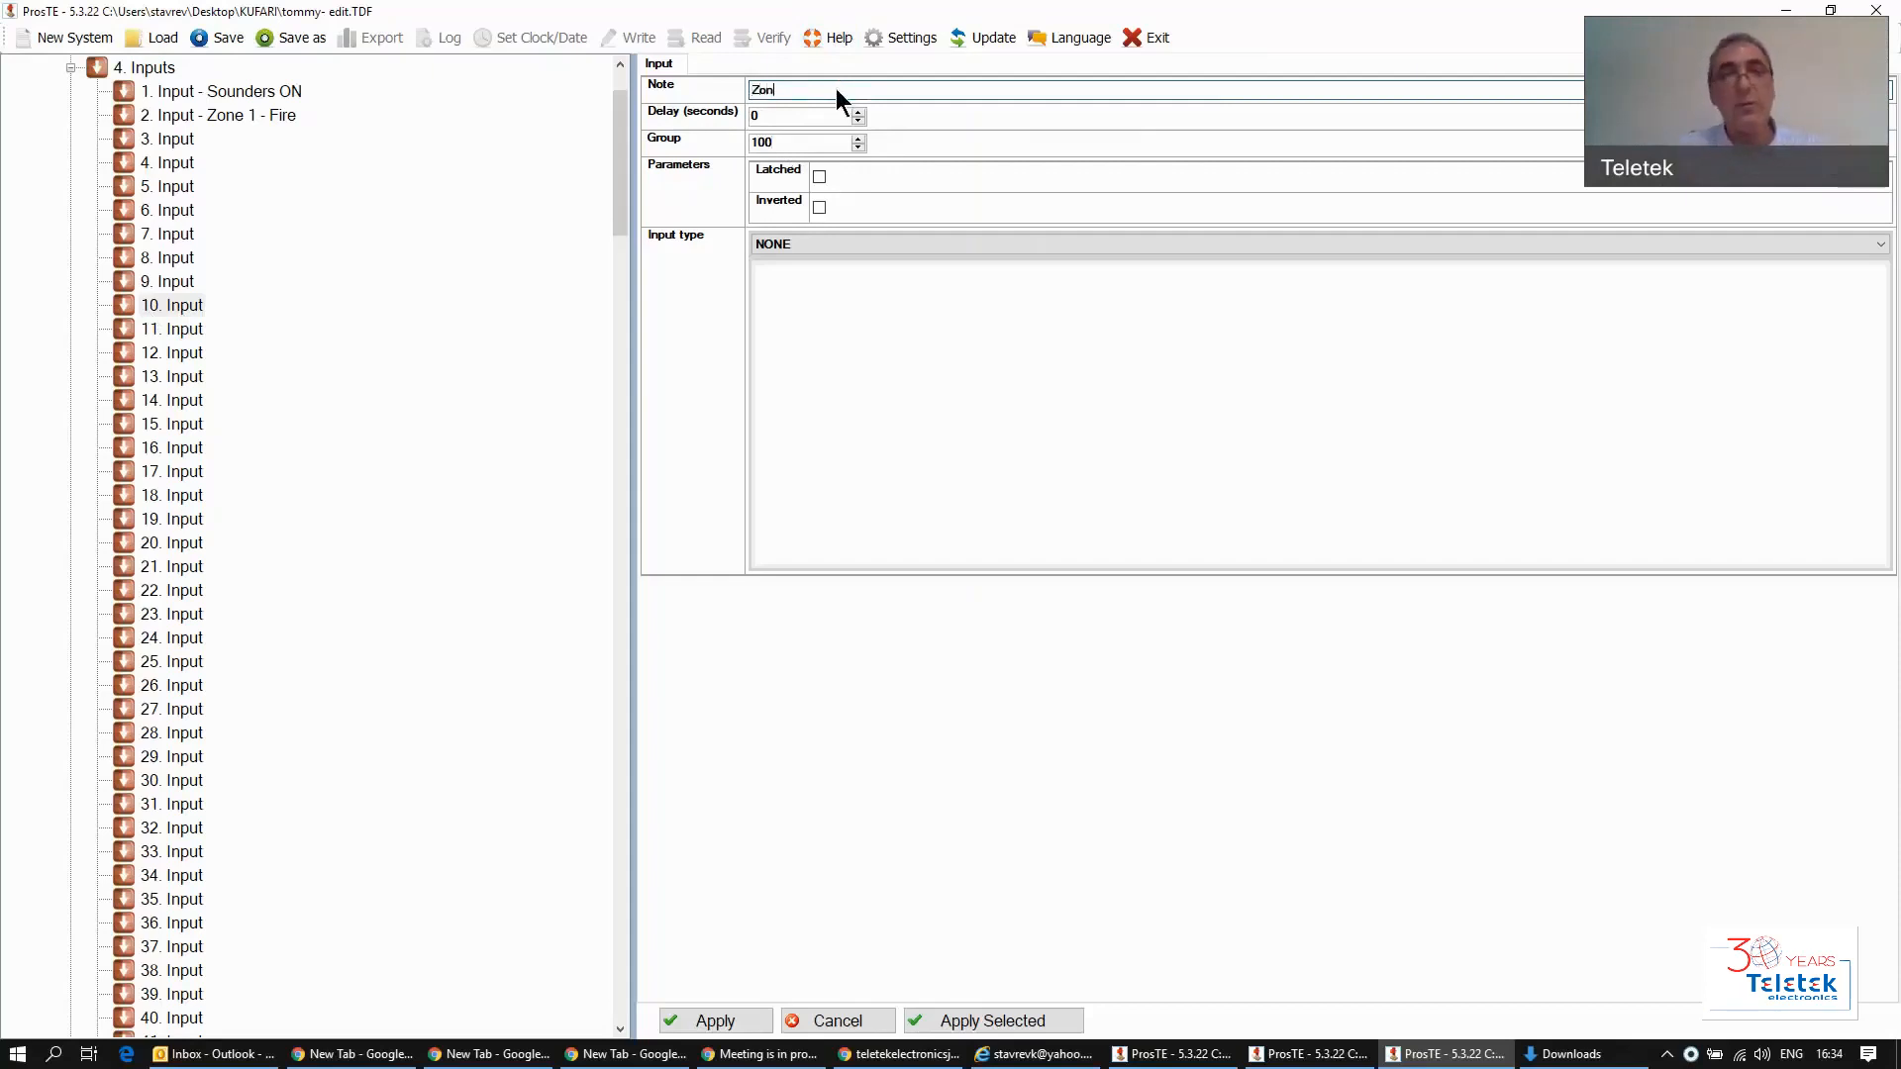
type("e 1")
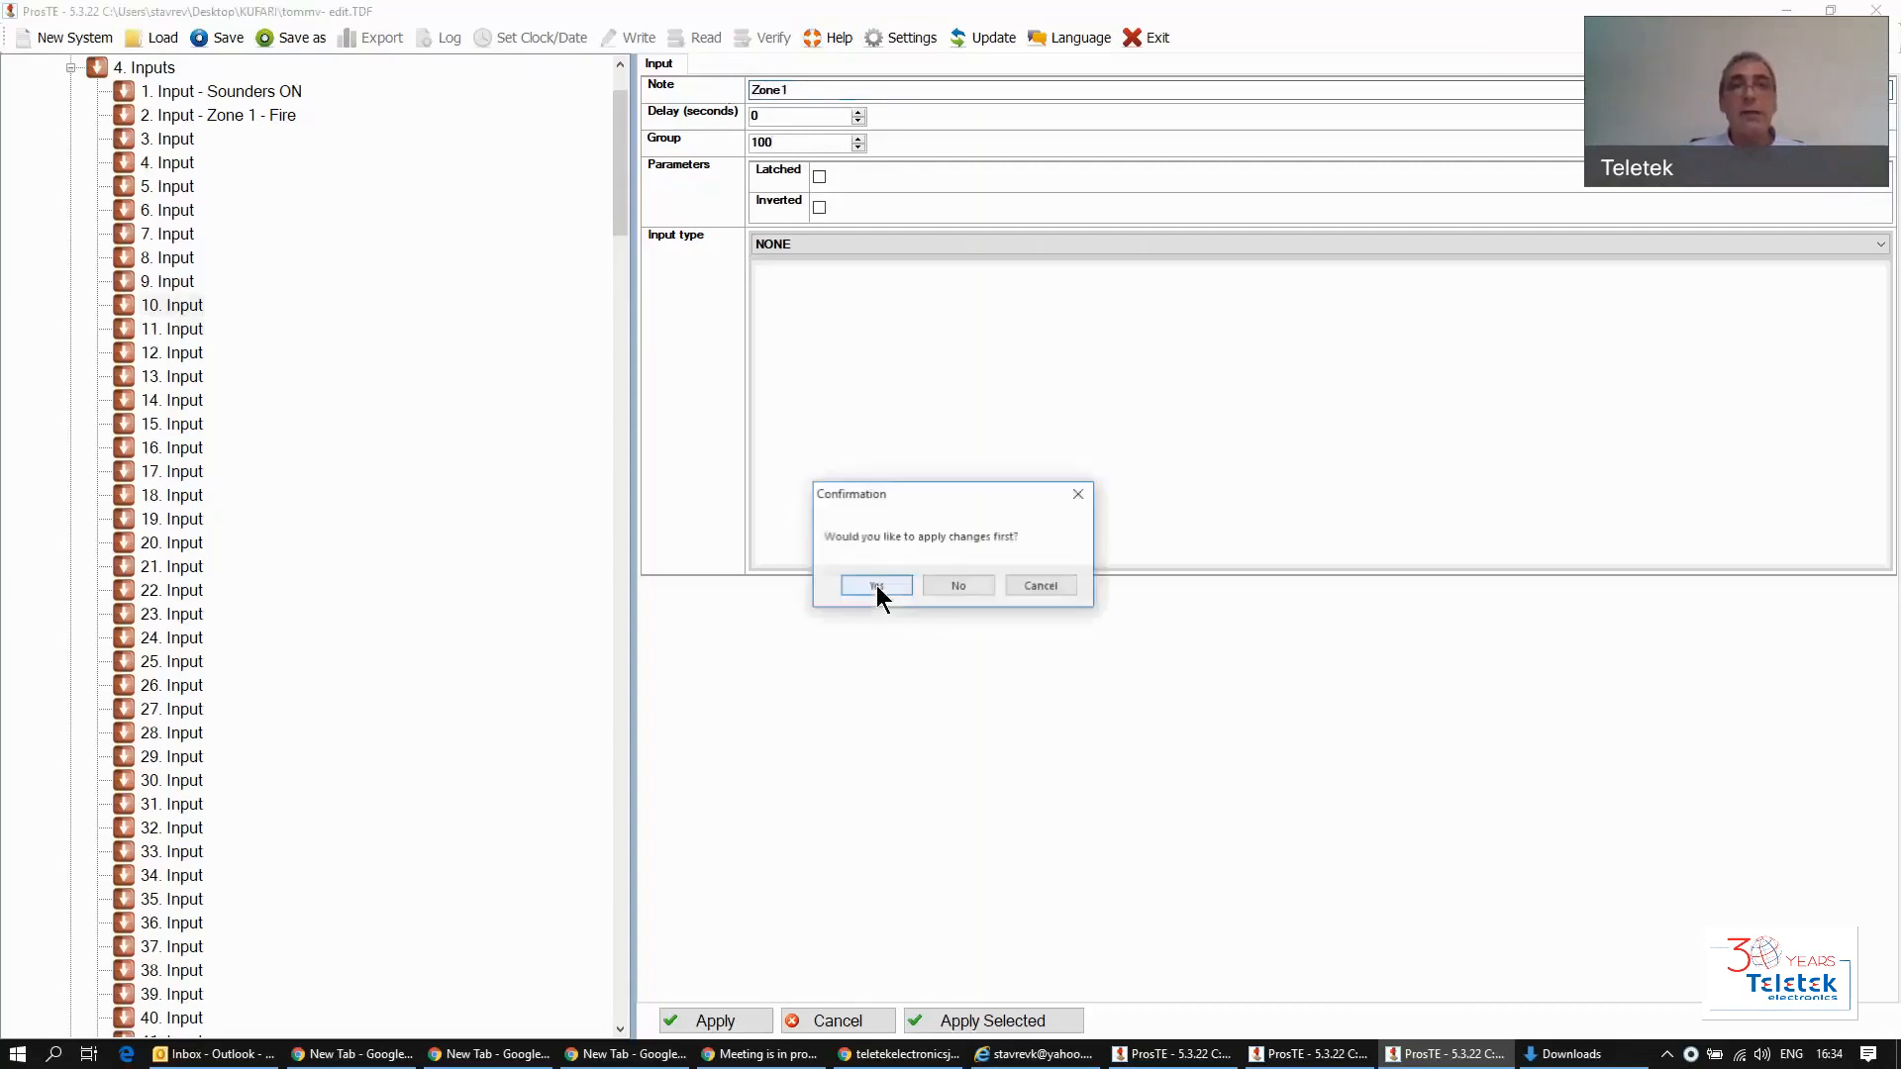
left_click(876, 587)
Step: Enter the note "Zone2" for Input 11, set its group to 10 and apply the changes
left_click(758, 90)
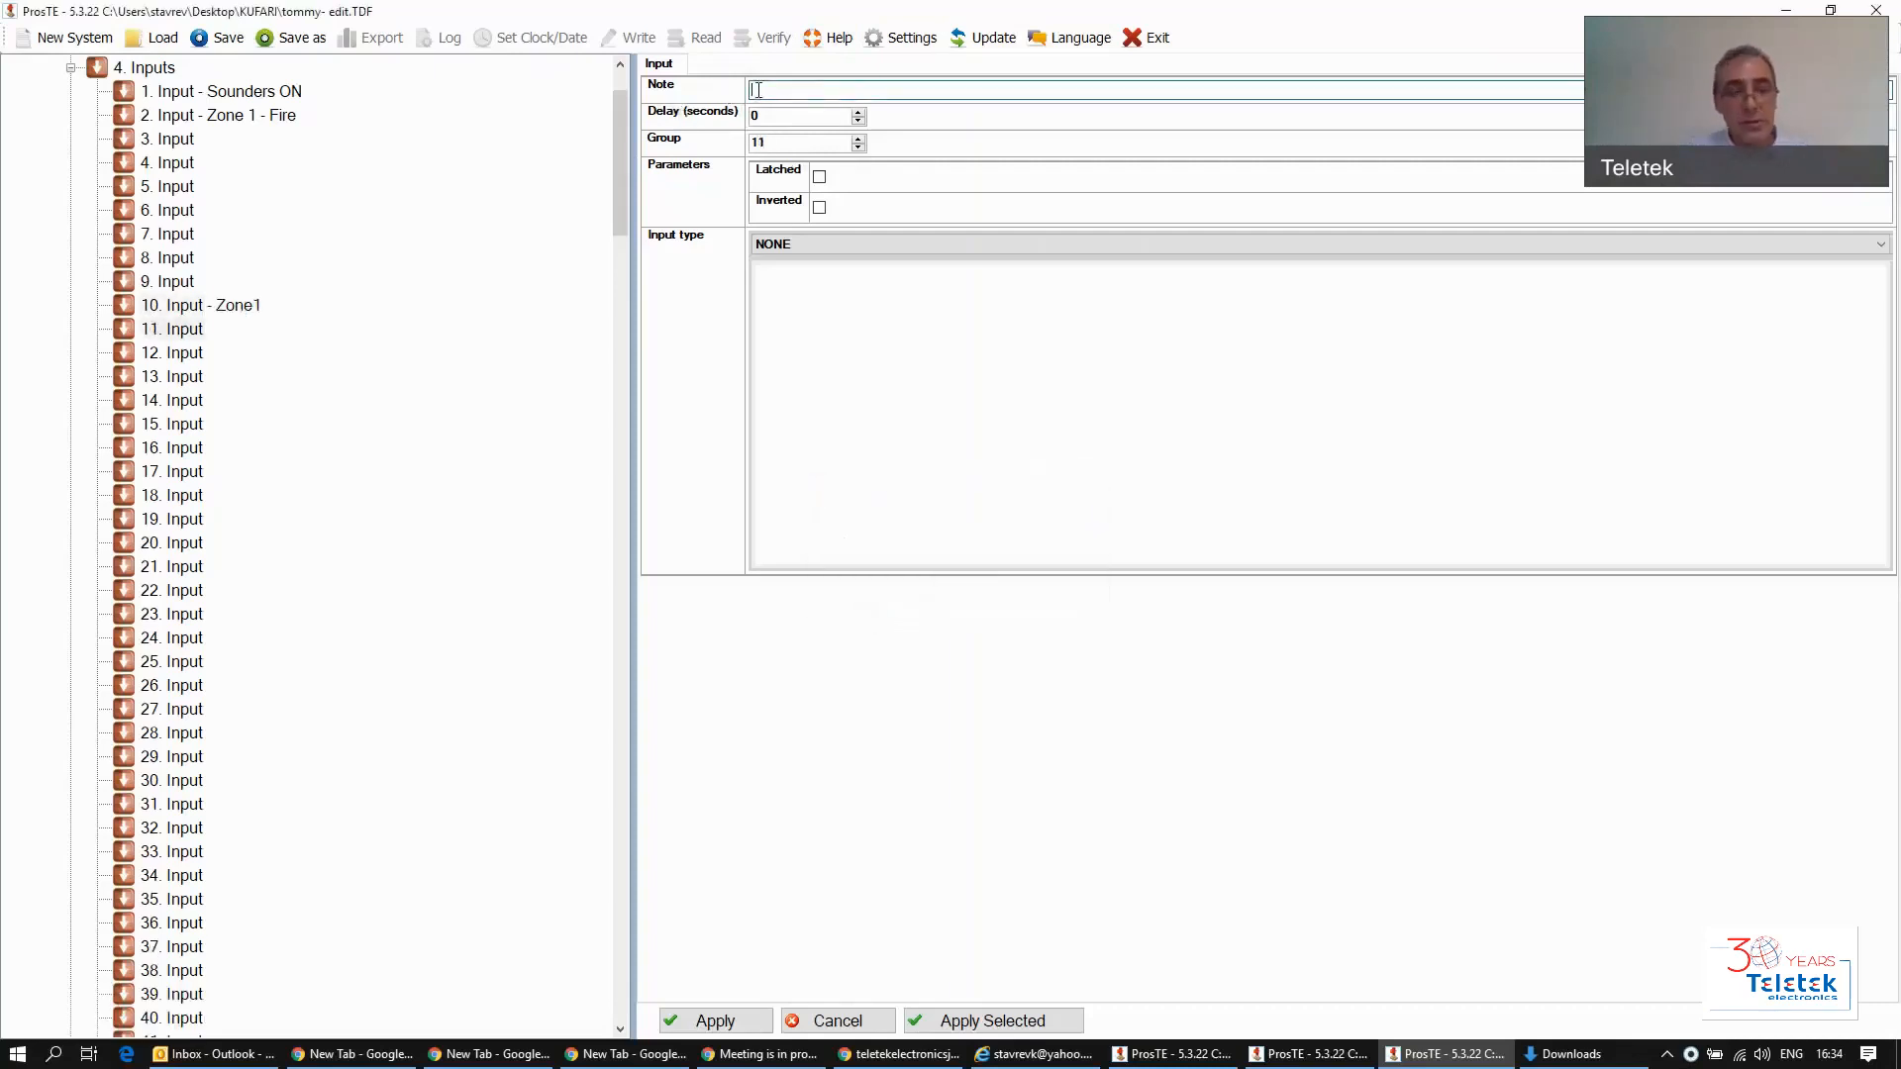
type("Zone")
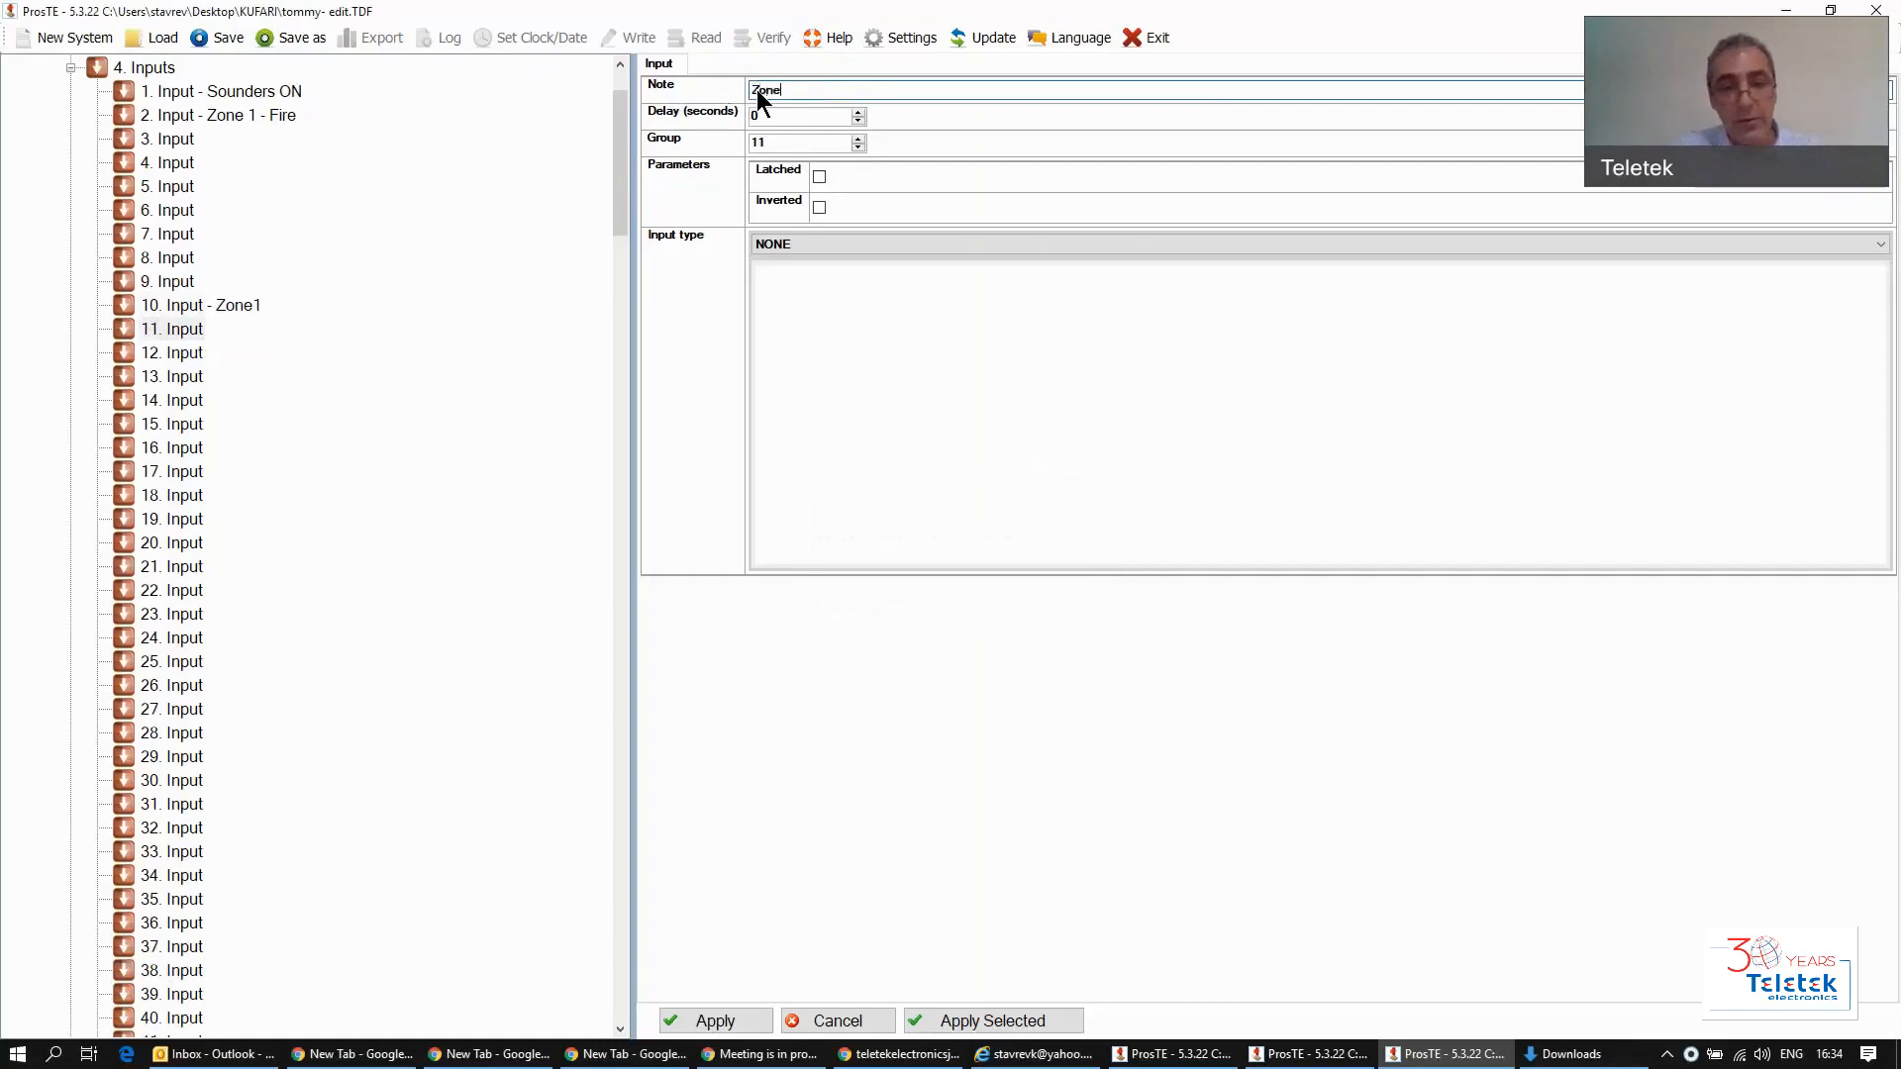
type("2")
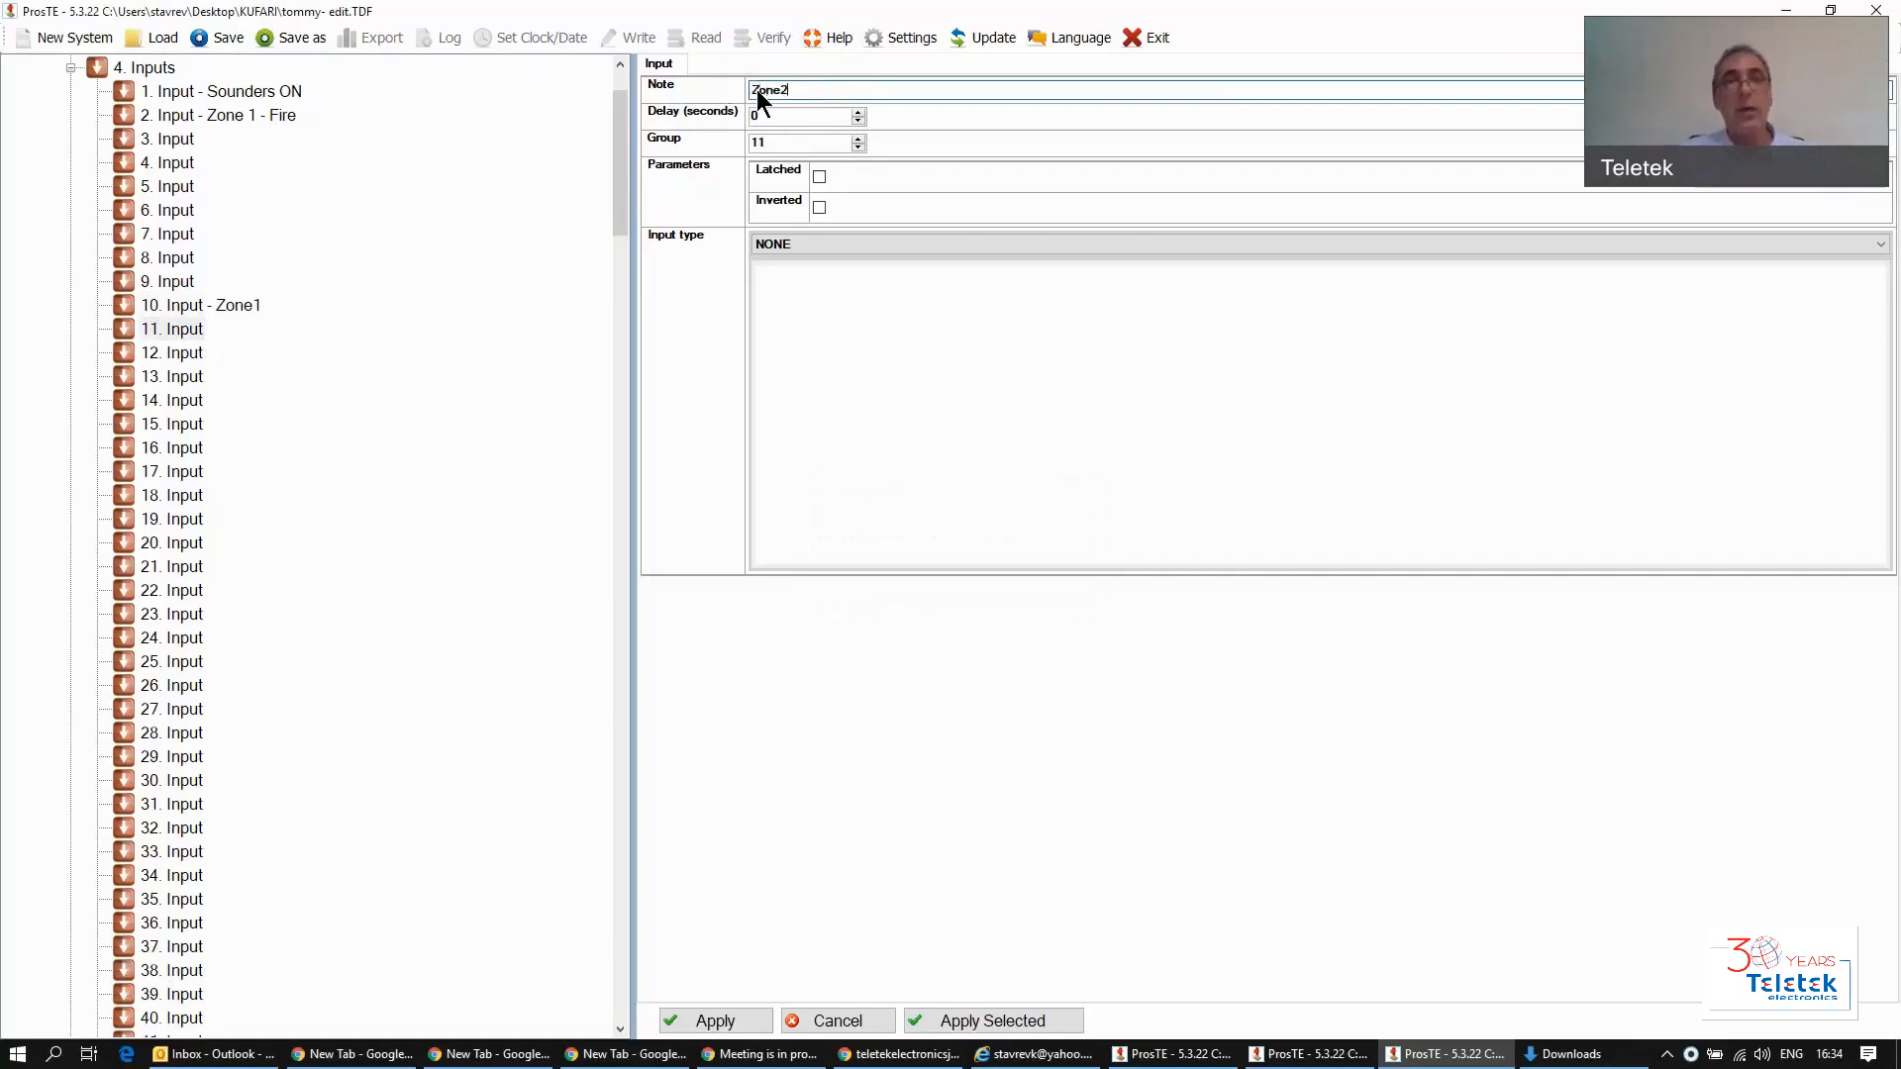
double_click(797, 143)
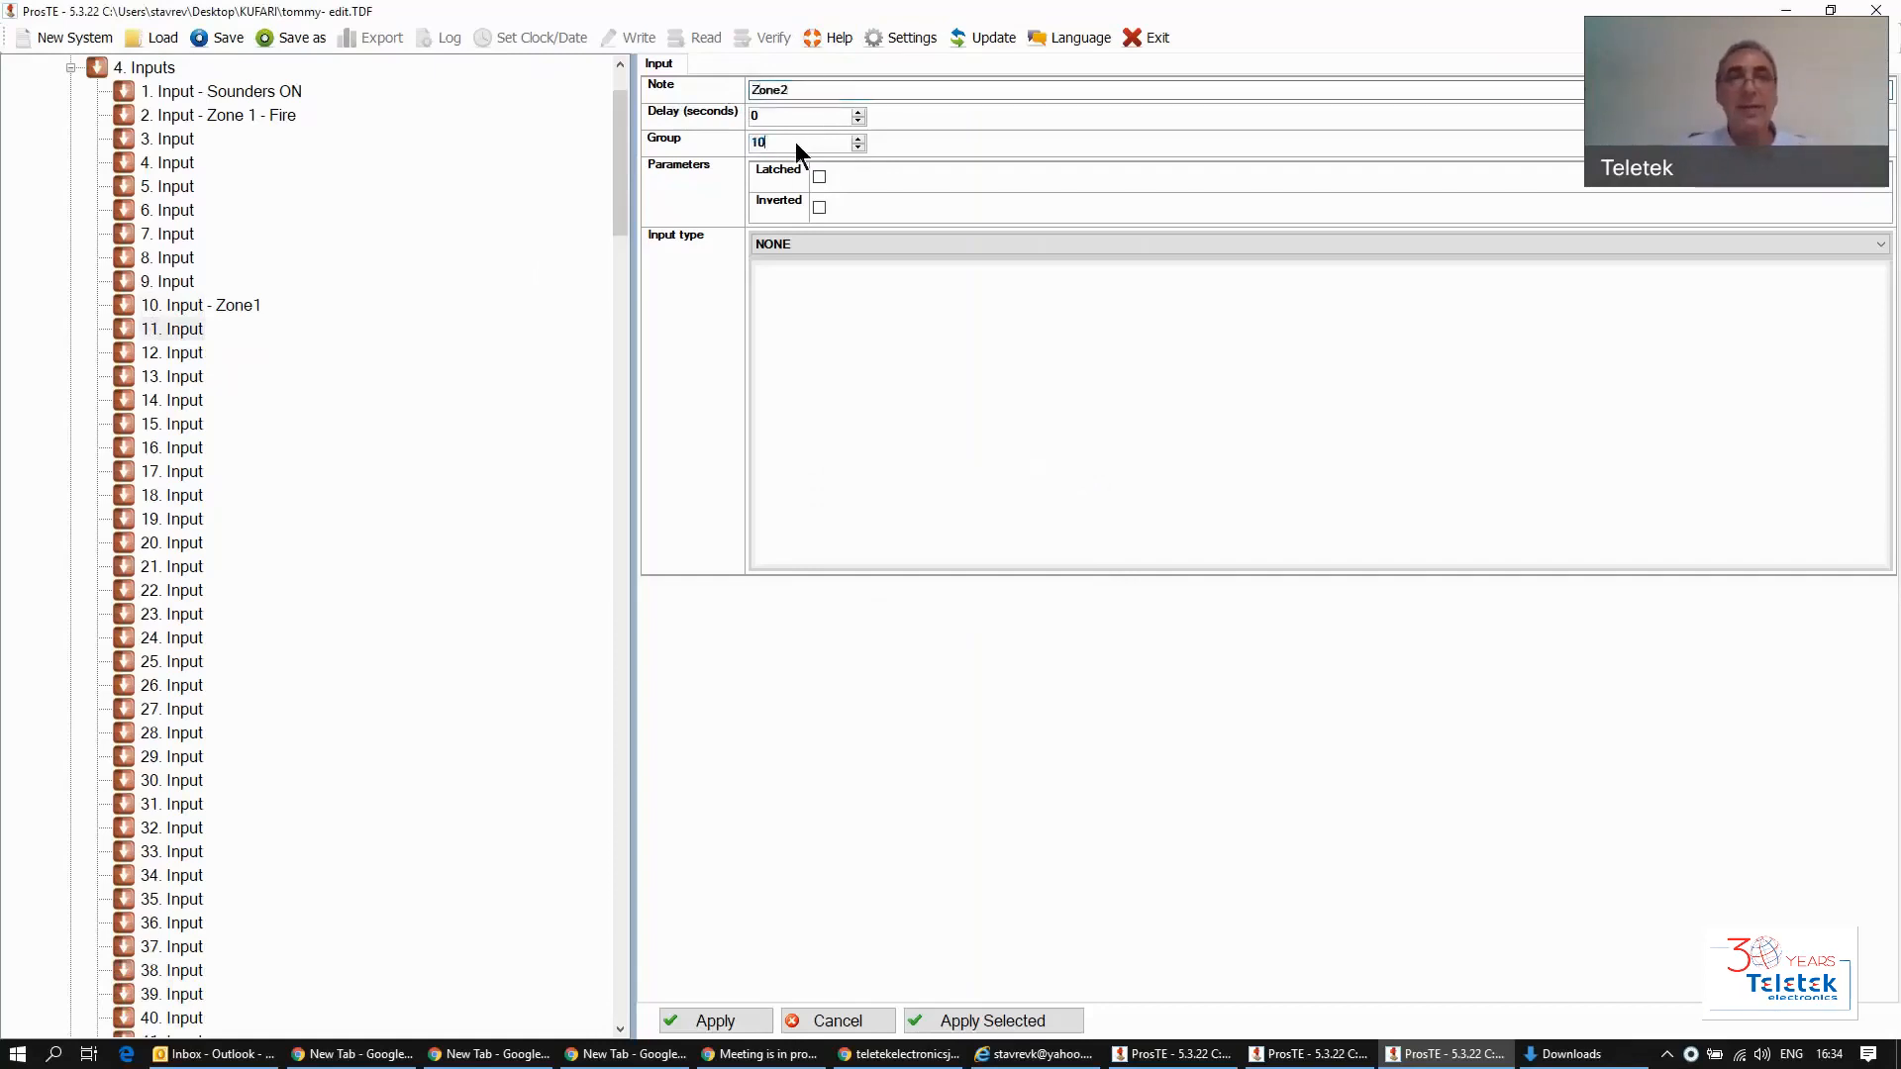
left_click(176, 352)
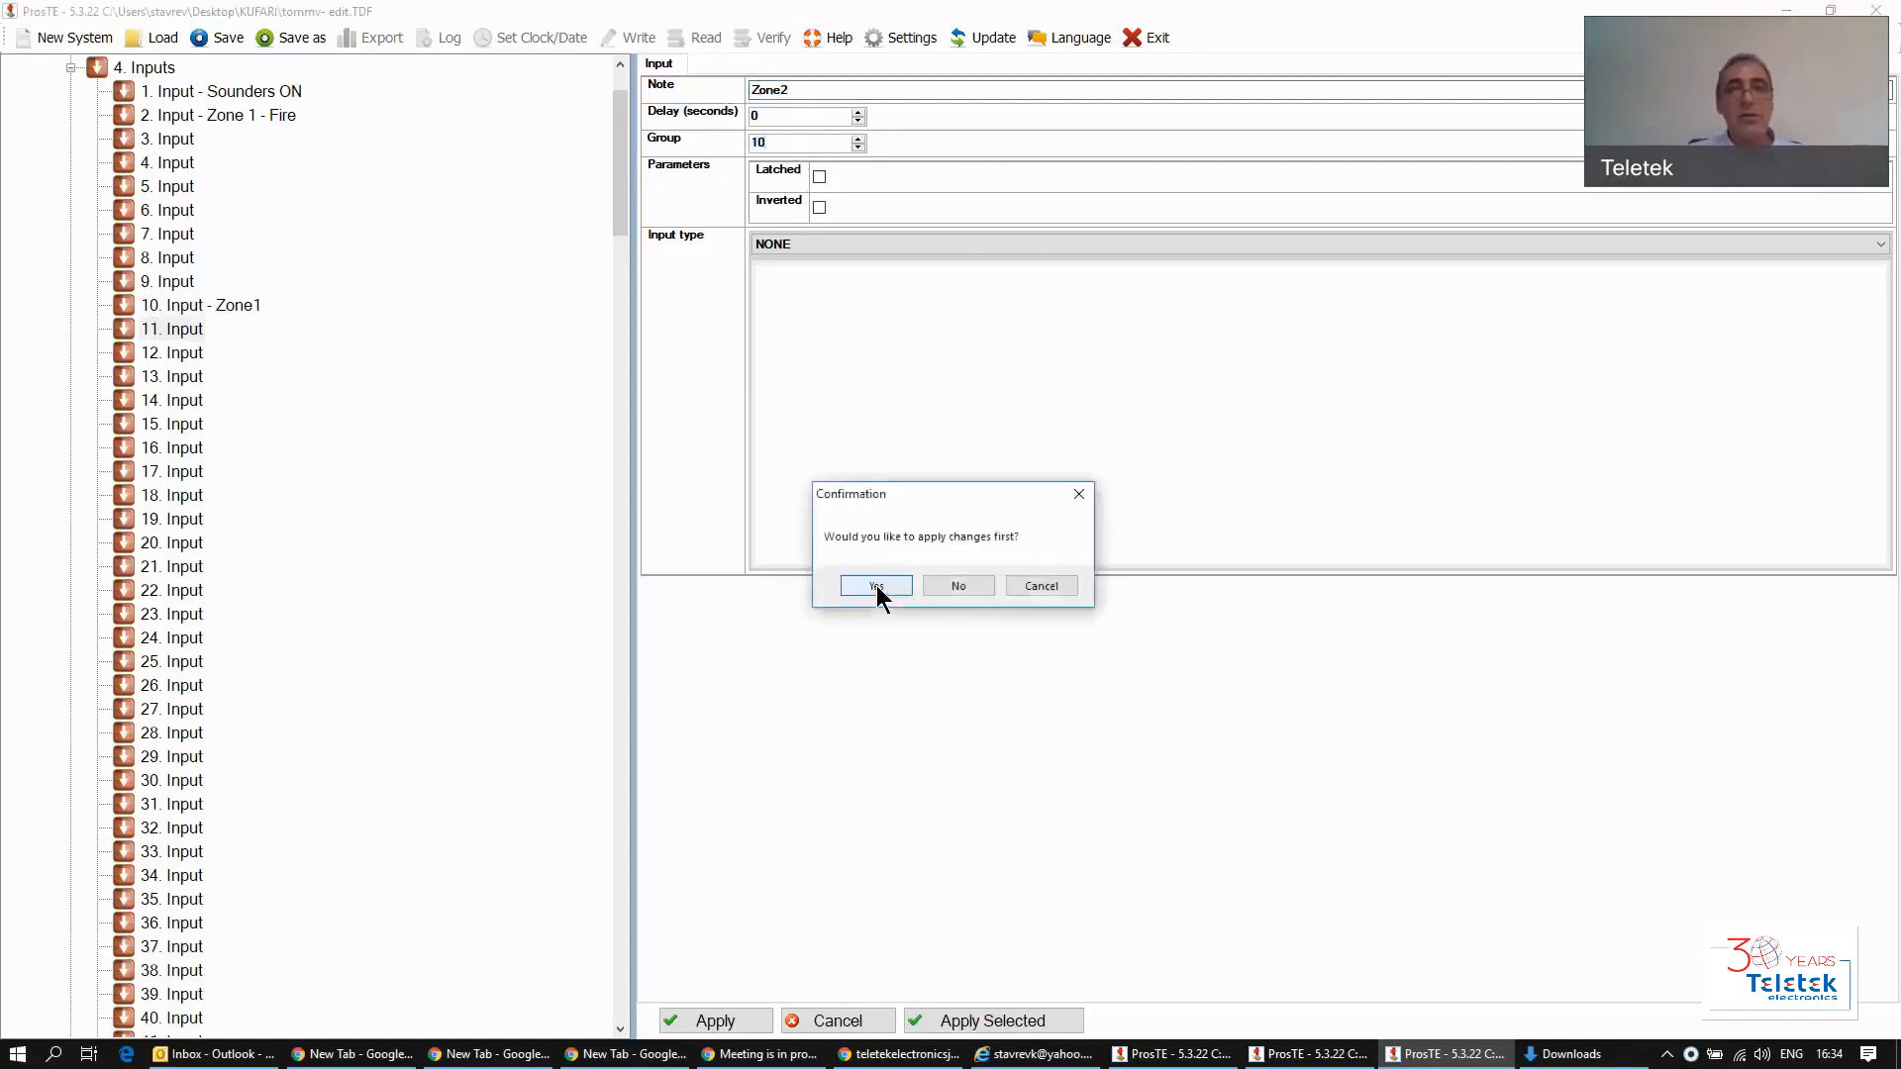
left_click(881, 585)
Step: Enter the note "zone3" for Input 12 and set its group to 10
left_click(788, 92)
type("zo")
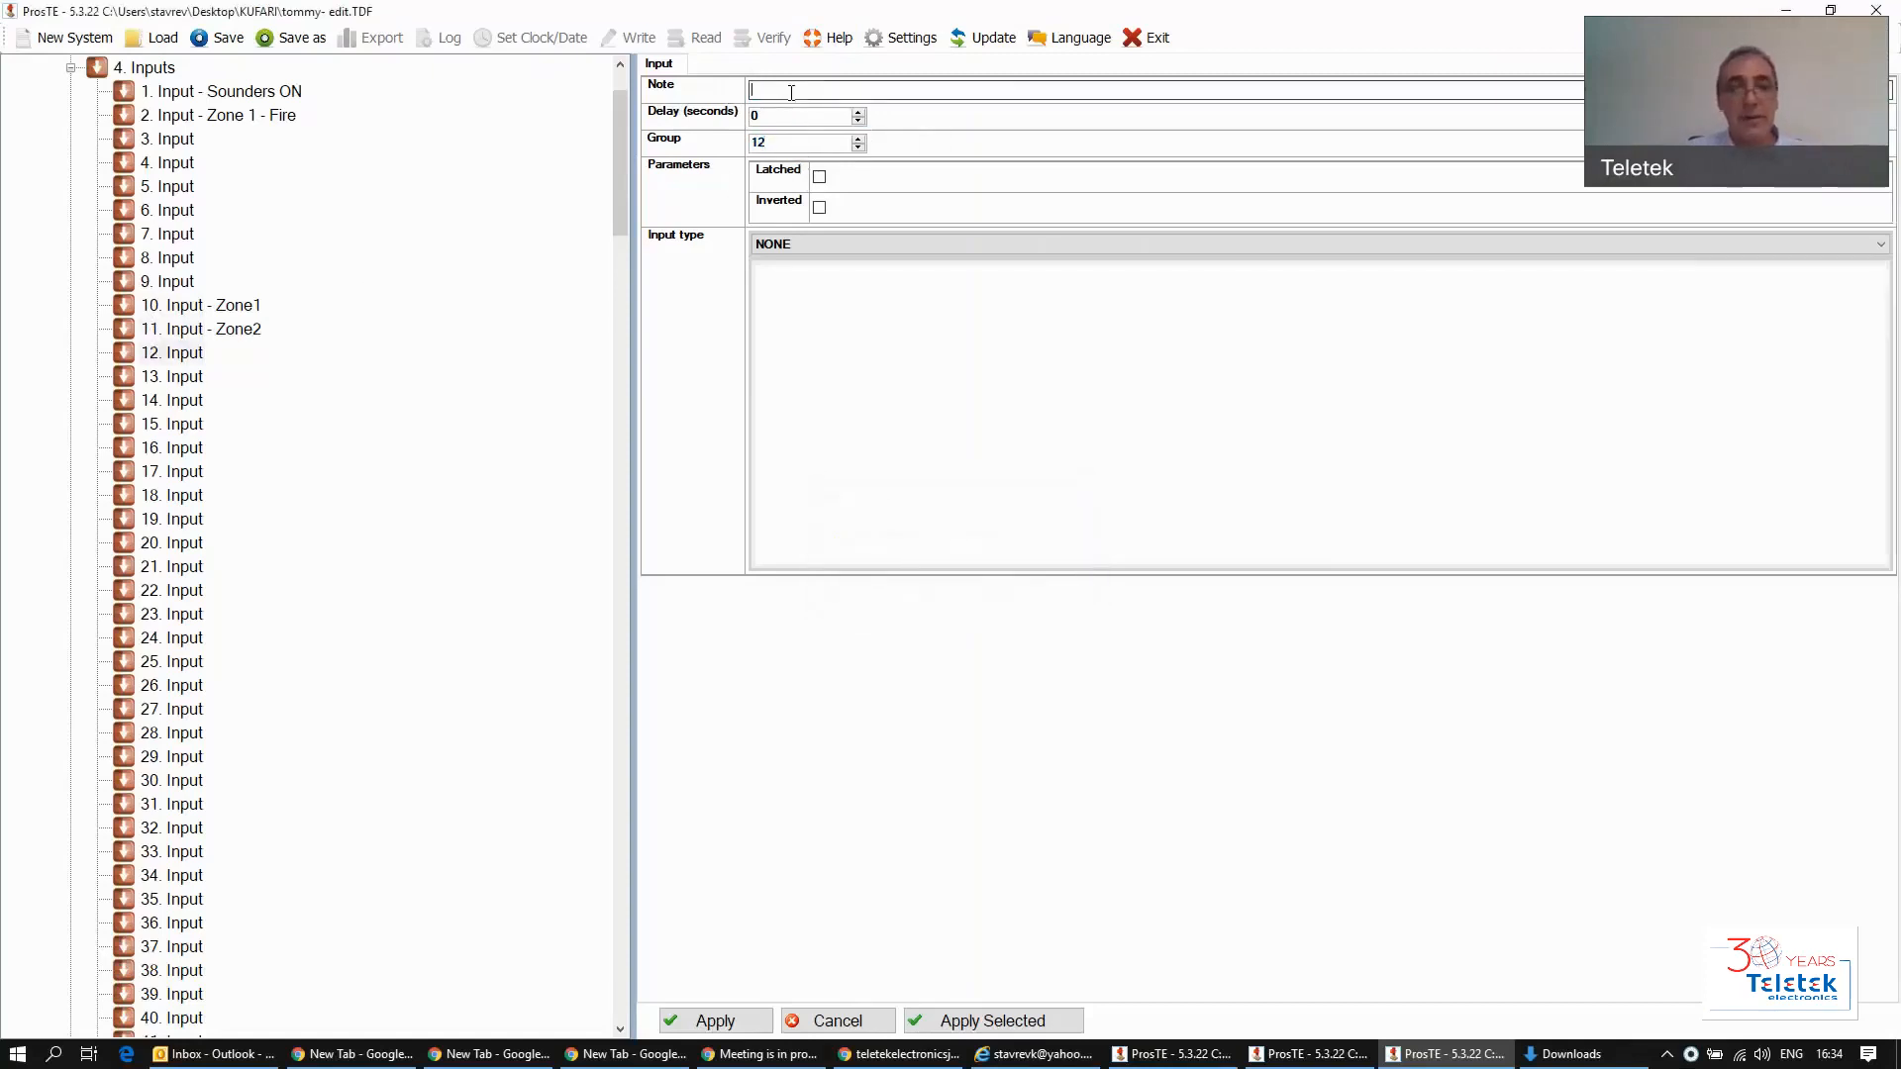
type("3")
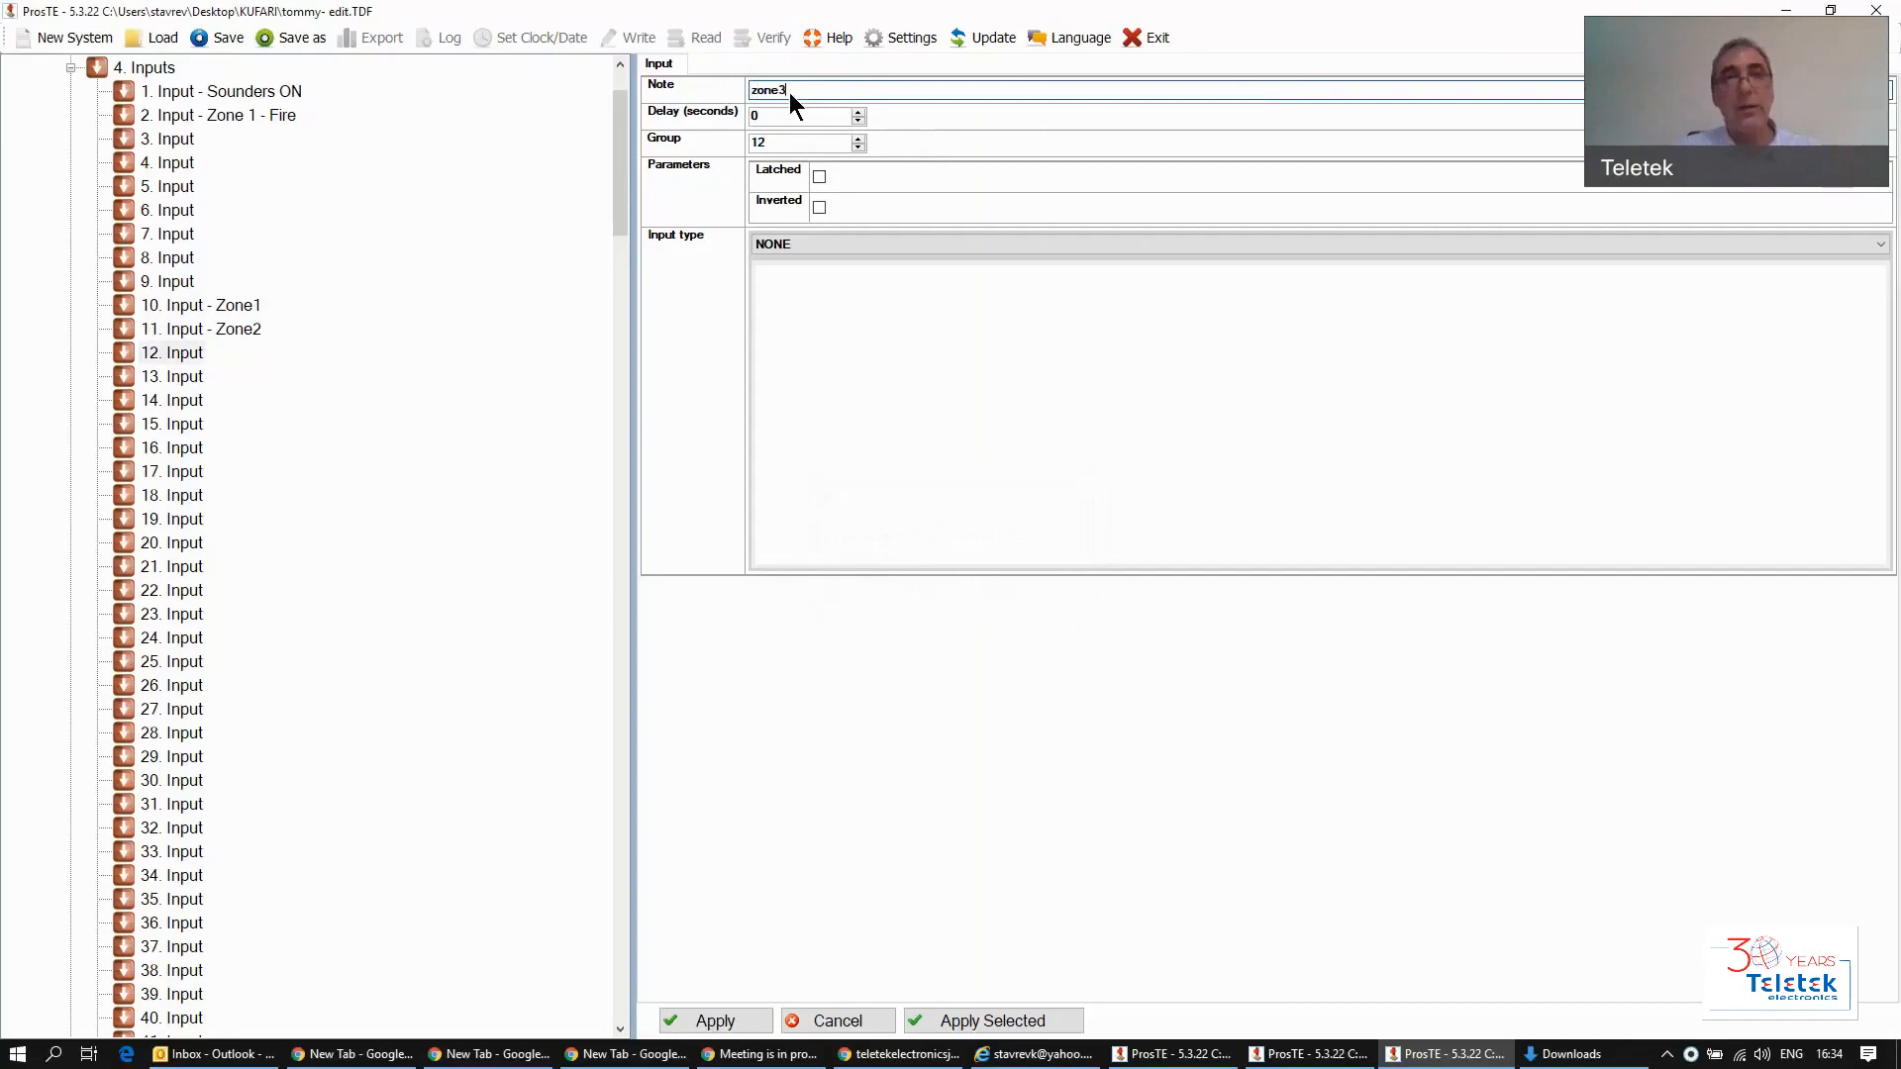
left_click(780, 149)
key("BackSpace")
type("0")
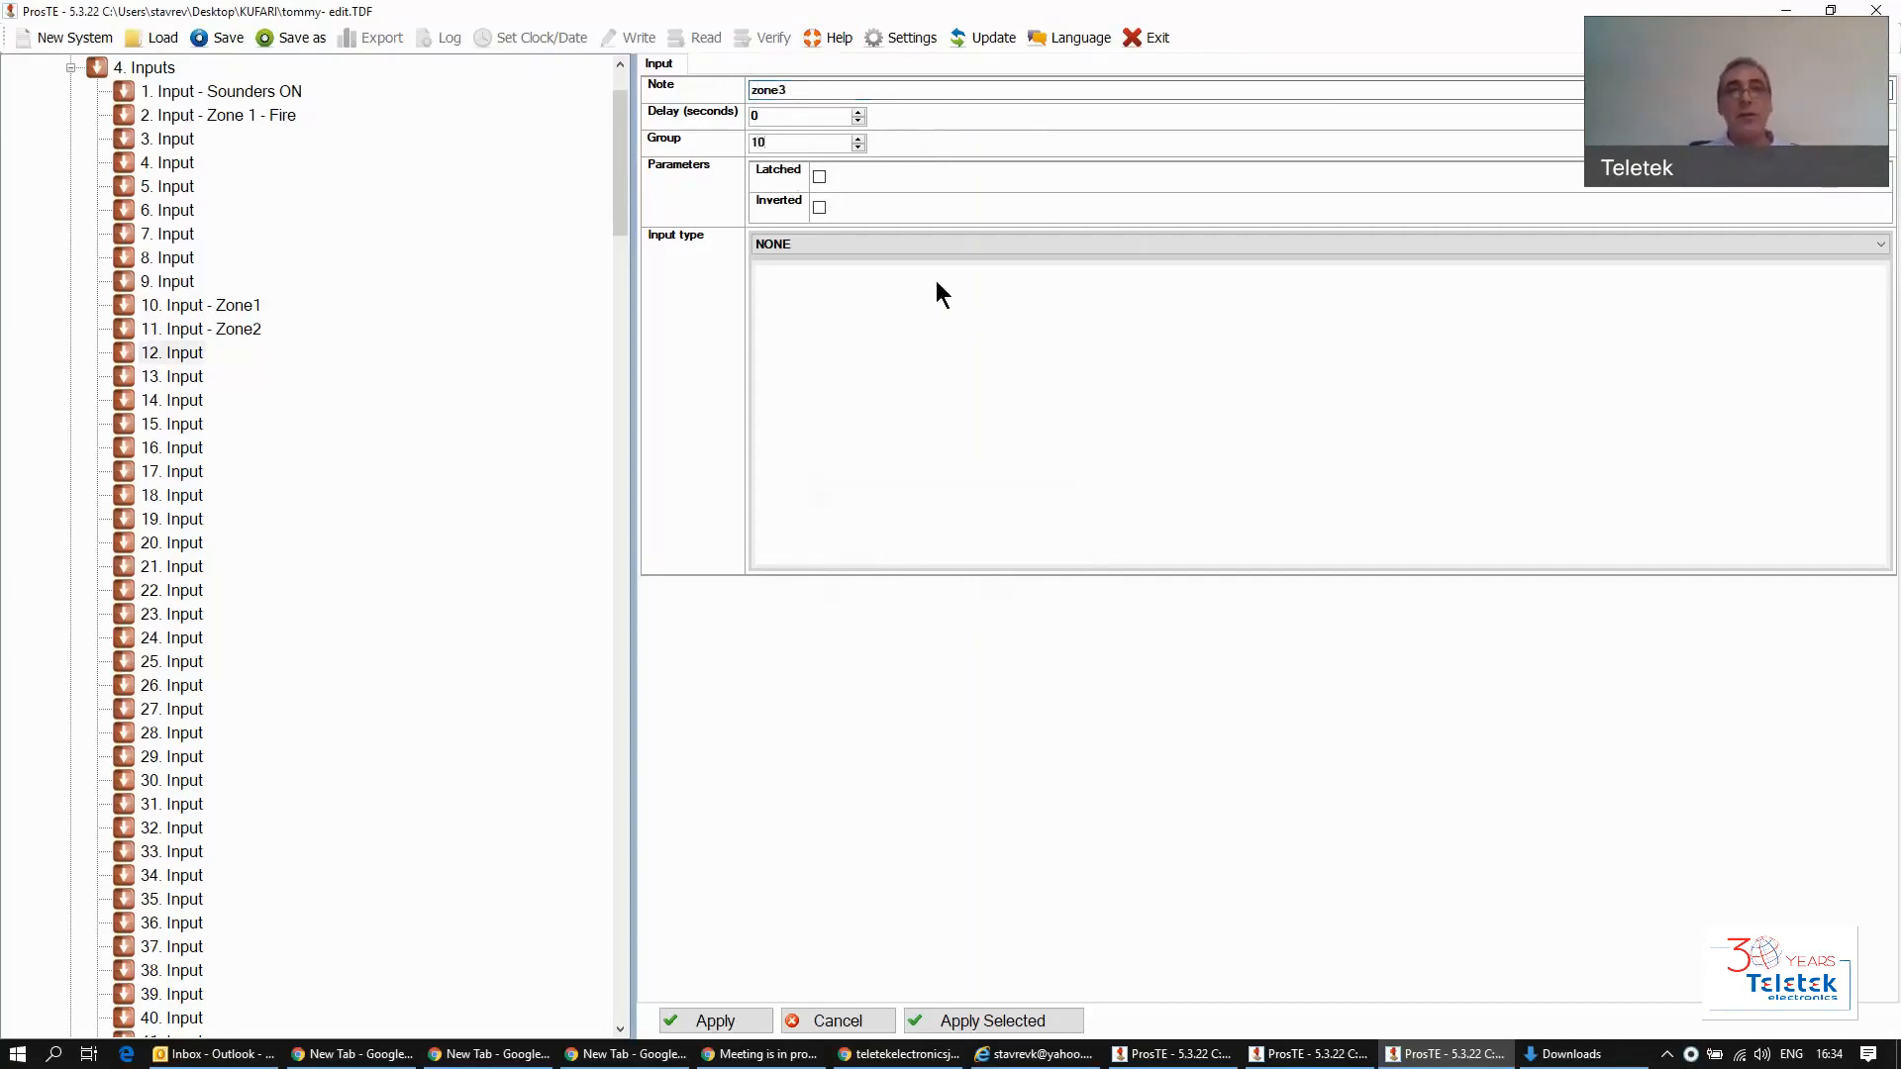
Step: Set Input 12's type to ZONE with the FIRE function and zone number 3, and apply the changes
left_click(884, 243)
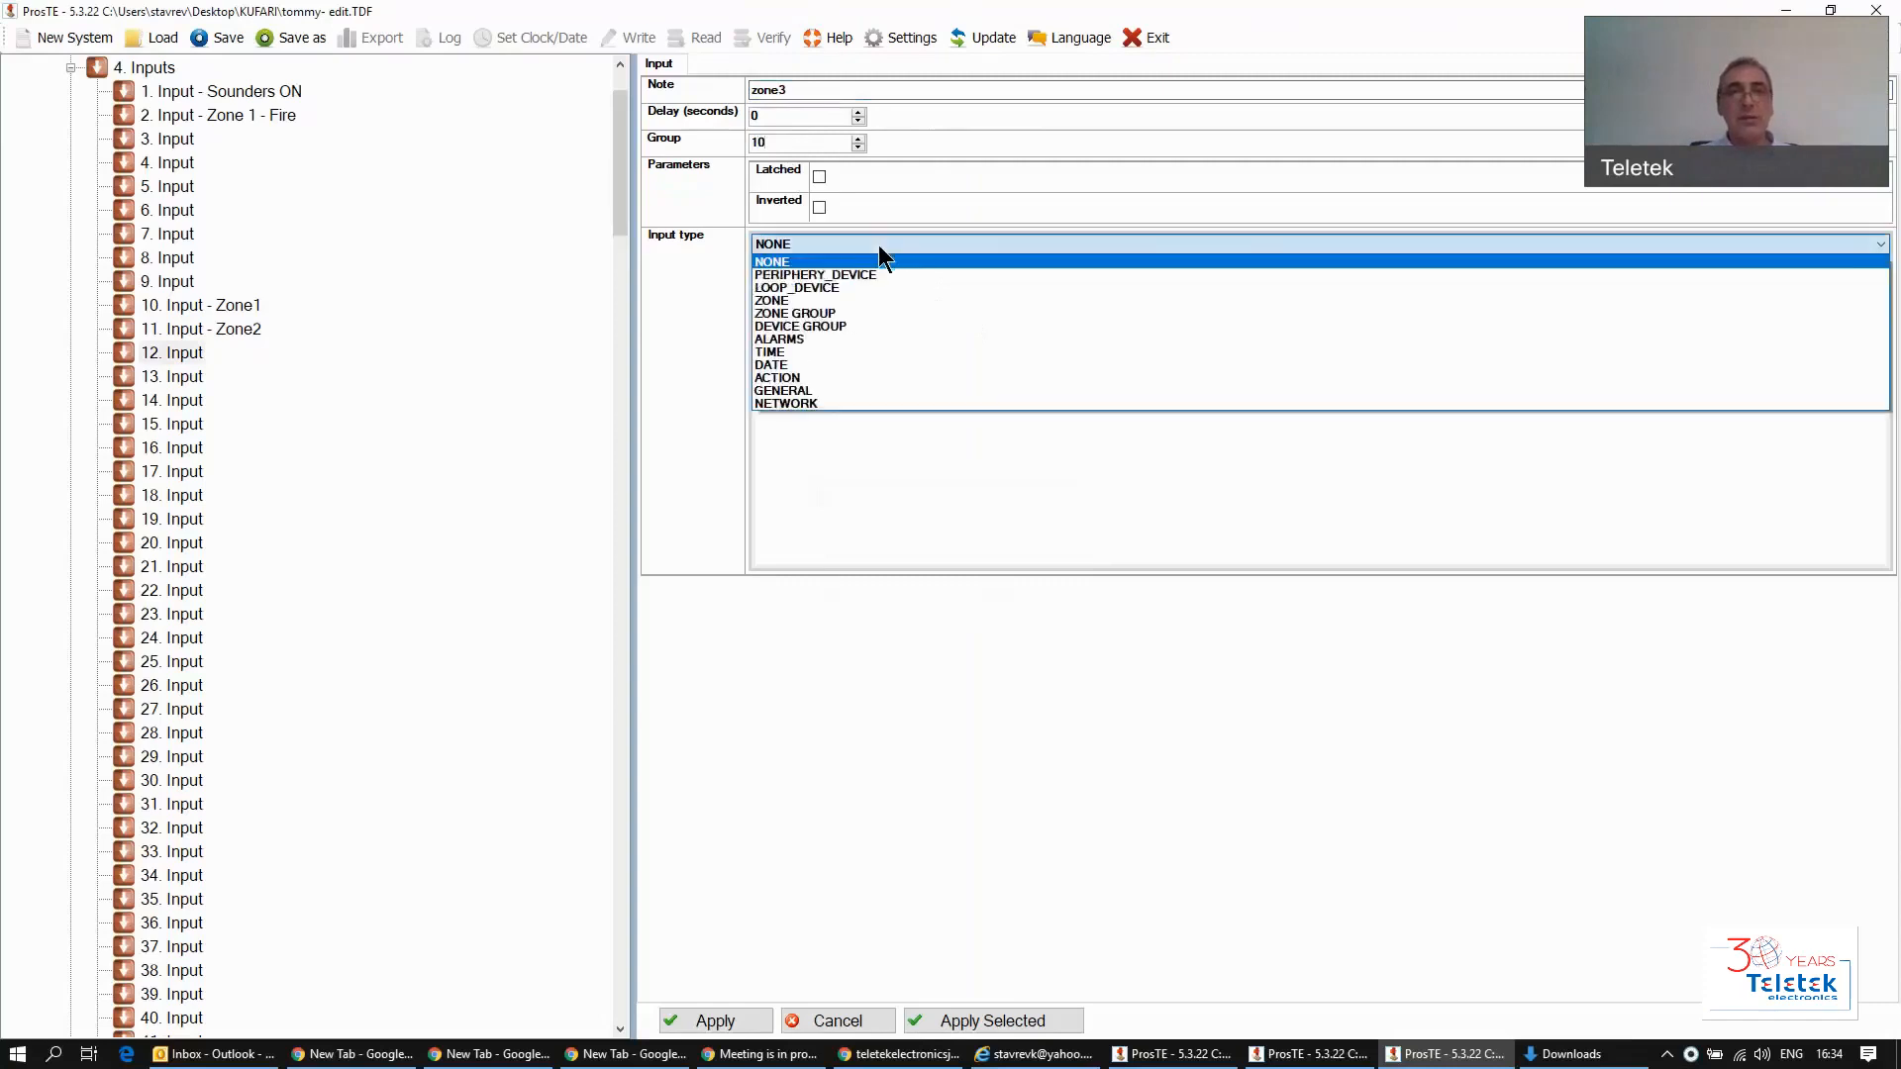
left_click(772, 301)
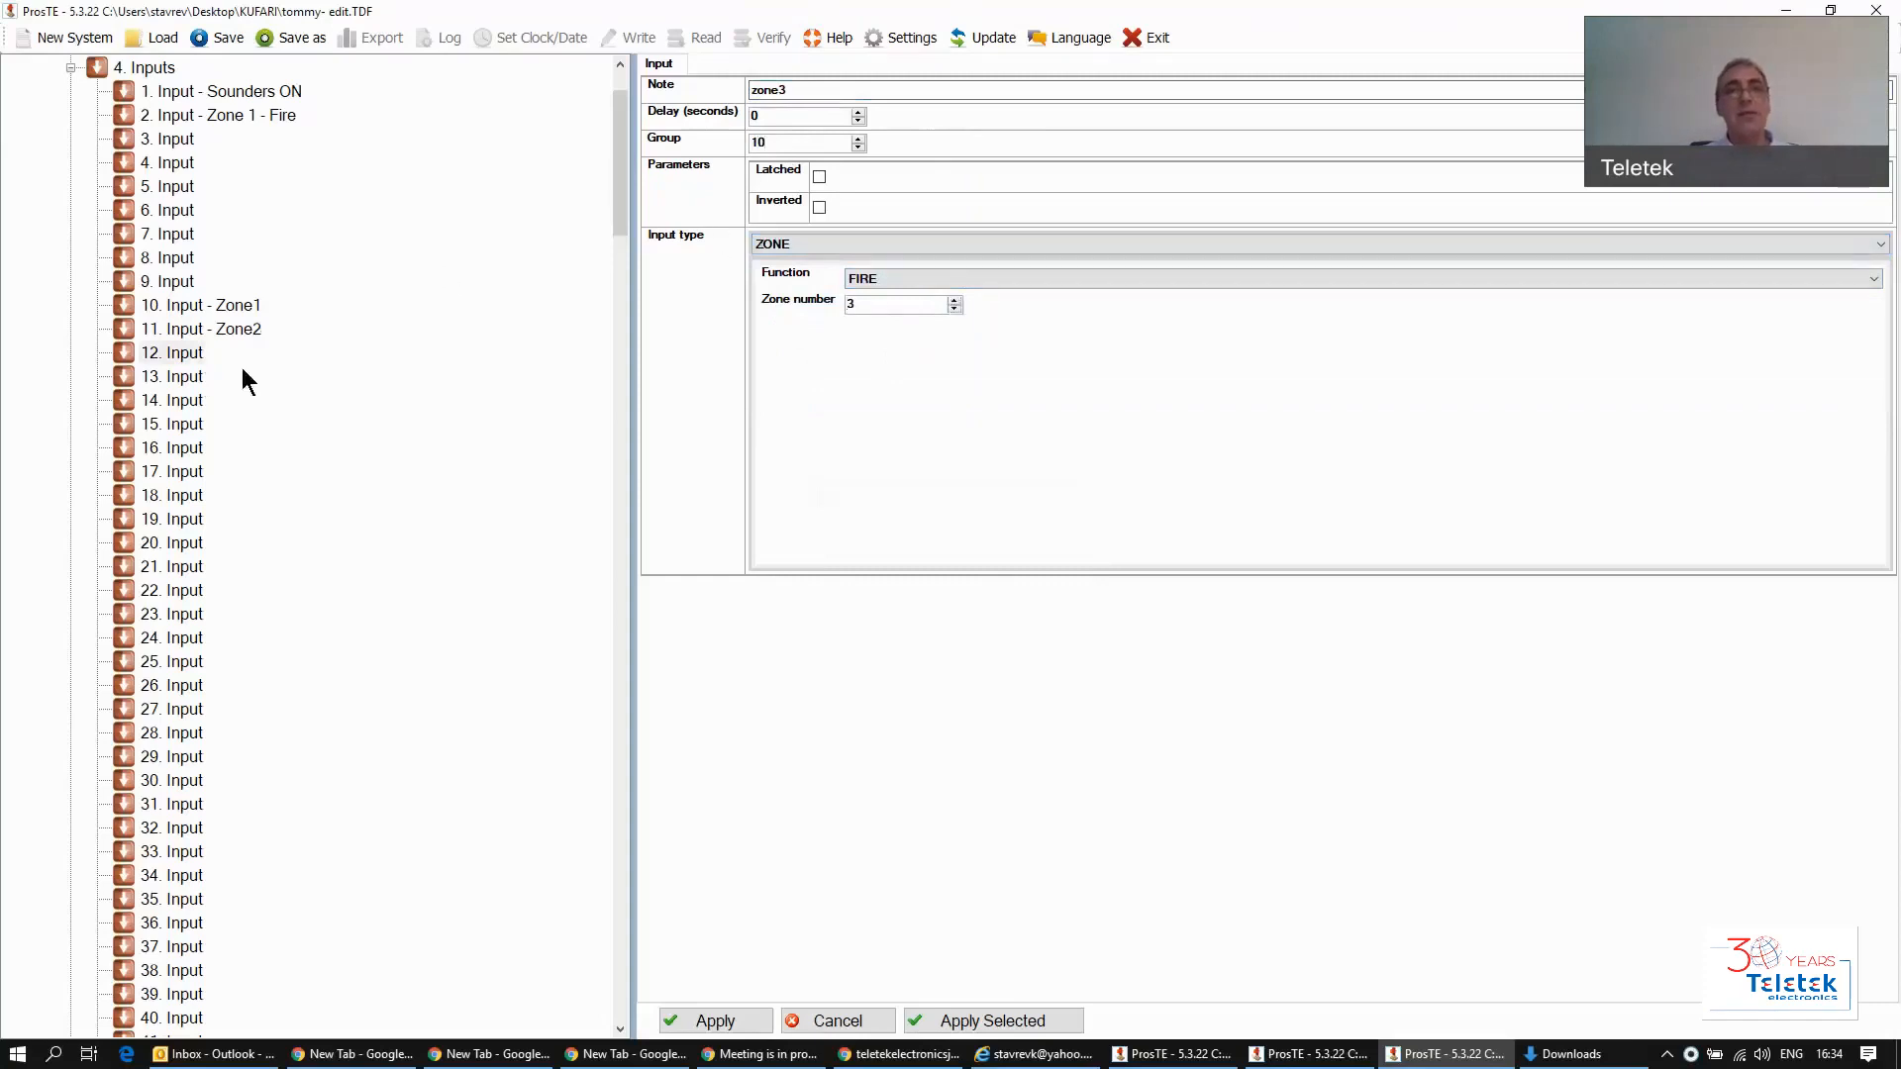
left_click(714, 1021)
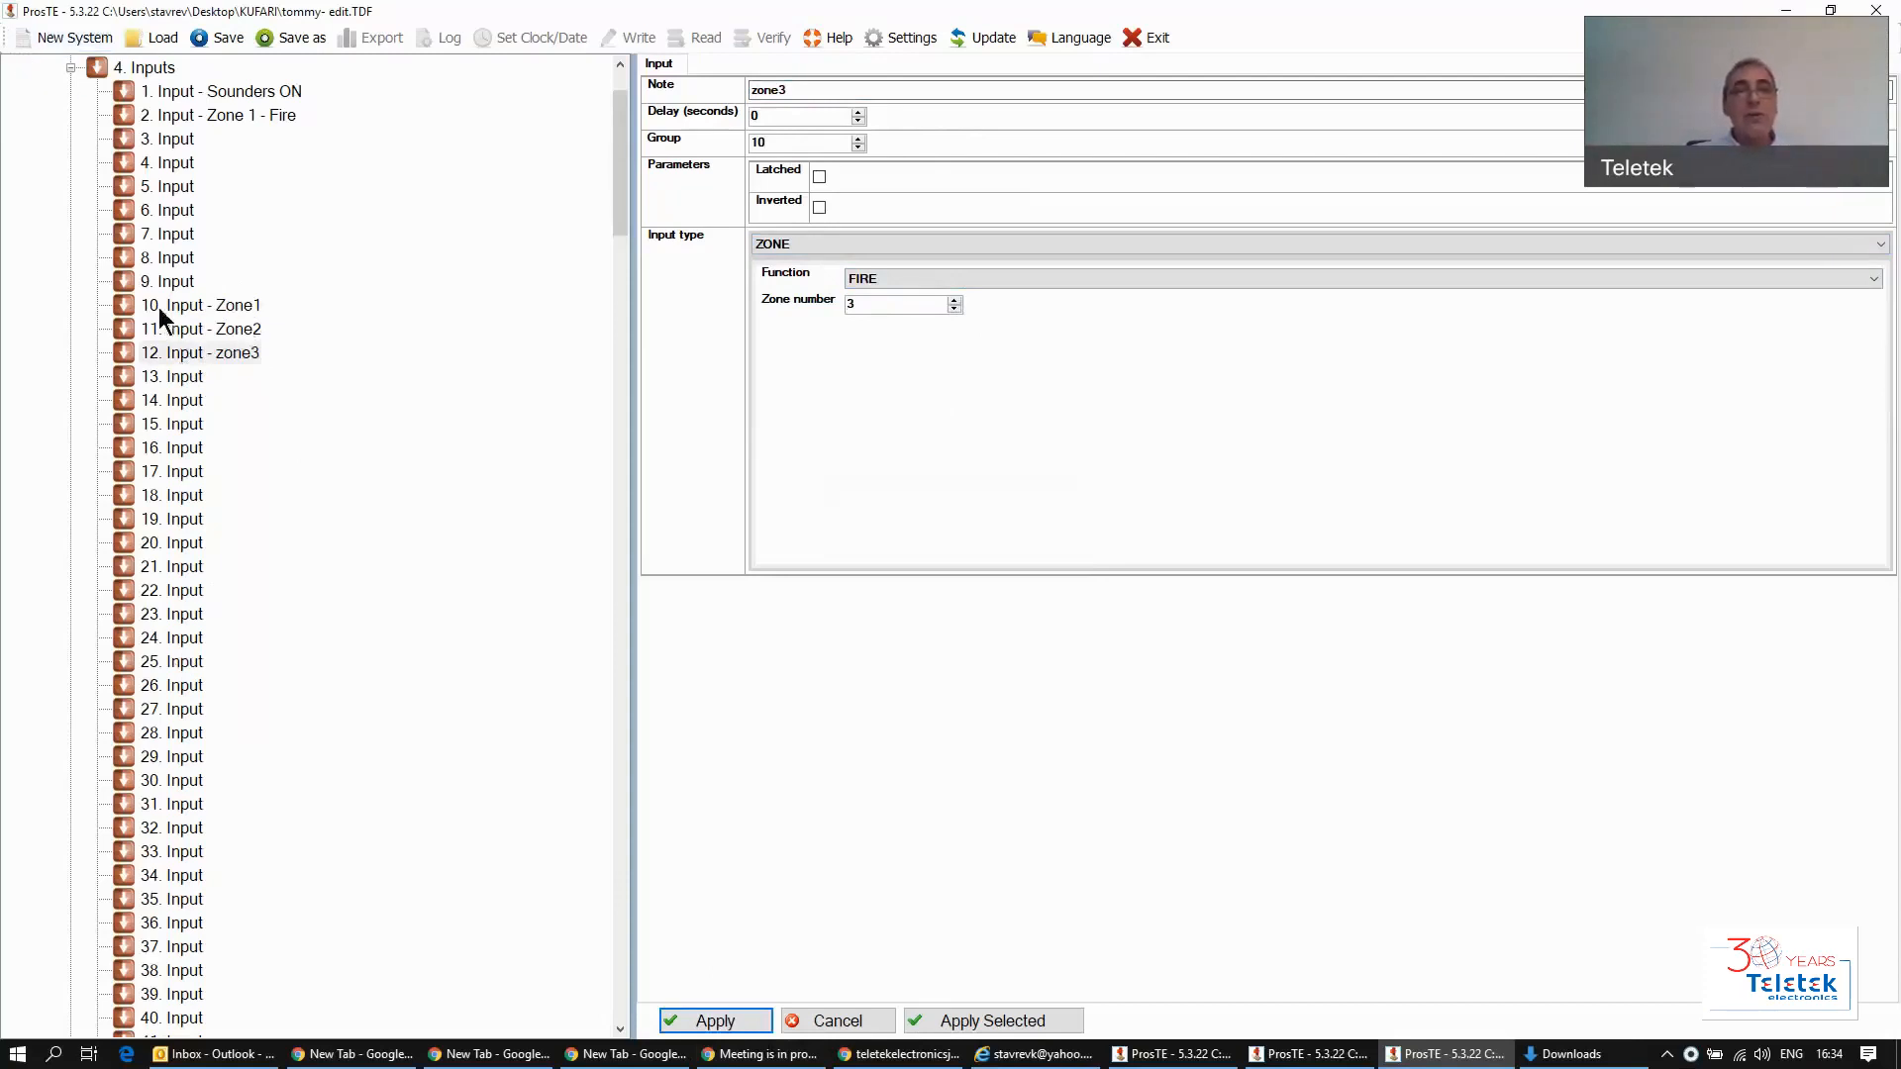
Step: Correct Input 12's group to 100 and apply the changes
double_click(784, 142)
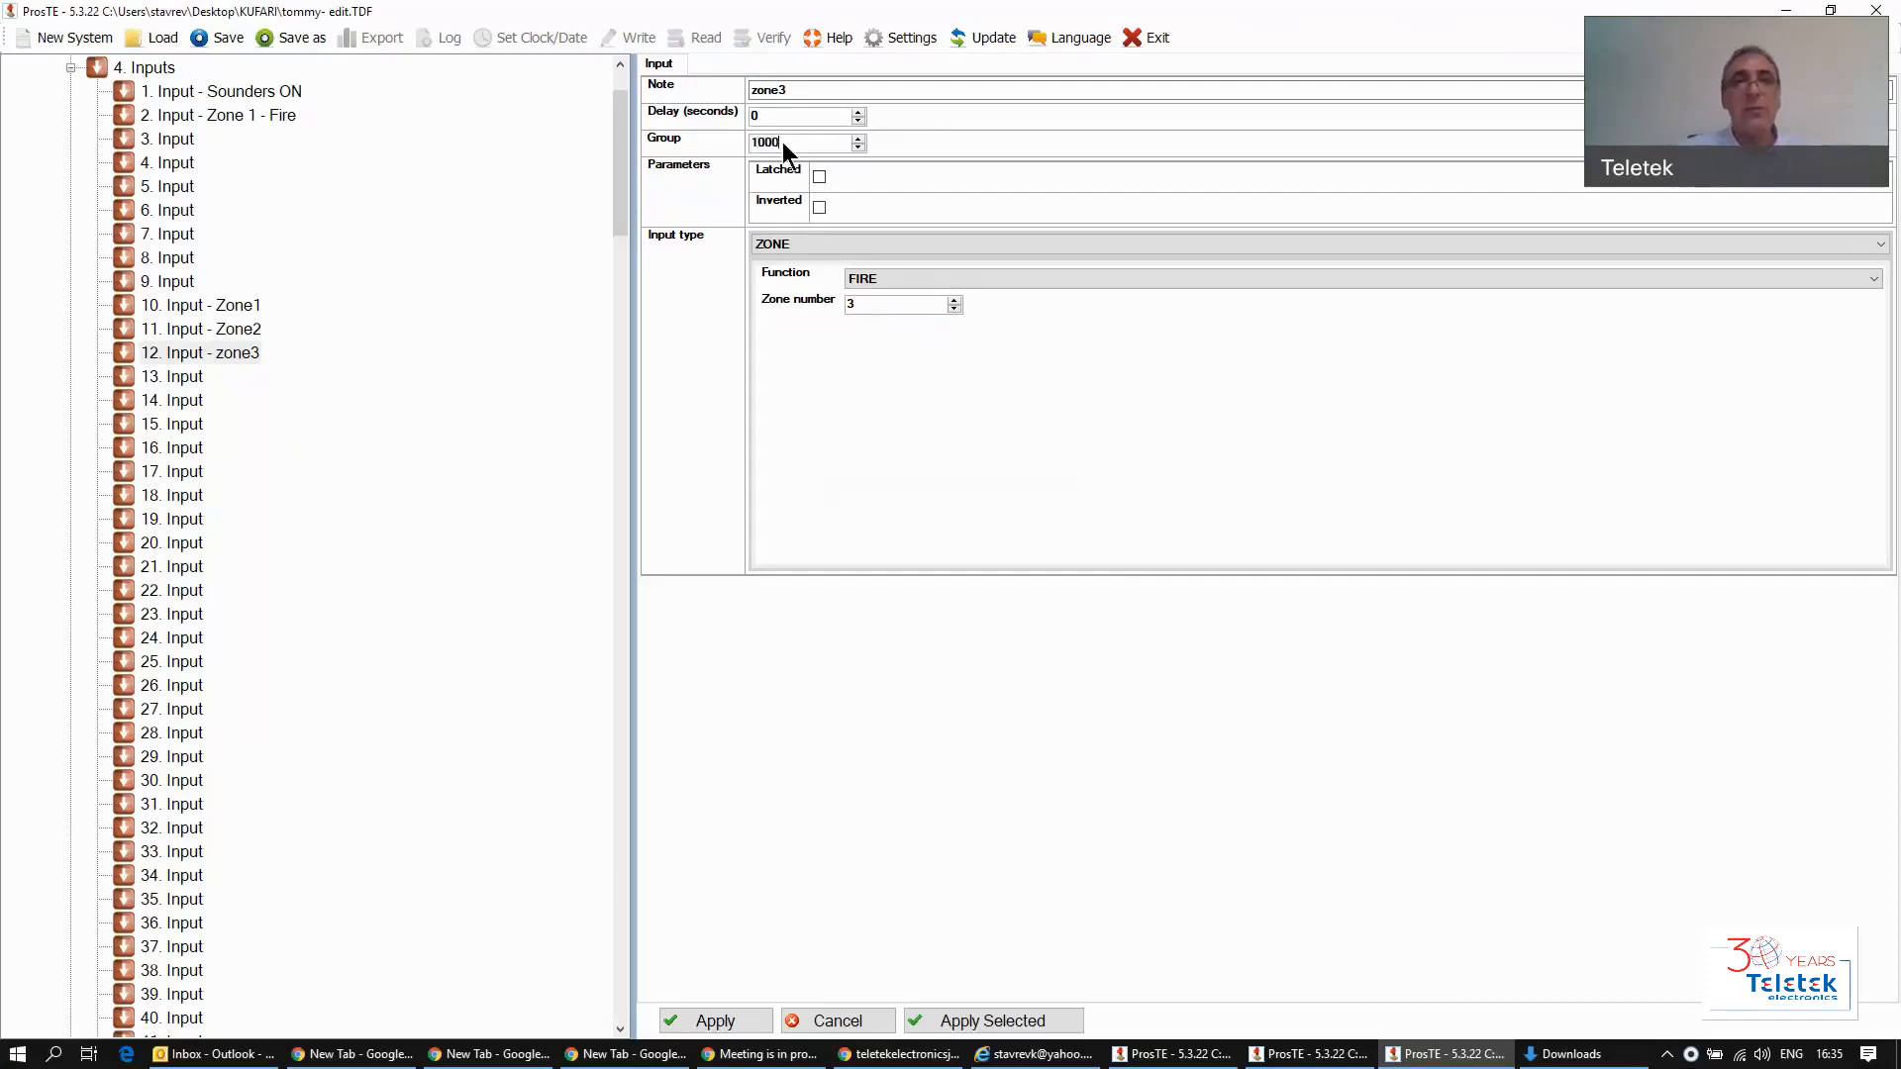
left_click(234, 328)
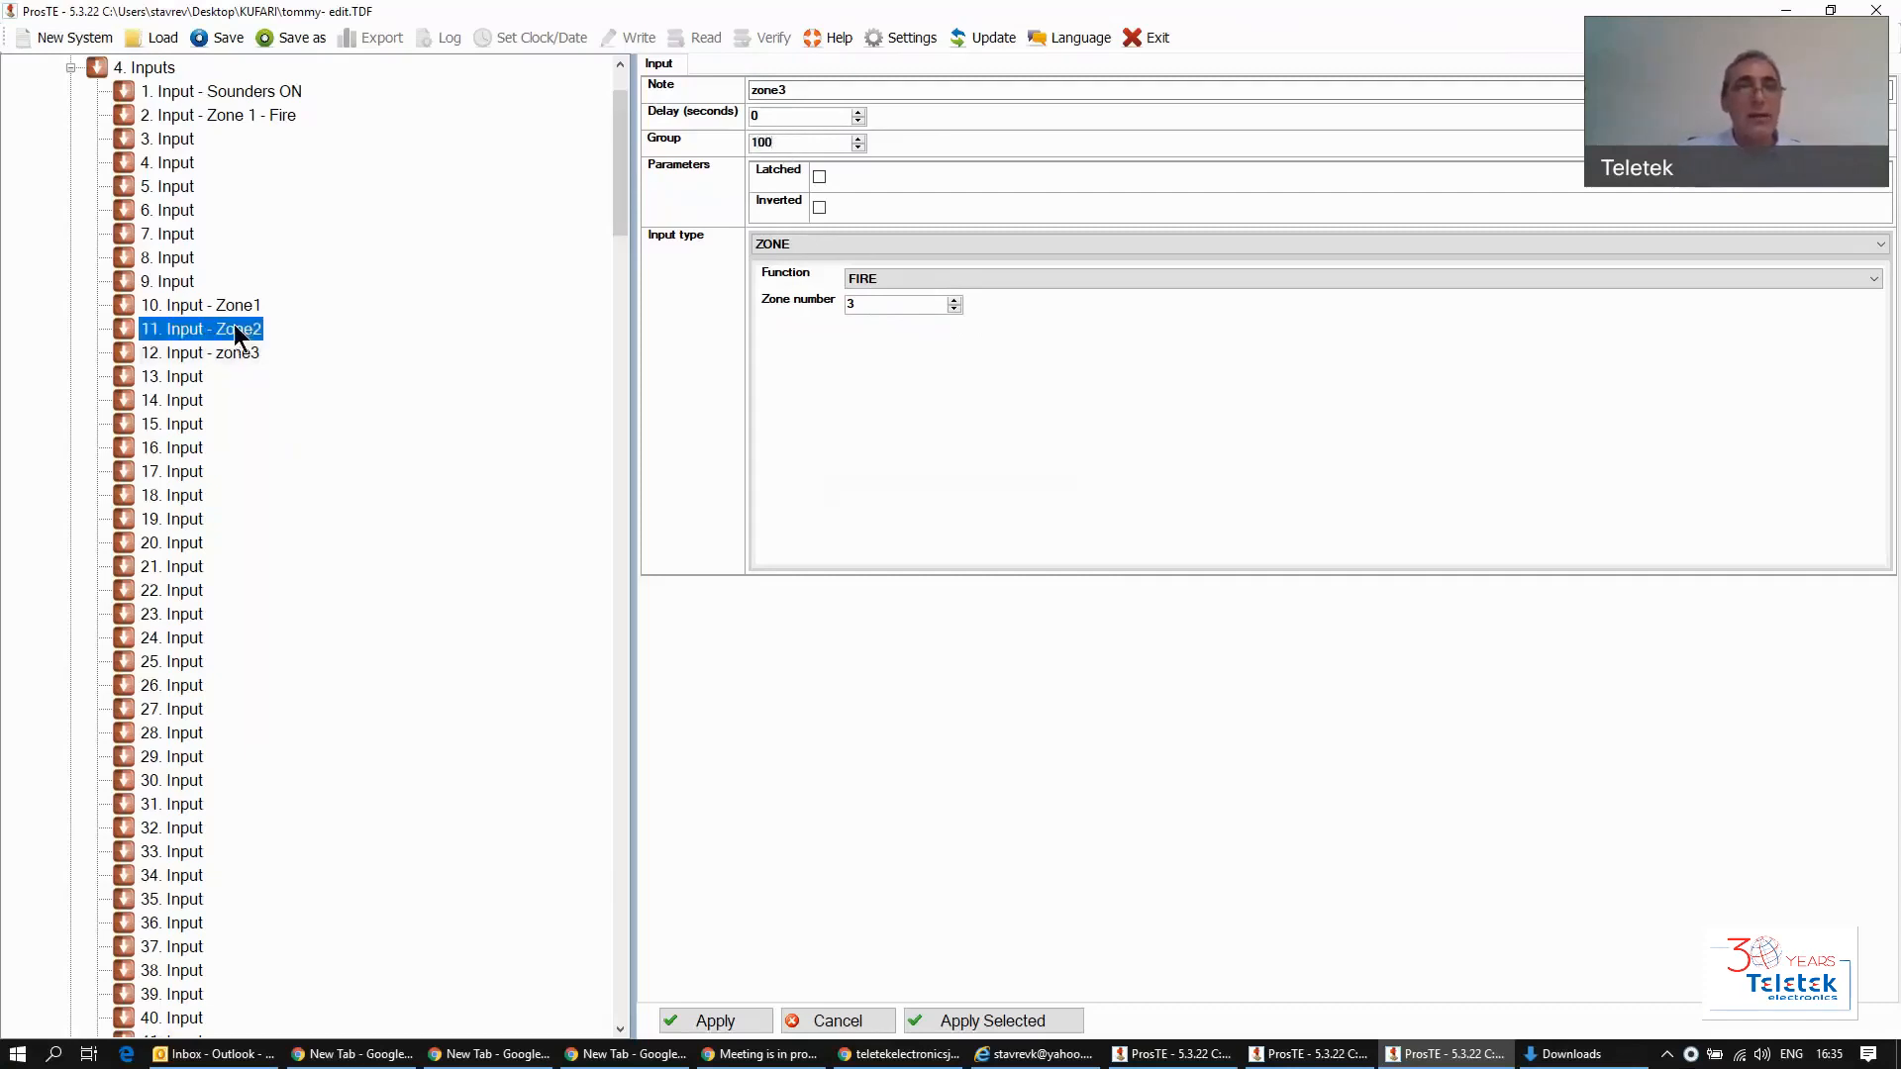
left_click(874, 589)
Step: Correct Input 11's group to 100 and apply the changes
left_click(805, 141)
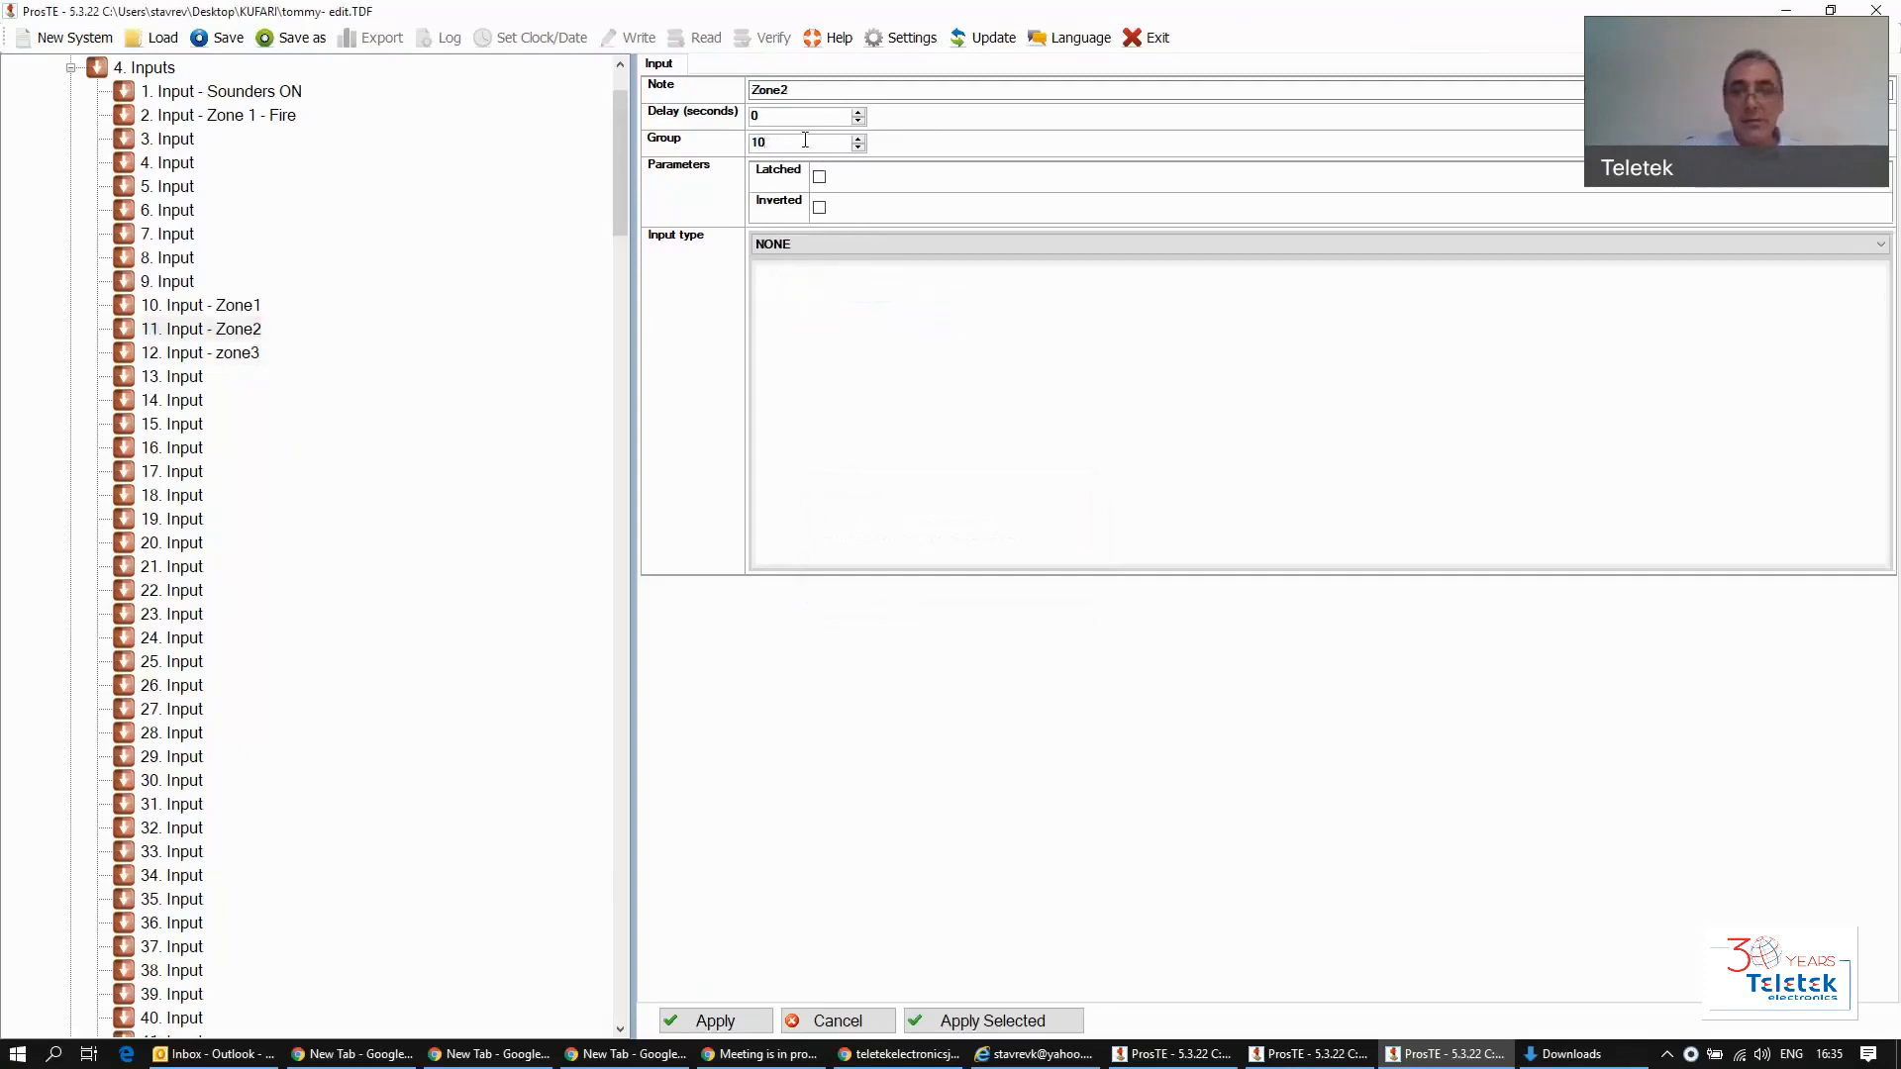
left_click(198, 305)
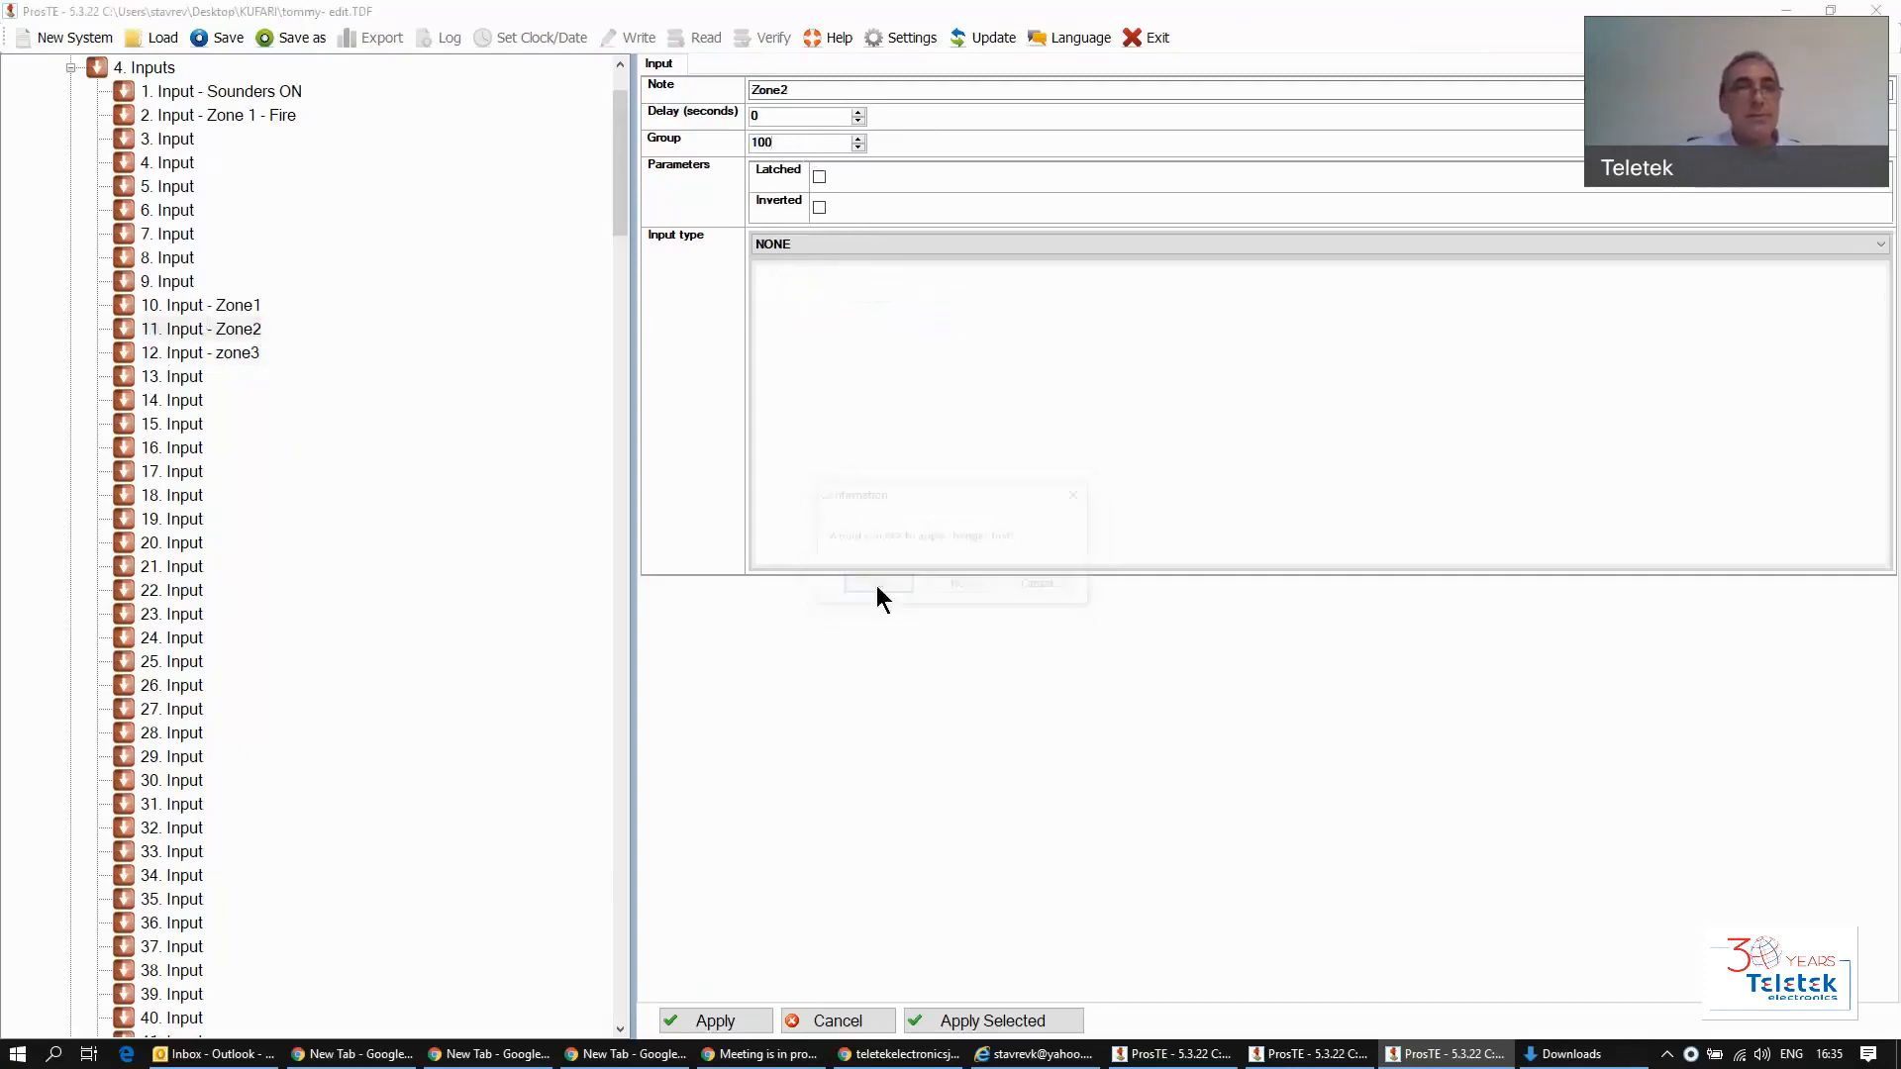
left_click(874, 589)
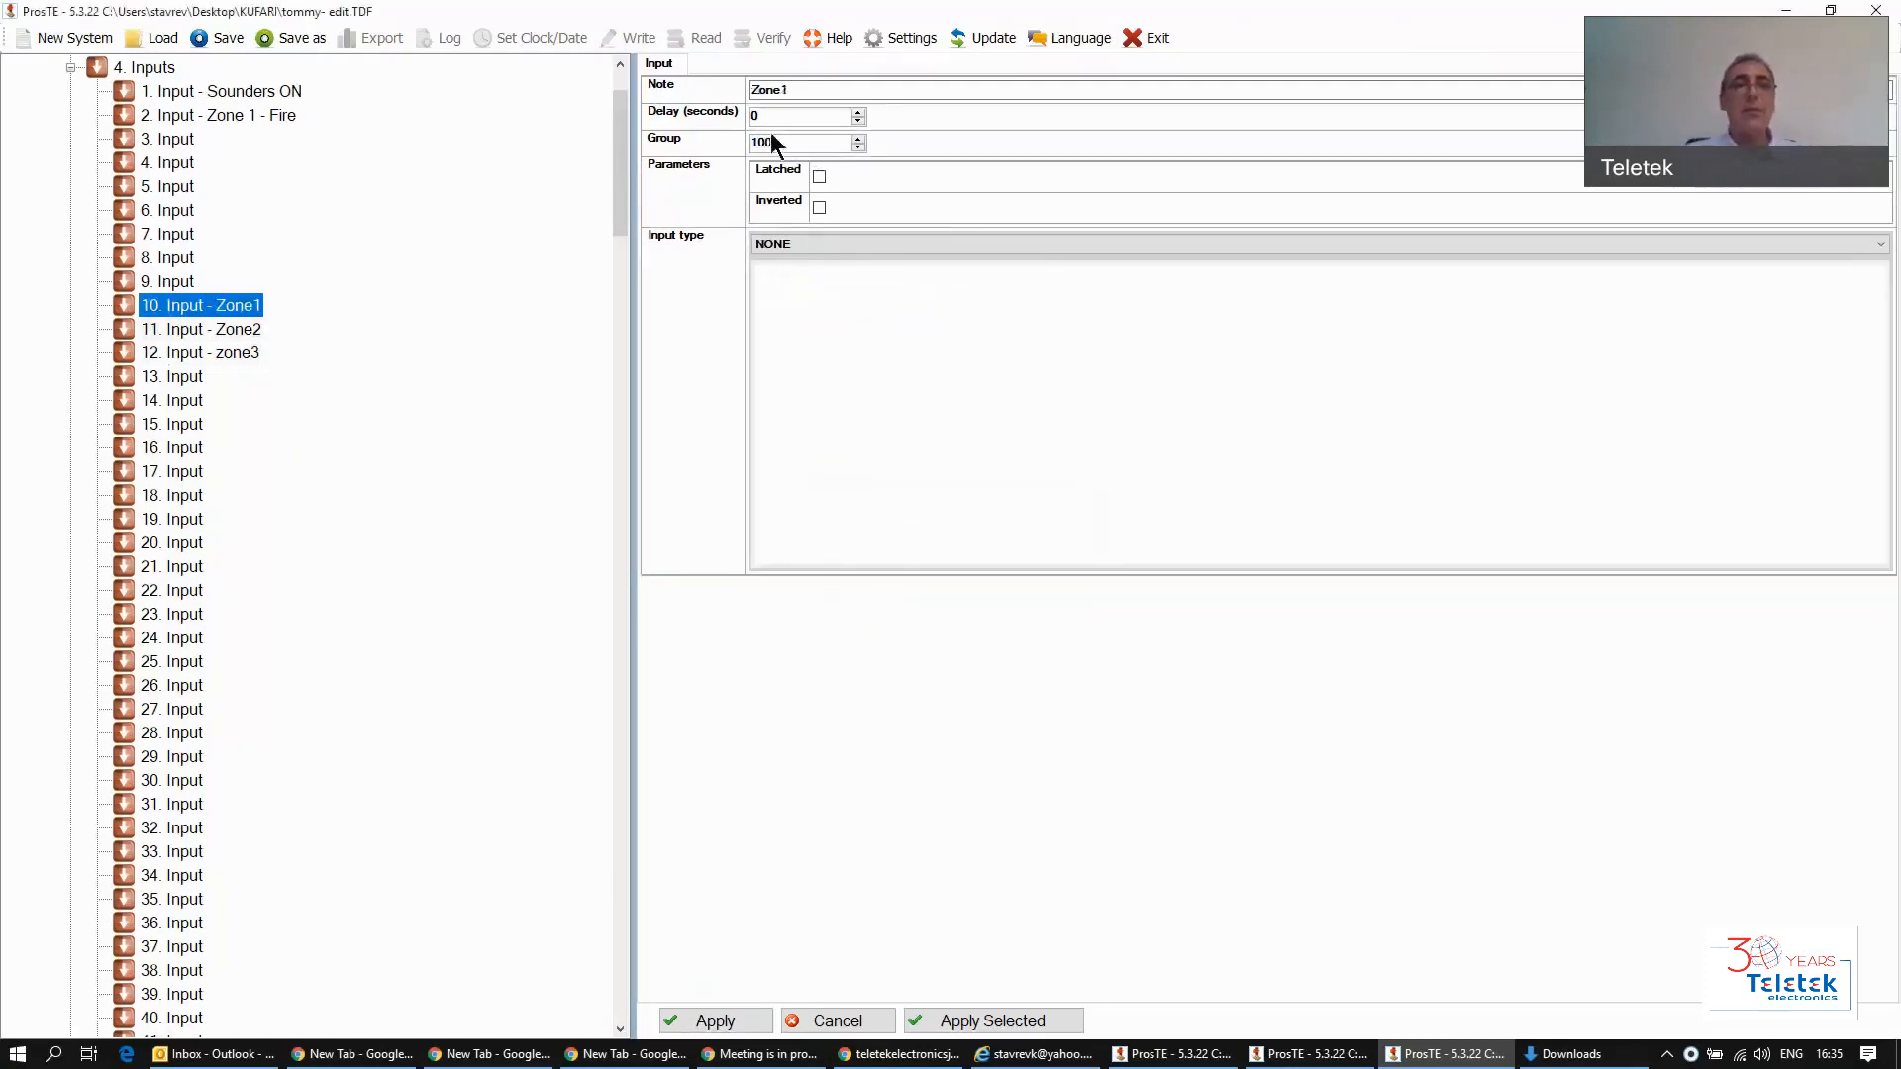
Step: Set the second OR group input of Output 1 to 100, then collapse the Outputs
left_click(70, 68)
double_click(145, 235)
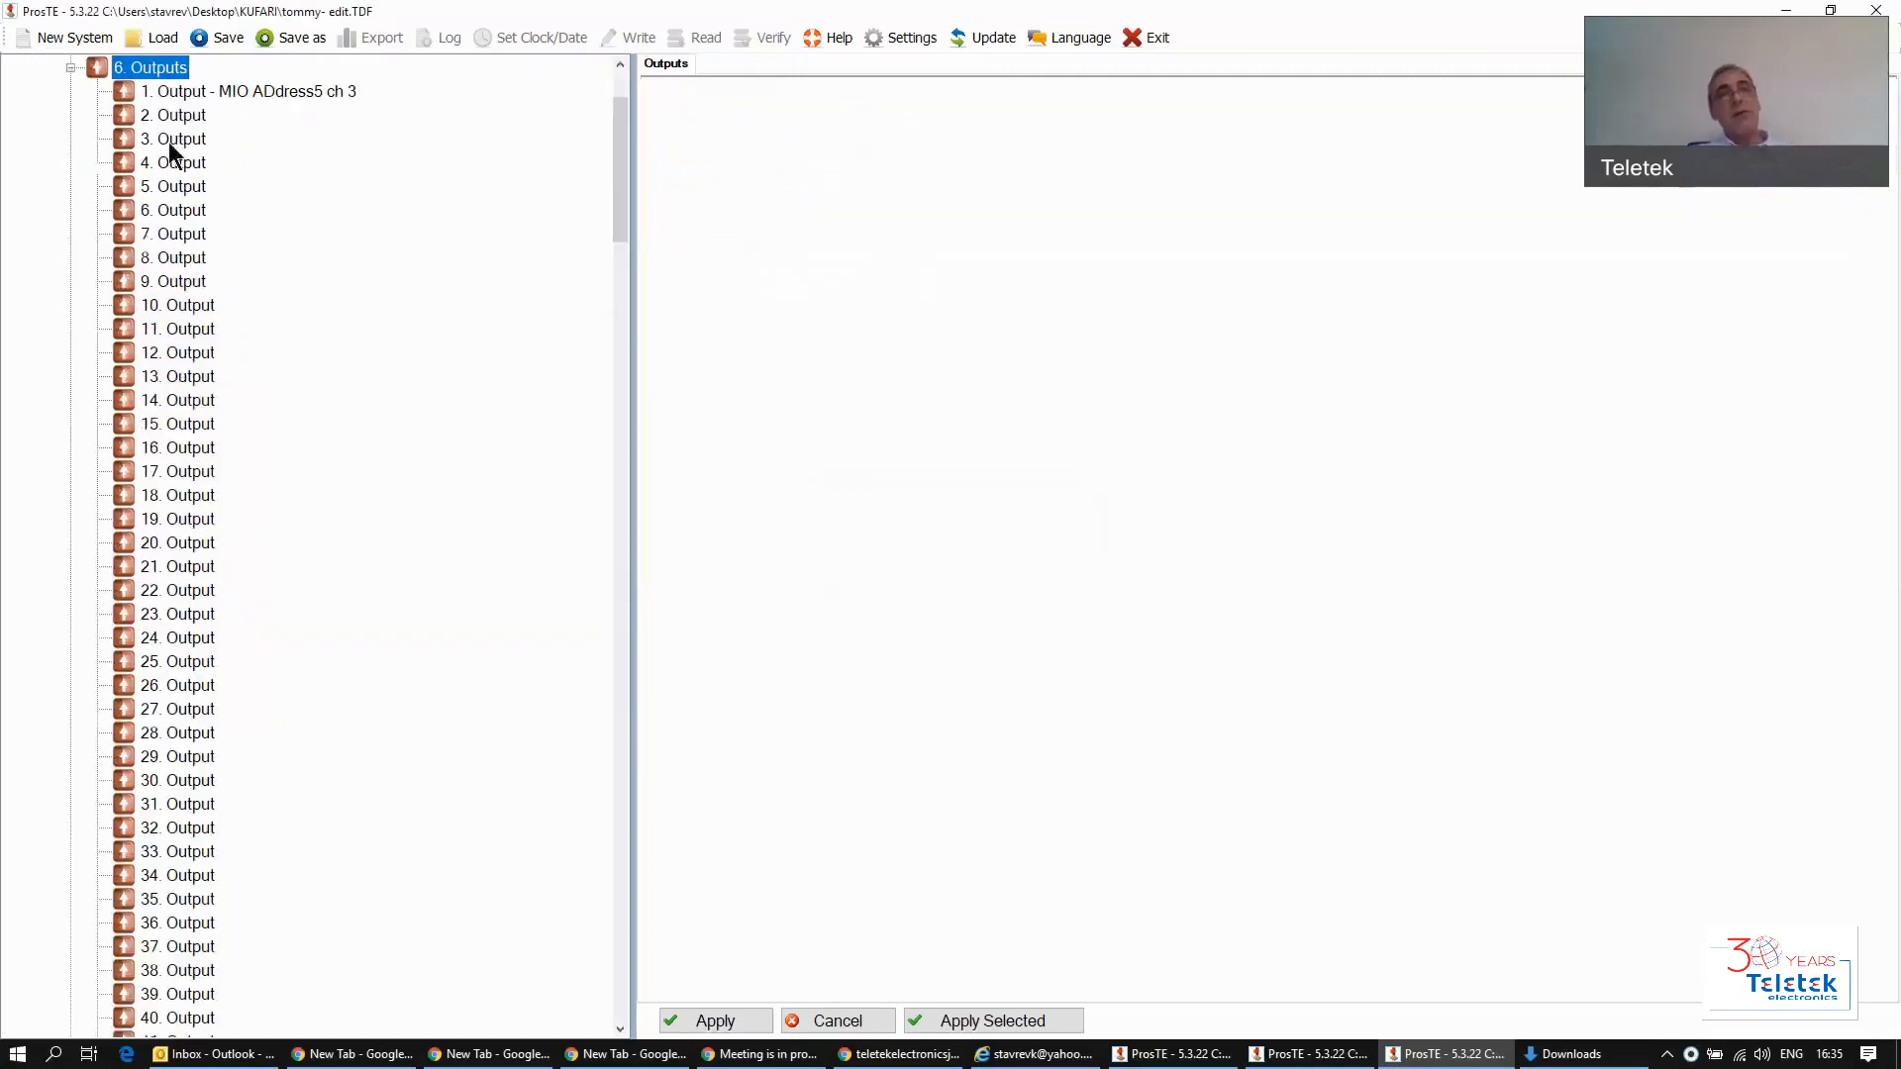
left_click(235, 91)
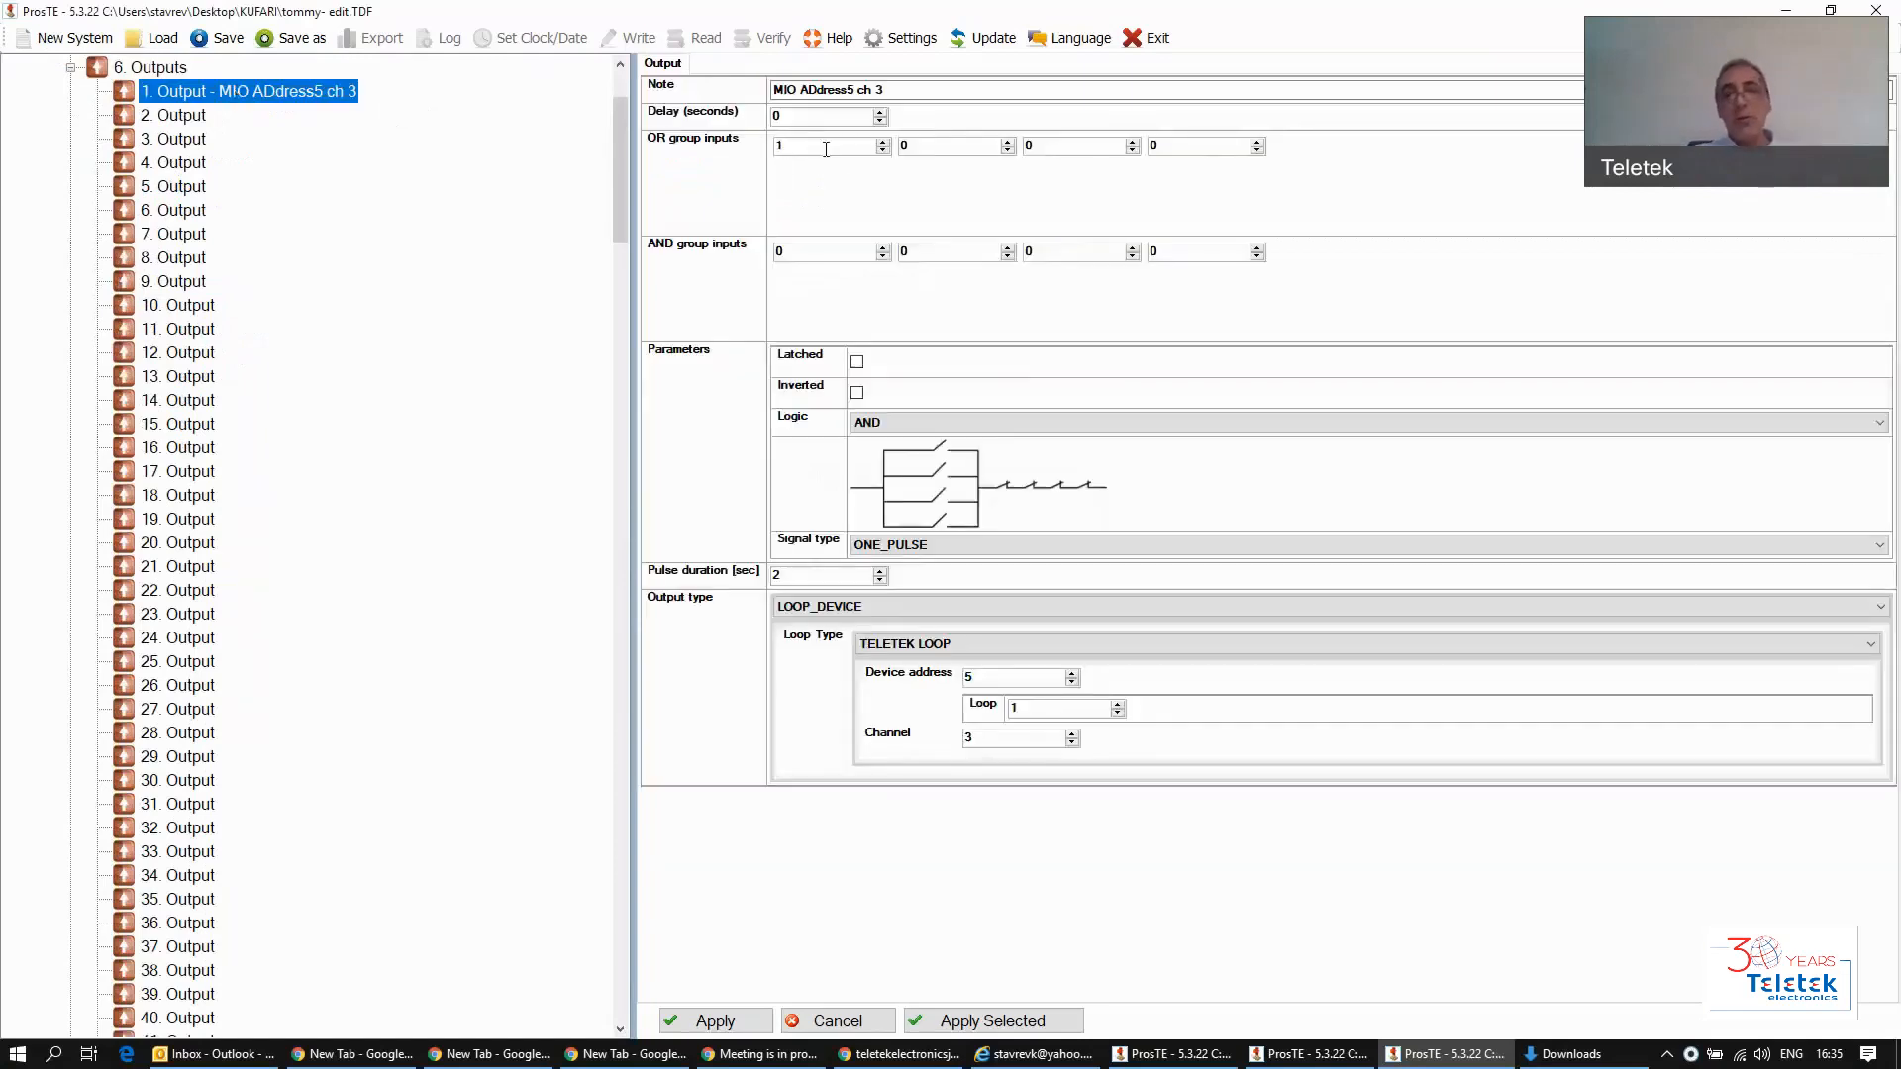
double_click(952, 147)
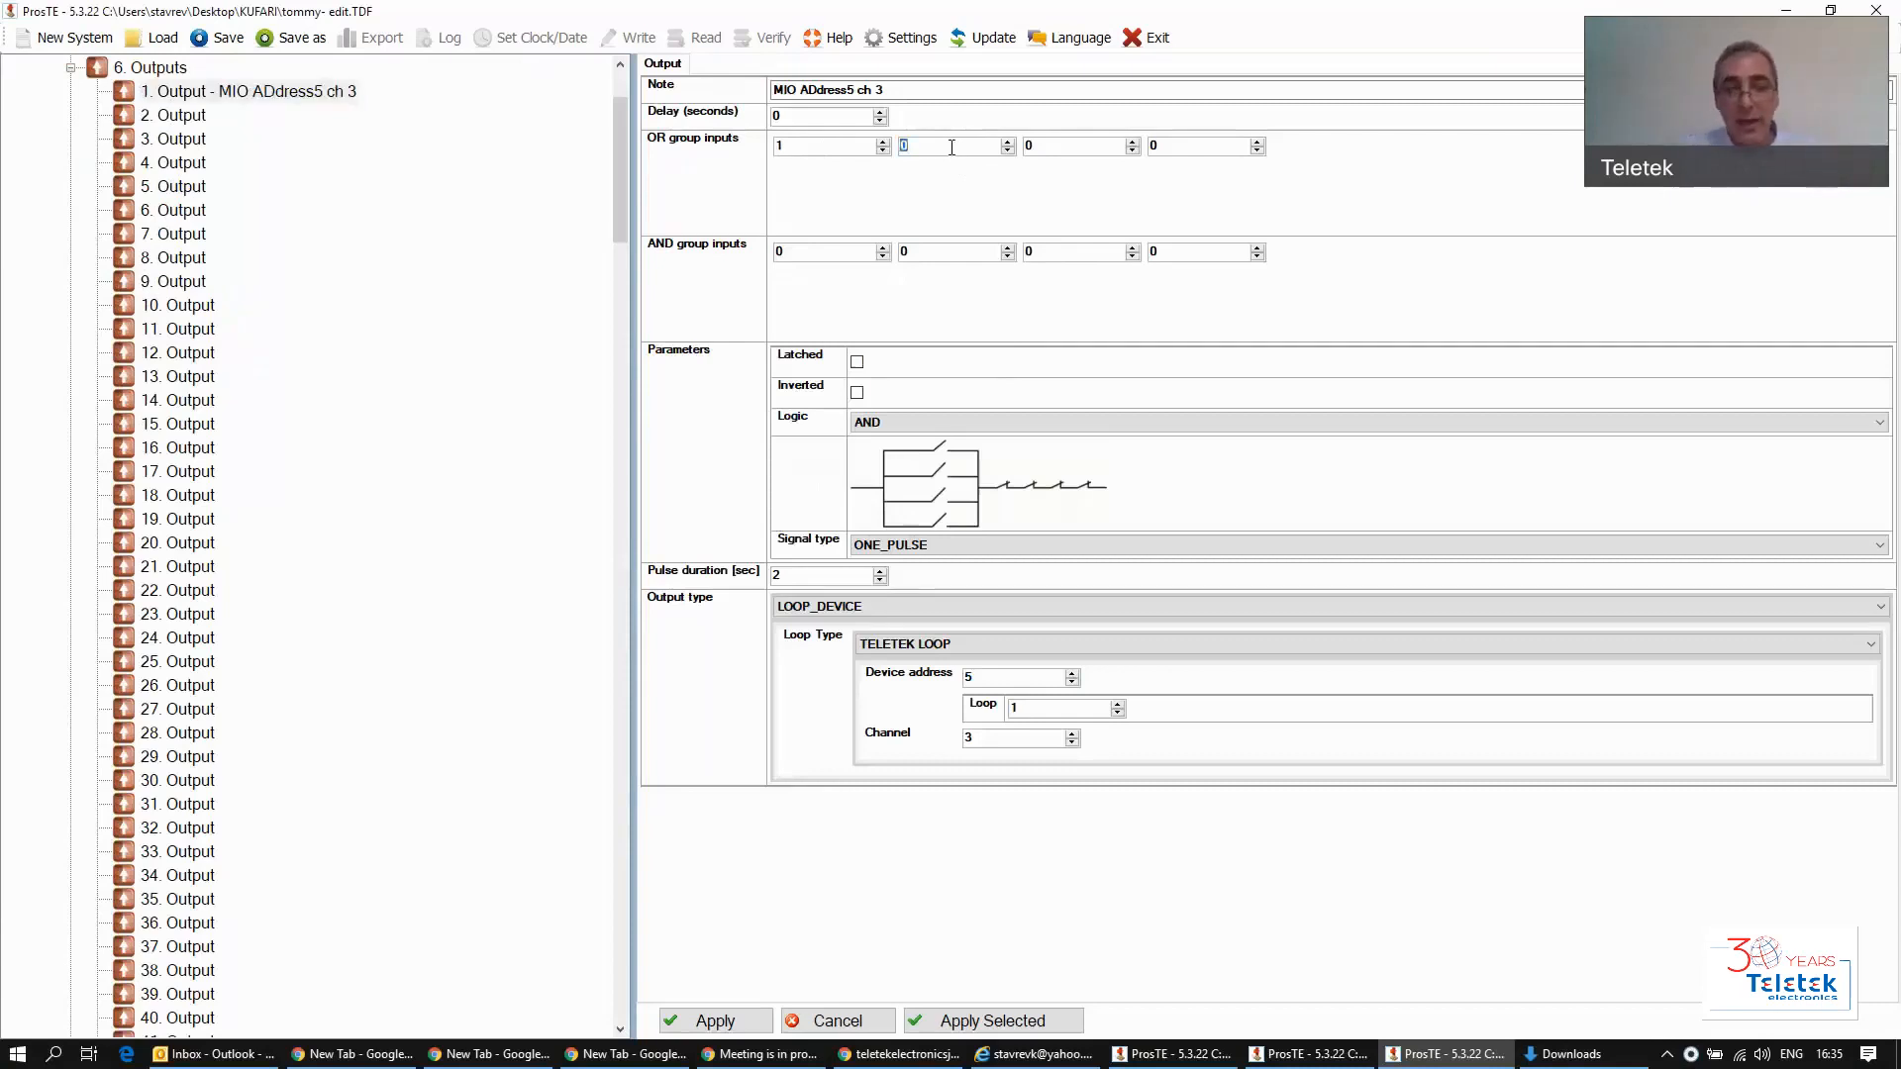
type("100")
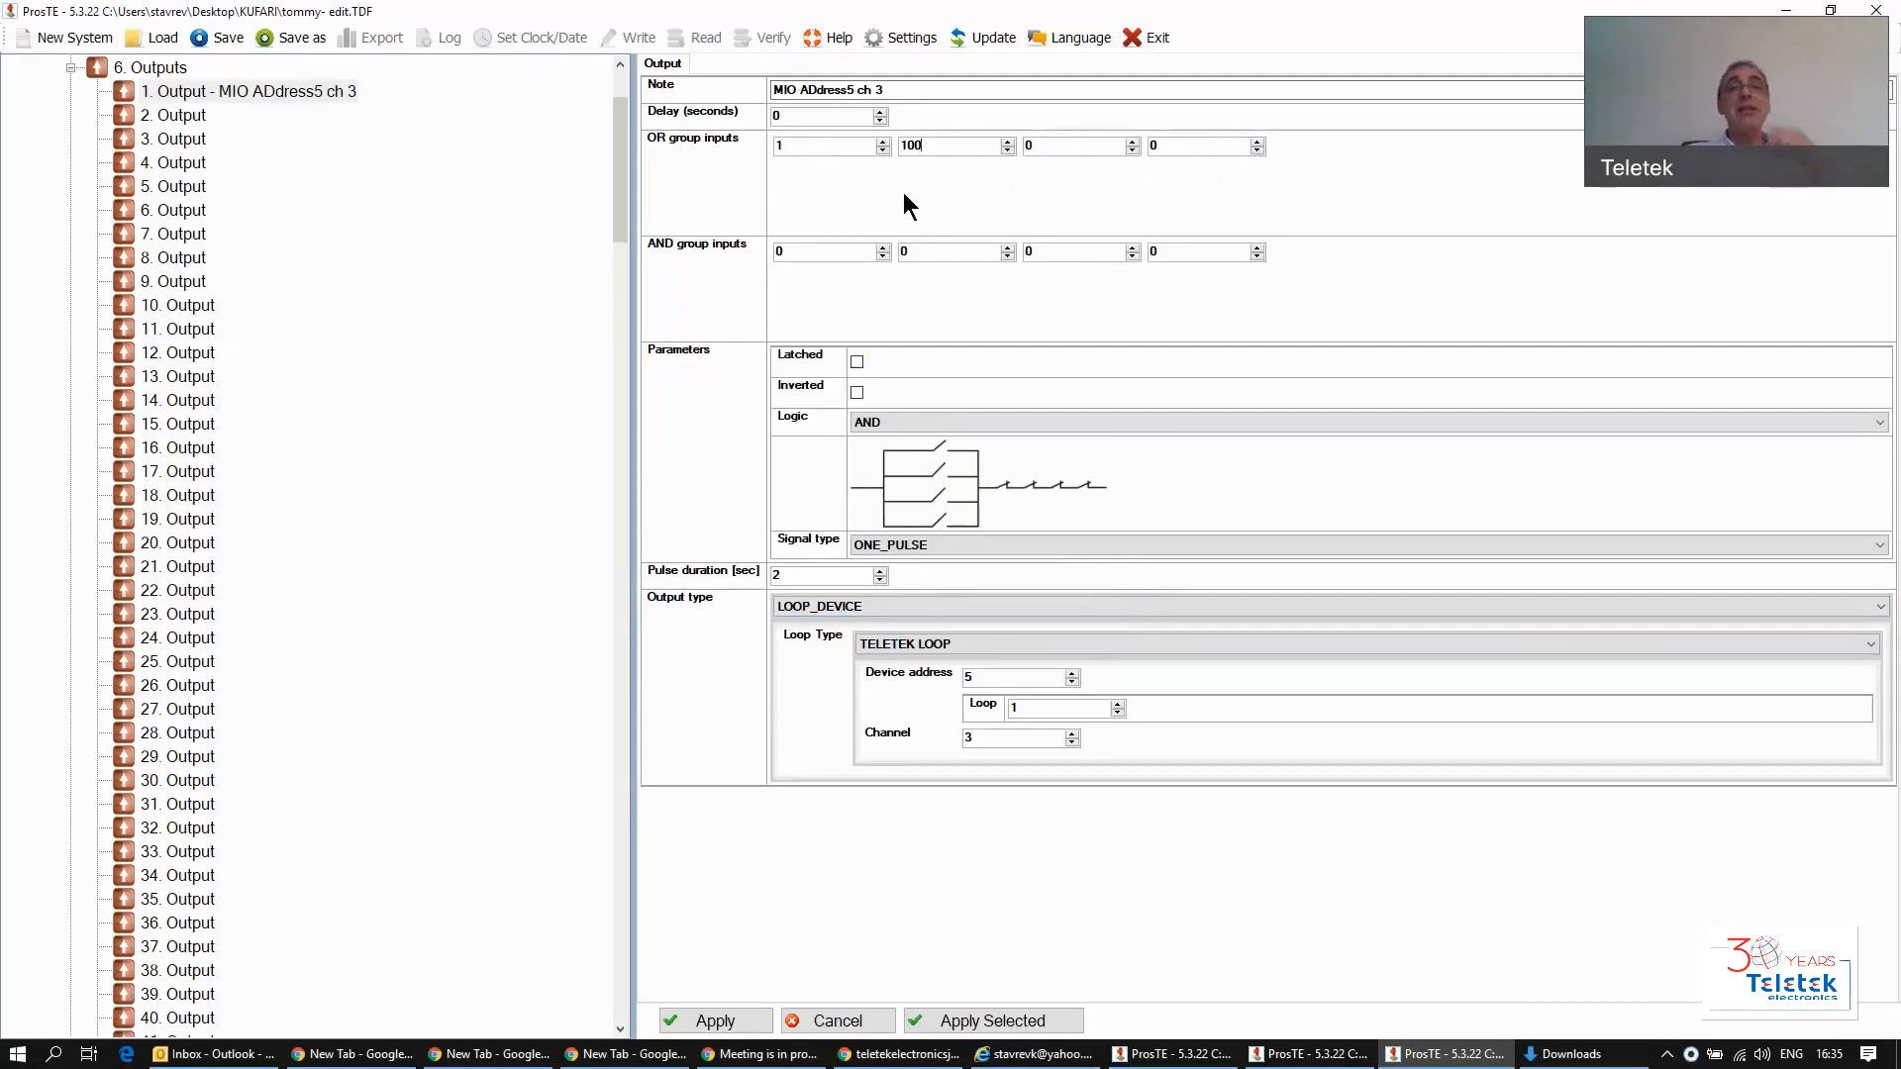
left_click(70, 68)
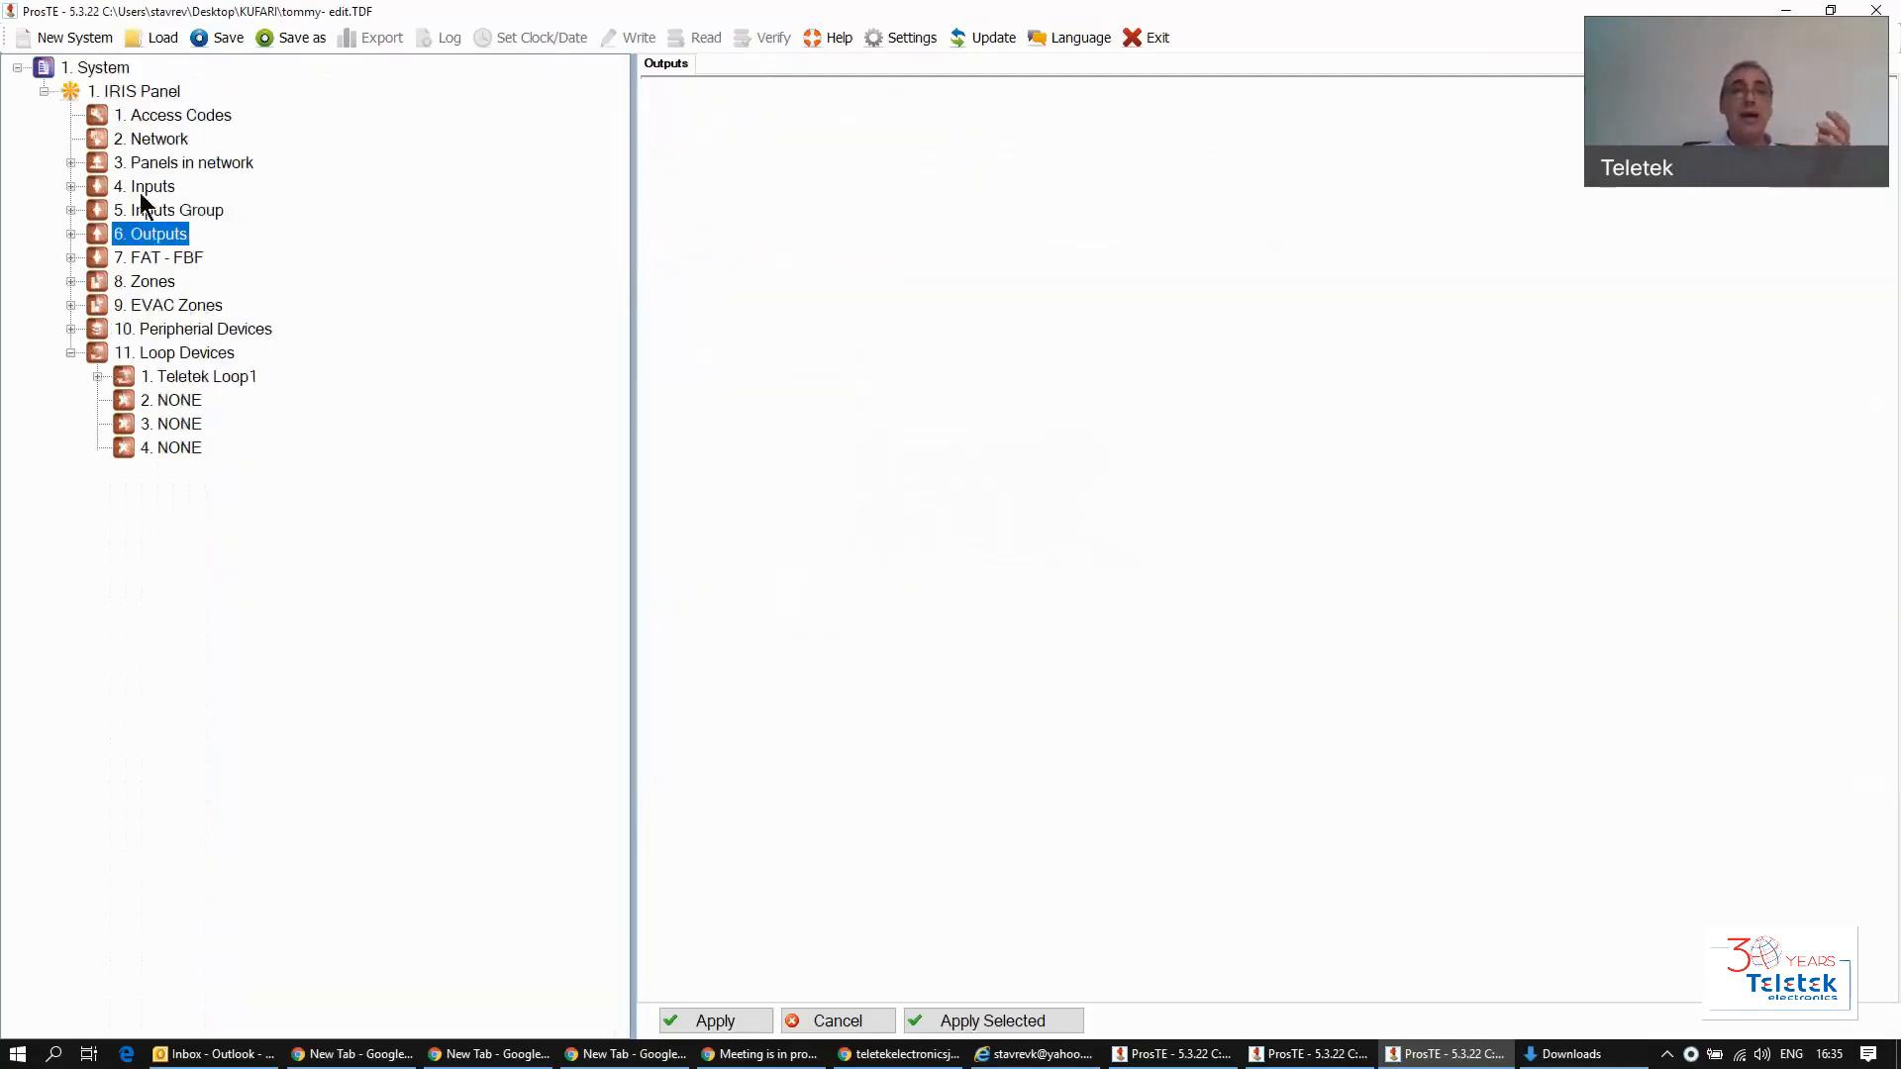
Step: Review the settings and group assignments of Inputs 10, 11 and 12, then collapse the Inputs
left_click(147, 187)
double_click(147, 188)
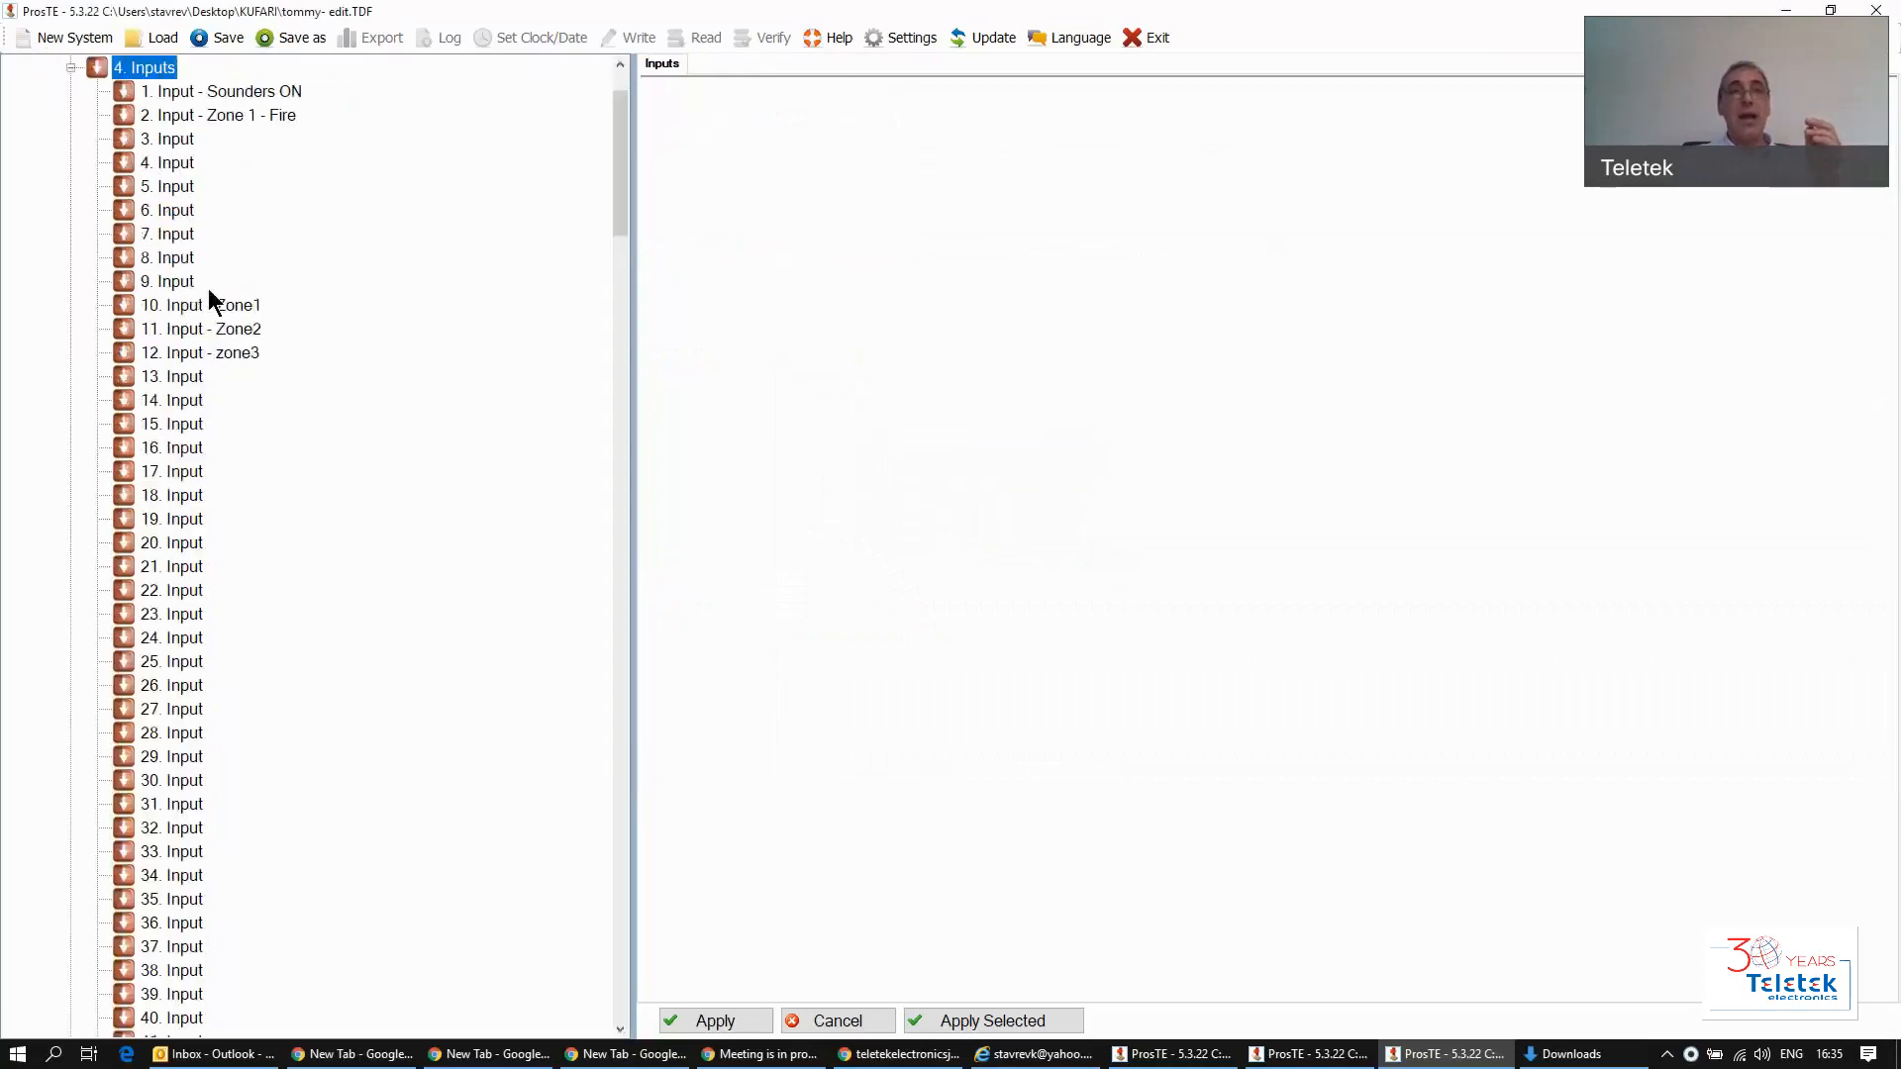
left_click(216, 327)
left_click(215, 350)
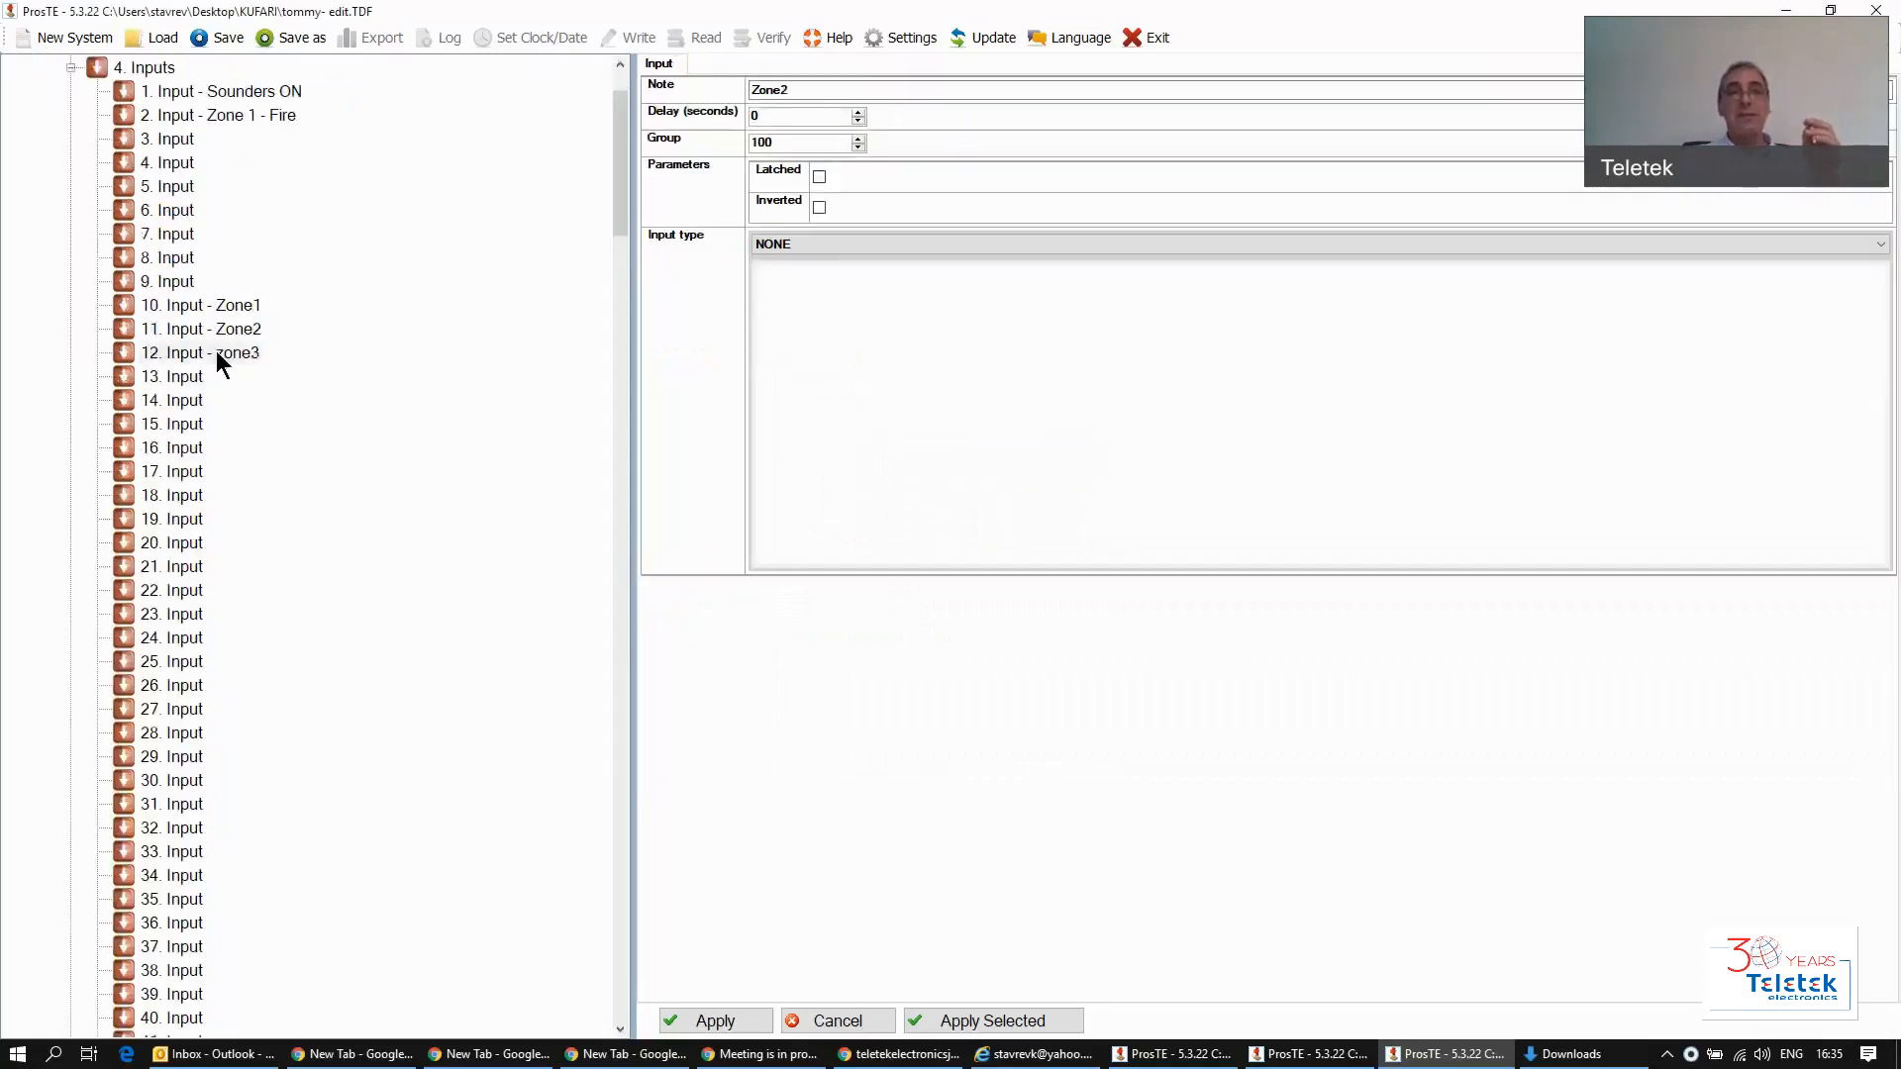
left_click(222, 329)
left_click(225, 305)
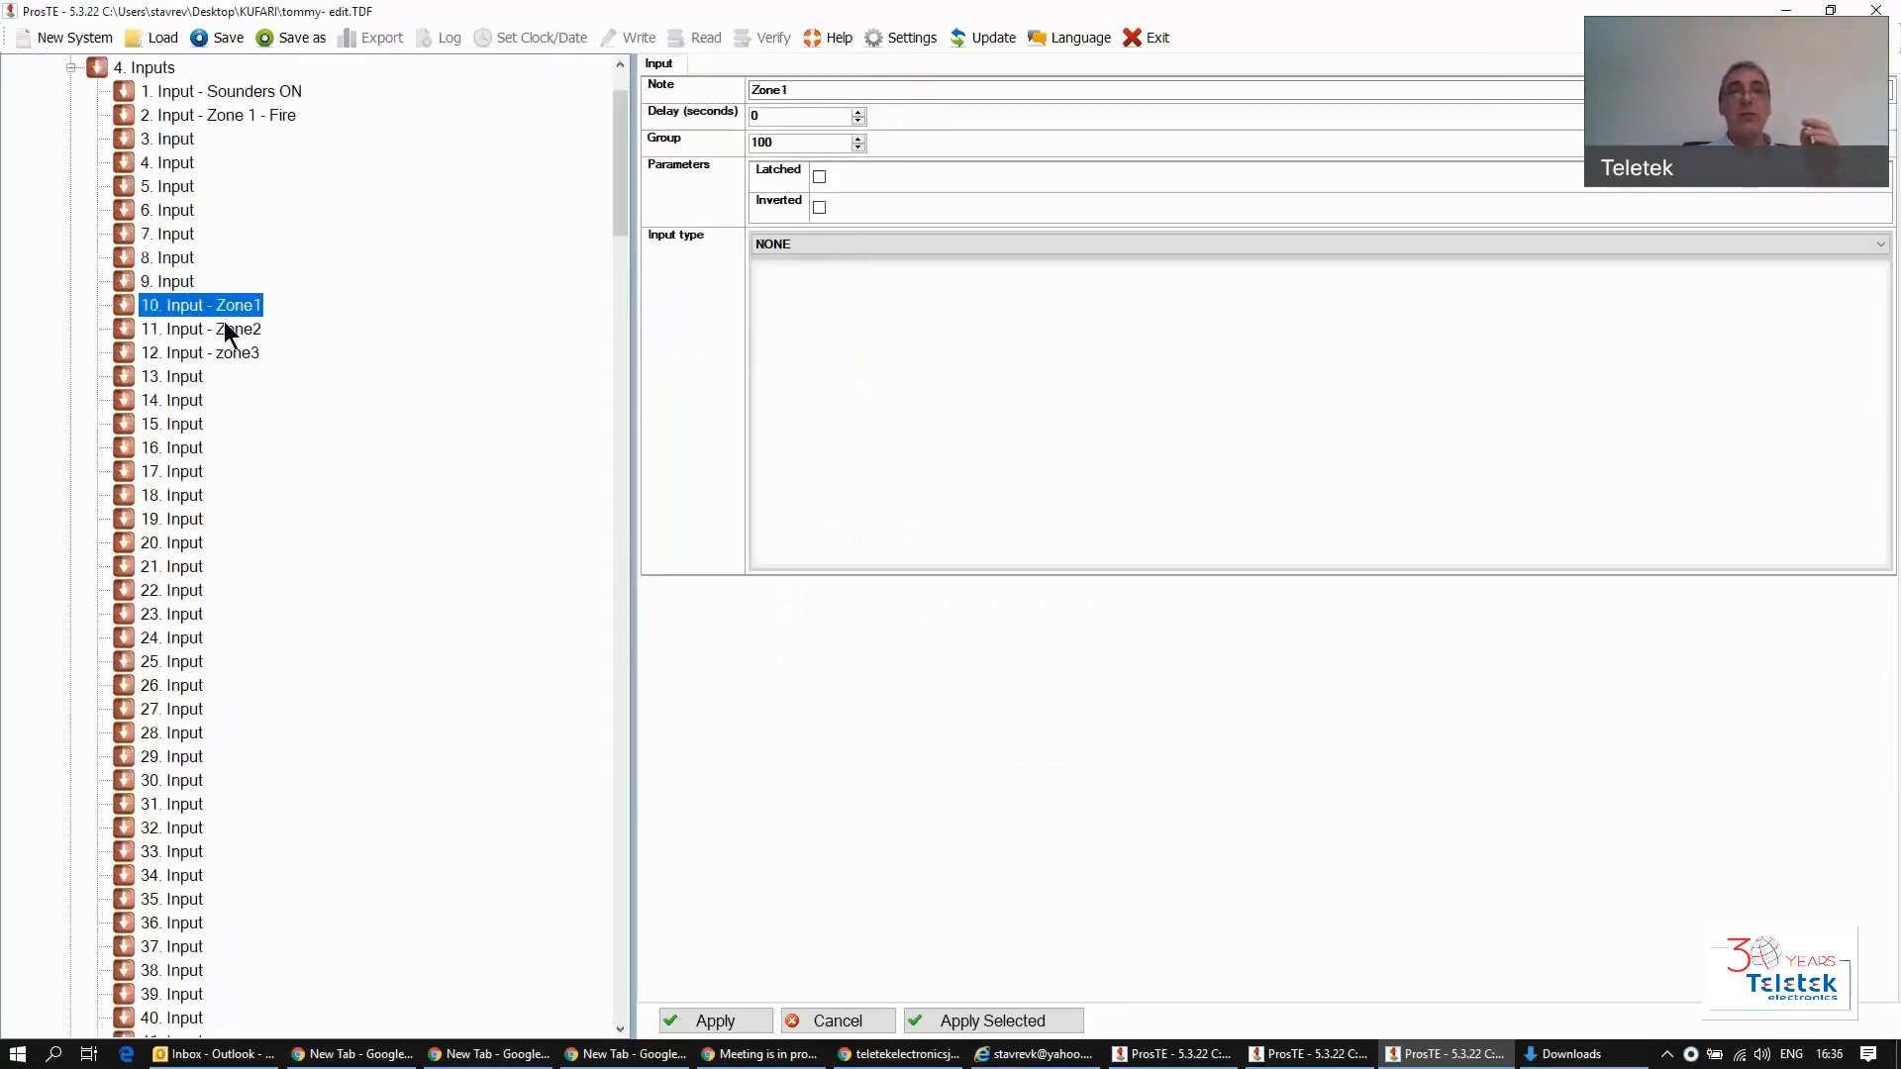
left_click(224, 323)
left_click(223, 347)
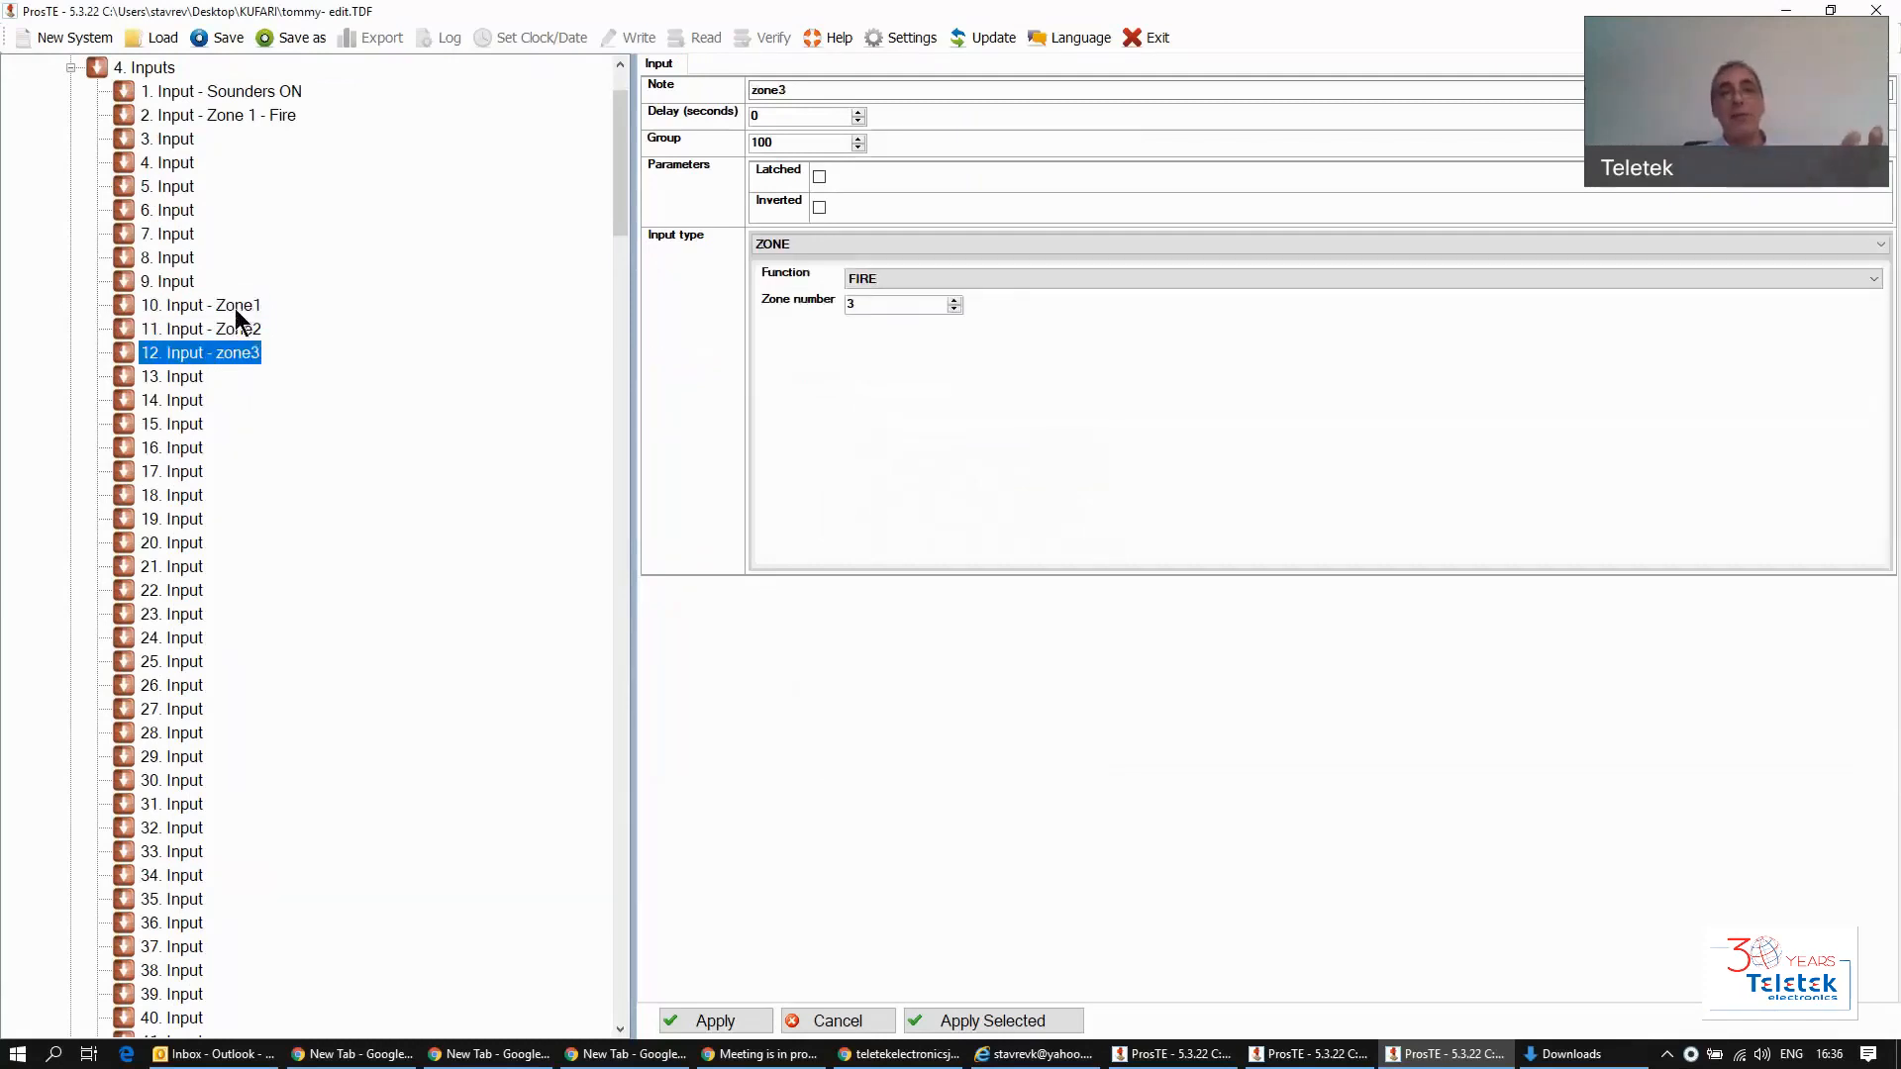
left_click(72, 68)
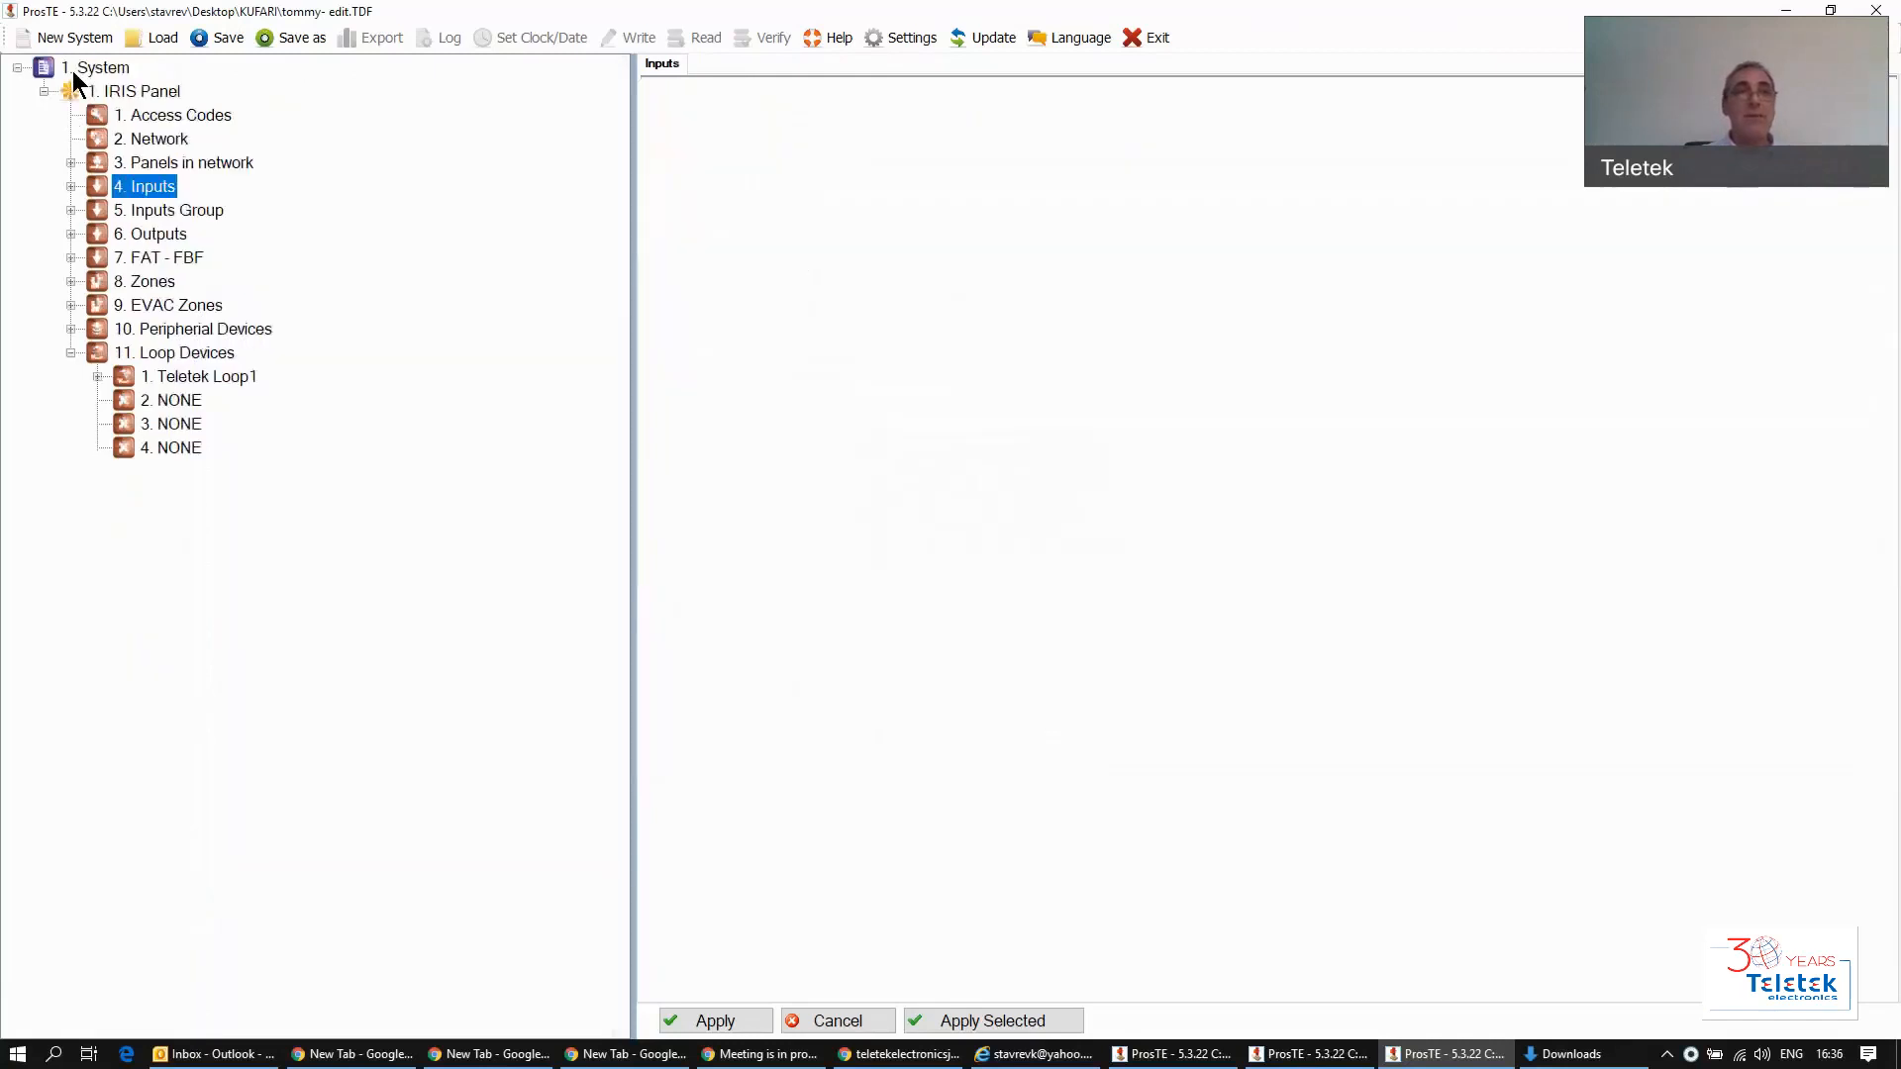
Step: Set the input logic of Group 100 under Inputs Group to AND
left_click(169, 212)
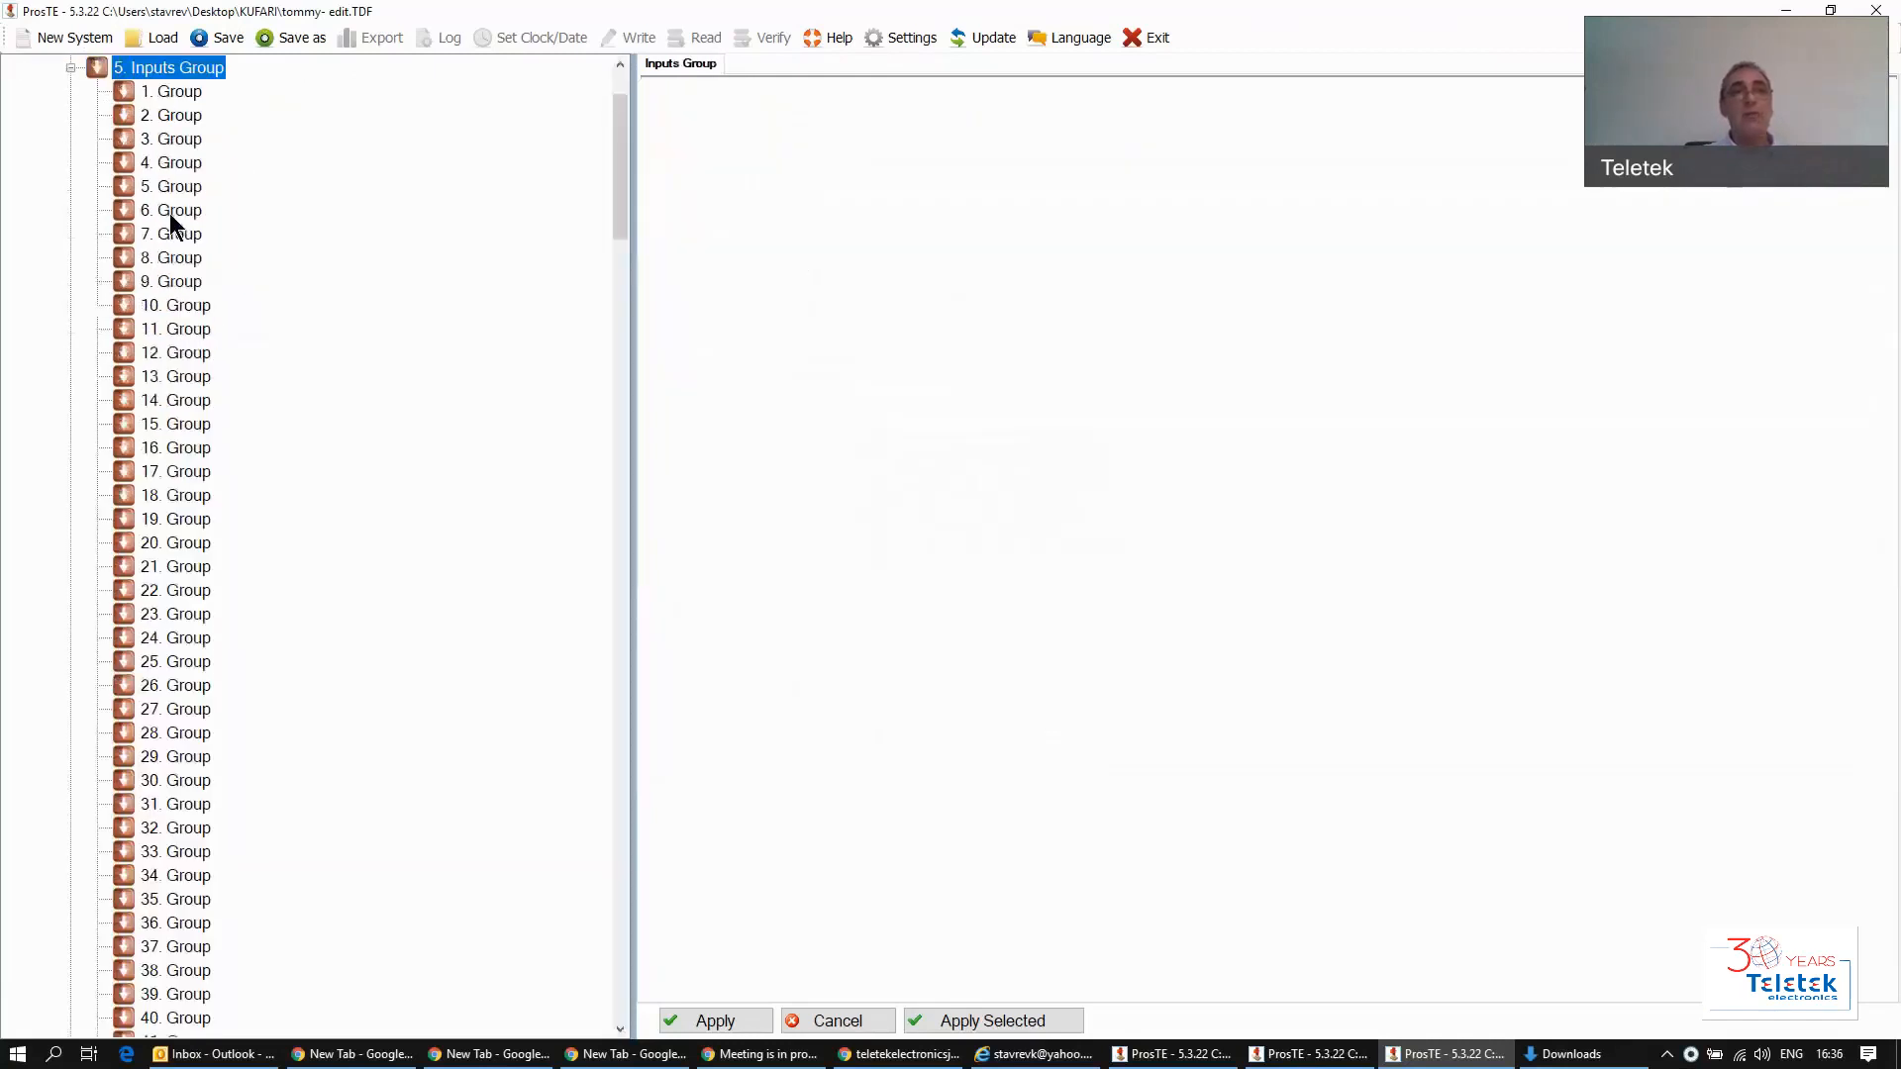
scroll(213, 579, "down", 6)
scroll(210, 585, "down", 18)
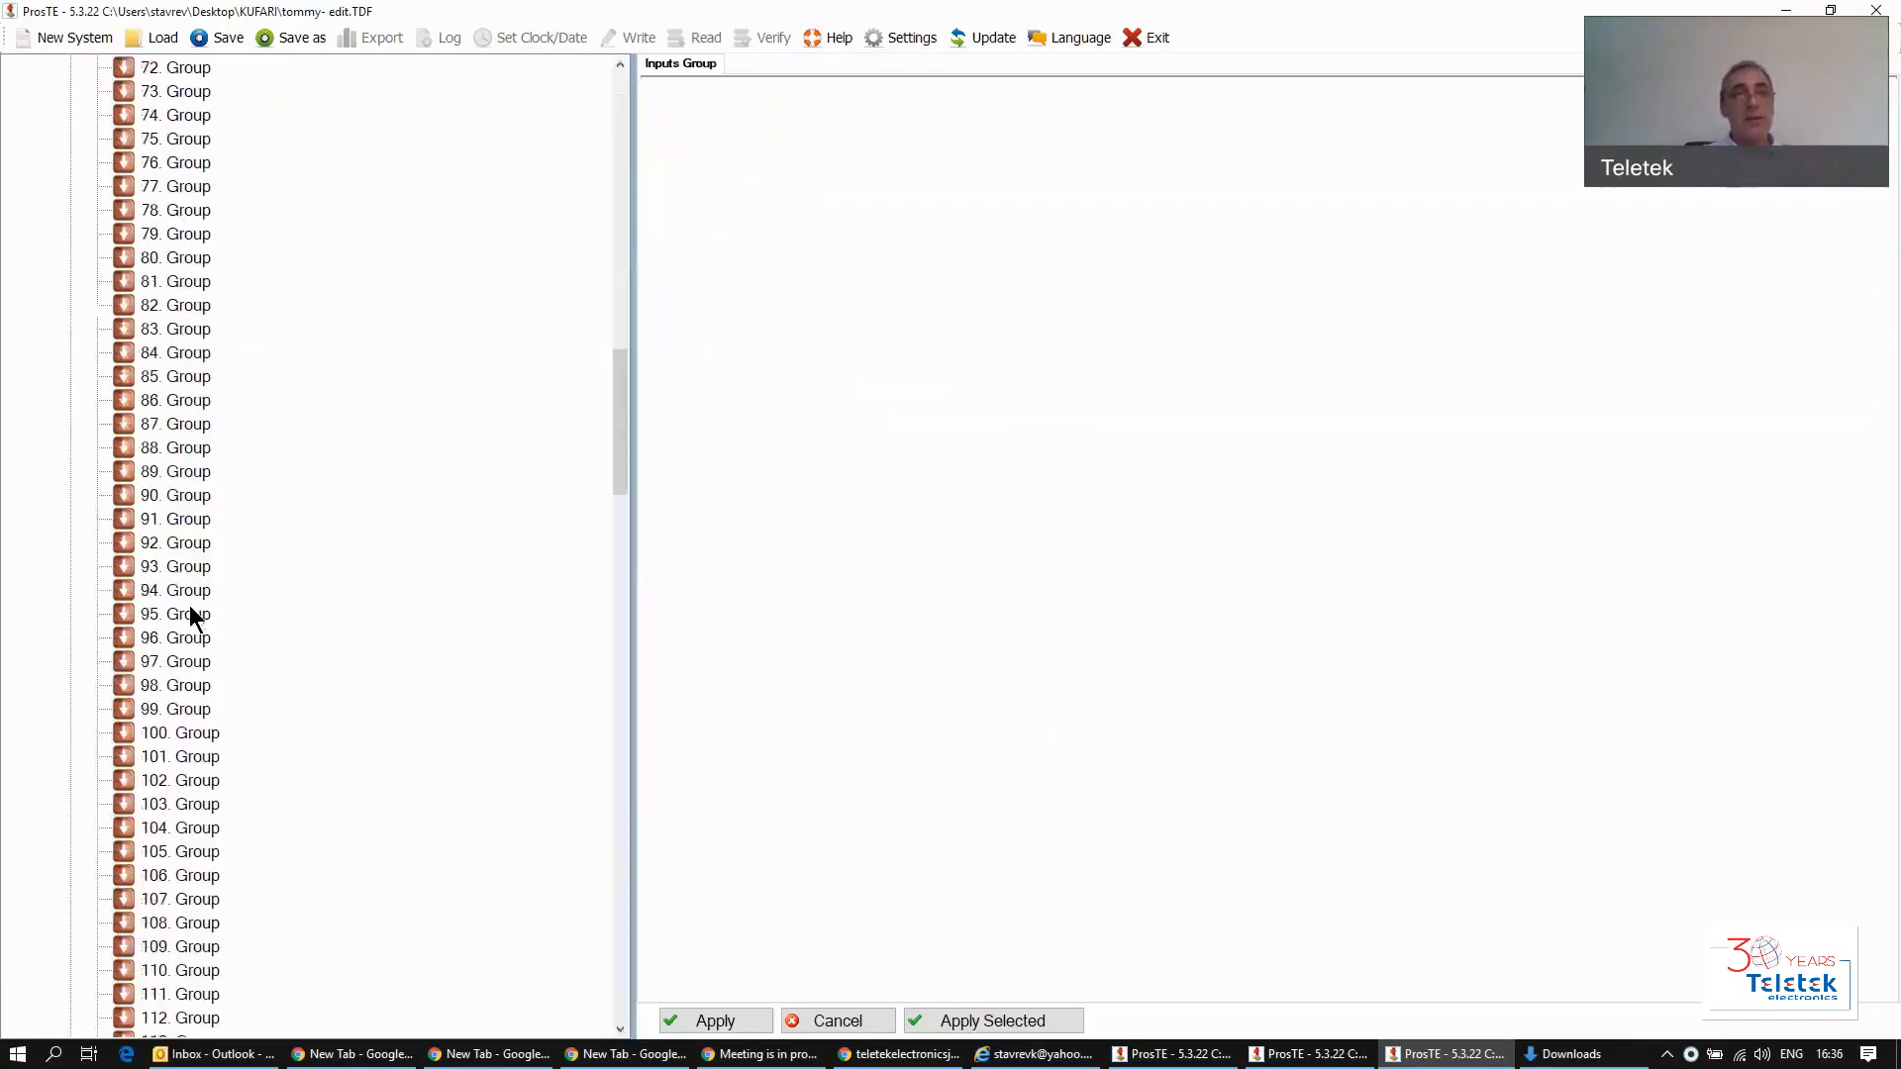
left_click(158, 733)
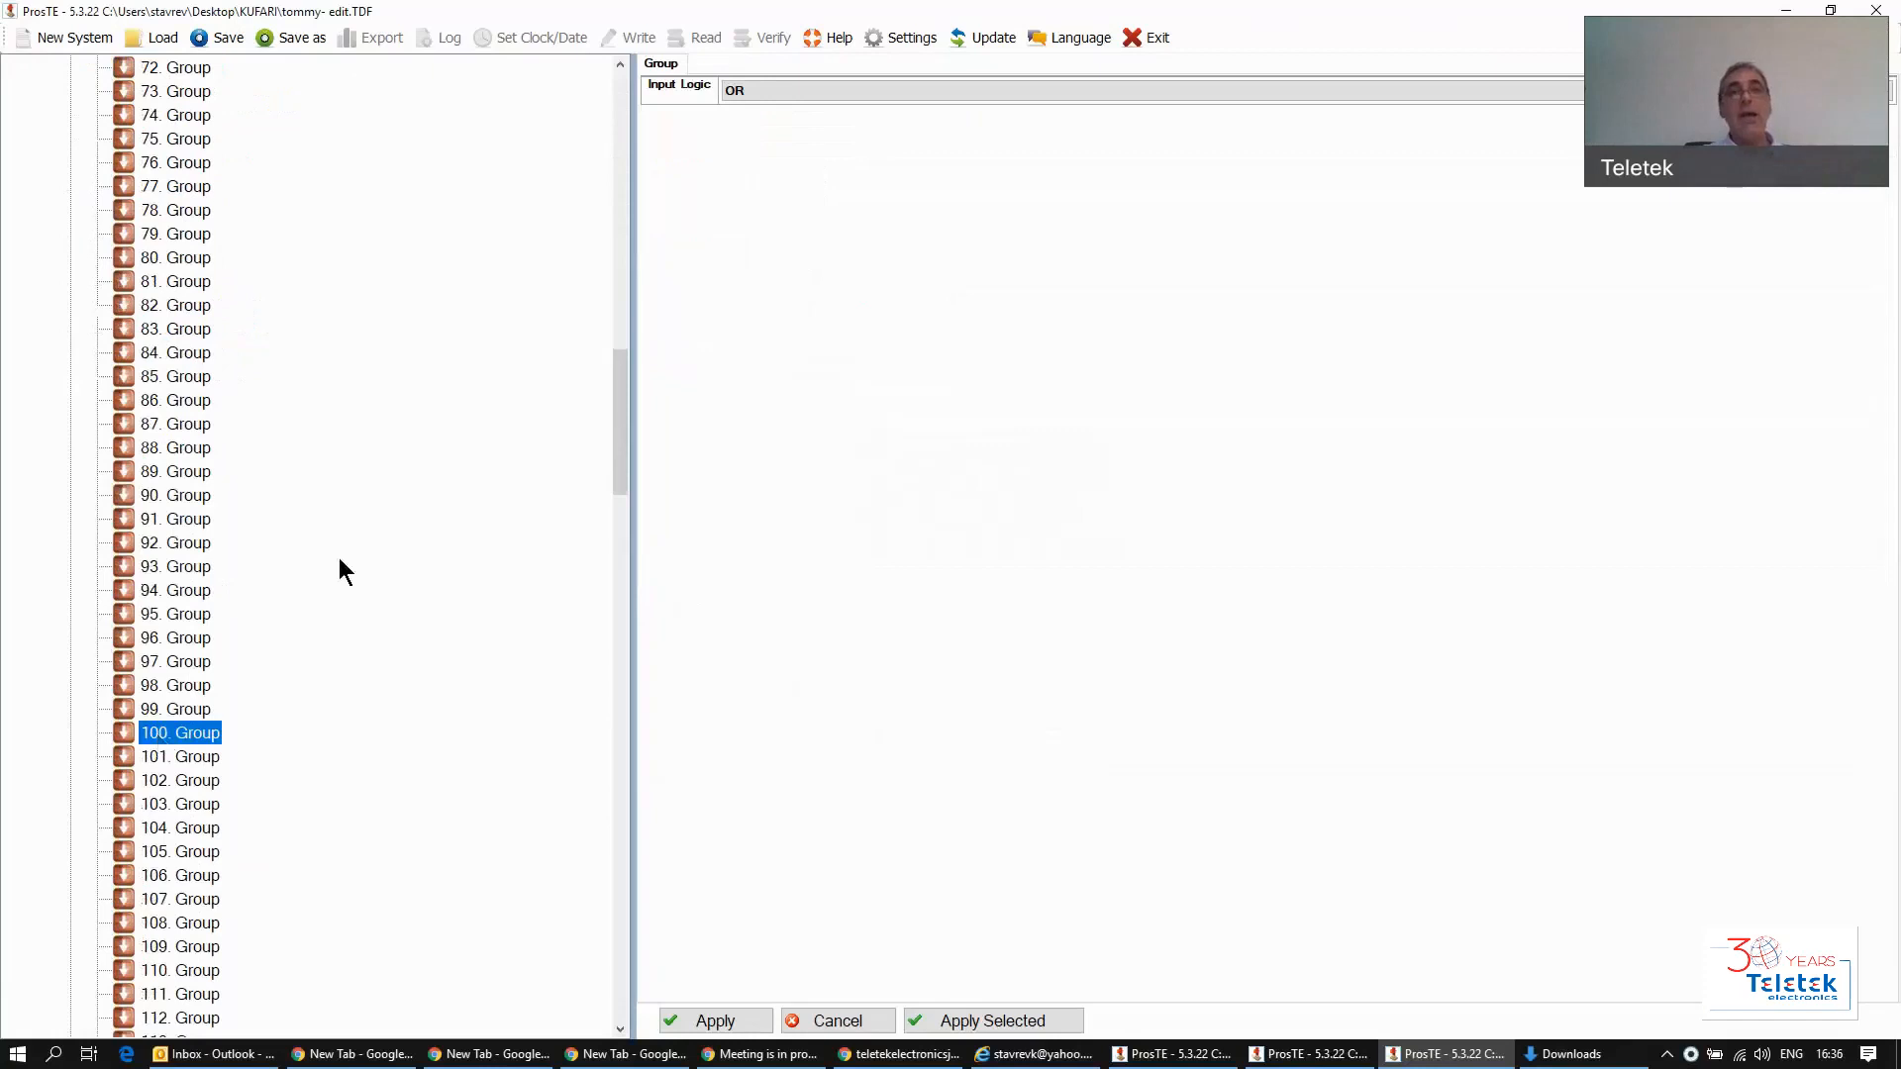
left_click(781, 91)
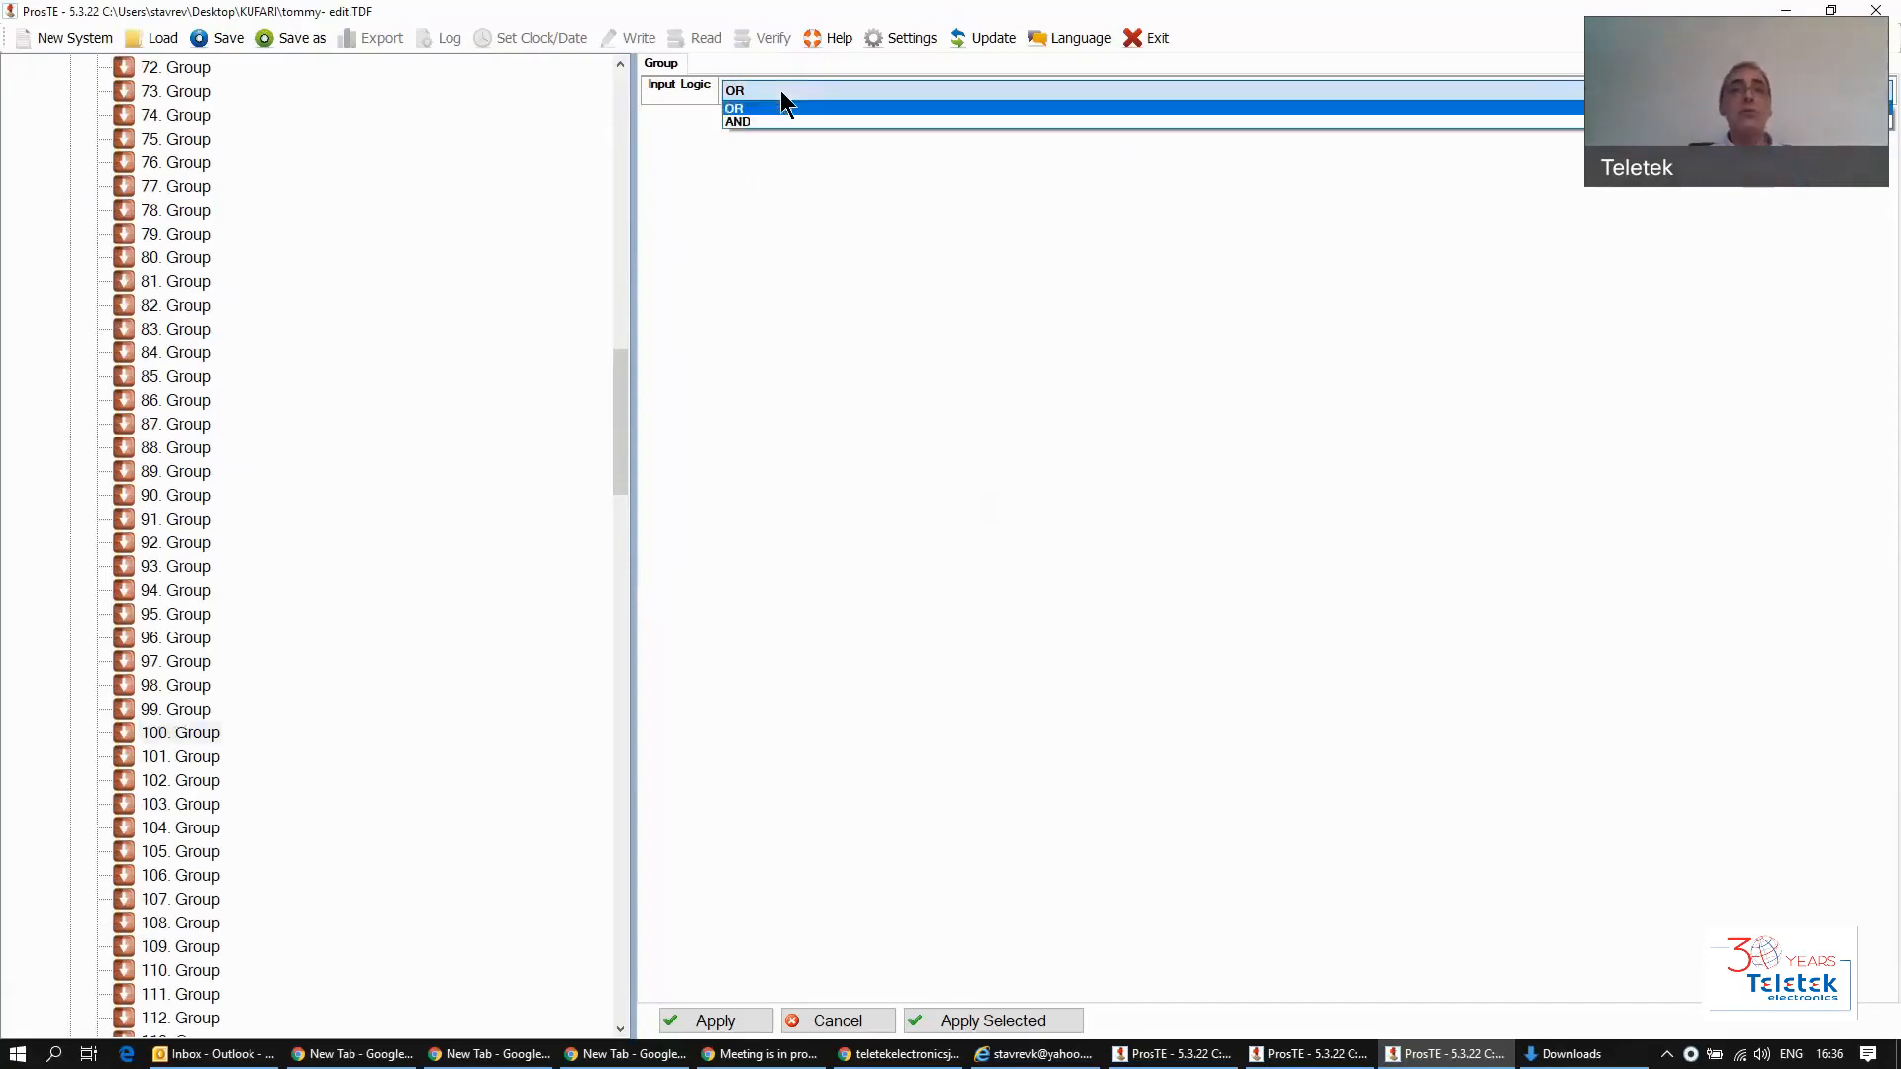
left_click(757, 115)
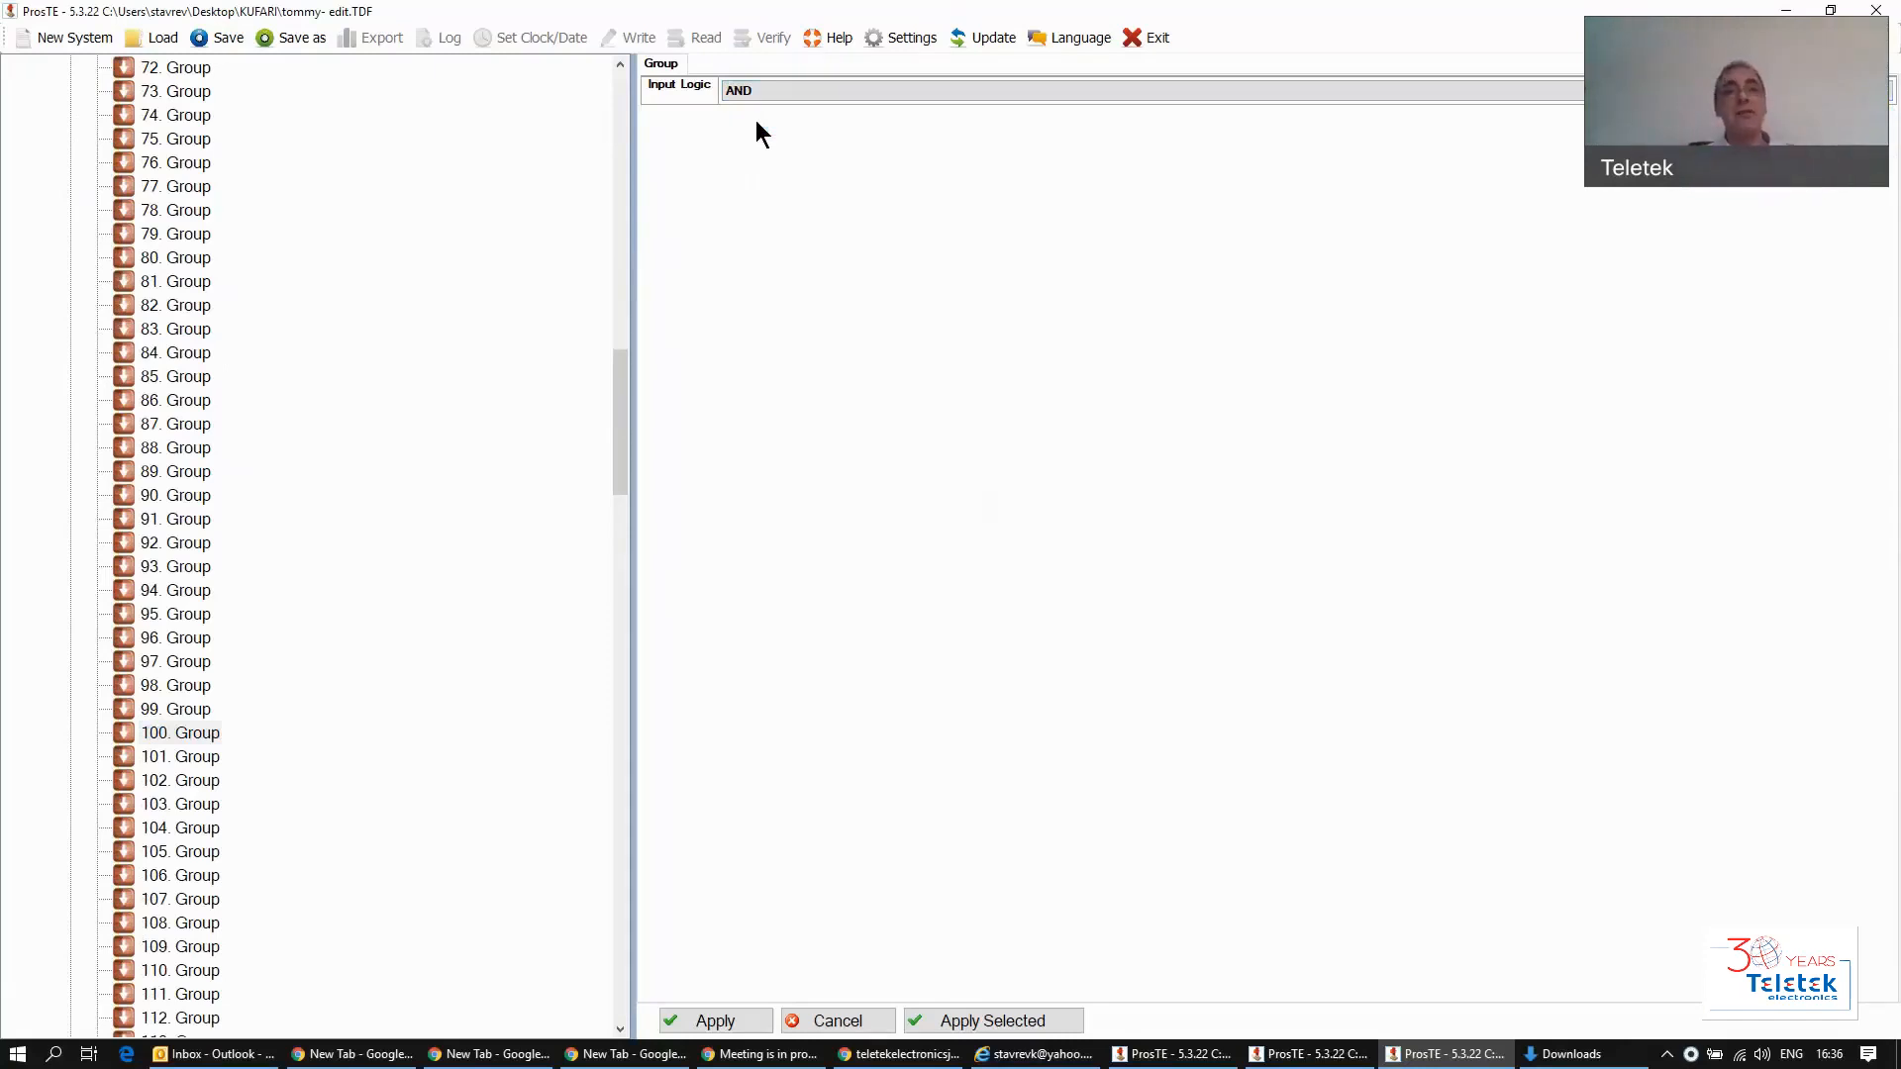
Step: Set Group 100's input logic back to OR, collapse Inputs Group and apply the changes
left_click(792, 90)
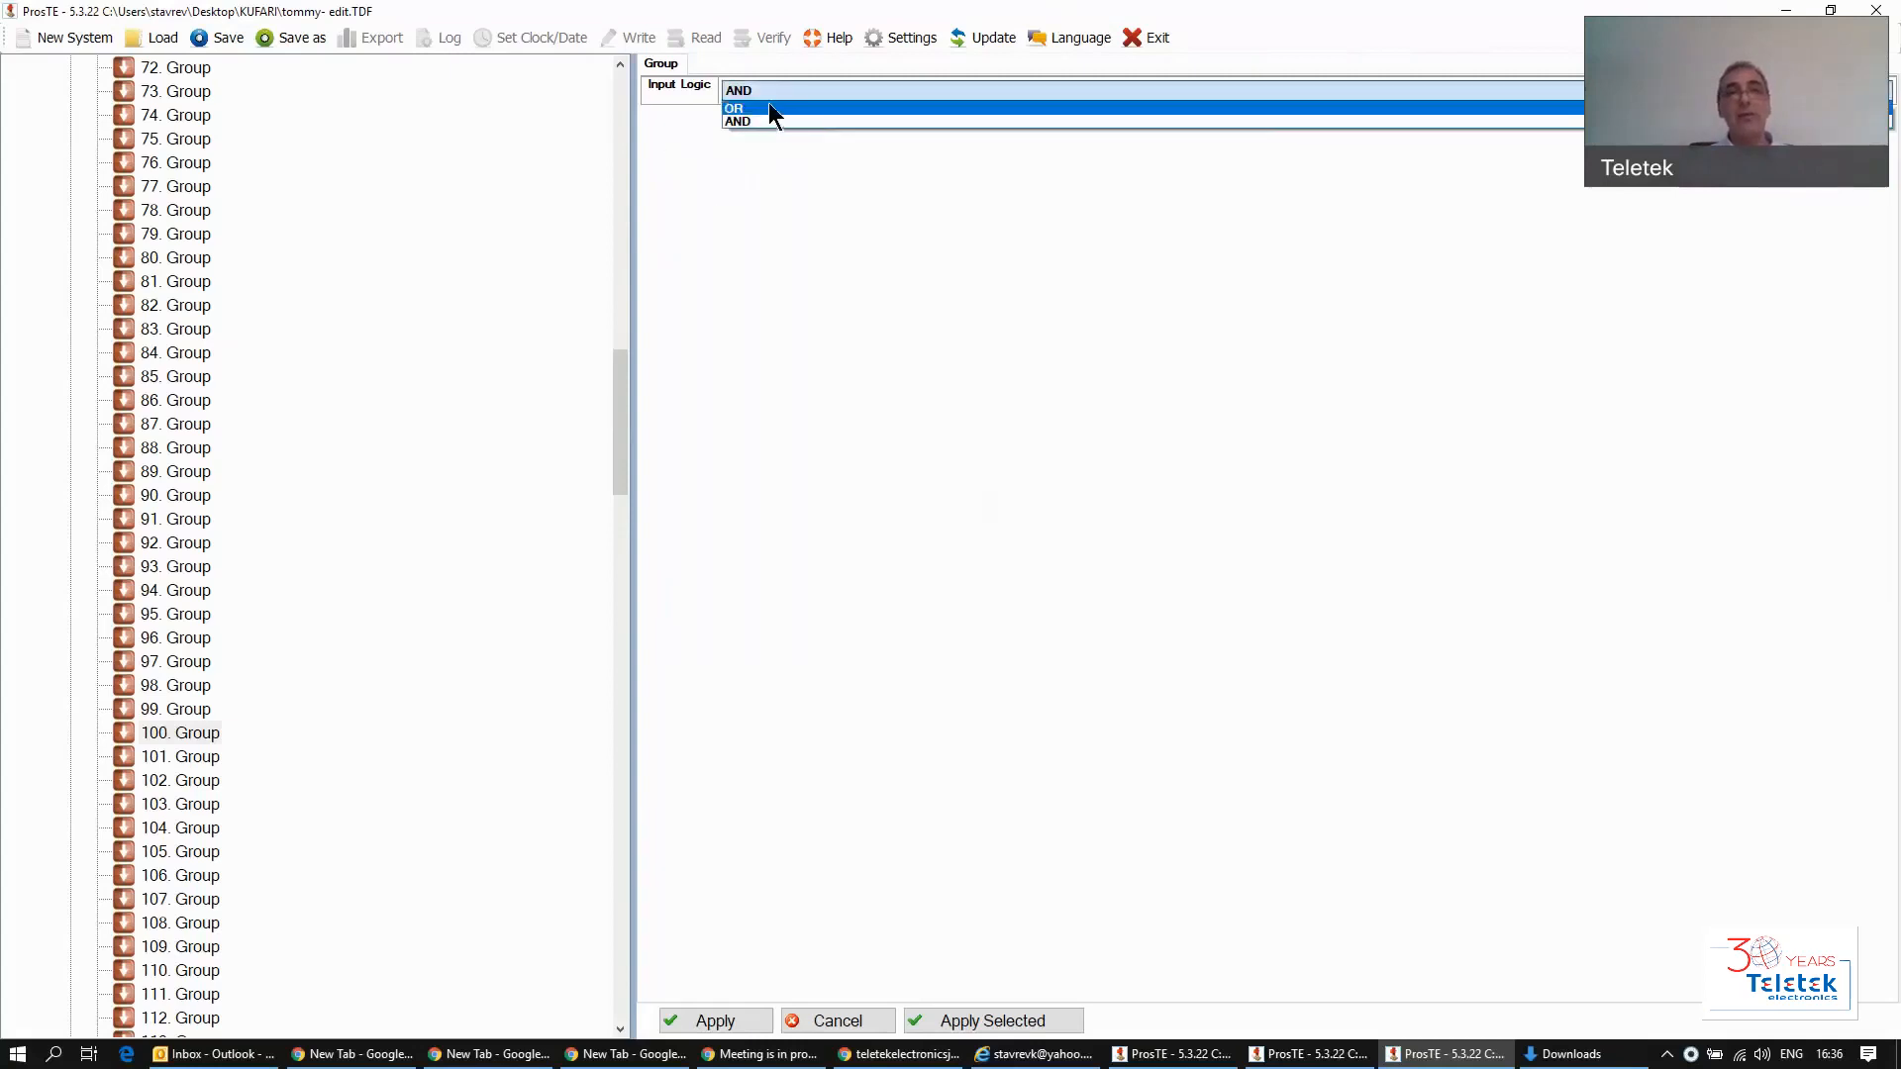
left_click(777, 115)
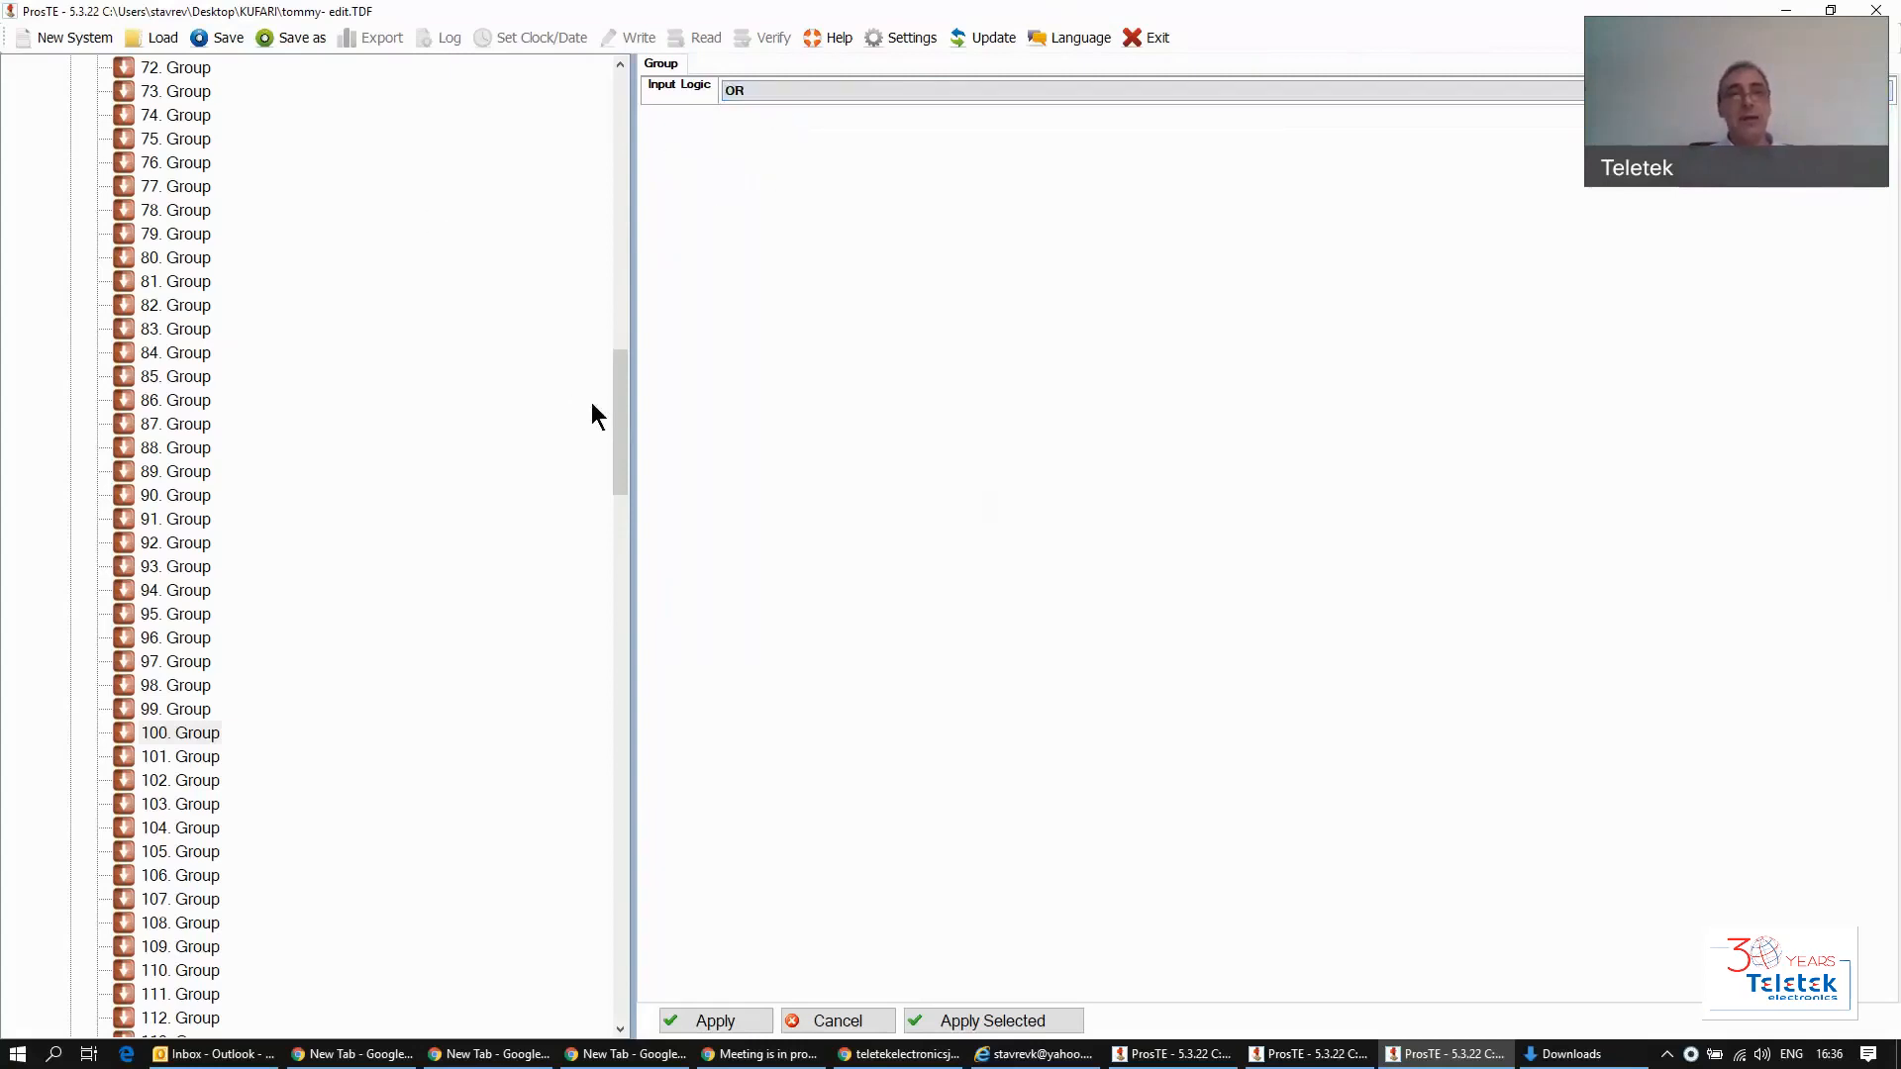
left_click_drag(616, 419, 590, 140)
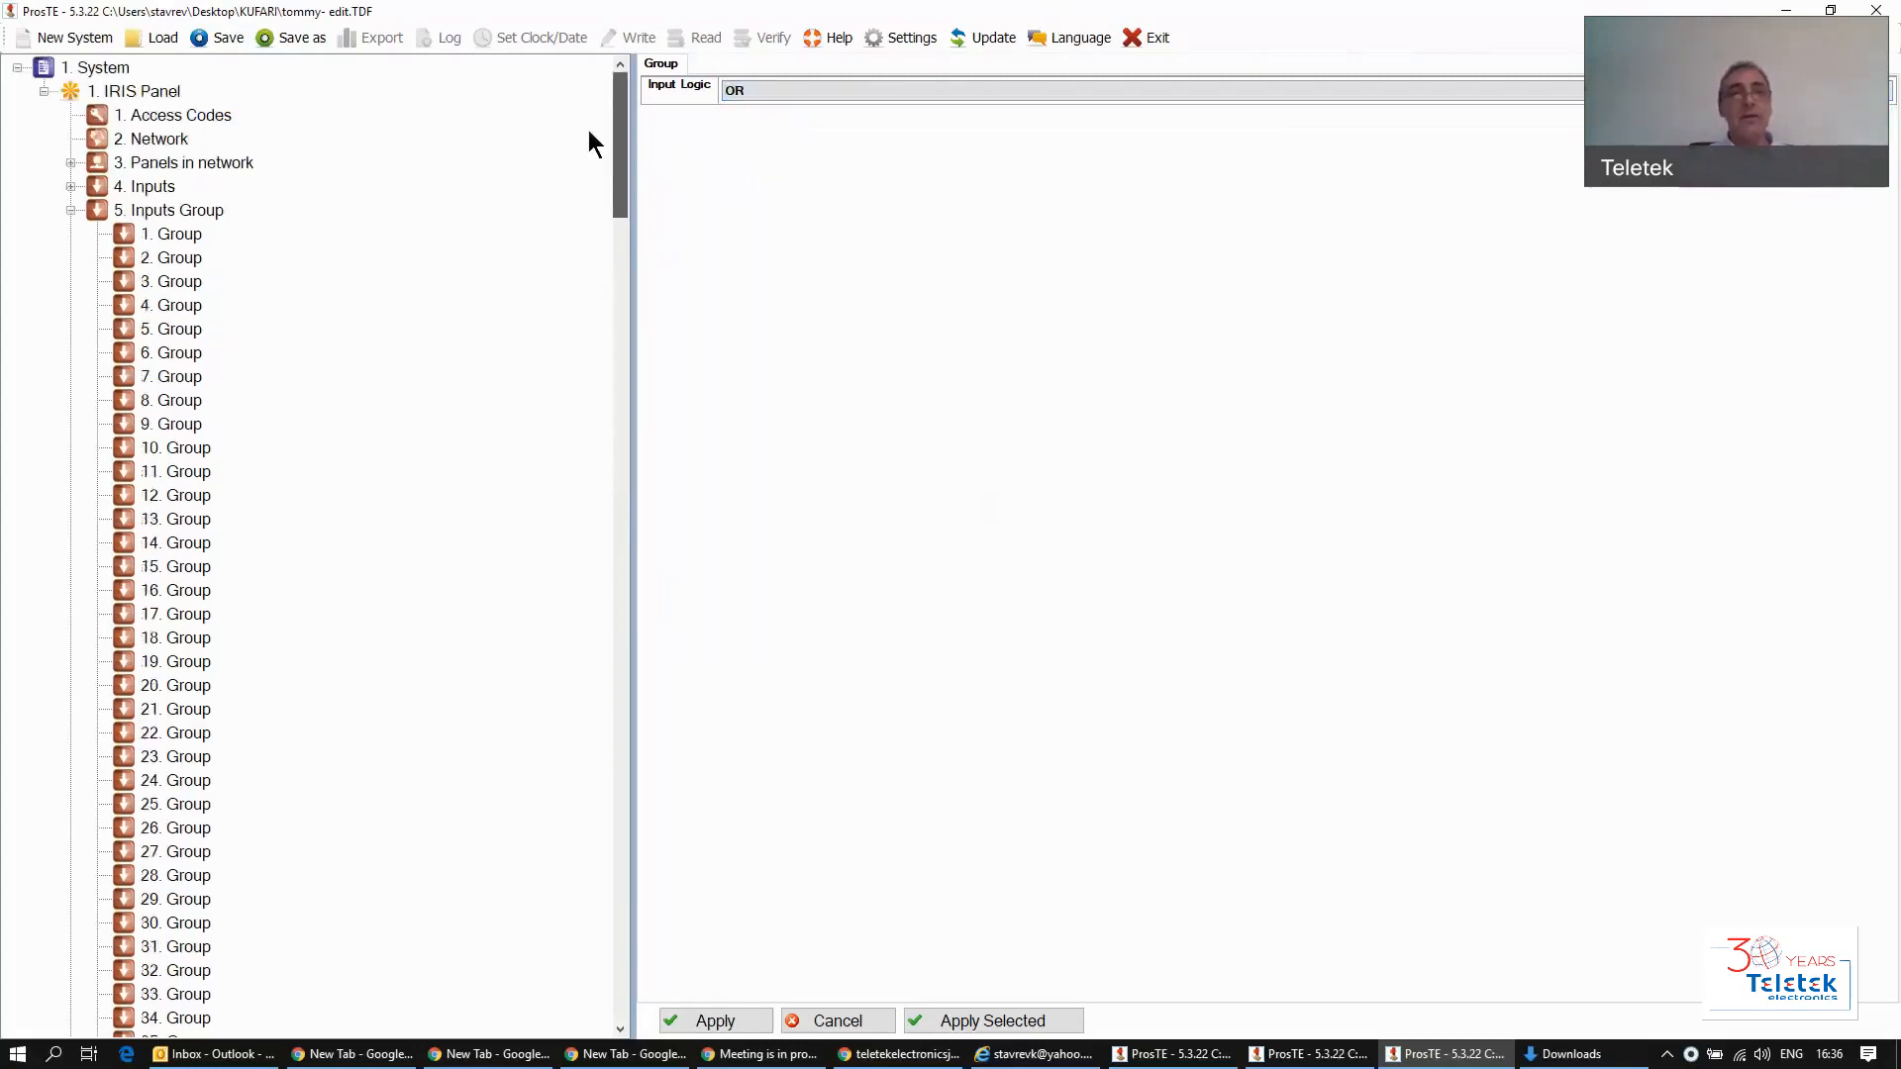
left_click(70, 210)
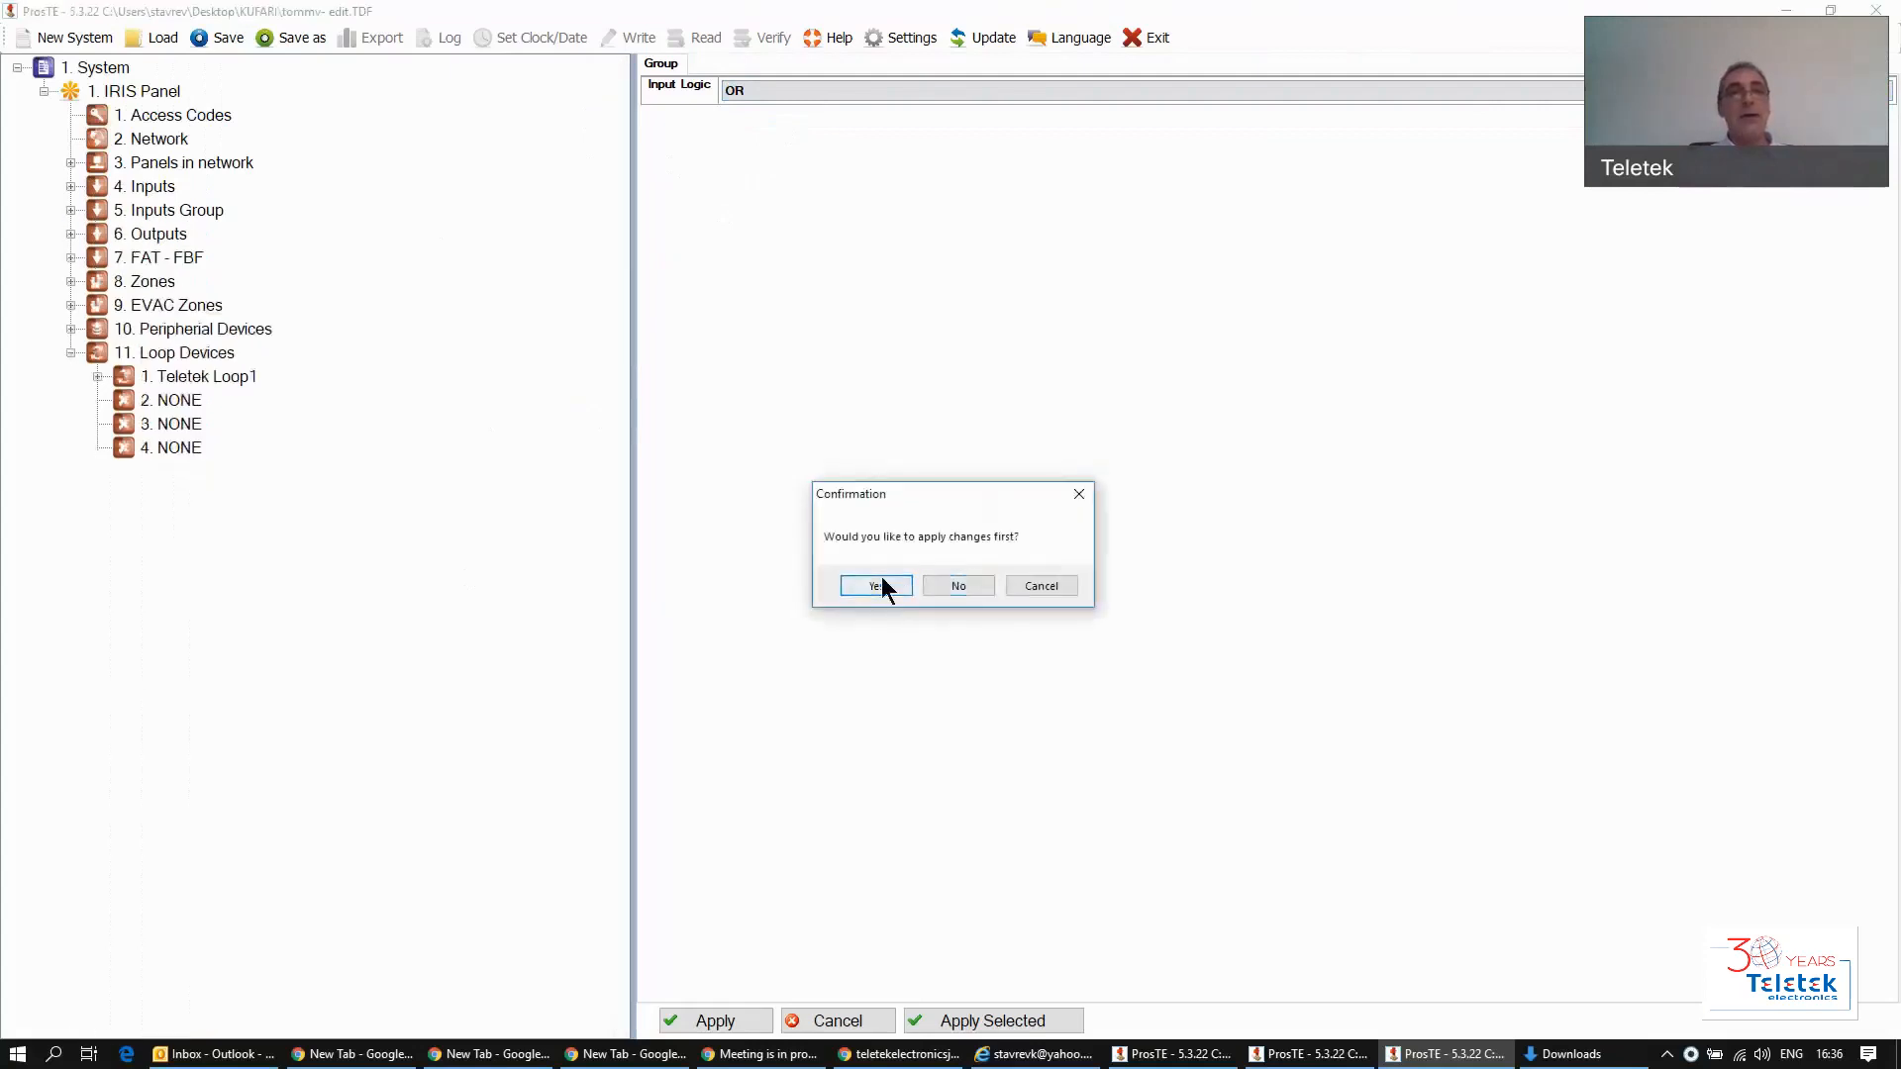
Step: Accept the pending changes, then set Input 17's type to LOOP_DEVICE on the TELETEK LOOP with device address 5
left_click(876, 586)
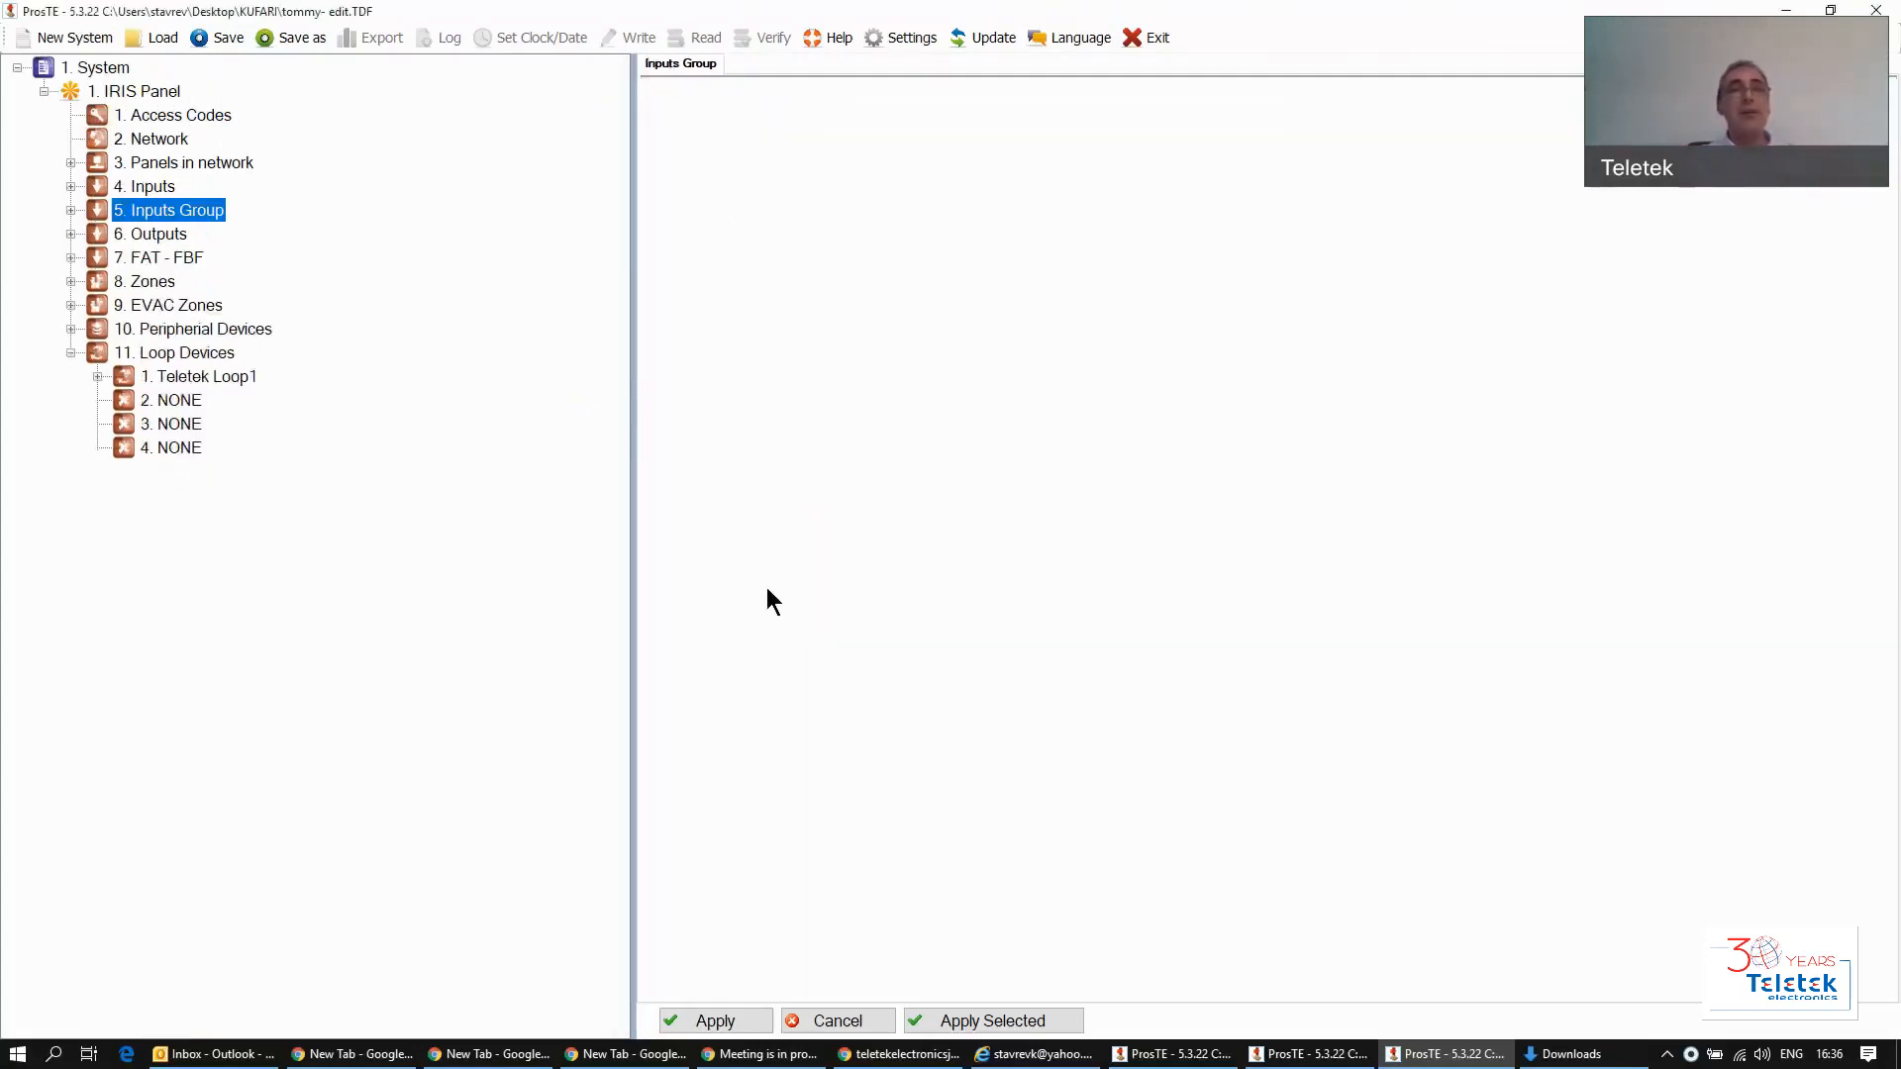
left_click(144, 188)
left_click(72, 186)
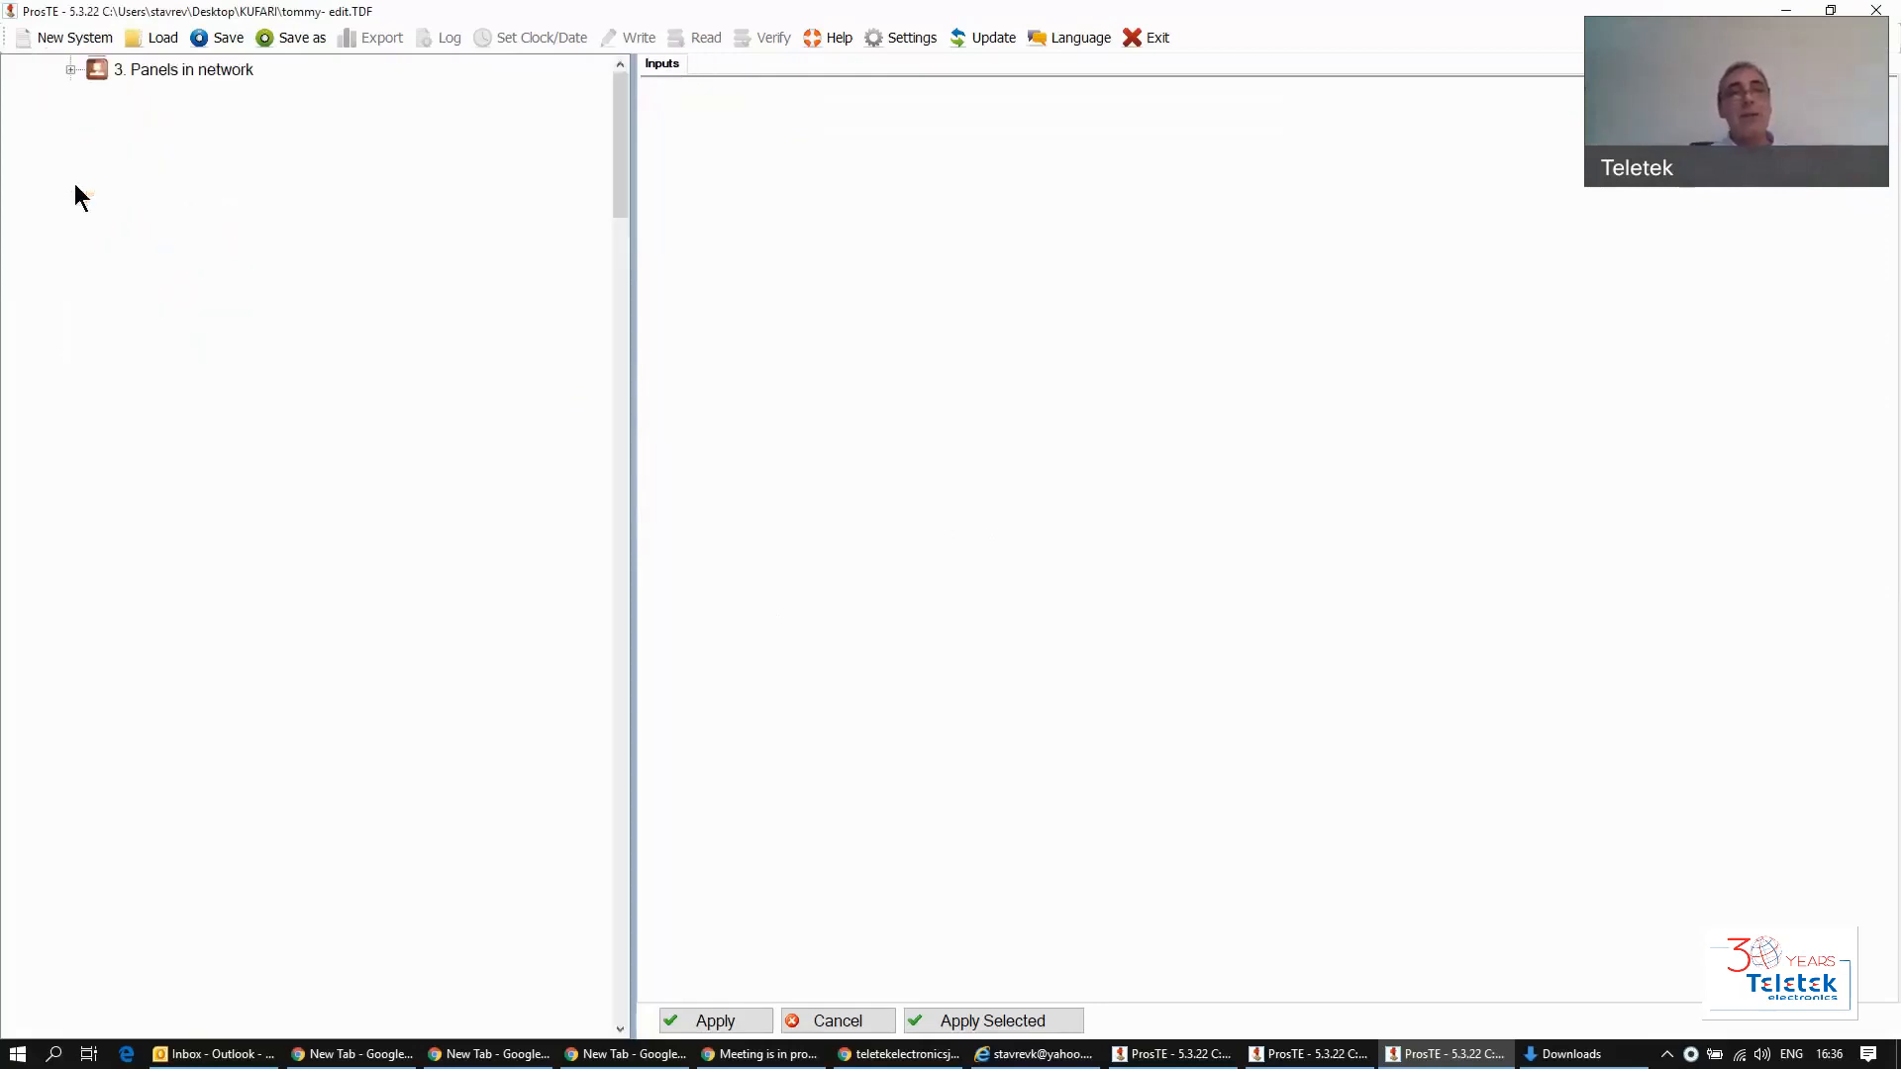
left_click(170, 468)
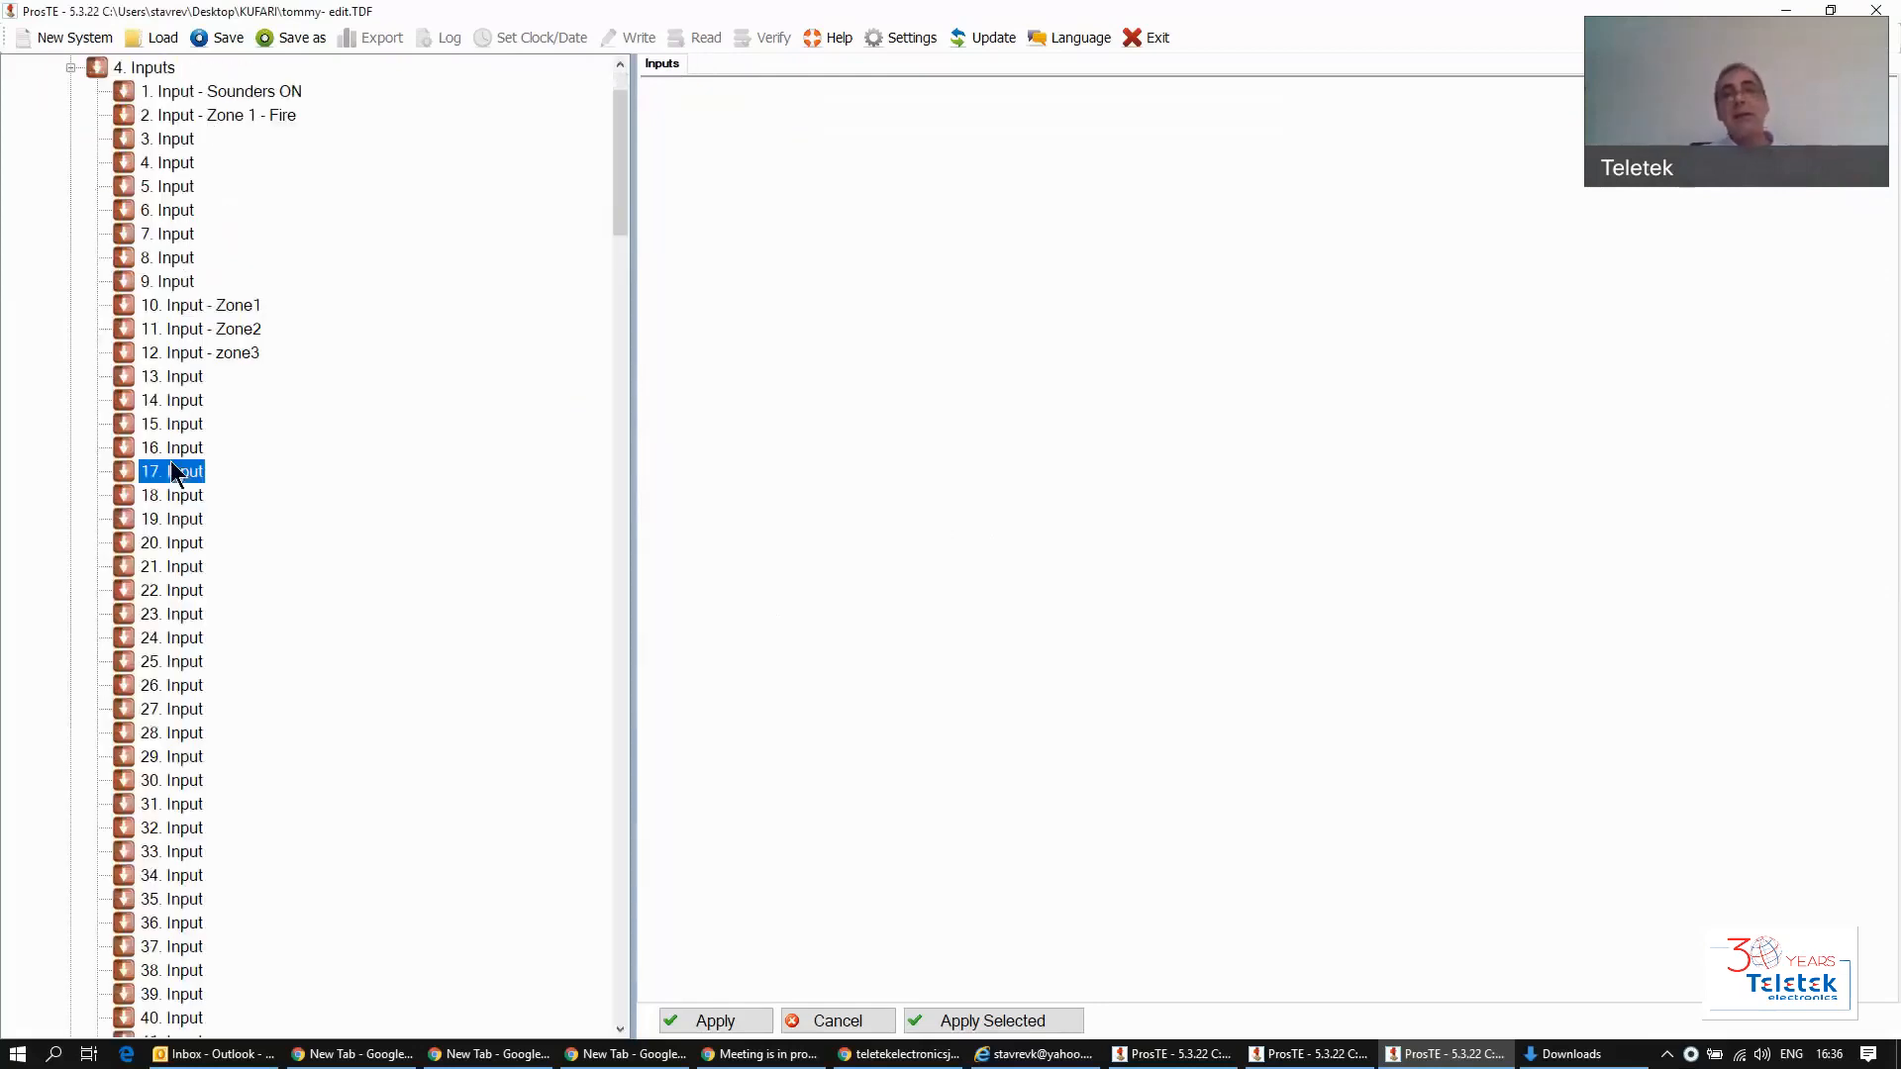
left_click(875, 242)
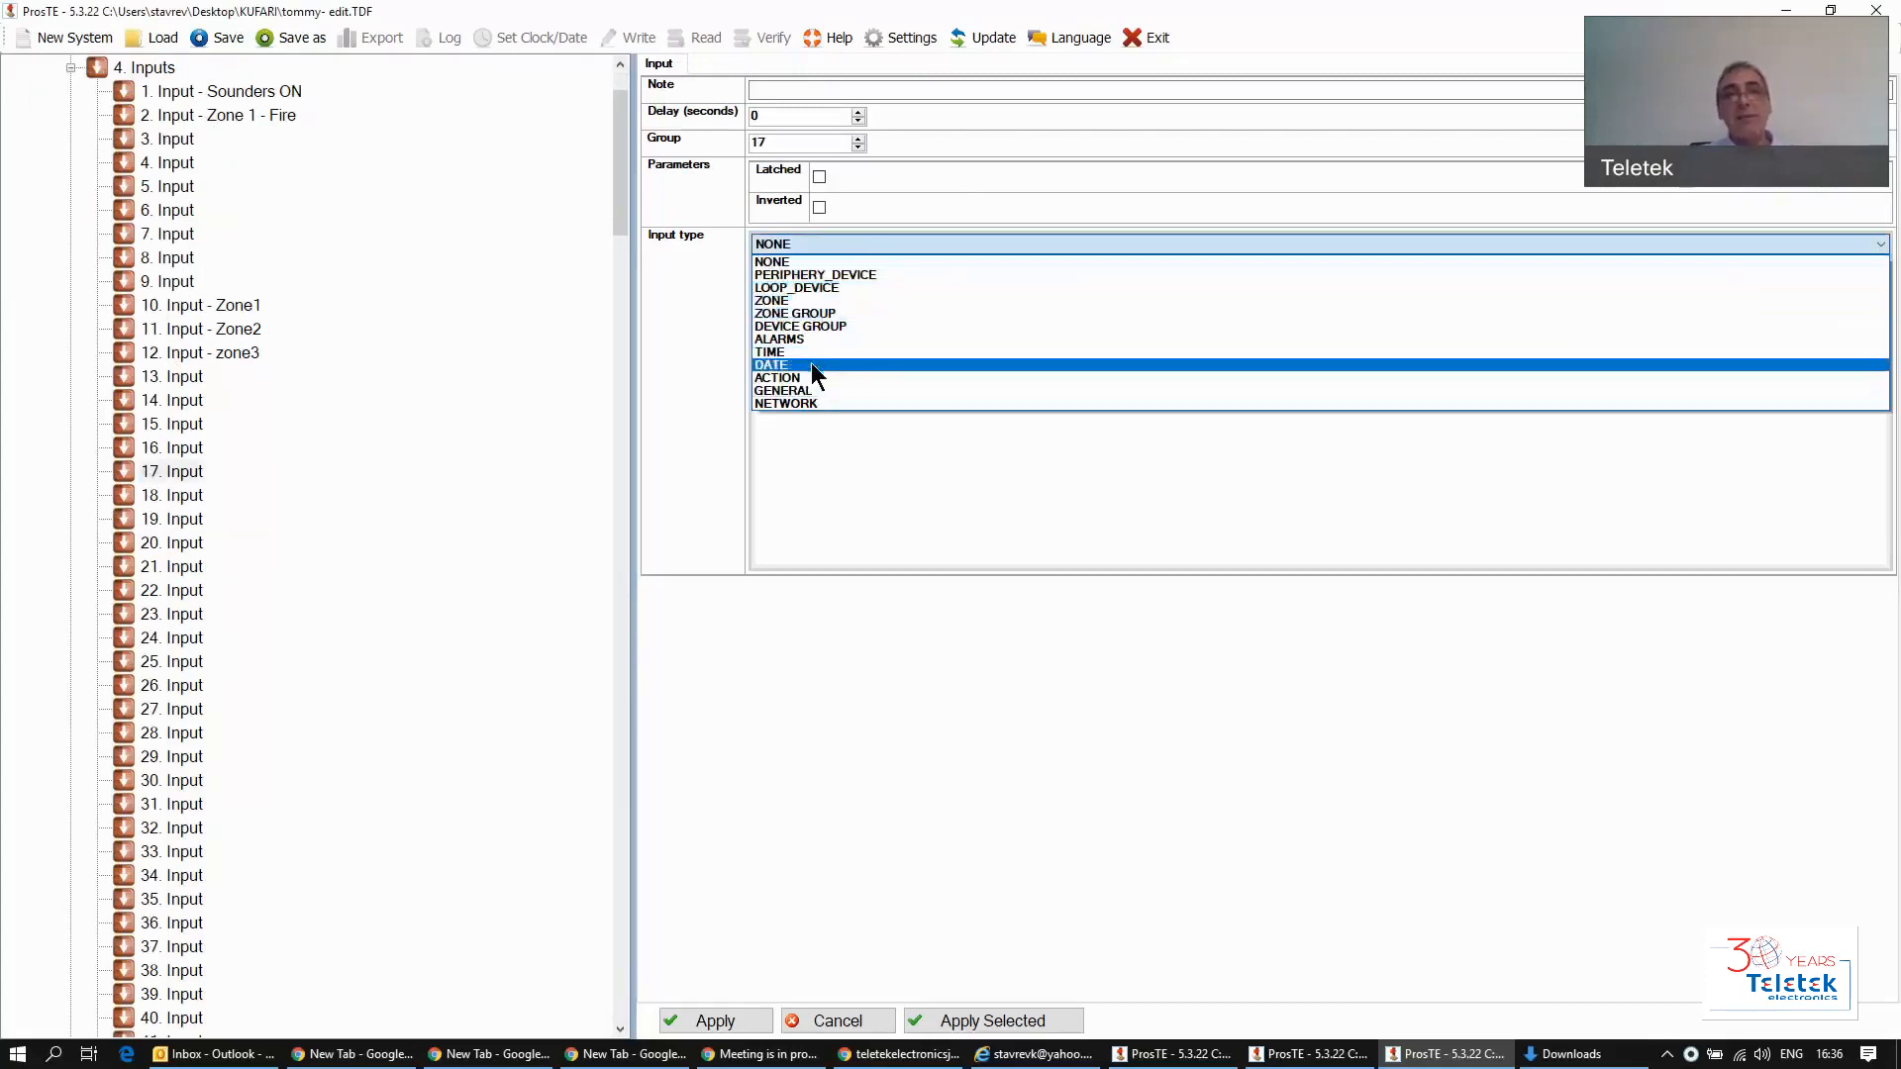
left_click(812, 288)
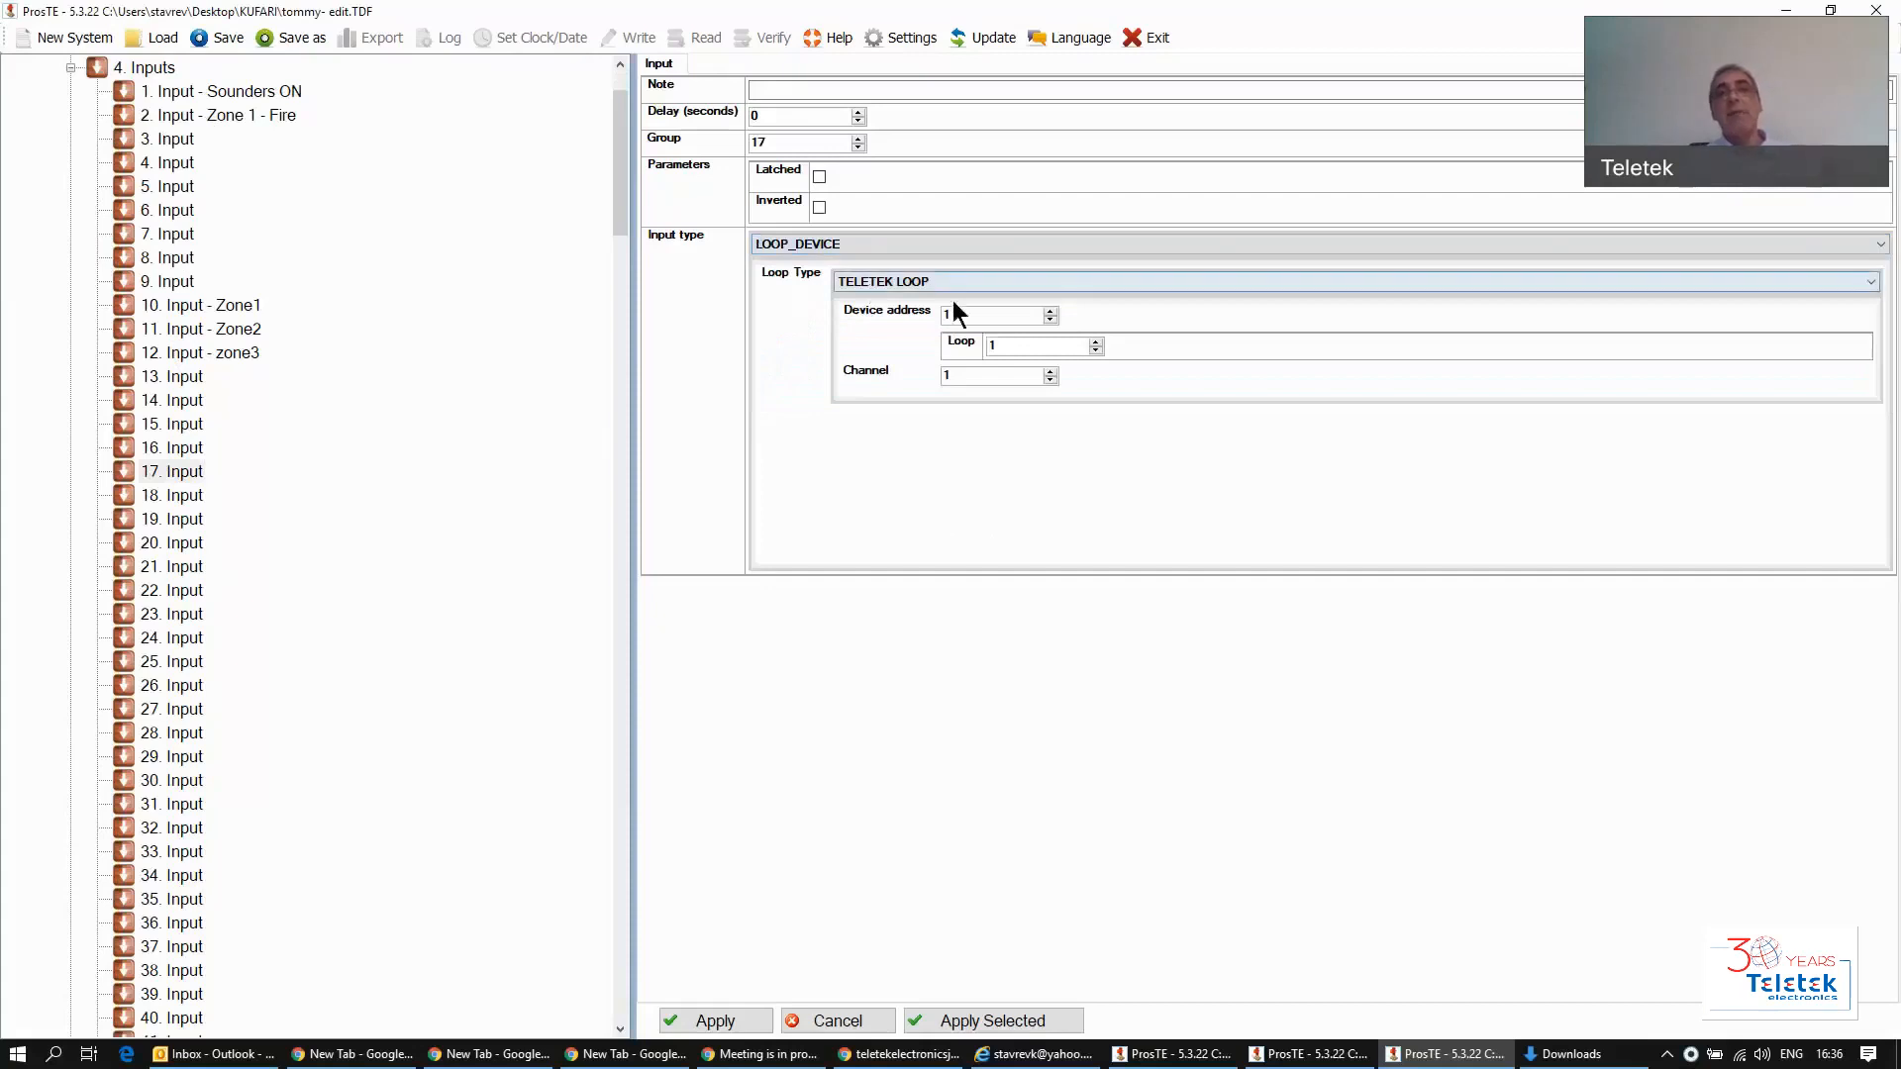
double_click(1004, 313)
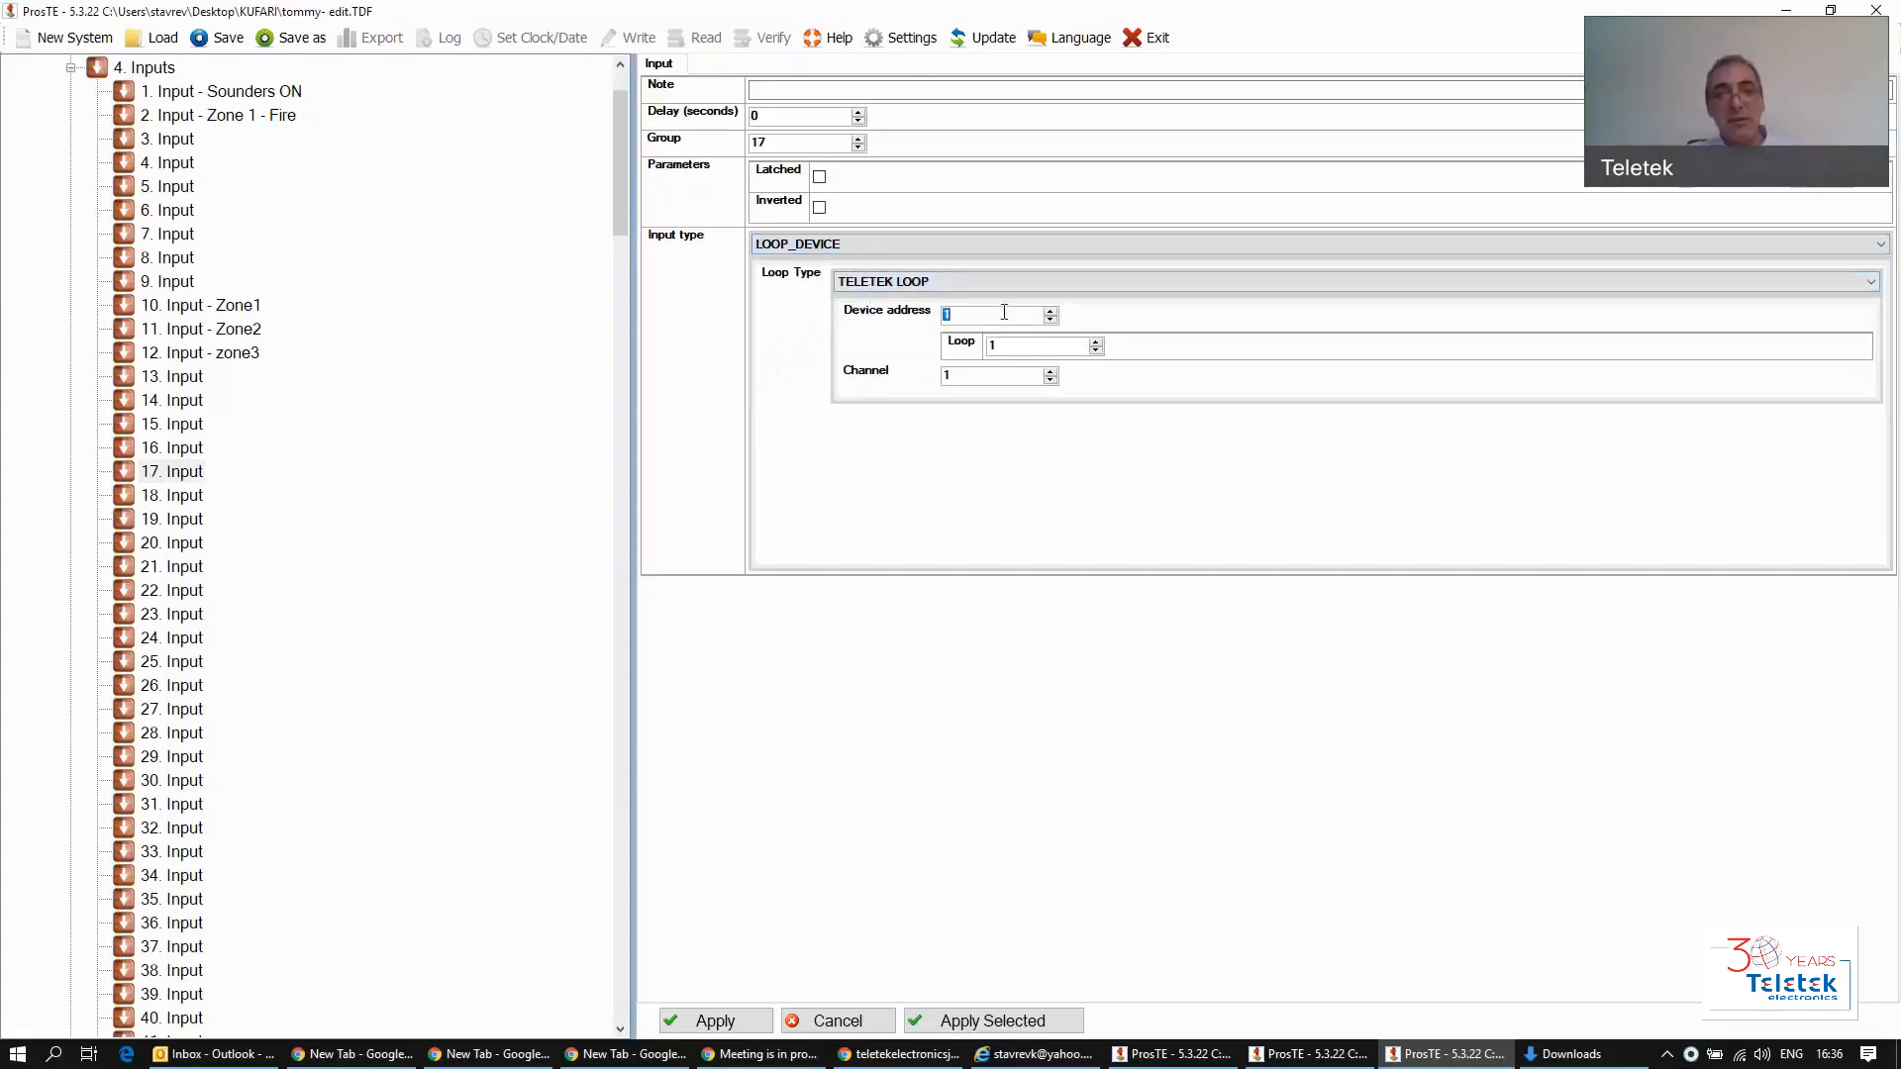
type("5")
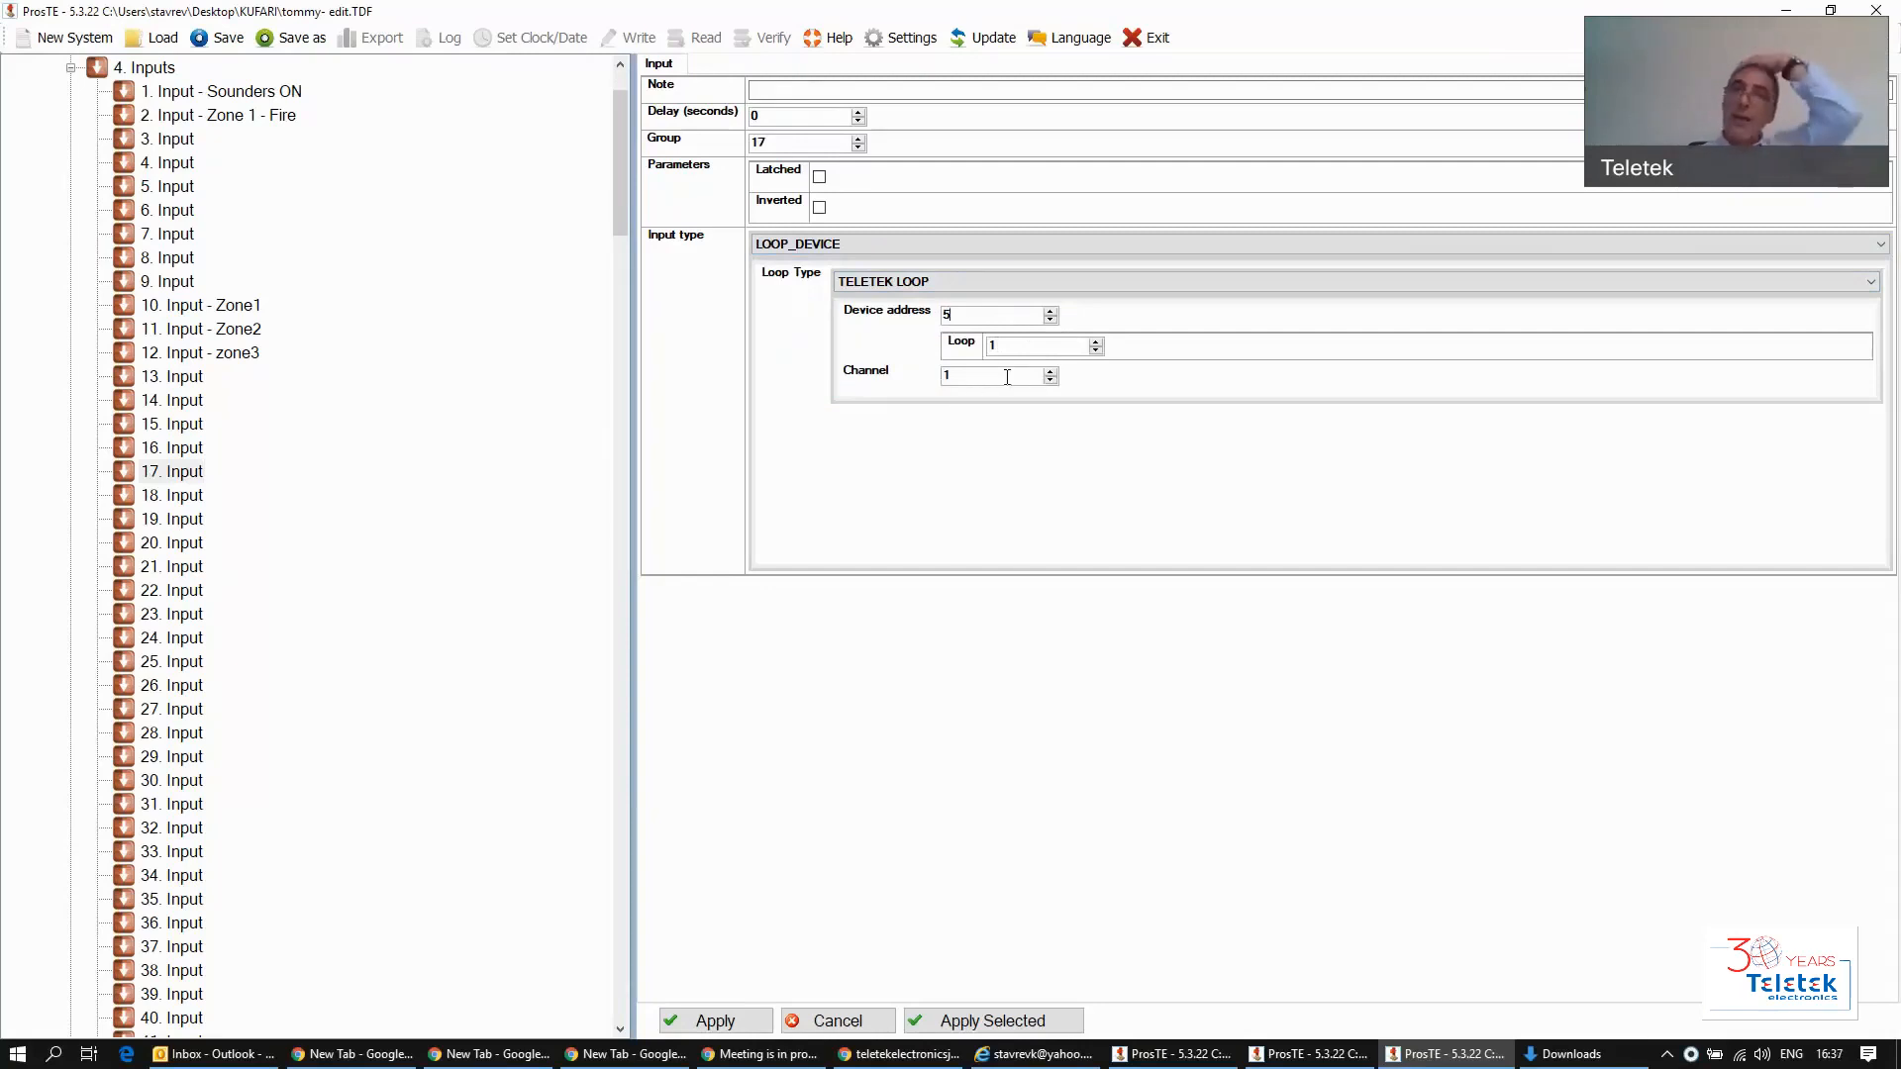
Step: Give Input 17 the note "MIO ch1 address5", apply the settings and collapse the Inputs
left_click(809, 89)
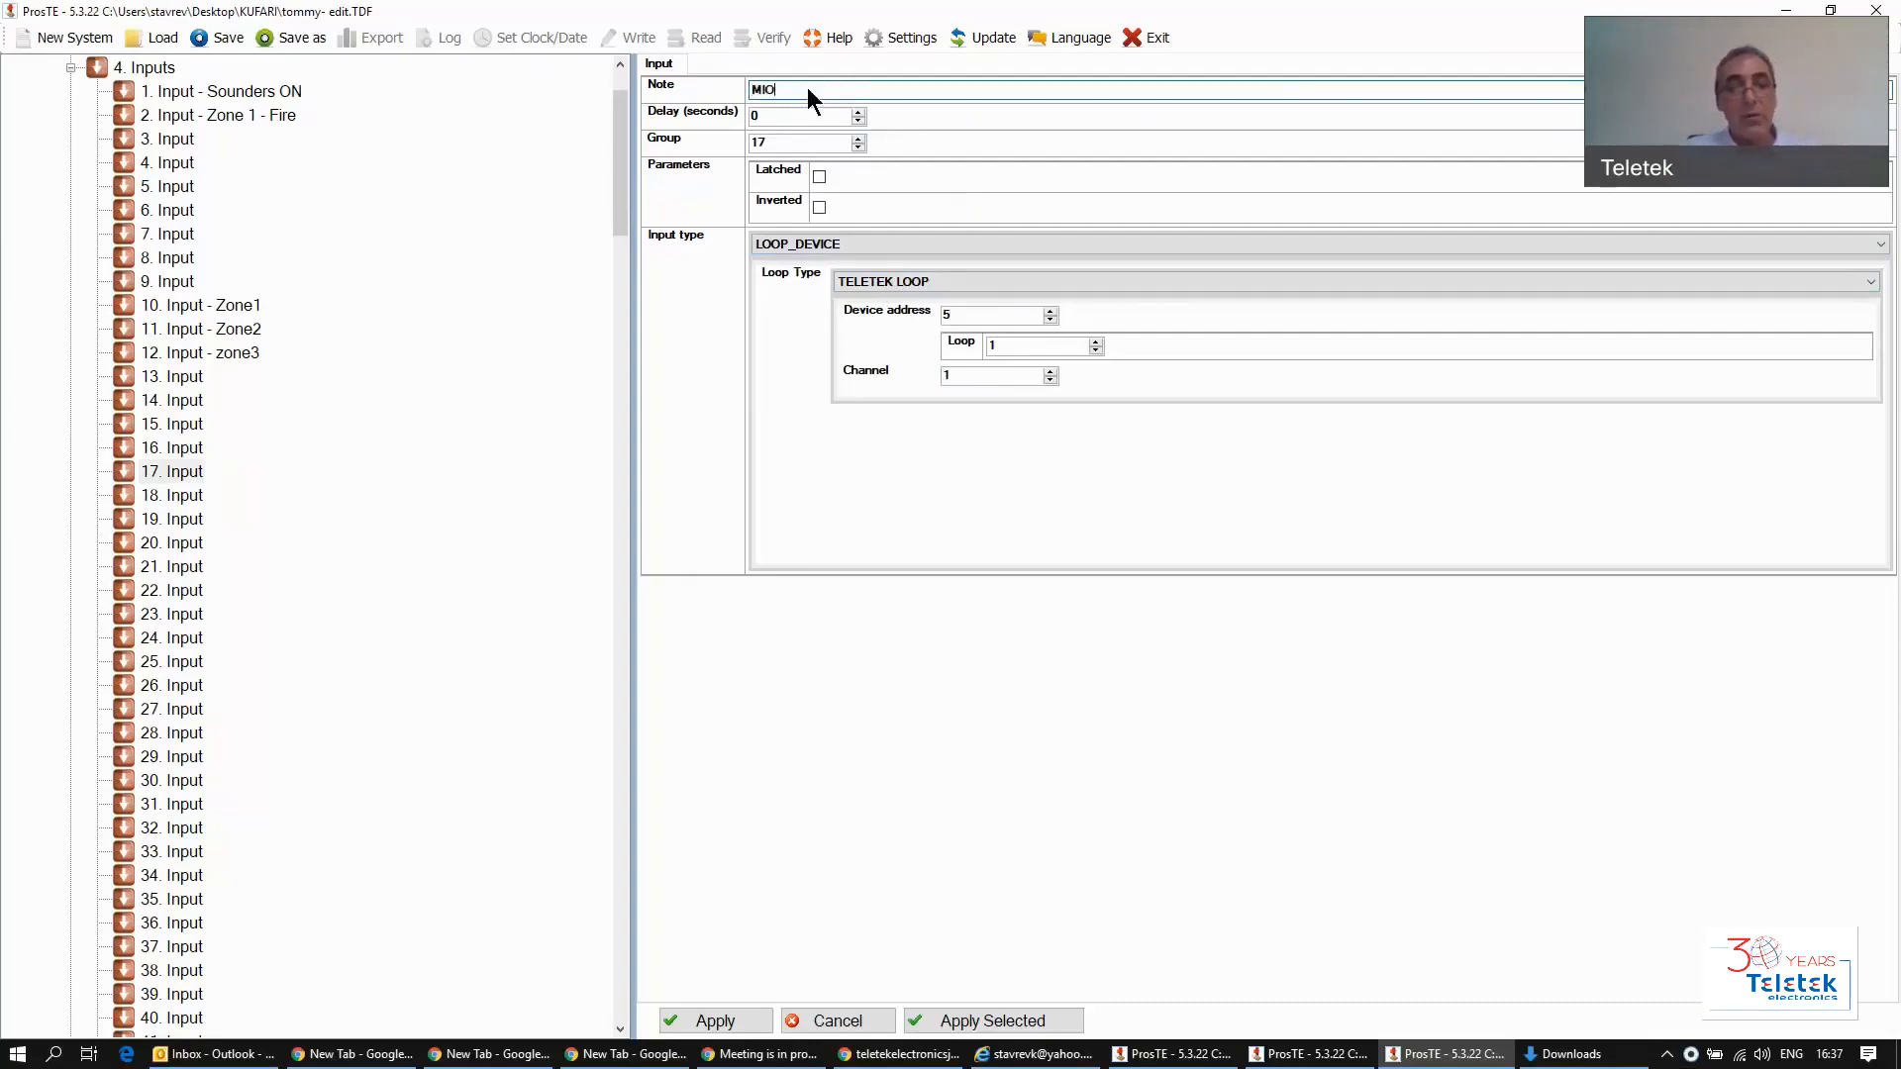
type("ch1")
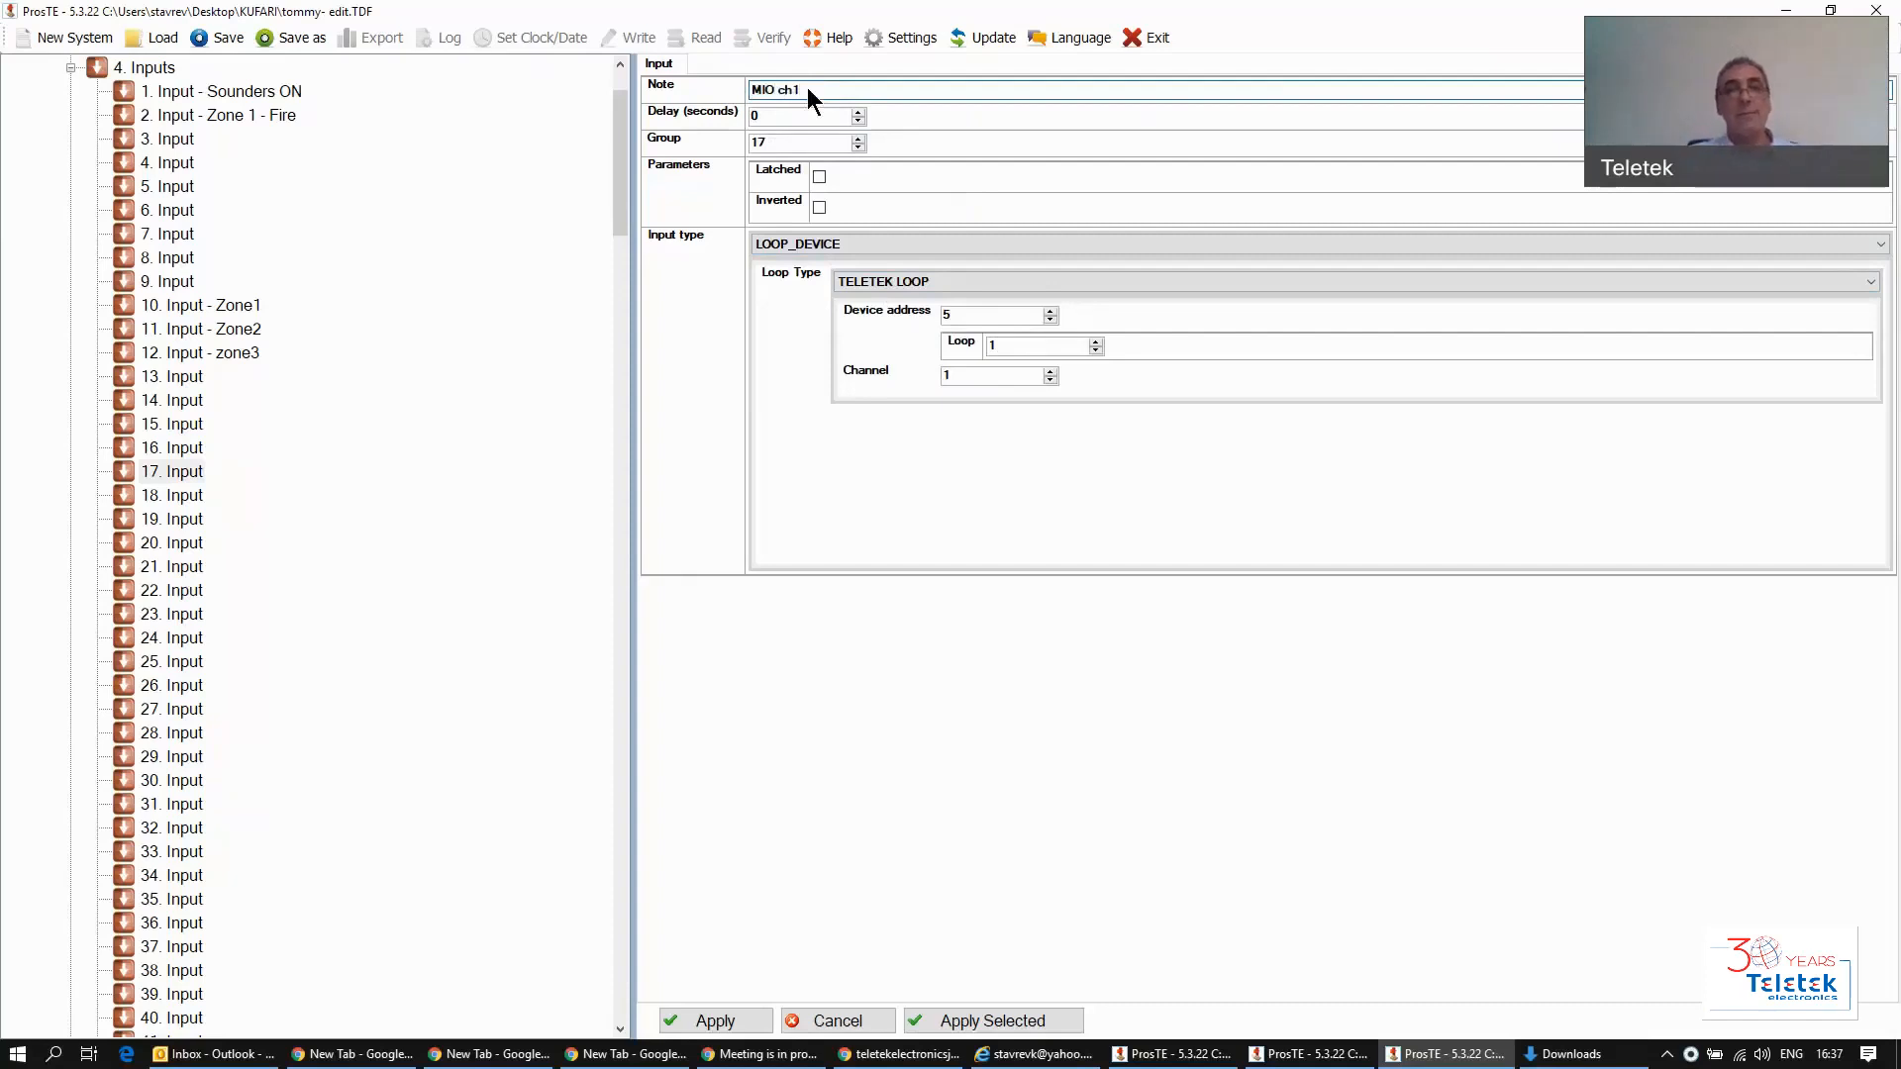
type(" address5")
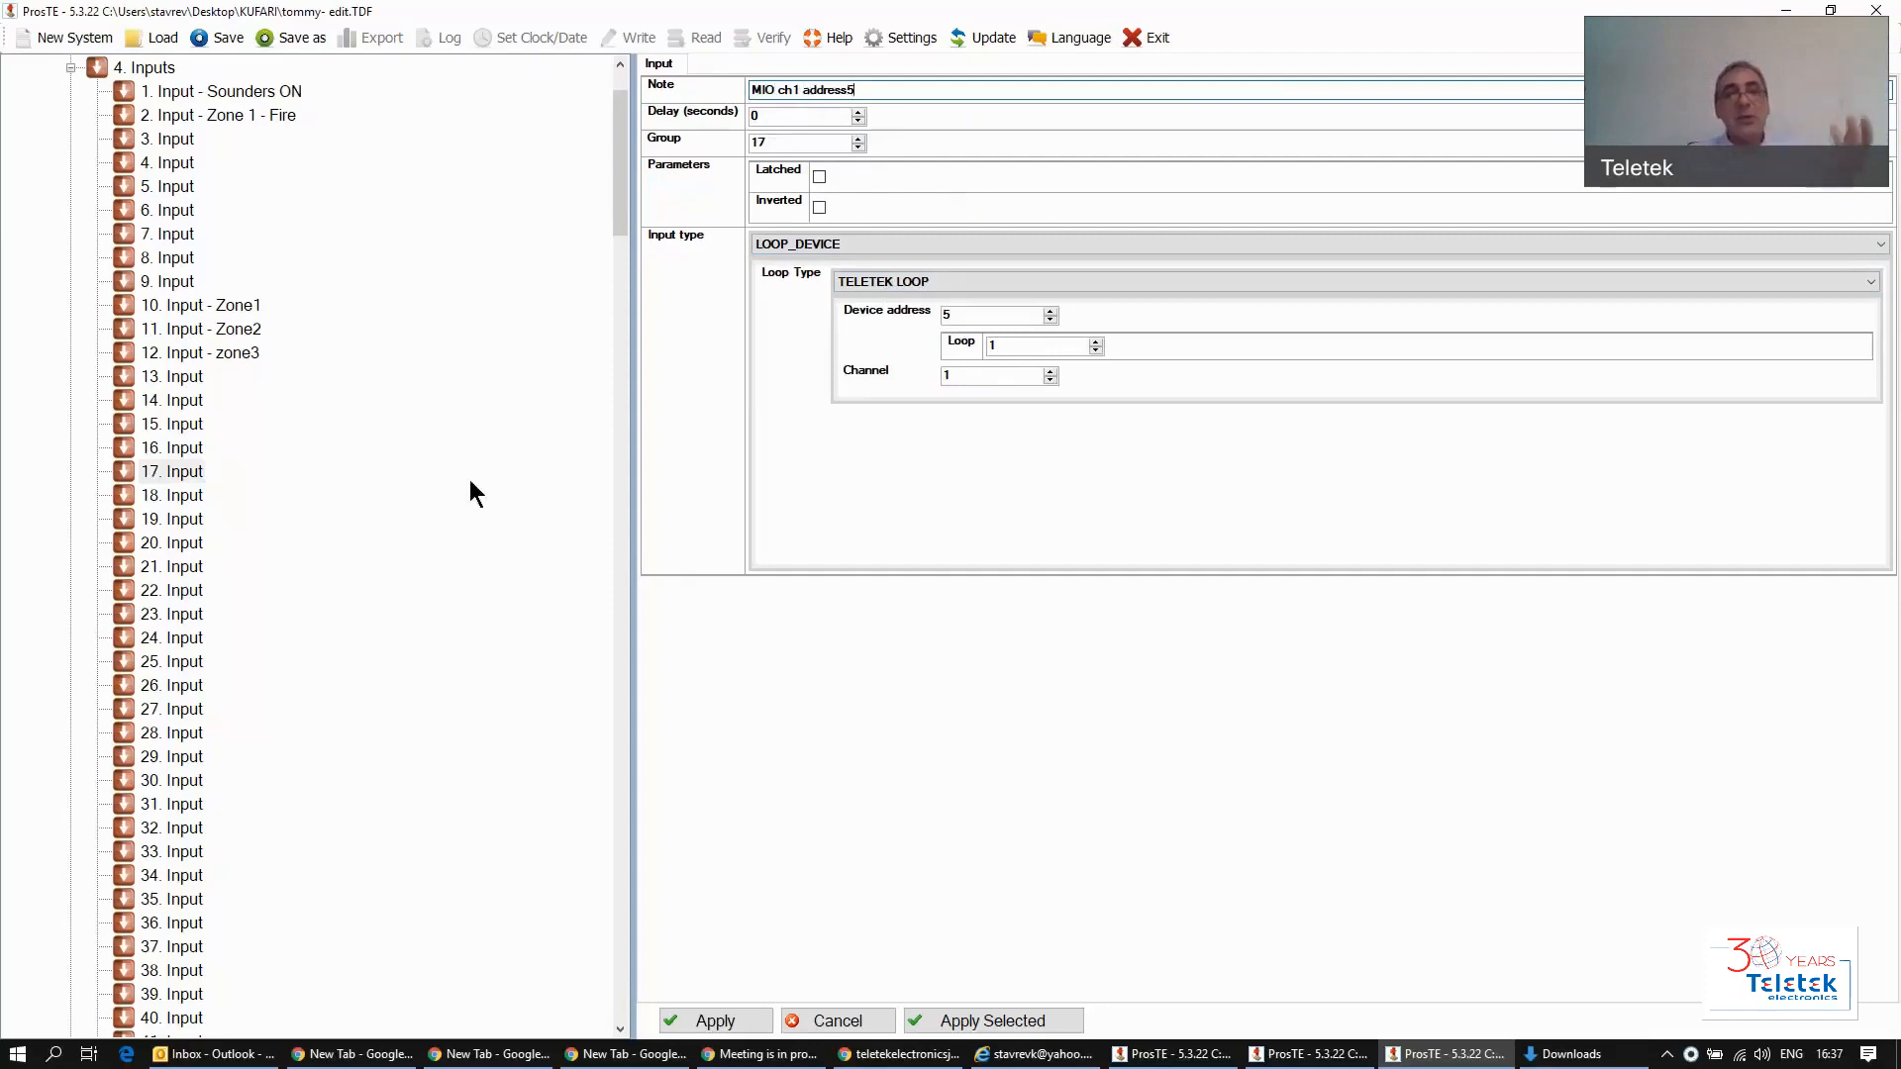
left_click(711, 1023)
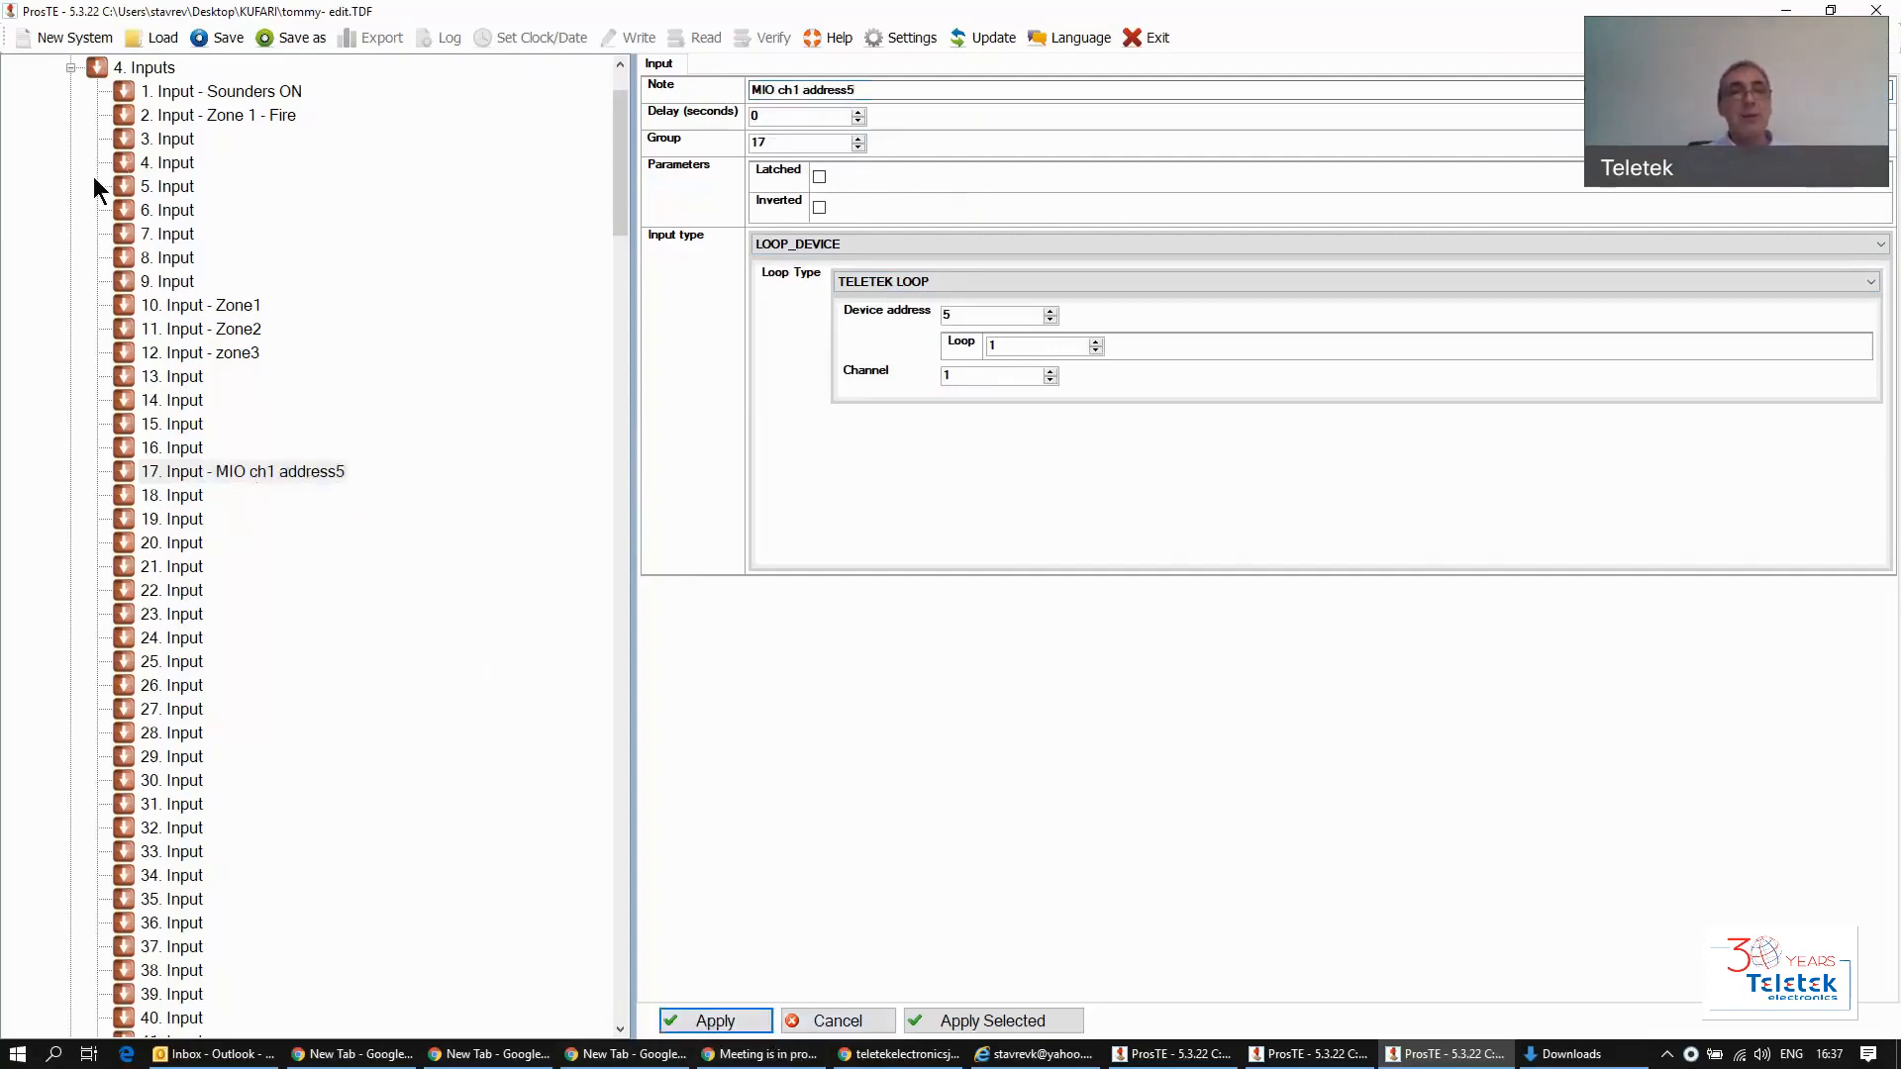
left_click(72, 67)
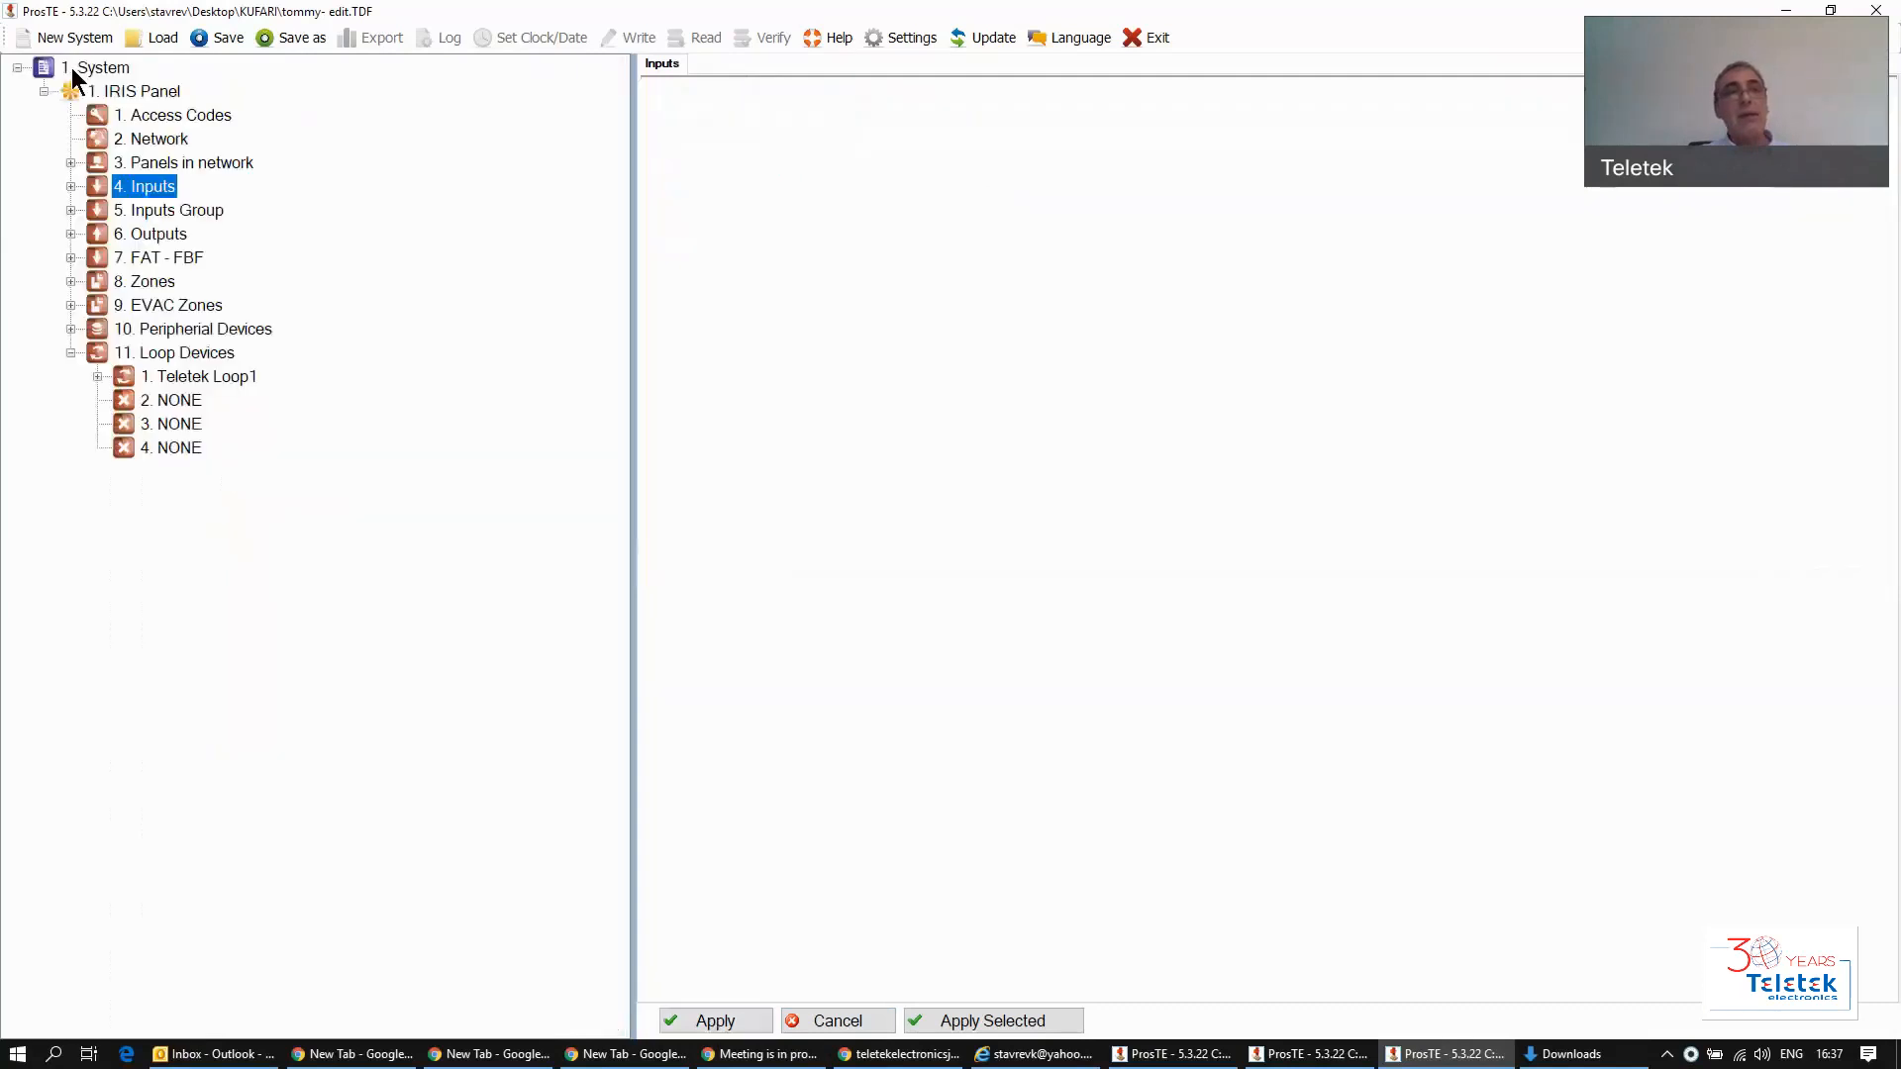
Step: Set Output 2's first OR group input to 17 and its output type to ACTION with the EVACUATE function
double_click(155, 238)
left_click(176, 116)
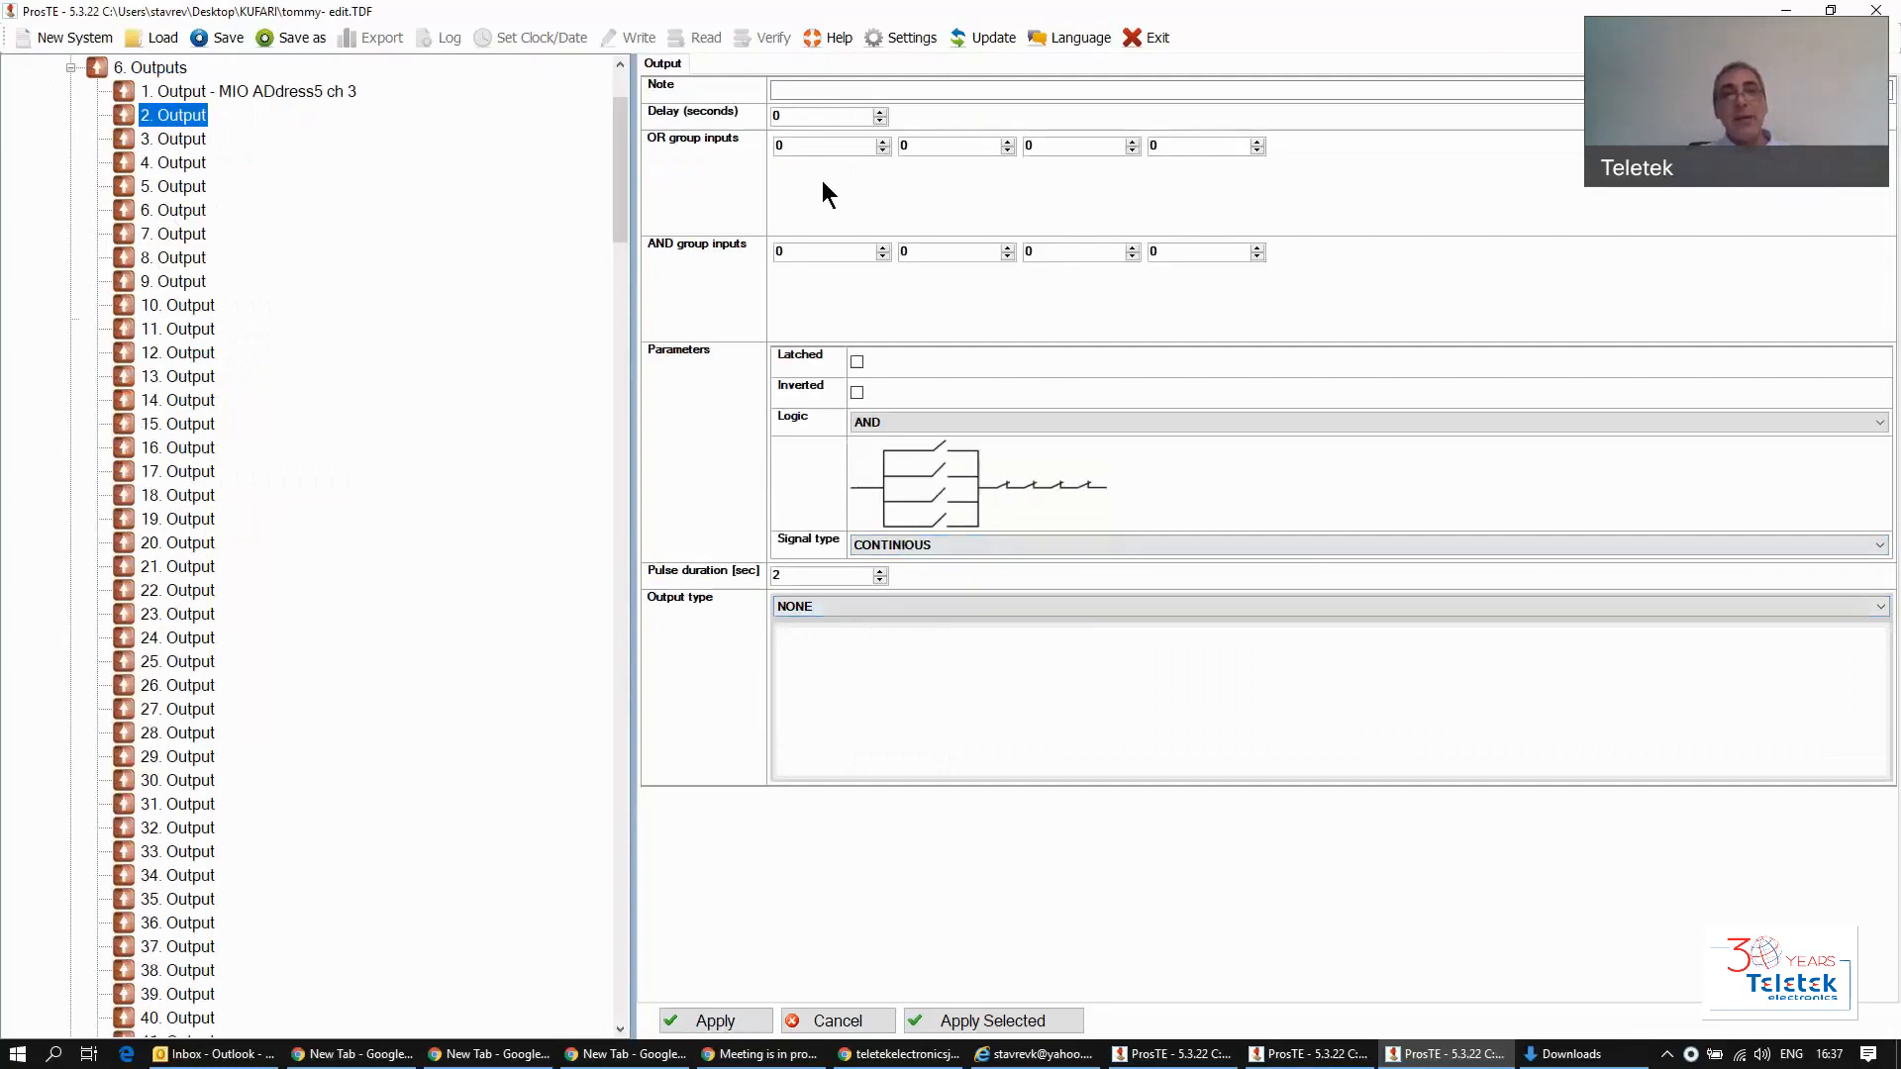
left_click(823, 148)
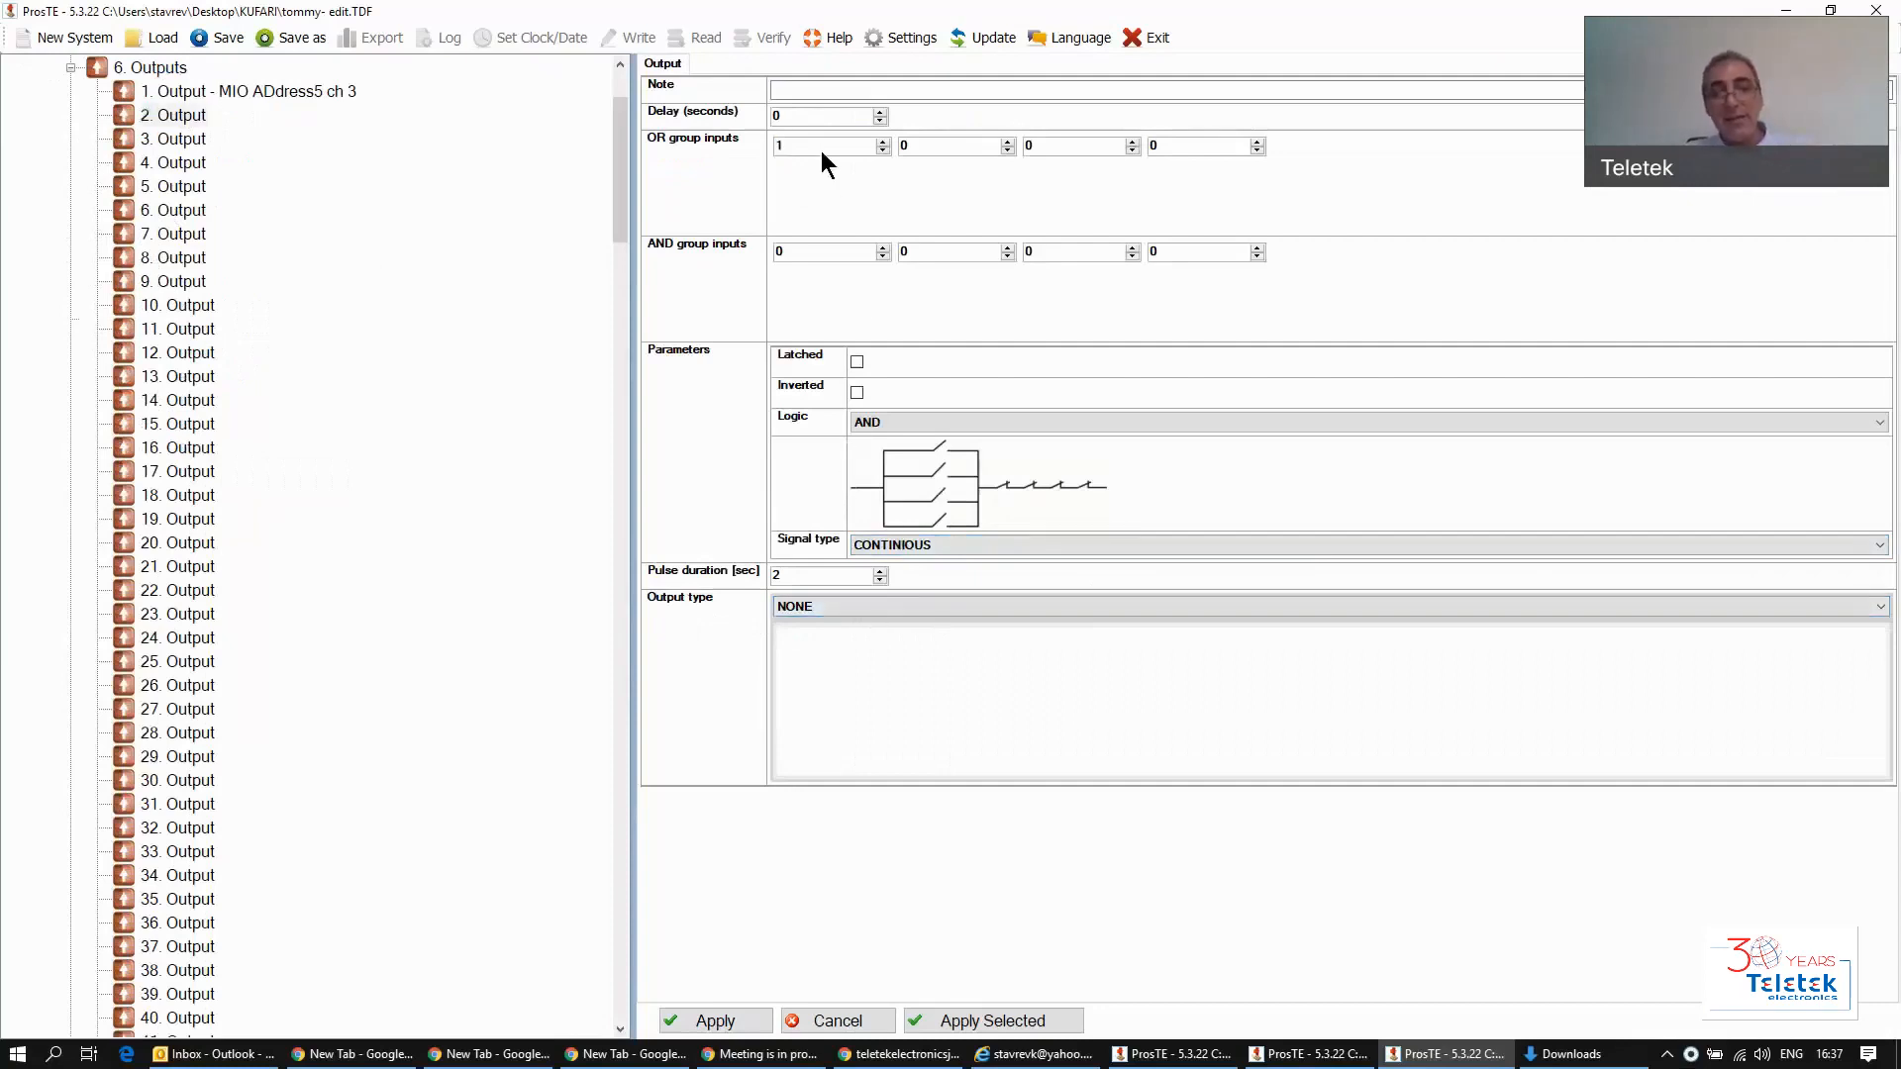
type("17")
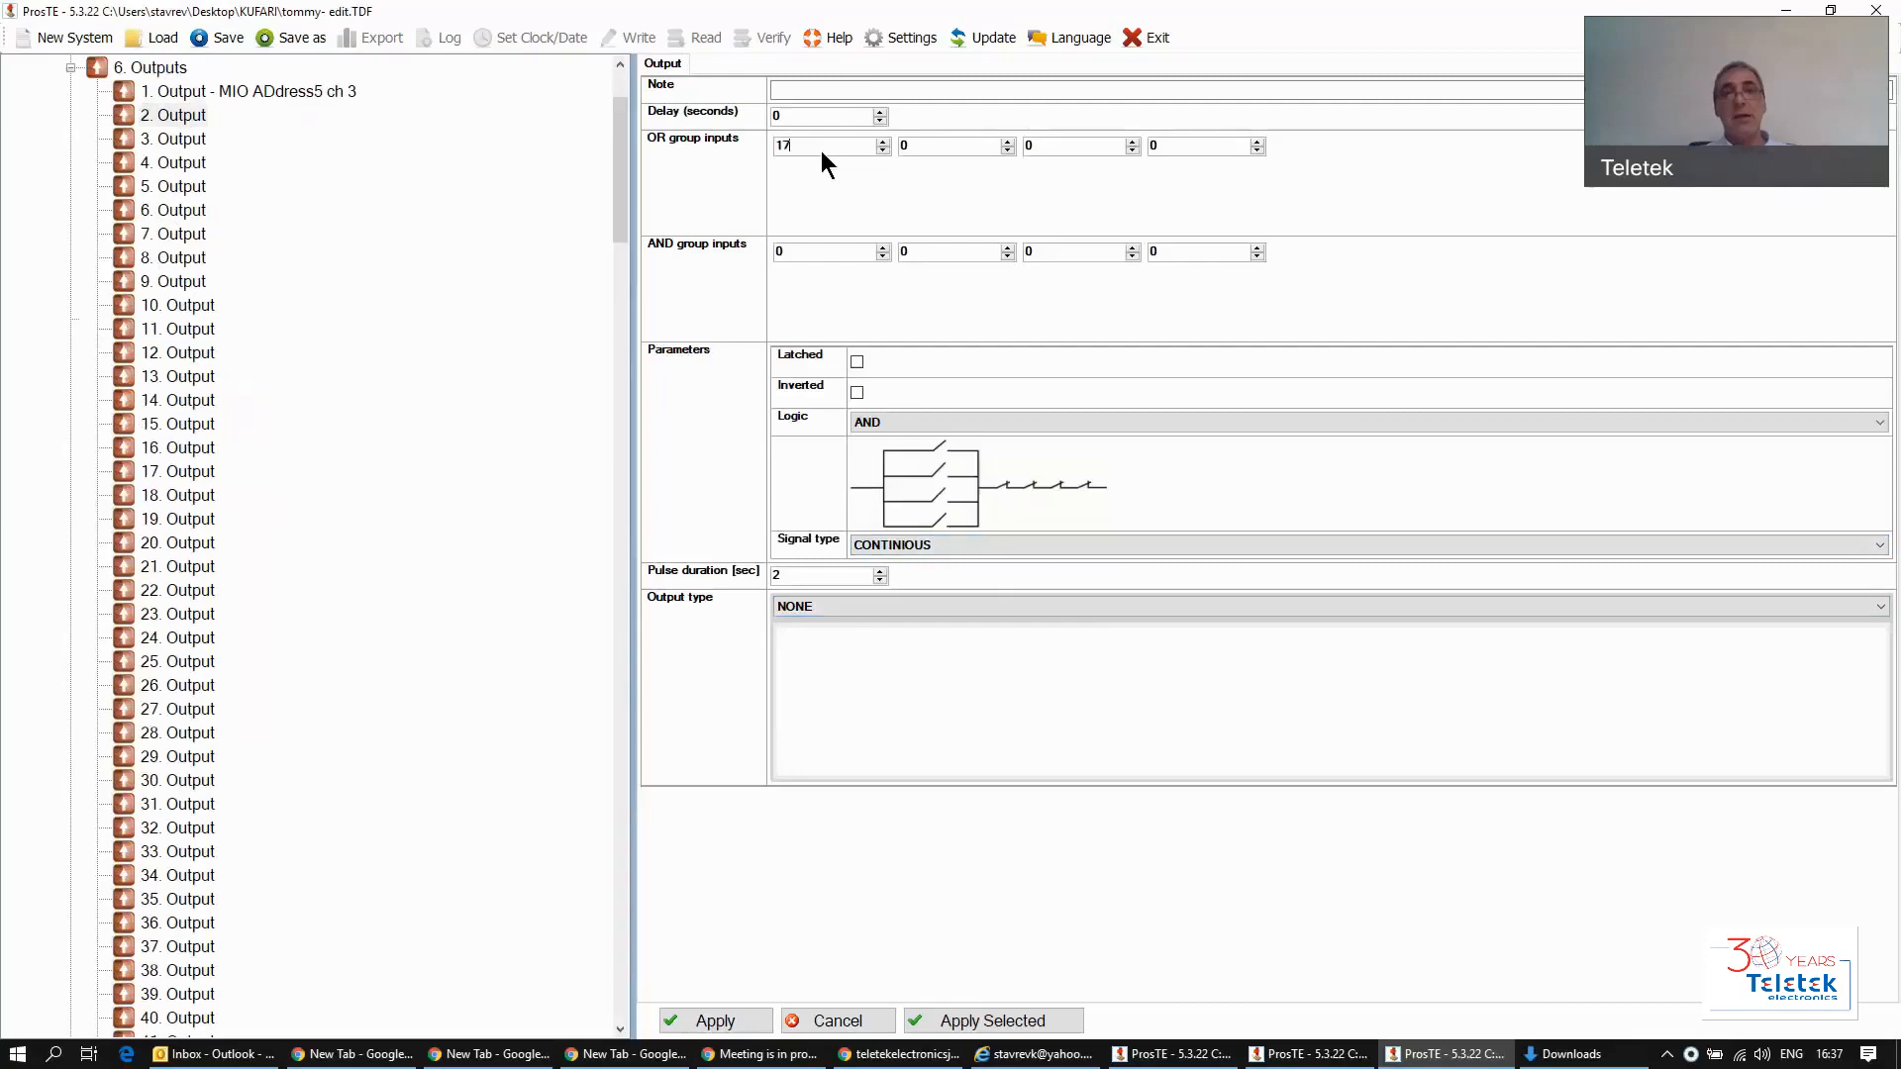
left_click(961, 606)
left_click(804, 676)
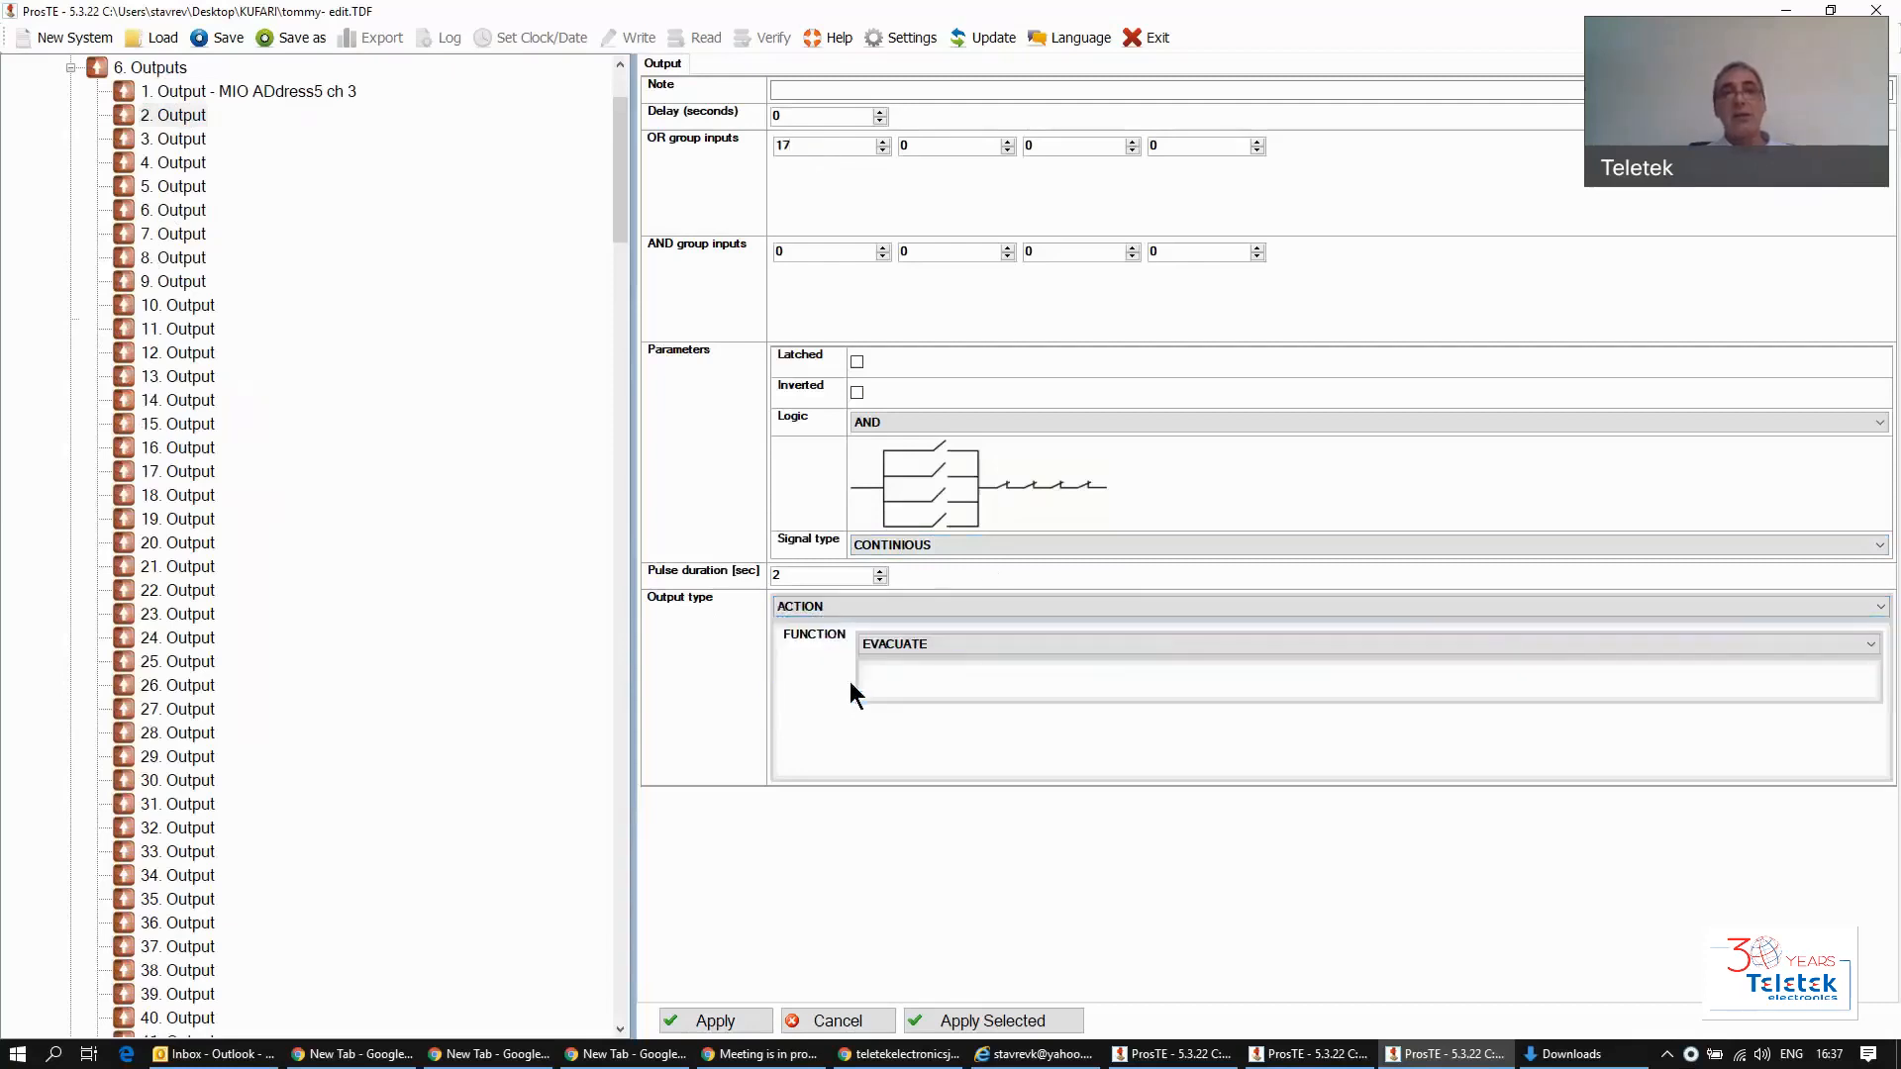
left_click(942, 644)
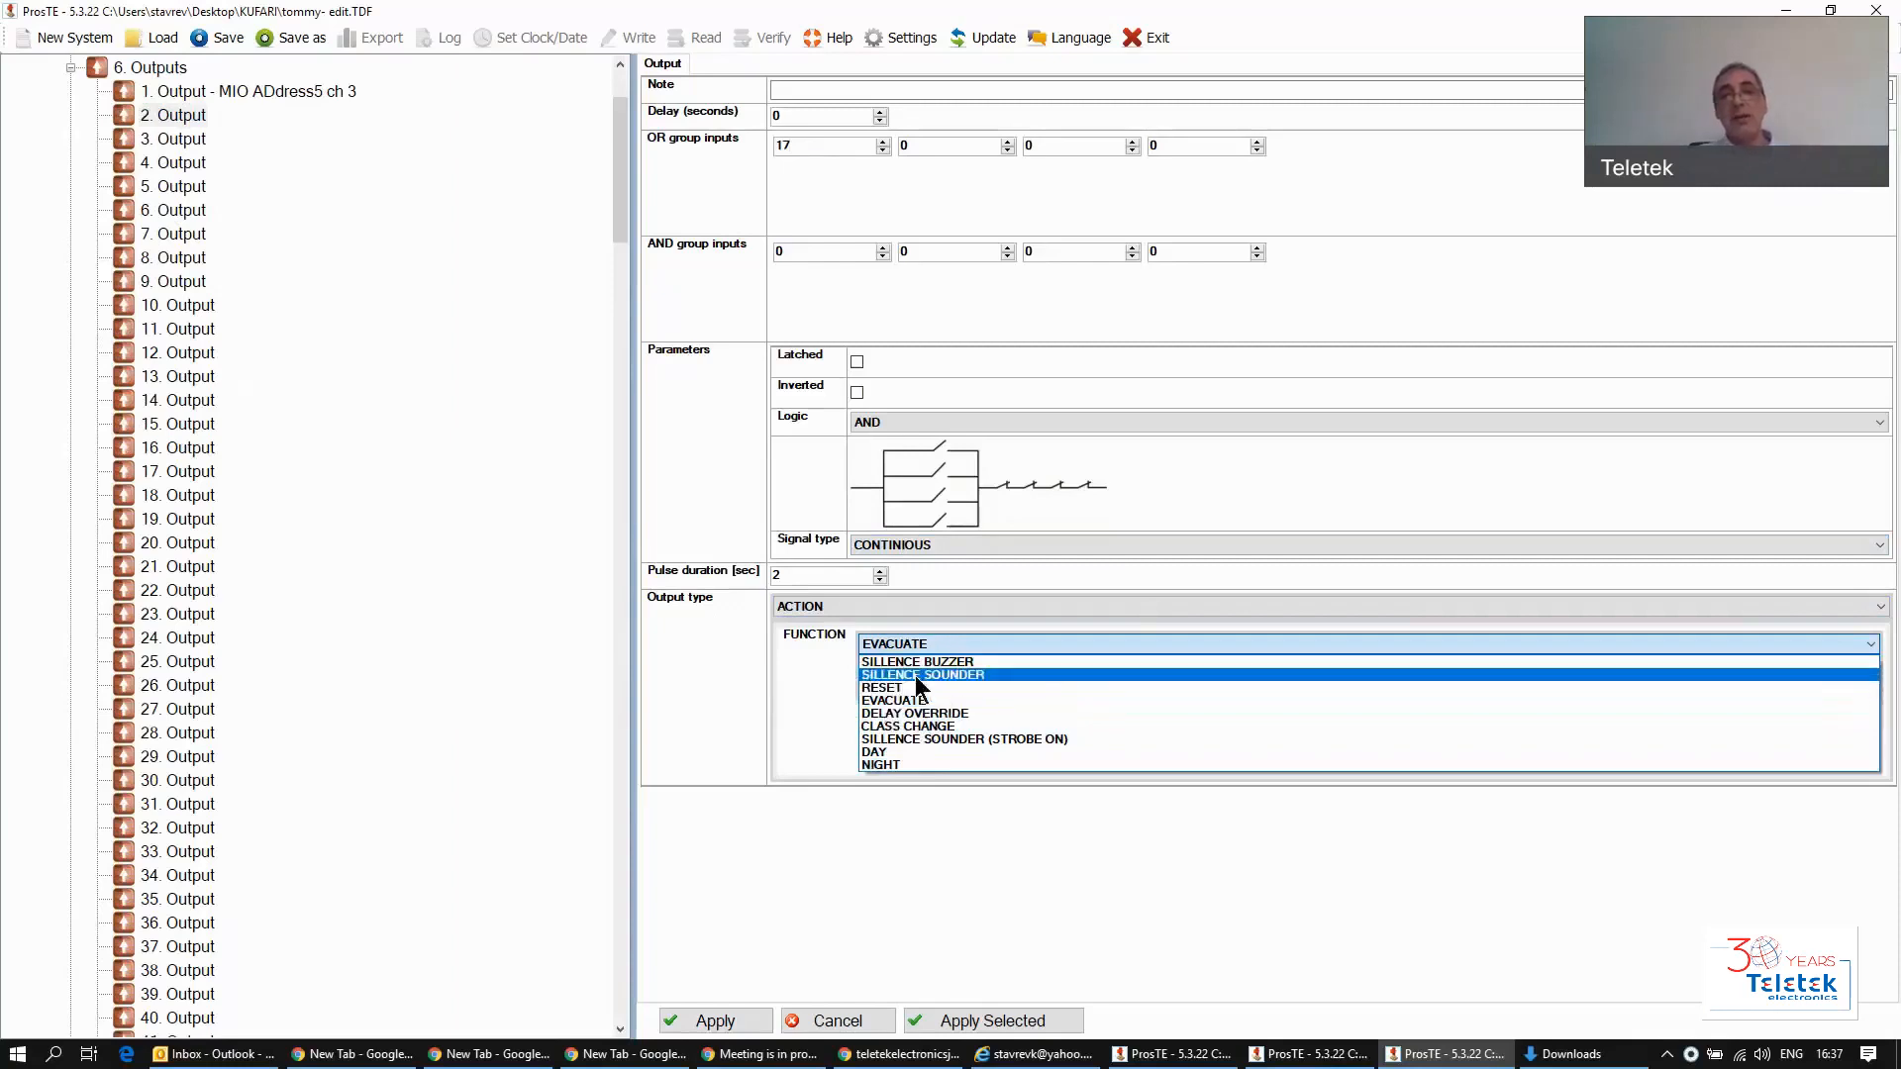
left_click(960, 641)
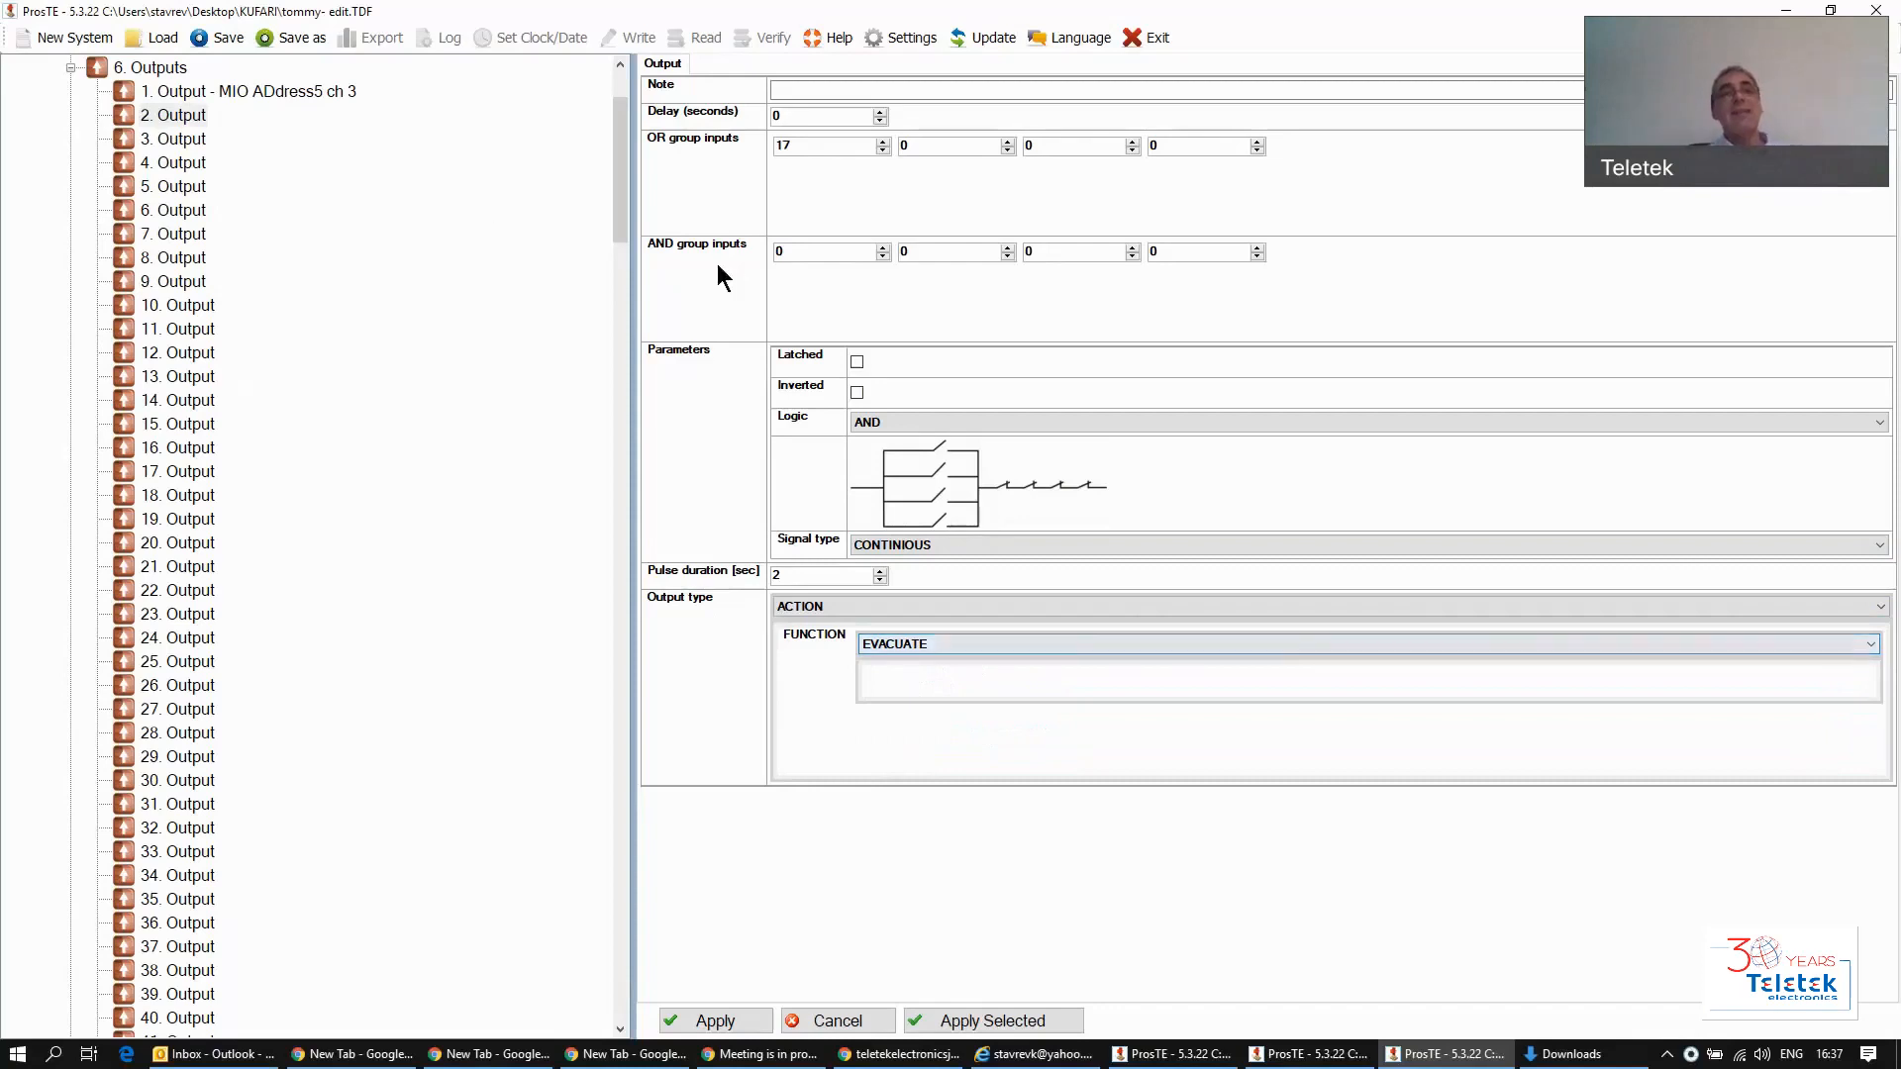
Step: Give Output 2 the note "Evacuate" and apply its settings
left_click(879, 84)
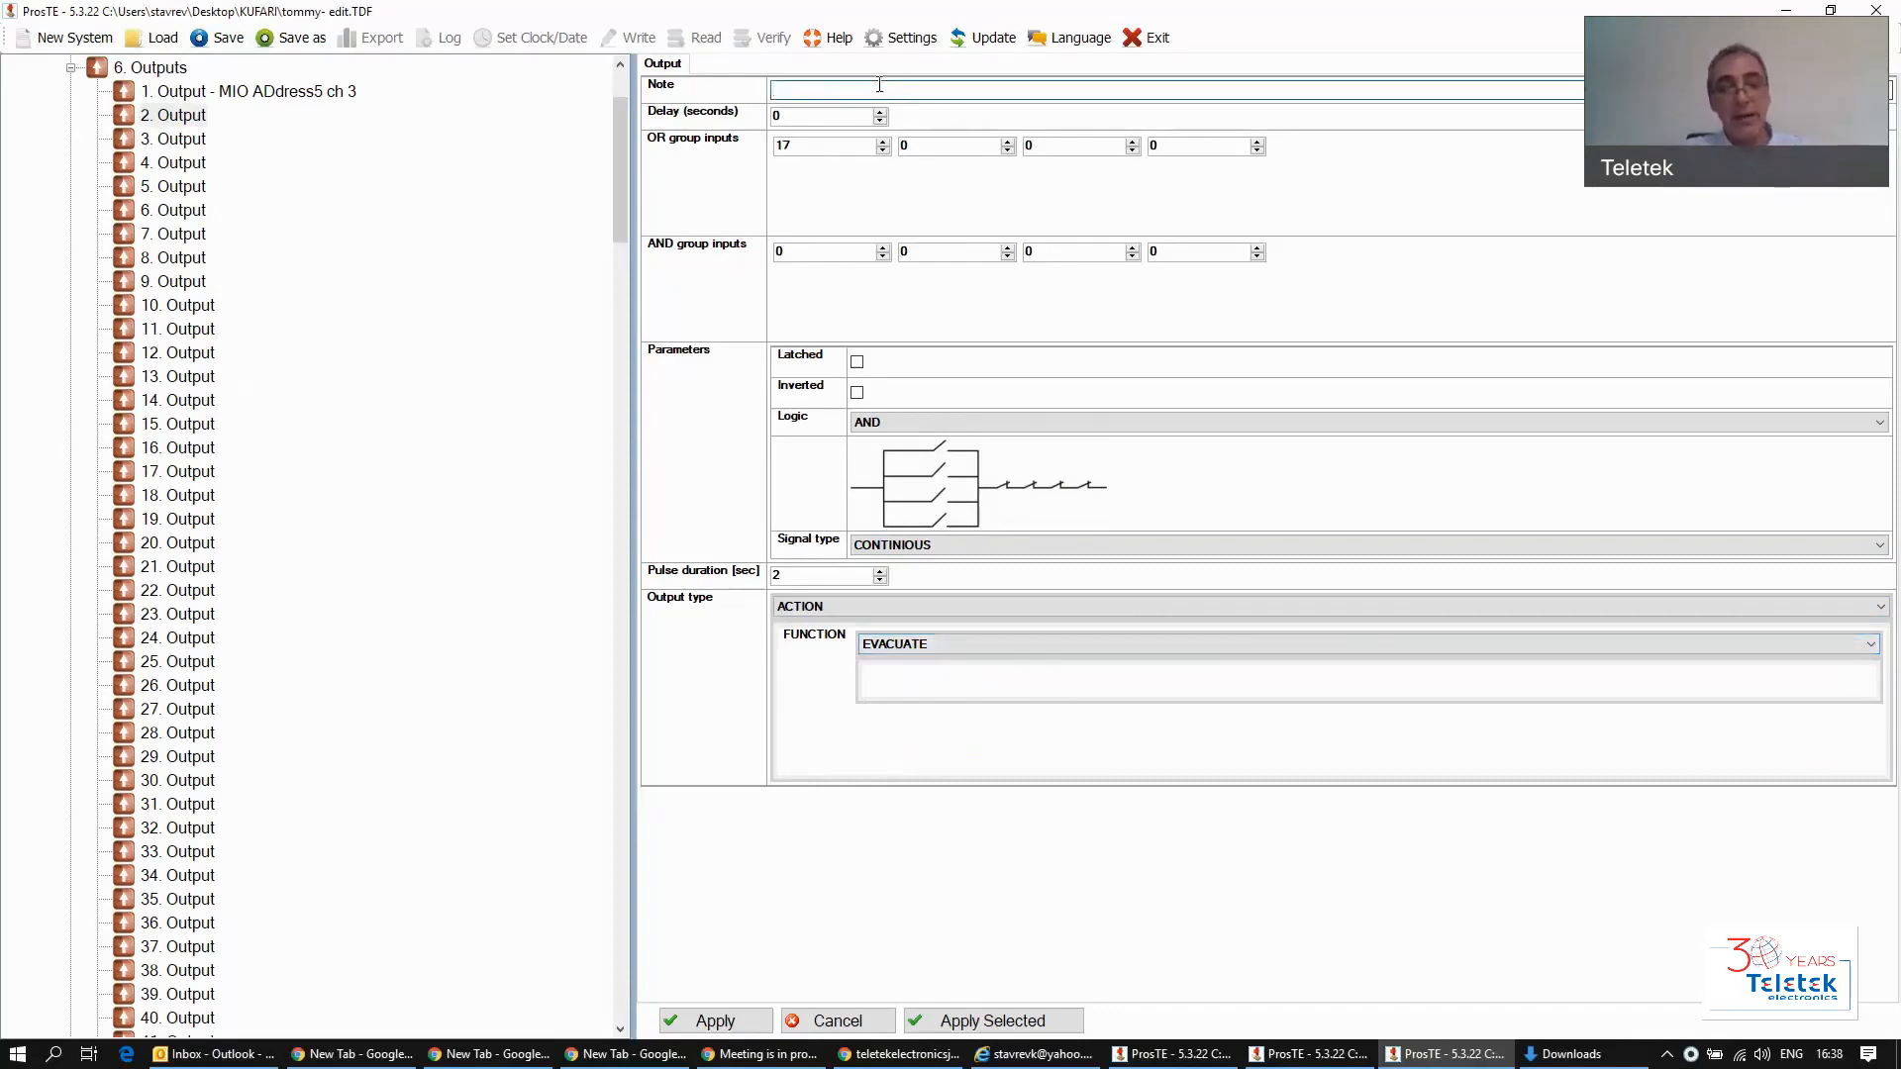
type("Evacuate")
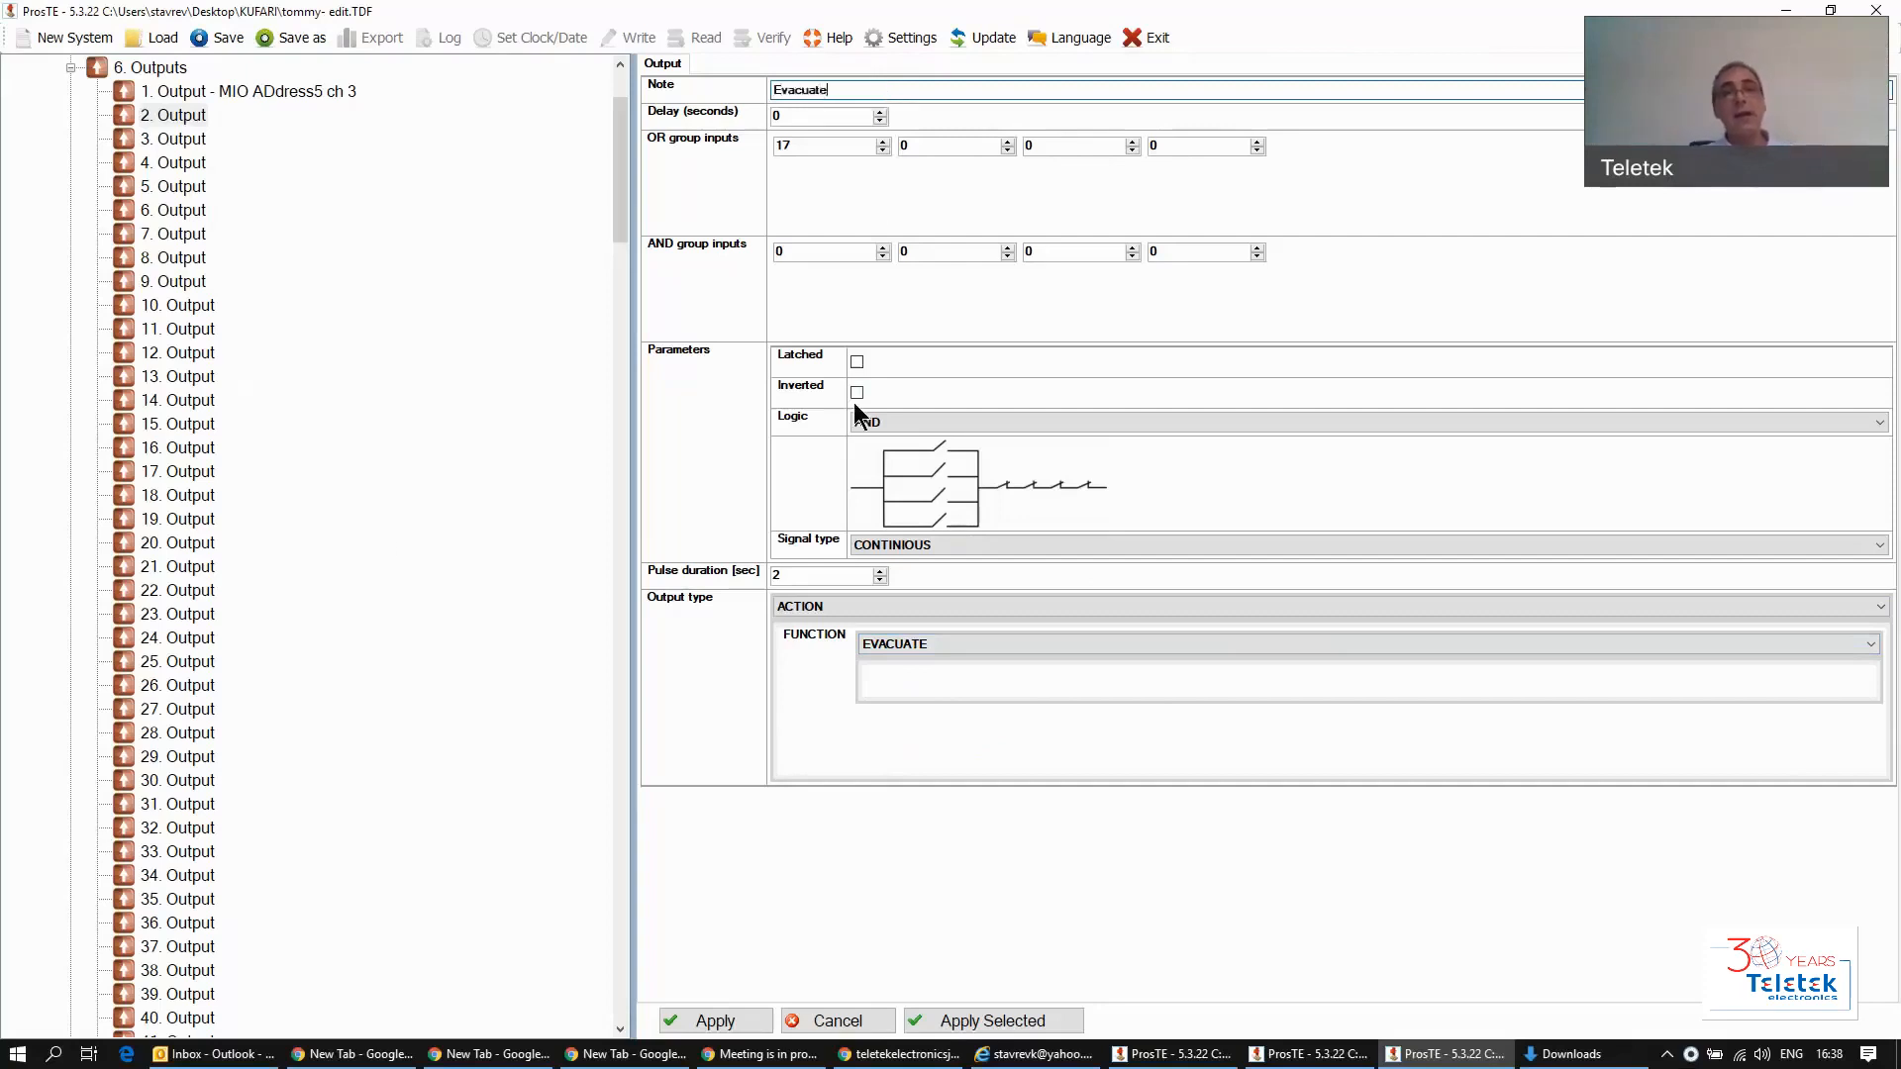
left_click(686, 1021)
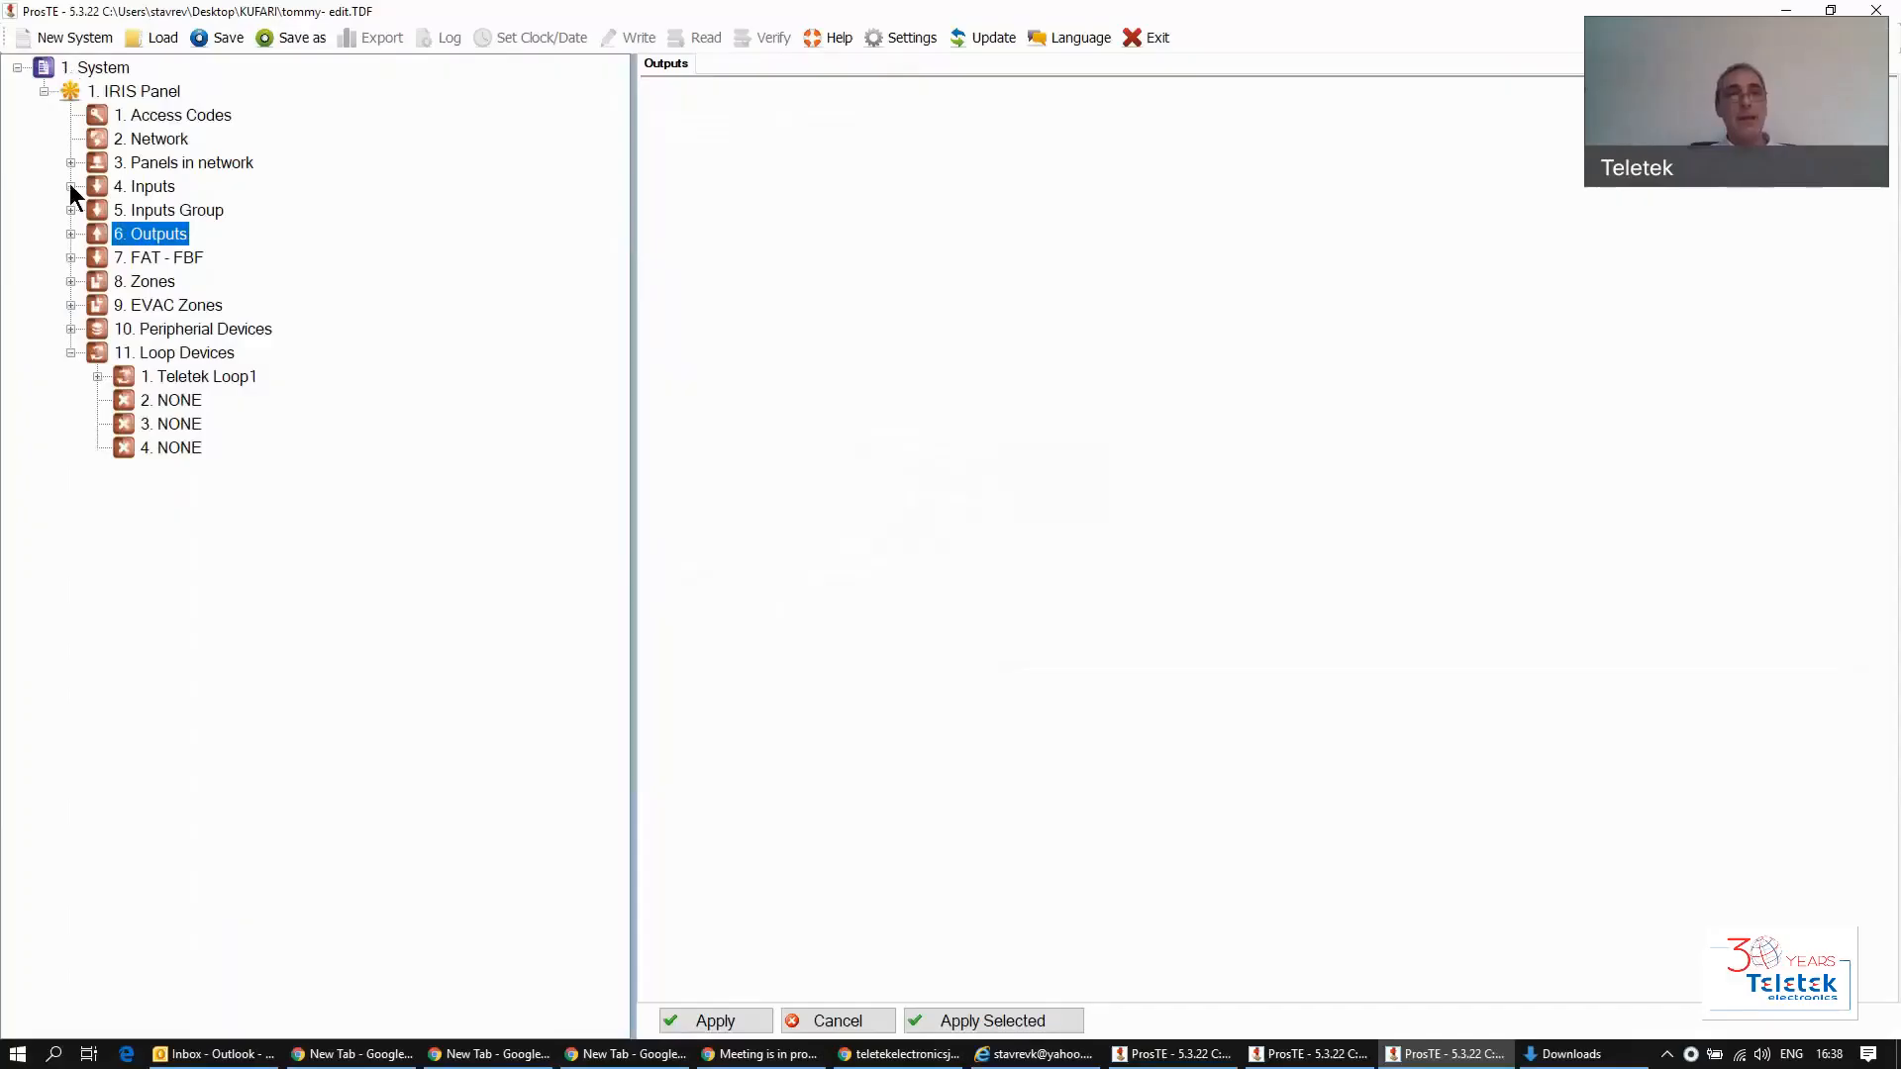
Step: Open Zone 1 under Zones and set its zone mode to DOUBLE
double_click(145, 279)
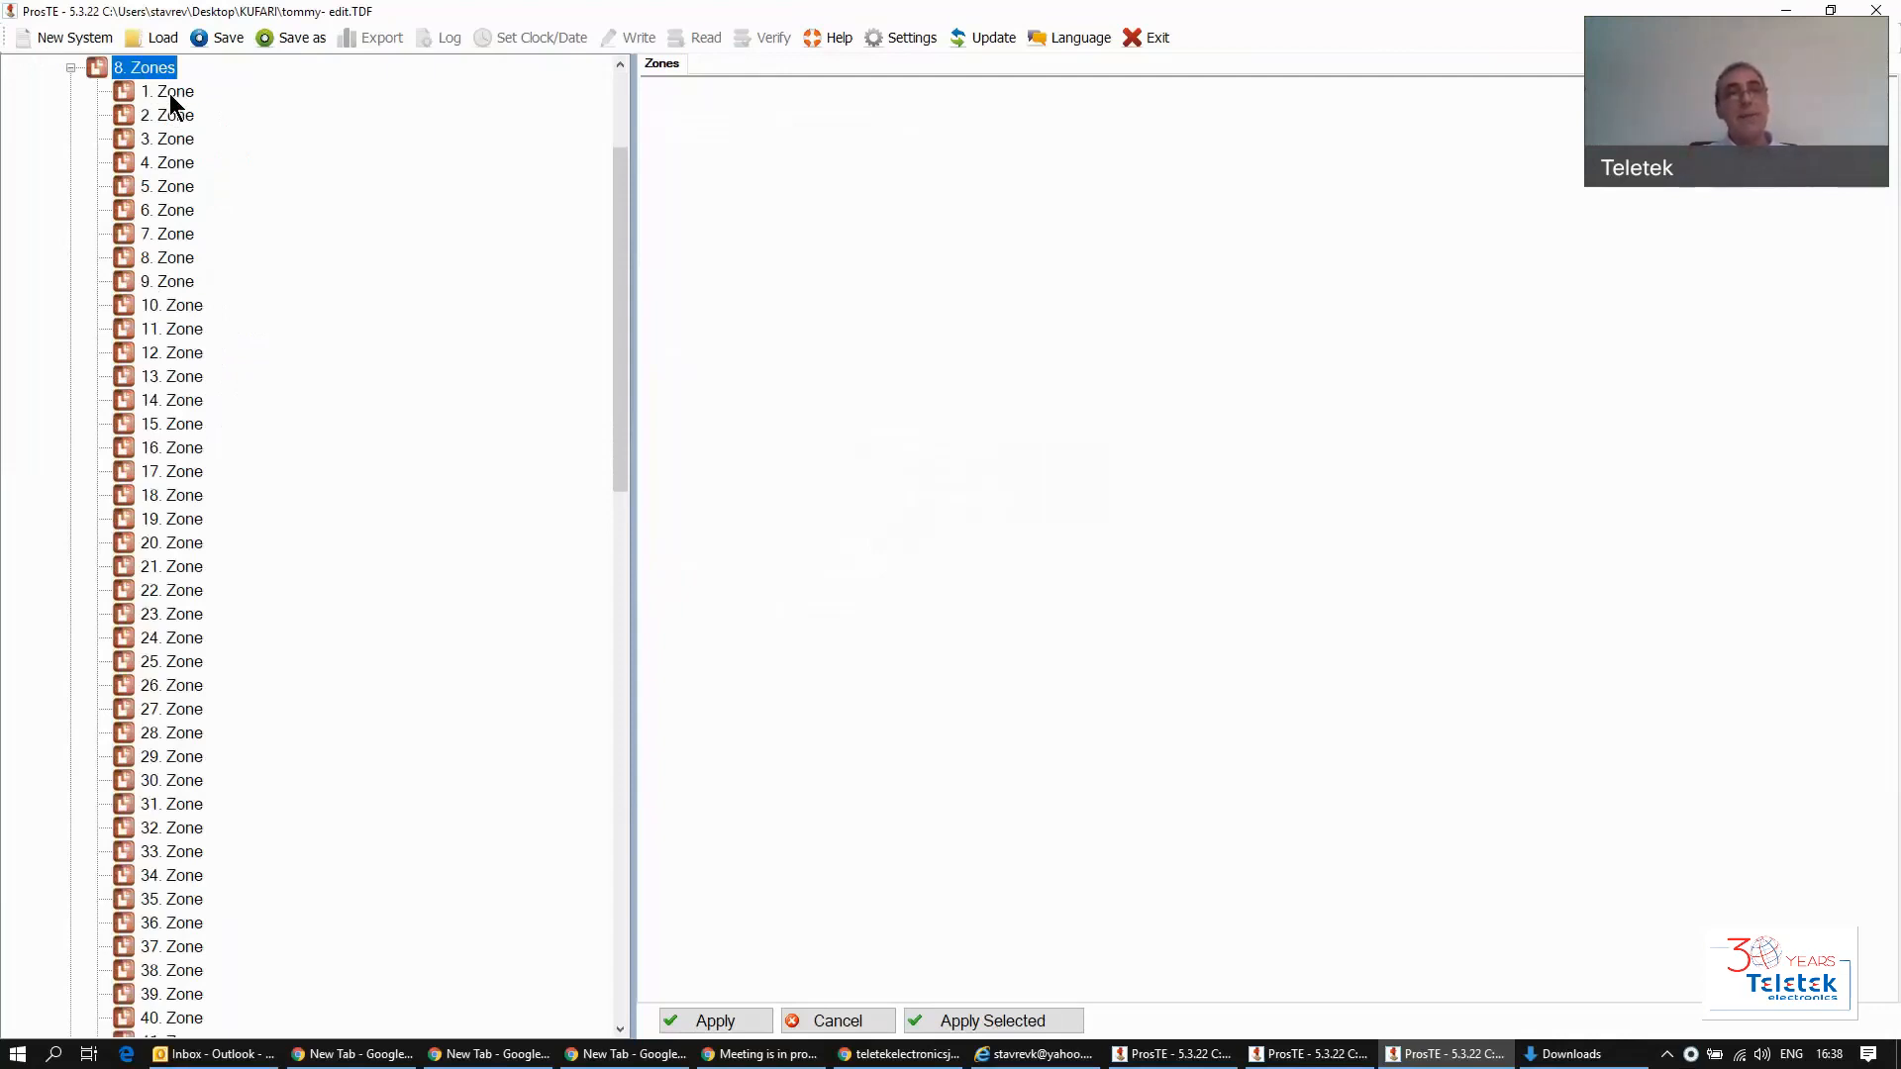
left_click(170, 92)
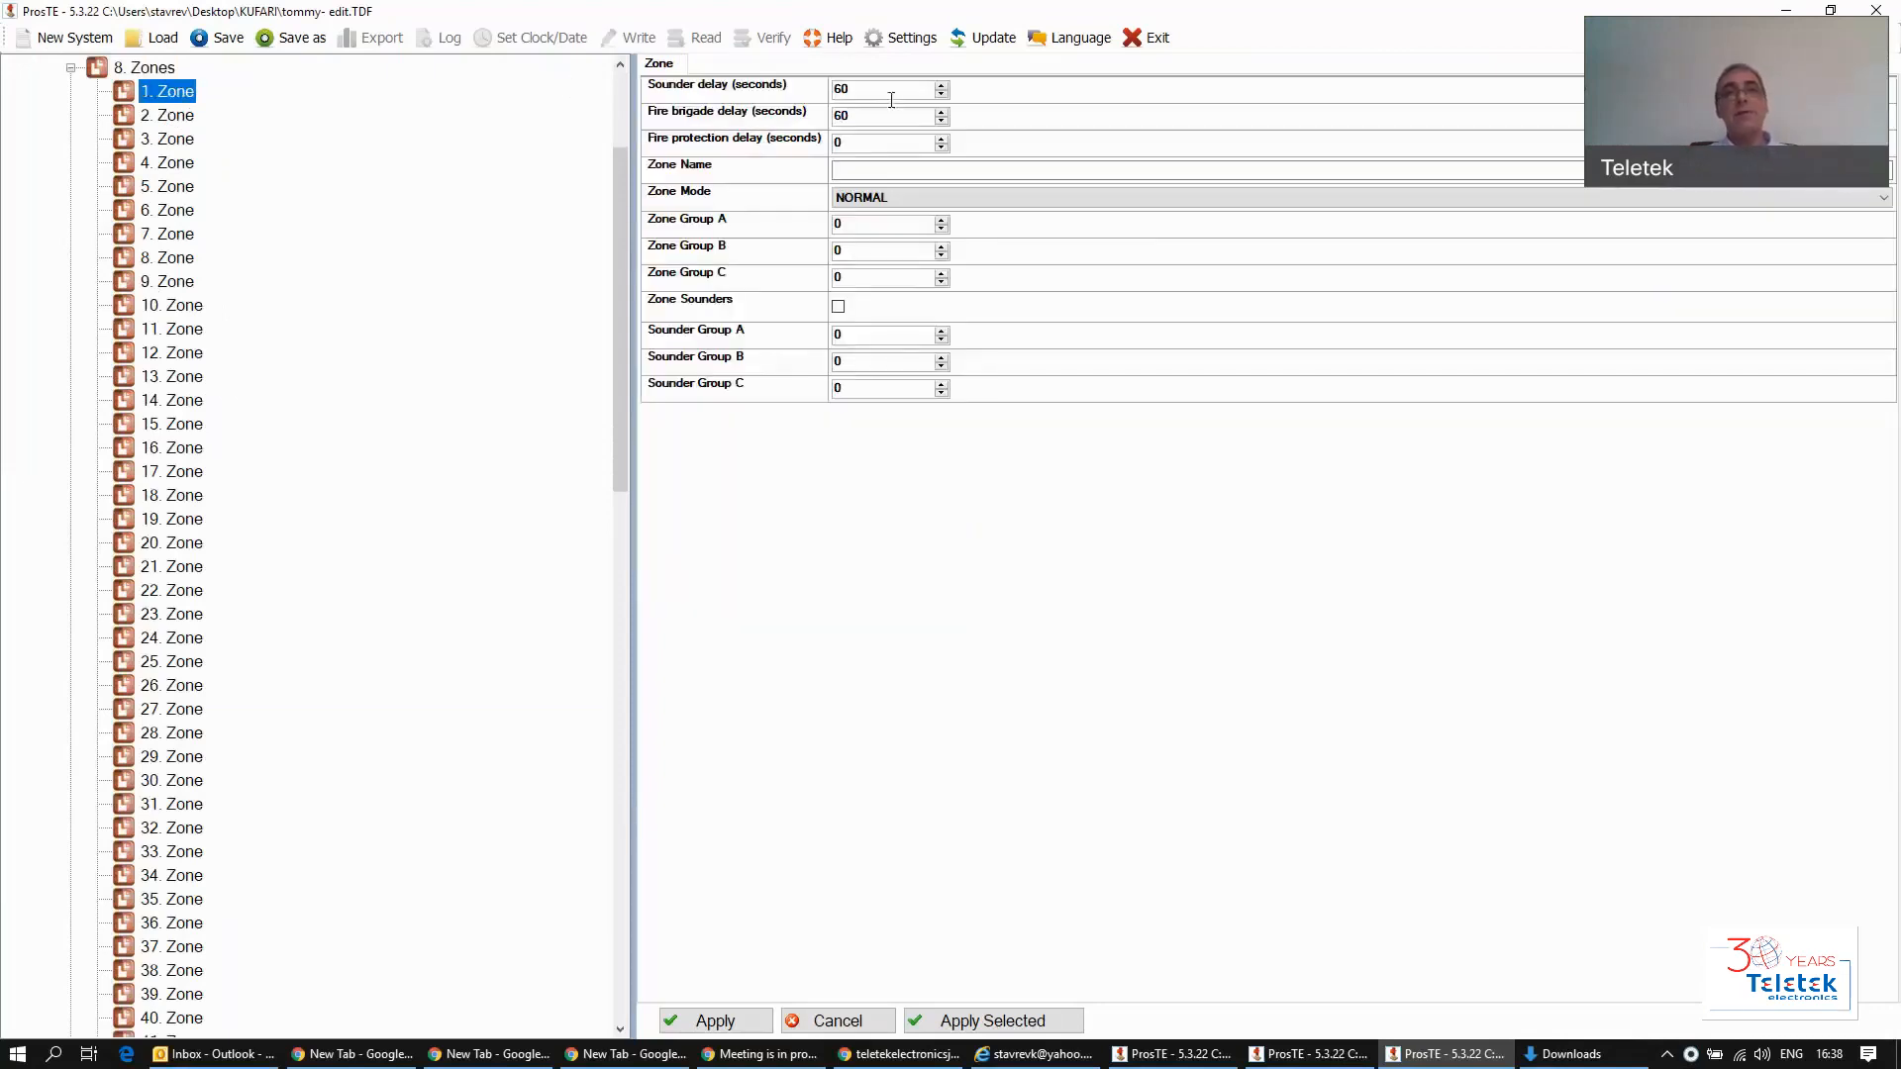
left_click(929, 199)
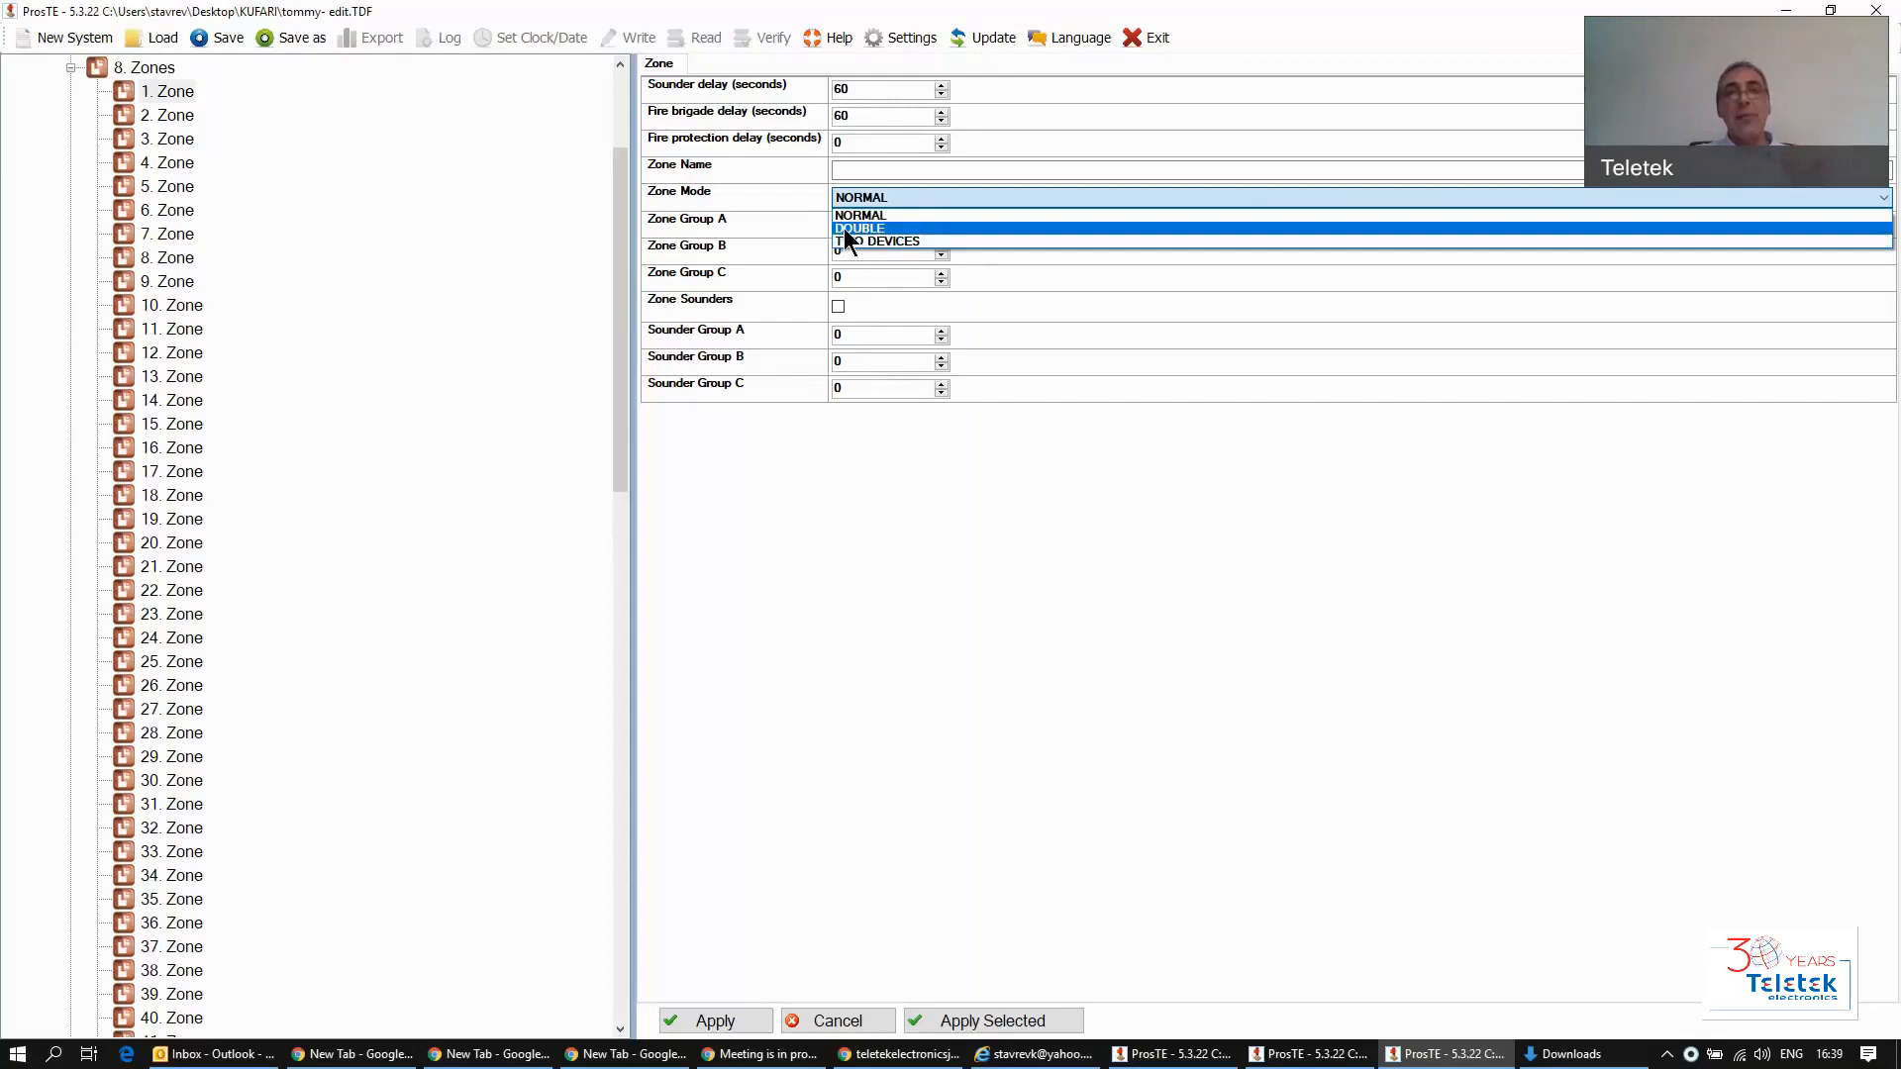
left_click(844, 227)
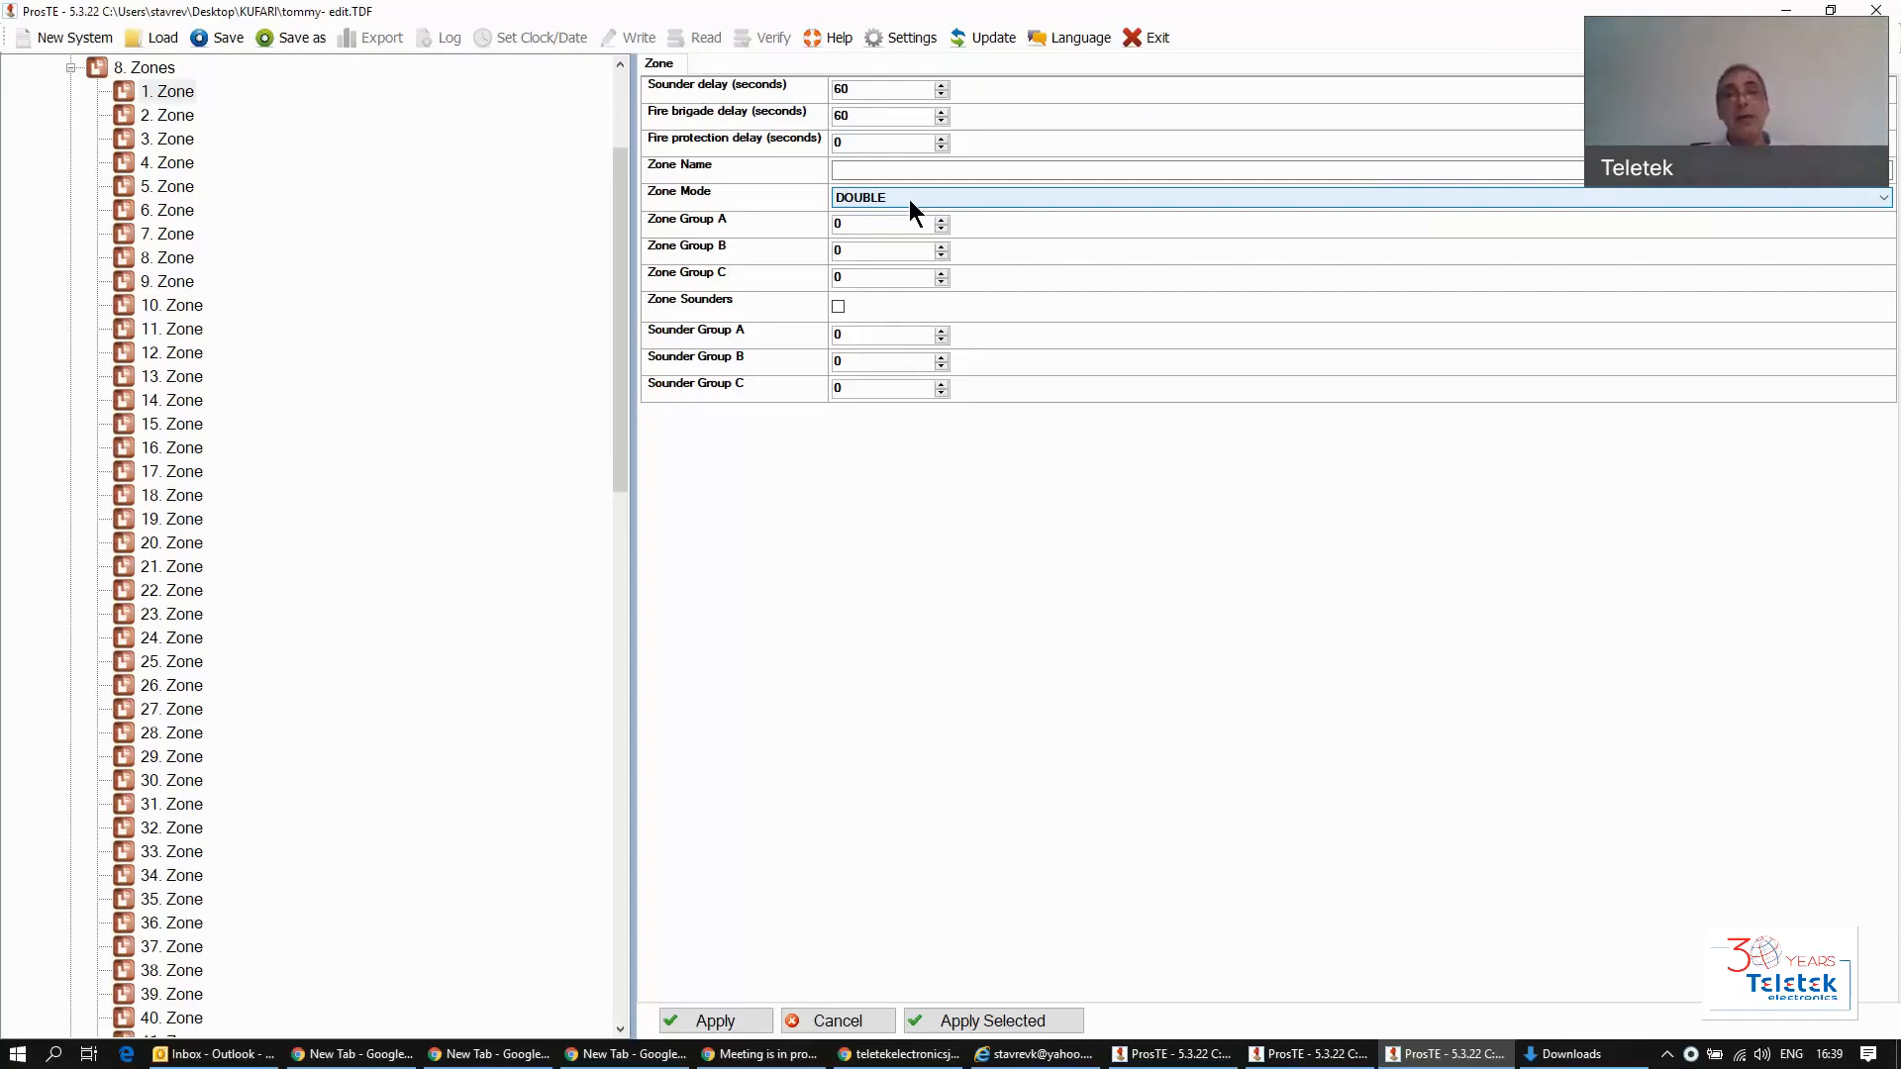
Step: Set Zone 1's zone mode to TWO DEVICES
left_click(910, 201)
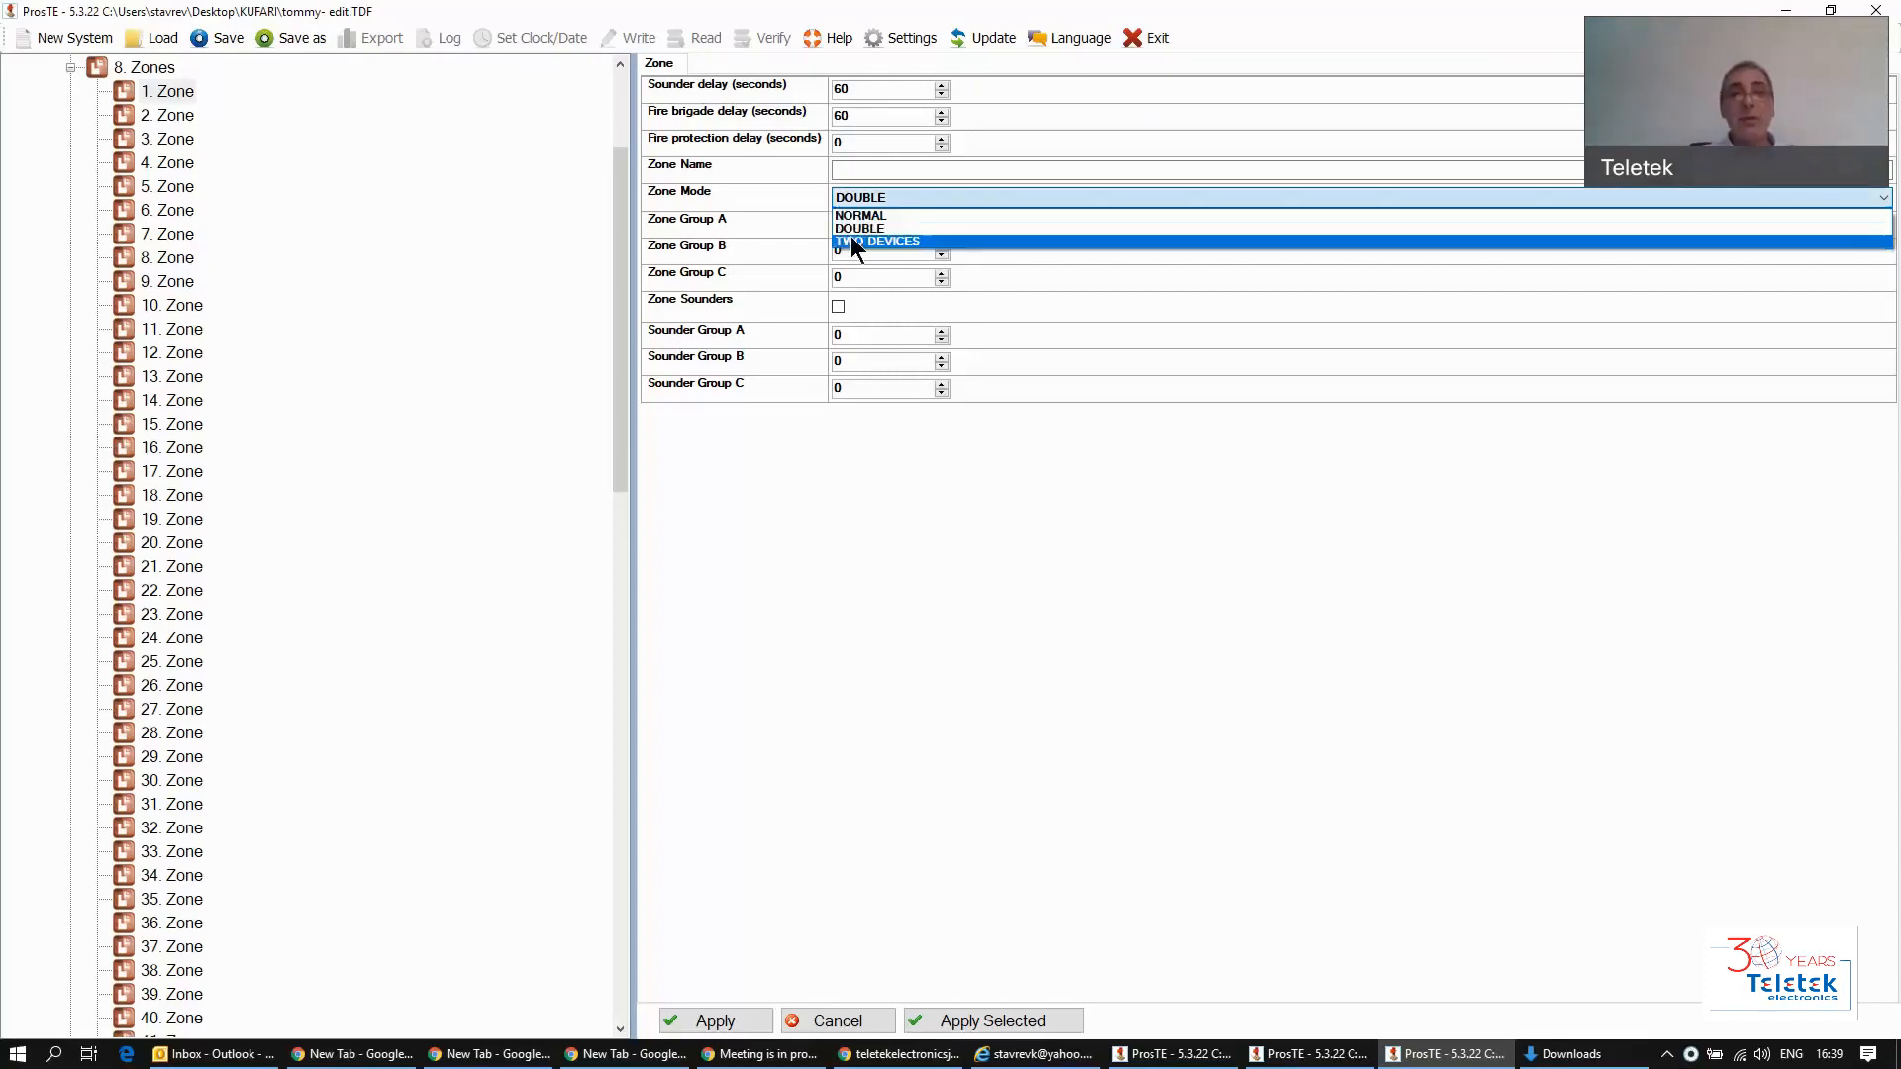
left_click(854, 238)
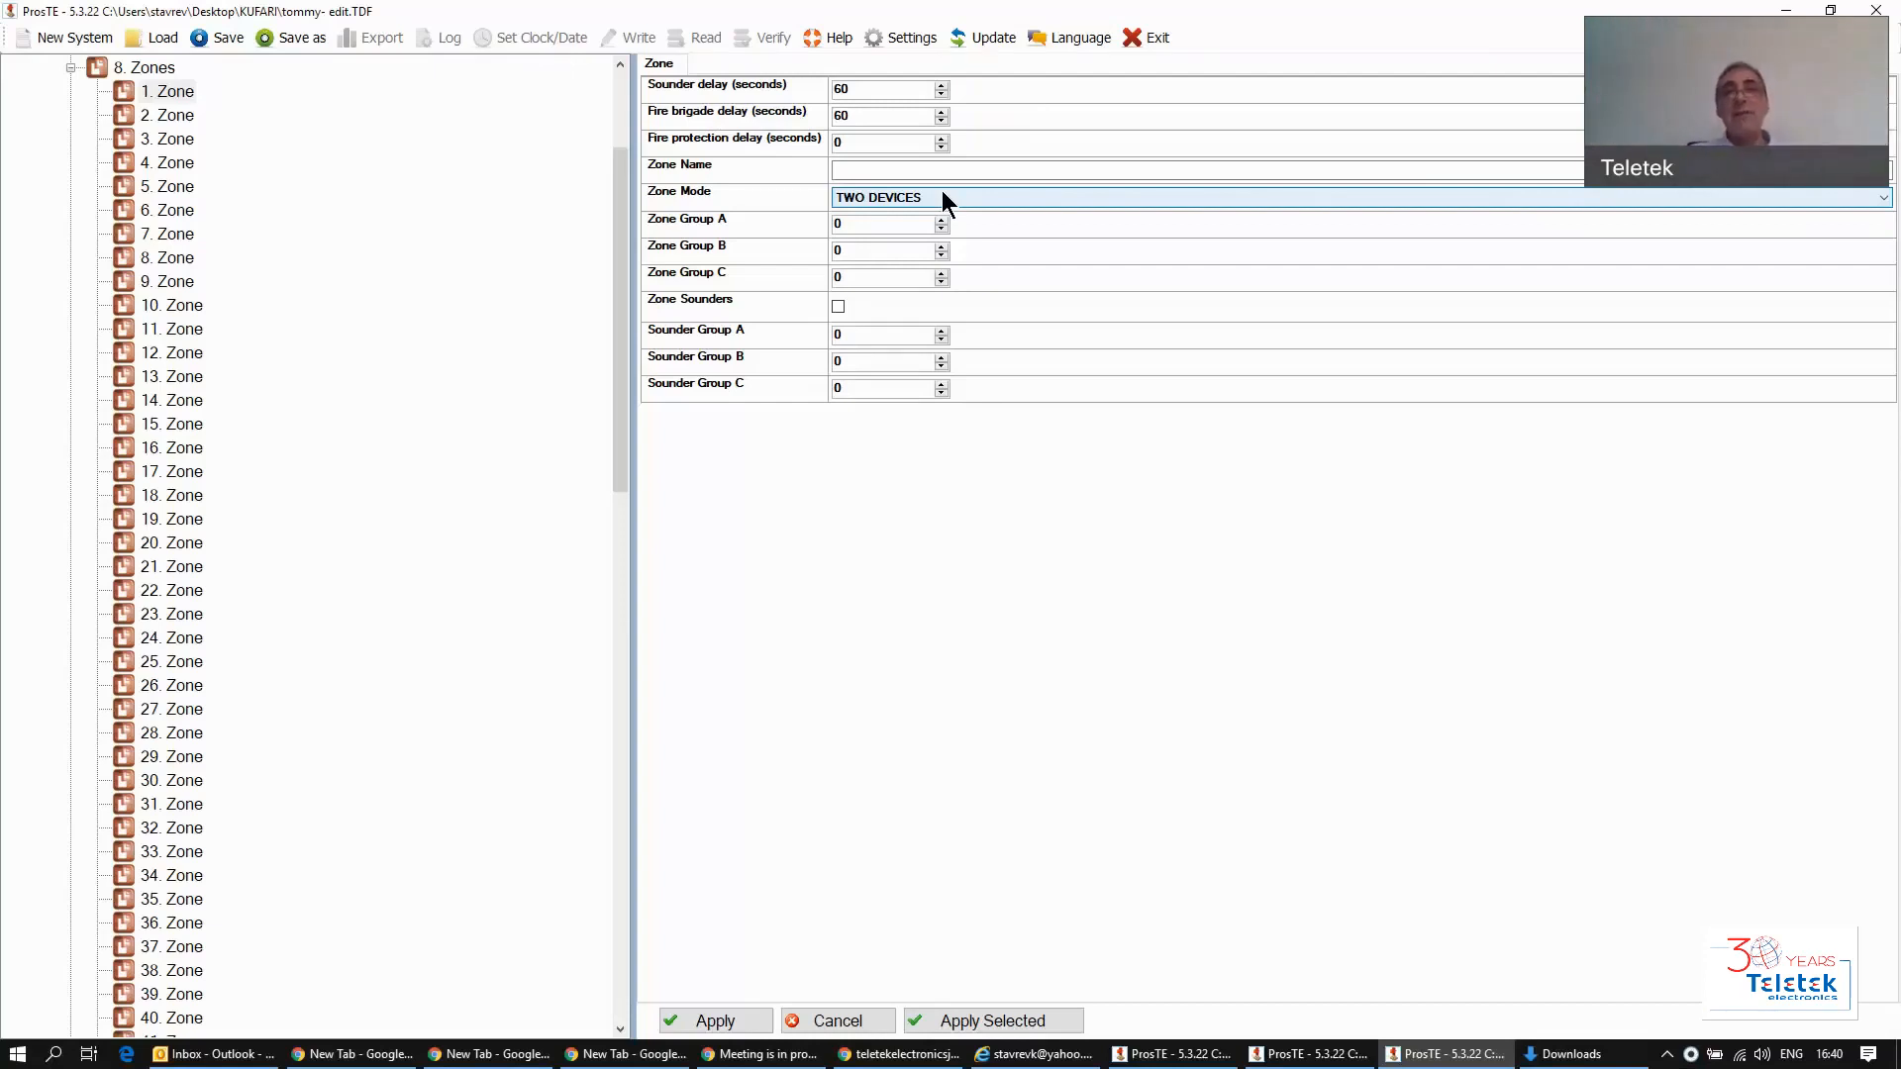
left_click(942, 193)
left_click(942, 193)
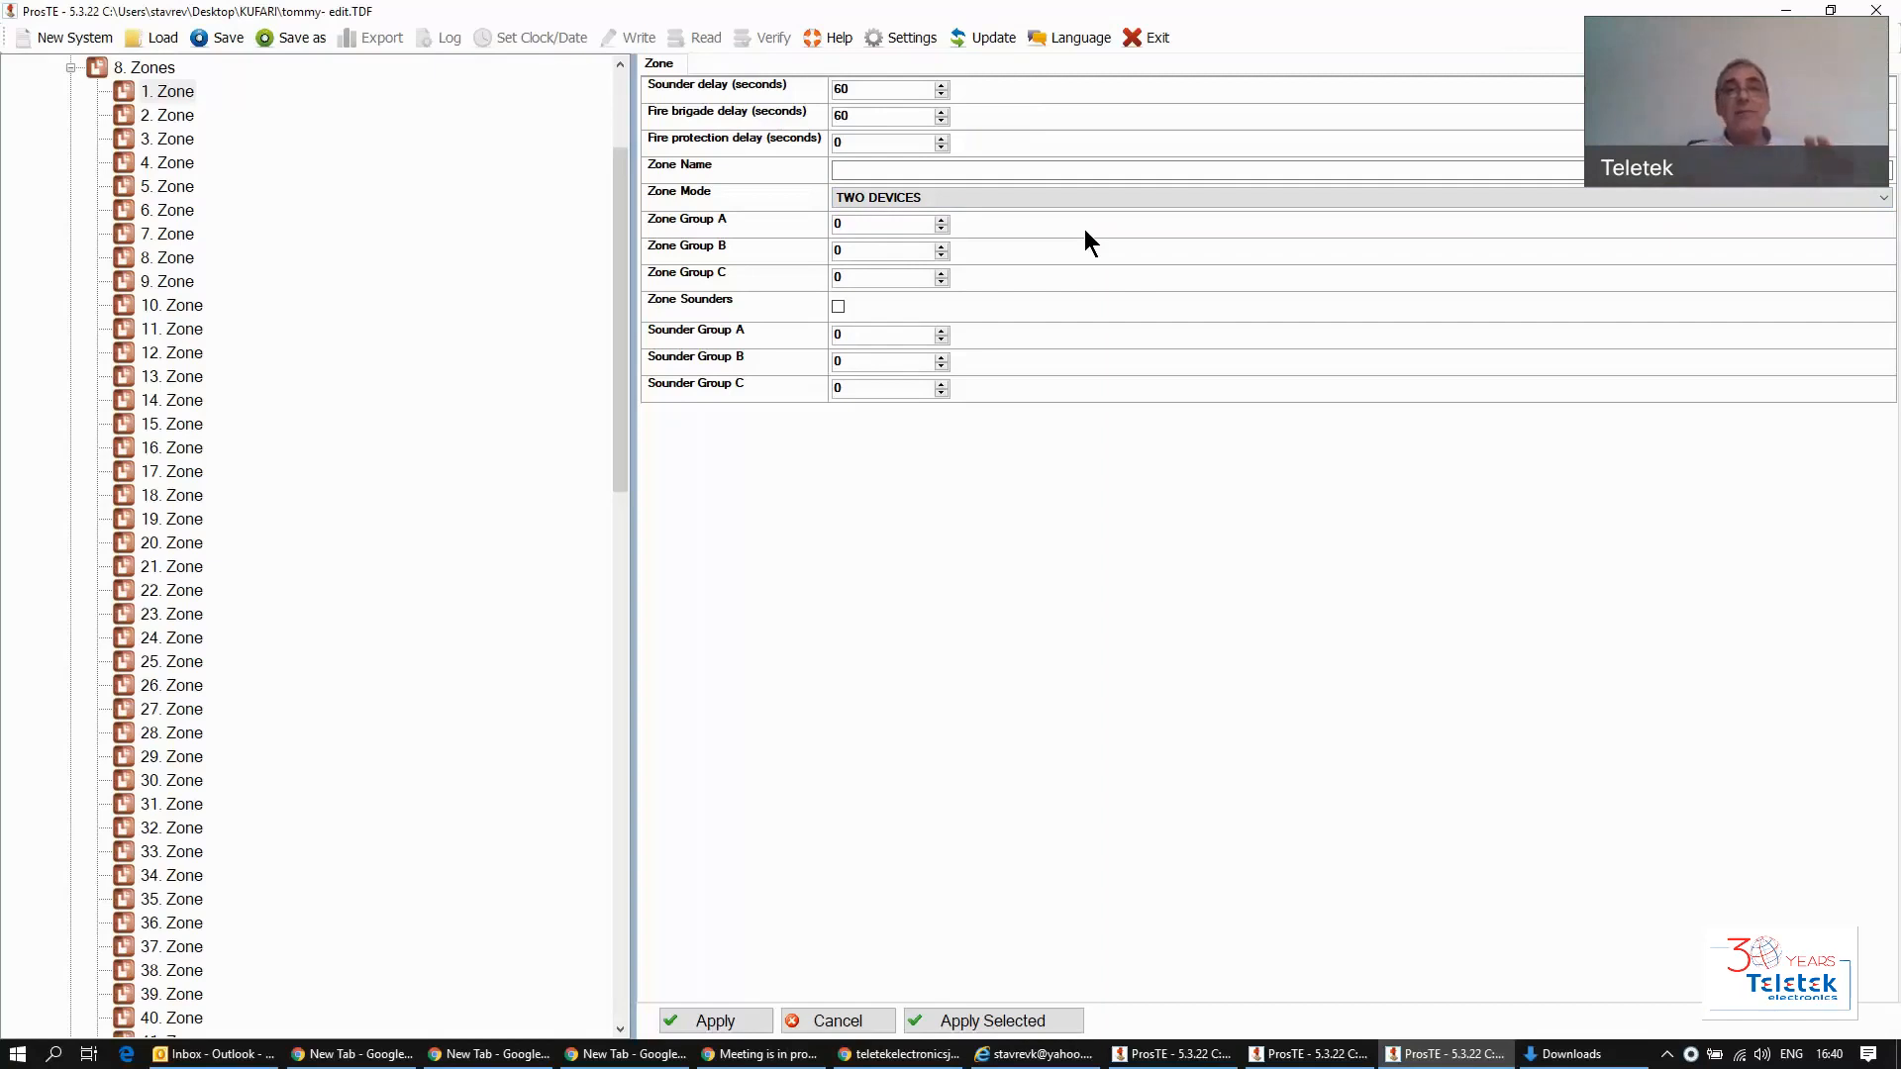
Step: Try the DOUBLE and TWO DEVICES modes again on Zone 1 and return its zone mode to NORMAL
left_click(1034, 196)
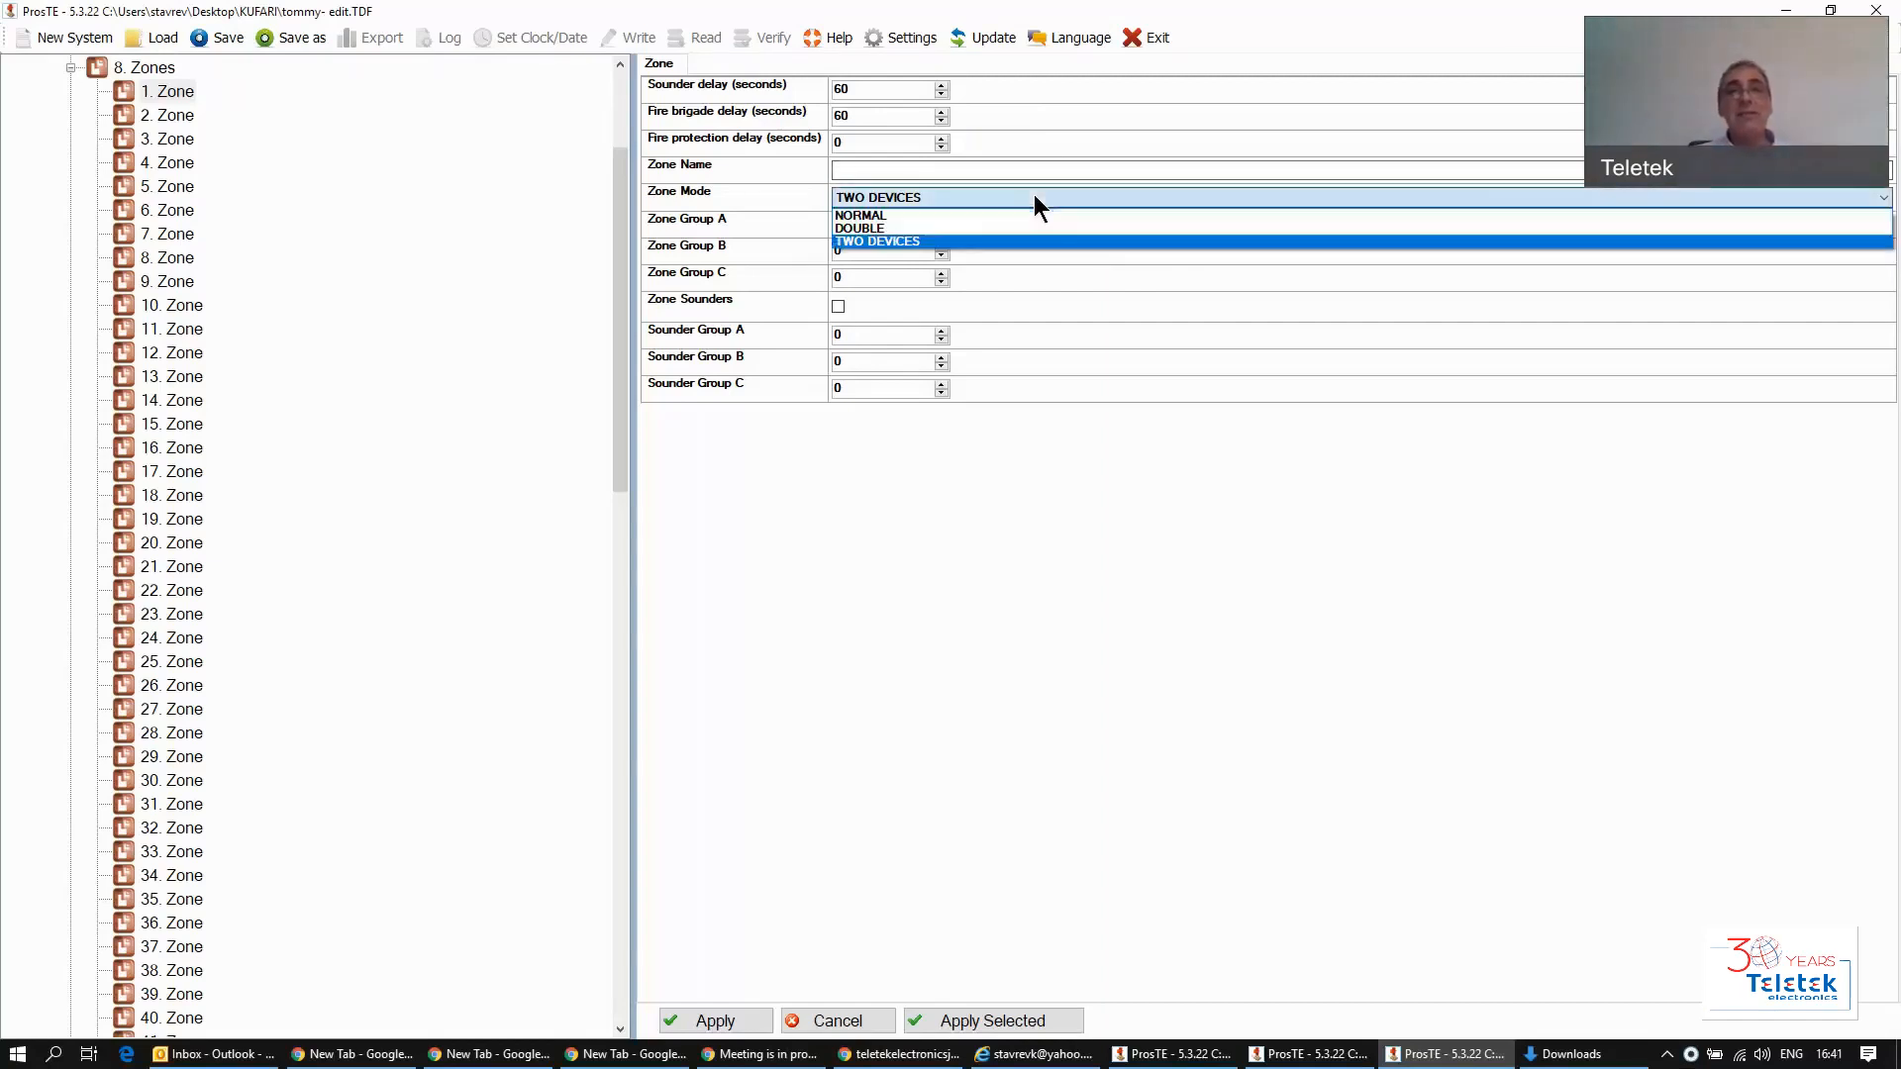
left_click(891, 229)
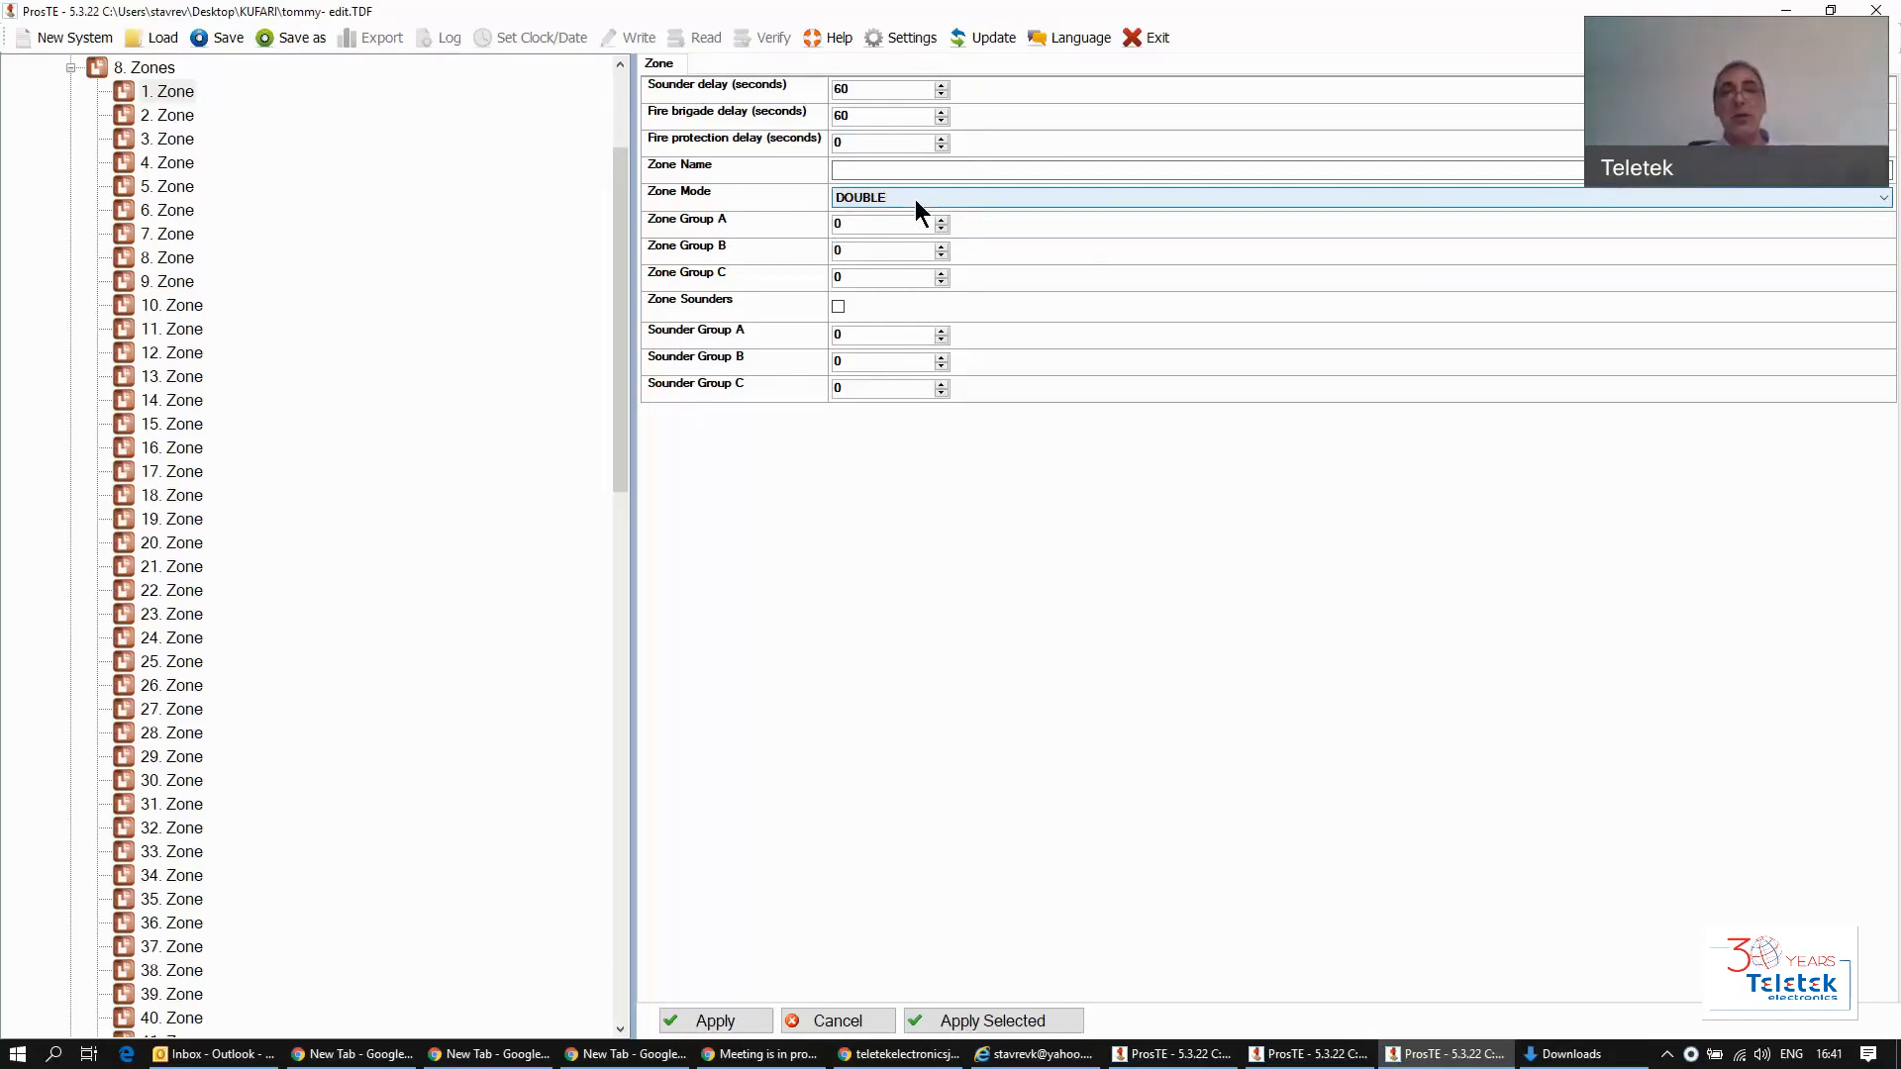
left_click(915, 199)
left_click(917, 236)
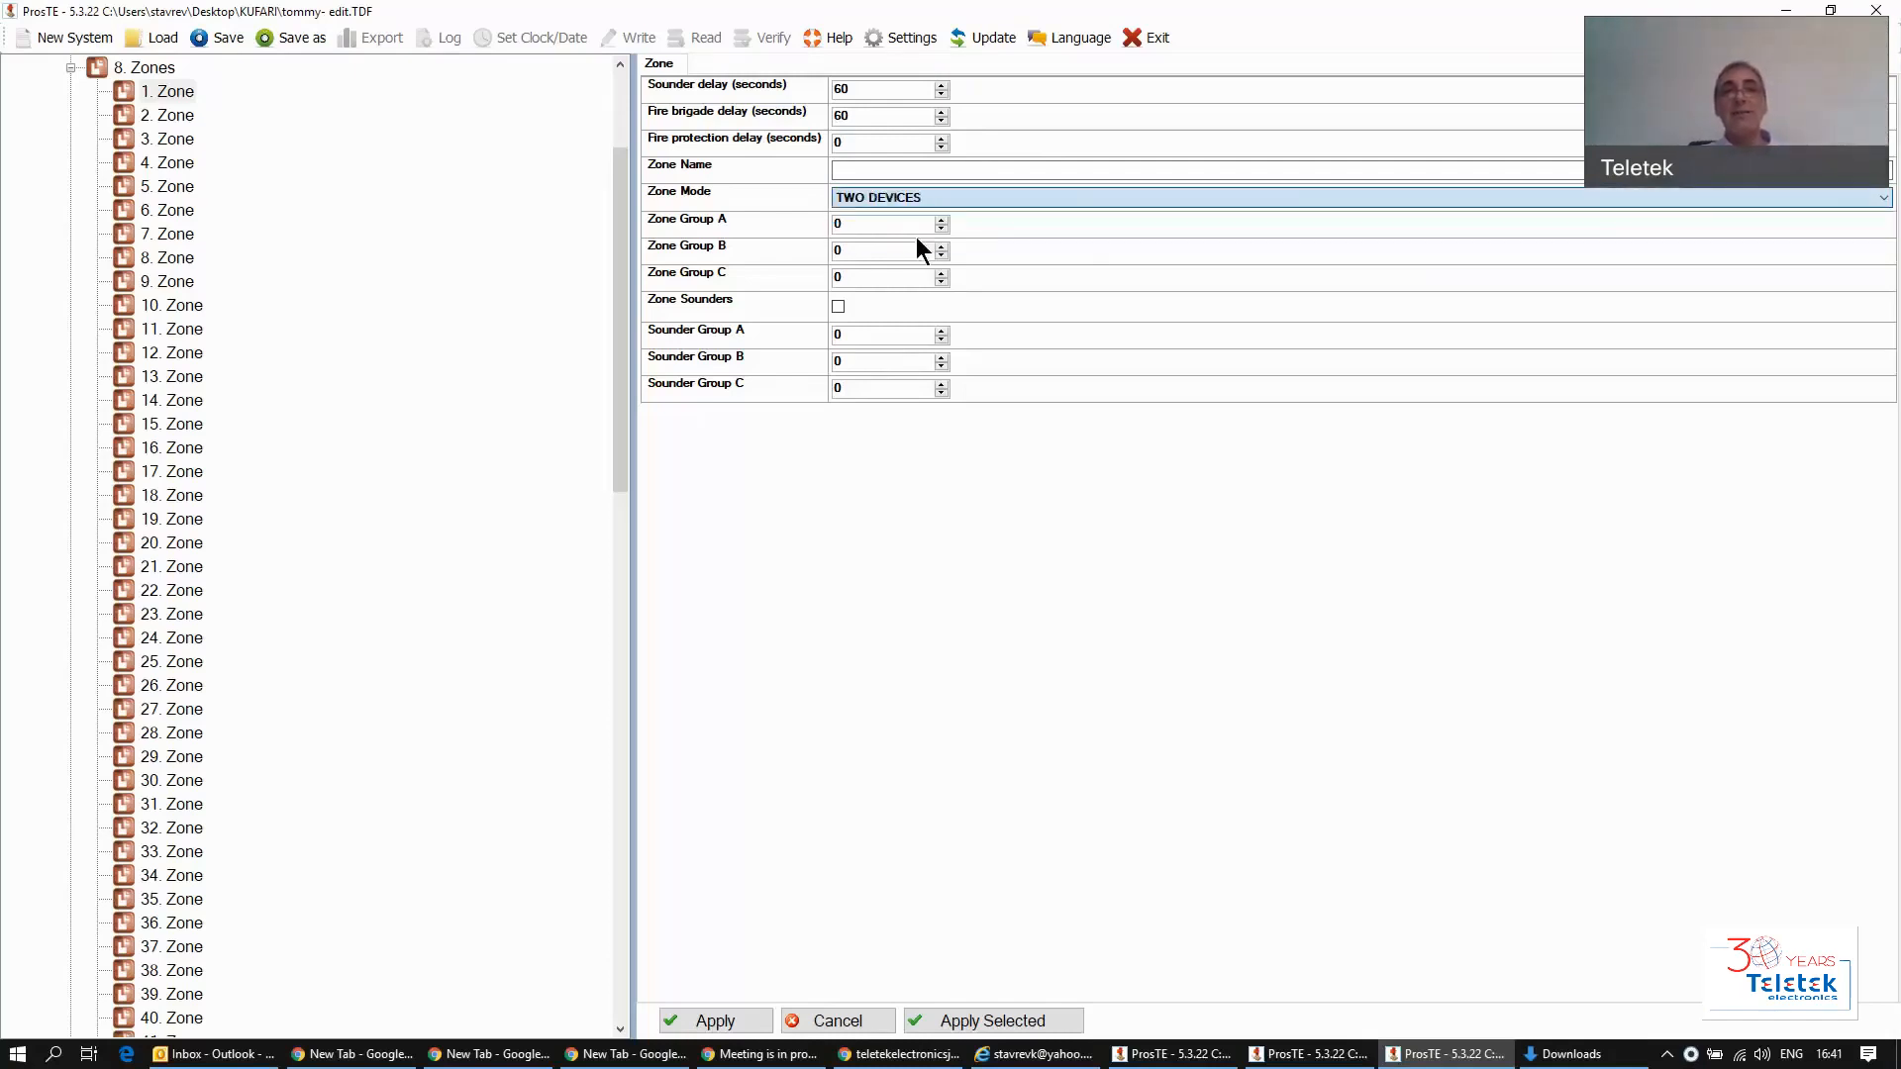
left_click(974, 196)
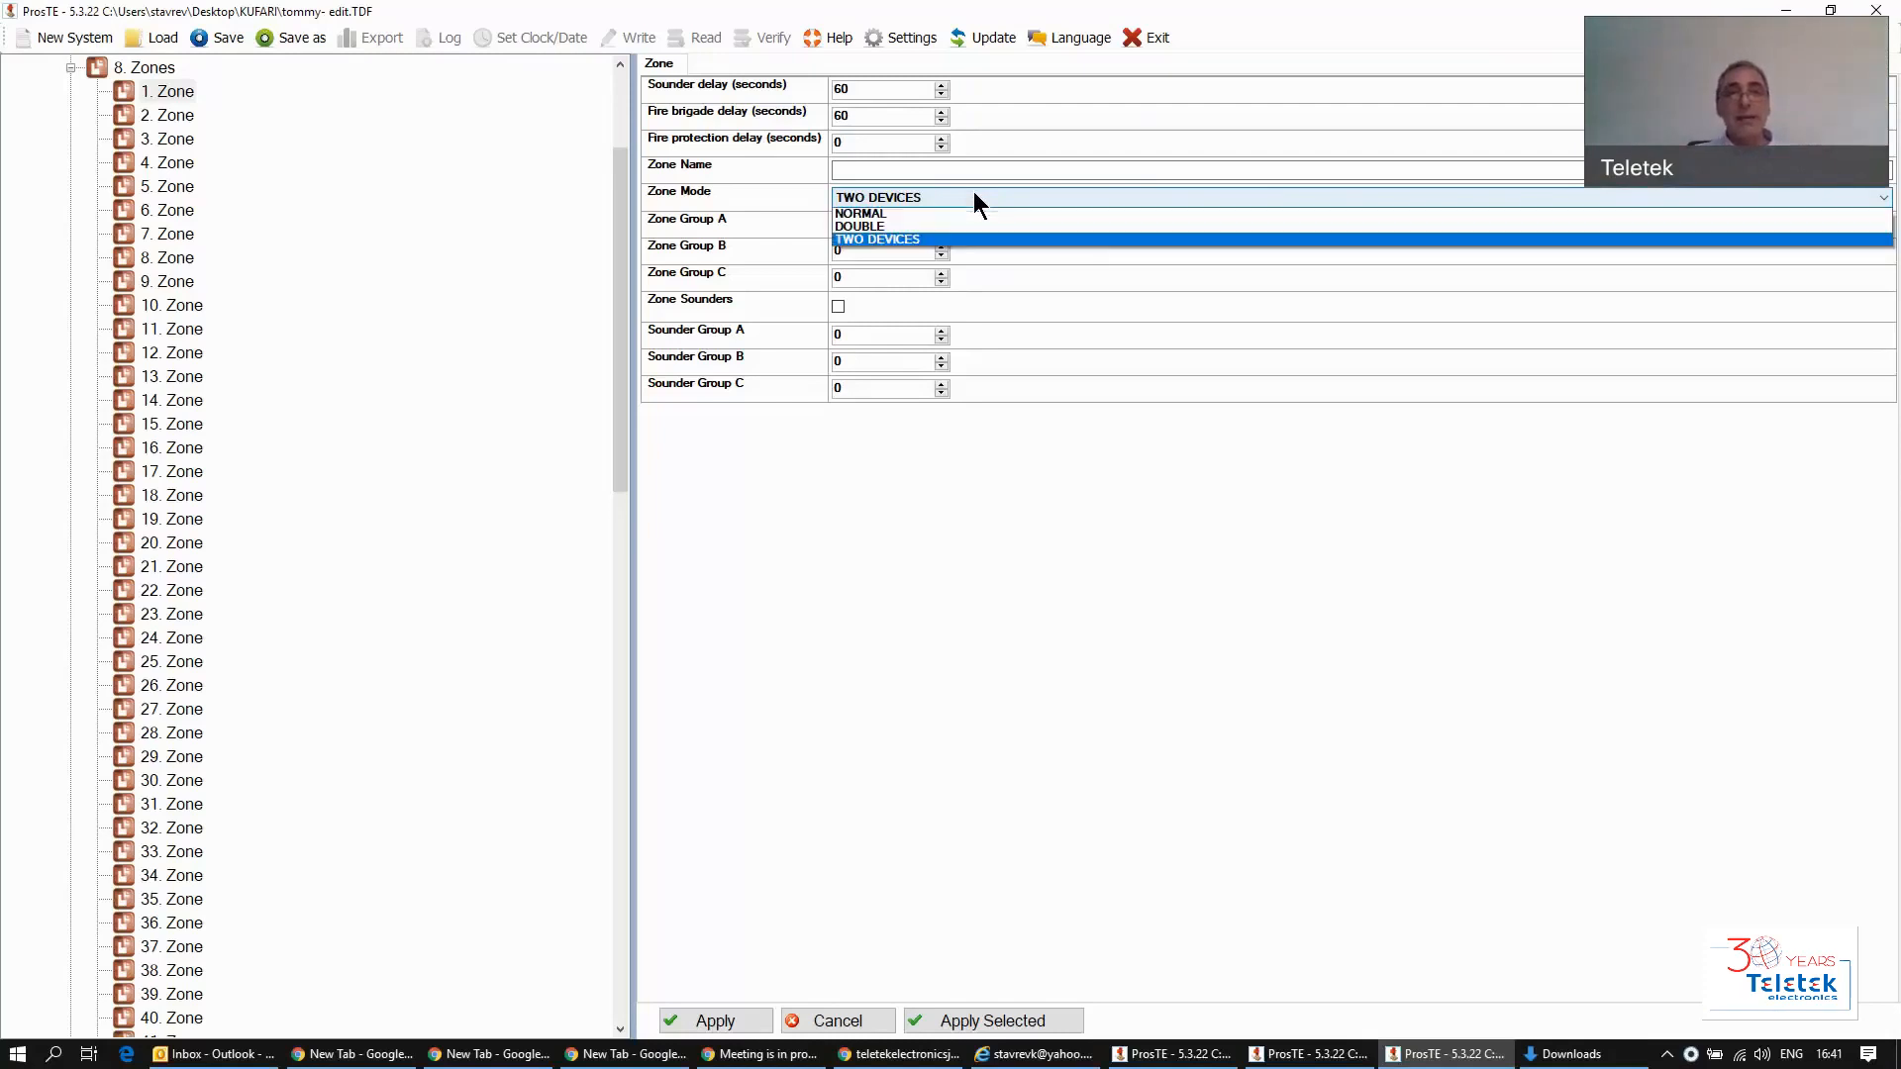
left_click(857, 215)
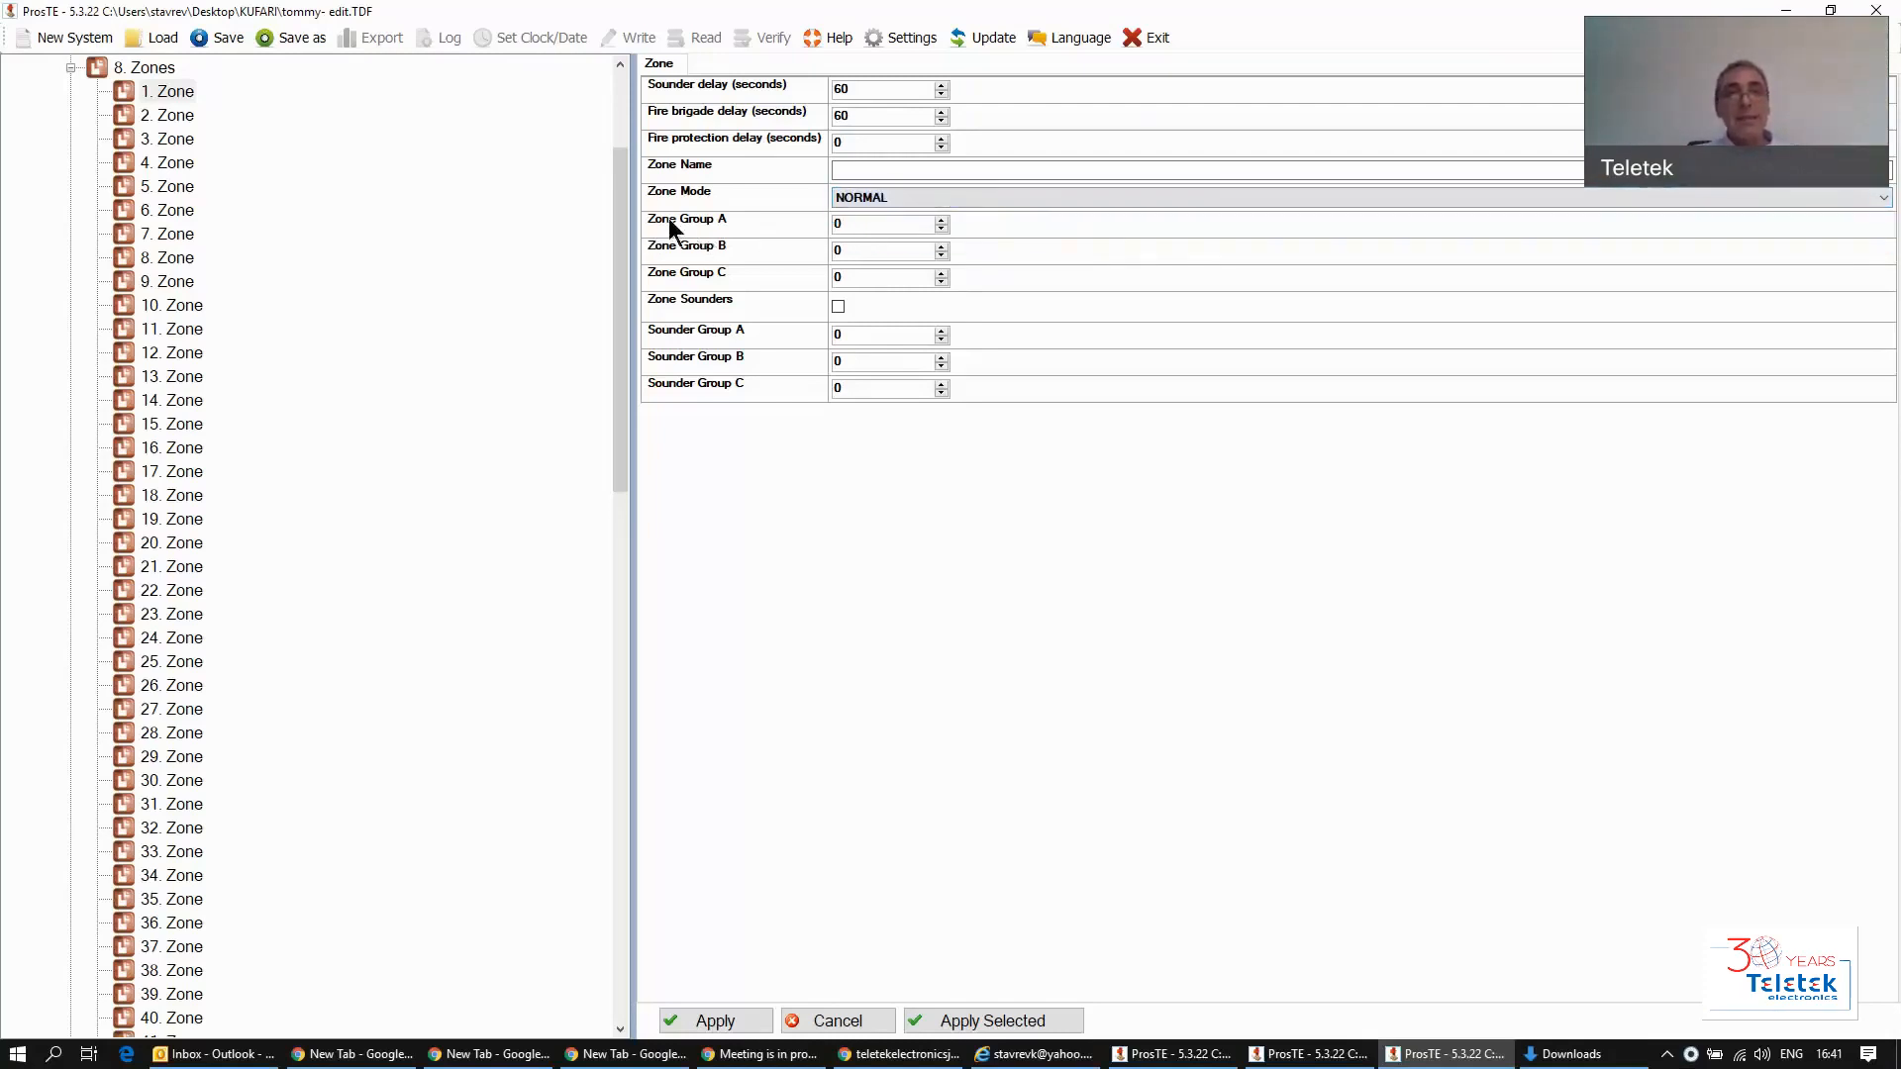
Step: Raise Zone 1's Zone Group A to 47, then reset it to 0
left_click(941, 220)
left_click_drag(943, 220, 943, 219)
double_click(909, 226)
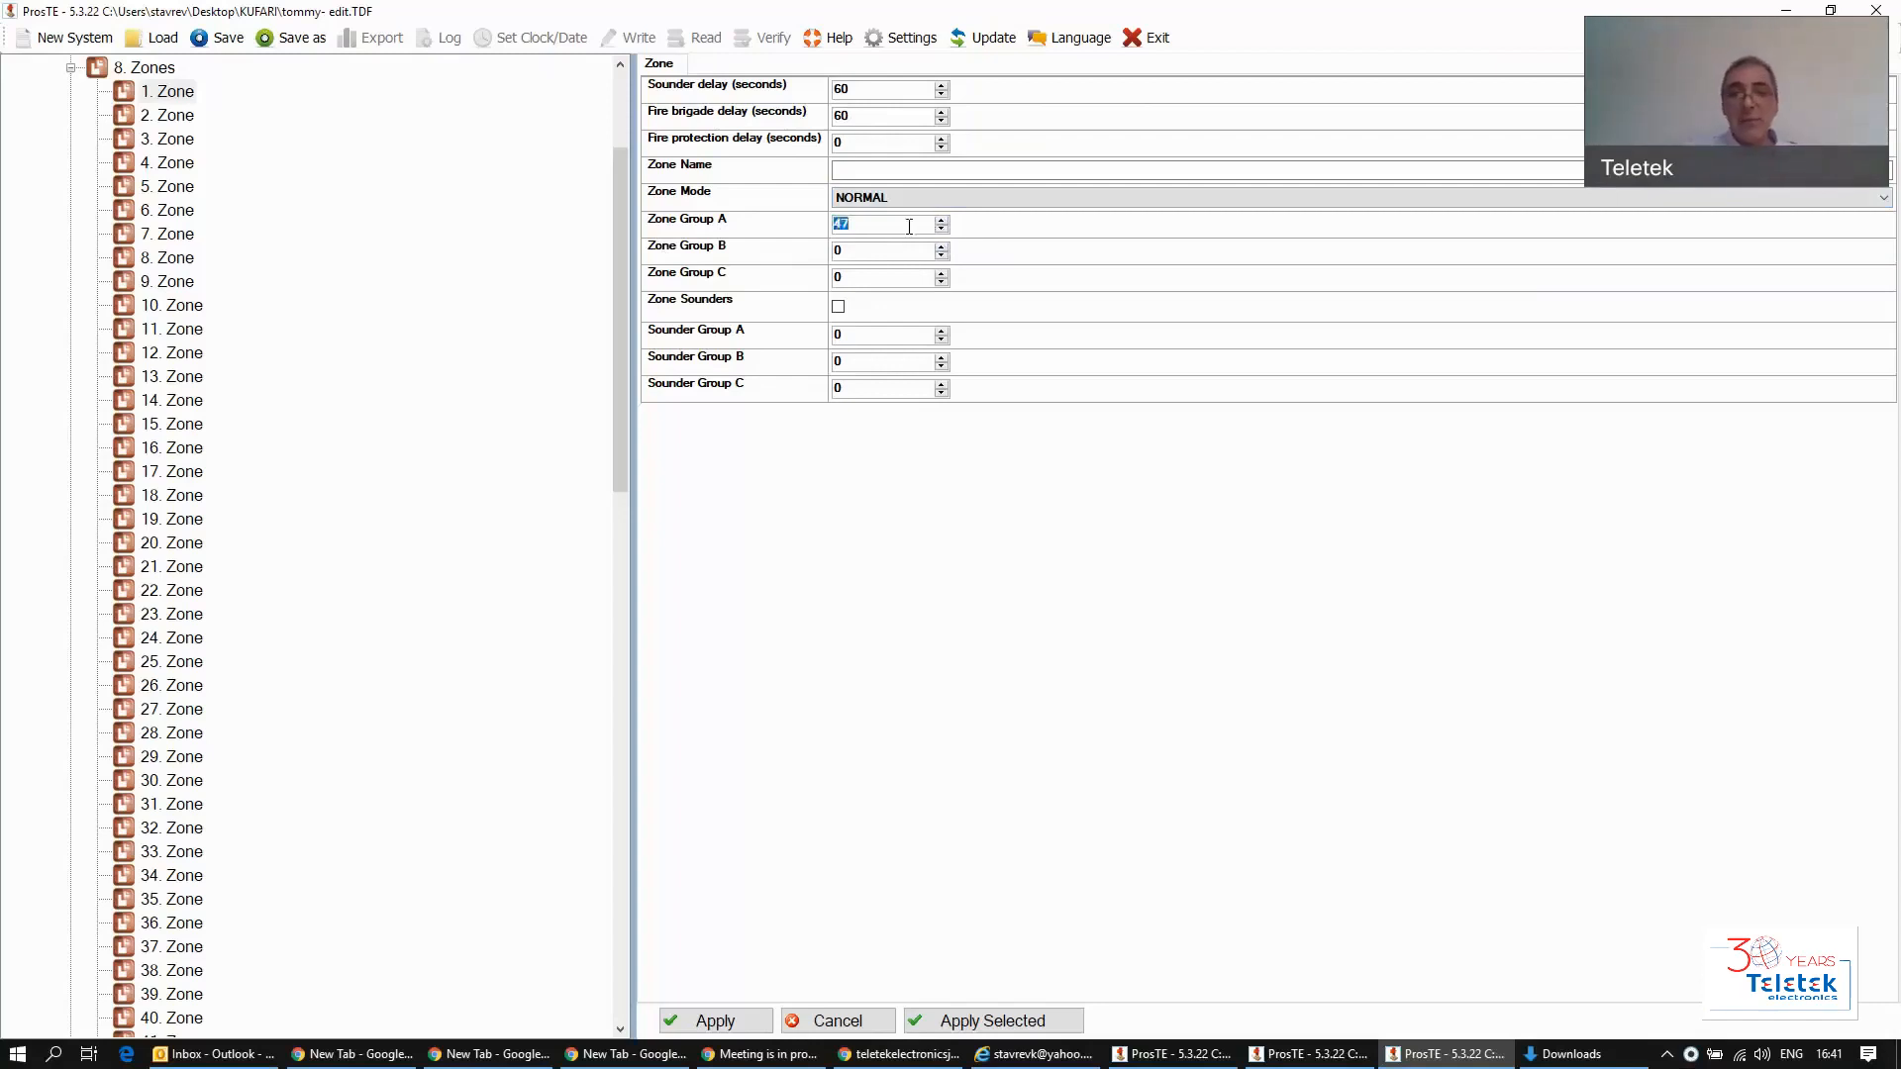
type("0")
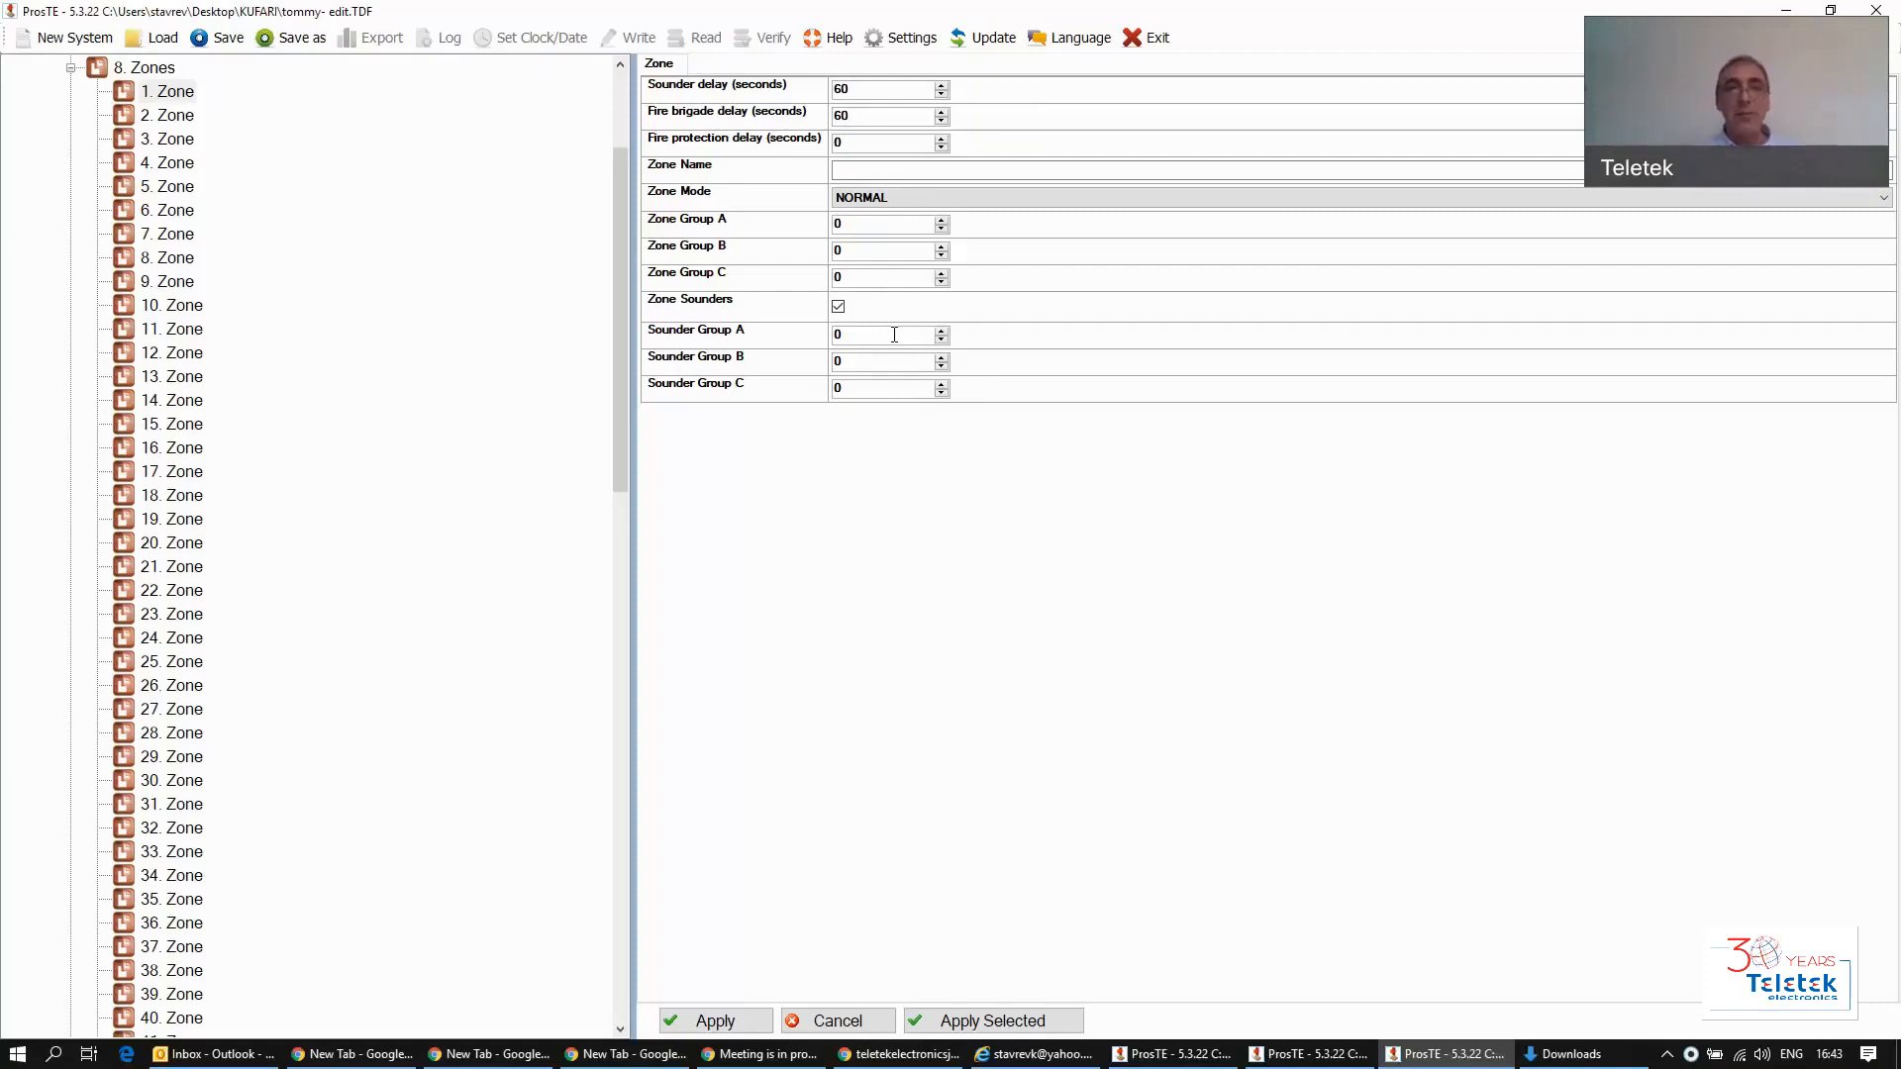
Step: Set Zone 1's Sounder Group A to 2 and Sounder Group B to 4, with its zone mode on DOUBLE
left_click(940, 331)
left_click(923, 199)
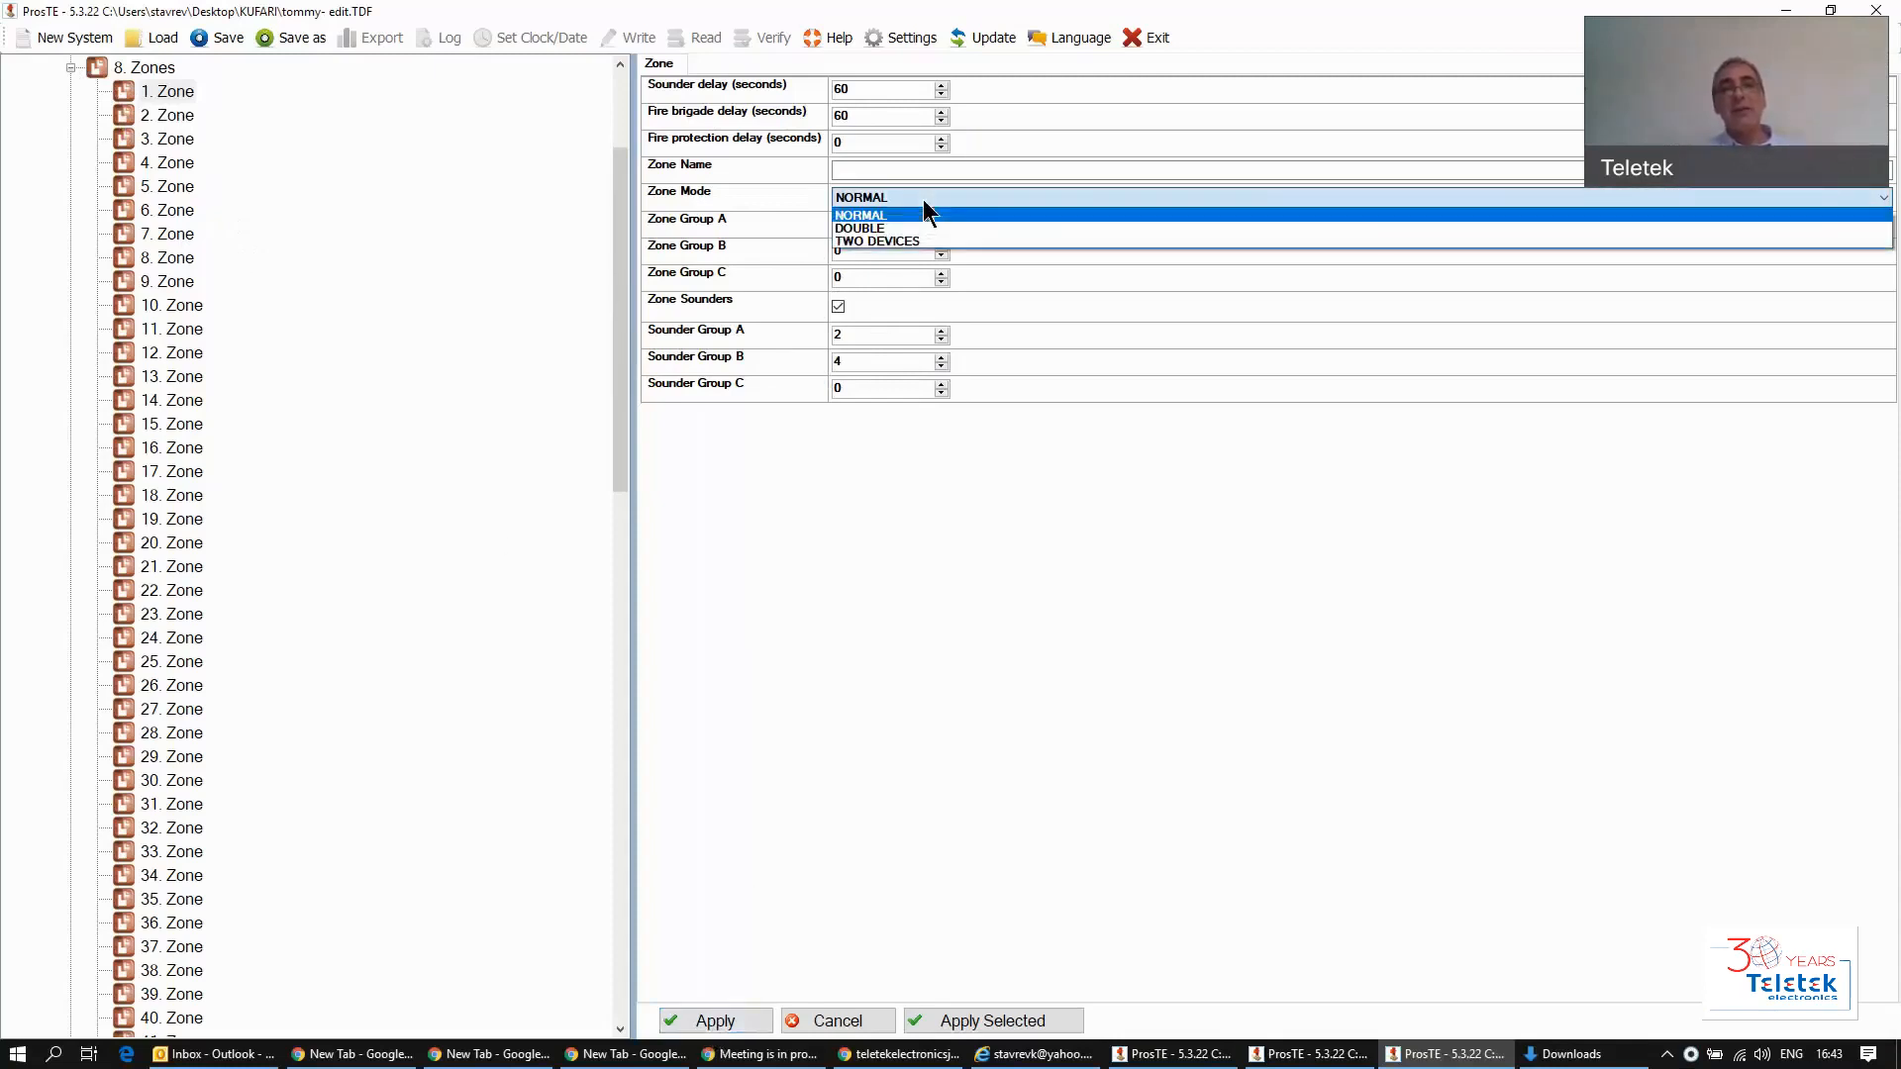
left_click(882, 229)
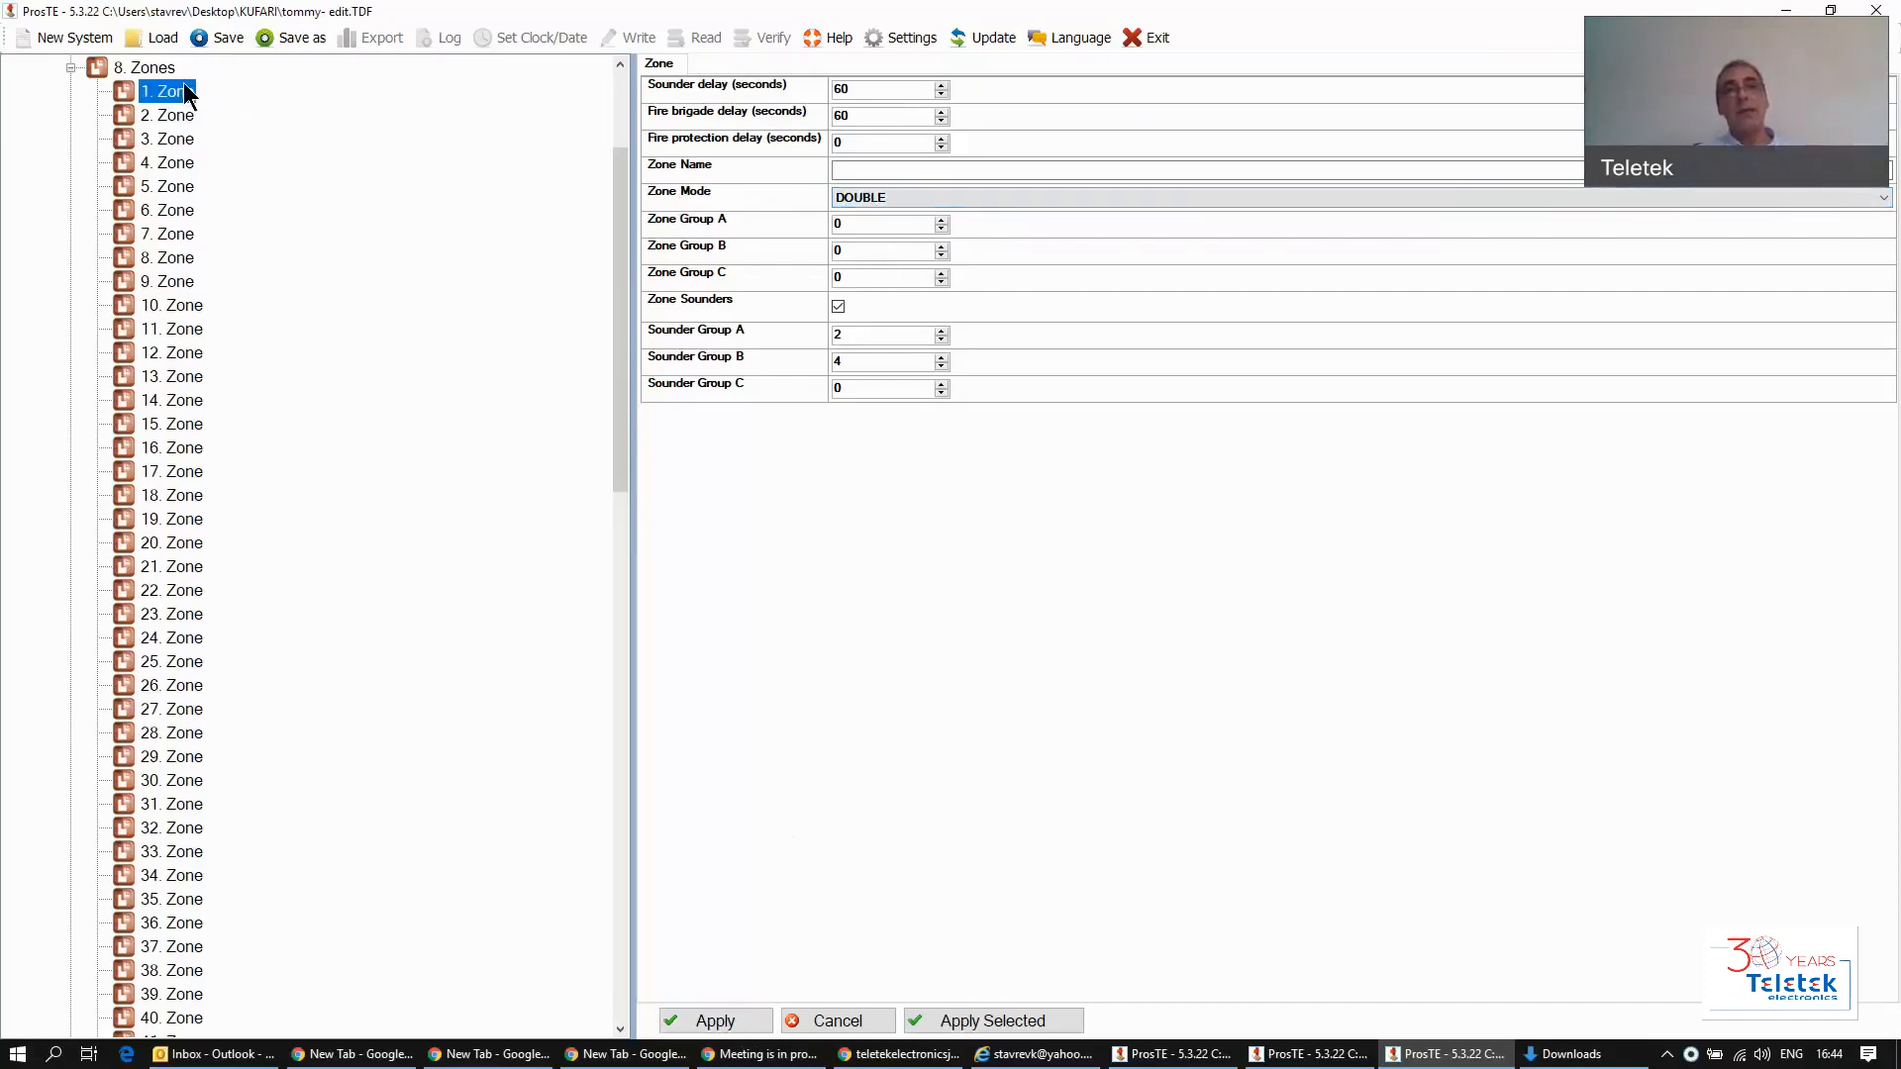
Step: Apply only Zone 1's Zone Mode setting to all zones, leaving every other property out of the selection
left_click(982, 1023)
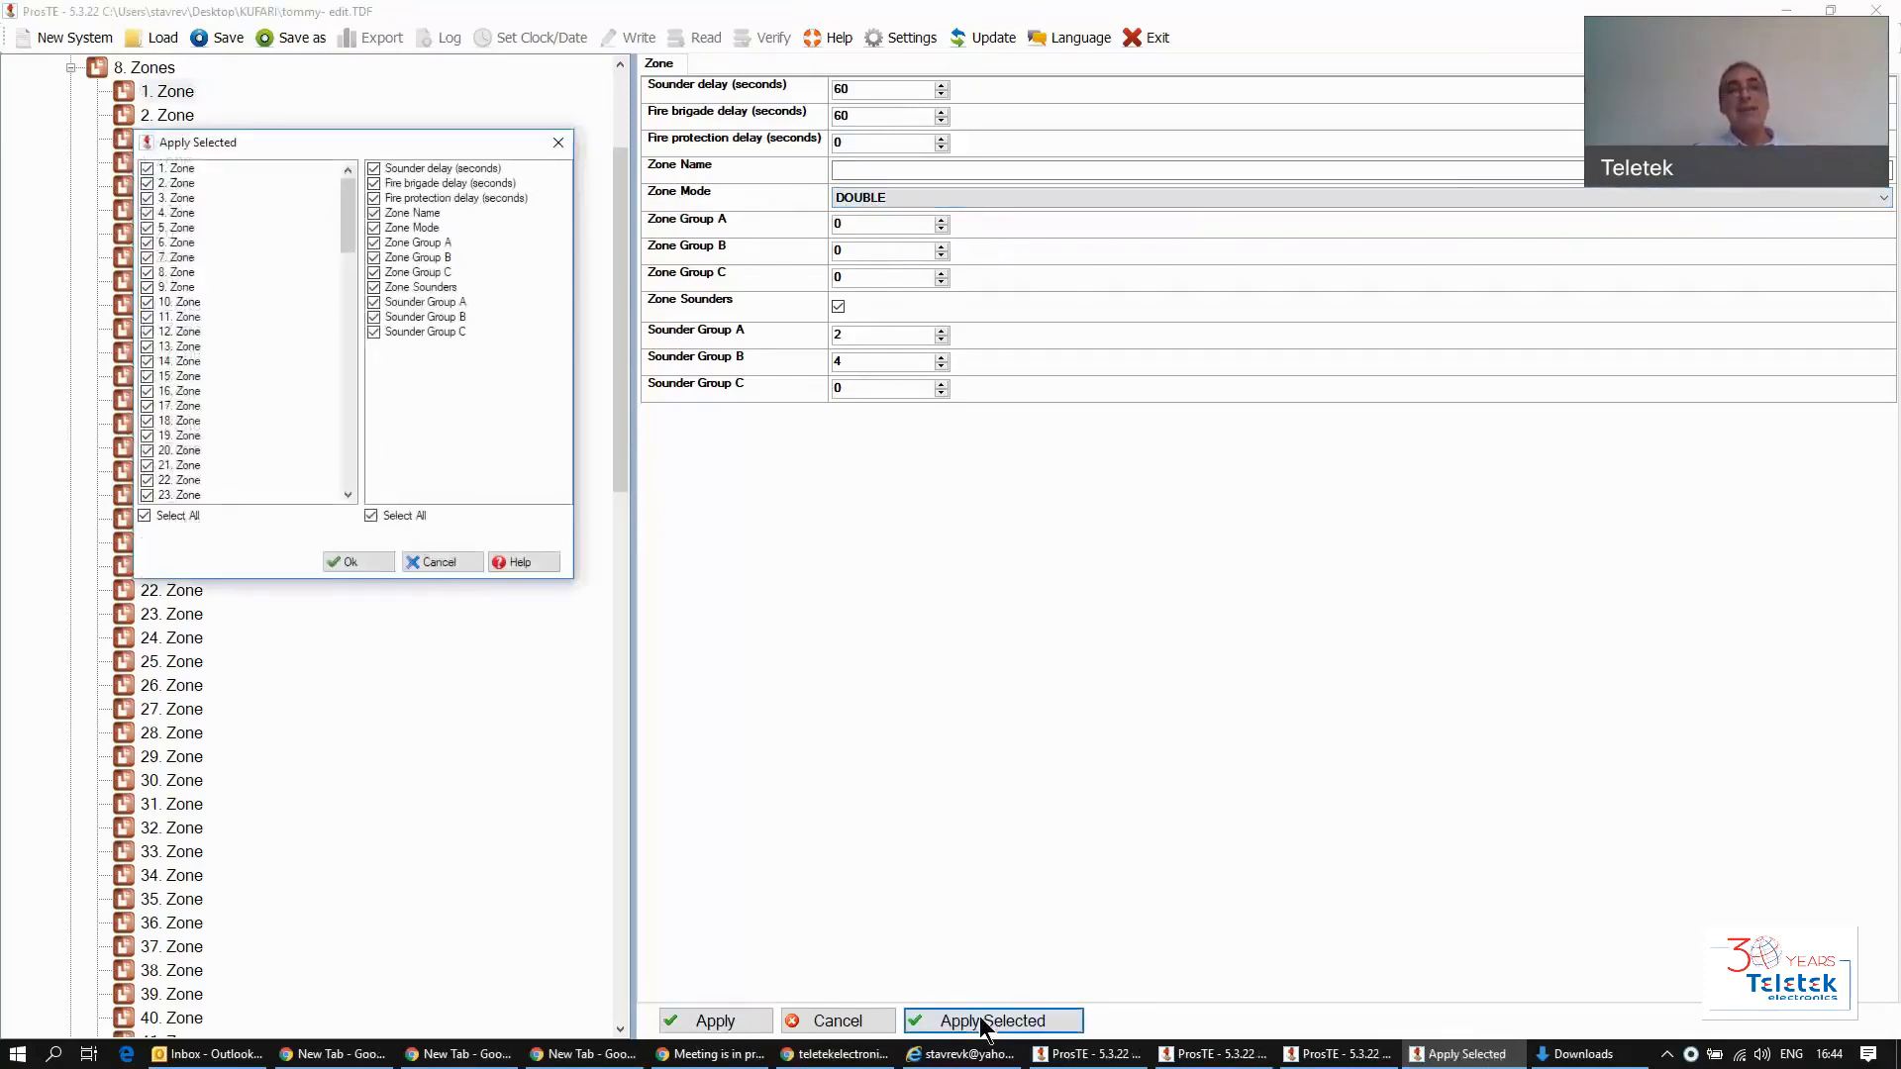
scroll(226, 184, "down", 12)
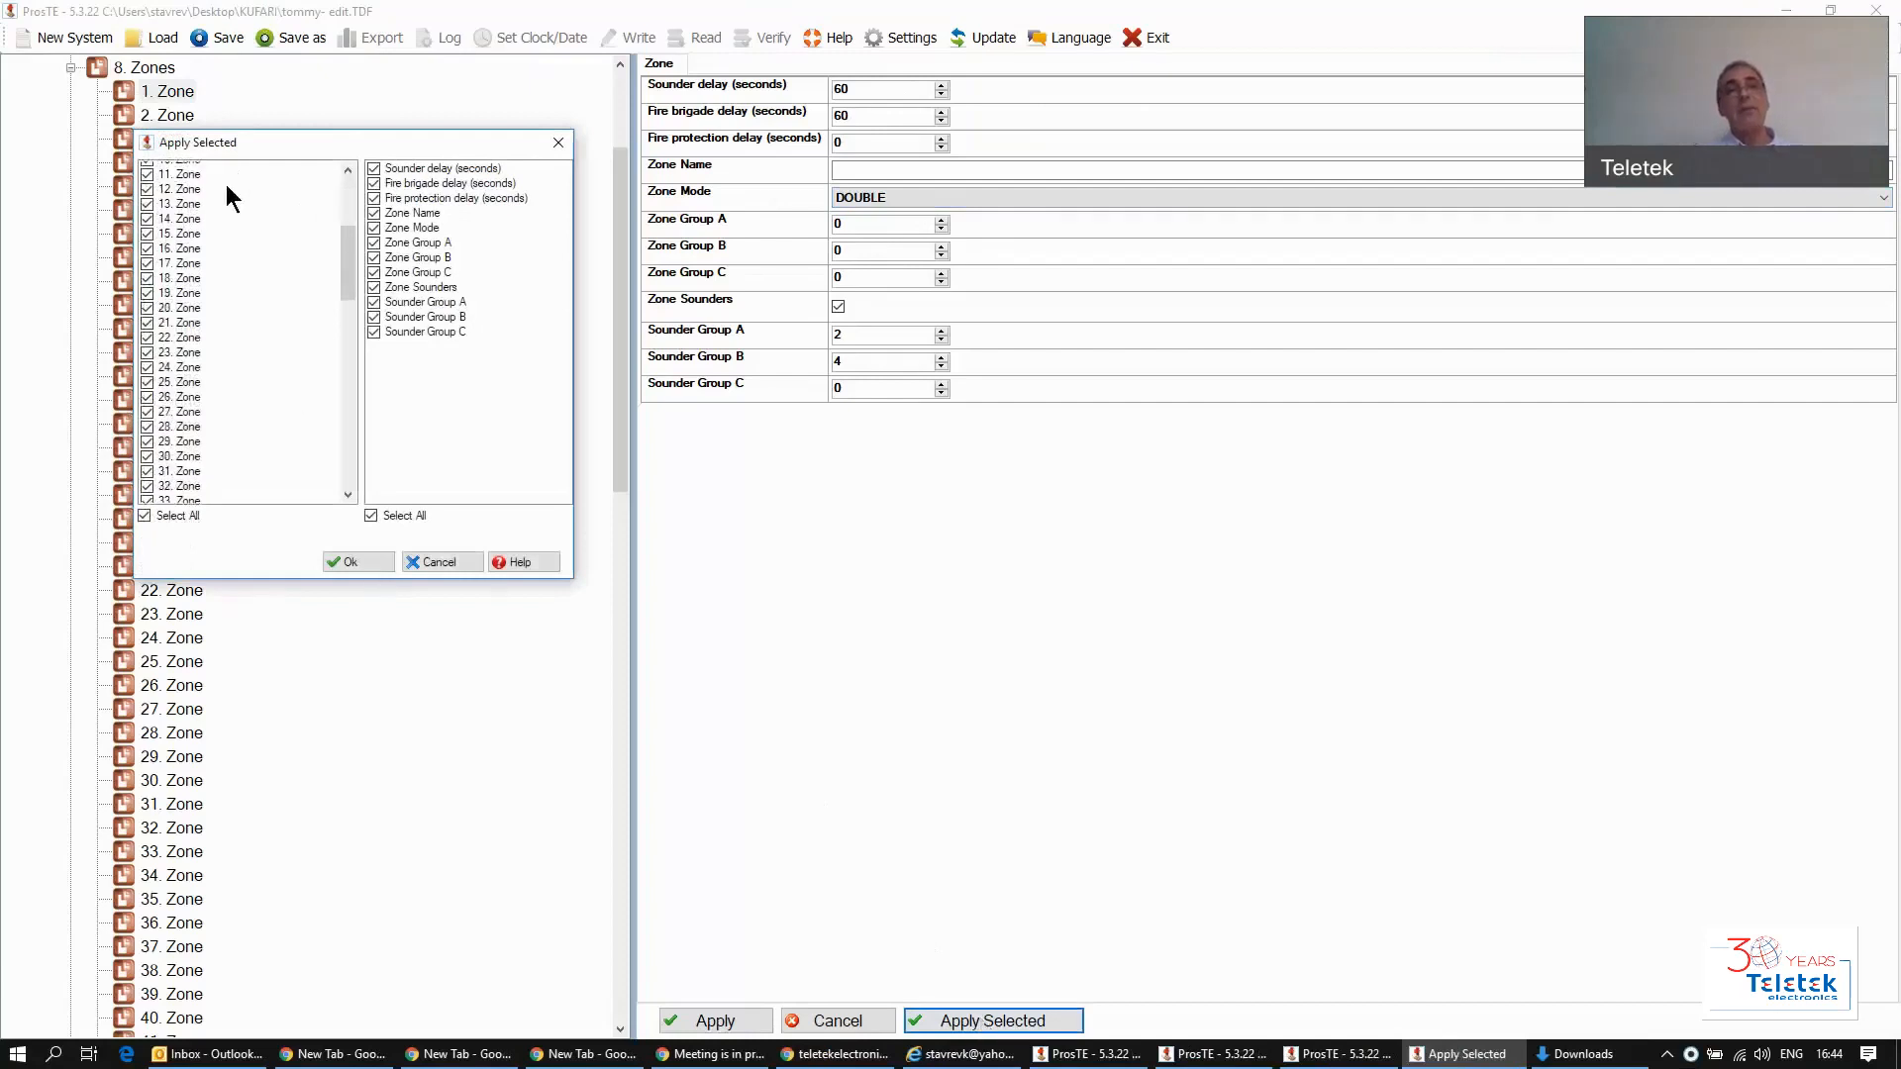
scroll(234, 187, "up", 6)
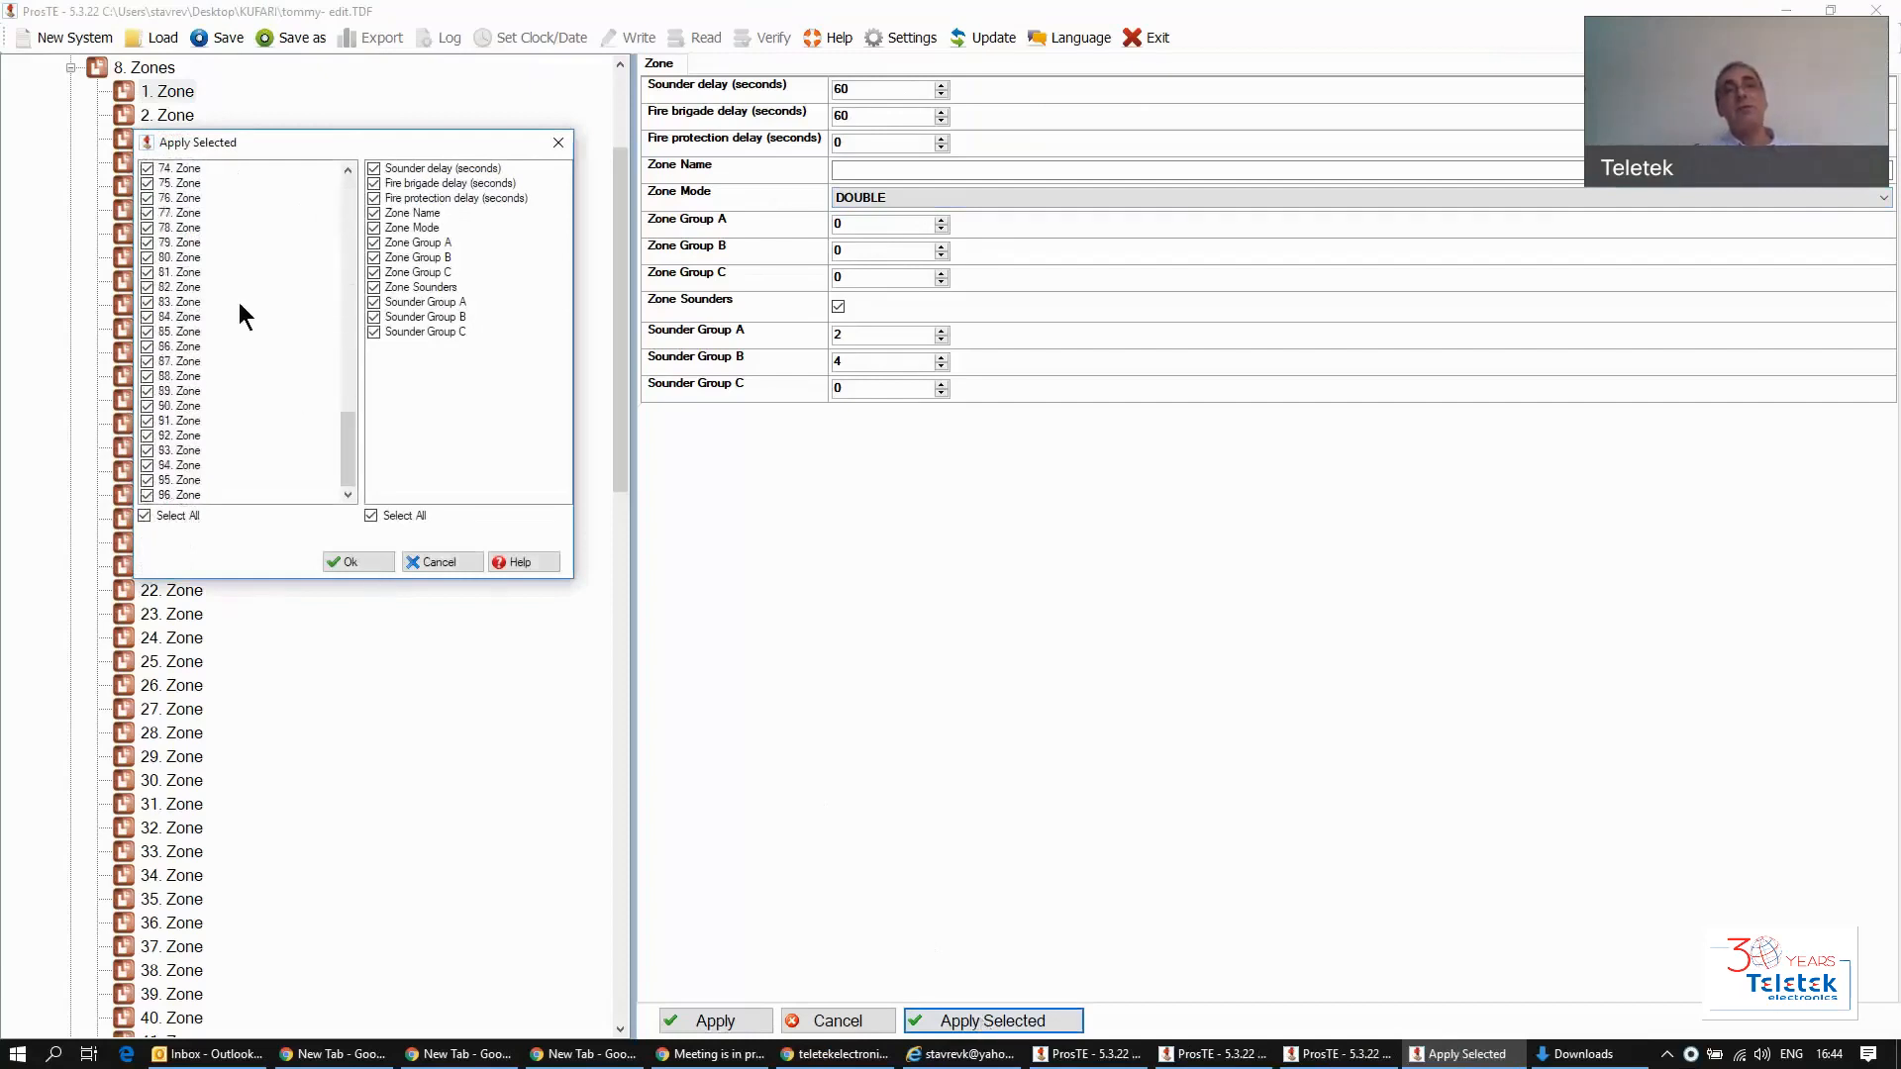
scroll(249, 364, "up", 6)
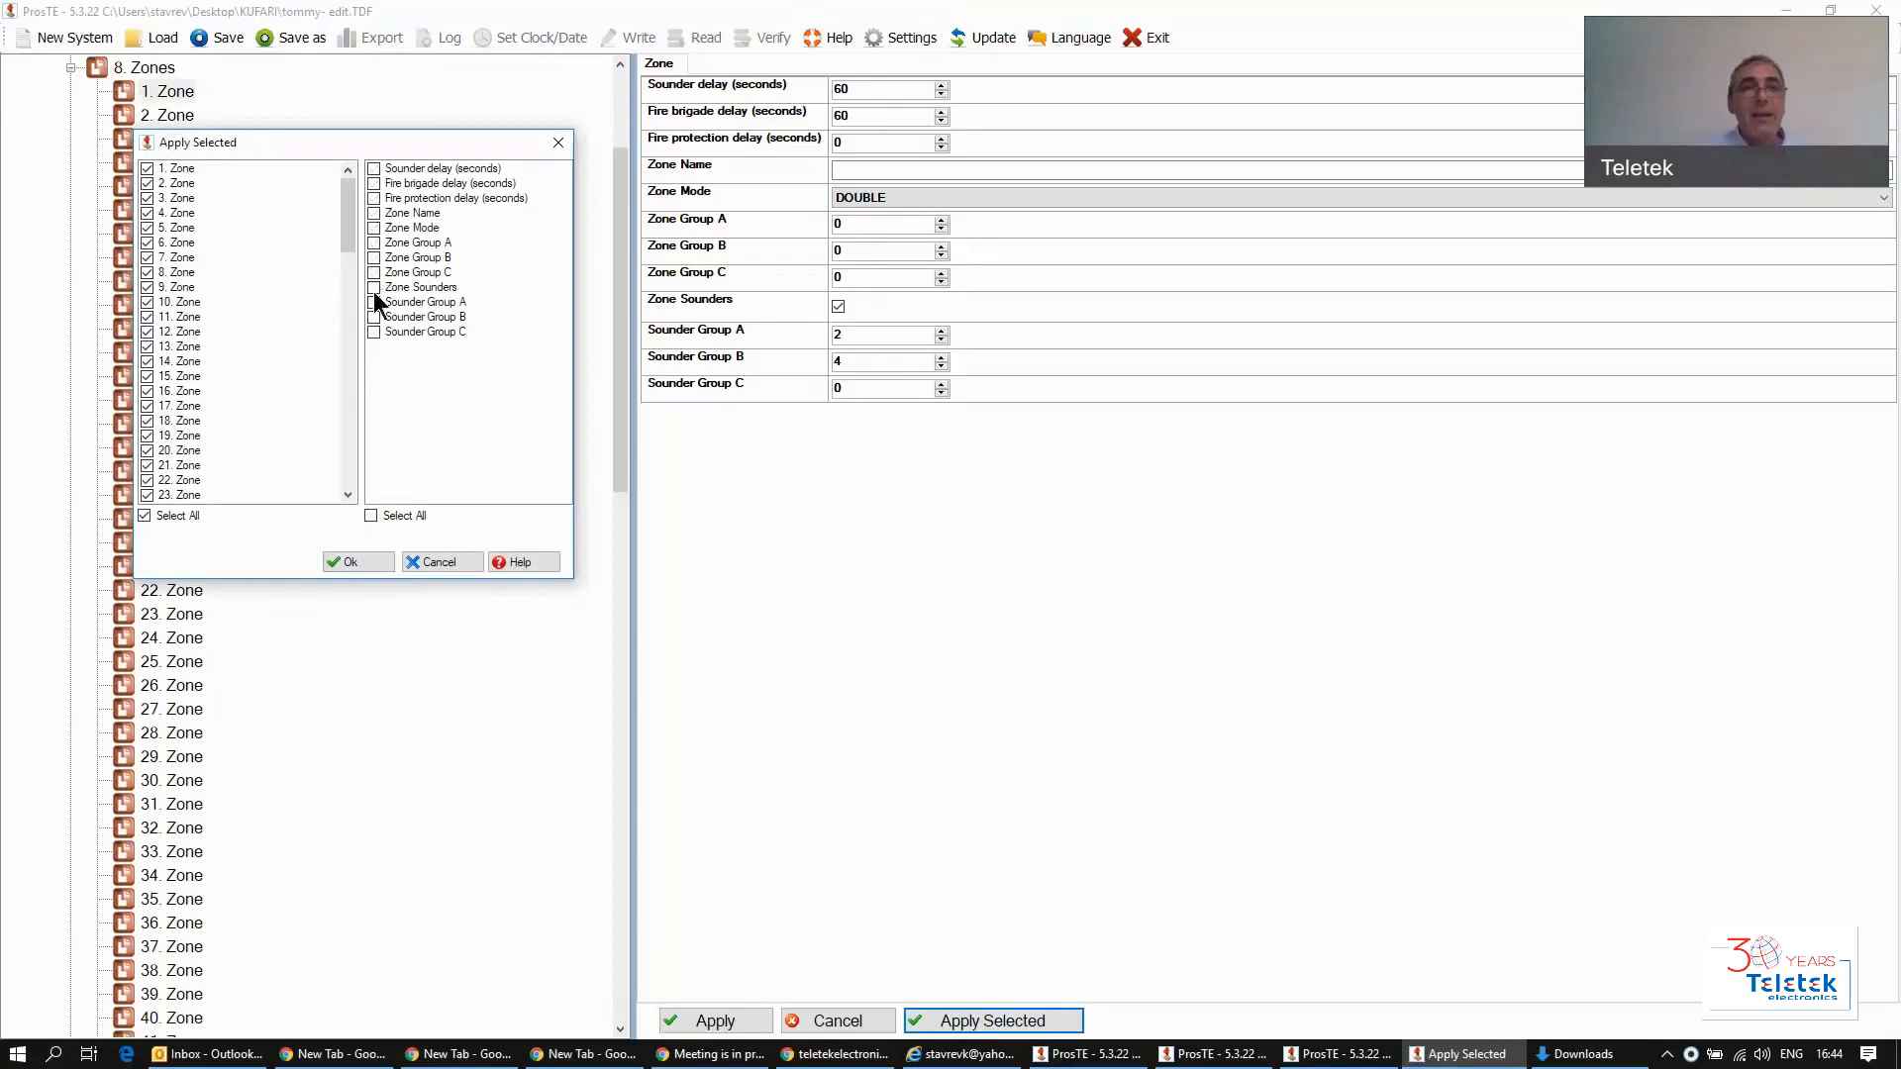
left_click(373, 227)
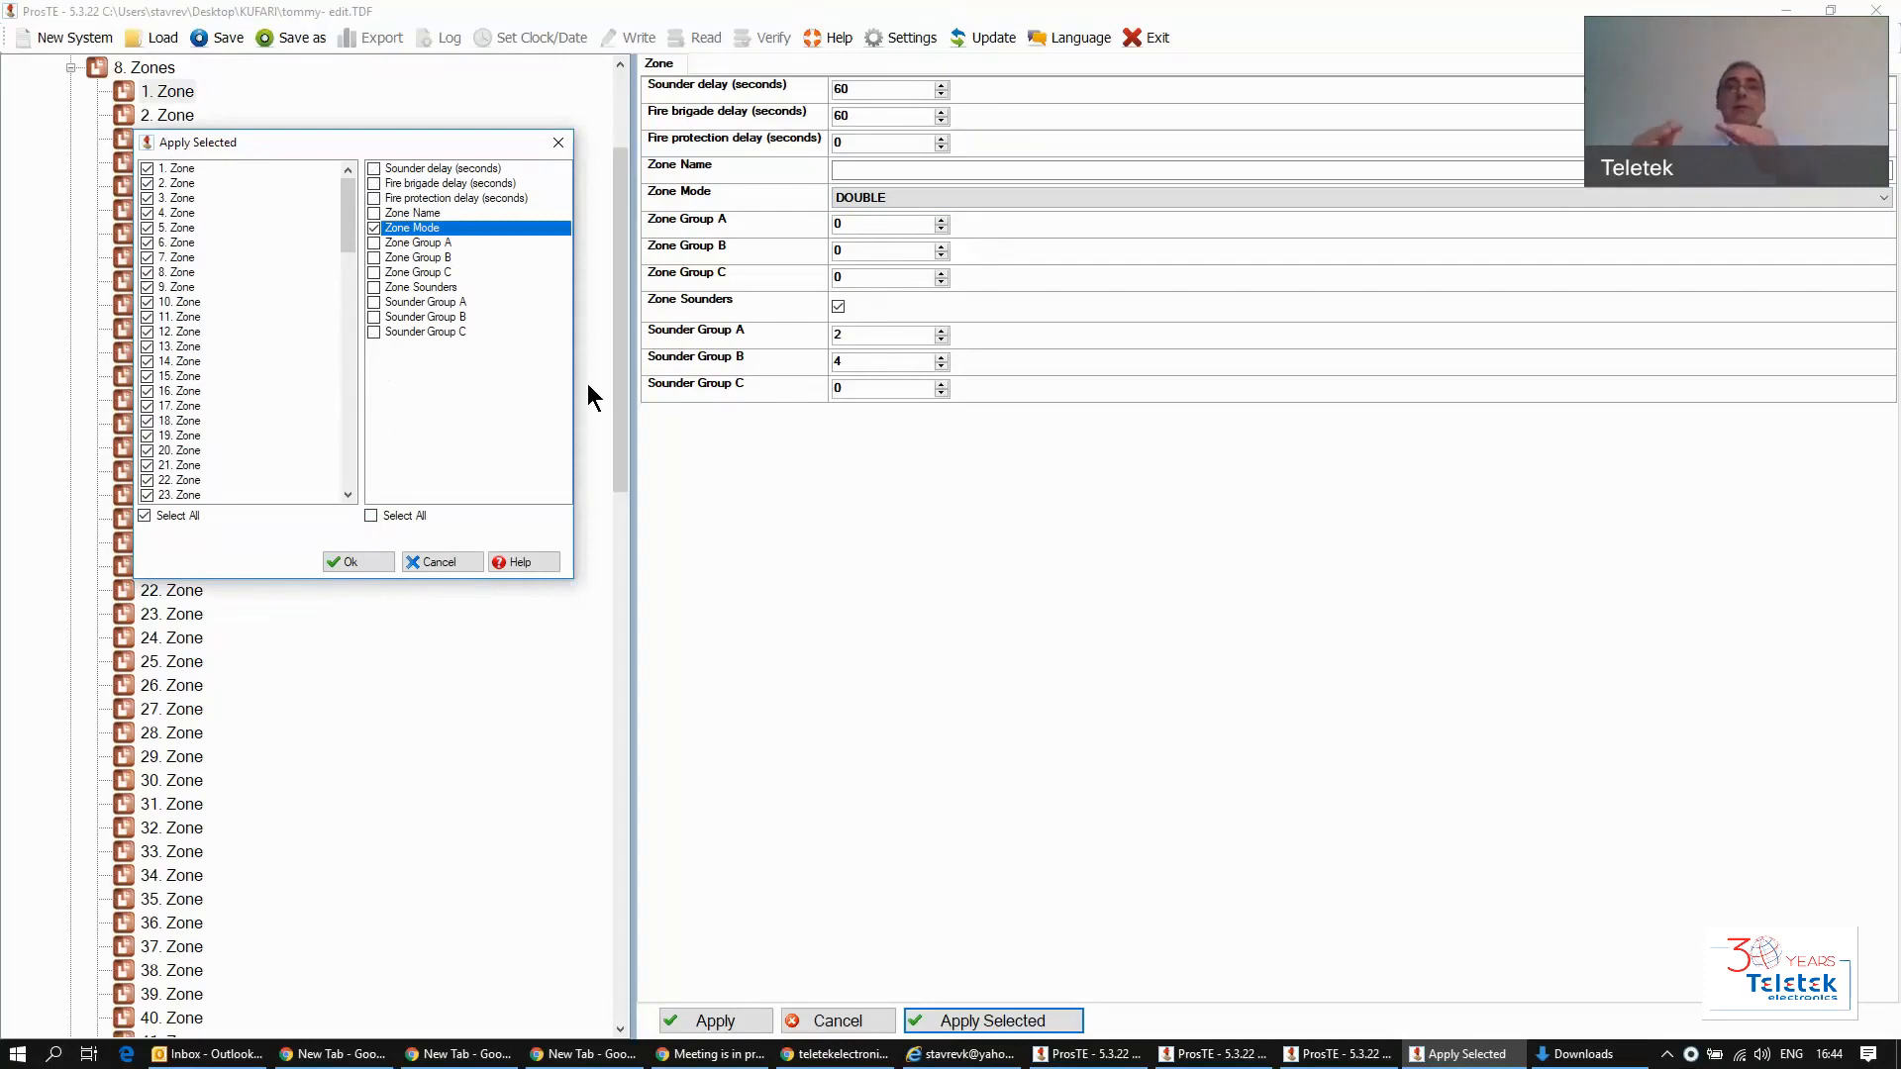
left_click(349, 562)
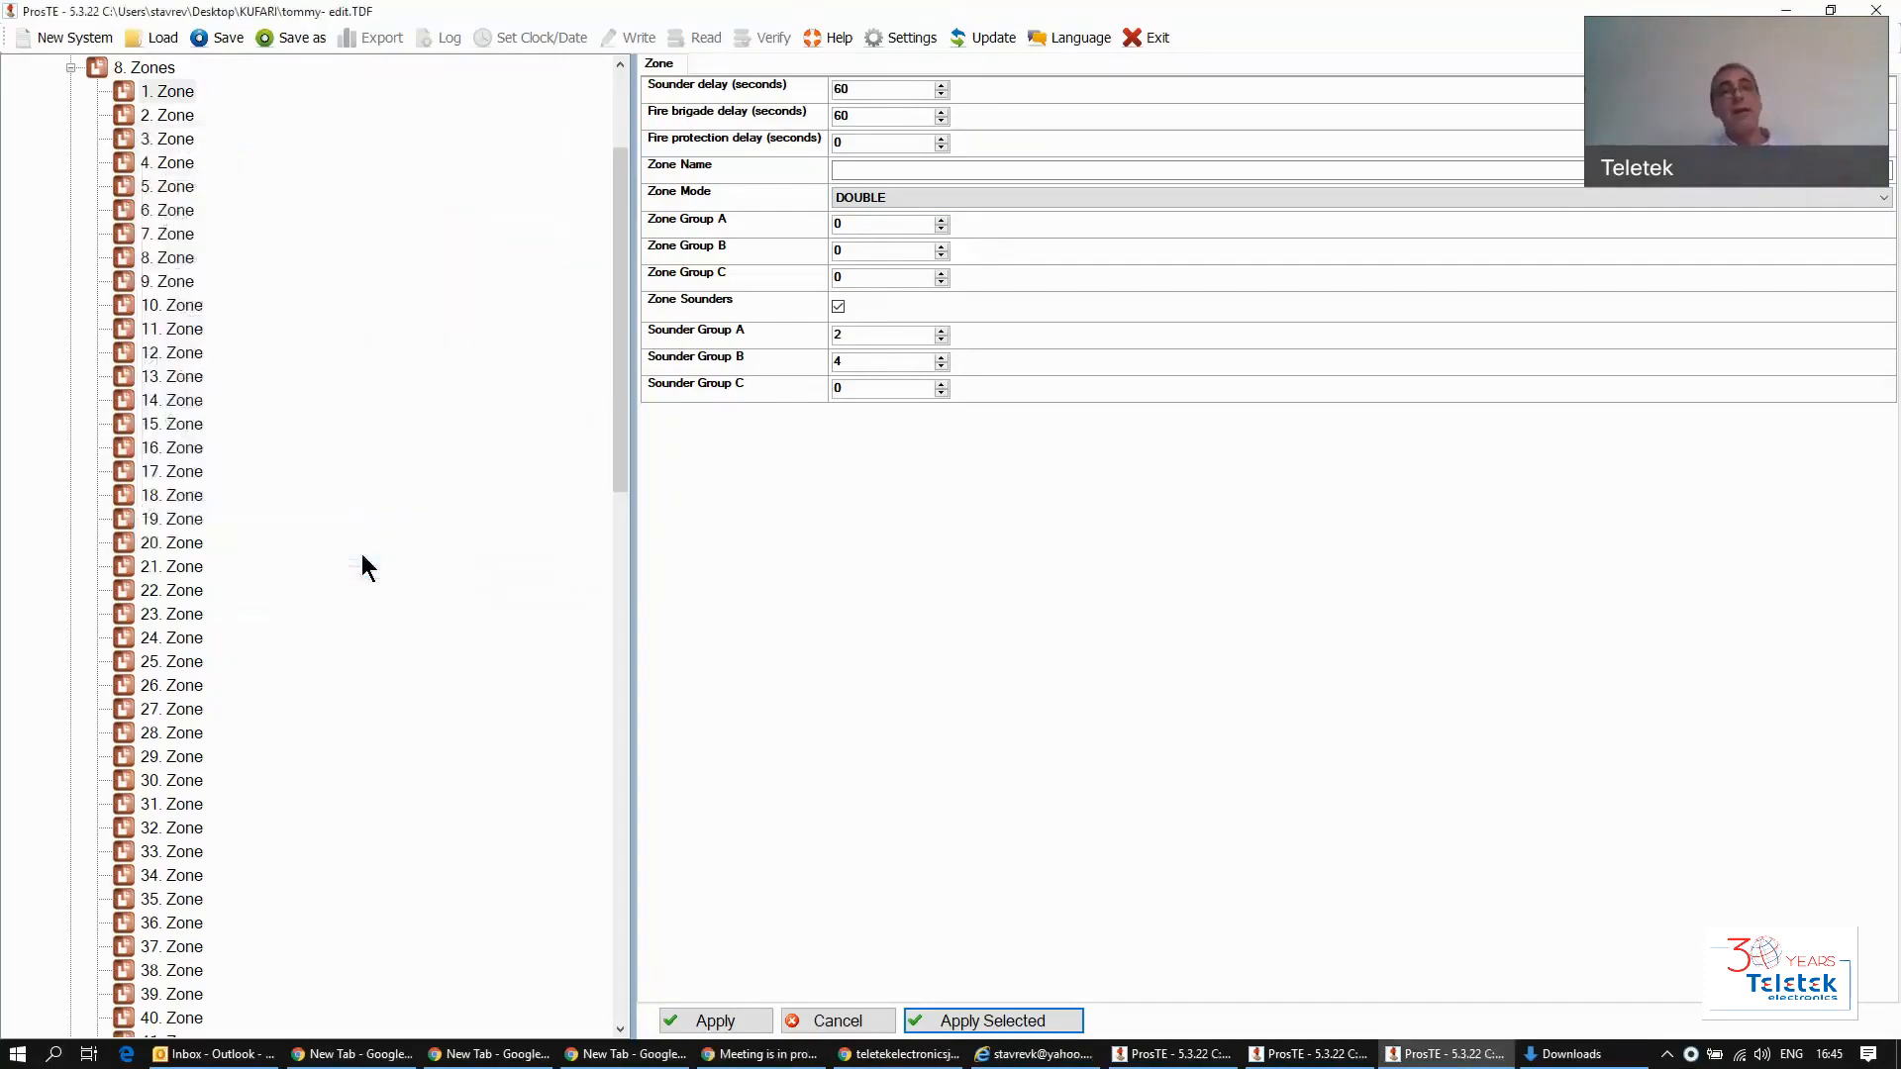
Step: Check the zone mode on several other zones, including 11 and 25, and collapse the Zones list
left_click(160, 235)
left_click(182, 329)
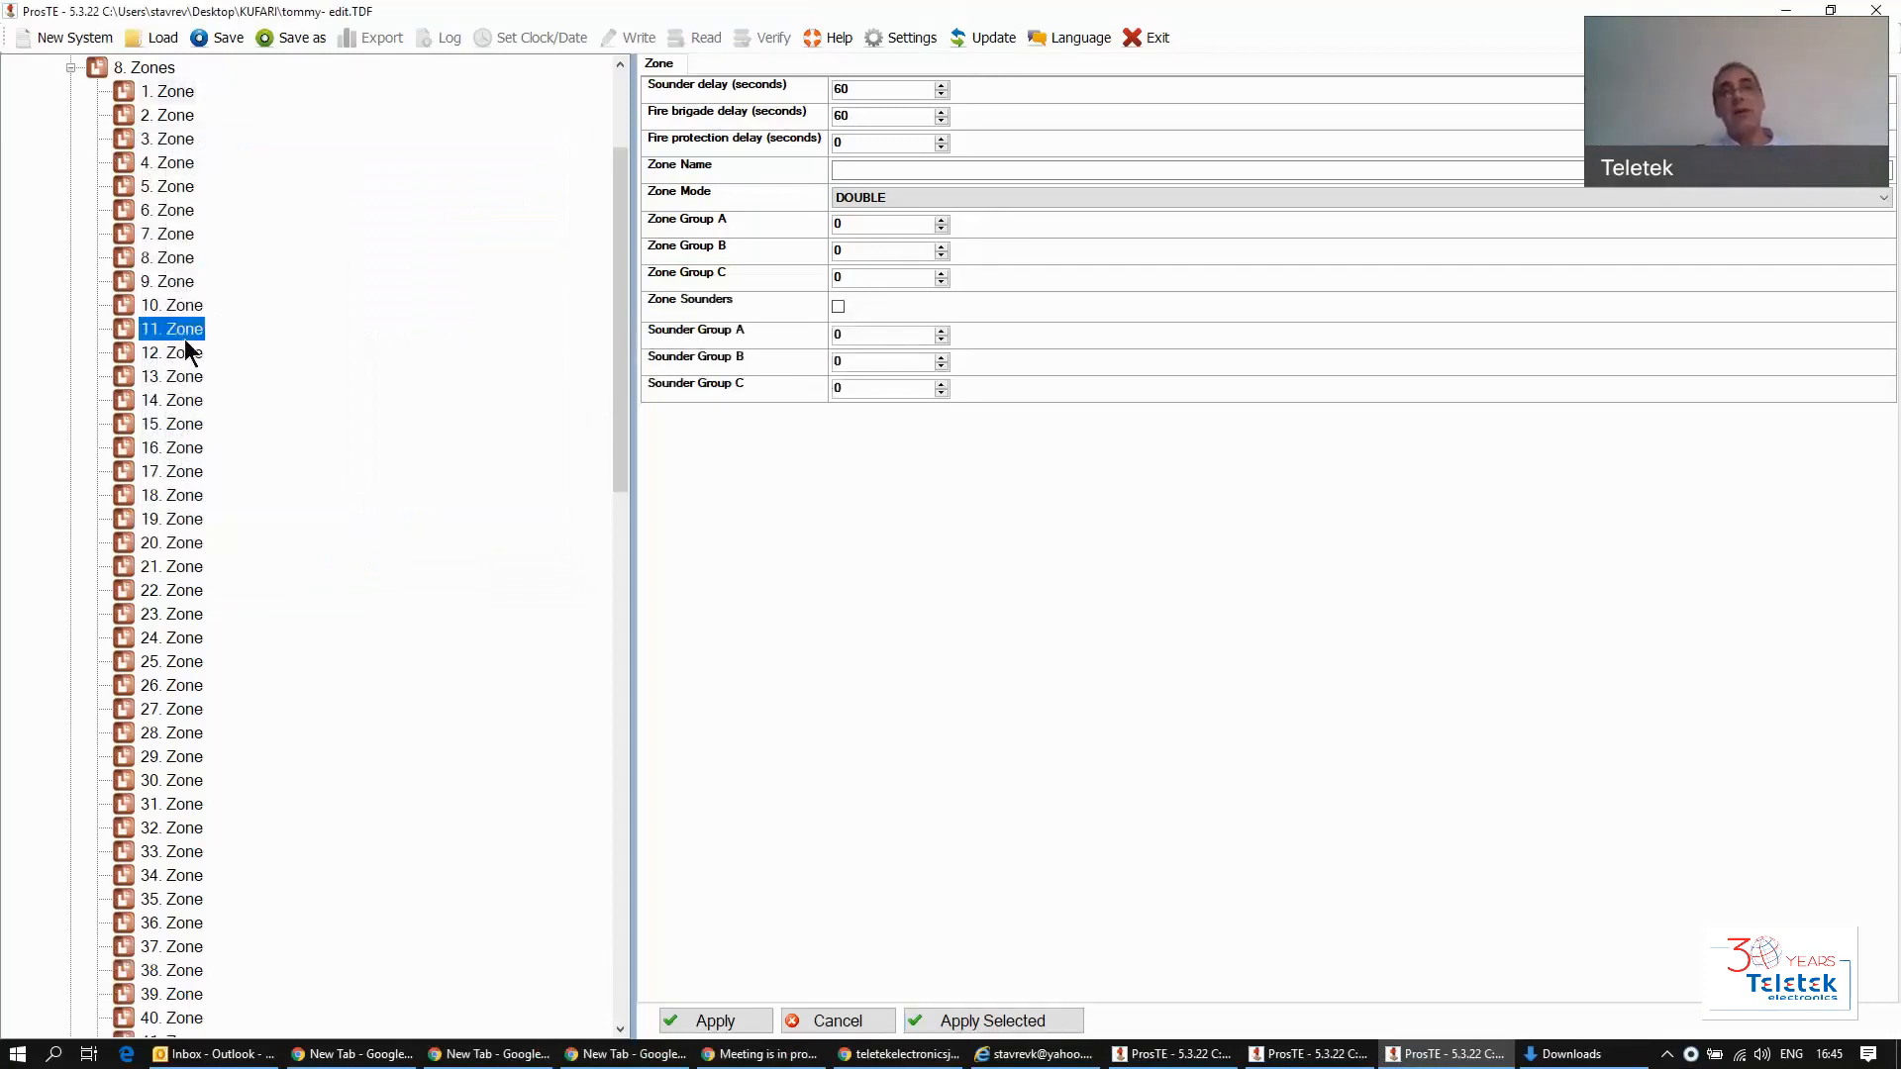
left_click(159, 429)
left_click(158, 521)
left_click(158, 567)
left_click(170, 665)
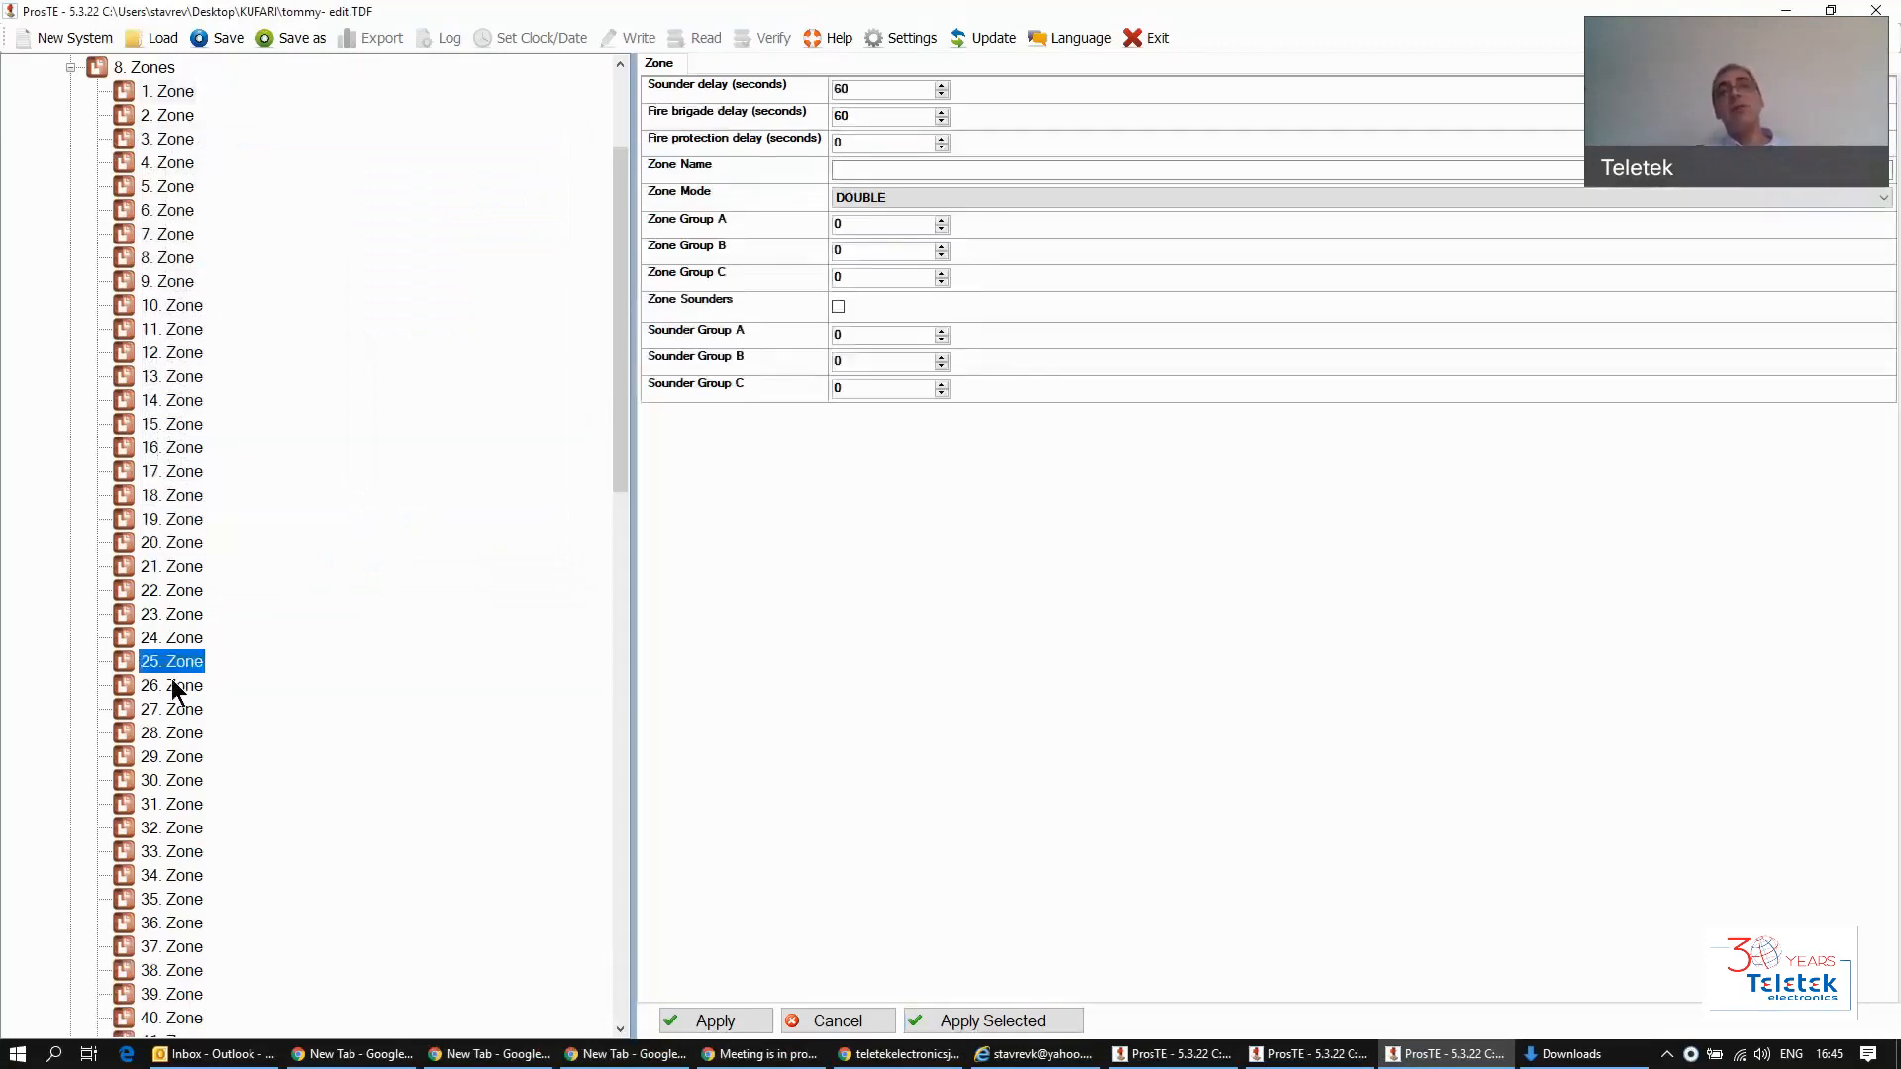
left_click(70, 68)
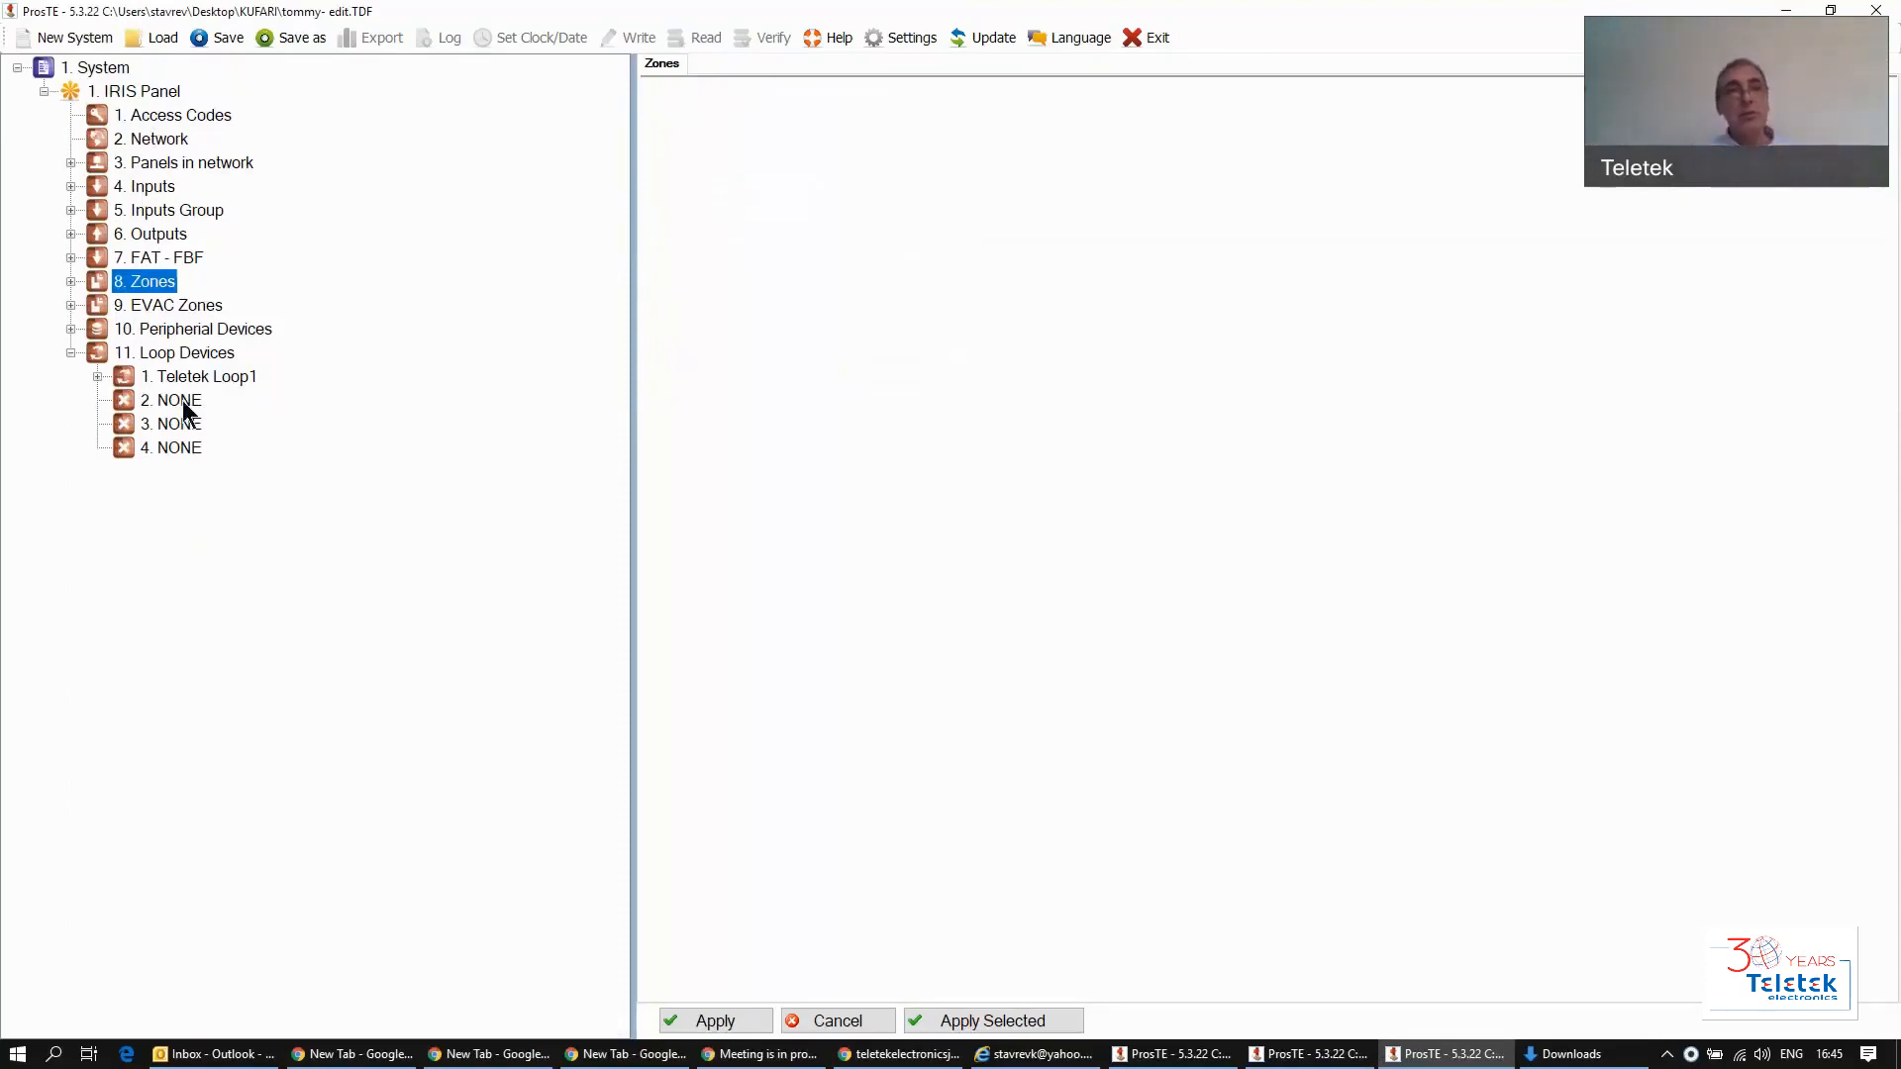
Step: Change device 6 on Teletek Loop1 to a SensoIRIS S130, migrating the property values to the new element
left_click(99, 377)
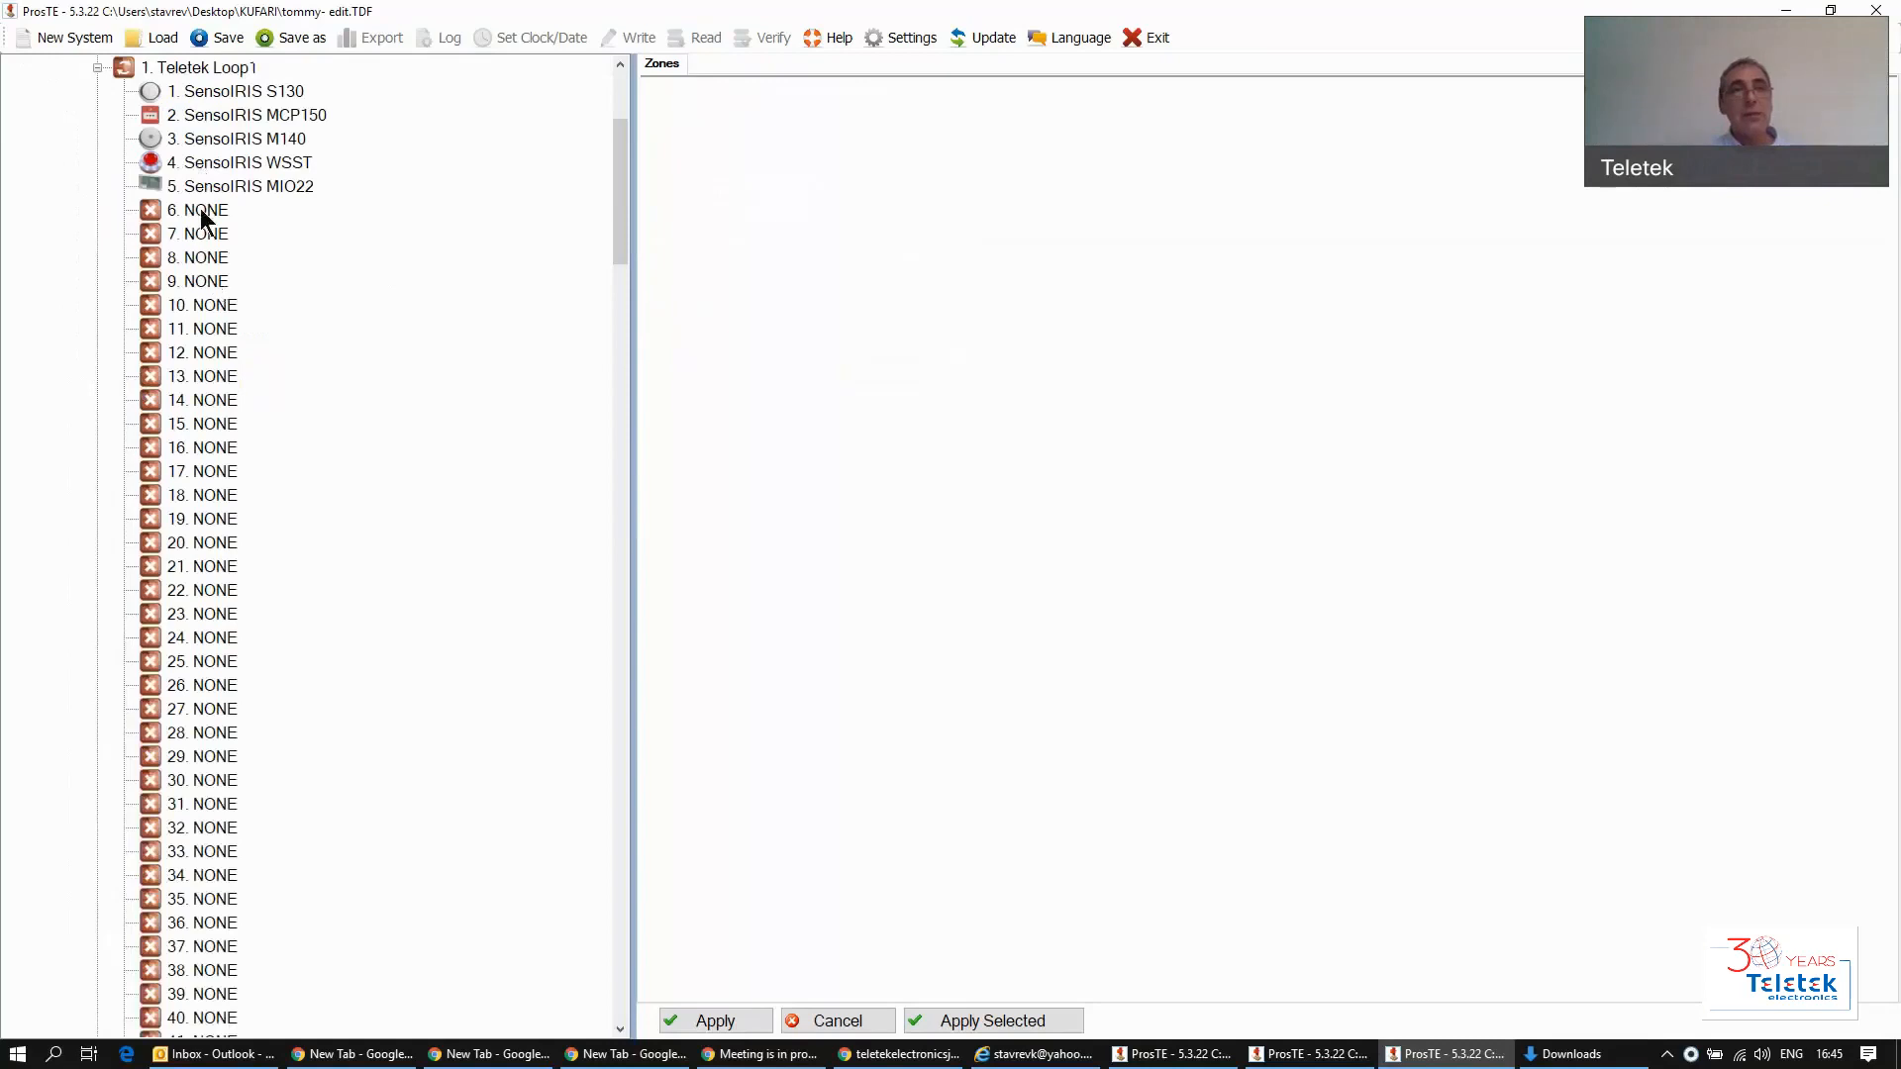
left_click(202, 212)
right_click(203, 212)
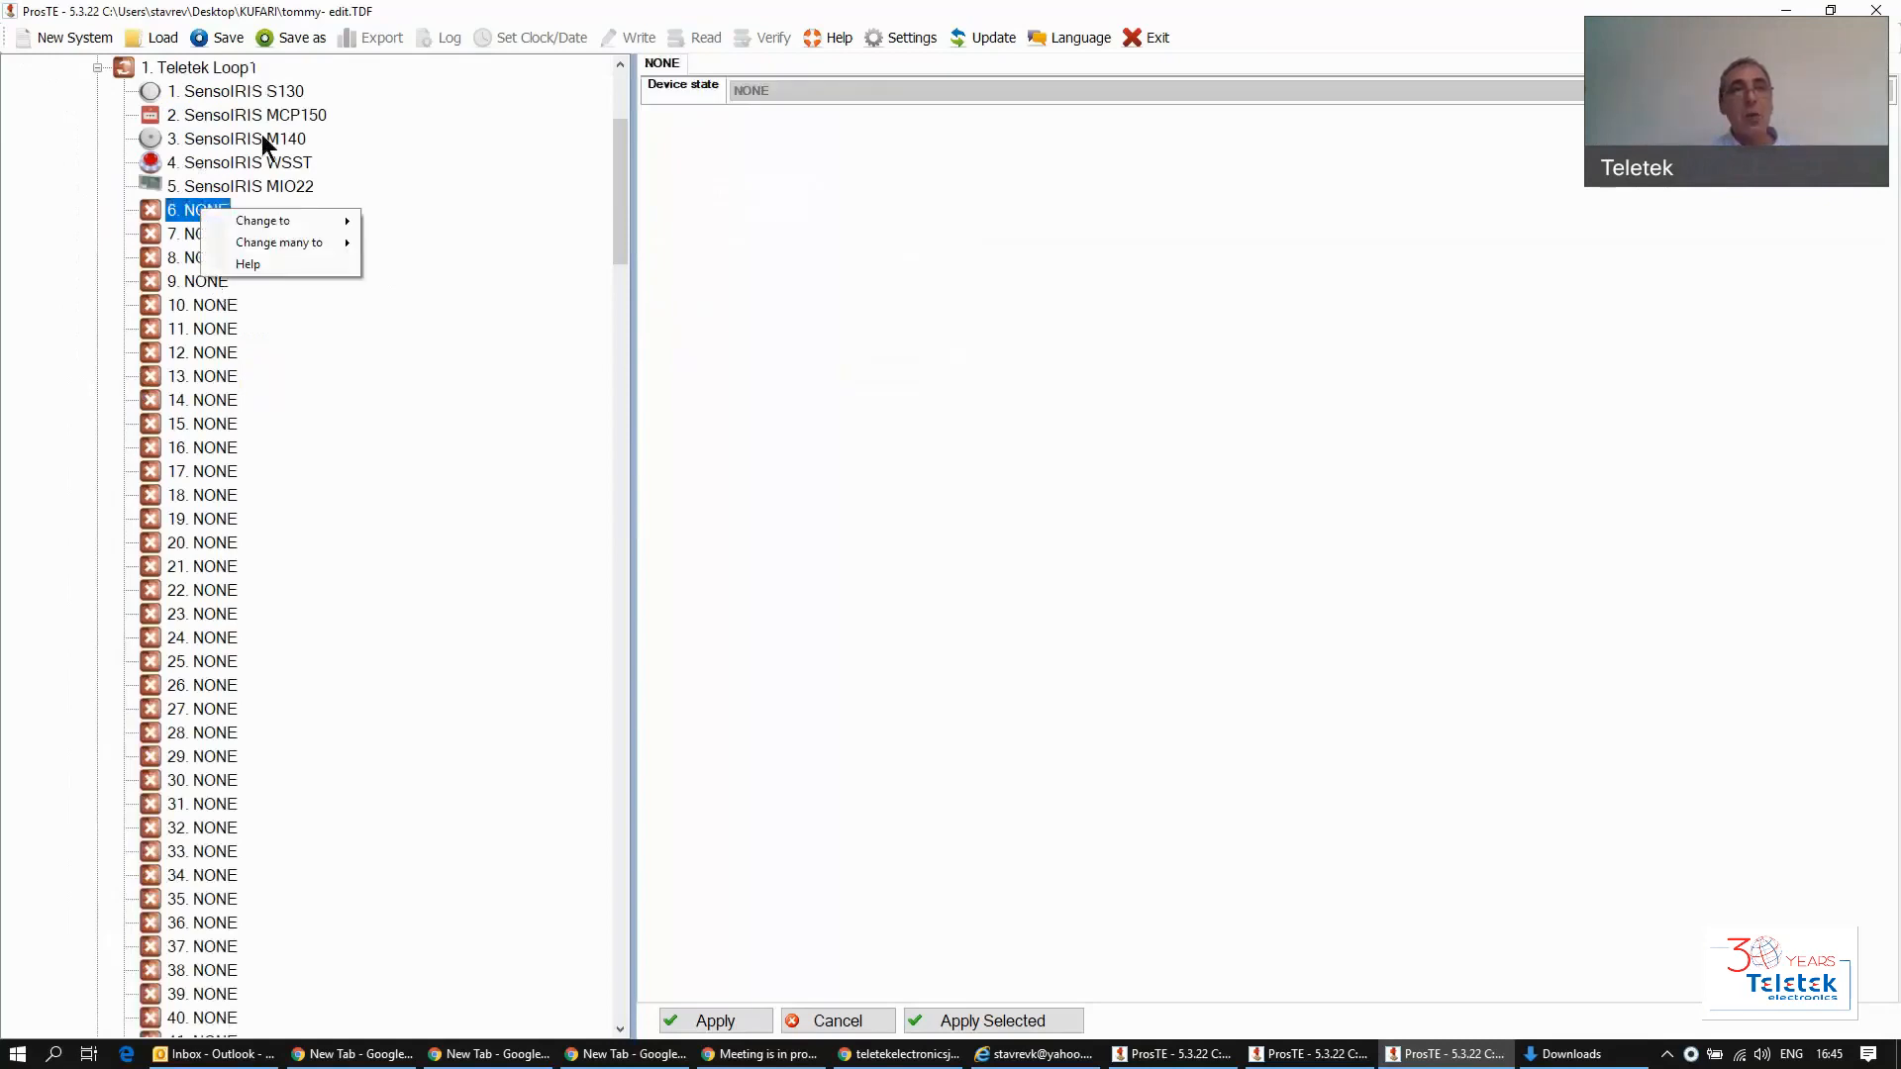
mouse_move(297, 222)
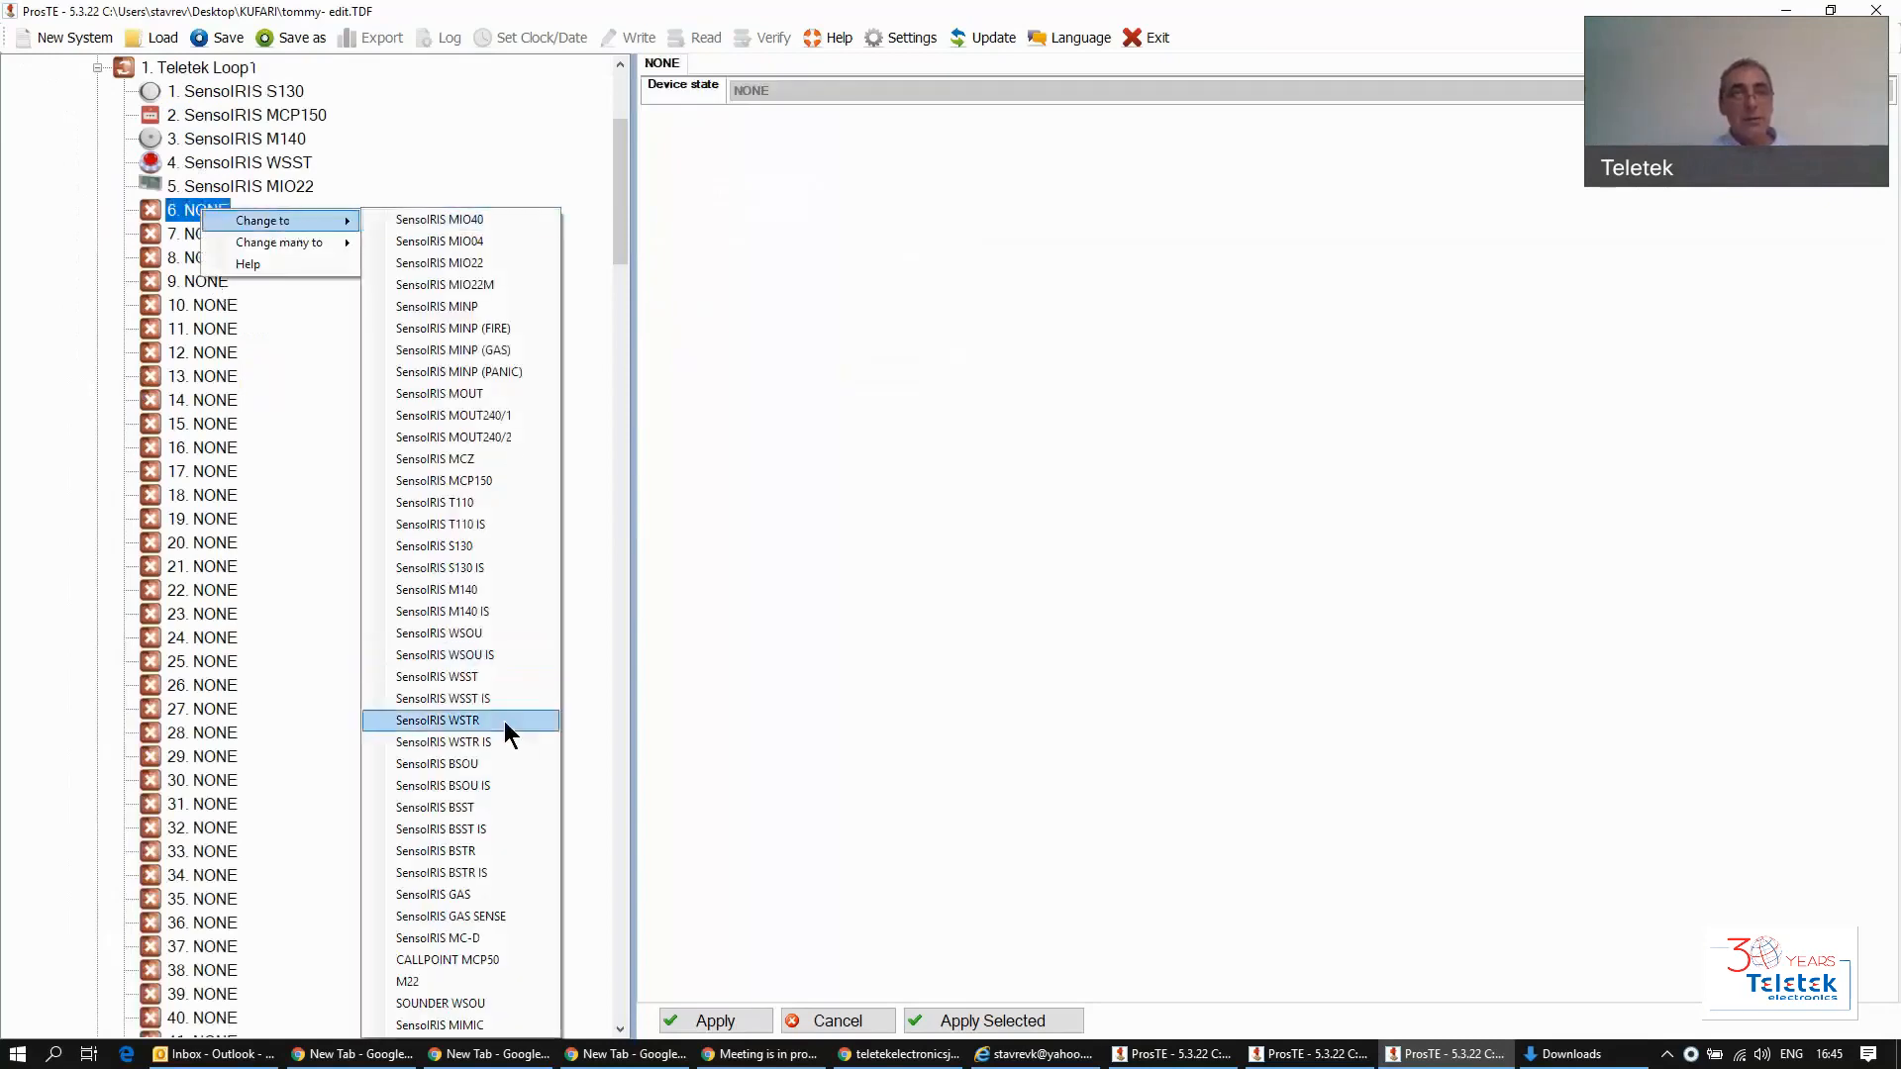
left_click(448, 546)
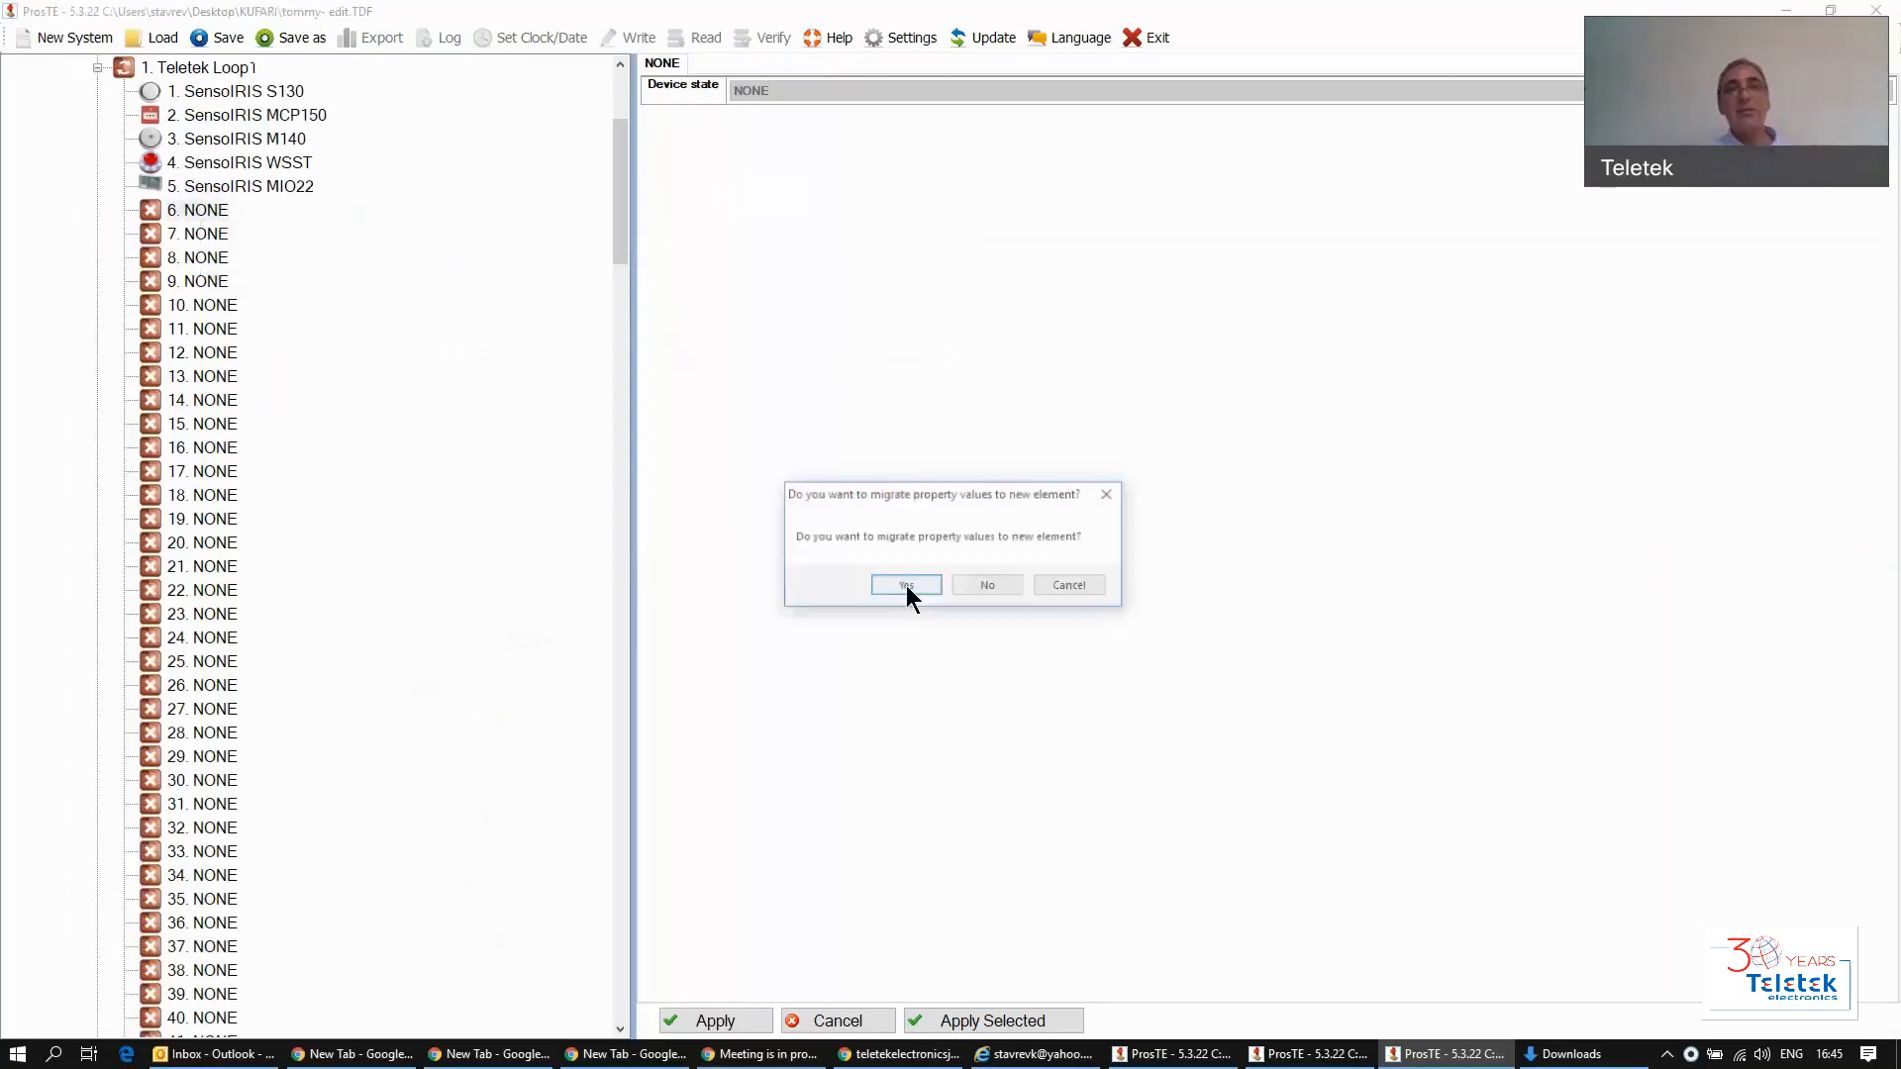
left_click(906, 585)
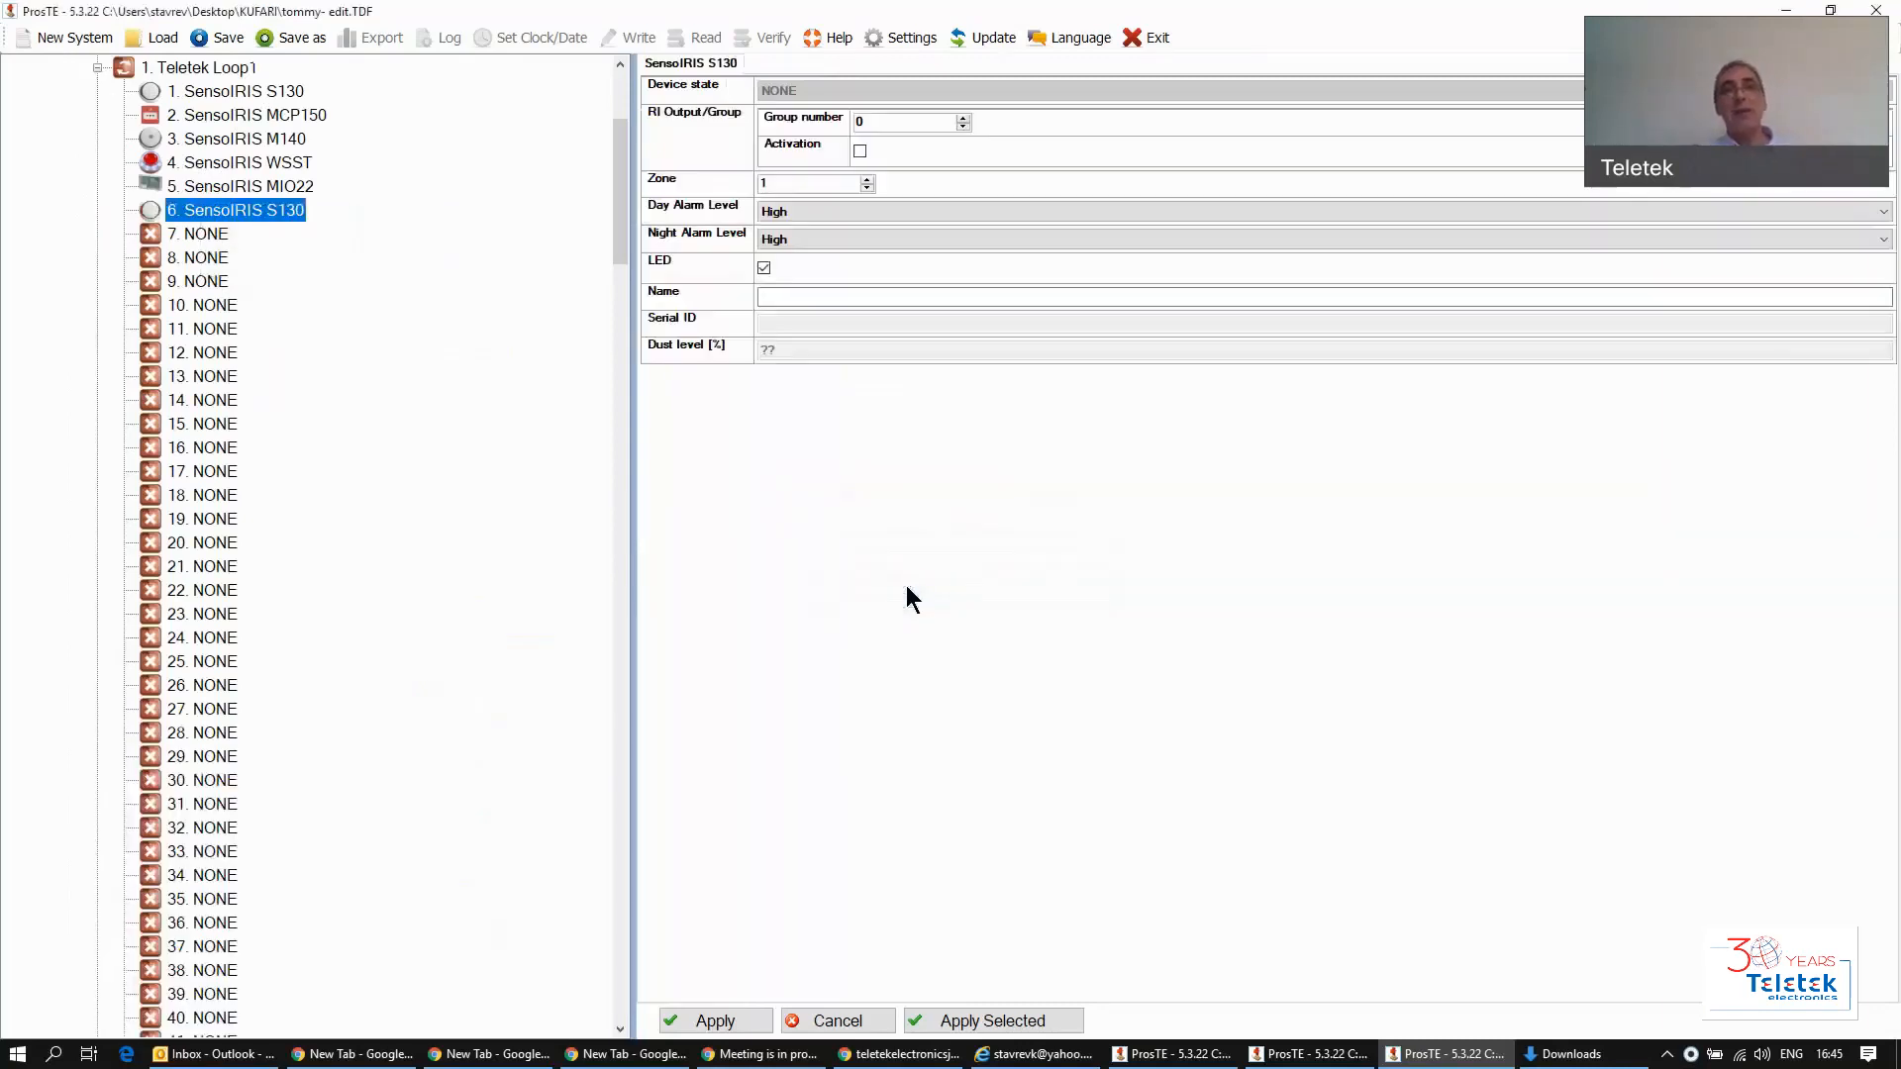
Step: Set the Day Alarm Level of the SensoIRIS S130 at address 6 to Low and apply it
left_click(838, 212)
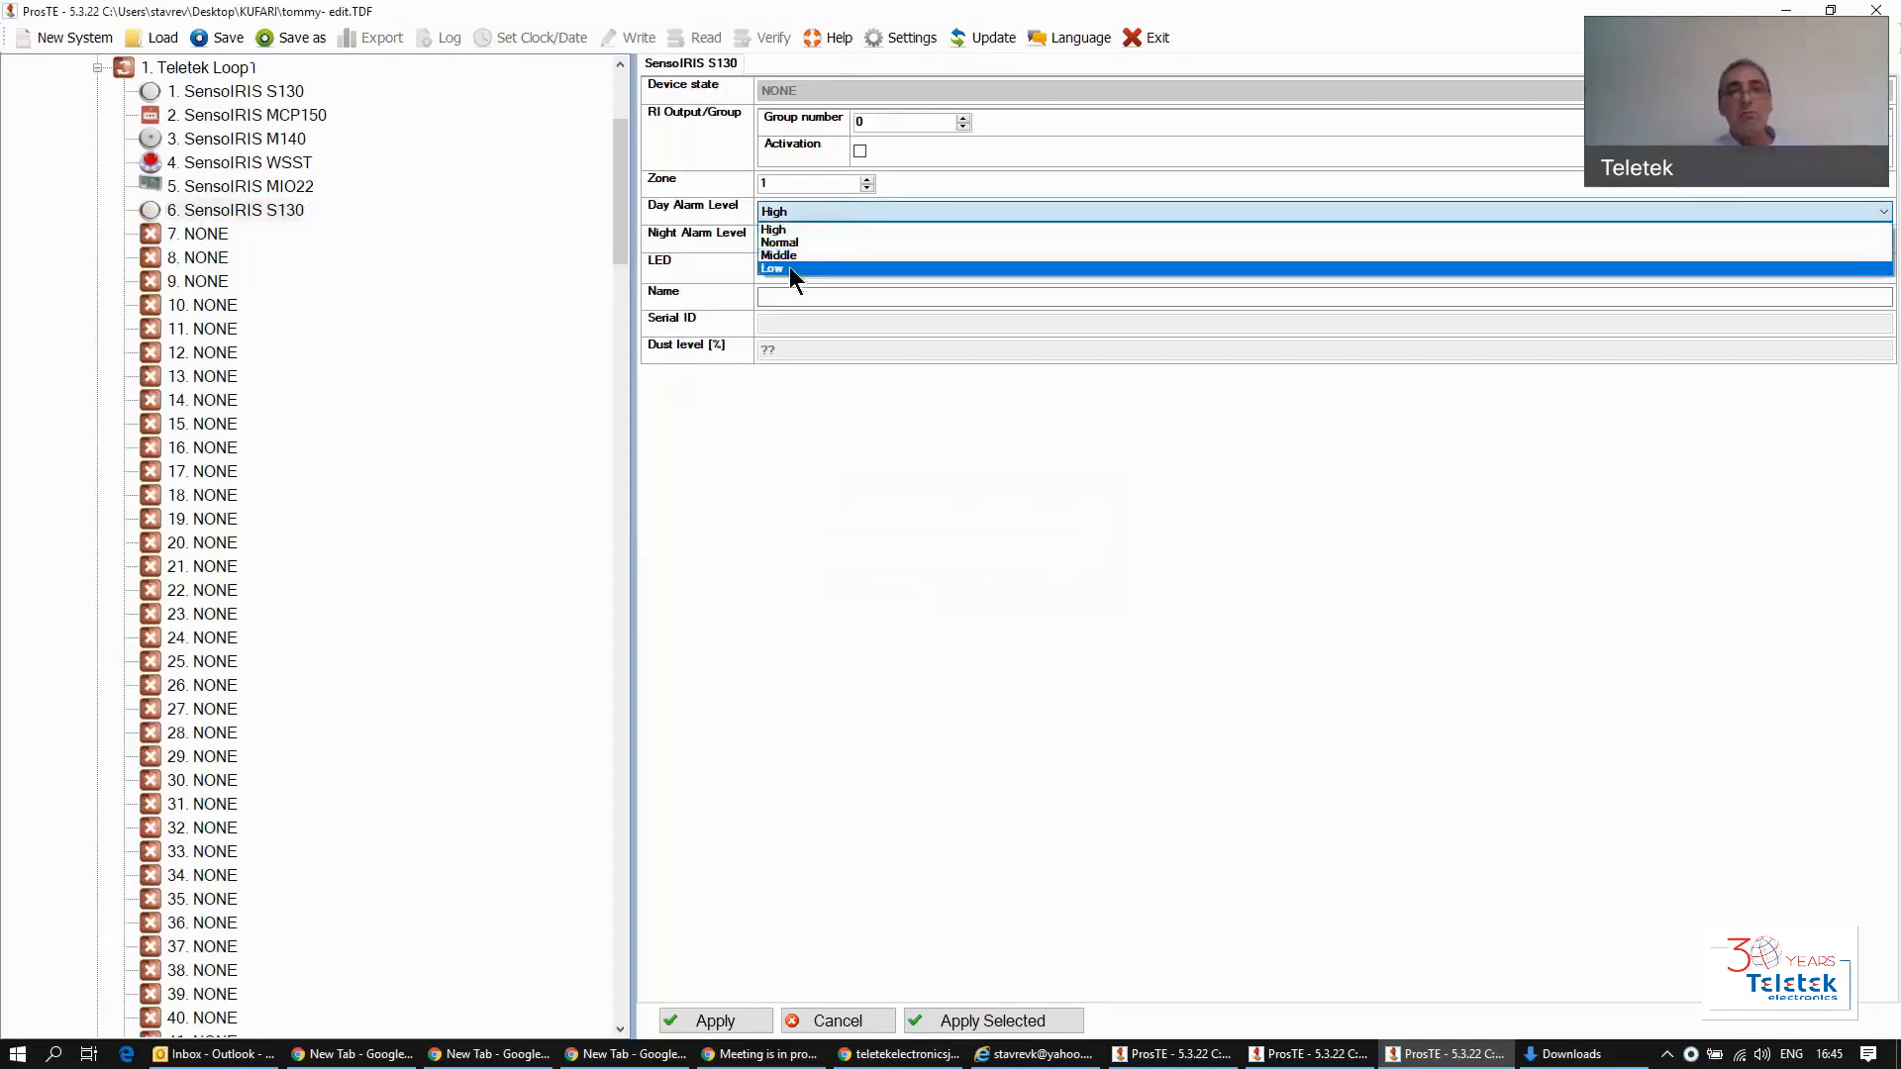
left_click(788, 266)
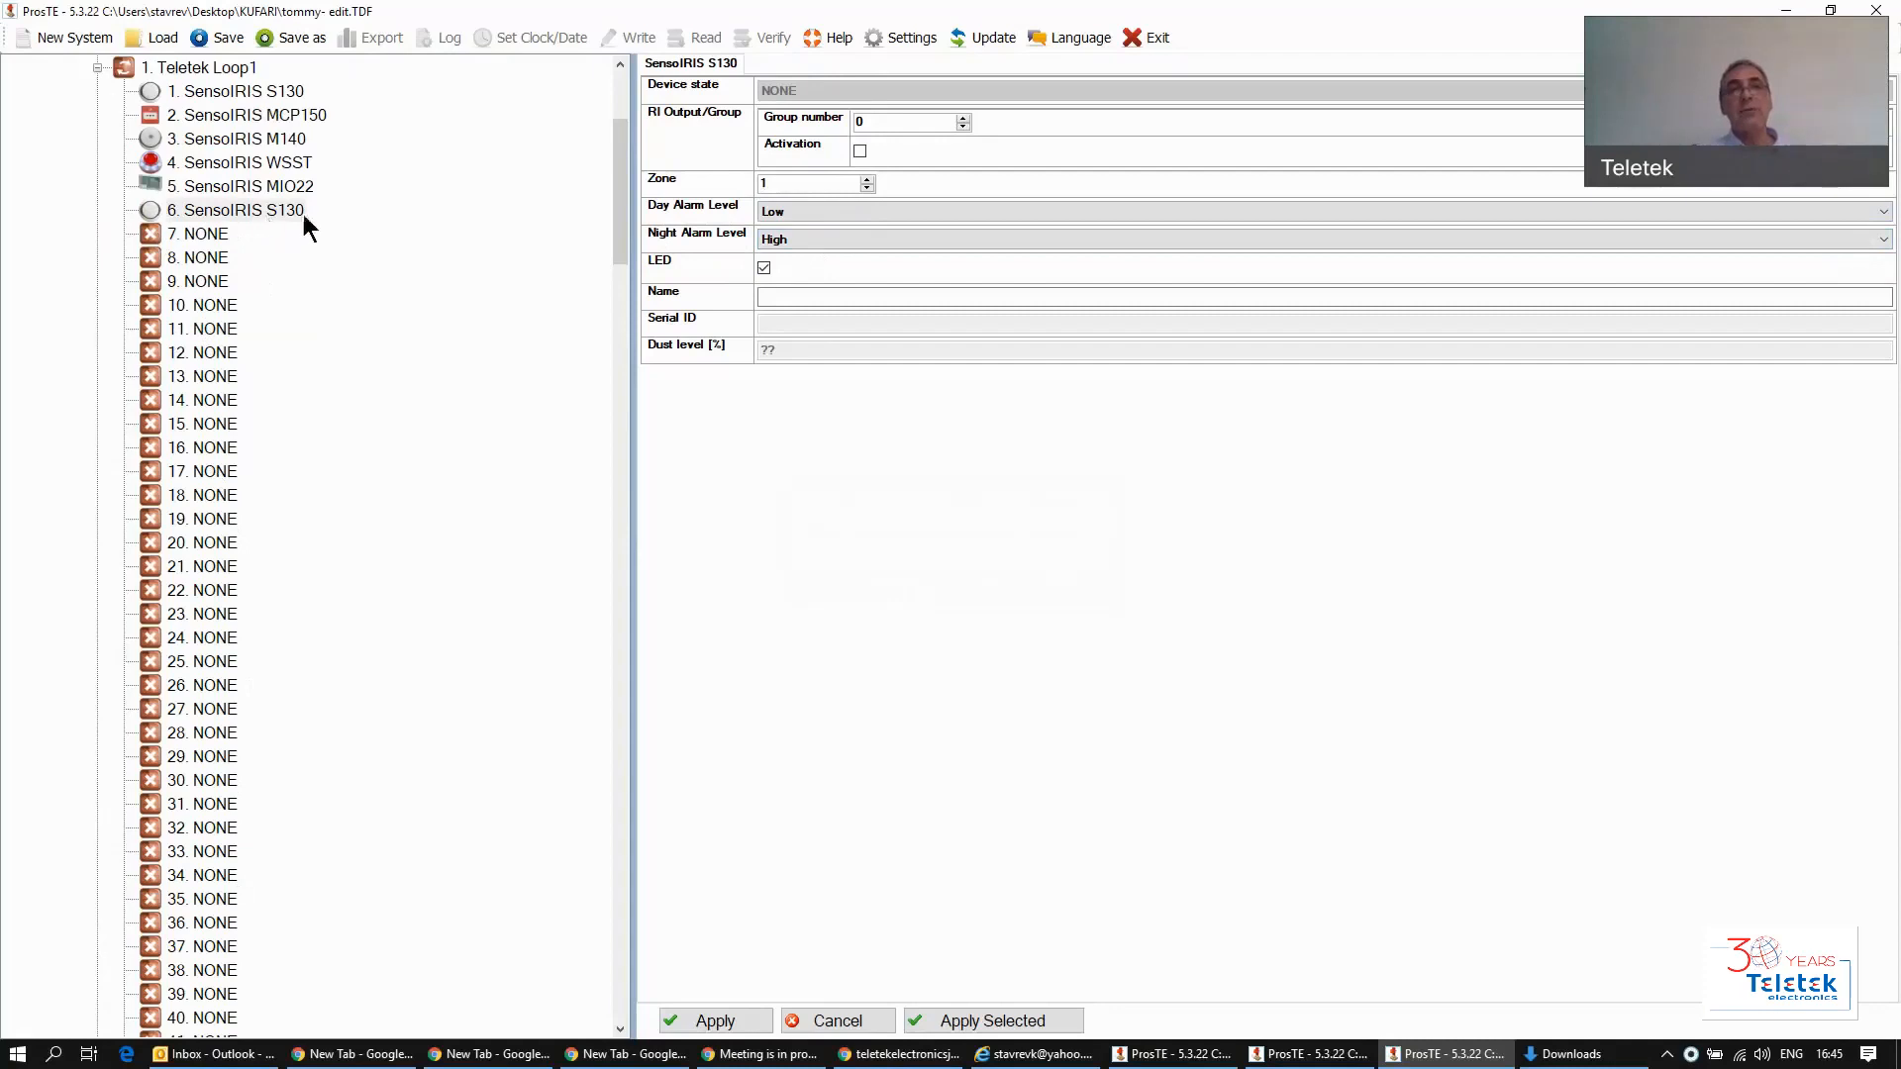
left_click(715, 1016)
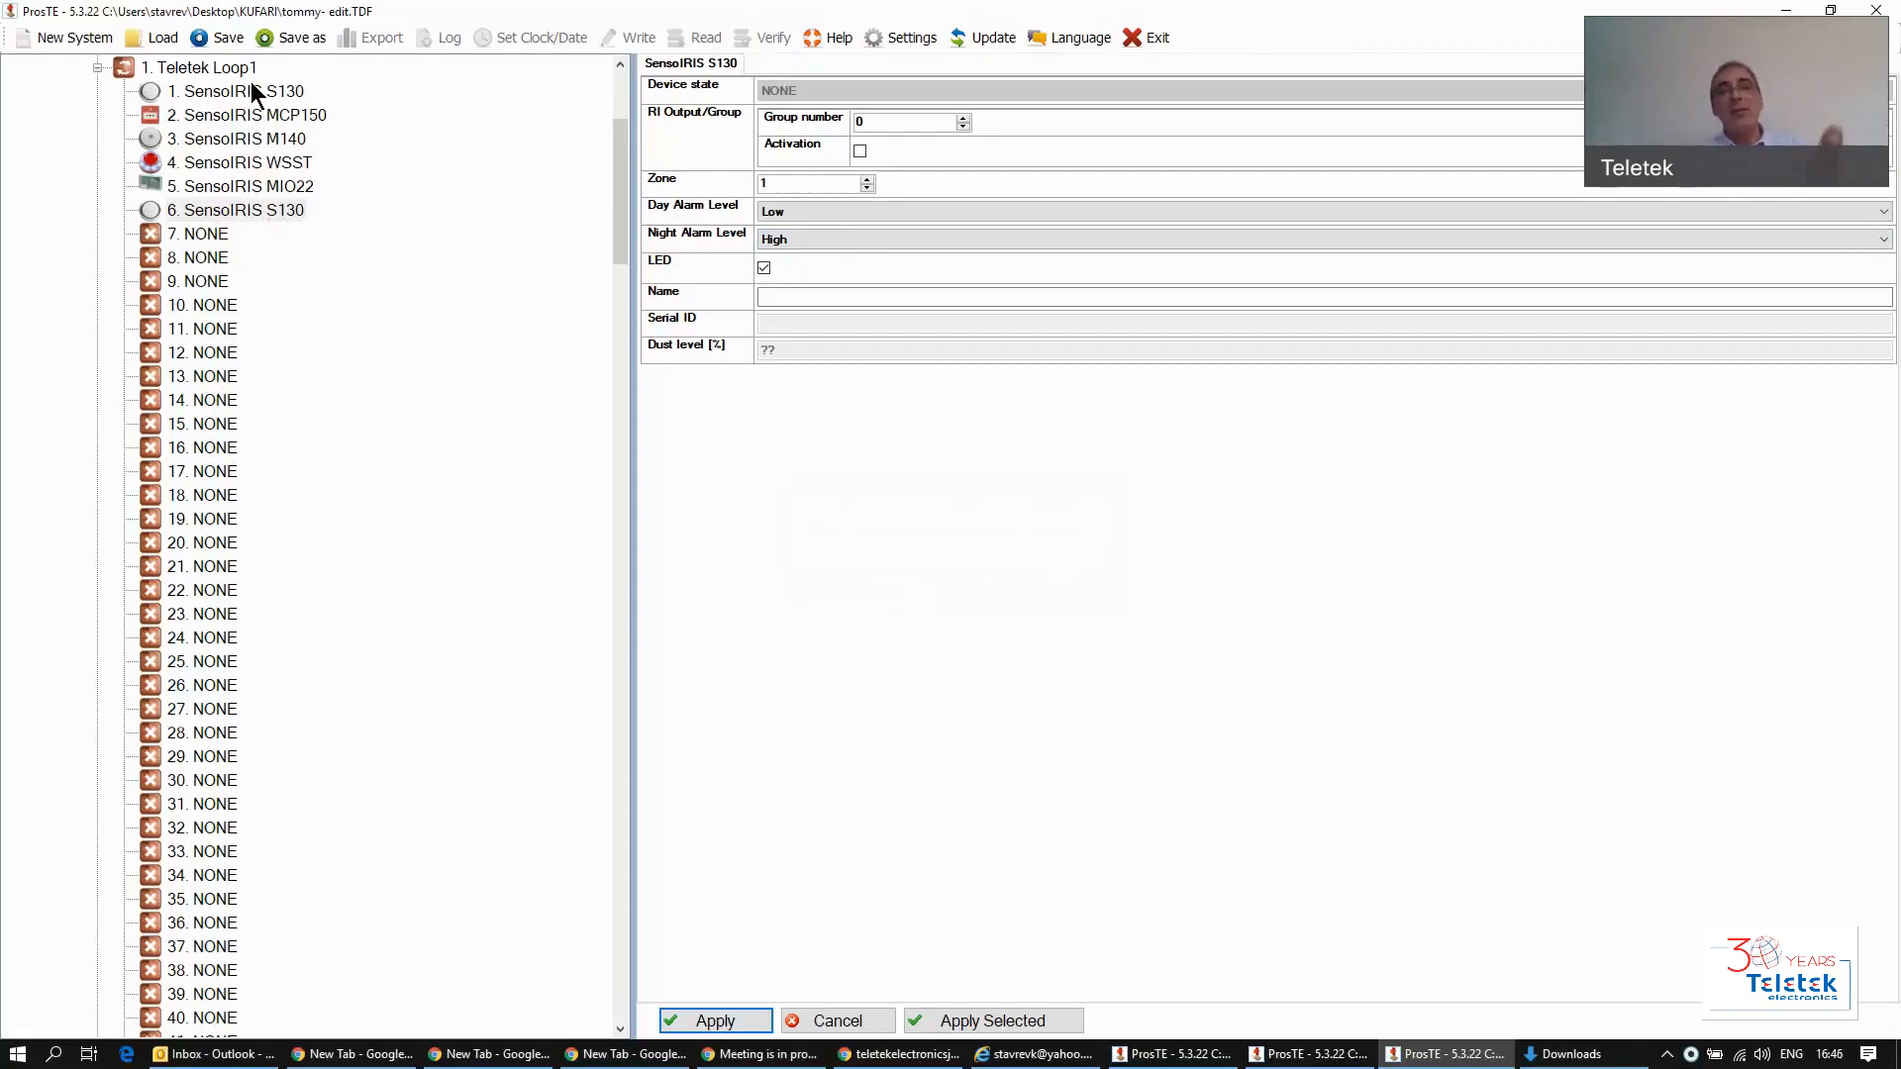
Step: Apply only the Day and Night Alarm Levels to both SensoIRIS S130 detectors, check detector 1, and collapse Teletek Loop1
left_click(968, 1021)
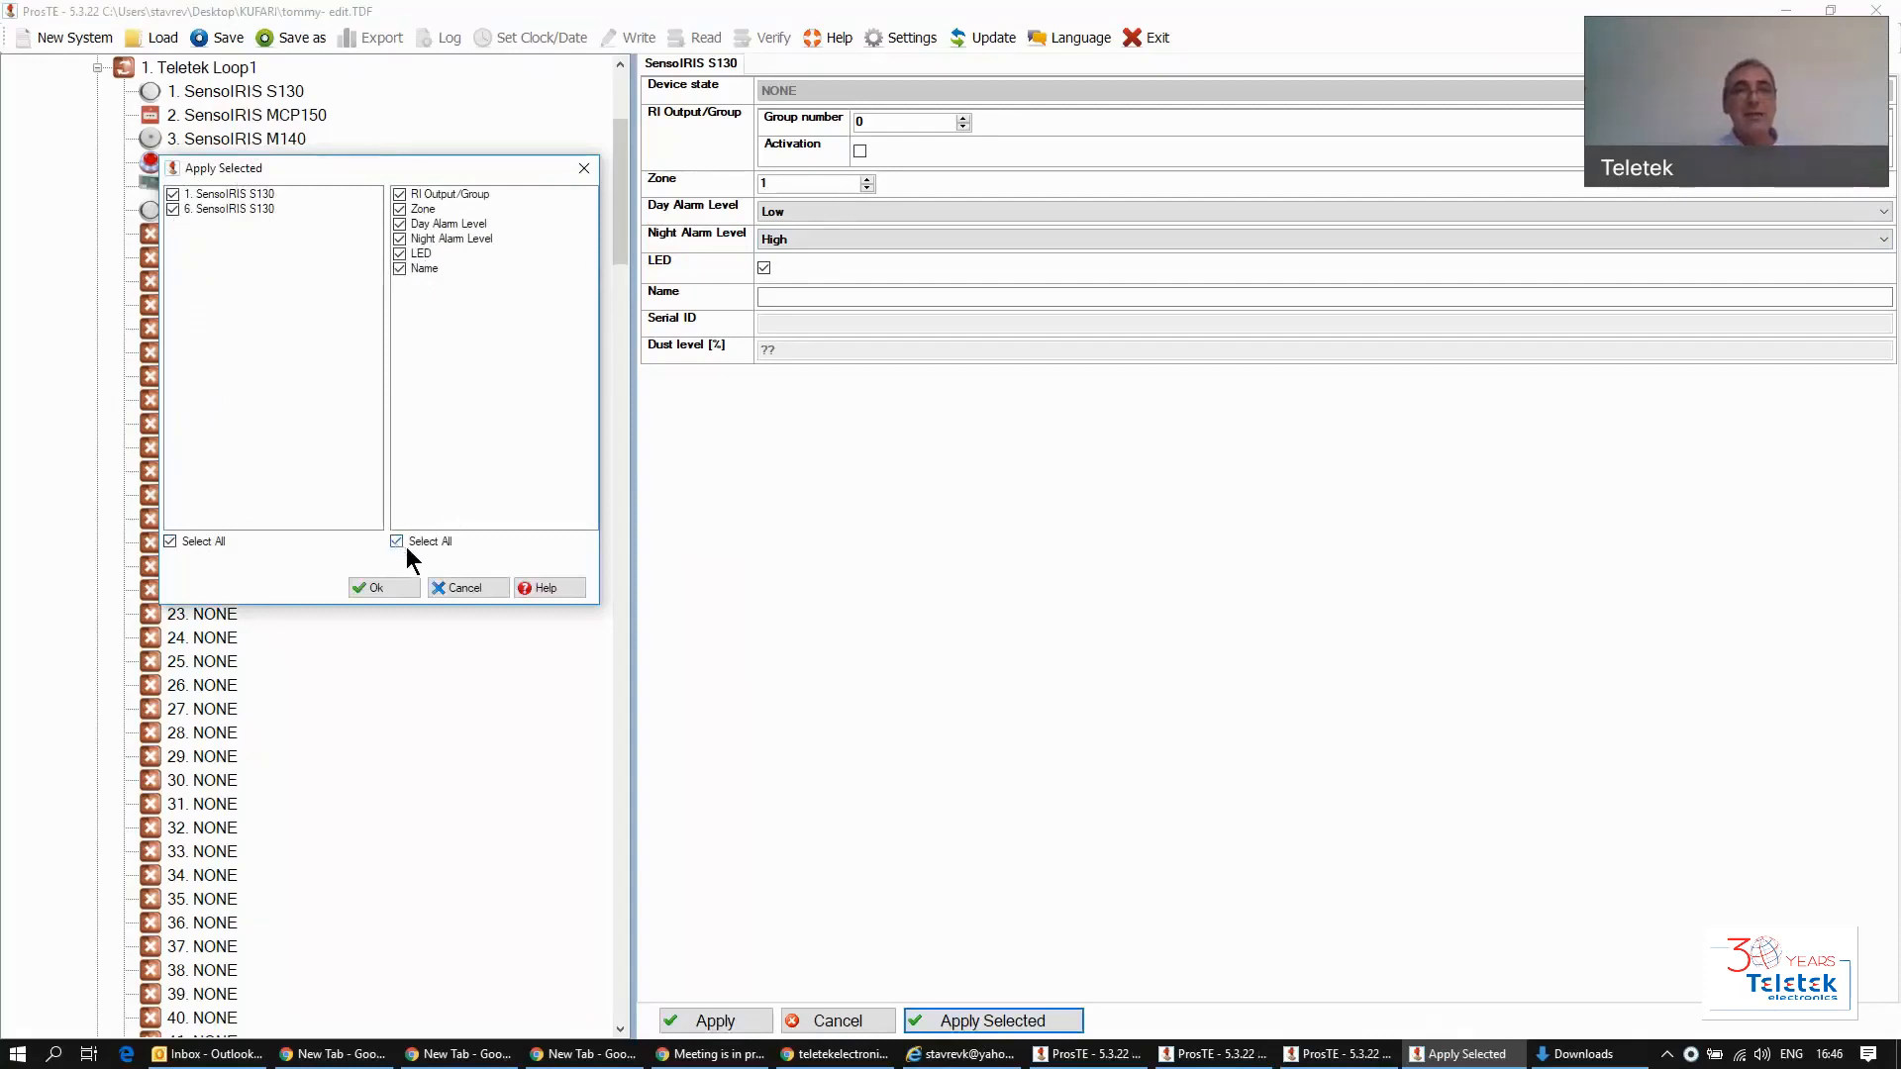
left_click(400, 224)
left_click(400, 238)
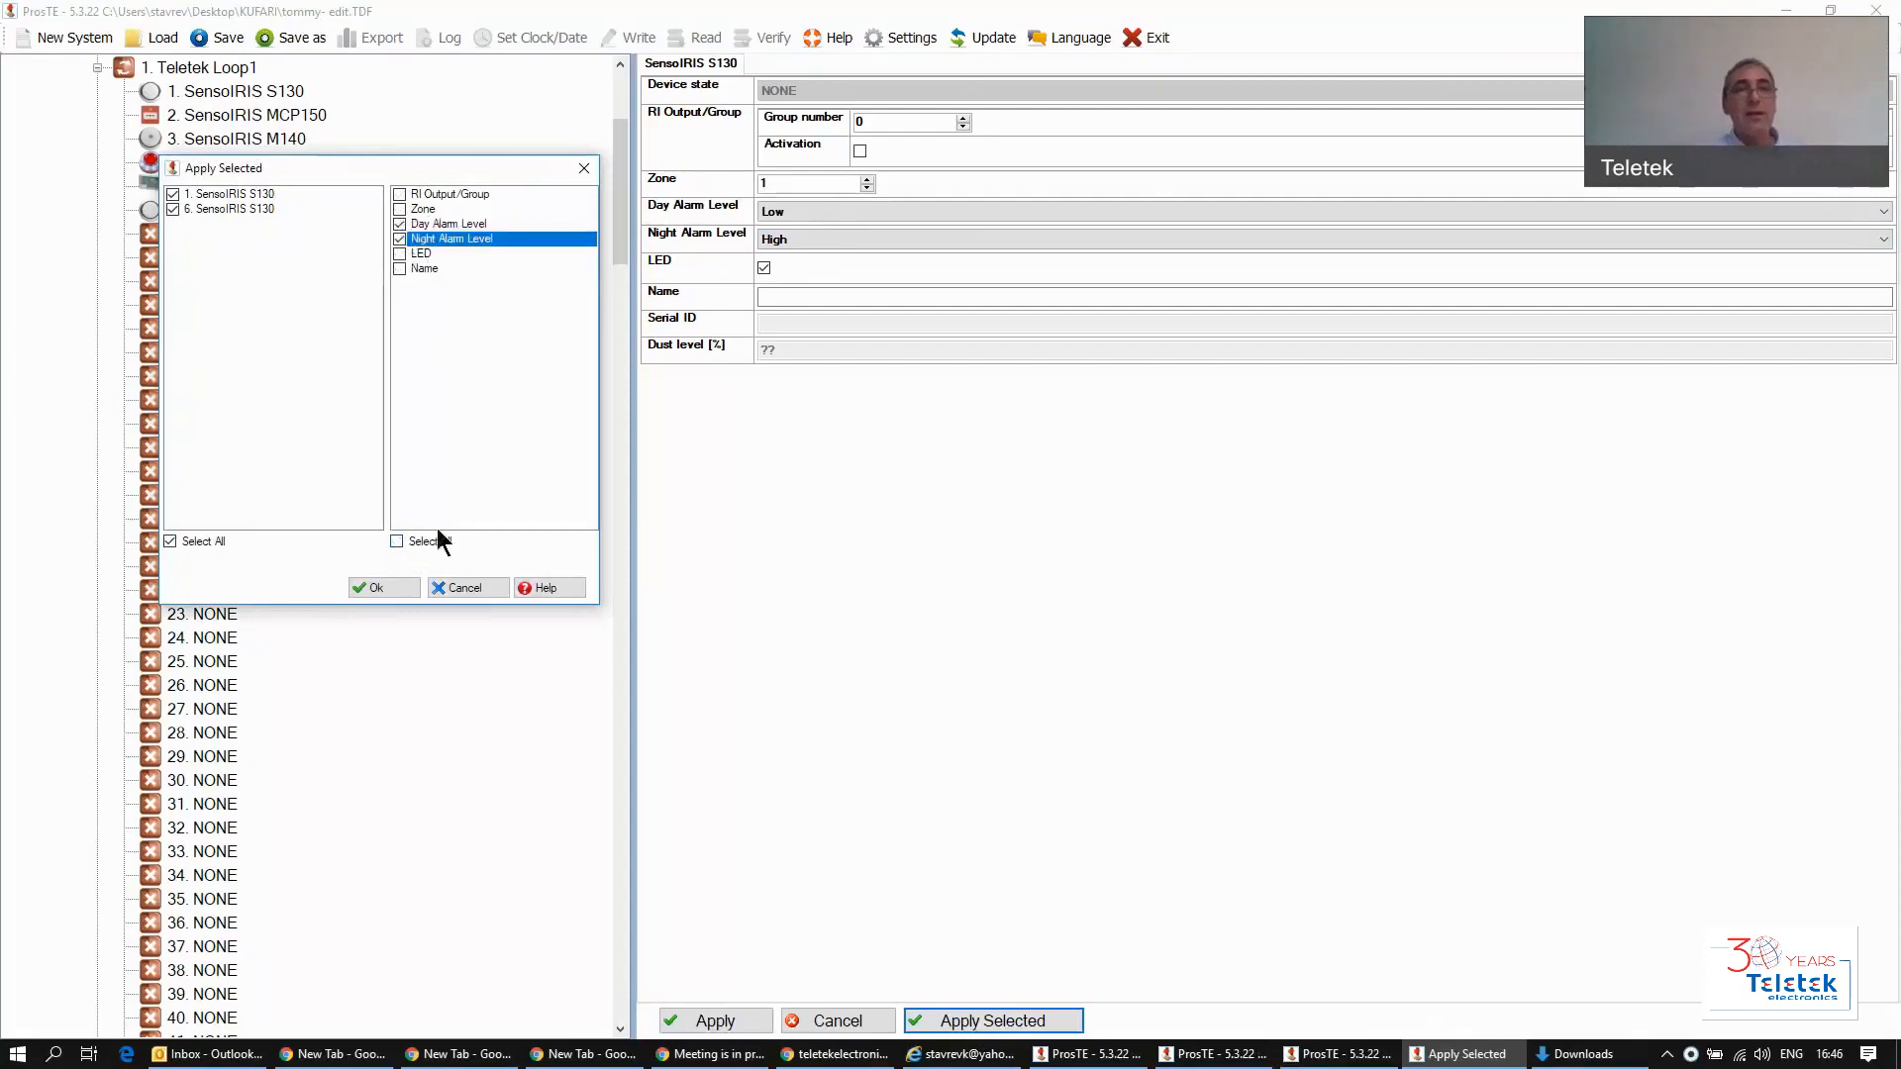
left_click(389, 585)
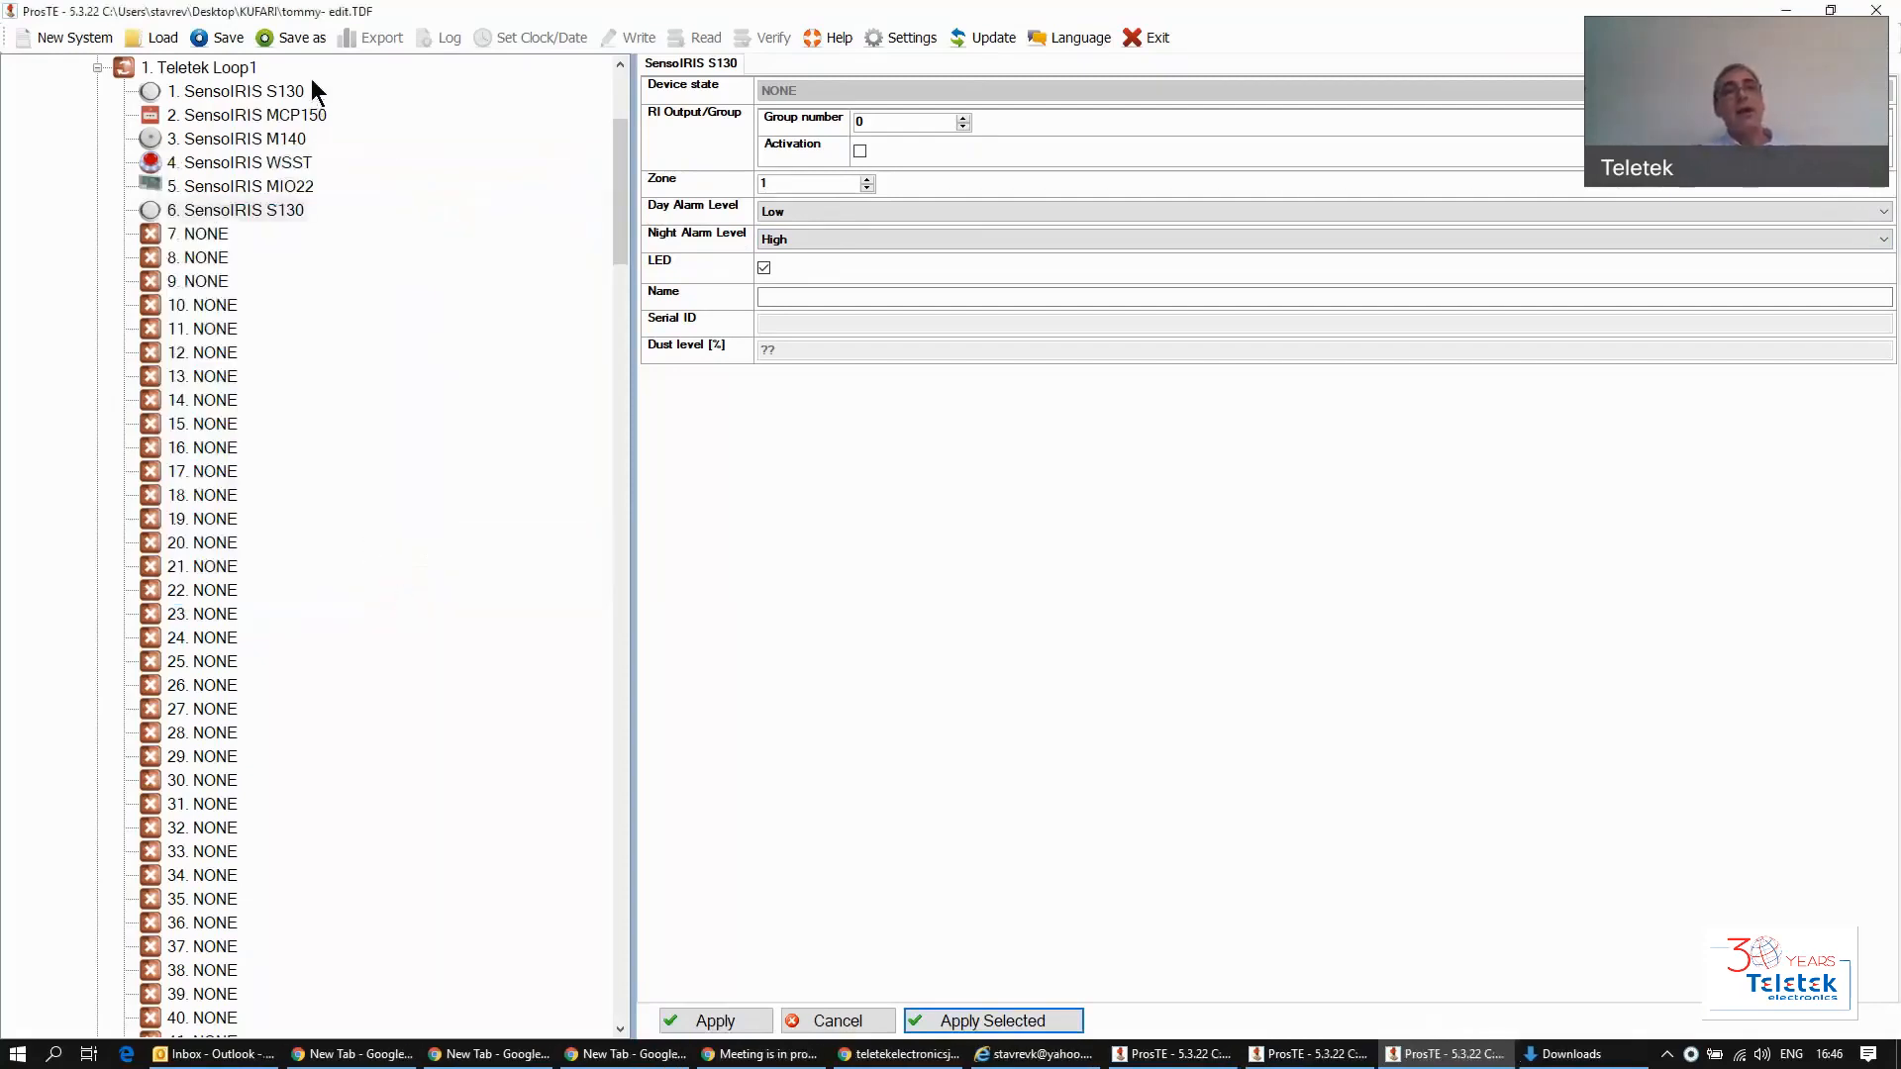
left_click(277, 87)
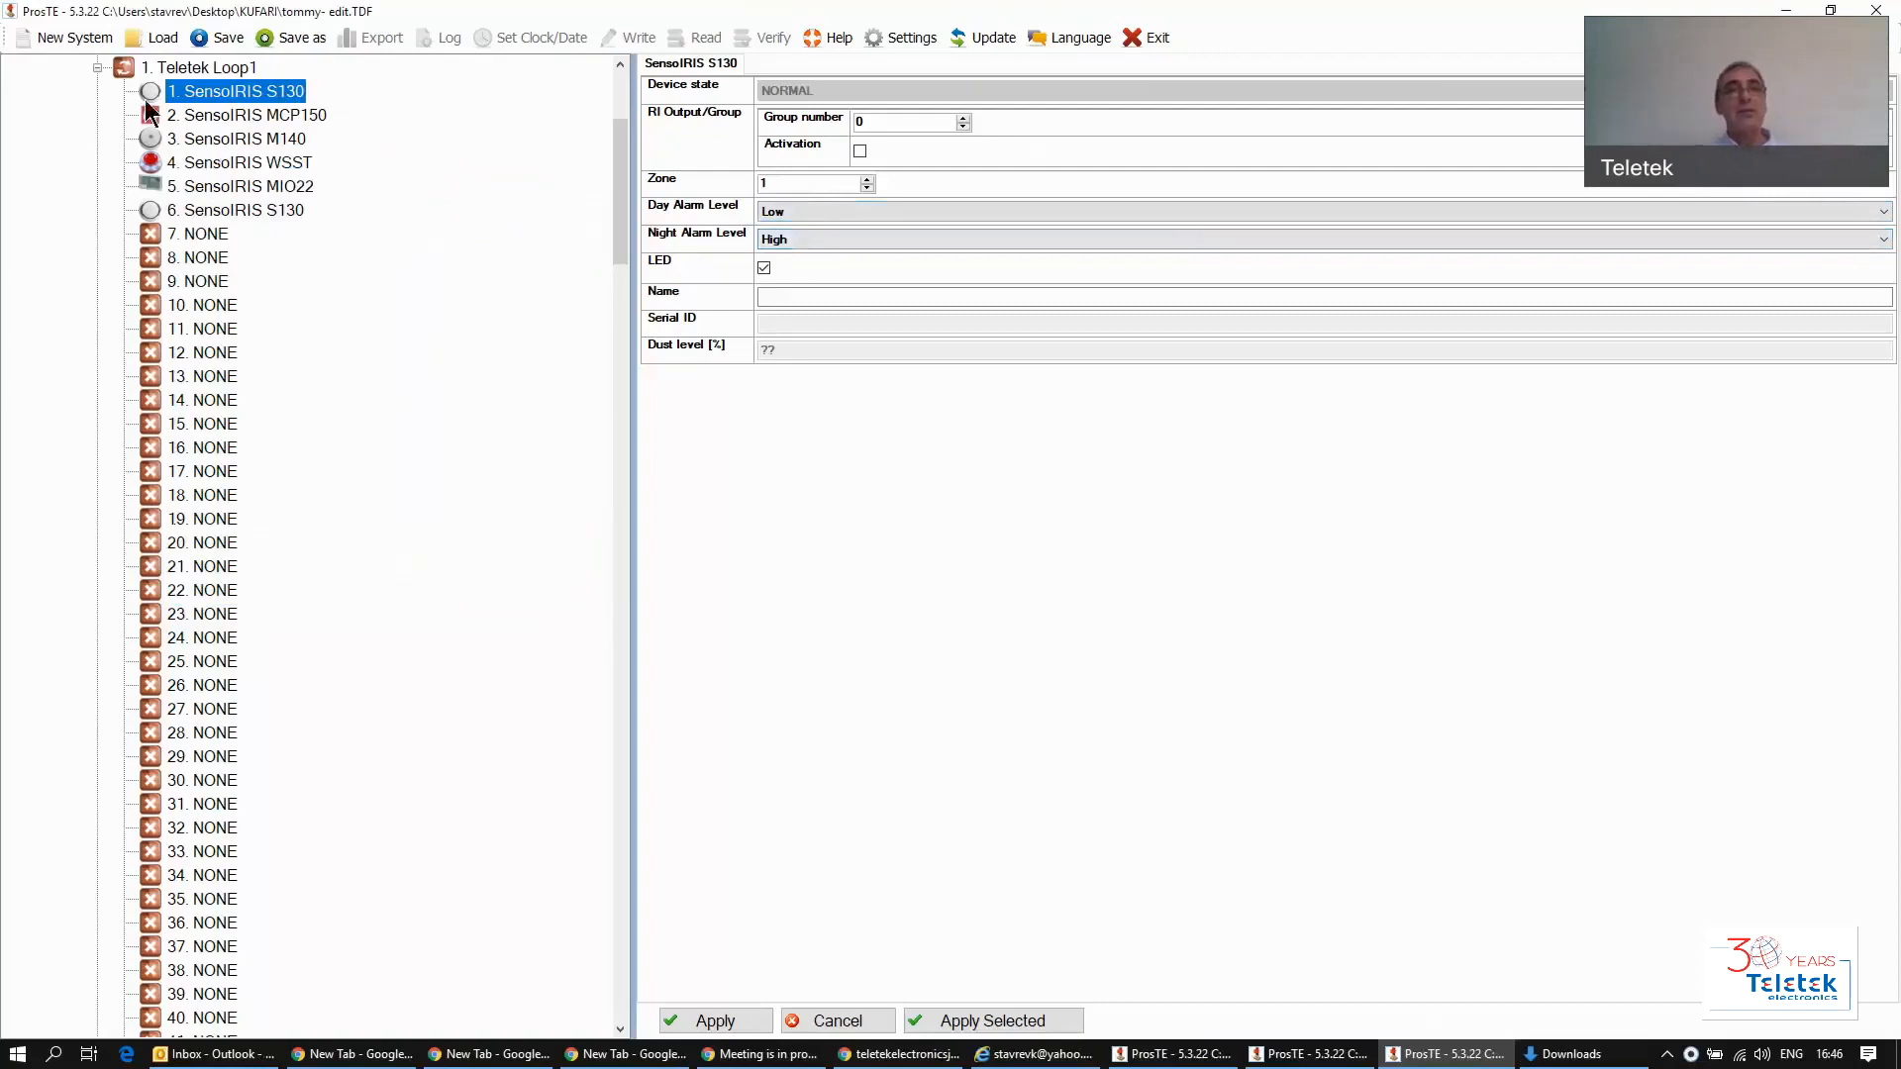
left_click(98, 69)
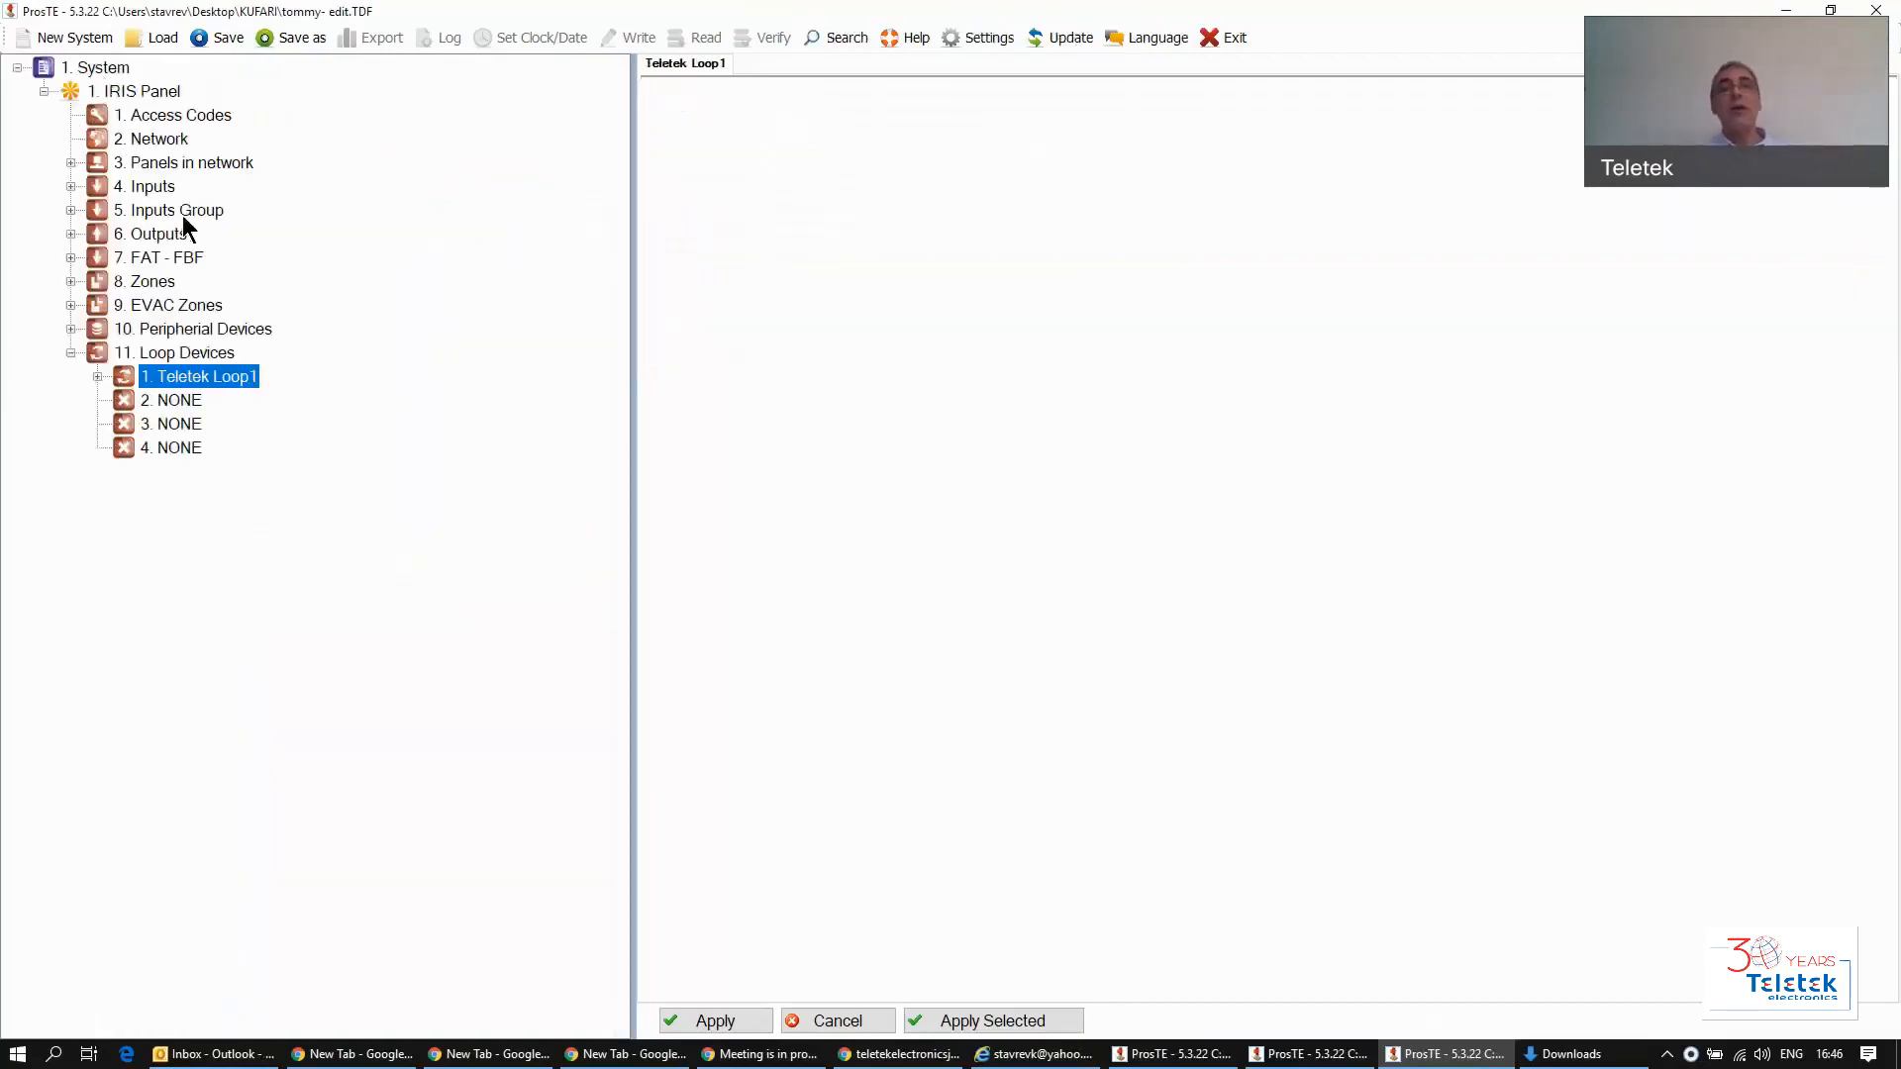